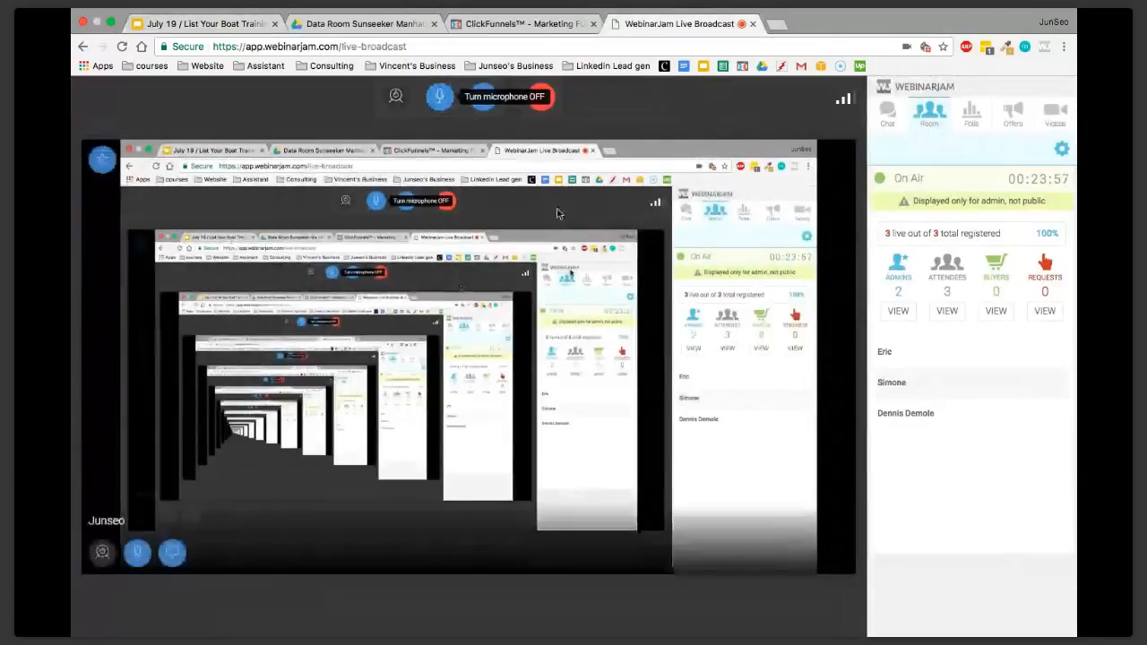
# Bring up the List Your Boat Training slides and split the WebinarJam broadcast tab off into its own window
pyautogui.click(222, 26)
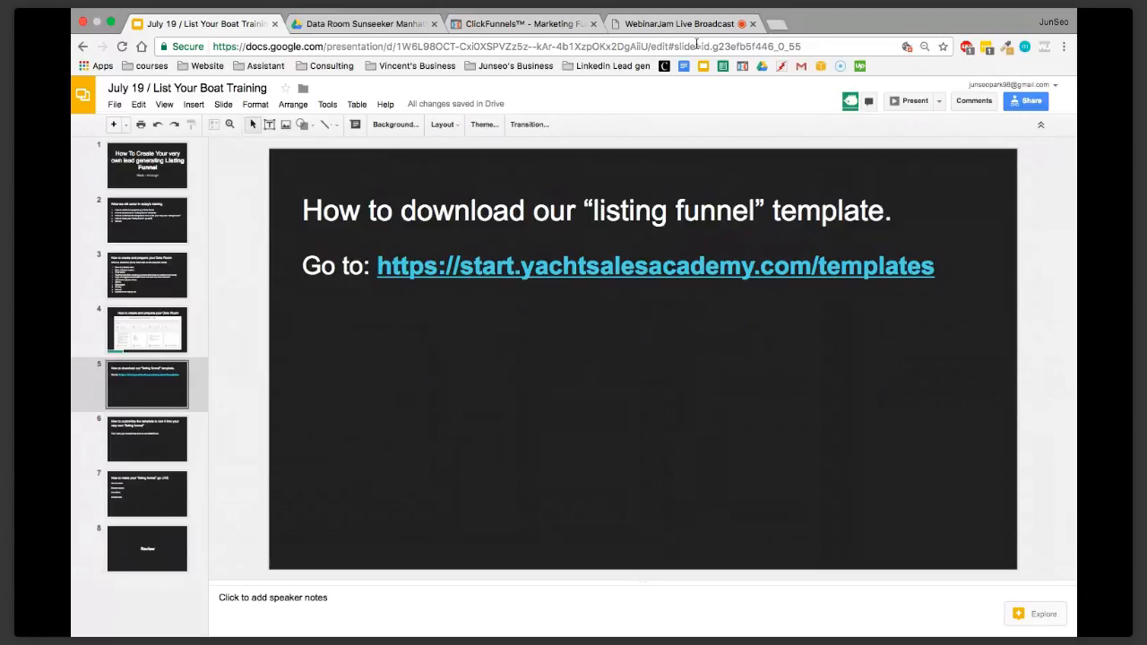
pyautogui.click(112, 22)
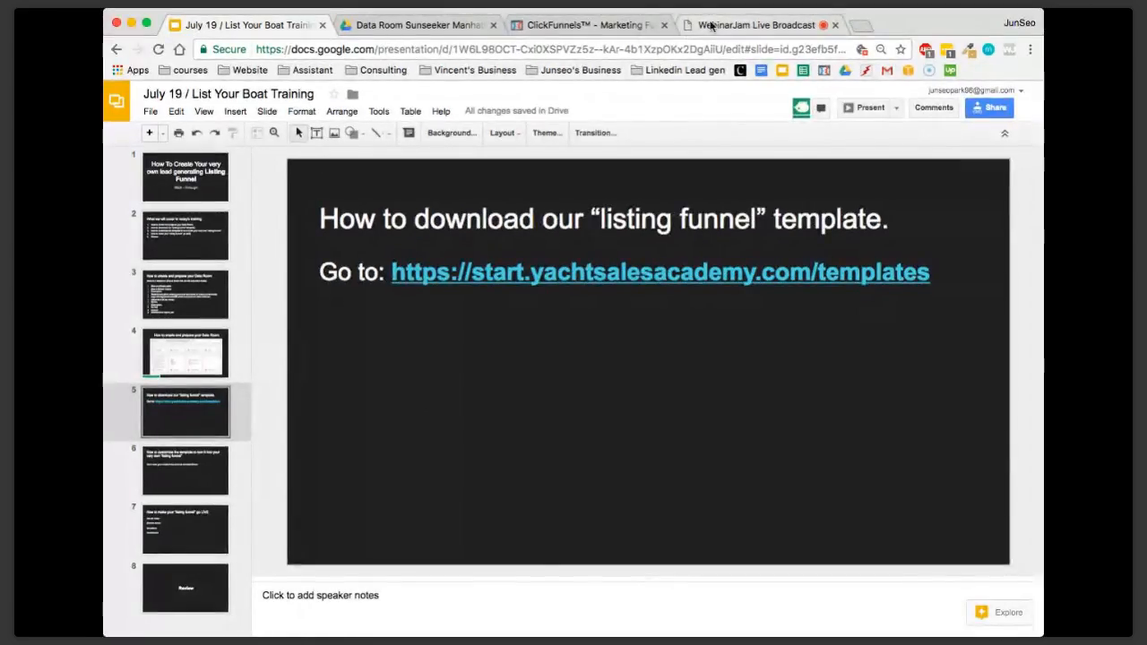
pyautogui.moveTo(728, 25); pyautogui.dragTo(905, 143)
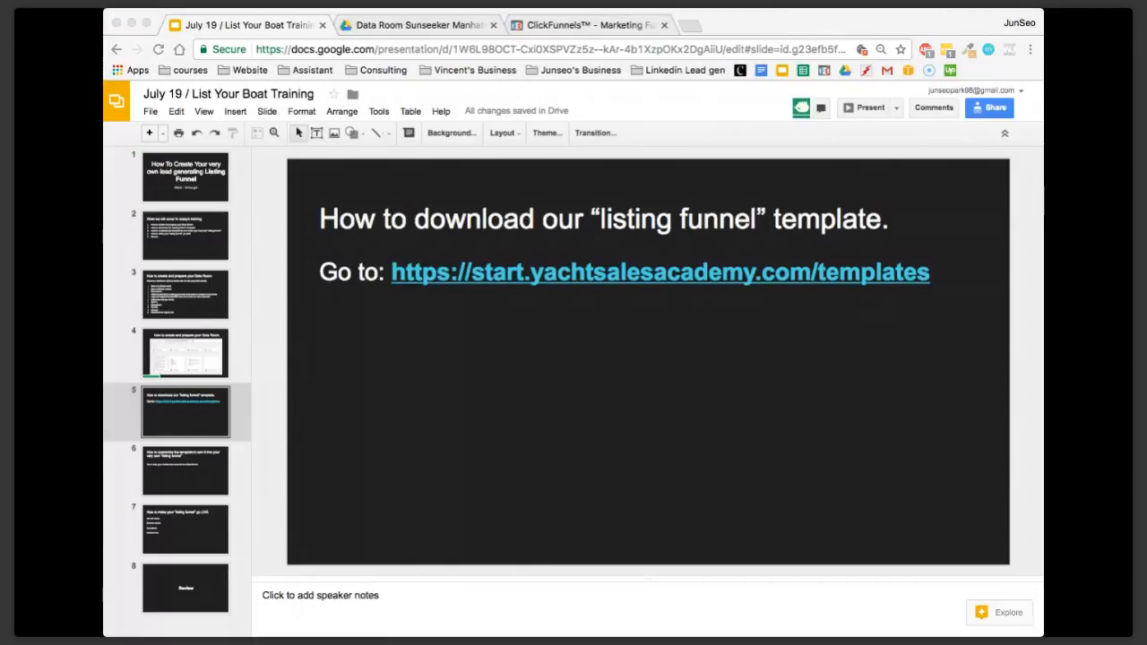
pyautogui.click(871, 18)
pyautogui.click(253, 251)
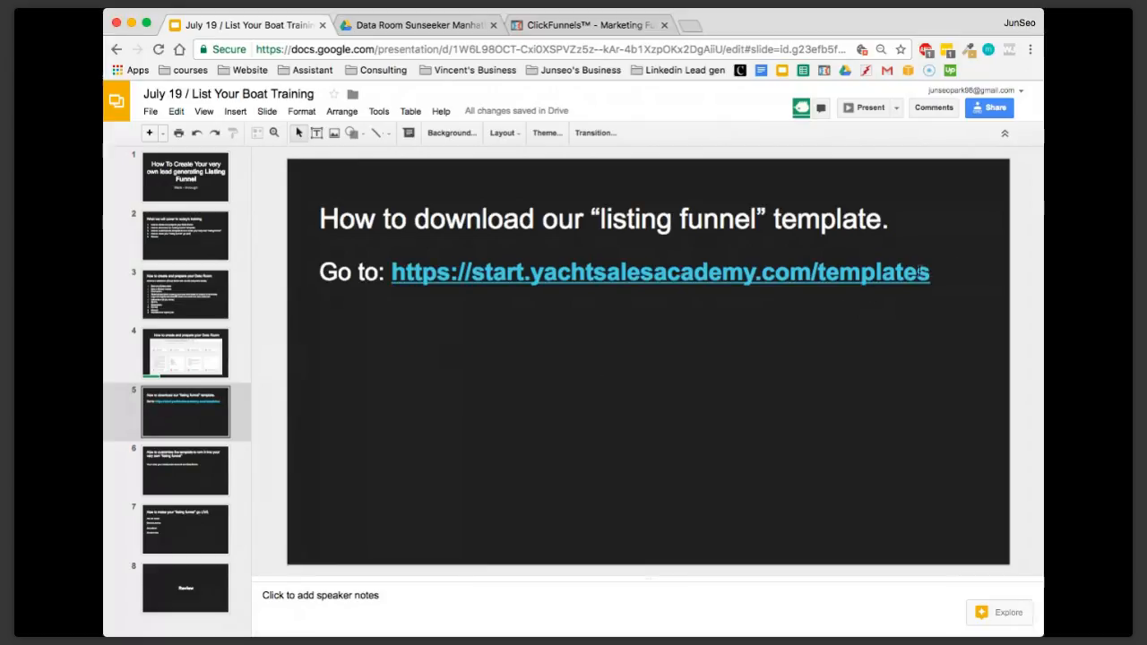
# Copy the start.yachtsalesacademy.com/templates link from the slide and open it in a new browser tab
pyautogui.moveTo(924, 271); pyautogui.dragTo(420, 271)
pyautogui.click(772, 330)
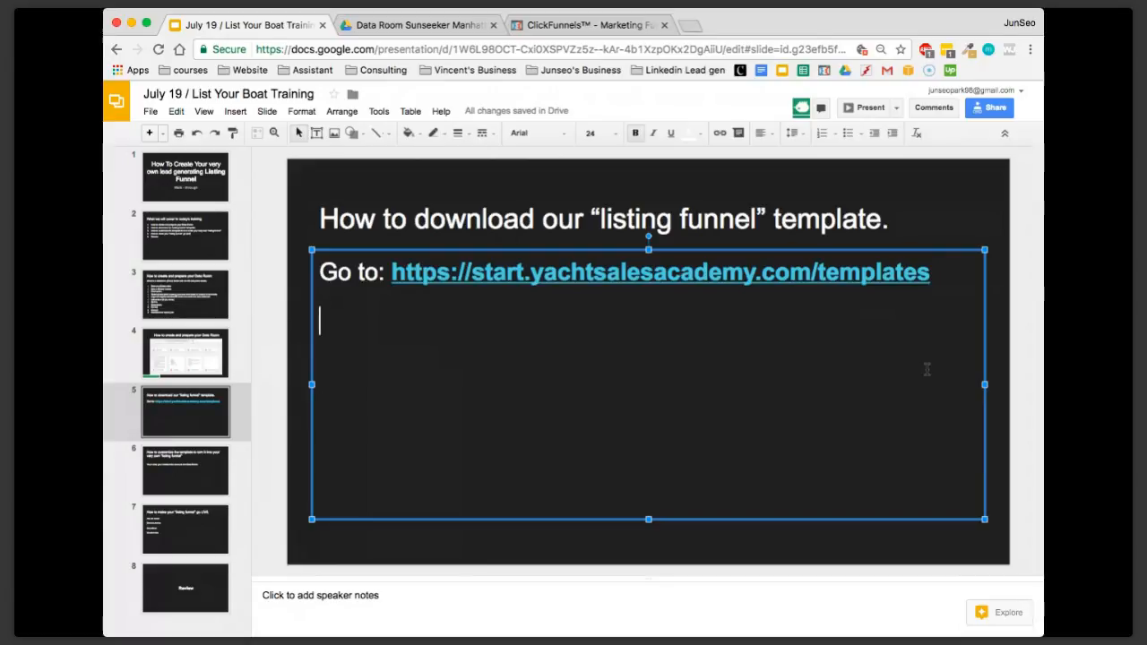
pyautogui.moveTo(931, 279); pyautogui.dragTo(555, 284)
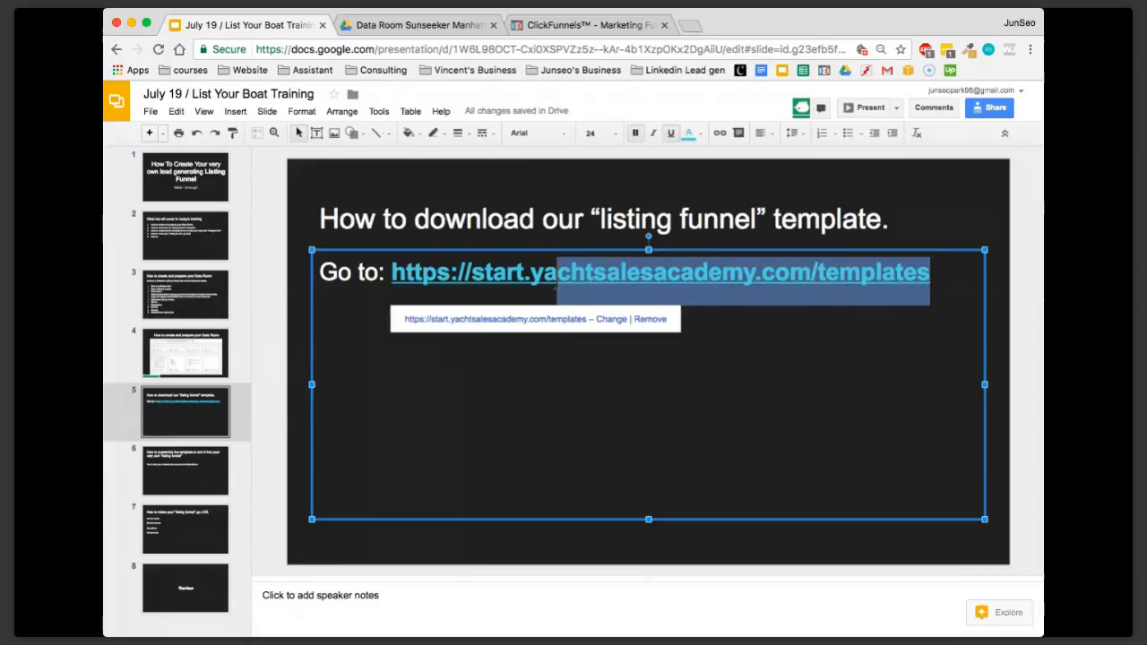
pyautogui.click(816, 302)
pyautogui.moveTo(928, 273); pyautogui.dragTo(392, 274)
pyautogui.hotkey('ctrl', 'c')
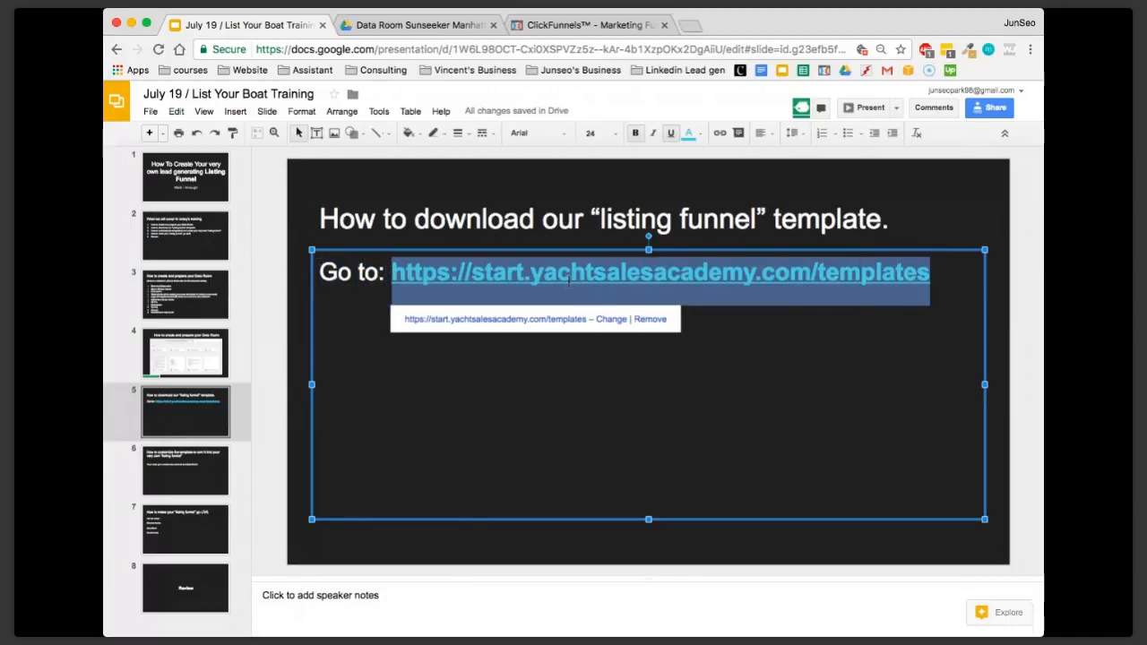
pyautogui.press('super+Tab')
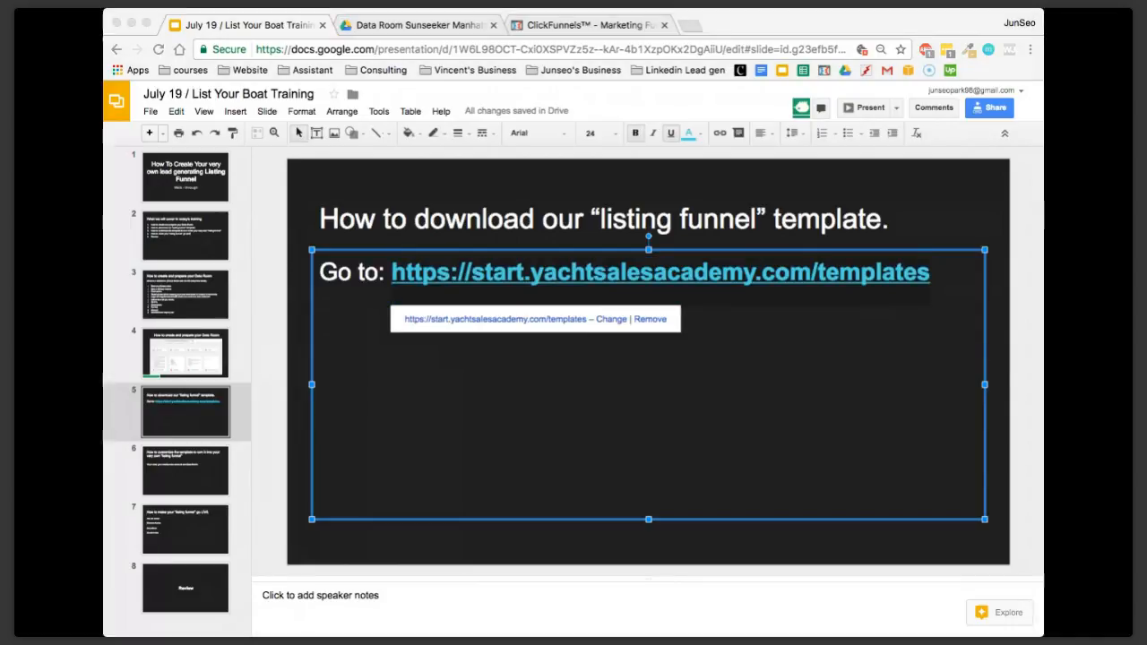
pyautogui.click(275, 40)
pyautogui.click(686, 30)
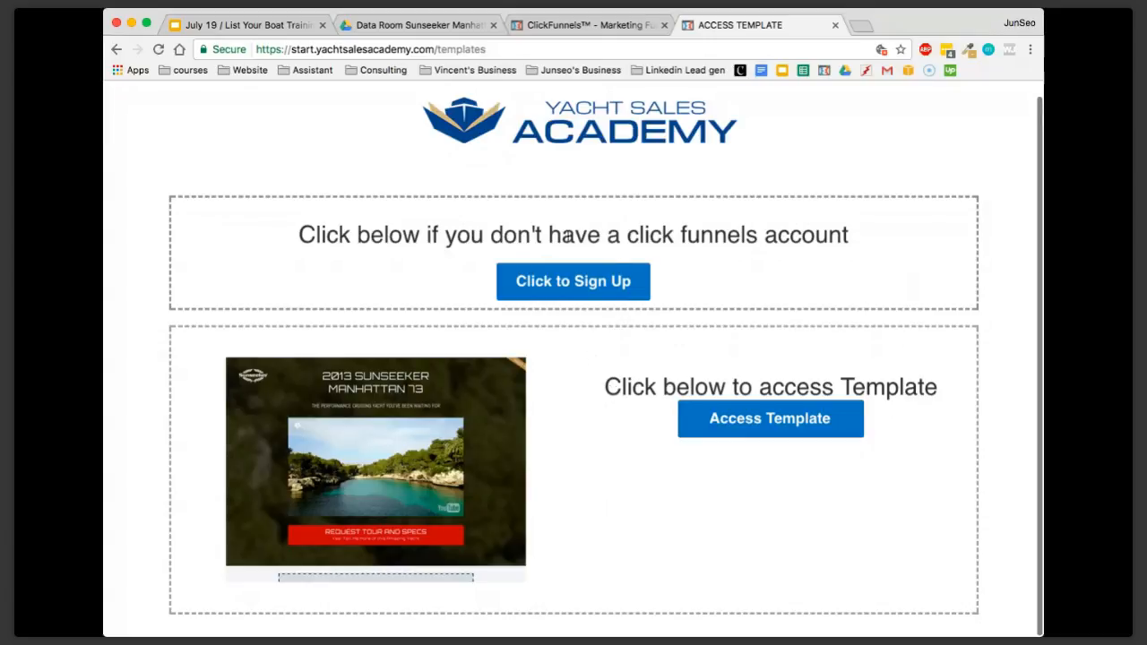
# Follow the ClickFunnels sign-up link on the templates page and log out of the account that is signed in
pyautogui.click(578, 293)
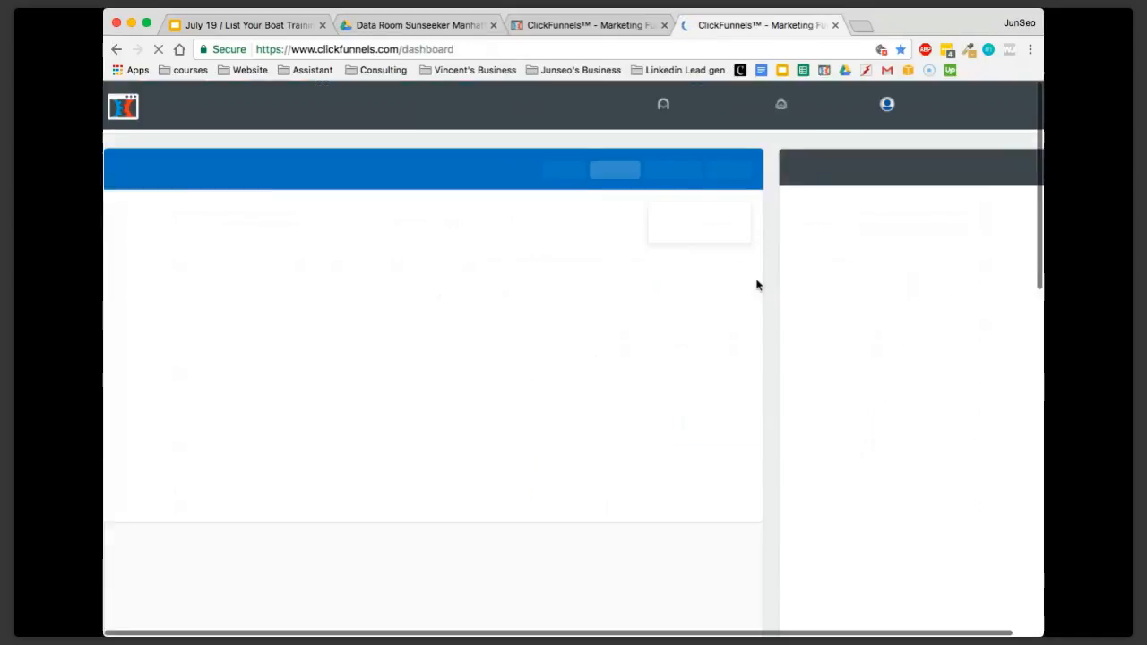
pyautogui.click(935, 107)
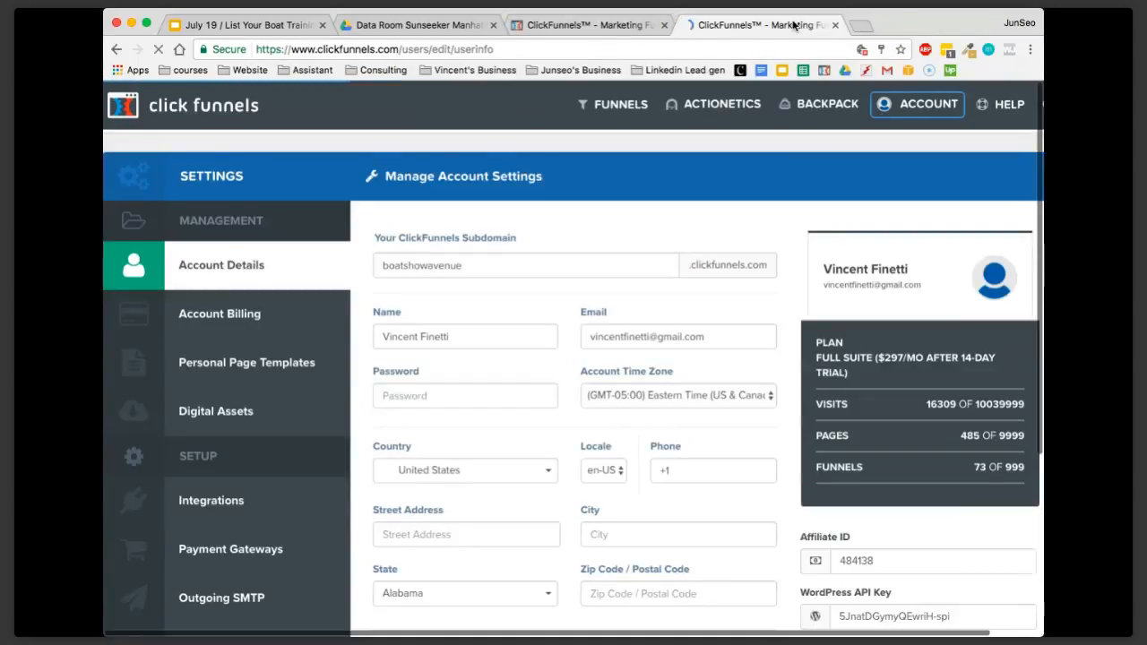
pyautogui.click(903, 106)
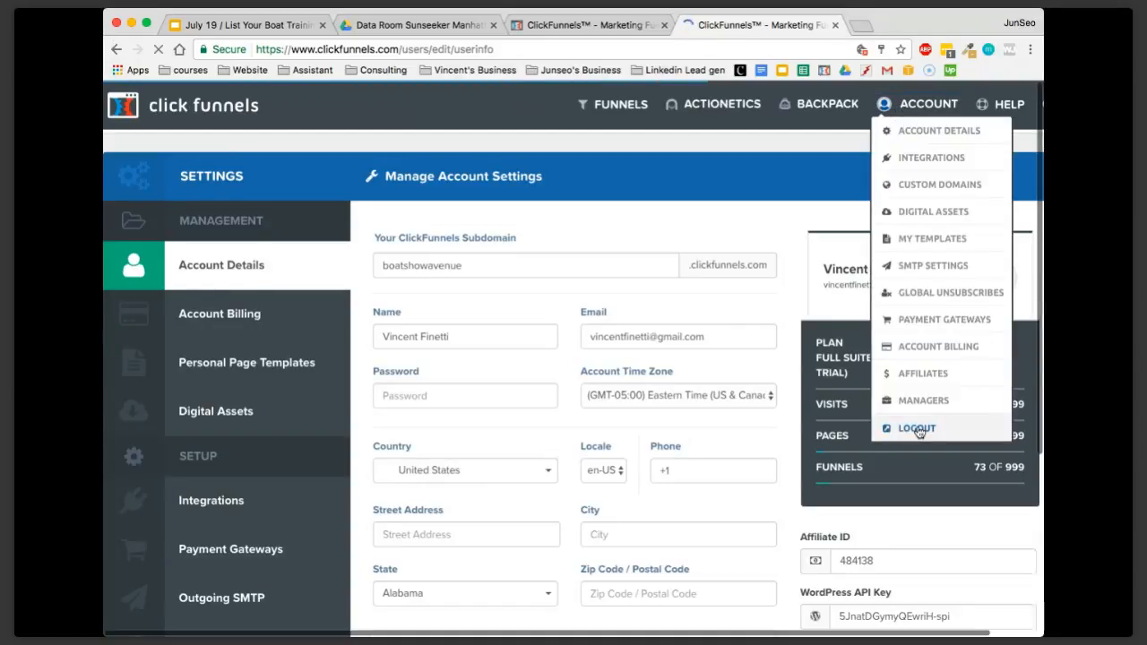
pyautogui.click(917, 428)
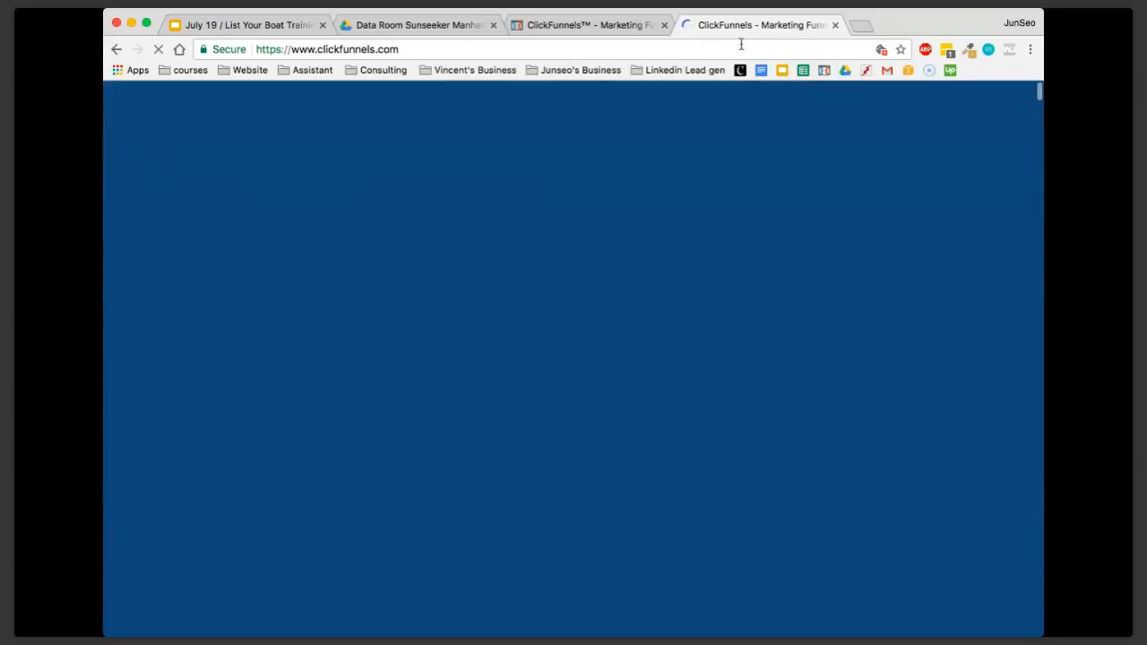
# Return to the templates page, follow its sign-up link, review the 14-day free trial plans, and close the page
pyautogui.click(741, 45)
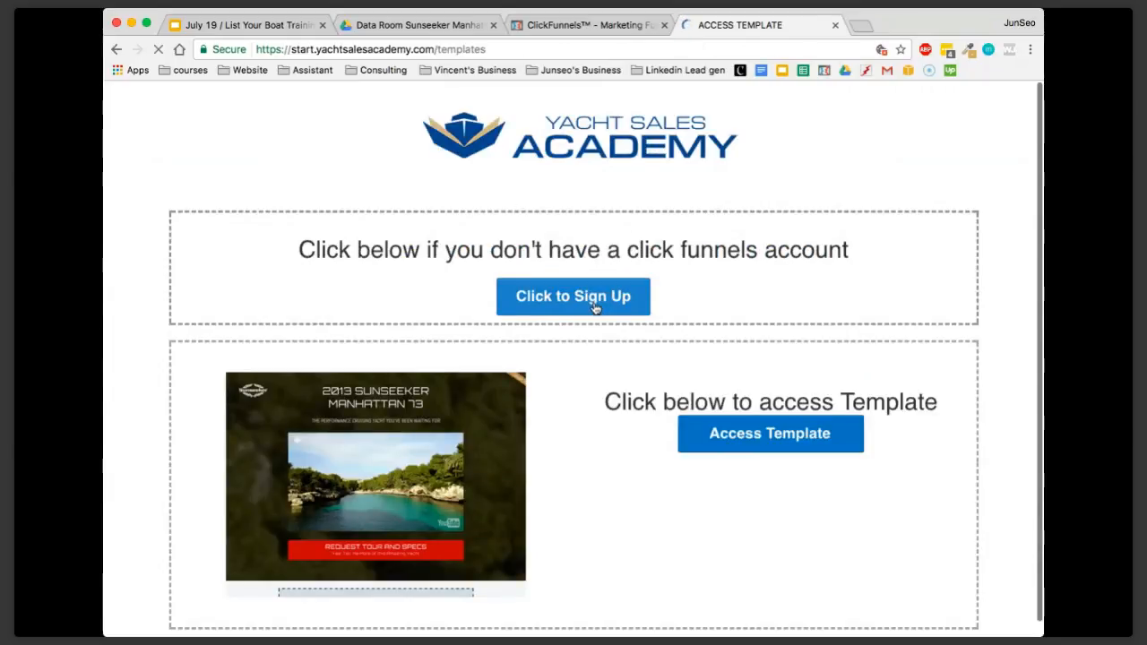
pyautogui.click(594, 308)
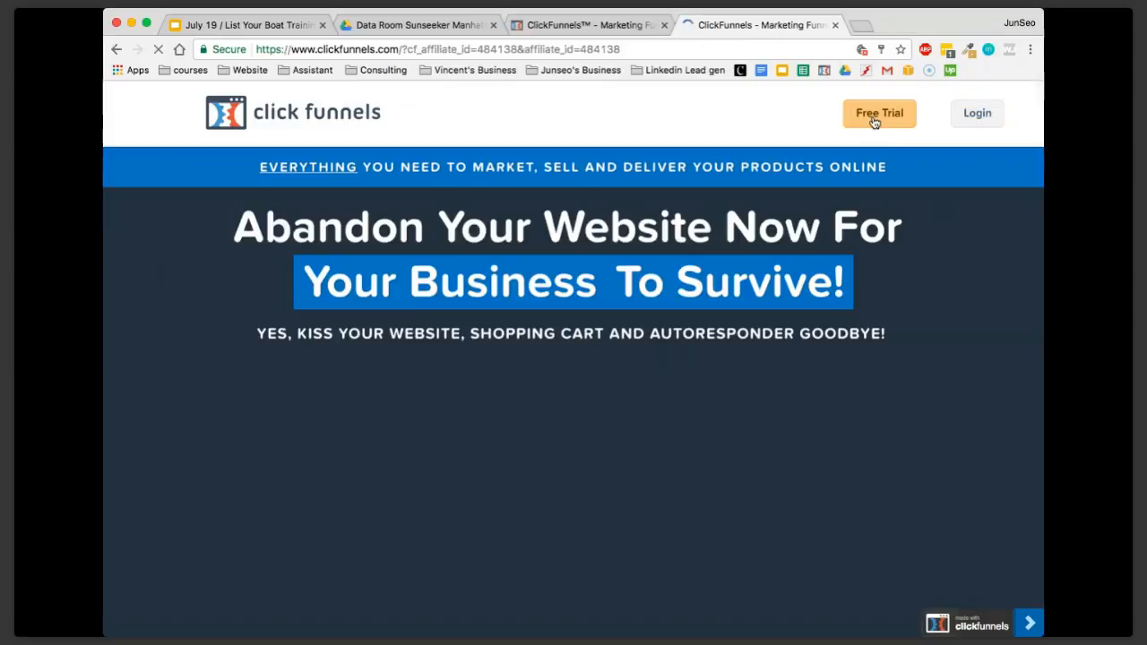
pyautogui.scroll(-2, 870, 116)
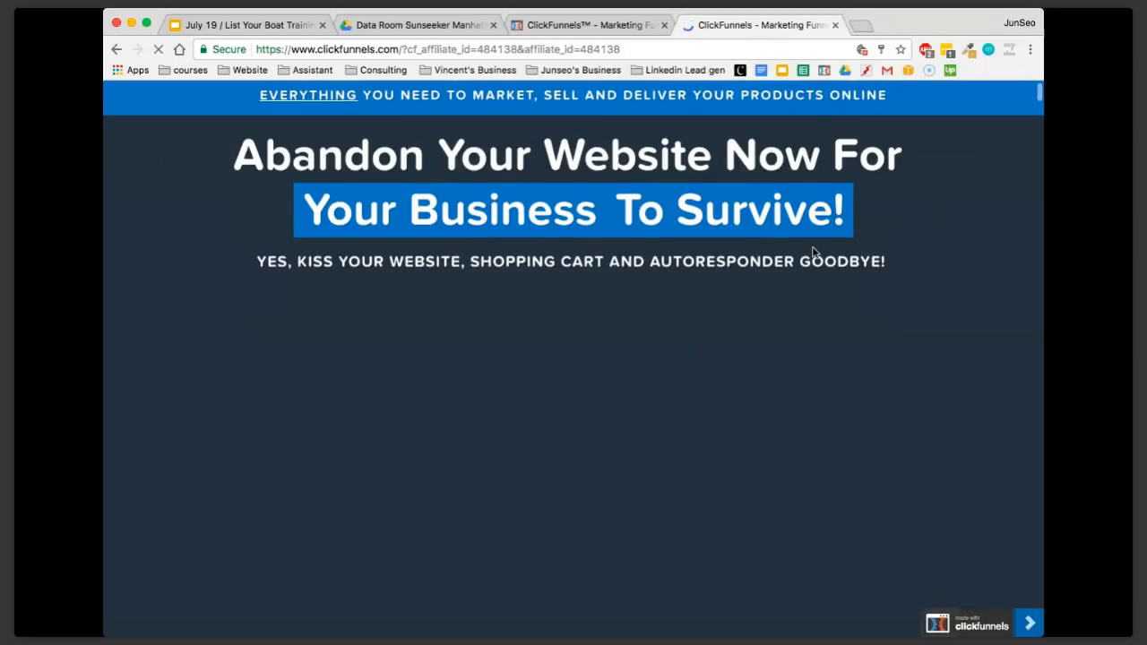
pyautogui.scroll(-15, 814, 252)
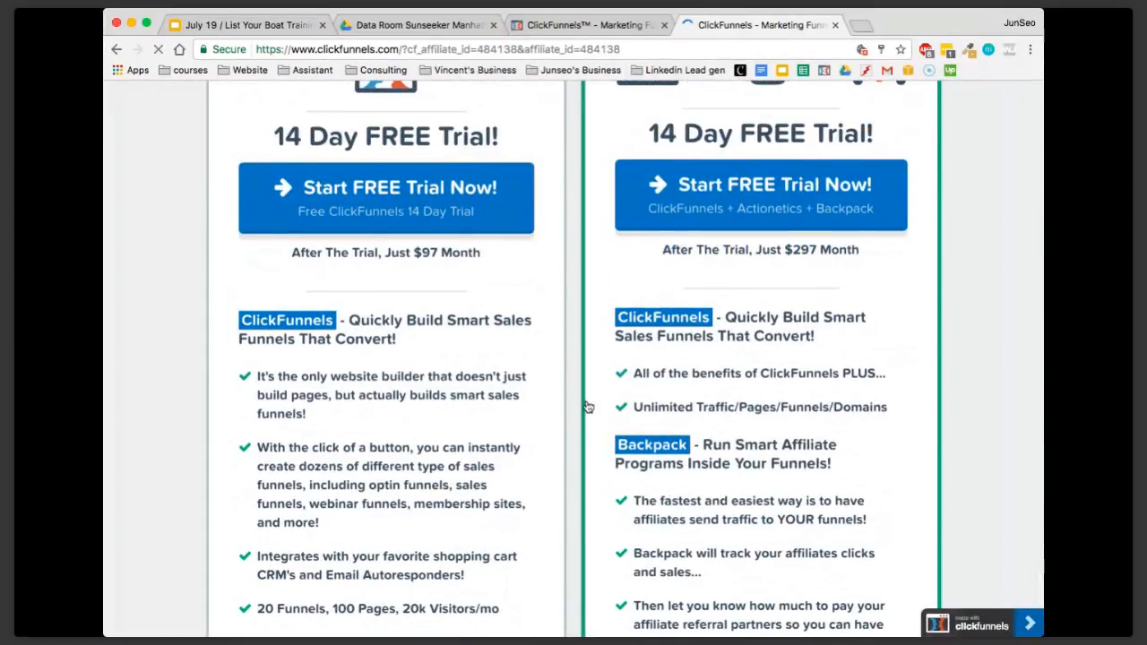
pyautogui.scroll(-2, 587, 407)
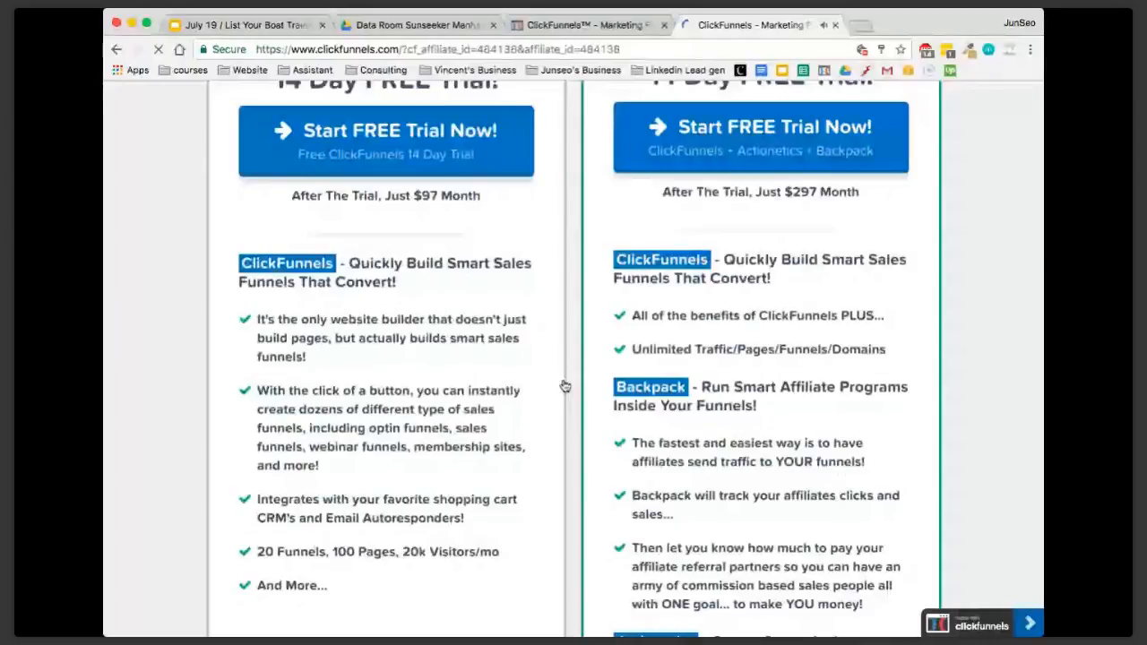
pyautogui.scroll(4, 564, 386)
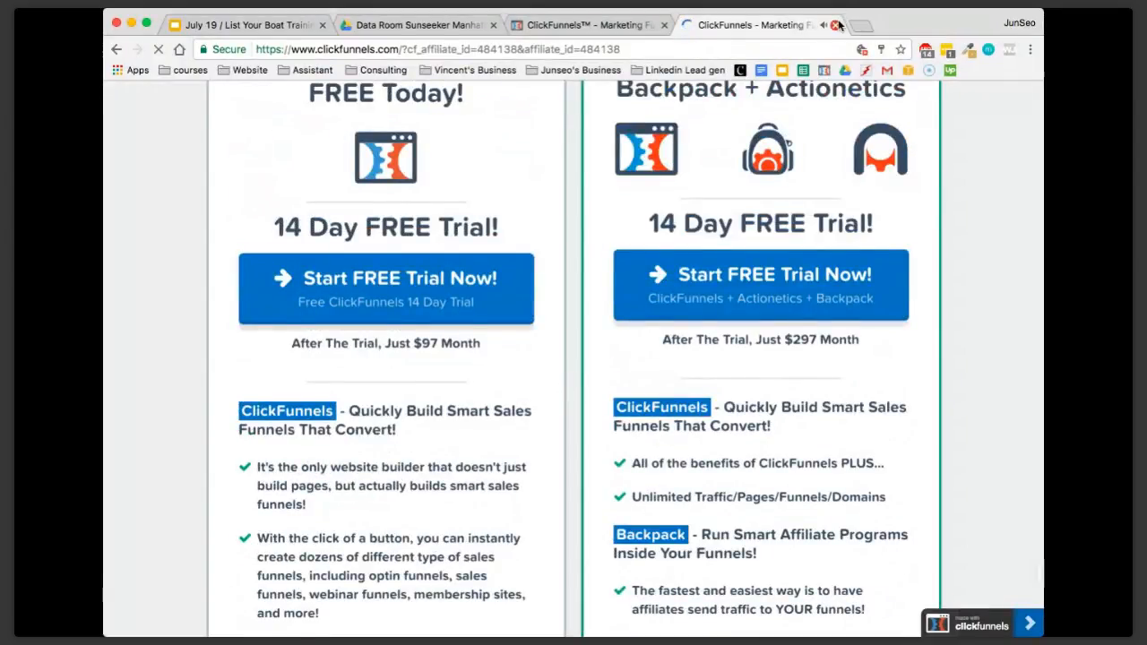
pyautogui.press('super+w')
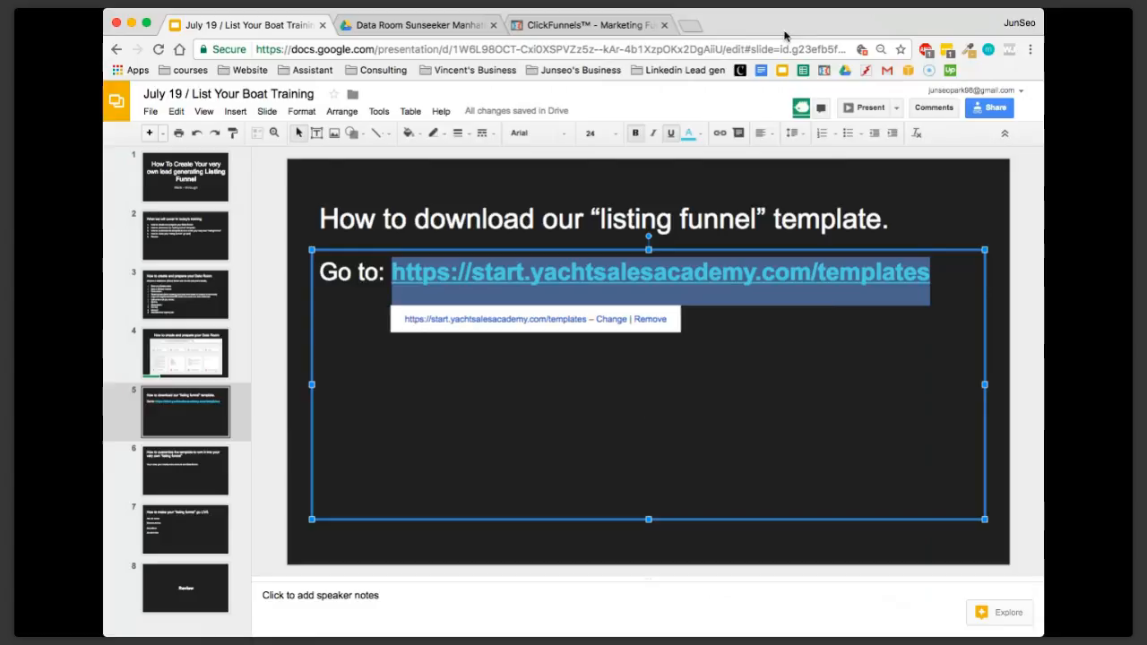
# Reopen the start.yachtsalesacademy.com/templates page in a new tab and access the shared YSA Listing Funnel template
pyautogui.click(690, 26)
pyautogui.hotkey('ctrl', 'v')
pyautogui.press('Return')
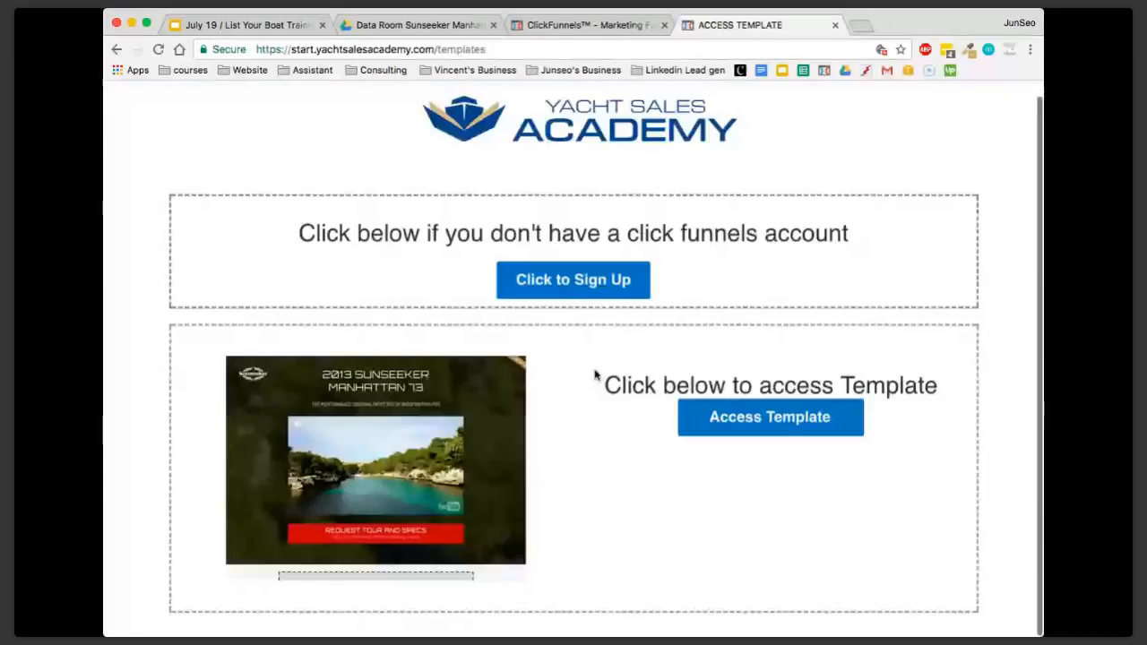
pyautogui.click(779, 419)
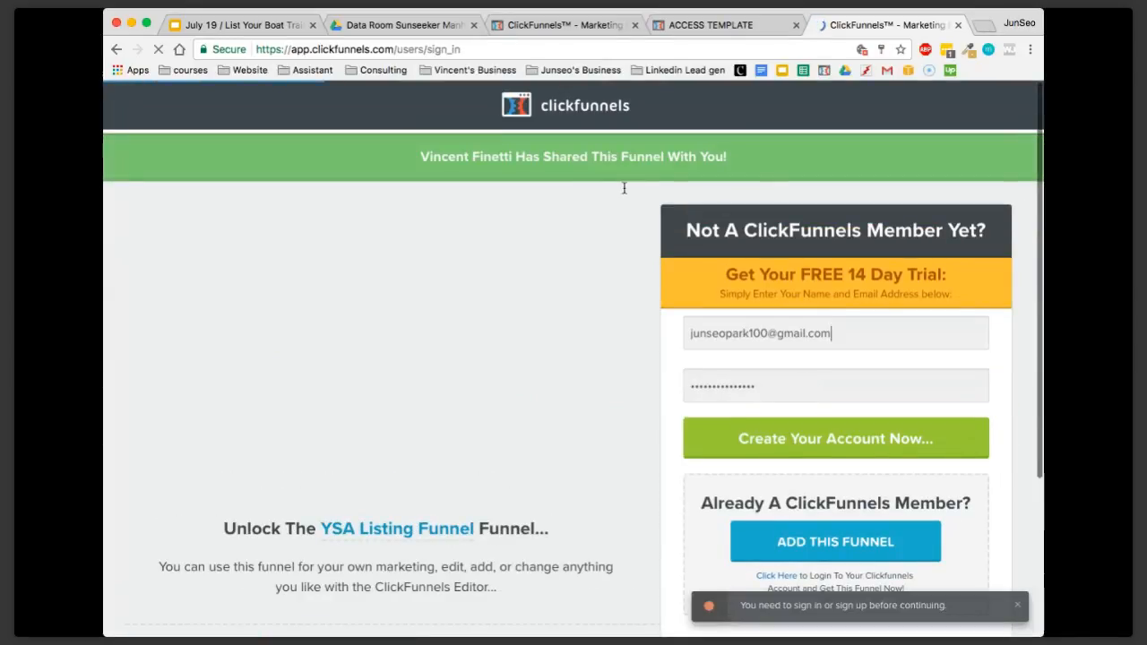
pyautogui.scroll(-1, 582, 376)
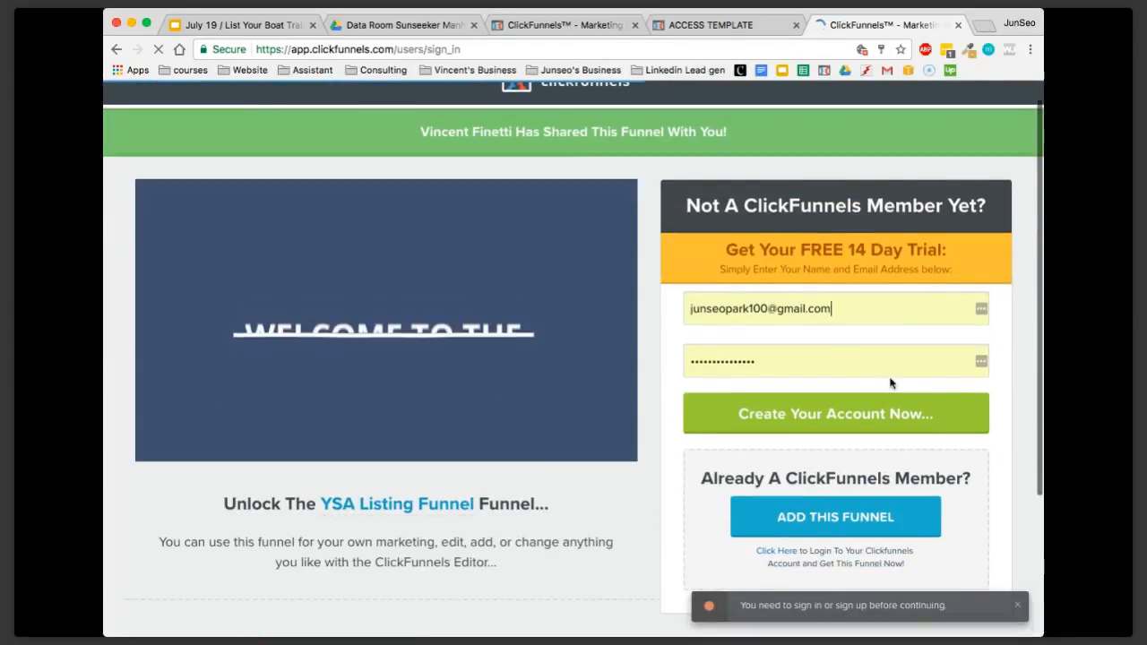
pyautogui.scroll(-5, 684, 307)
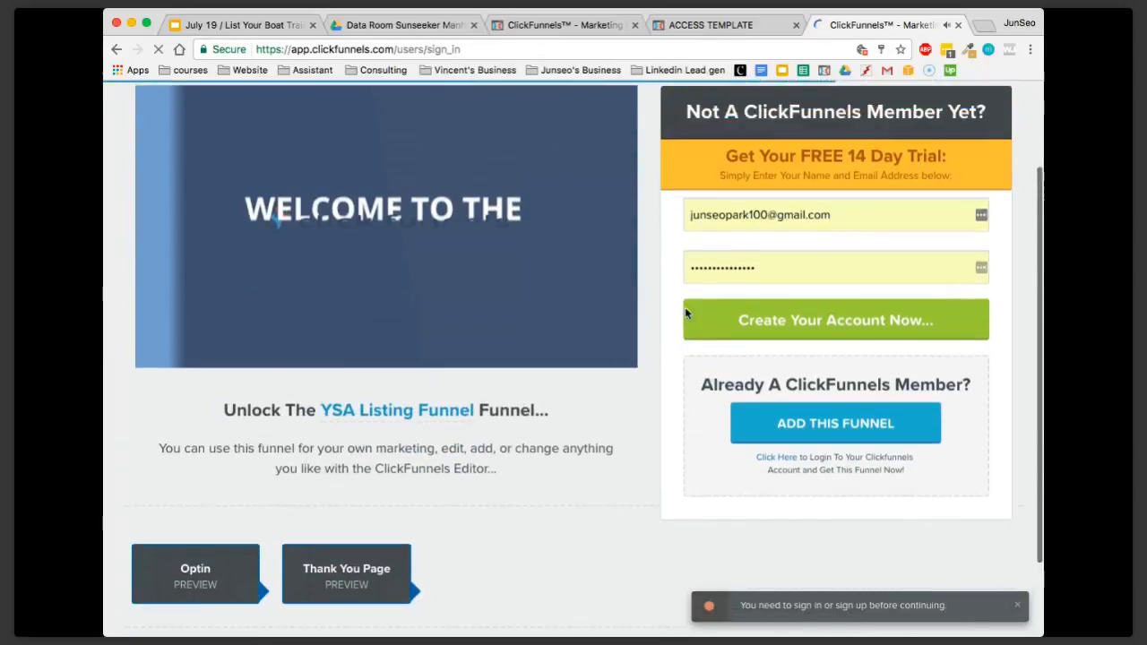
pyautogui.scroll(5, 683, 312)
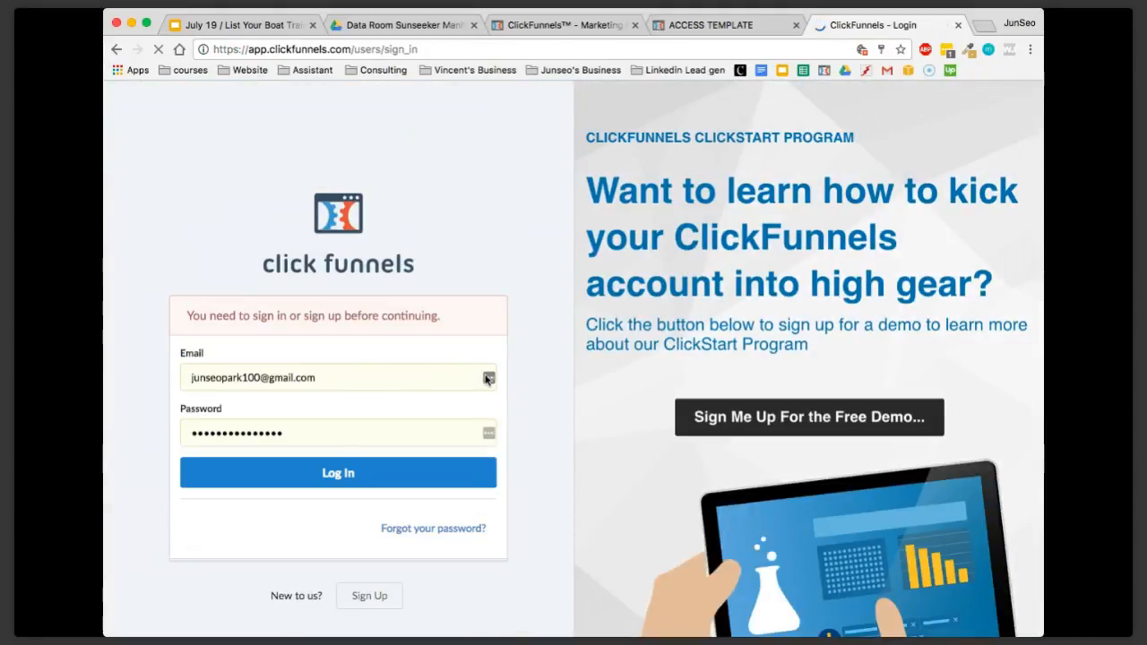
# Fill in the account e-mail and password, log in to ClickFunnels, and view the added YSA Listing Funnel
pyautogui.click(488, 378)
pyautogui.click(356, 462)
pyautogui.click(366, 469)
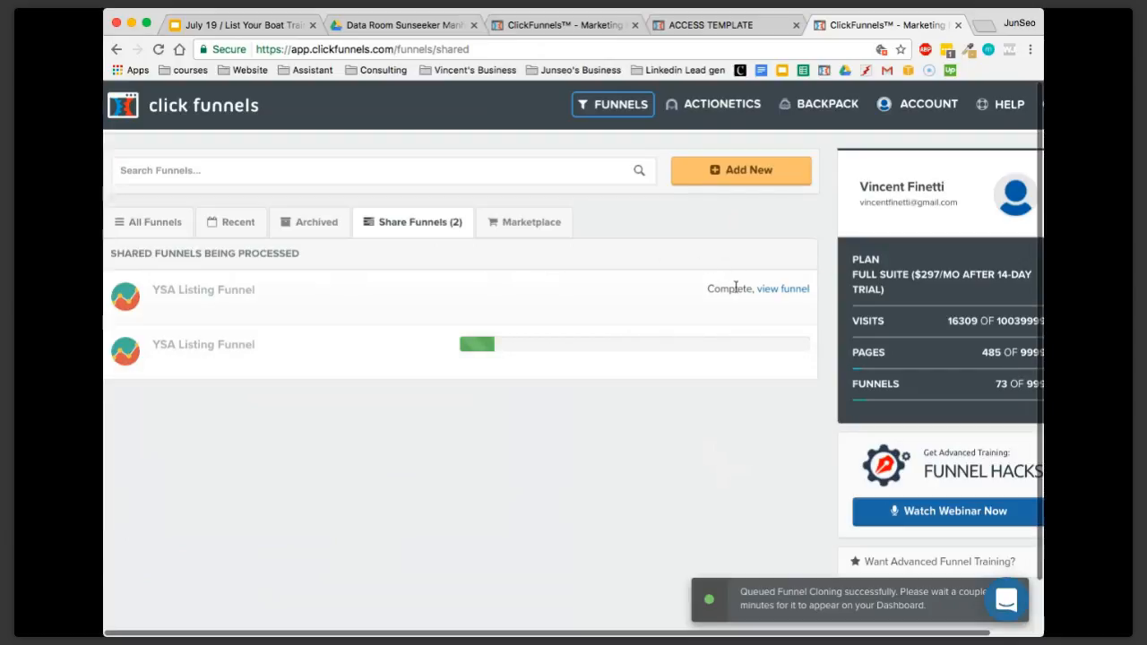
pyautogui.click(781, 290)
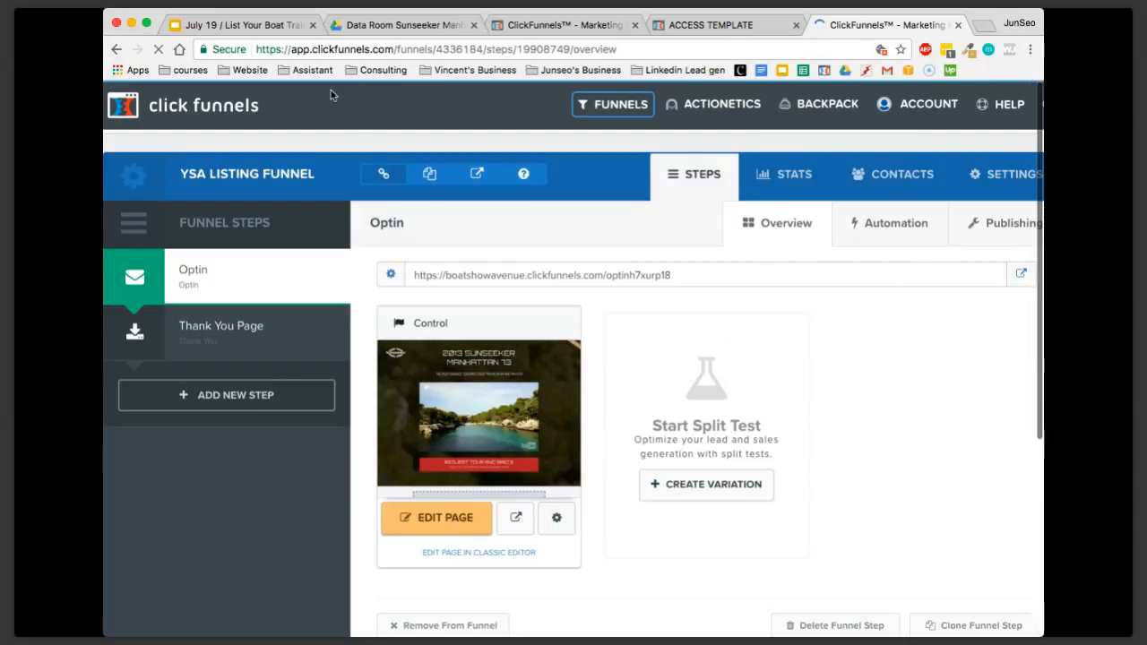
# Return to the training slides and advance from the template download slide to the one on customizing the template
pyautogui.click(277, 31)
pyautogui.click(354, 364)
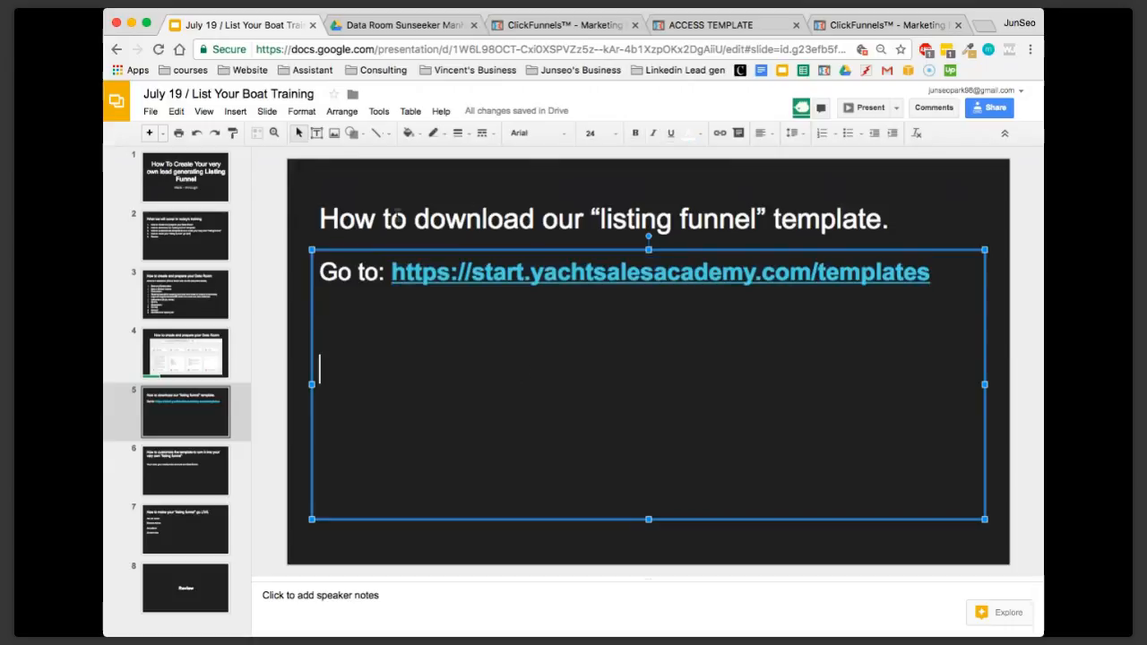
pyautogui.moveTo(397, 218); pyautogui.dragTo(901, 221)
pyautogui.click(846, 322)
pyautogui.click(223, 467)
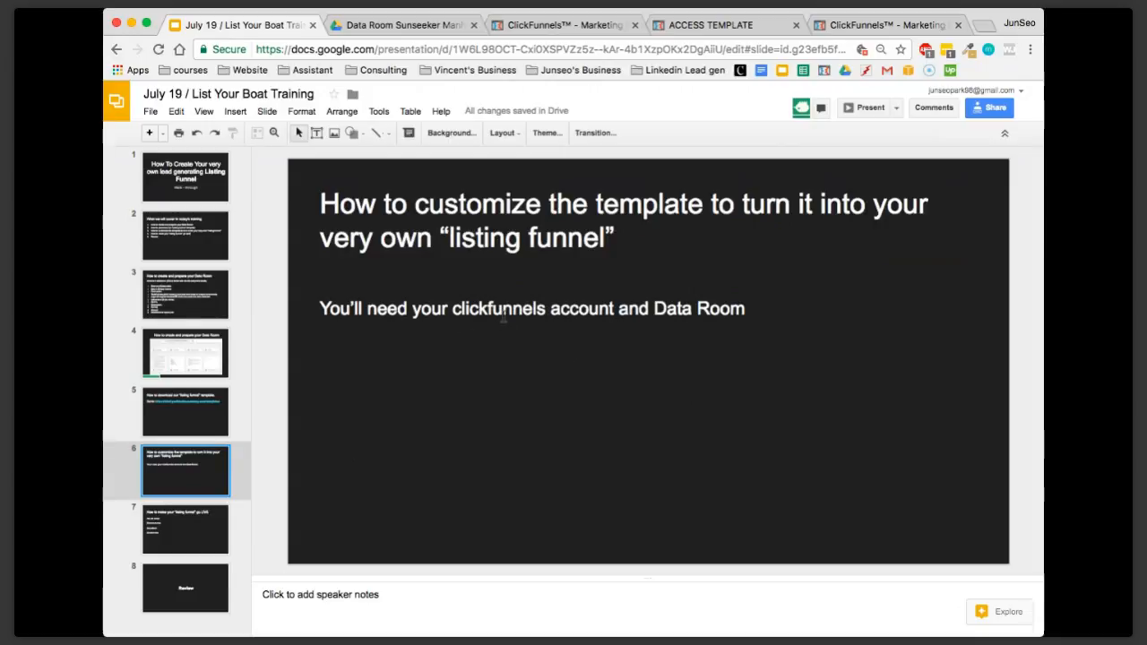
pyautogui.click(570, 308)
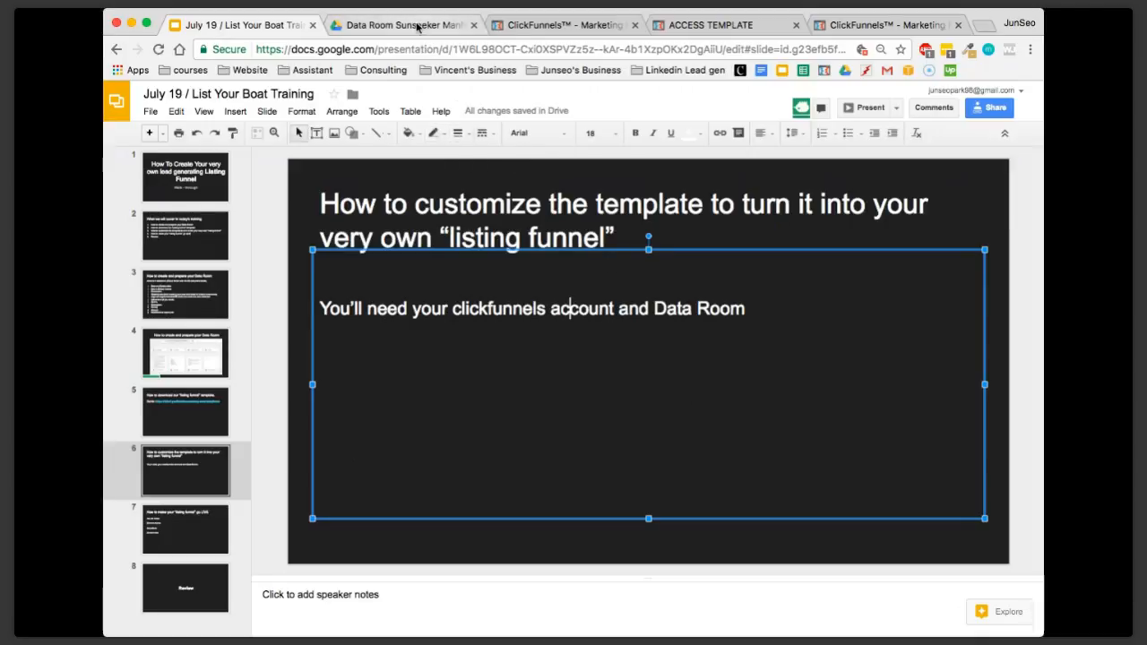
# Check the Data Room Sunseeker Manhattan 73 folder against the funnel, and open its Description.pdf for reading
pyautogui.click(417, 28)
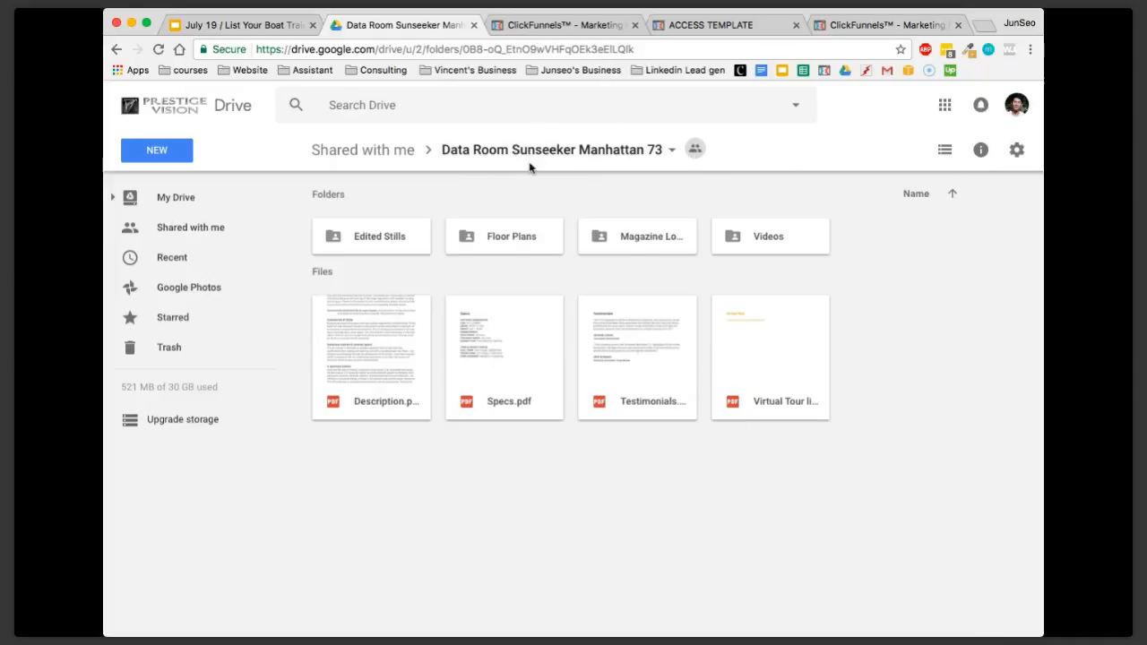
pyautogui.click(873, 25)
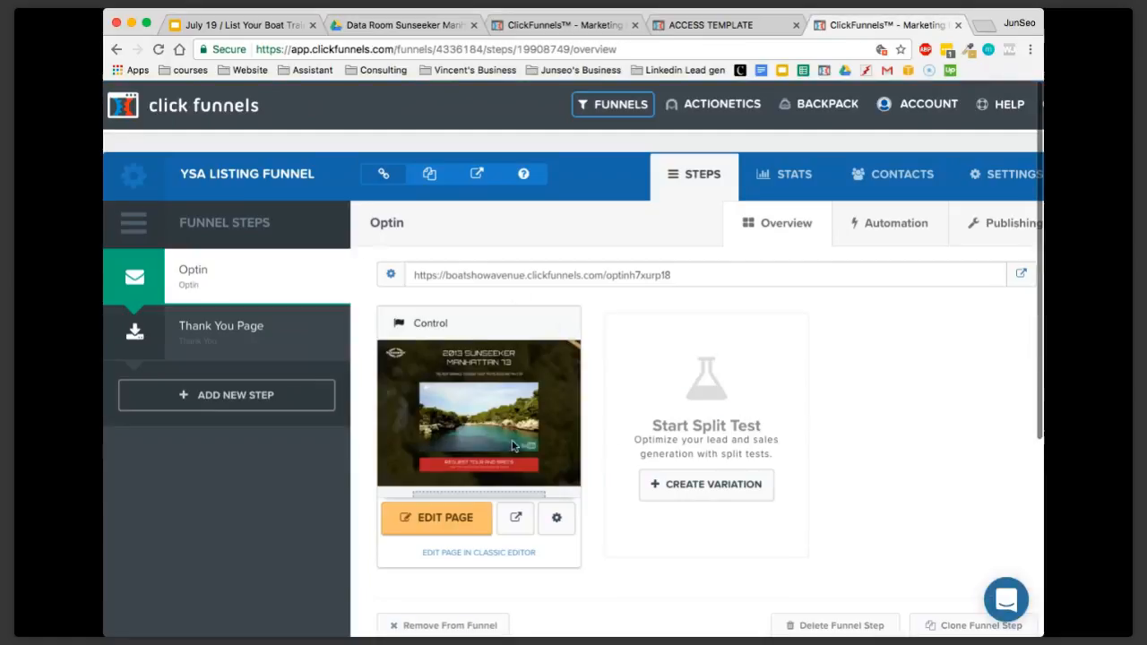
pyautogui.click(405, 24)
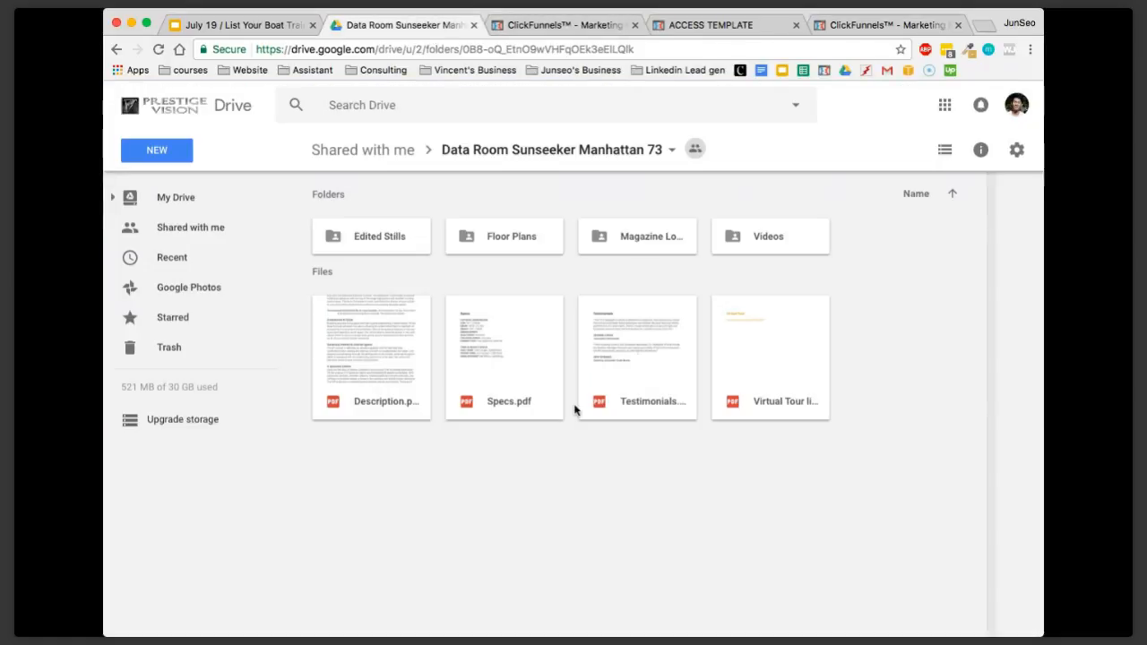
pyautogui.doubleClick(379, 365)
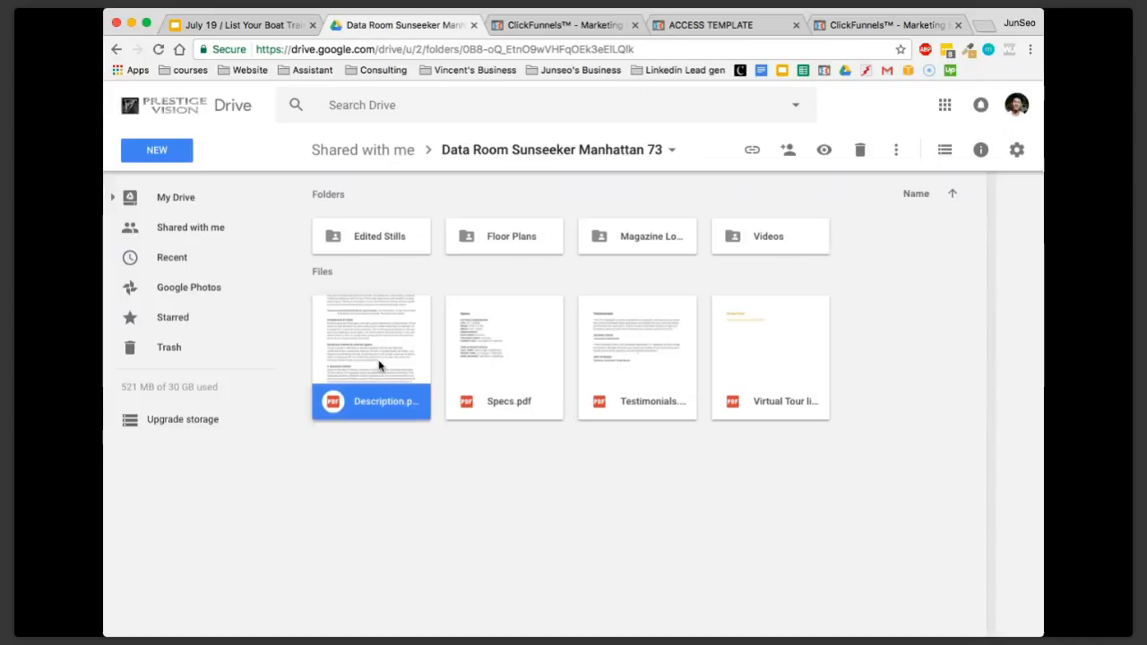
pyautogui.scroll(-1, 618, 347)
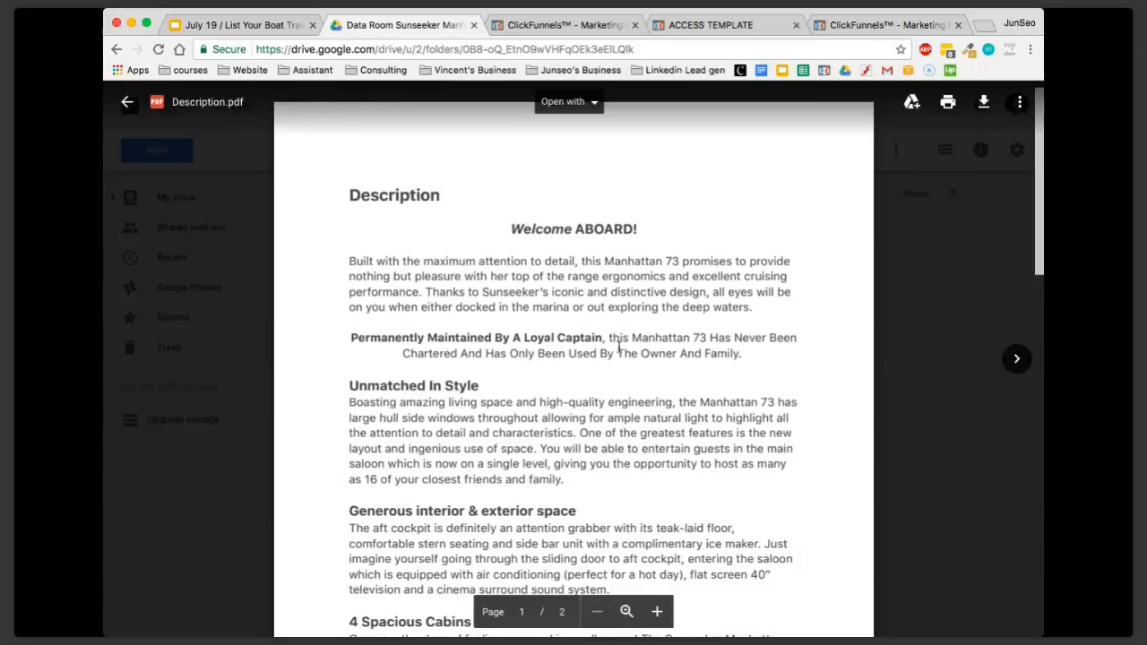
# Read through both pages of the yacht description down to its equipment list and close the document
pyautogui.scroll(-5, 618, 347)
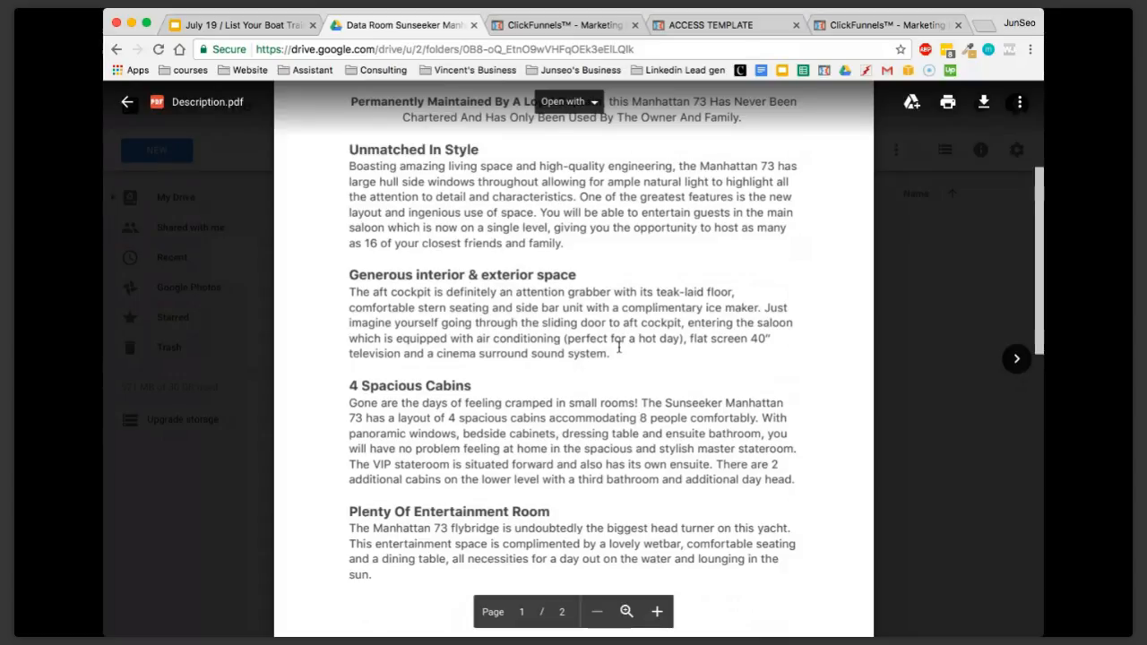
pyautogui.scroll(-10, 618, 347)
pyautogui.scroll(-3, 555, 499)
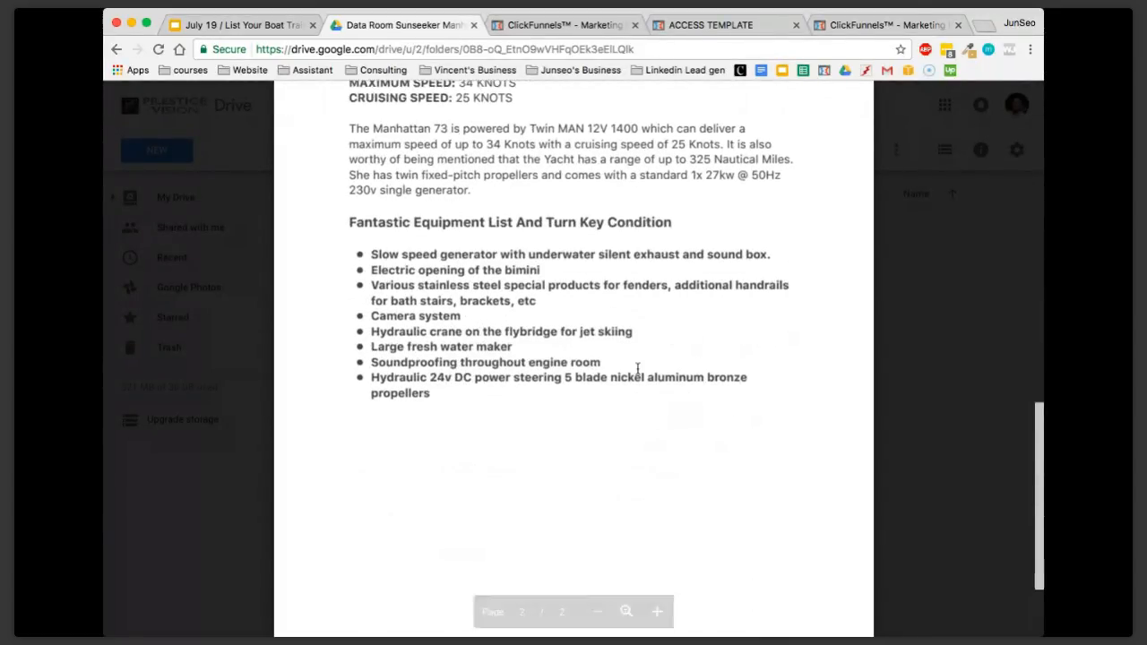
pyautogui.click(926, 359)
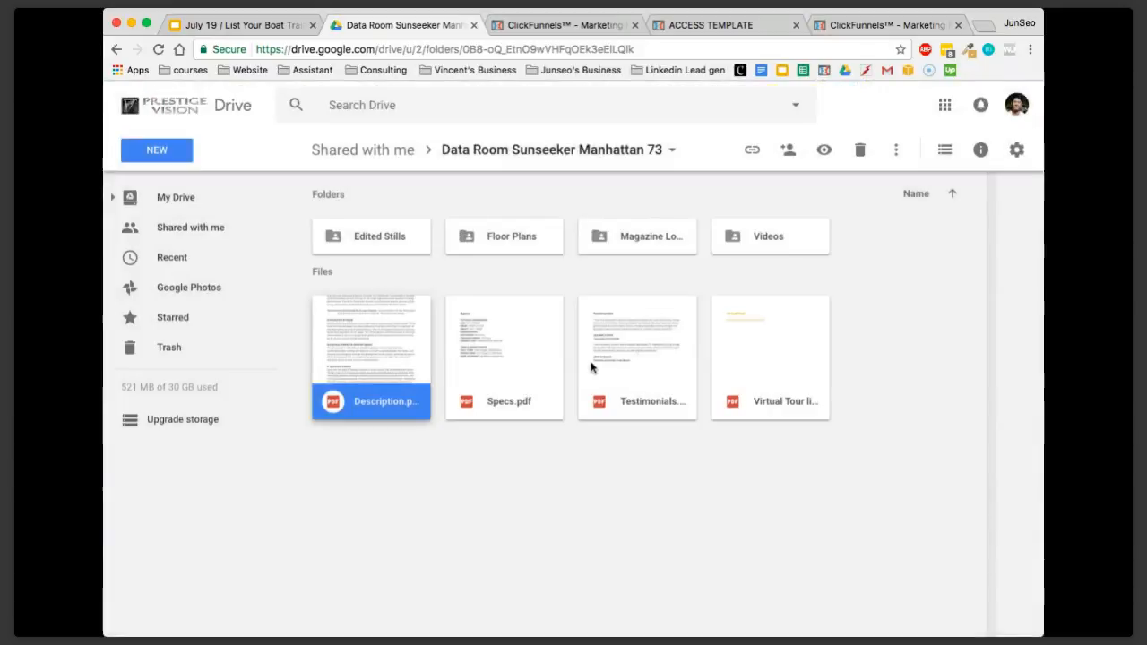
# Preview the Specs, Testimonials and Virtual Tour link PDFs one after another, closing each to return to the Data Room folder
pyautogui.doubleClick(529, 353)
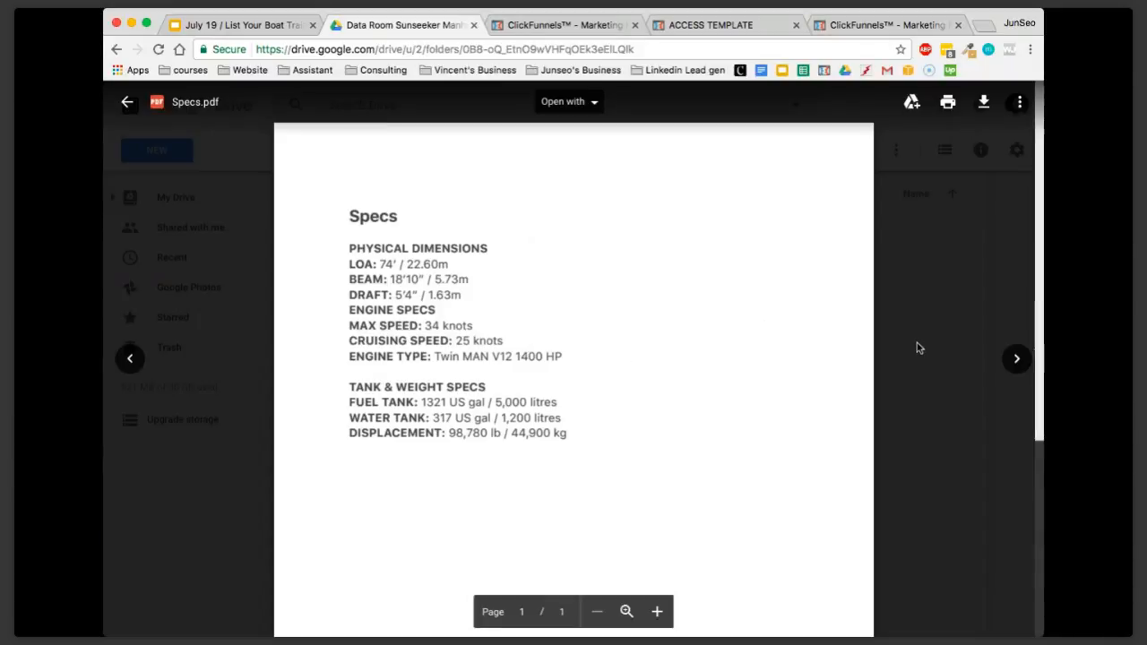
pyautogui.click(916, 348)
pyautogui.doubleClick(644, 354)
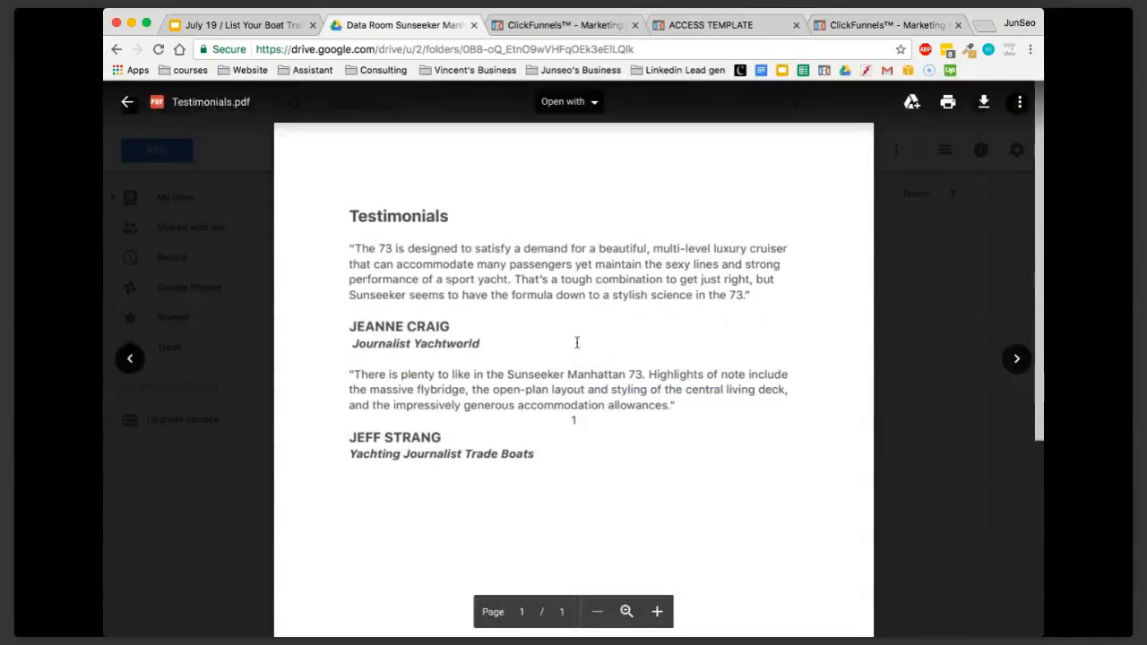
pyautogui.click(939, 348)
pyautogui.doubleClick(788, 361)
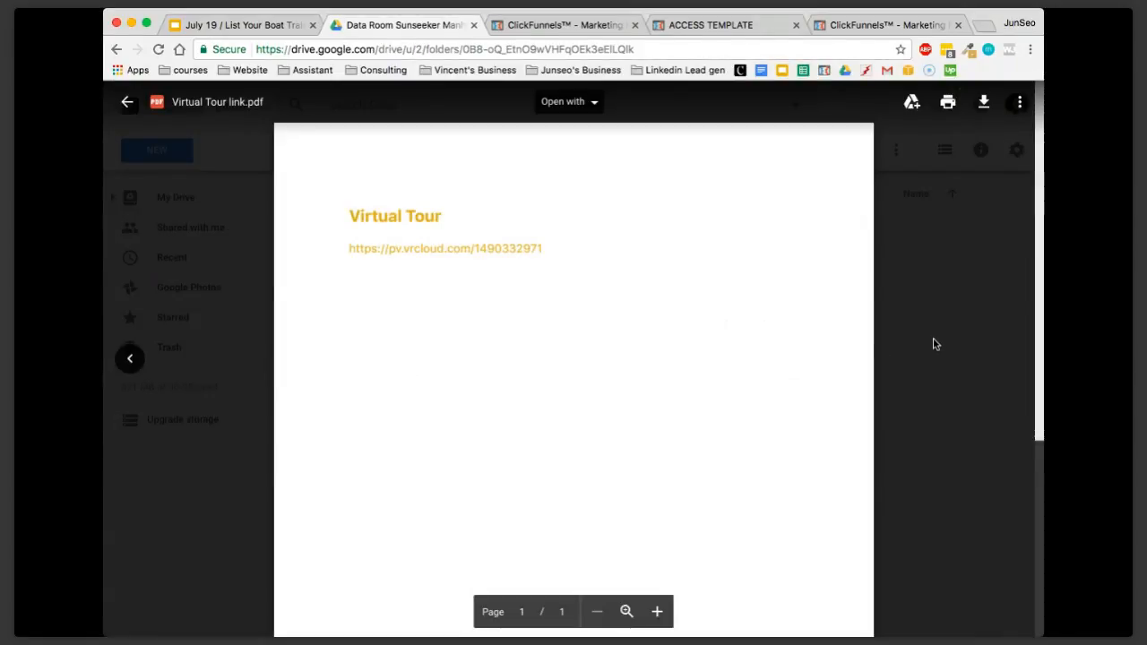
pyautogui.click(934, 344)
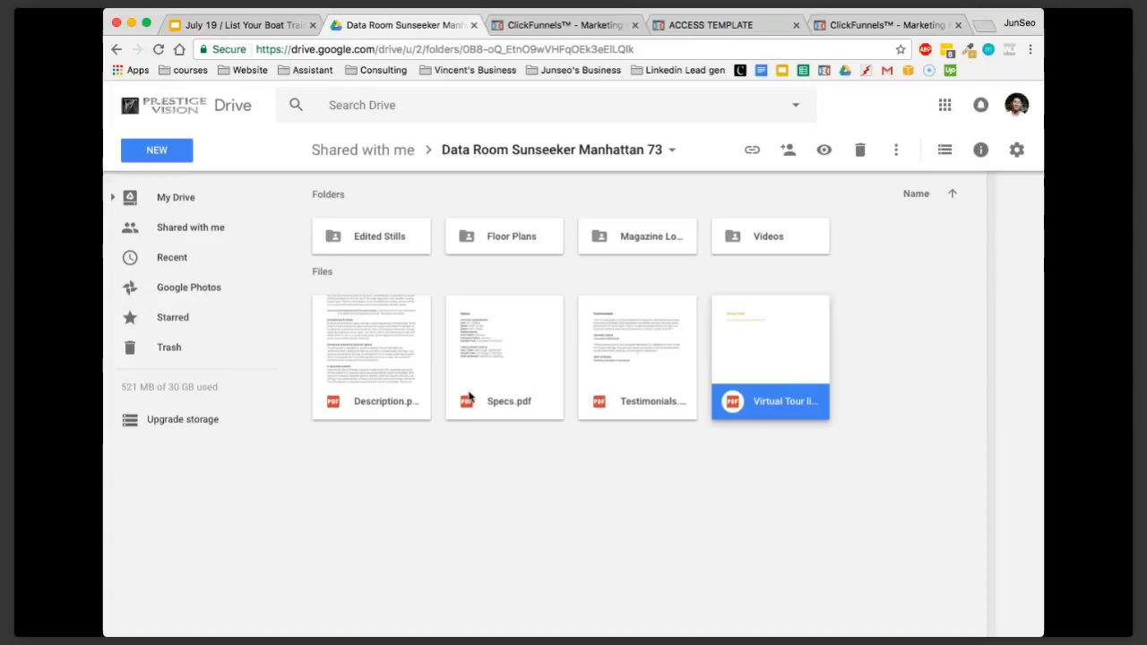
# Look into the Edited Stills folder, return to the Data Room, and point out the Floor Plans, Magazine and Videos folders
pyautogui.doubleClick(399, 235)
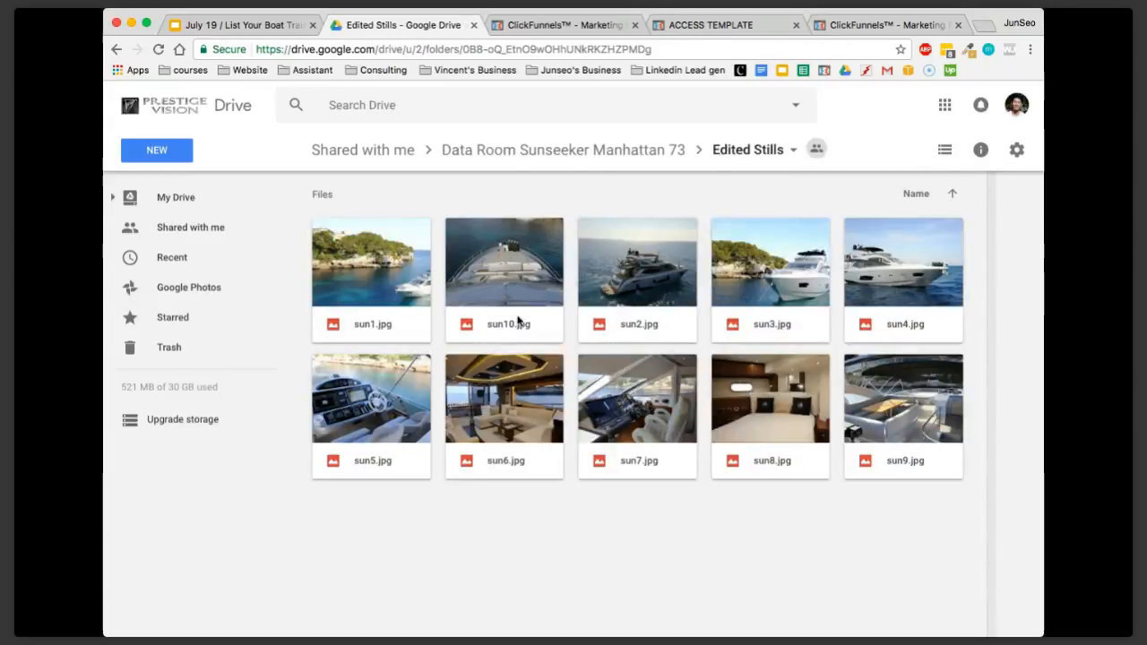
pyautogui.click(530, 154)
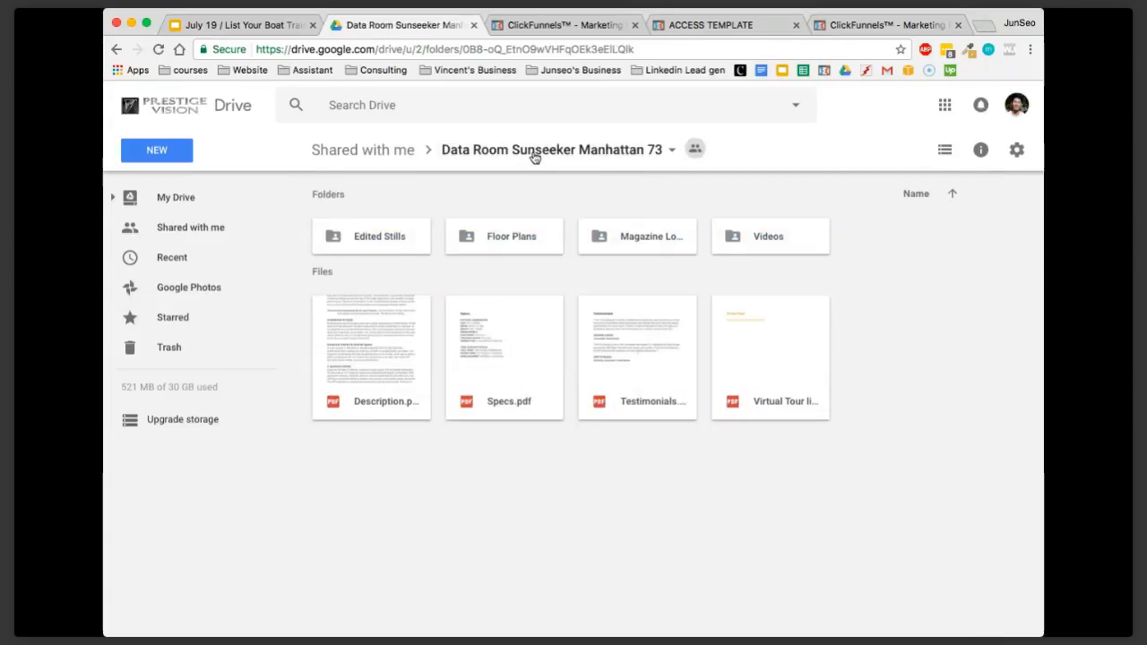
pyautogui.click(524, 235)
pyautogui.click(617, 235)
pyautogui.click(765, 240)
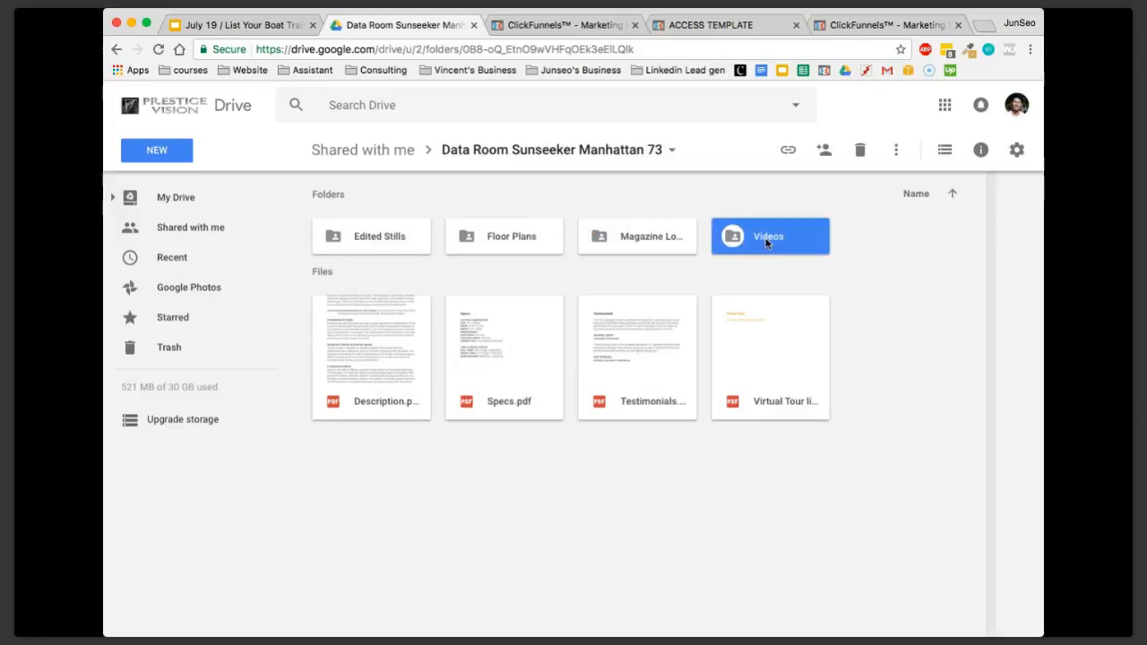
pyautogui.click(843, 295)
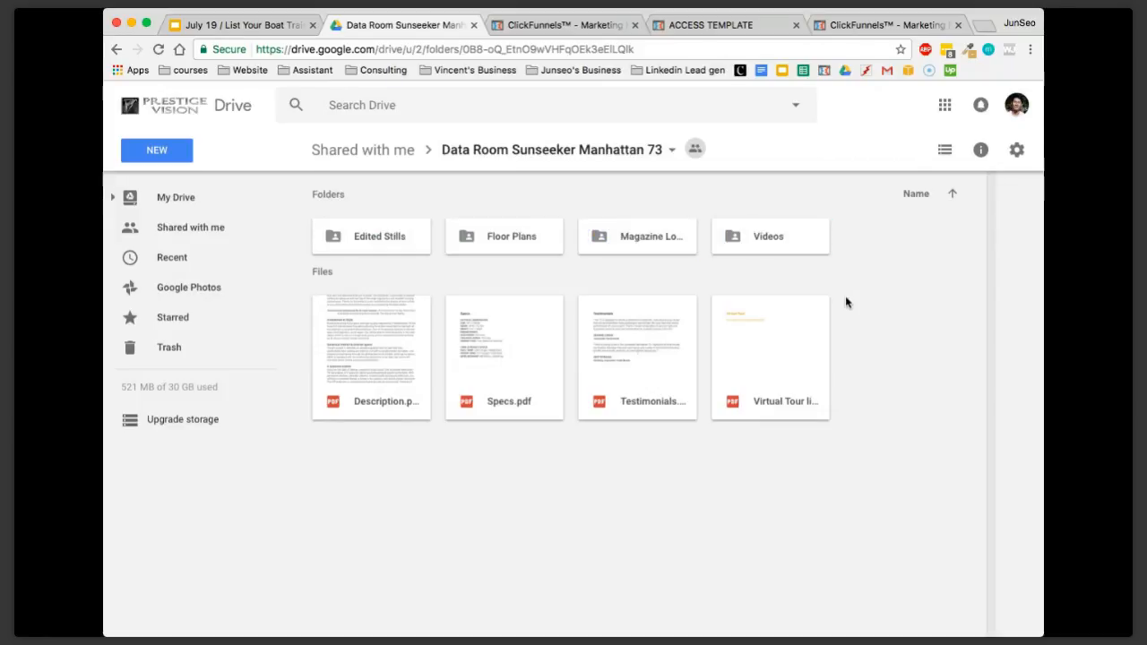
# Open the Edited Stills folder and download the sun1.jpg image
pyautogui.click(403, 238)
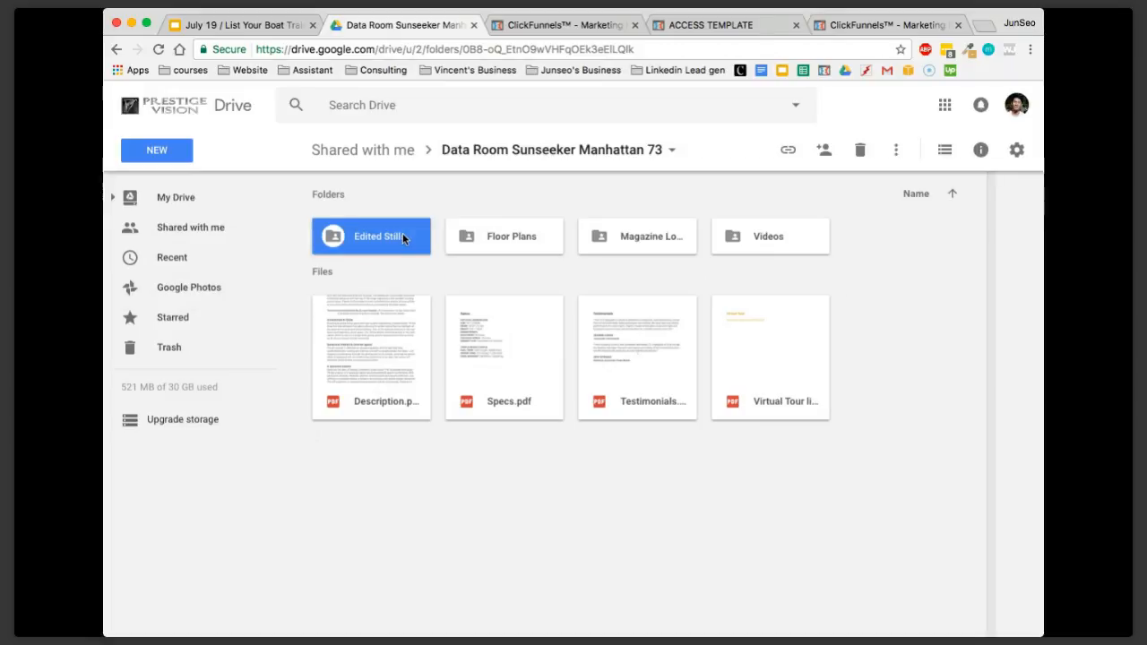
pyautogui.doubleClick(402, 237)
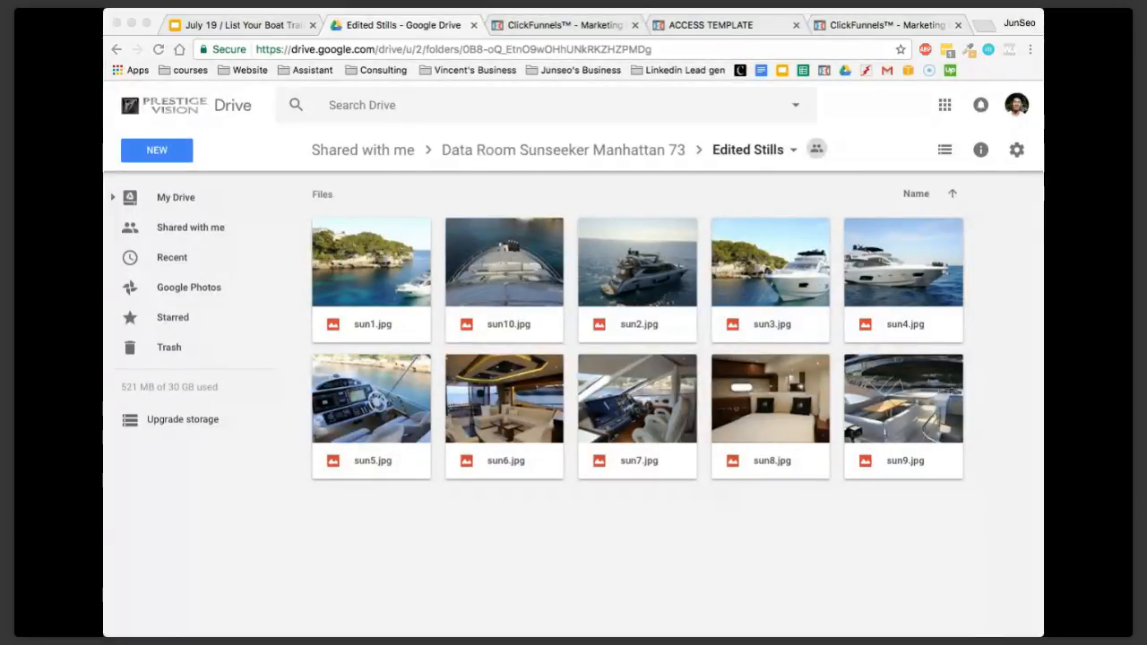
pyautogui.click(269, 165)
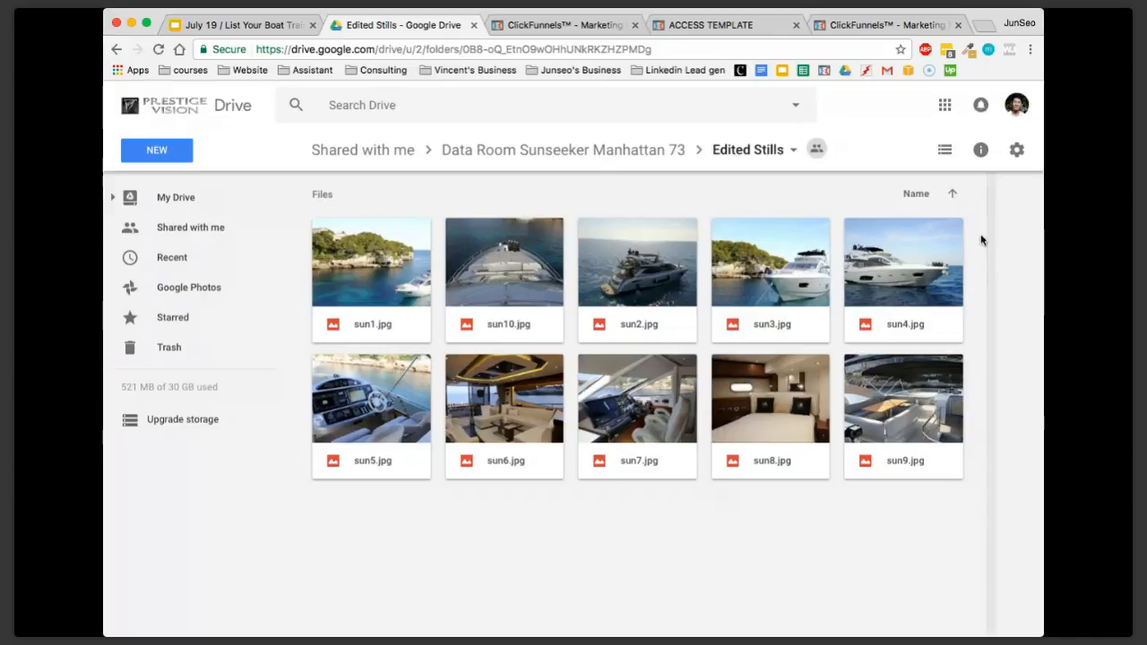
pyautogui.press('super+r')
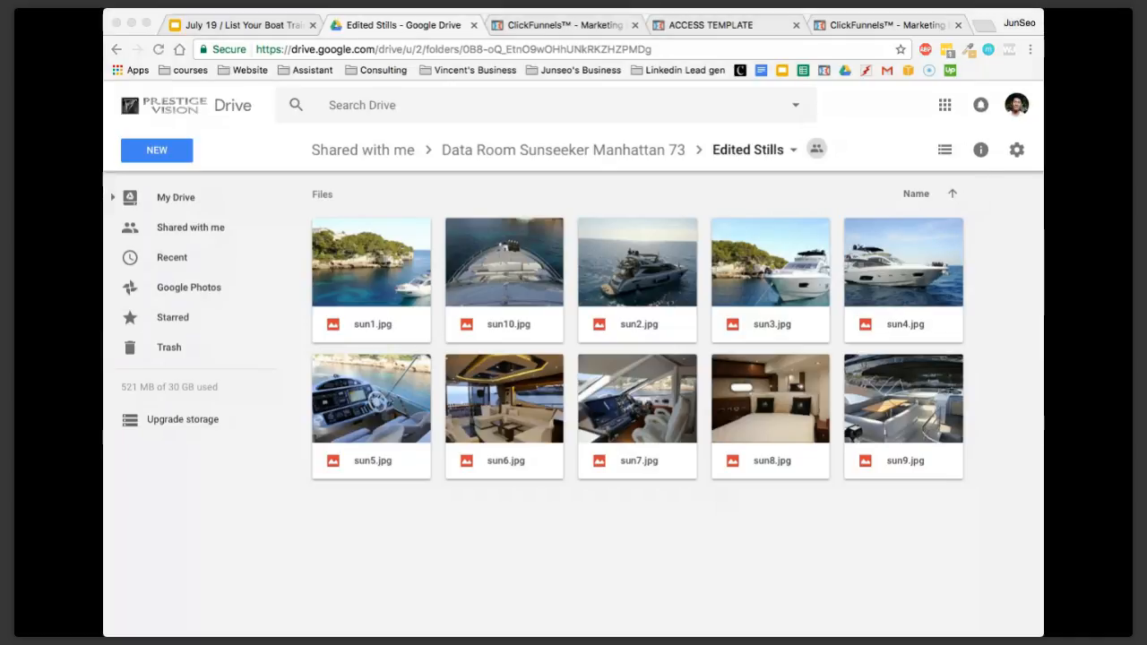
pyautogui.click(308, 443)
pyautogui.click(413, 282)
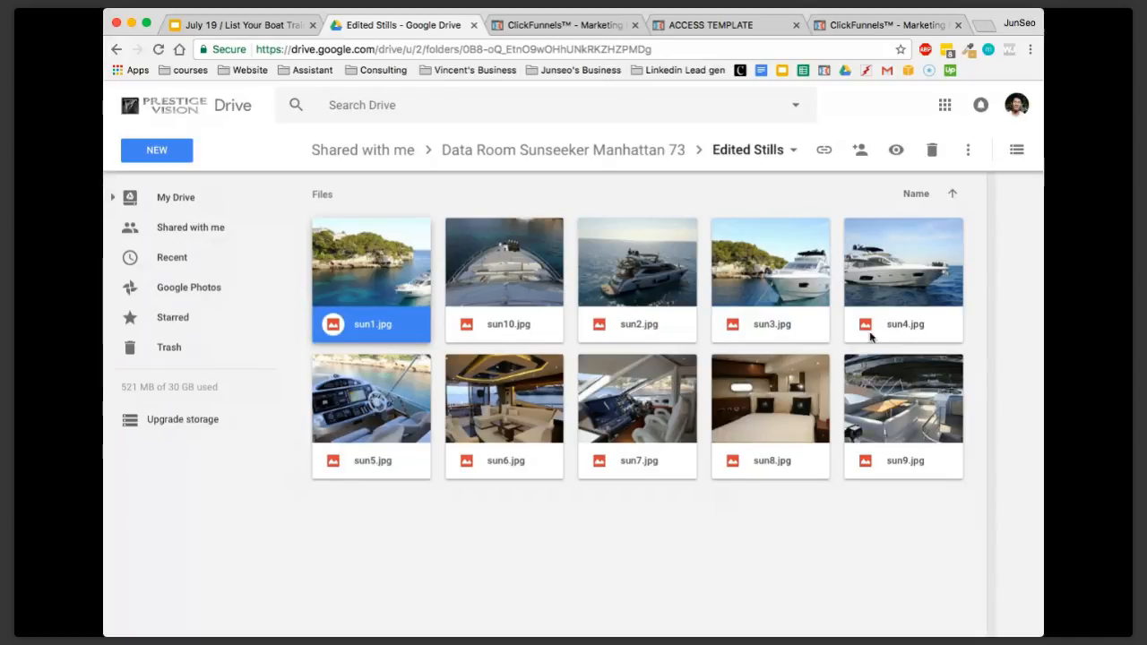
pyautogui.rightClick(423, 294)
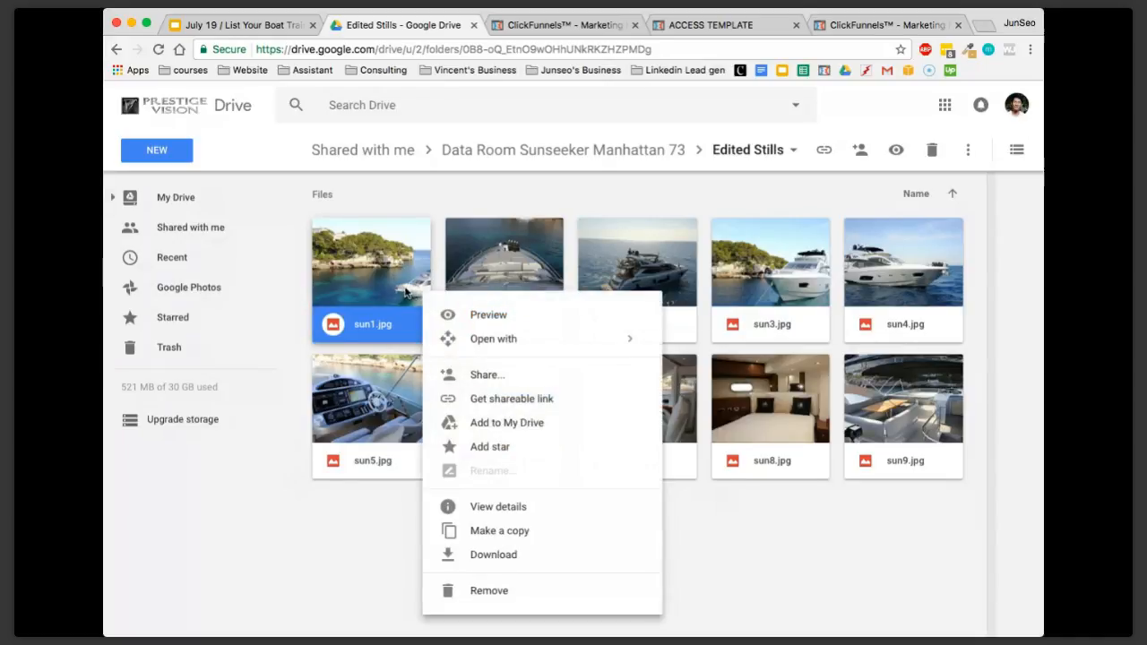
pyautogui.click(482, 562)
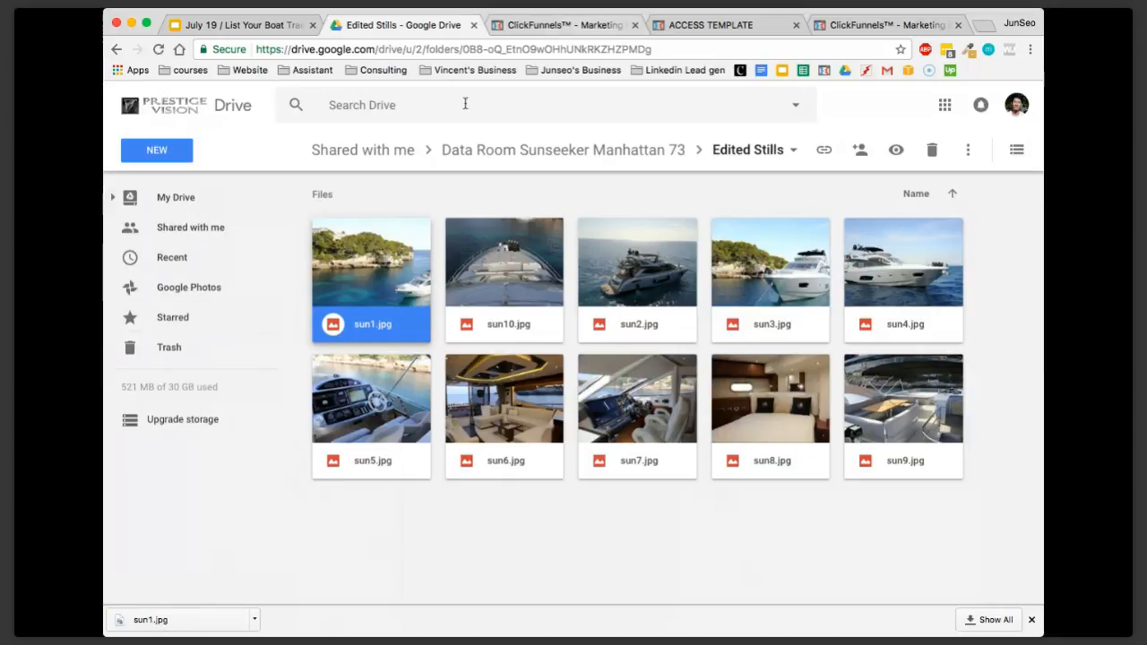
# Switch to ClickFunnels, close the ACCESS TEMPLATE page, and open the YSA Listing Funnel's Optin page in the editor
pyautogui.click(703, 28)
pyautogui.click(584, 30)
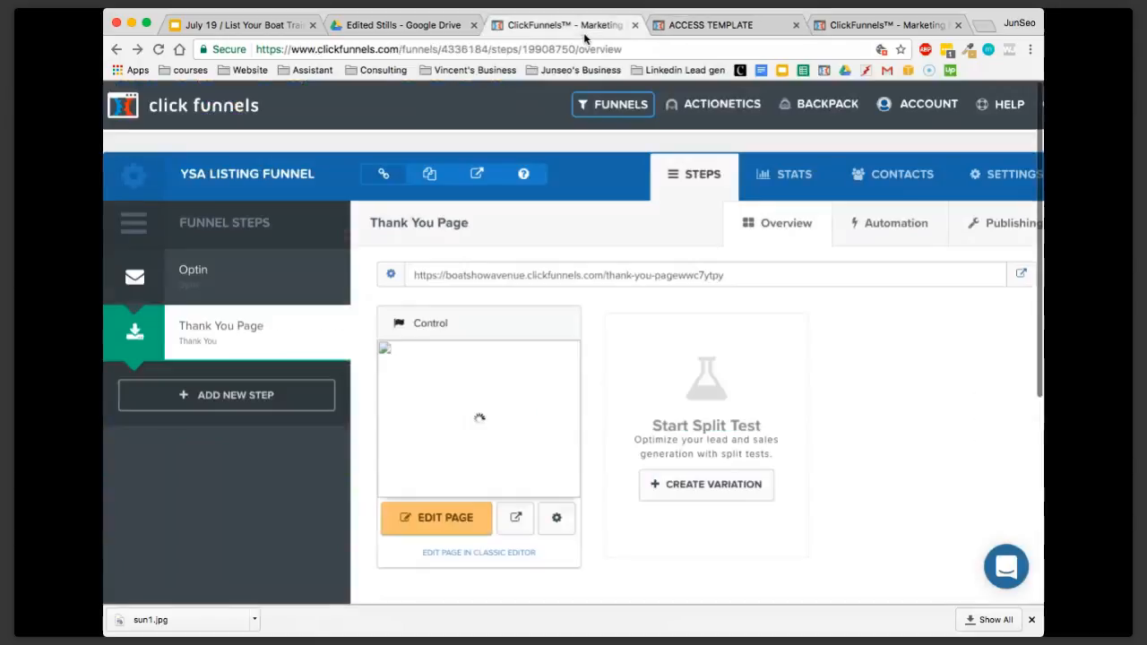
pyautogui.click(835, 29)
pyautogui.click(796, 25)
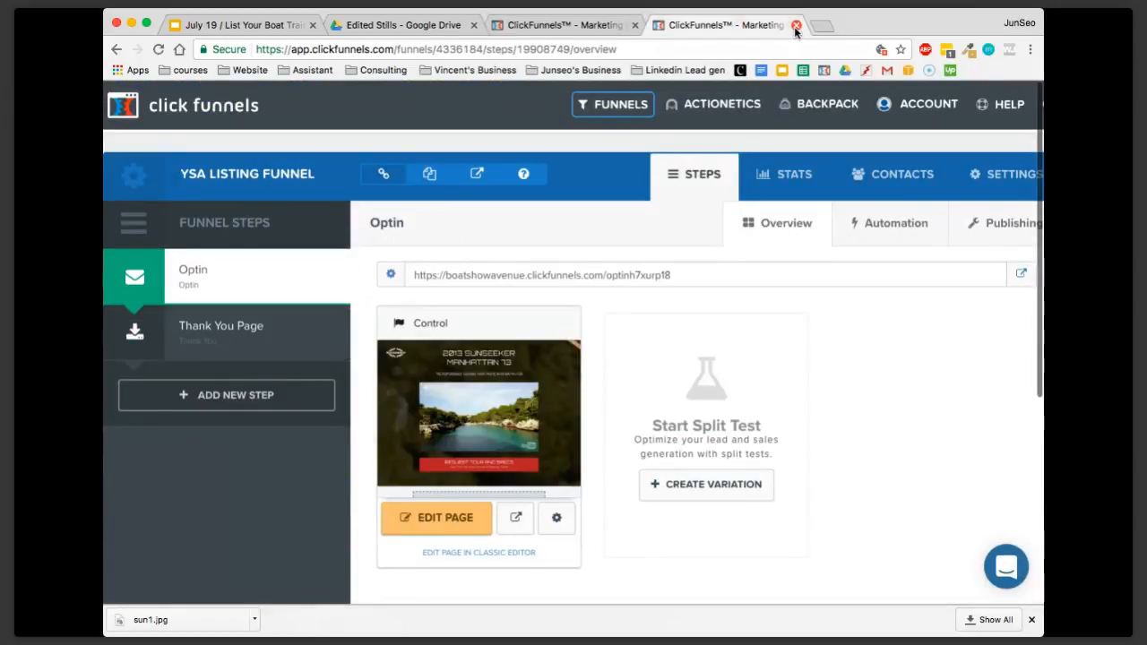
pyautogui.scroll(-5, 597, 364)
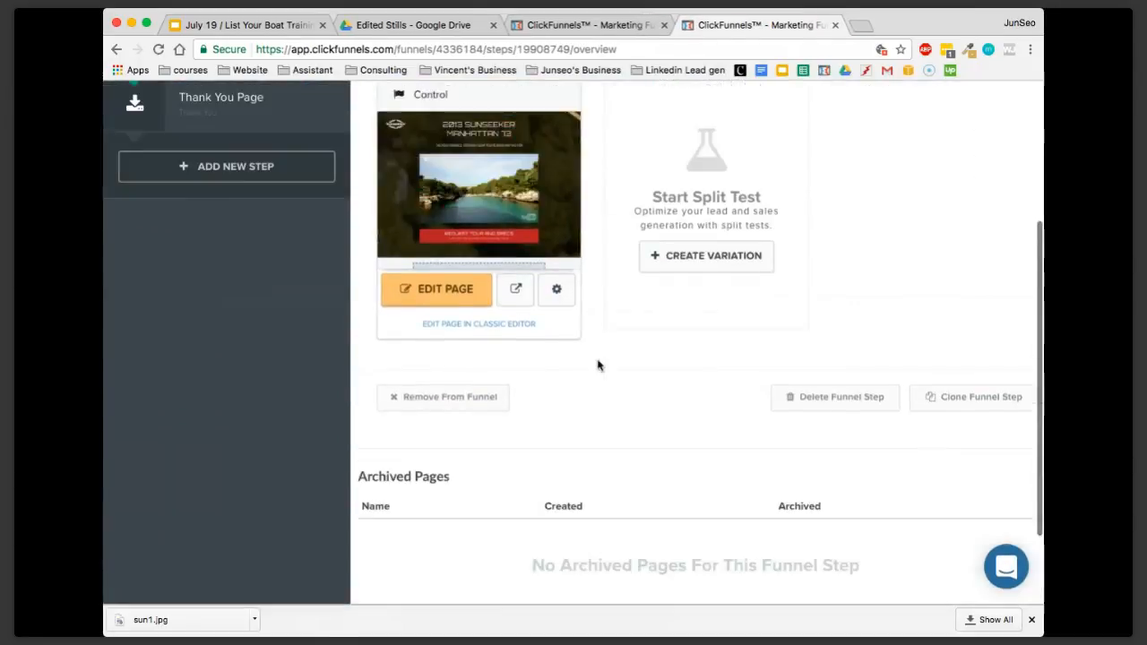
pyautogui.scroll(5, 569, 316)
pyautogui.scroll(-2, 630, 388)
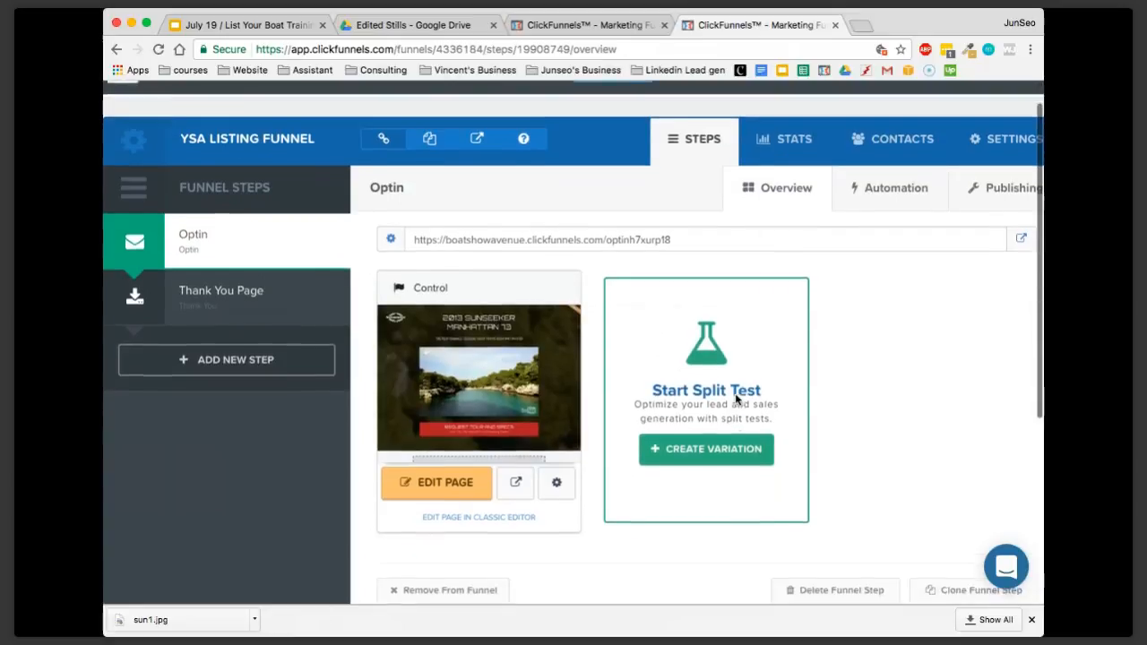
pyautogui.click(428, 433)
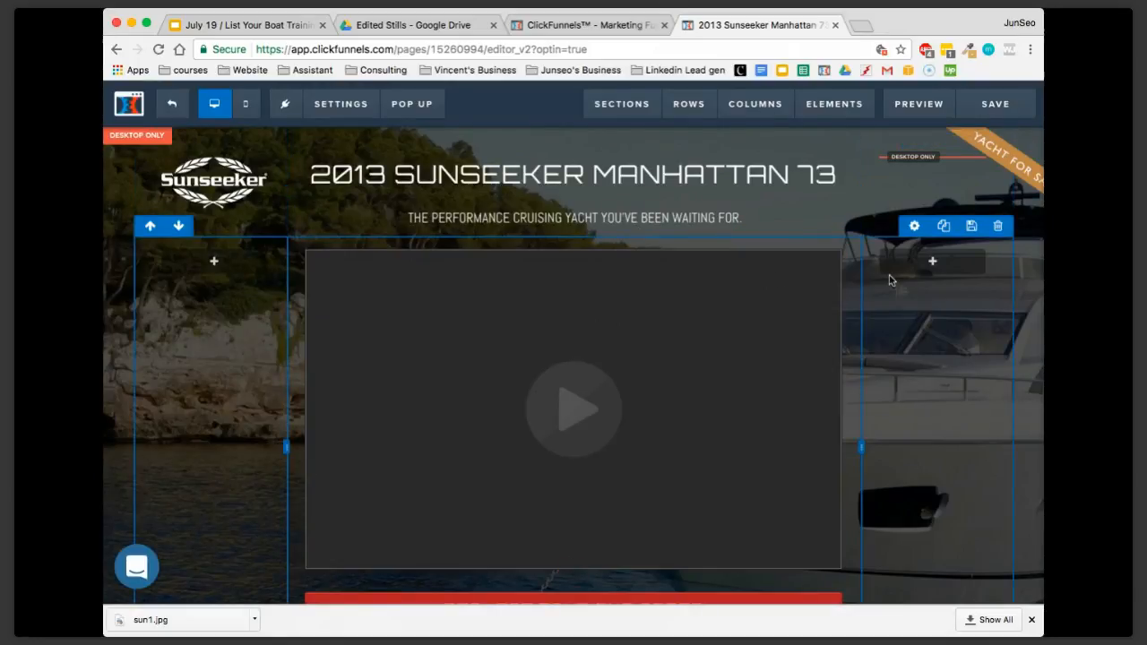
# Examine the Optin page from its header and opt-in form through the cabin descriptions and engine specs, and return to the header
pyautogui.scroll(-1, 912, 283)
pyautogui.scroll(1, 868, 284)
pyautogui.scroll(-1, 651, 279)
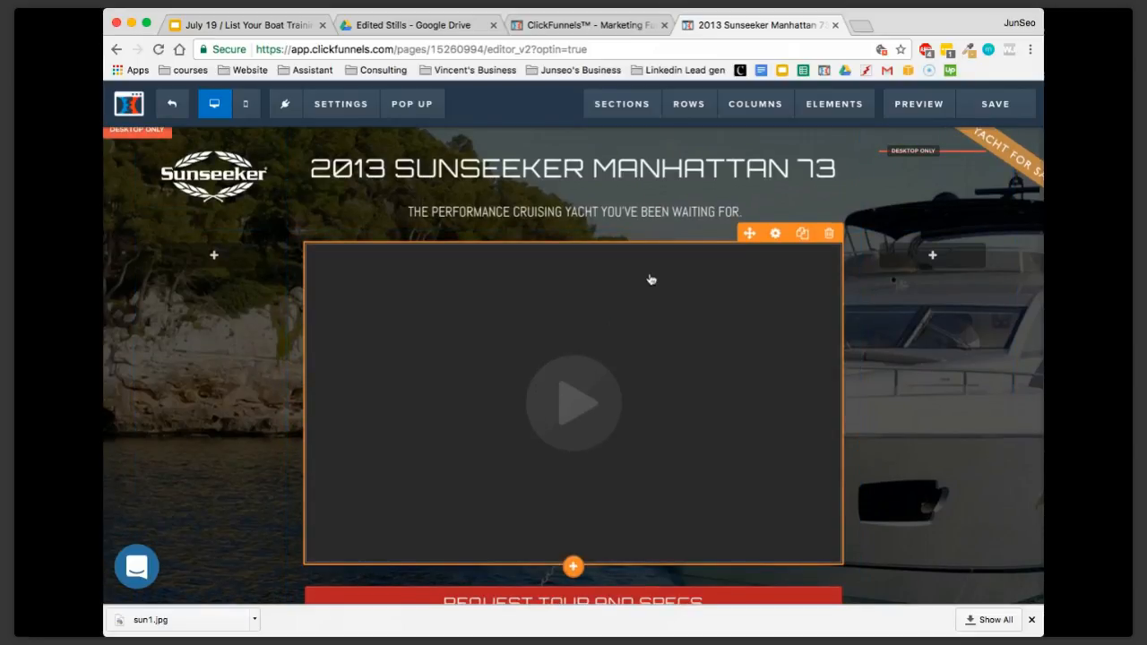
pyautogui.doubleClick(558, 190)
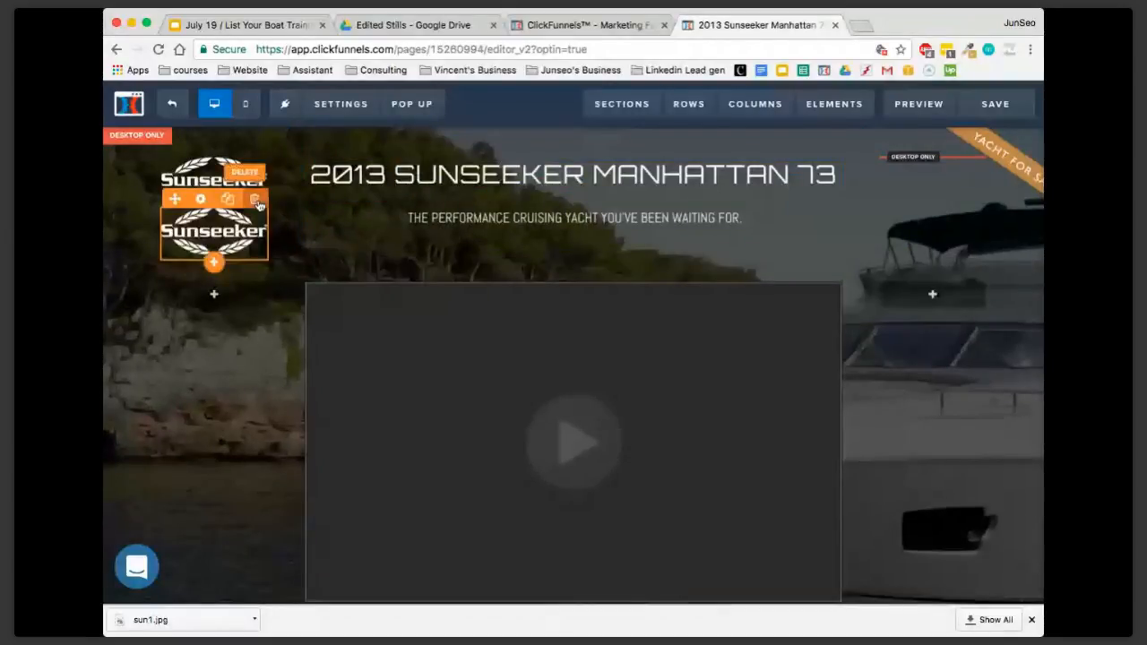
pyautogui.scroll(-20, 774, 323)
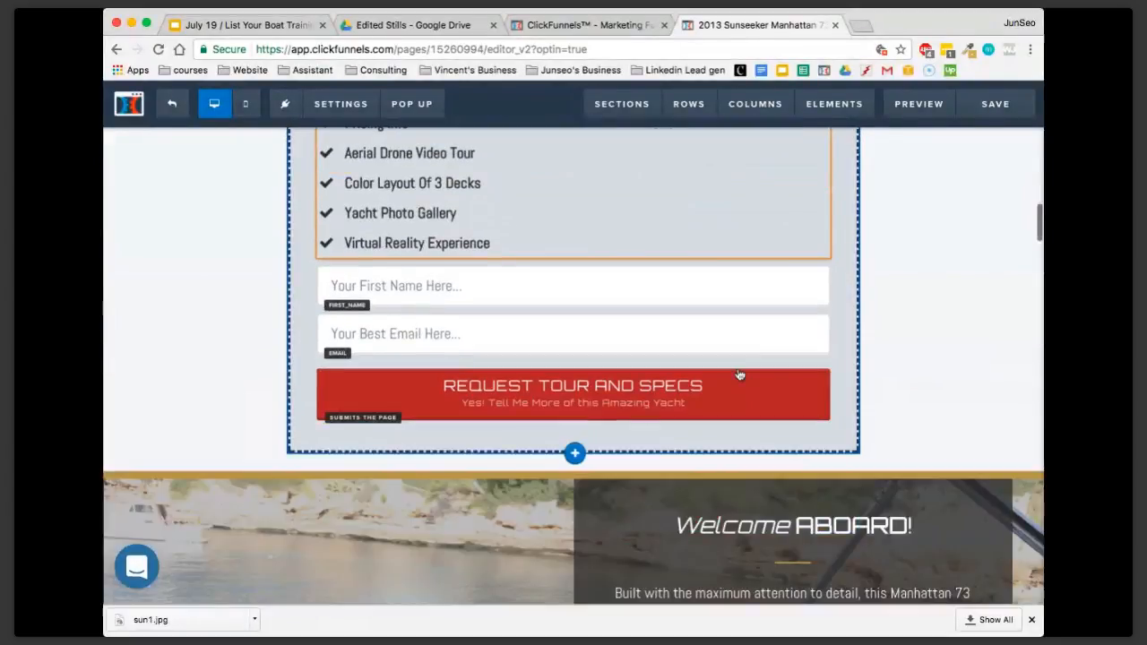
pyautogui.scroll(-20, 739, 375)
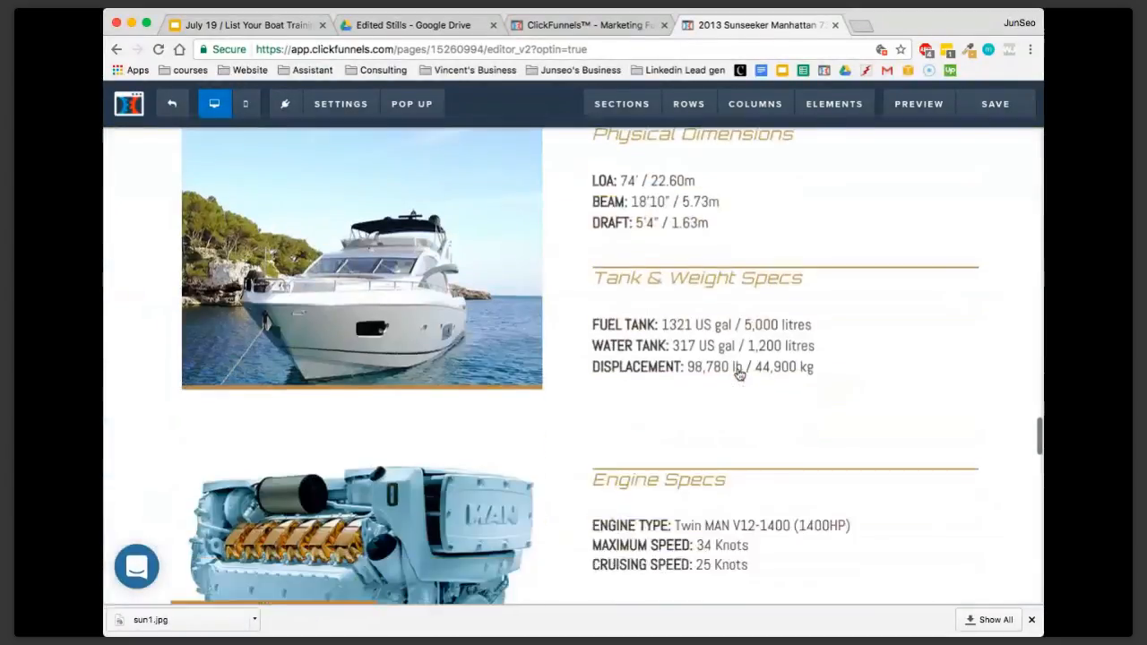
pyautogui.scroll(20, 739, 375)
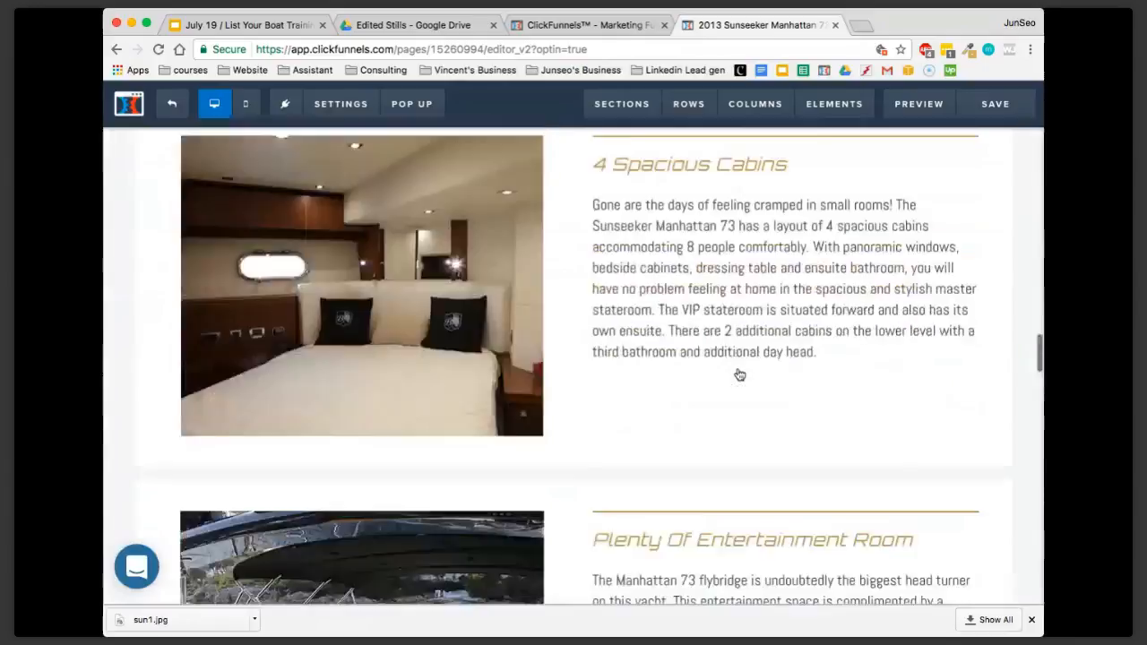
pyautogui.scroll(10, 739, 374)
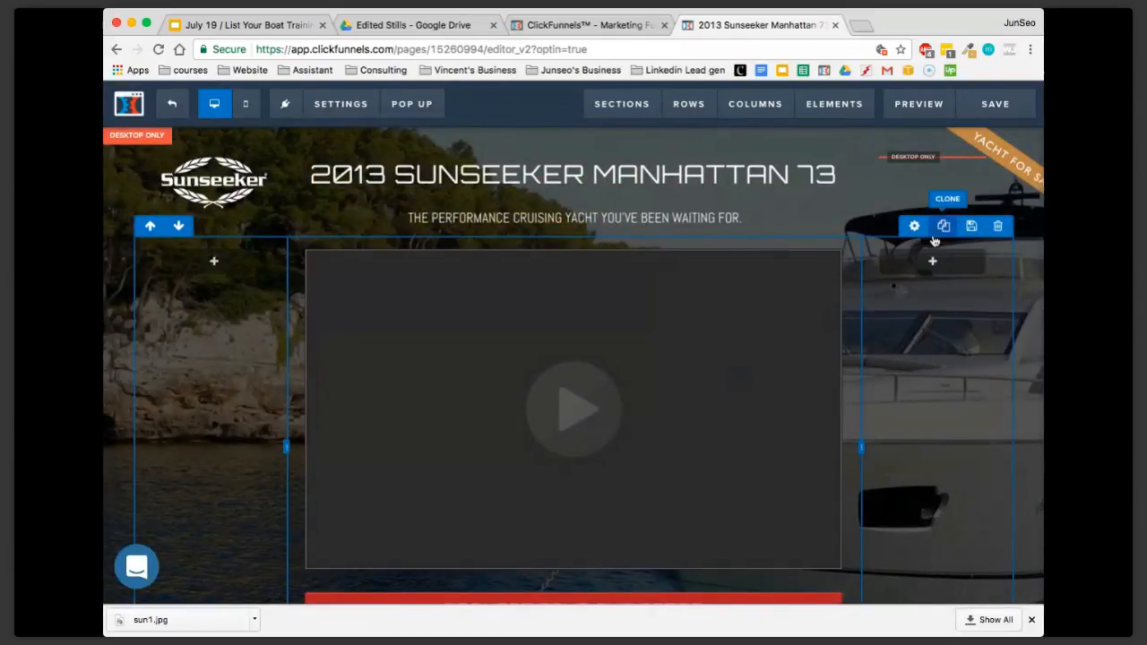
# Inspect the header's editable headline, the page settings, and the video area with its Request Tour and Specs call-to-action
pyautogui.doubleClick(658, 199)
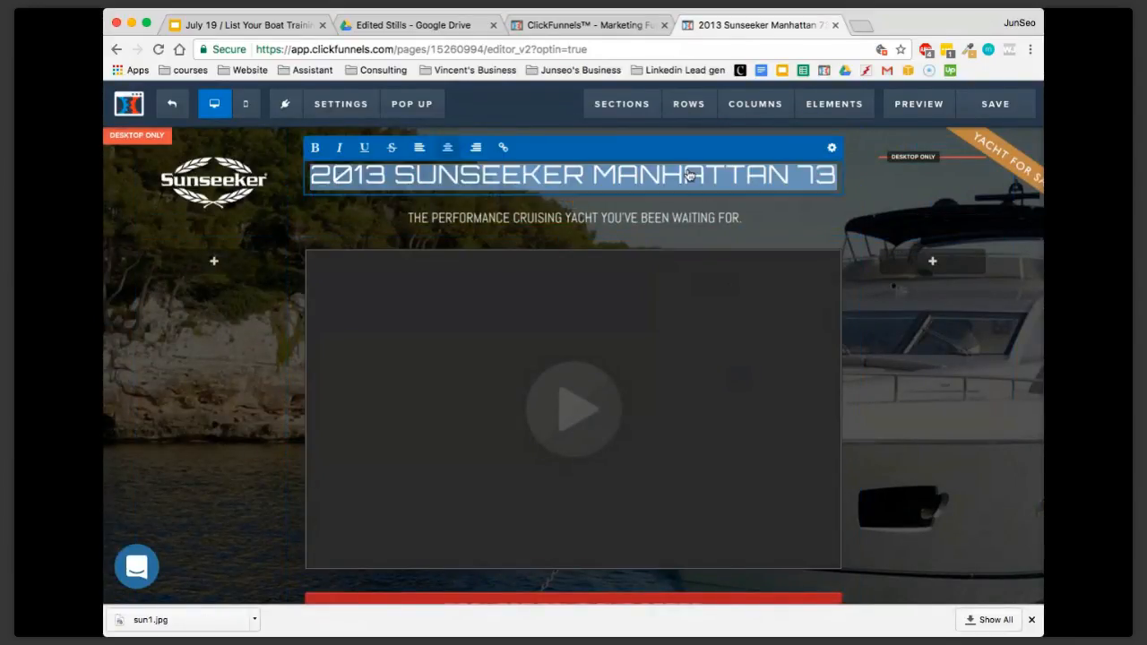
pyautogui.click(898, 325)
pyautogui.scroll(-1, 941, 356)
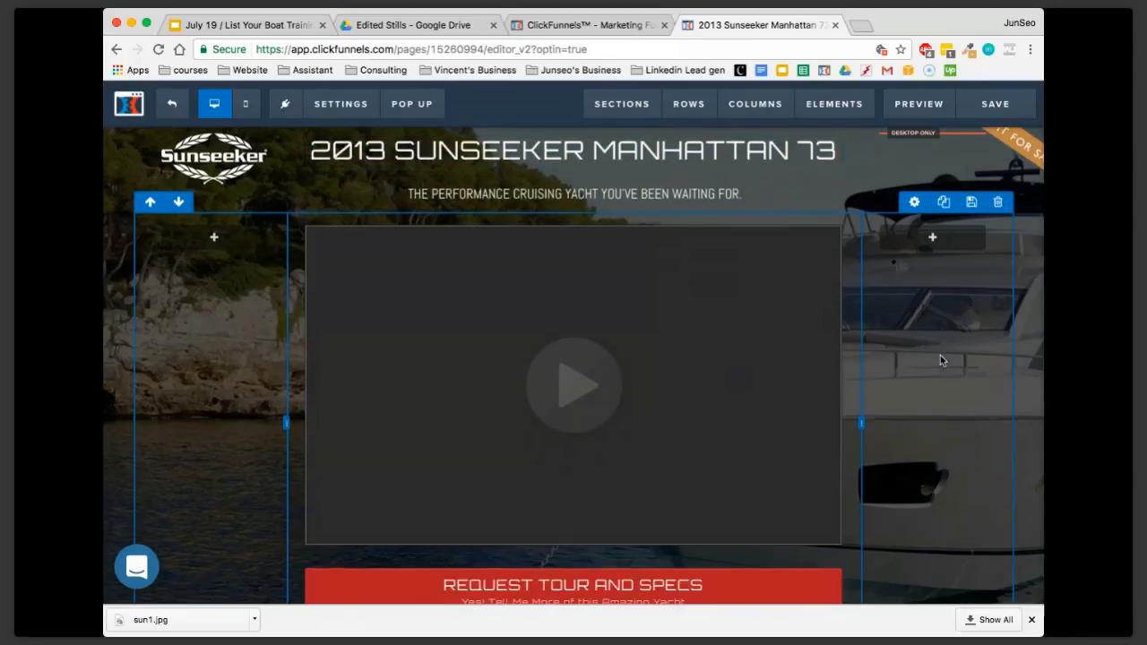
pyautogui.scroll(1, 960, 361)
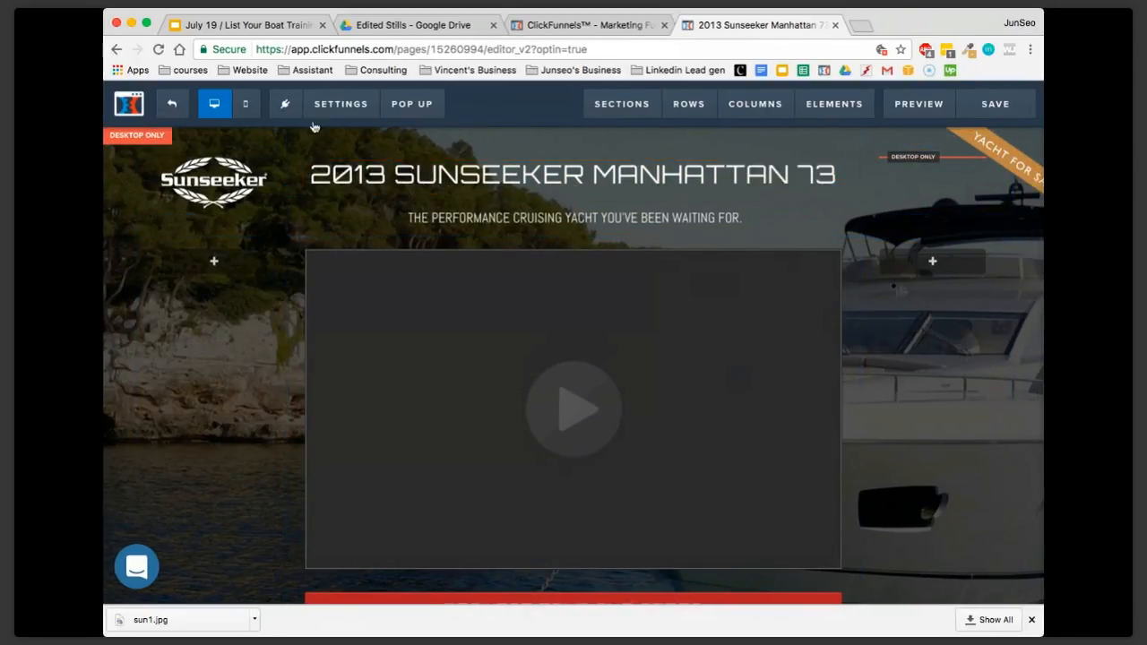
pyautogui.click(340, 104)
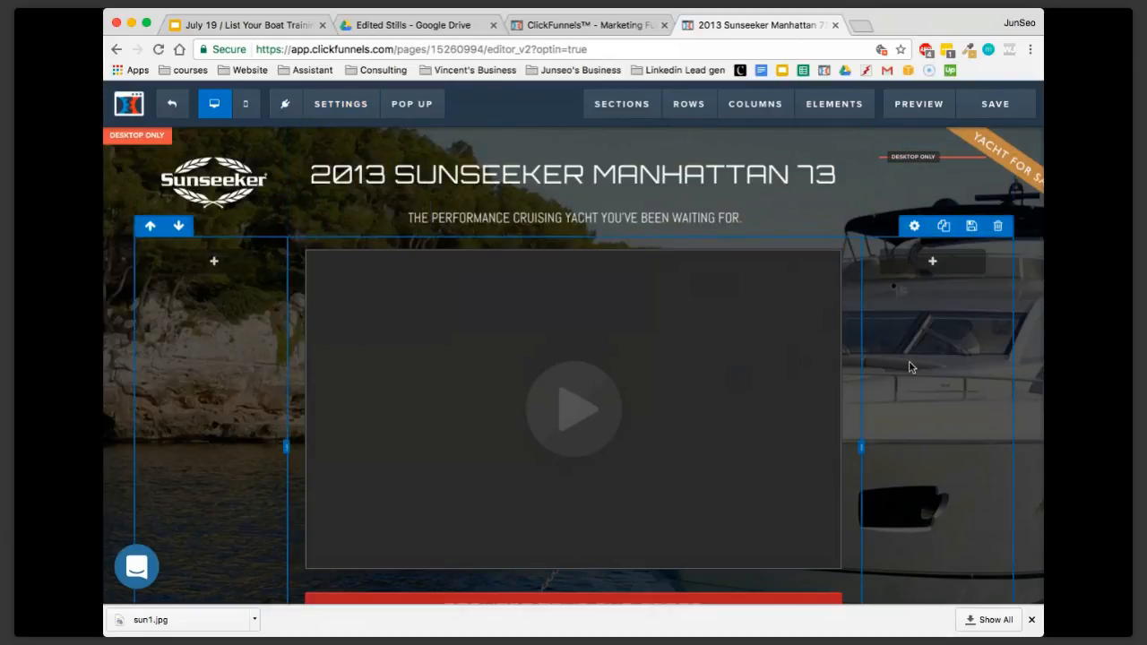
pyautogui.scroll(-3, 908, 362)
pyautogui.scroll(-3, 903, 333)
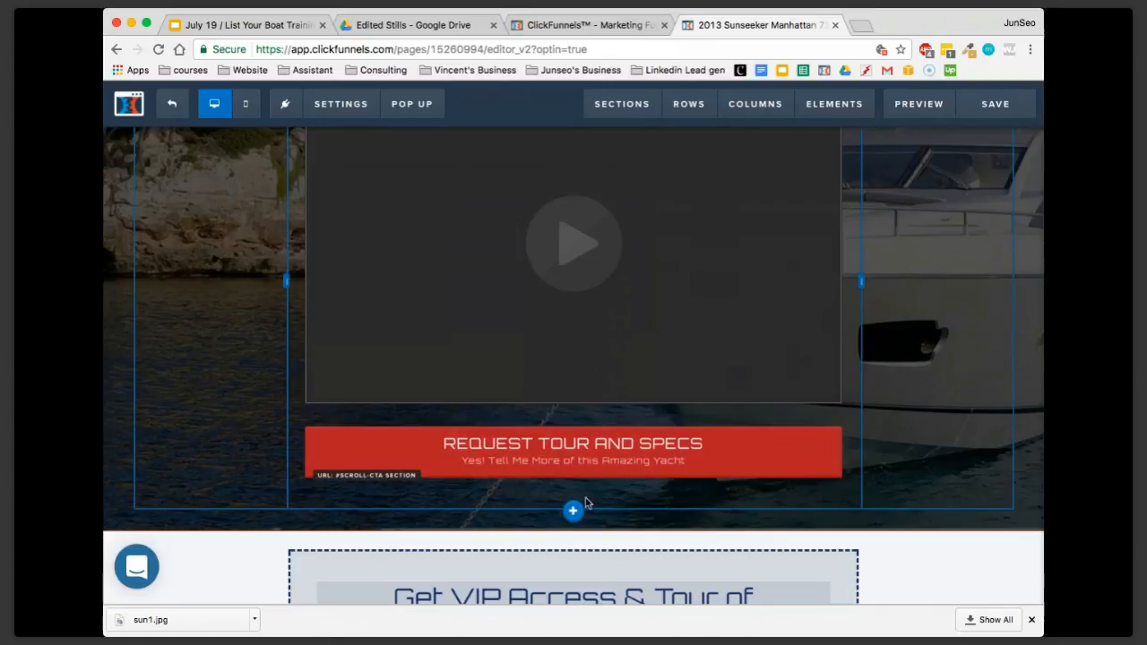
pyautogui.scroll(2, 891, 388)
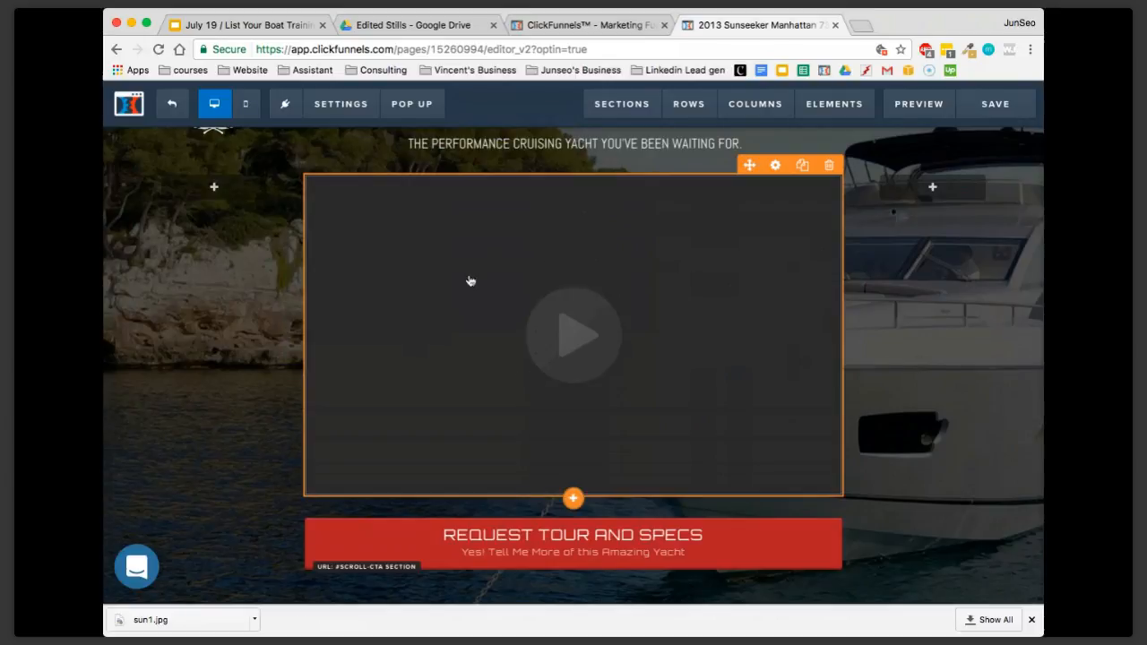
# Add a full-width section with a 2-column row between the header and the VIP access form
pyautogui.scroll(2, 591, 340)
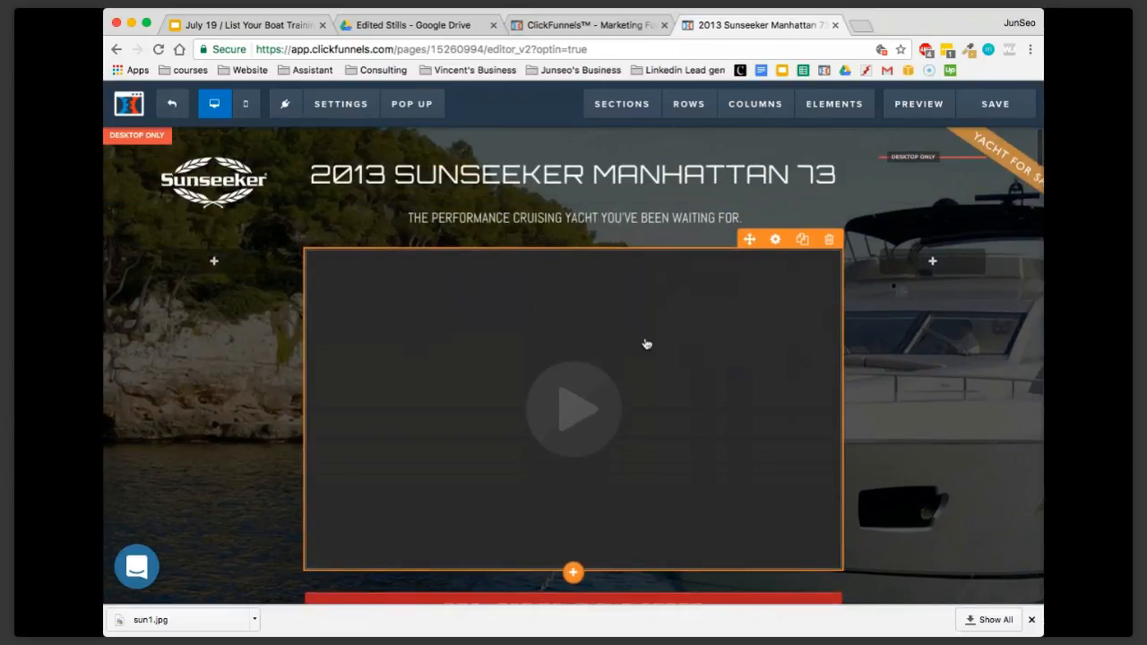
pyautogui.scroll(-6, 646, 344)
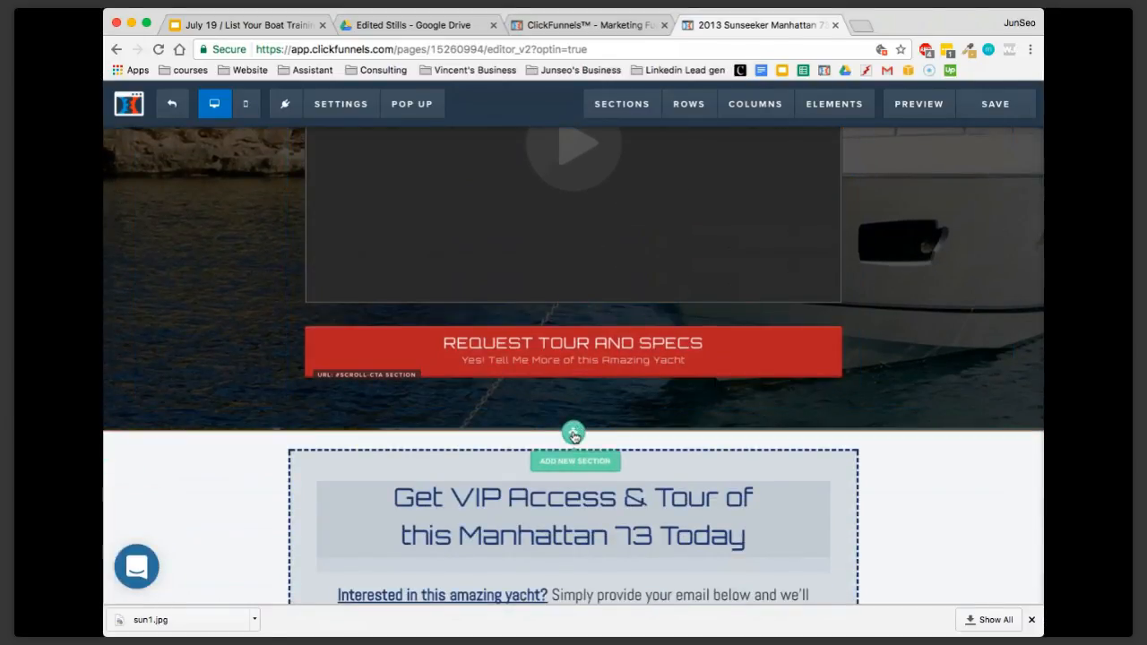
pyautogui.click(574, 434)
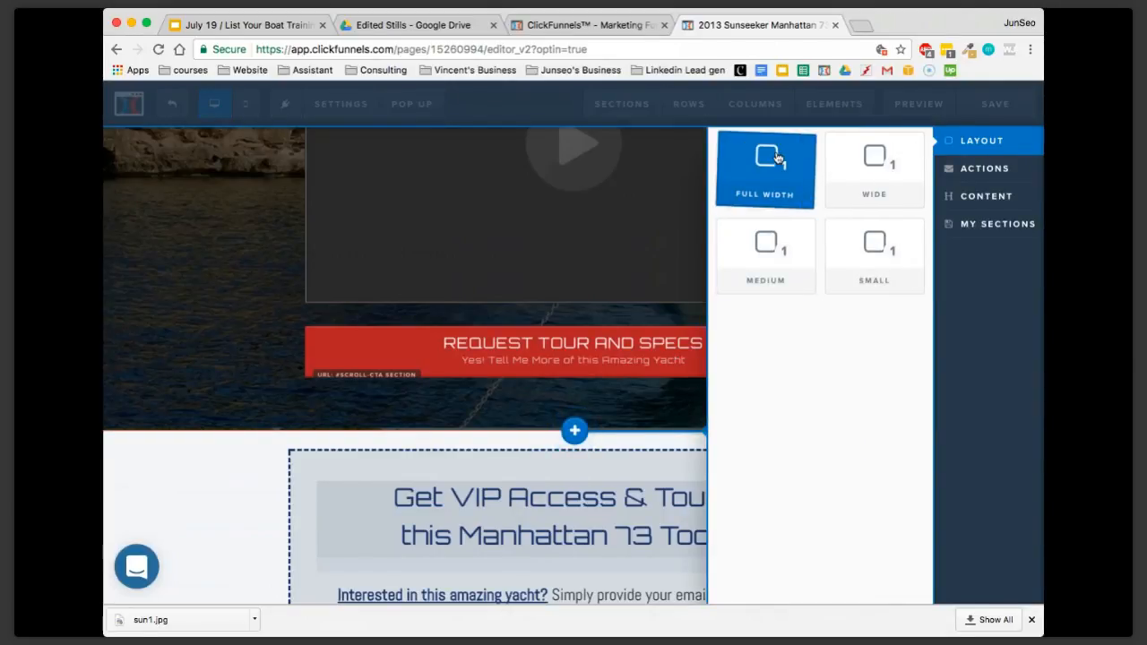
pyautogui.click(777, 159)
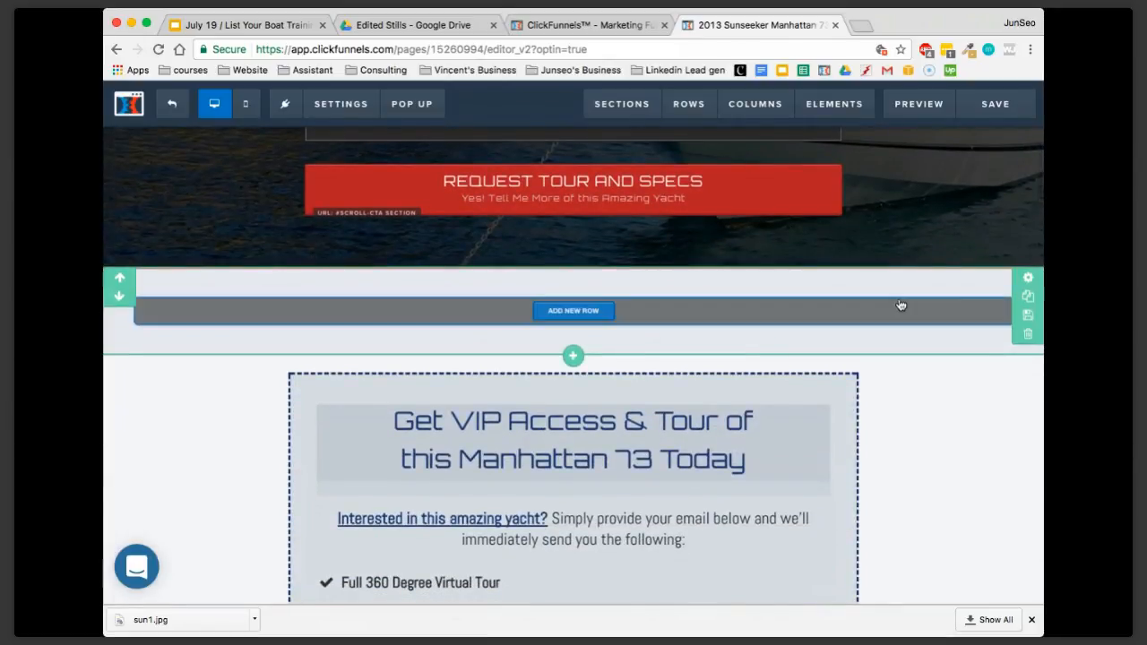
pyautogui.click(552, 315)
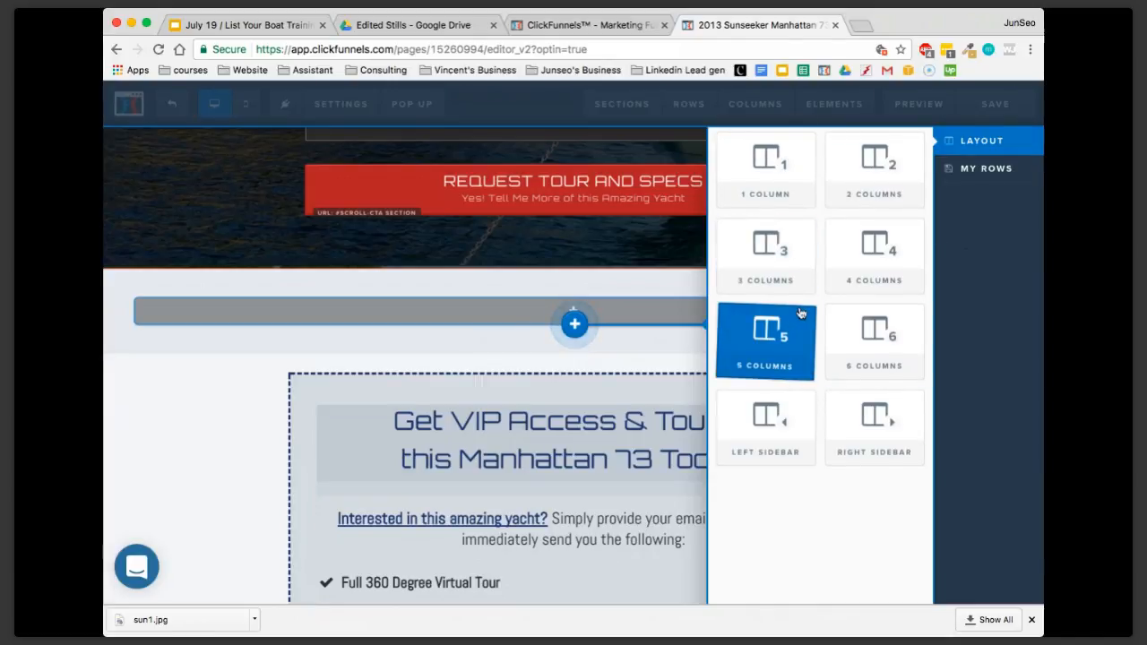
pyautogui.click(872, 188)
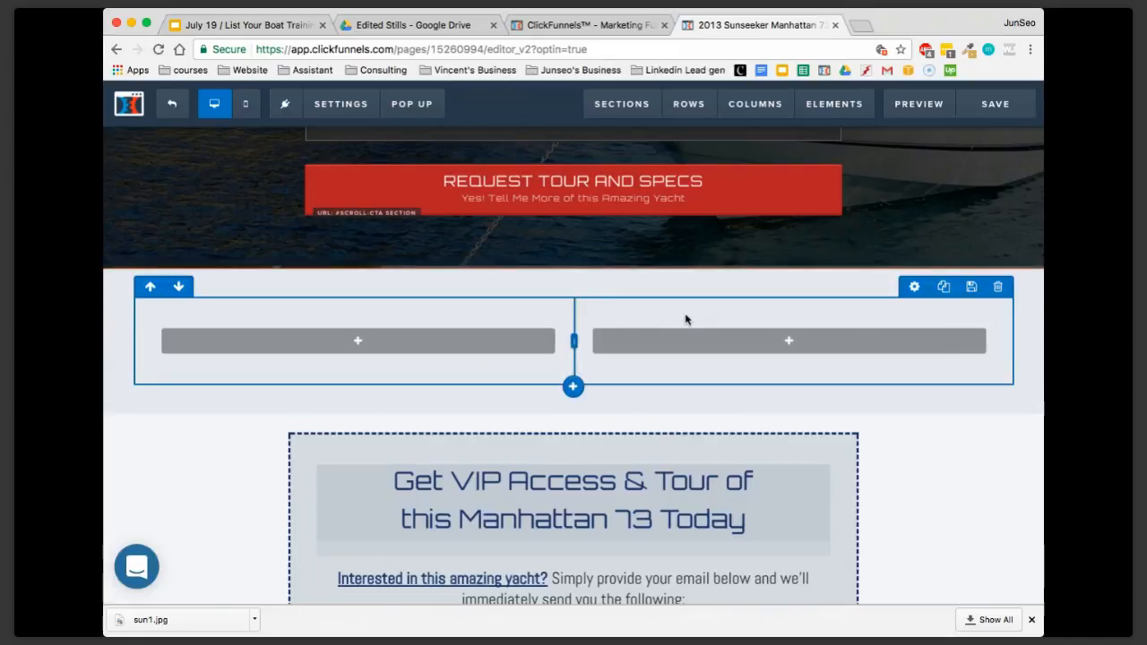
# Browse the text, media and form elements available for the new row's first column without adding any
pyautogui.click(394, 344)
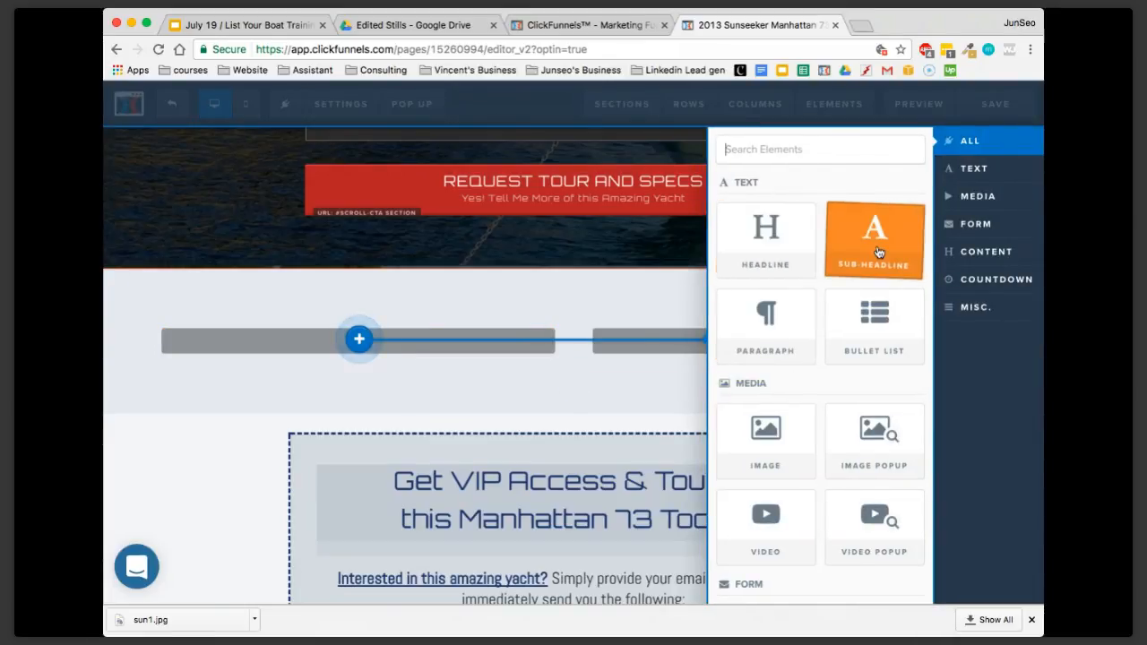
pyautogui.scroll(-4, 821, 494)
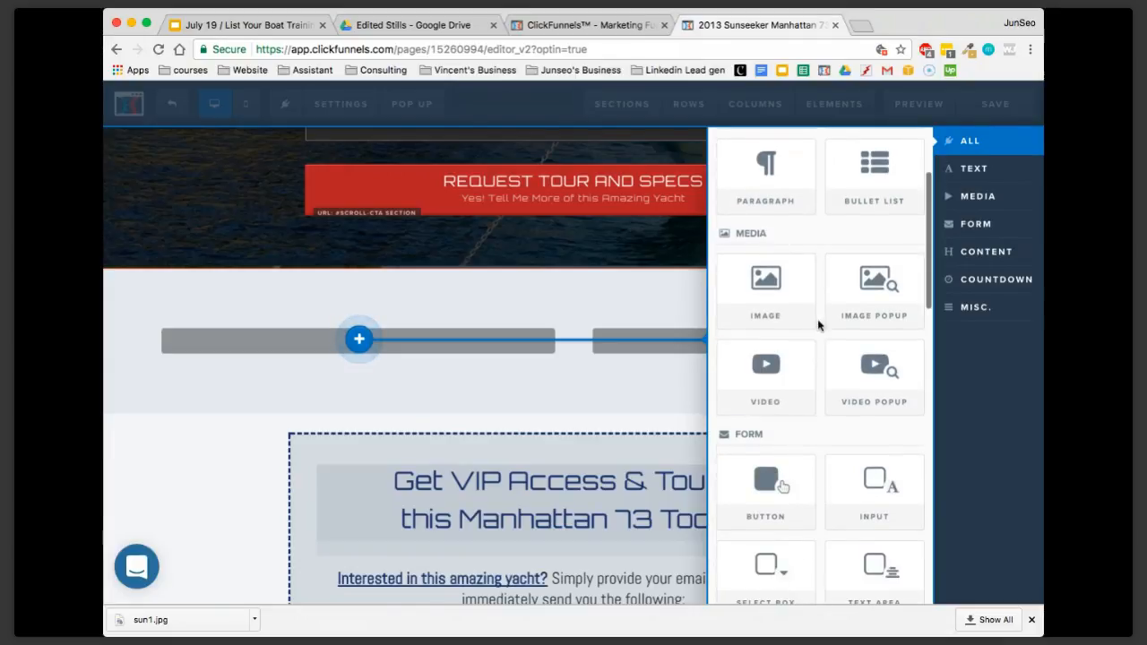
pyautogui.scroll(-1, 819, 394)
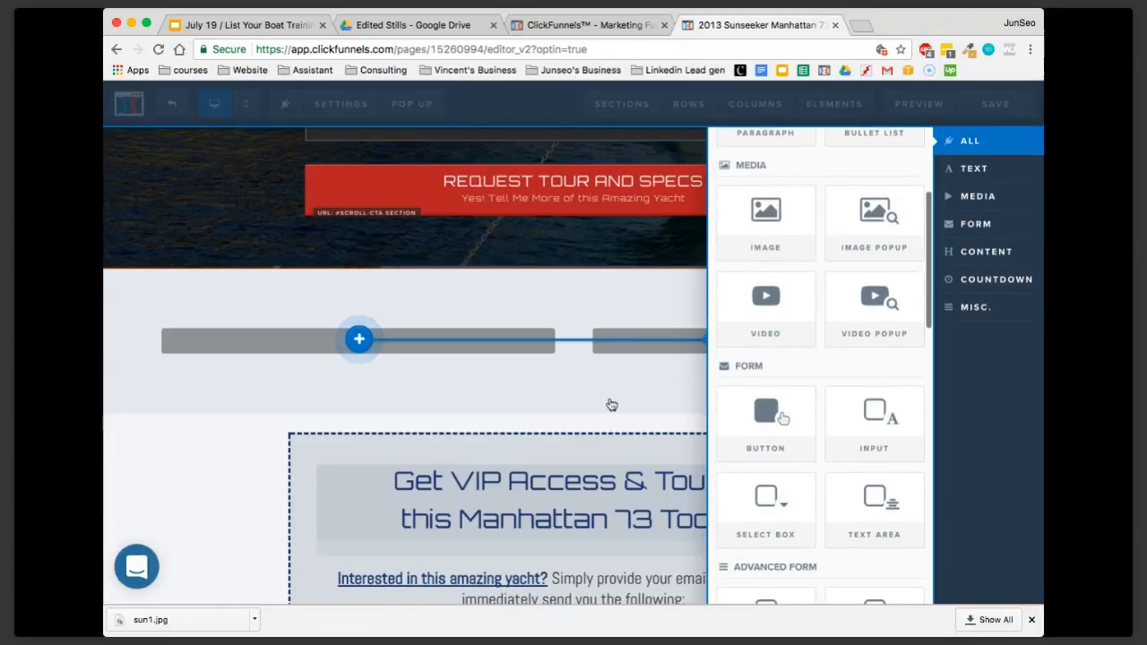
pyautogui.click(609, 404)
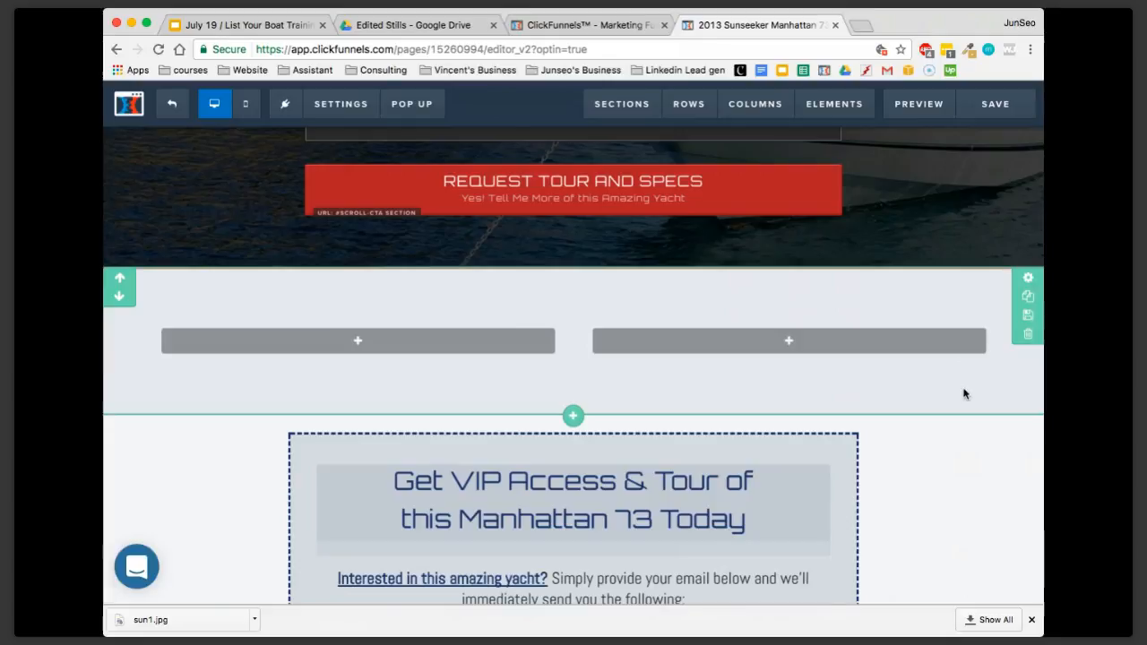
# Delete the empty two-column section below the header
pyautogui.click(1030, 343)
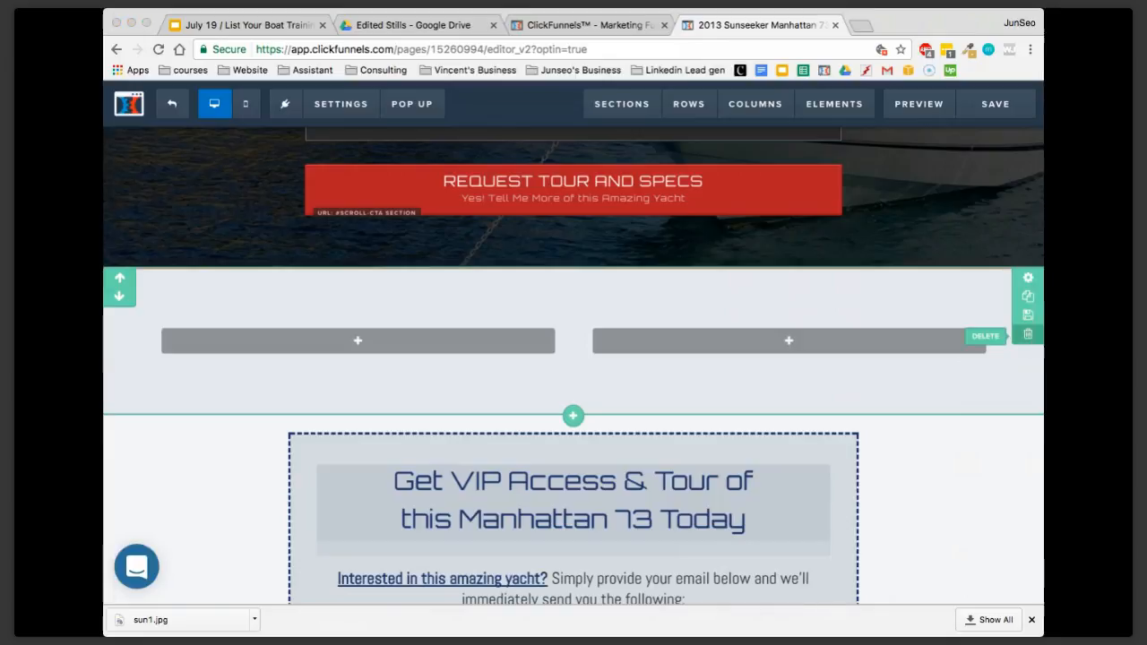
pyautogui.click(715, 199)
# Open the header's main headline for editing and select its entire text
pyautogui.scroll(5, 769, 375)
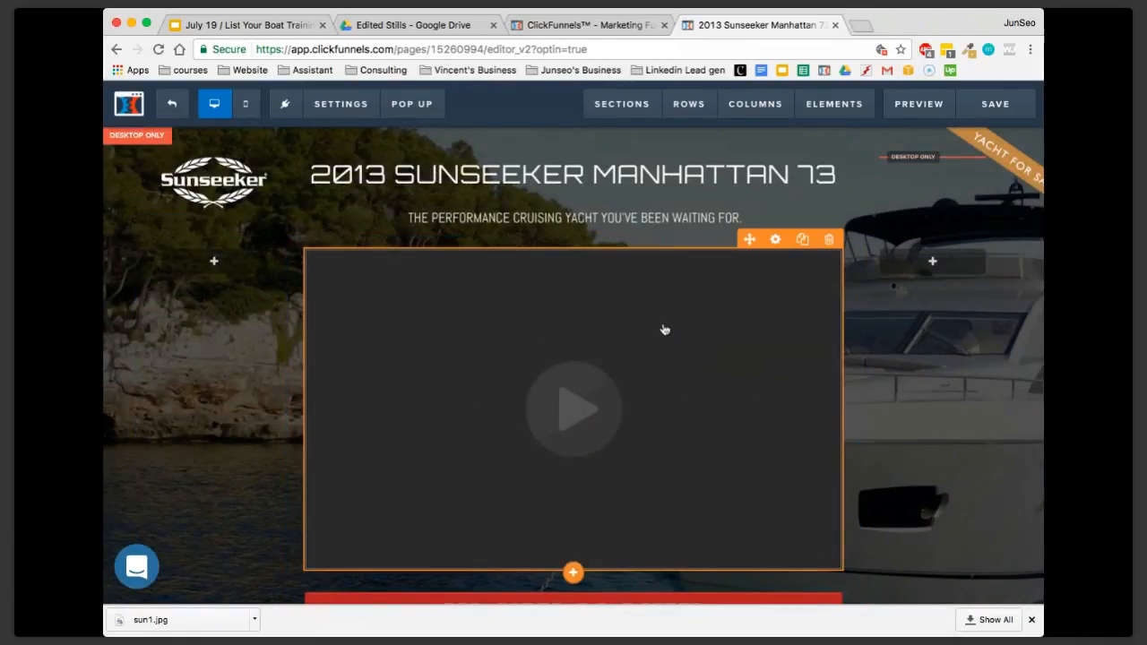
pyautogui.click(452, 179)
pyautogui.click(319, 170)
pyautogui.moveTo(310, 171); pyautogui.dragTo(831, 172)
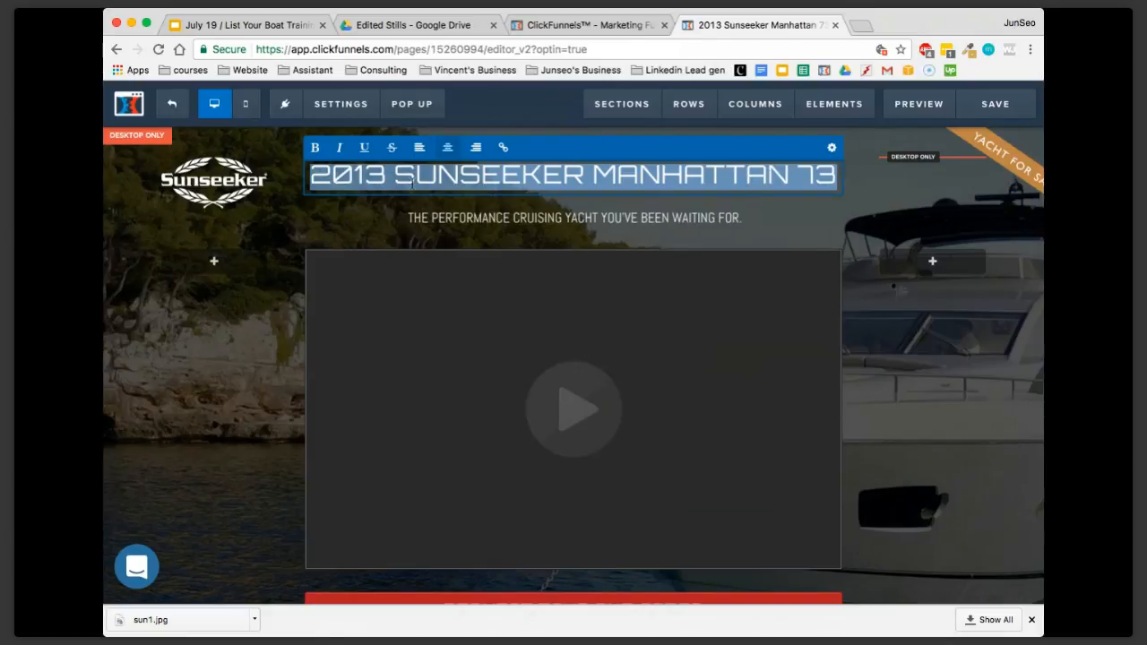
# Replace the header's sub-headline text with "The best boat ever!"
pyautogui.click(453, 221)
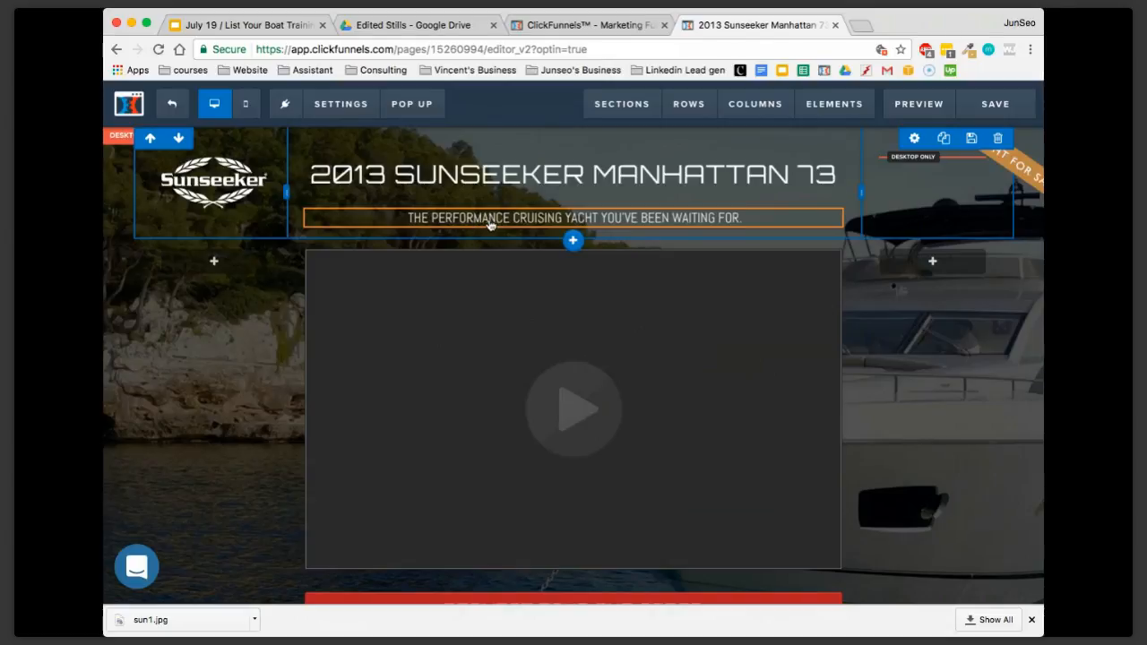
pyautogui.click(490, 224)
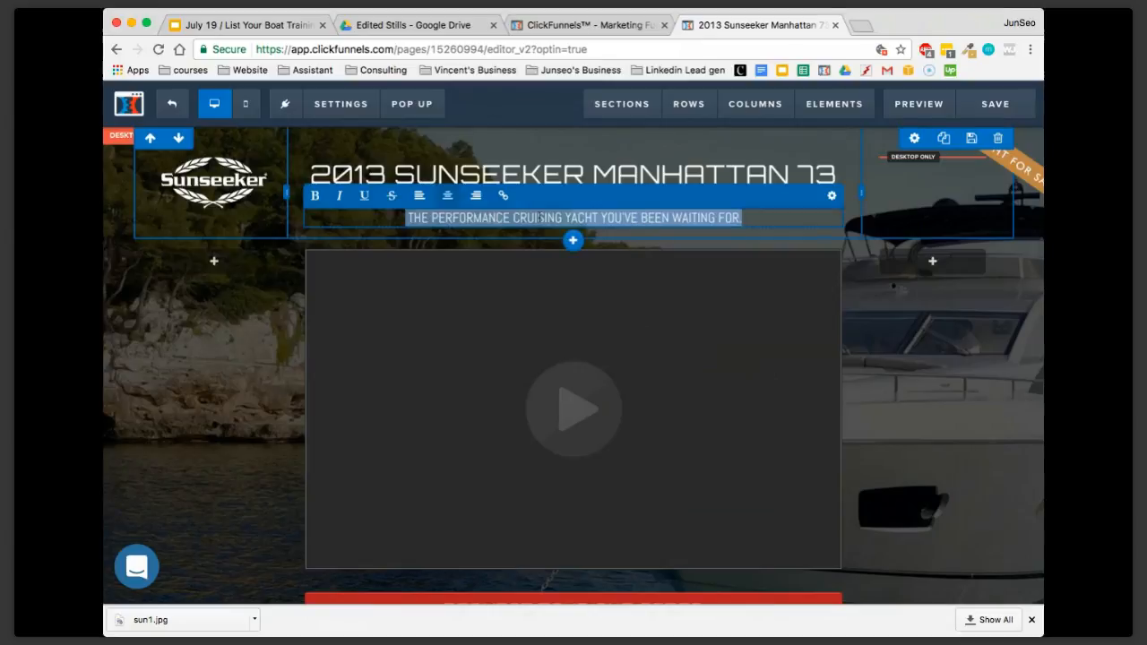
pyautogui.write('The')
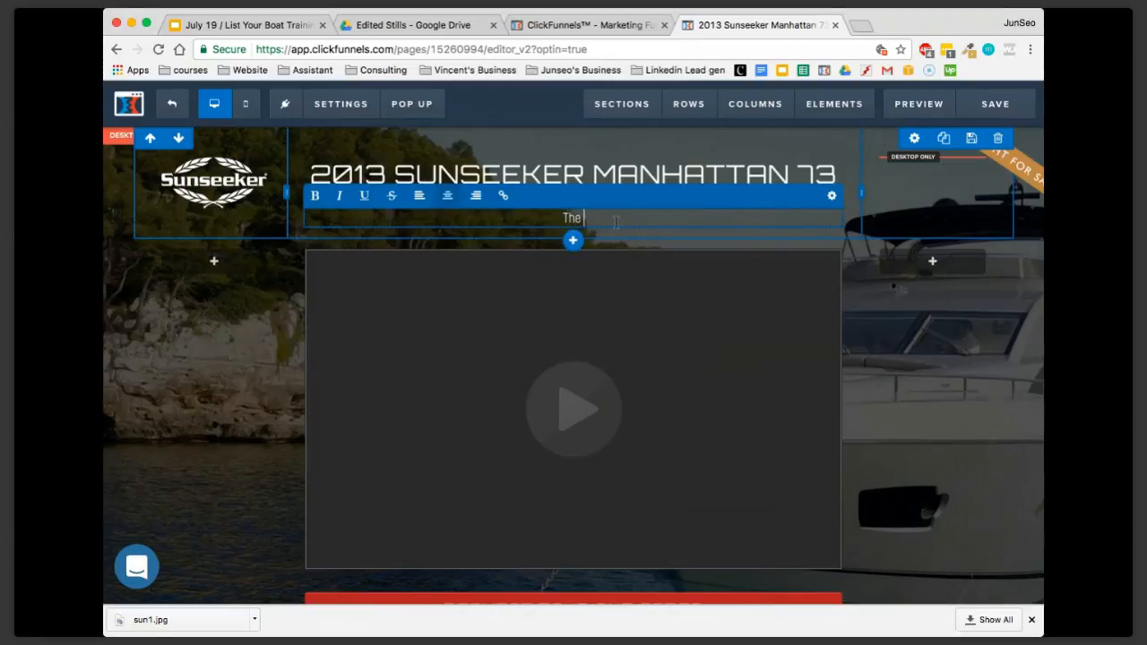
pyautogui.write(' best boat ever')
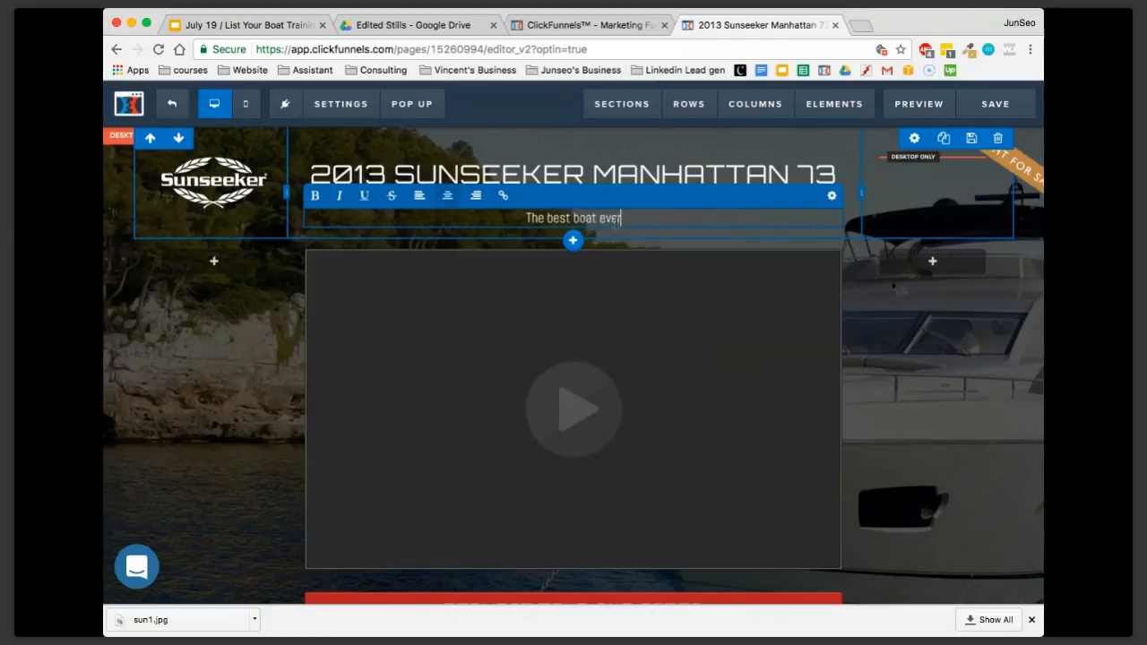
pyautogui.write('!')
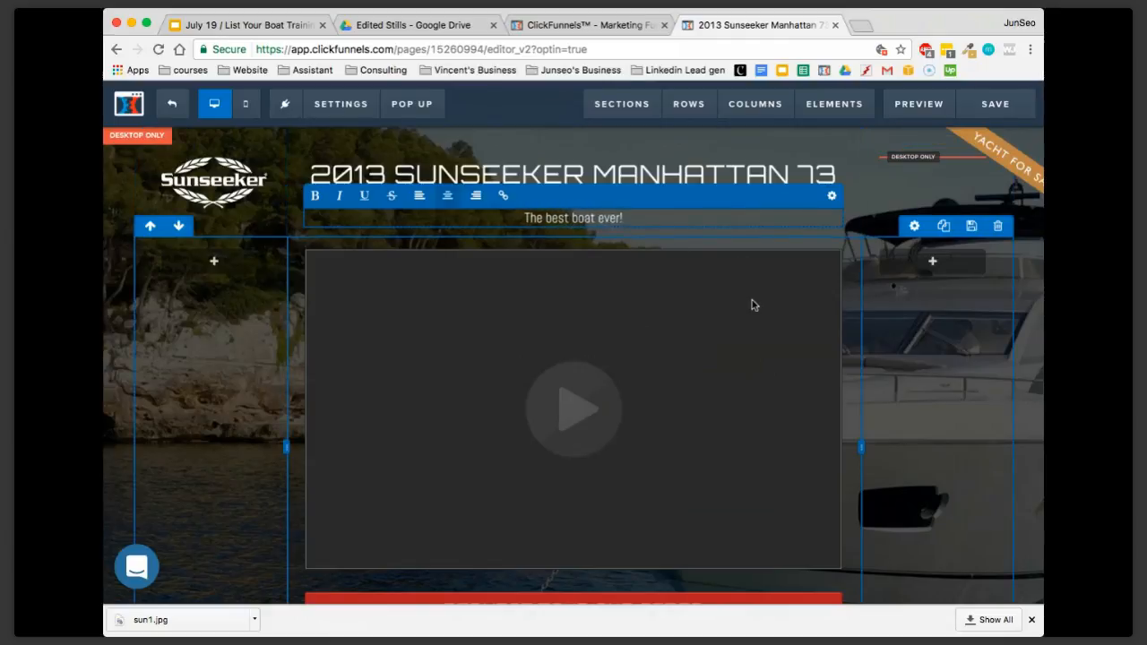
pyautogui.click(744, 184)
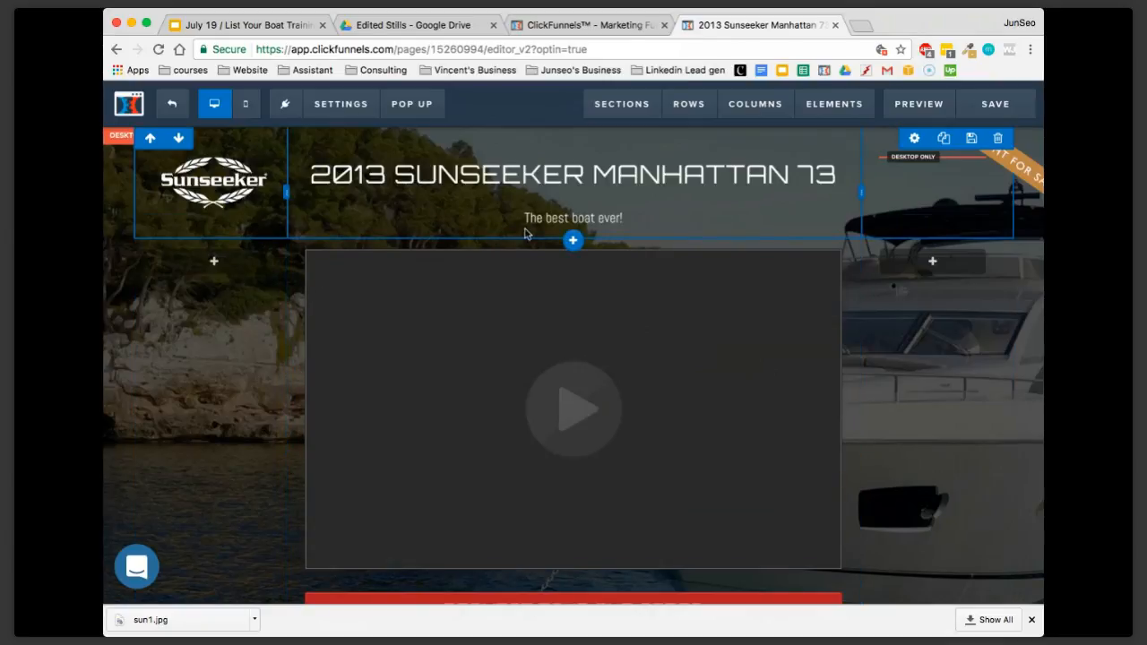
# Upload the yacht photo to the image library and use it in place of the Sunseeker logo in the header
pyautogui.moveTo(573, 242)
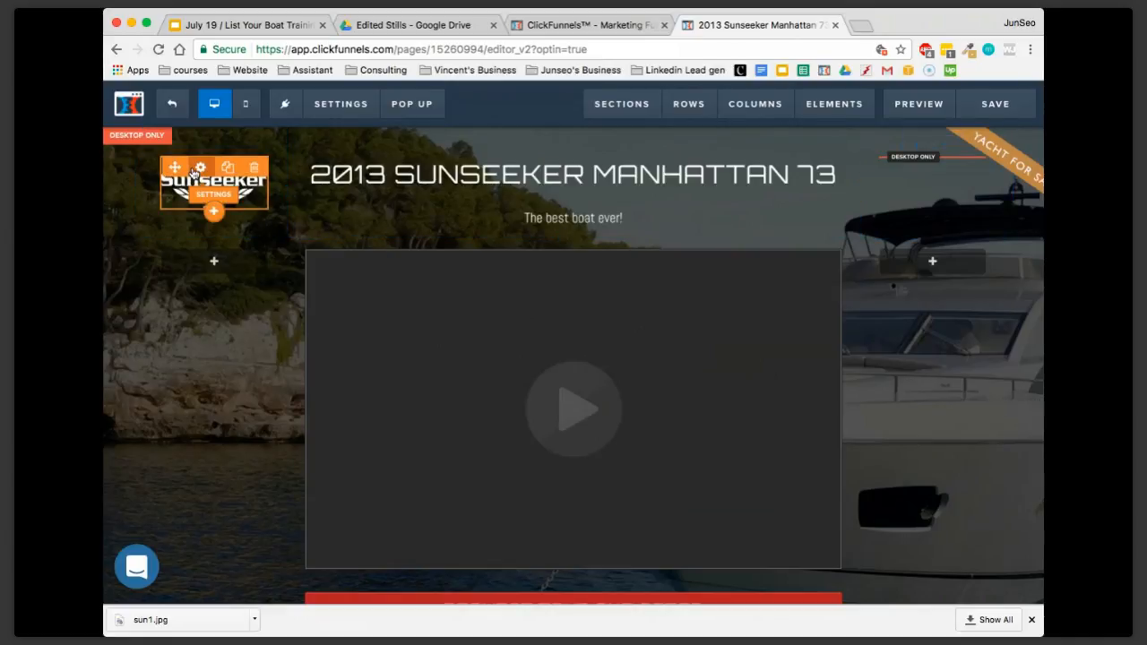
pyautogui.click(195, 170)
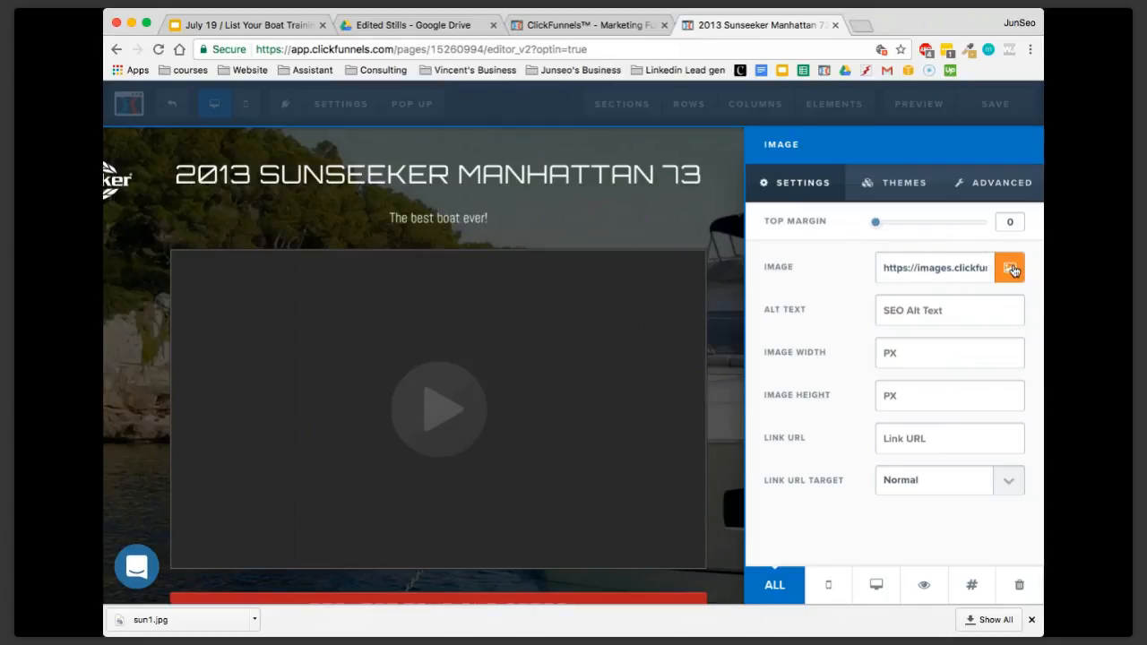
pyautogui.click(1010, 268)
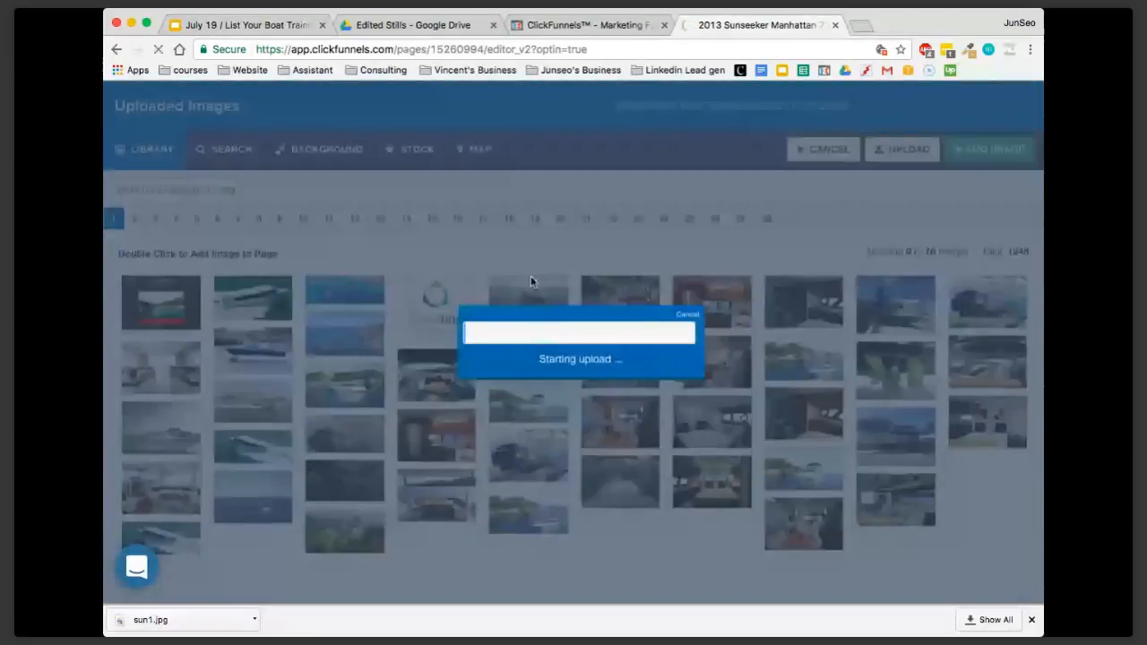
pyautogui.click(177, 116)
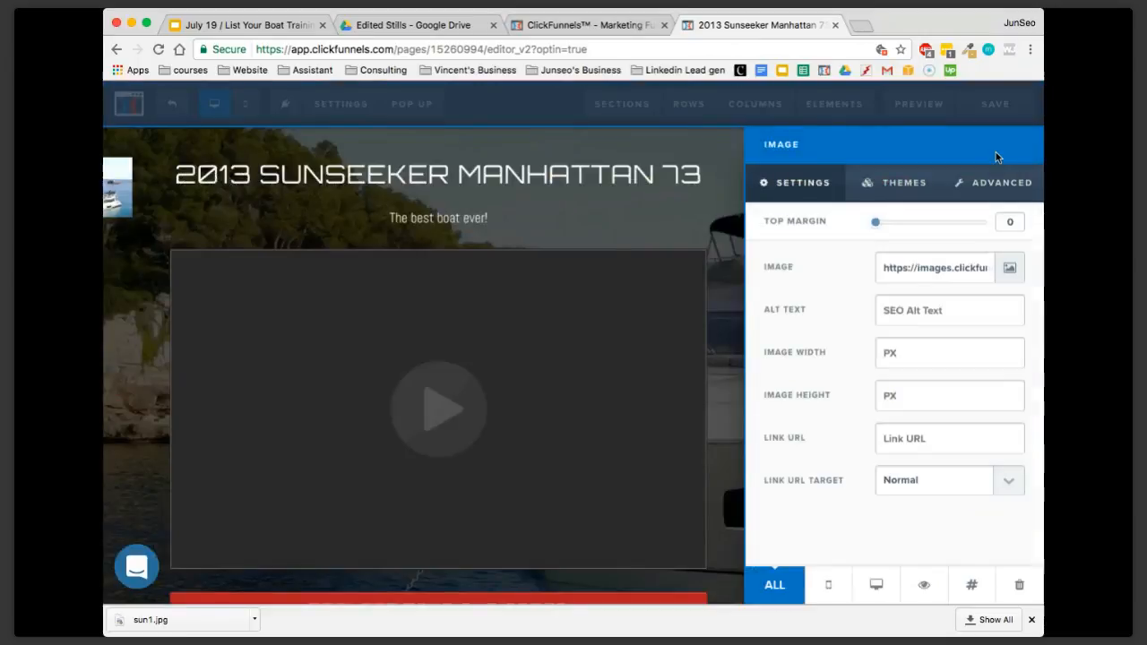
pyautogui.click(993, 150)
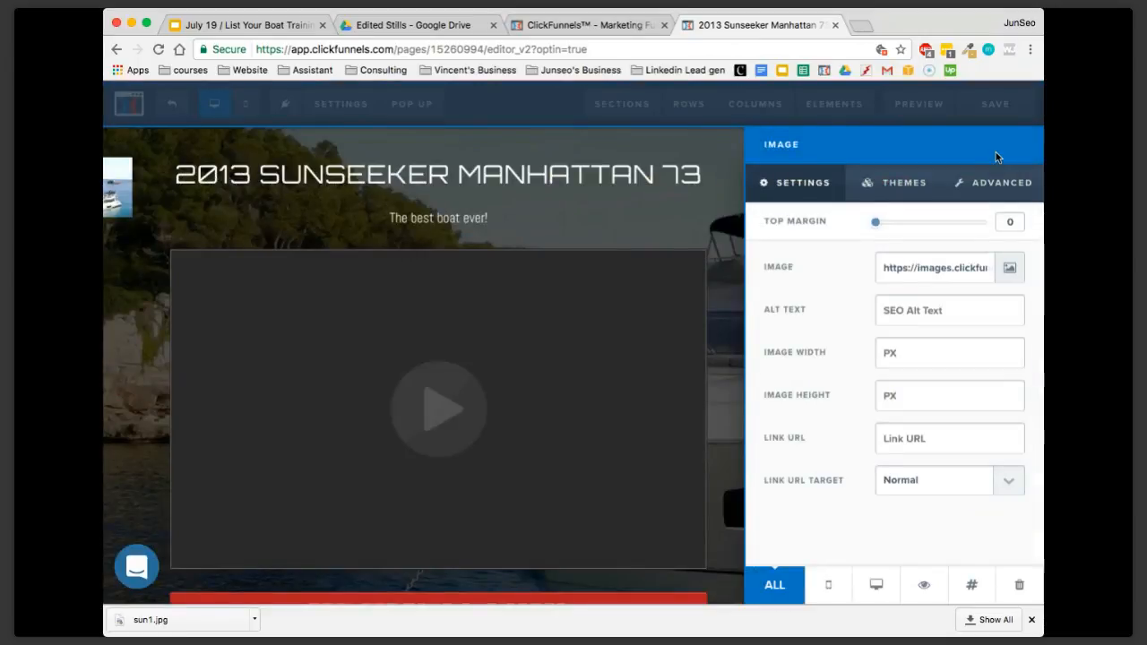
pyautogui.click(280, 264)
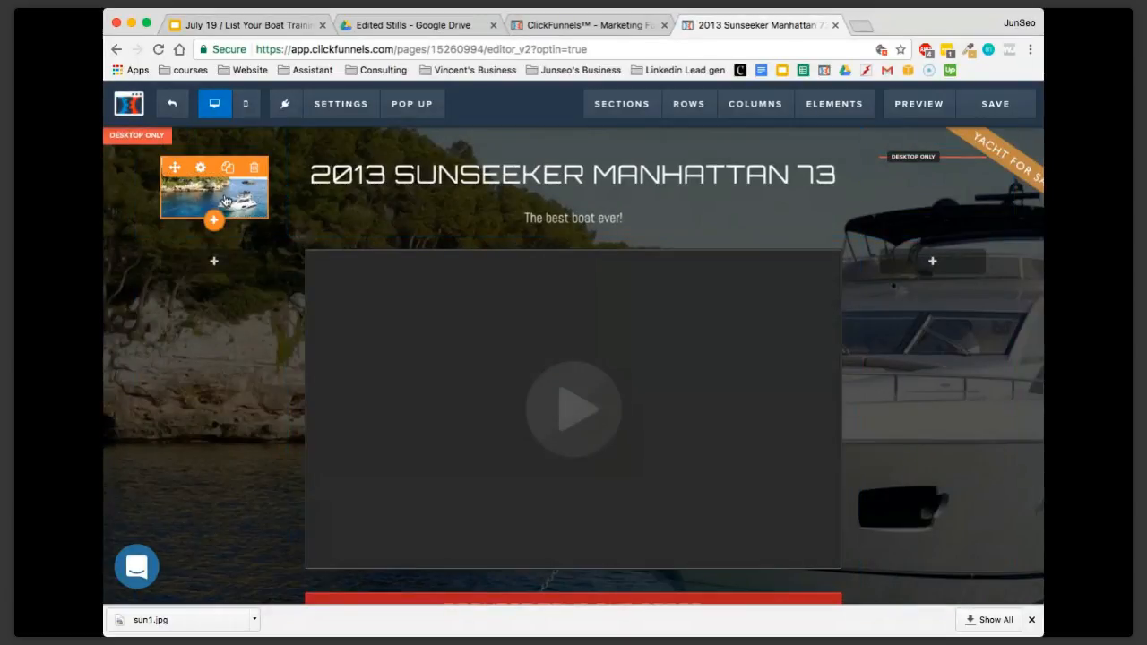
# Replace the header's logo image with the Greenline logo from the uploaded images library
pyautogui.moveTo(243, 208)
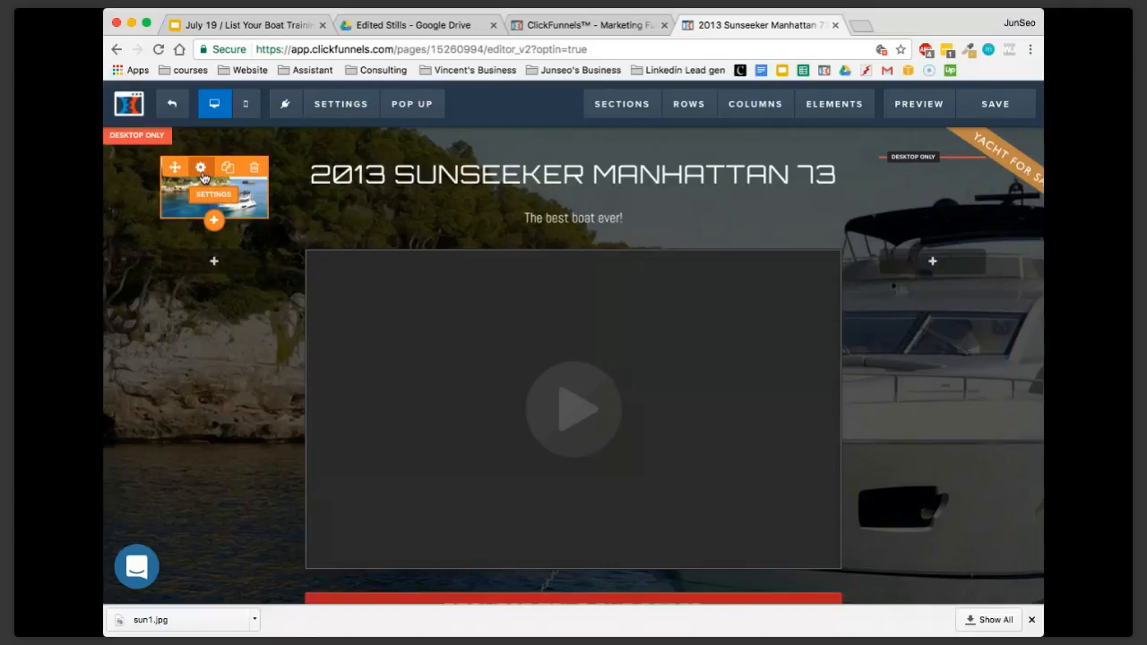
pyautogui.click(203, 168)
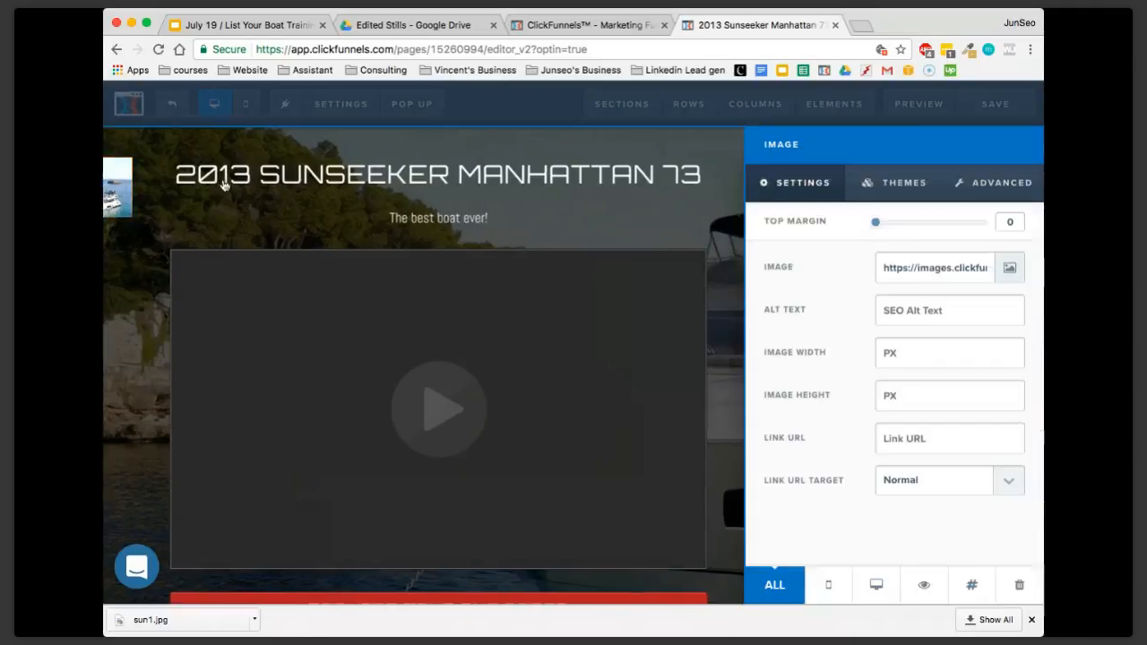
pyautogui.click(1011, 271)
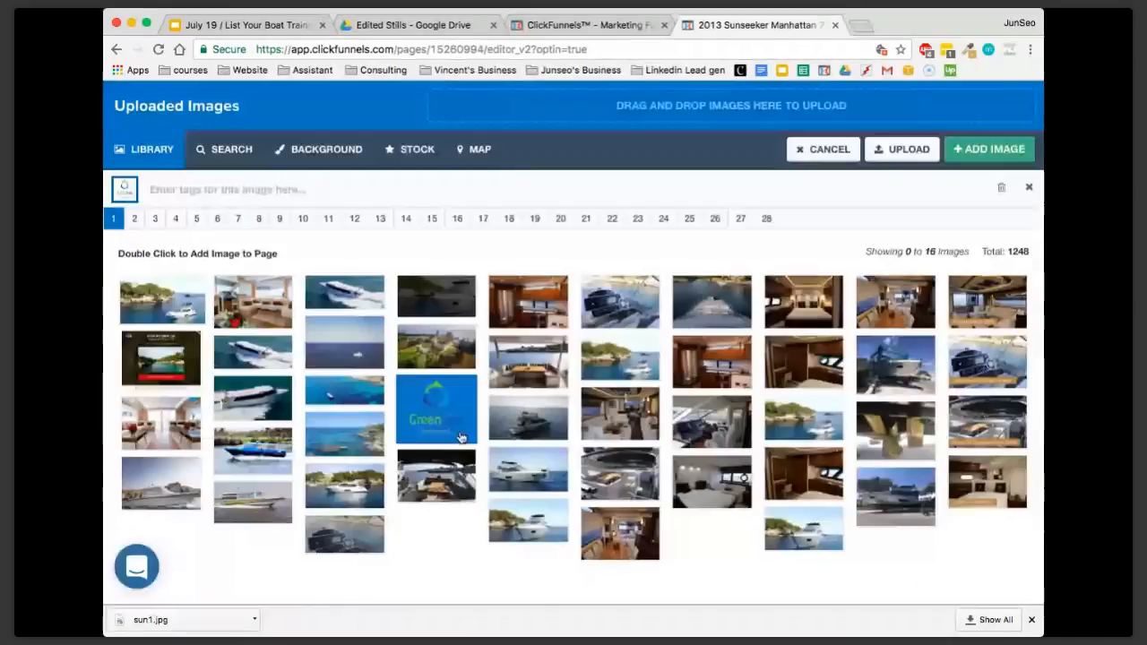
pyautogui.click(994, 154)
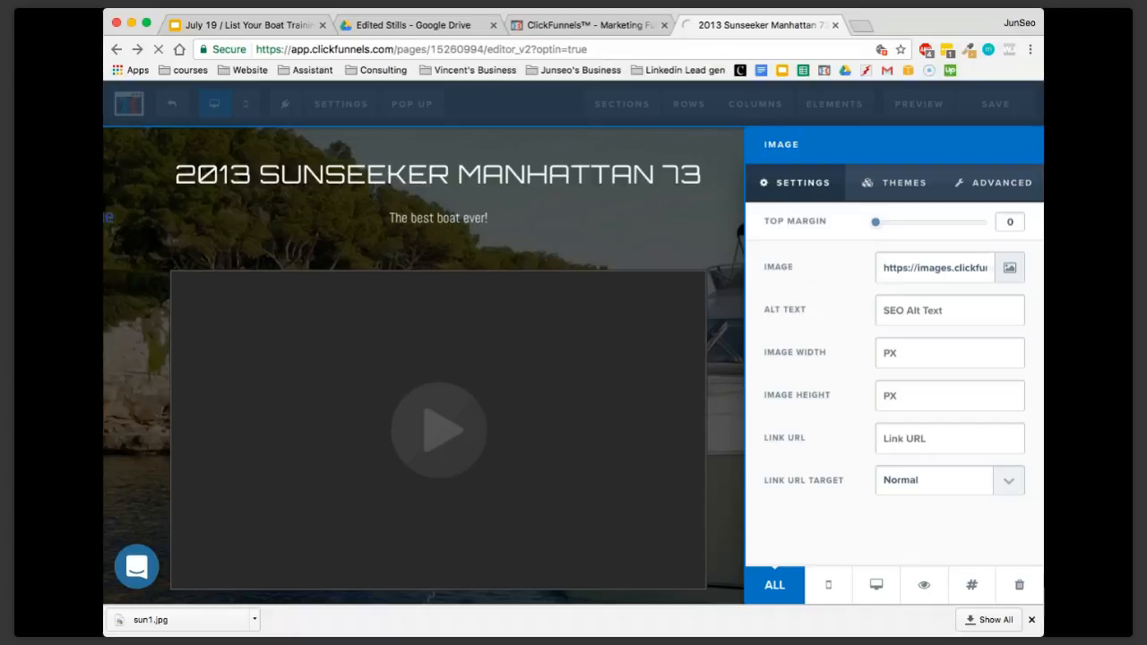
pyautogui.click(592, 241)
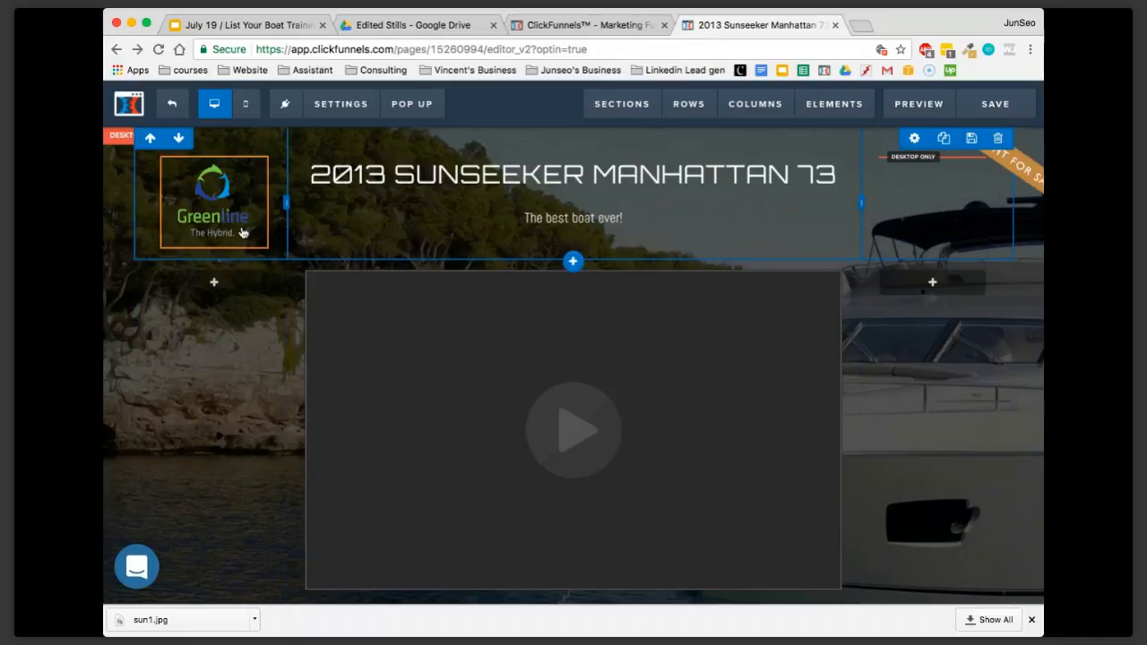
# Examine the Welcome Aboard section with its helm background photo and the opt-in form above it
pyautogui.scroll(-3, 251, 417)
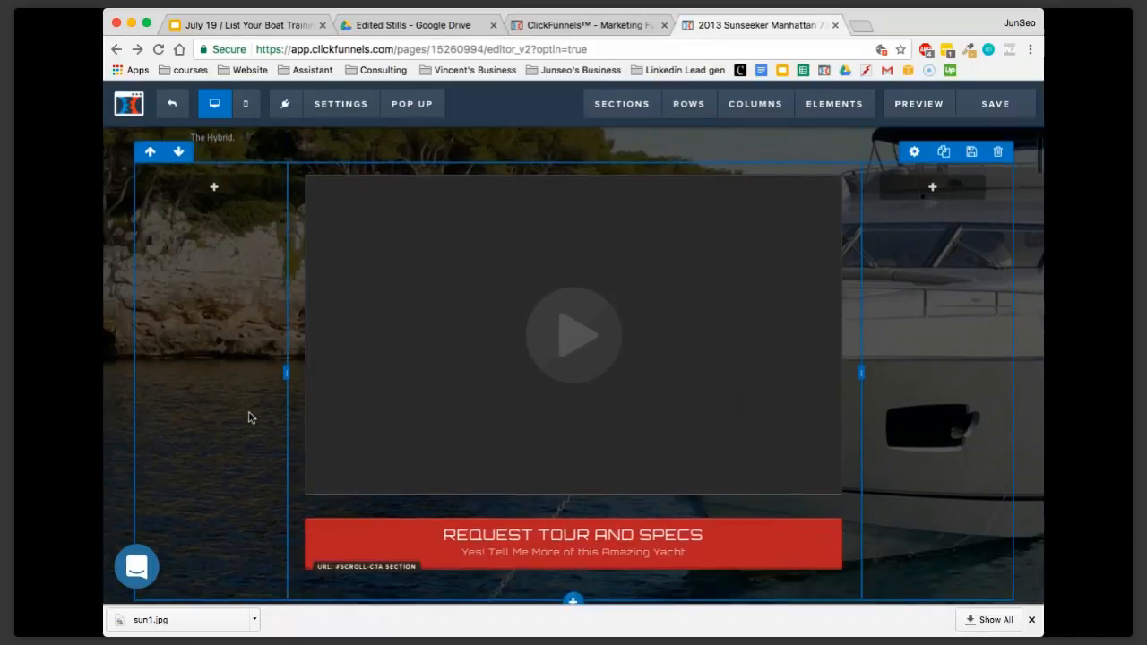
pyautogui.scroll(-10, 250, 418)
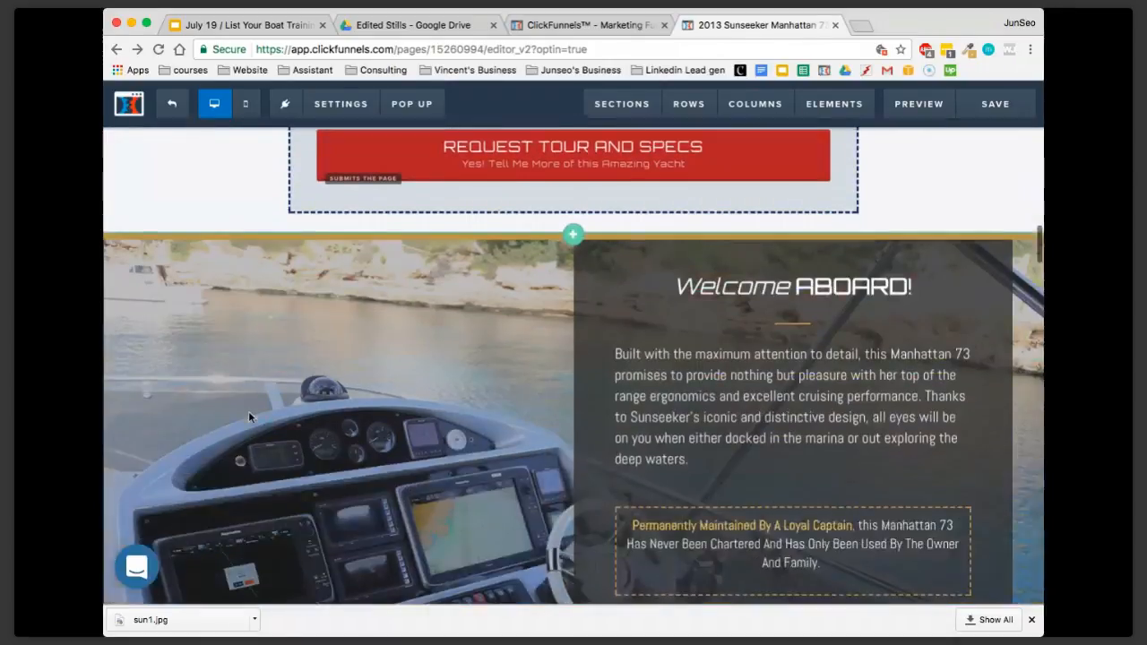
pyautogui.scroll(-3, 248, 411)
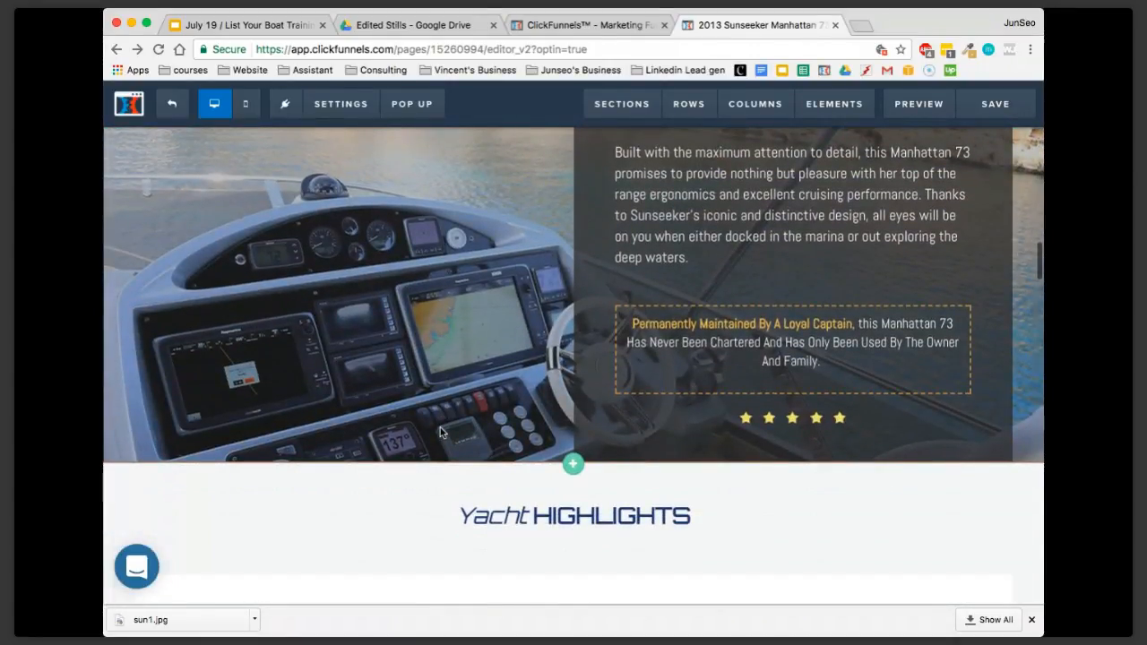
pyautogui.scroll(3, 440, 433)
pyautogui.scroll(-1, 525, 402)
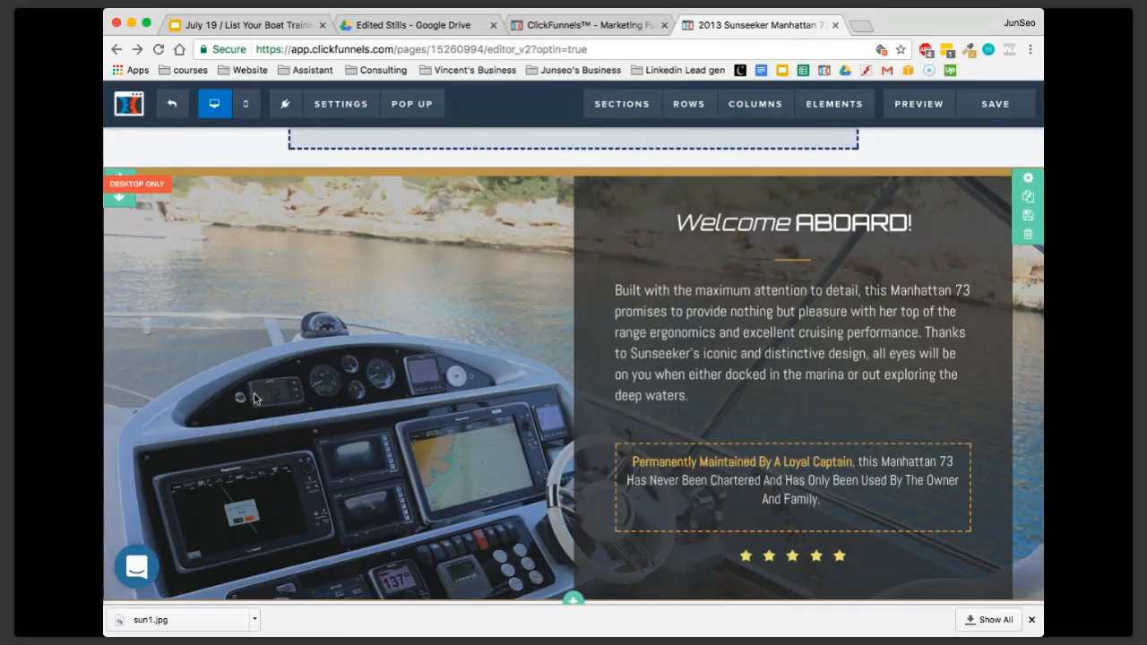
pyautogui.scroll(7, 327, 383)
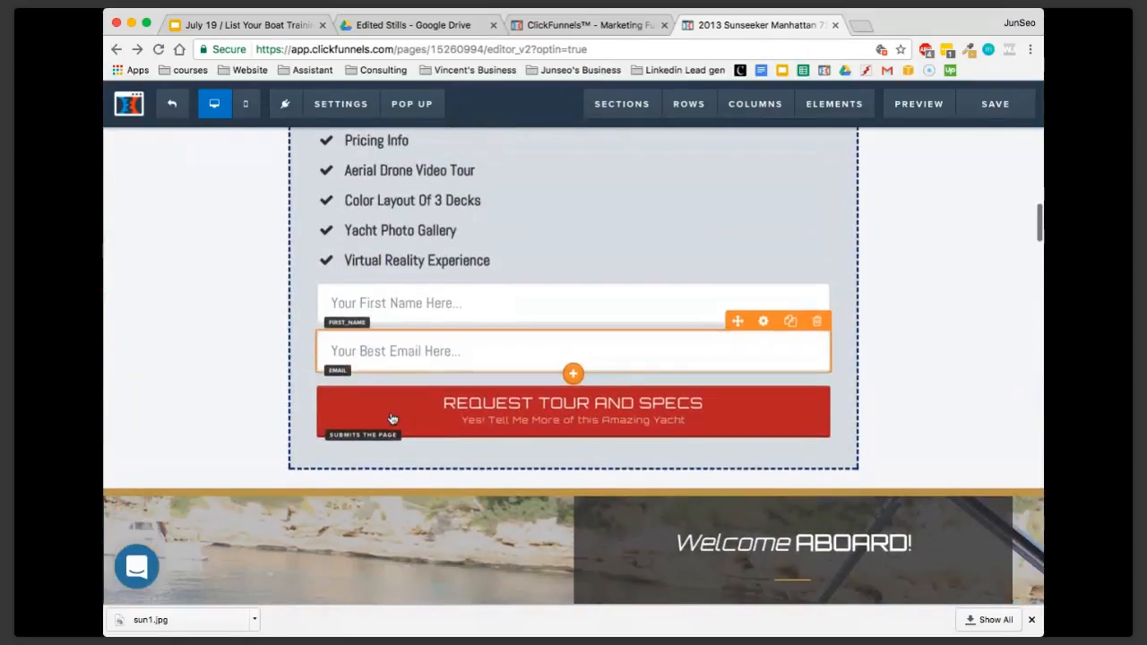
# Replace the Welcome Aboard section's background image with the photo of the yacht in the rocky cove from the uploaded images library
pyautogui.scroll(10, 391, 419)
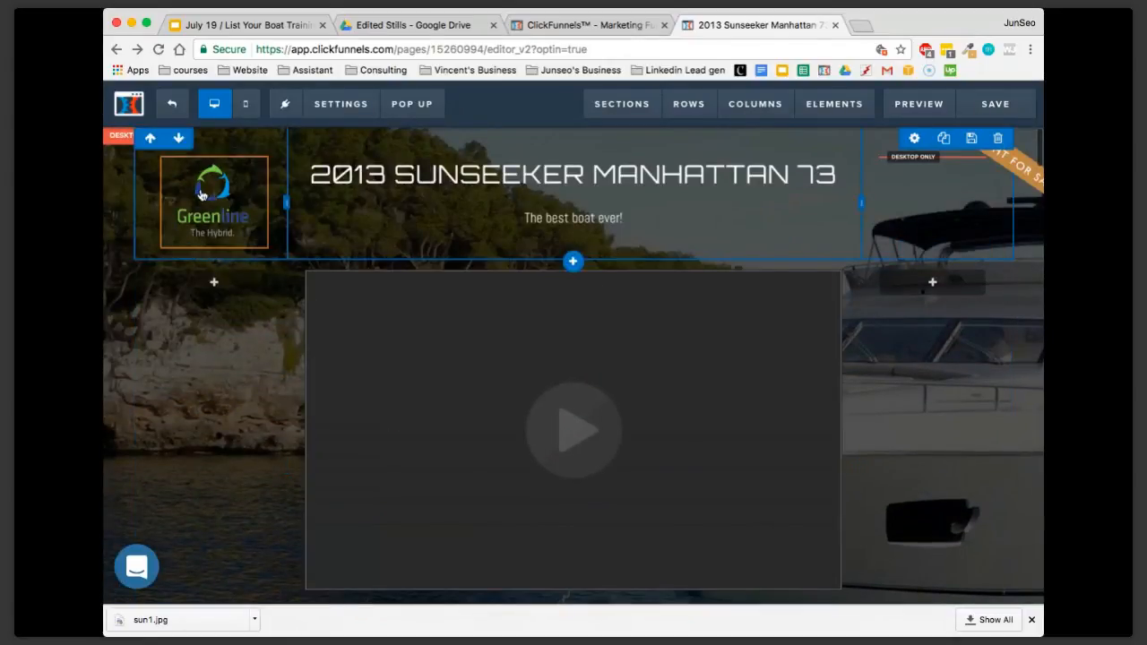
pyautogui.scroll(-1, 436, 371)
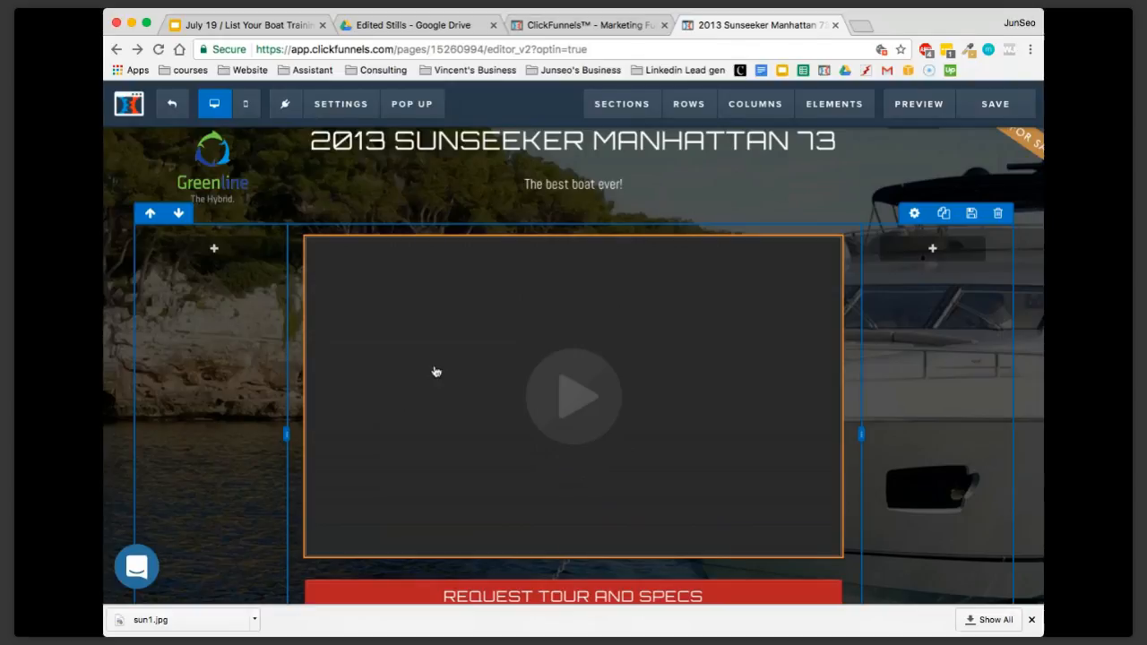
pyautogui.scroll(-6, 435, 371)
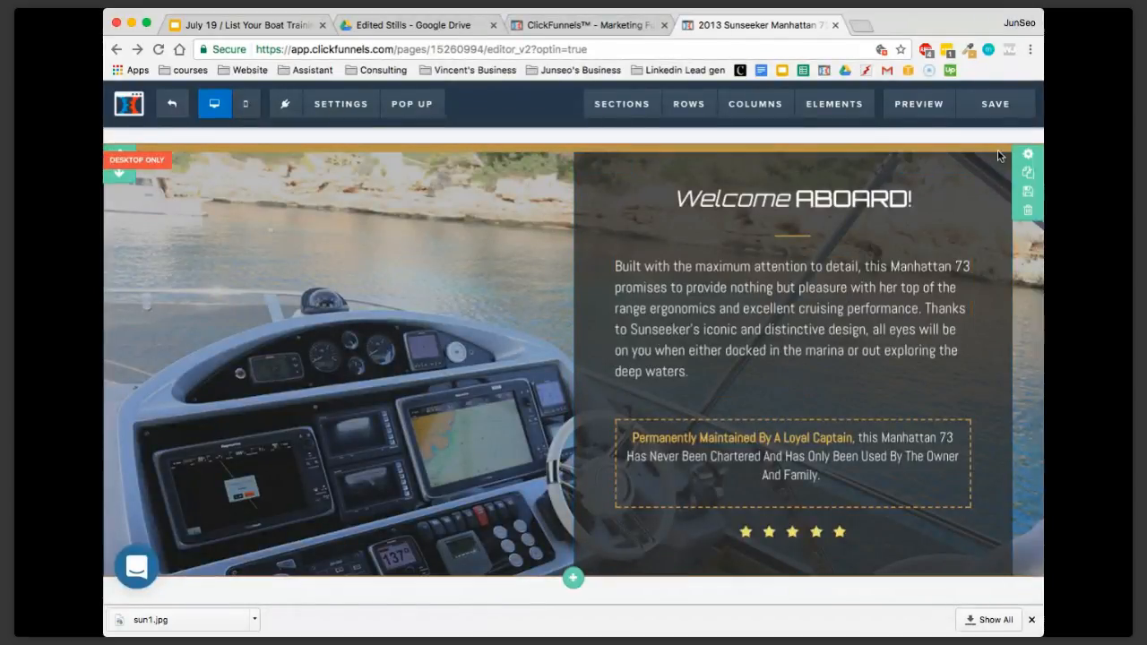
pyautogui.click(1029, 156)
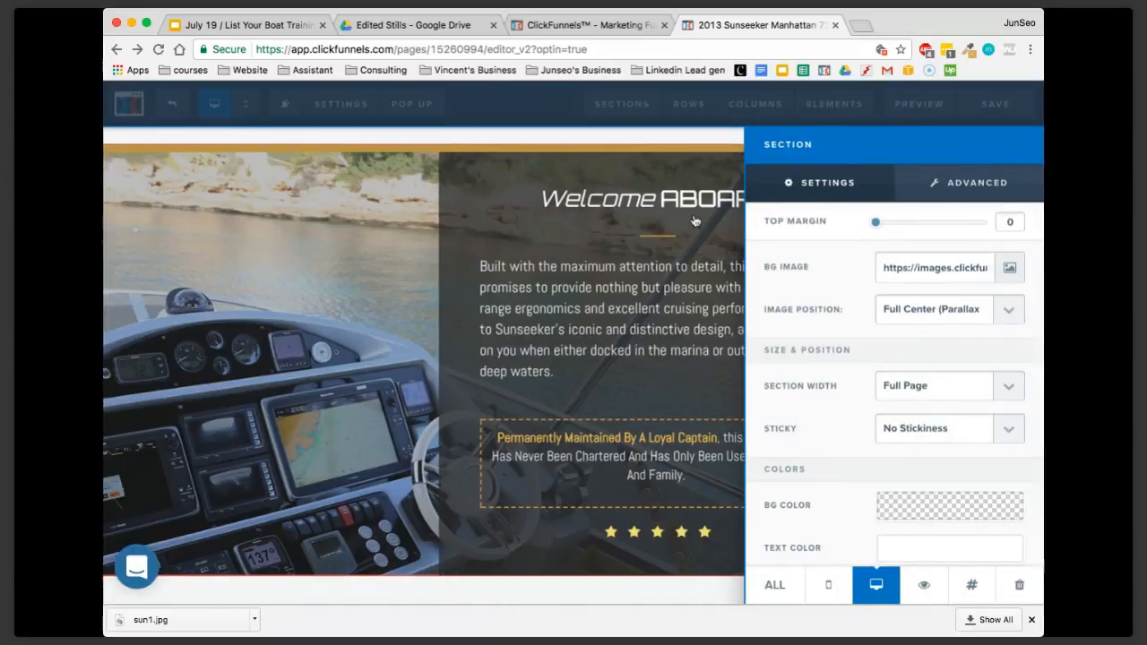
pyautogui.click(694, 221)
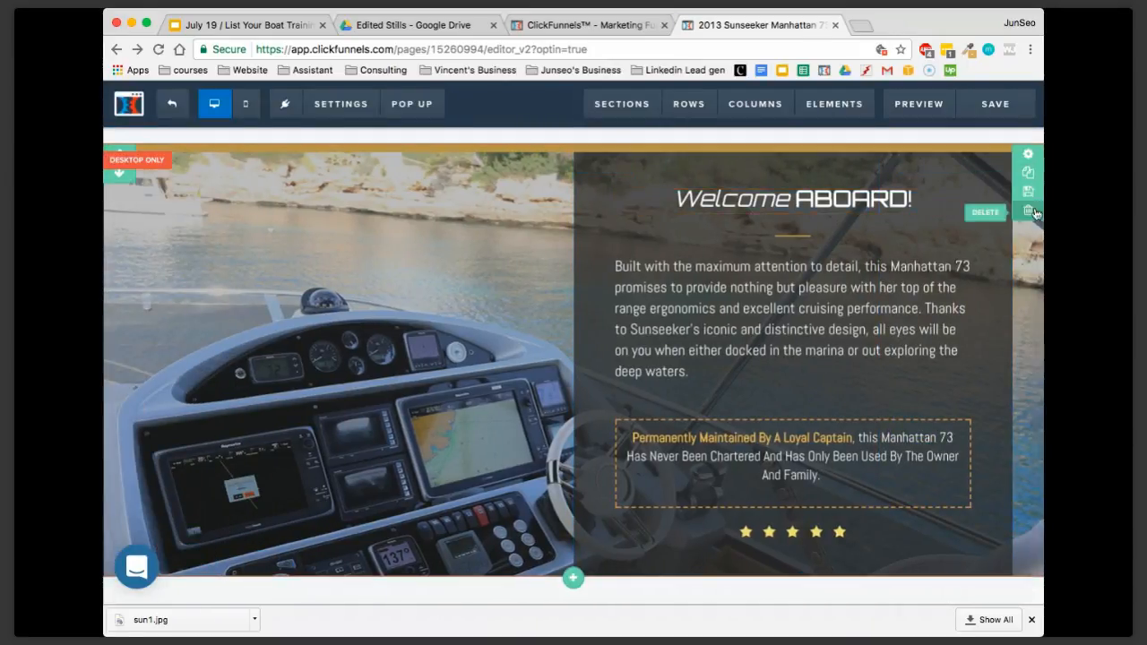
pyautogui.click(1033, 155)
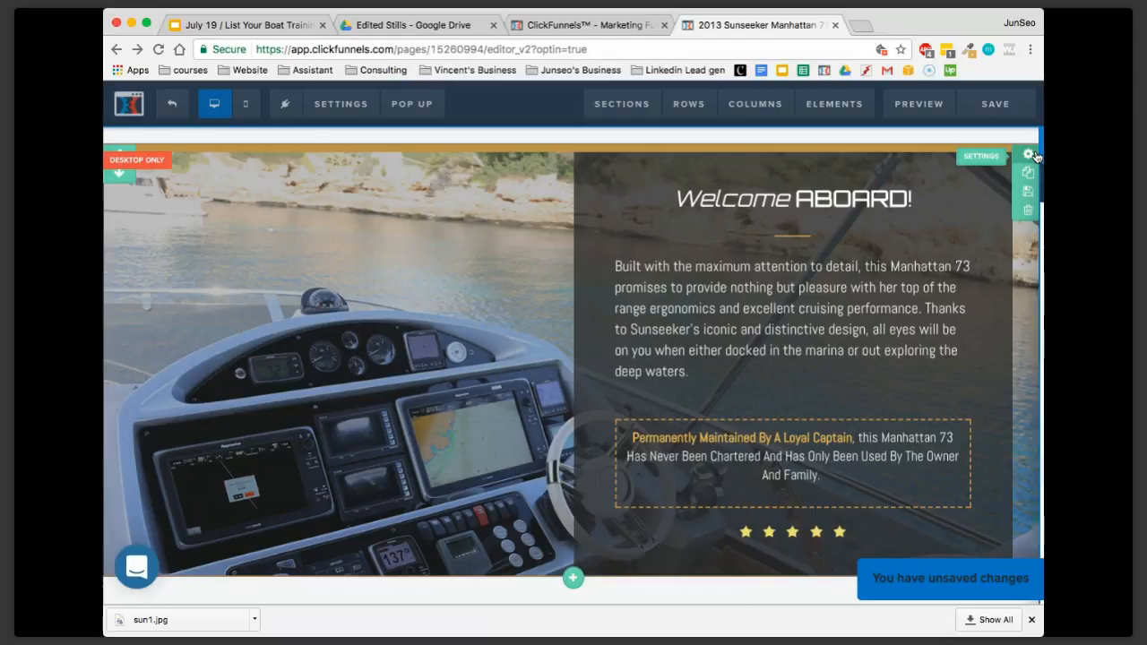
pyautogui.click(1032, 155)
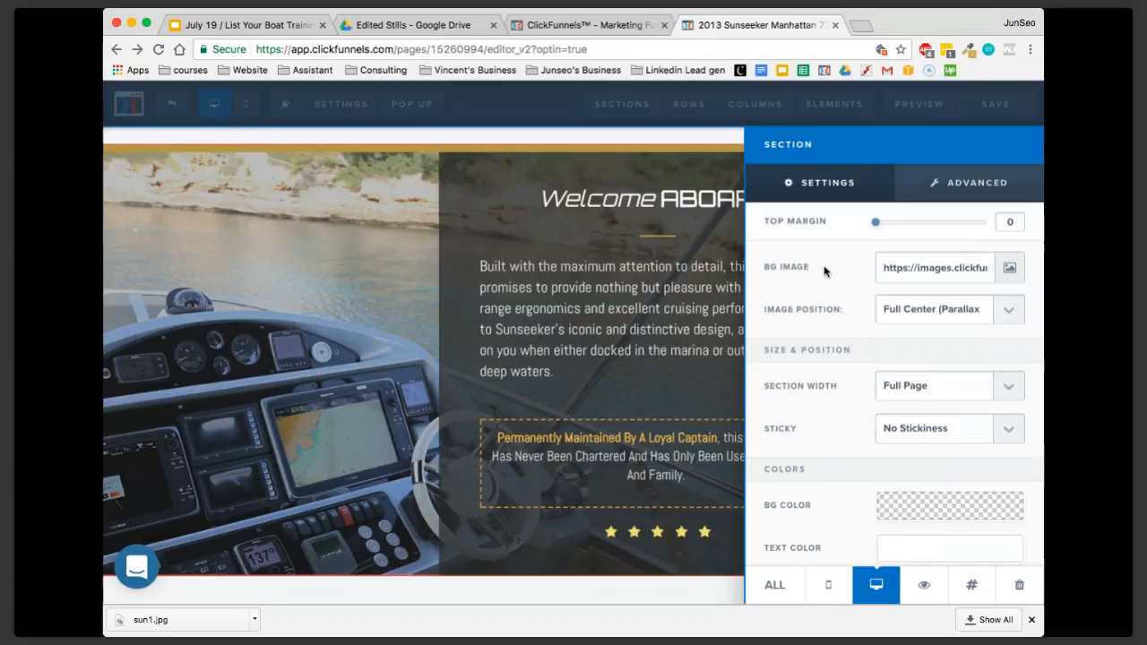
pyautogui.click(1008, 268)
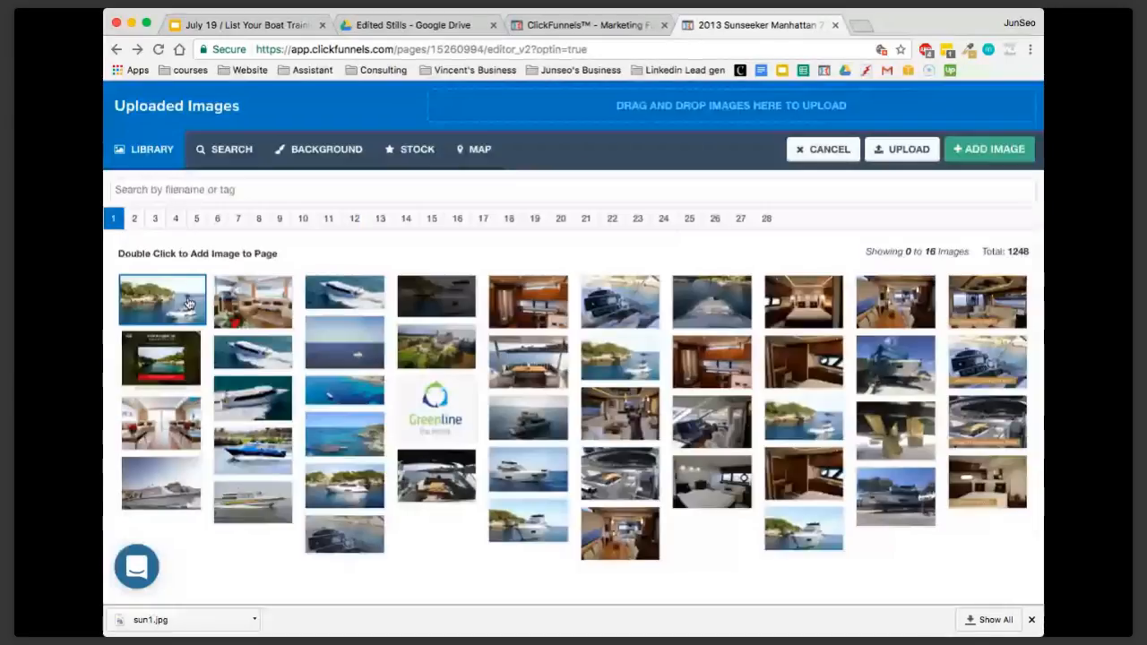
pyautogui.click(189, 305)
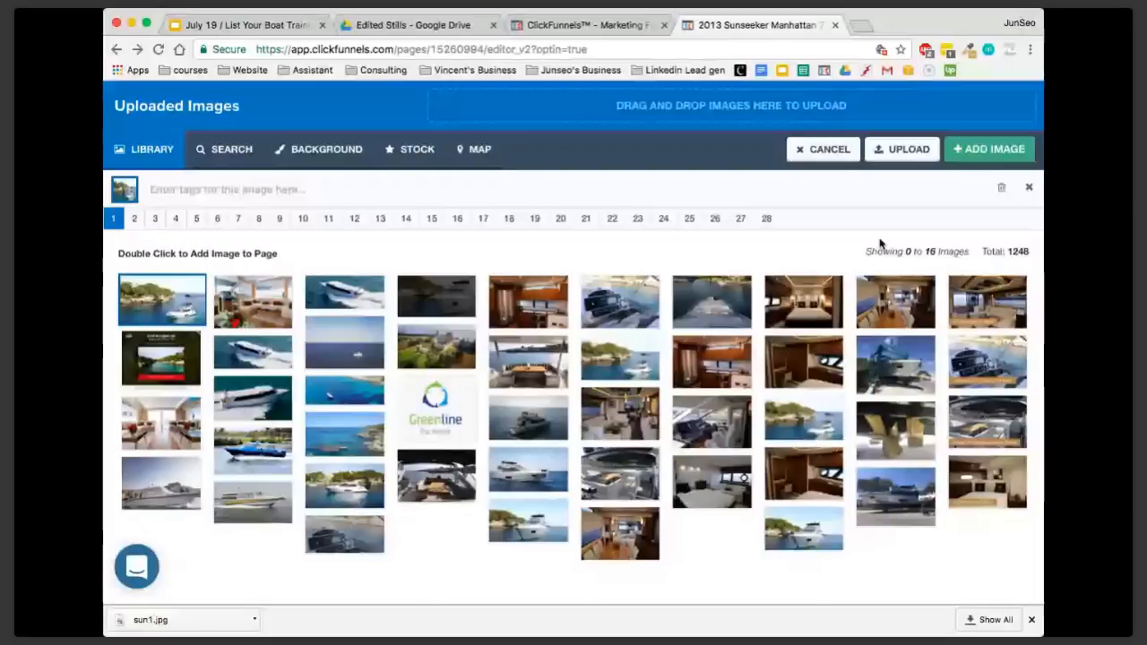
pyautogui.click(962, 162)
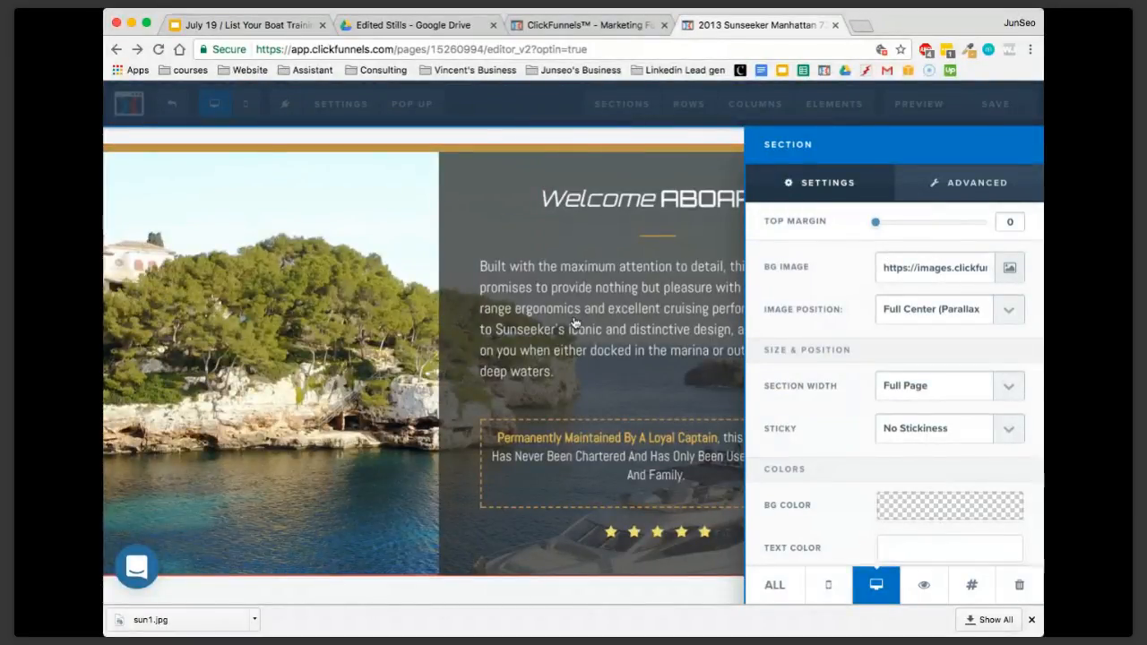
pyautogui.click(574, 322)
# Examine how the new background photo fits the Welcome Aboard section and review the section's color and padding settings
pyautogui.scroll(-5, 502, 295)
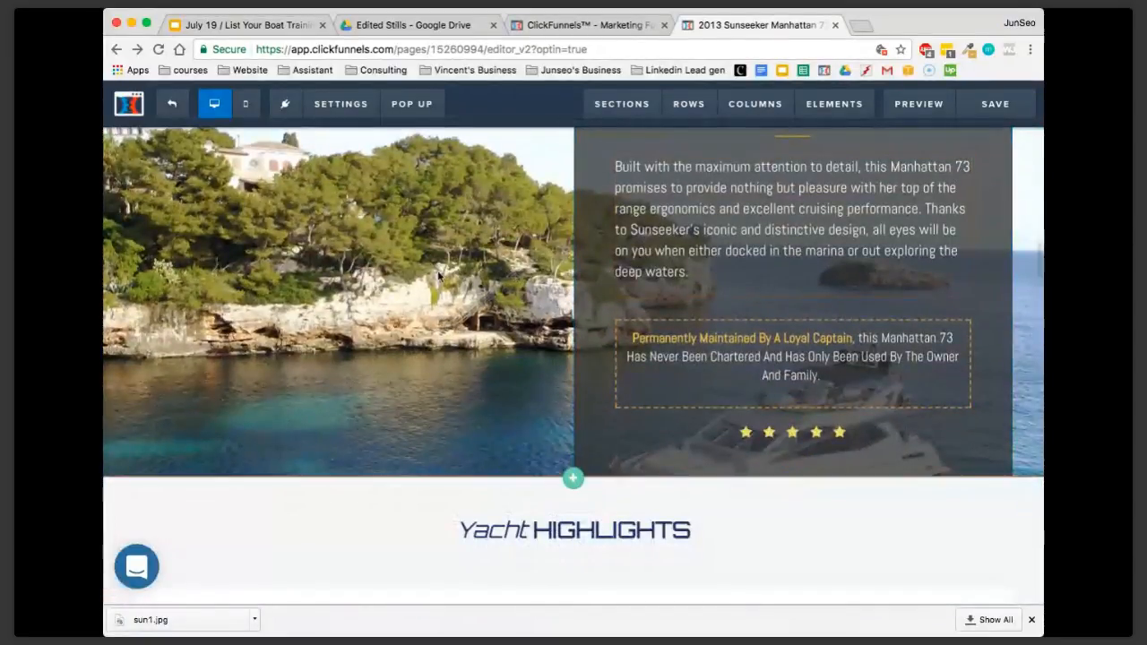
pyautogui.scroll(4, 438, 275)
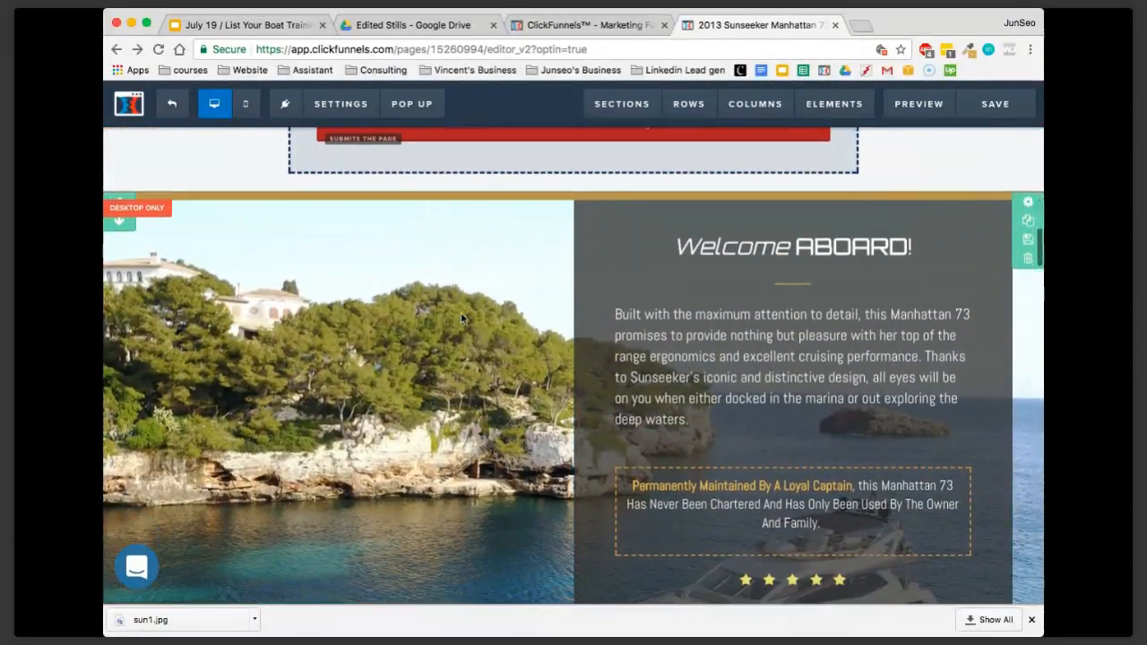
pyautogui.scroll(-1, 466, 395)
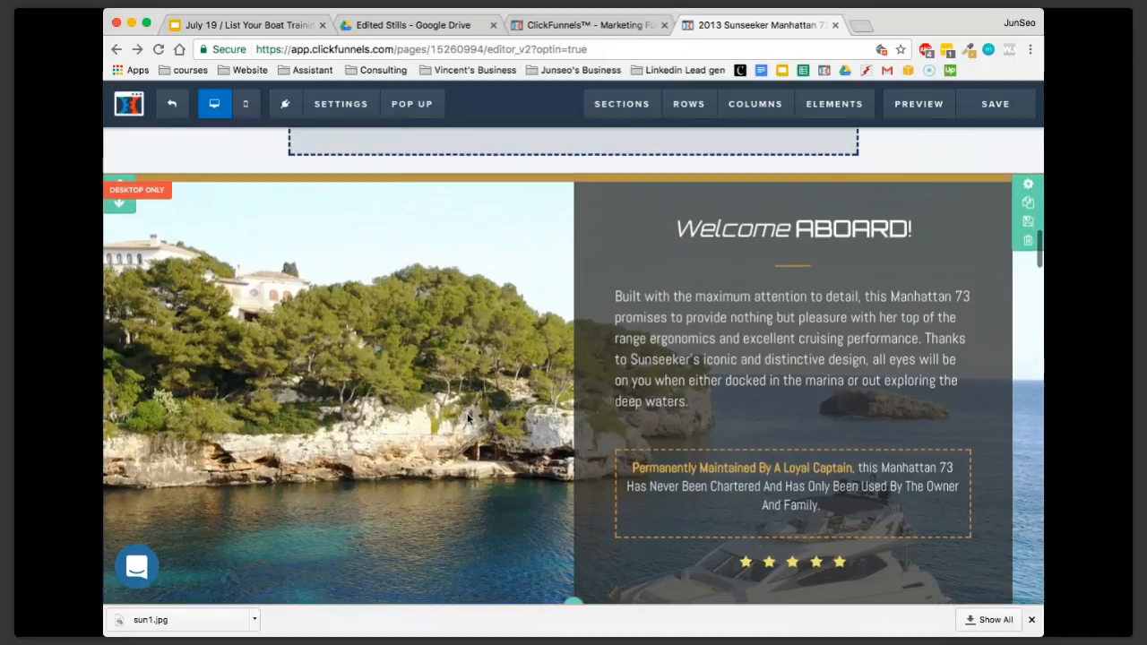
pyautogui.scroll(-1, 466, 418)
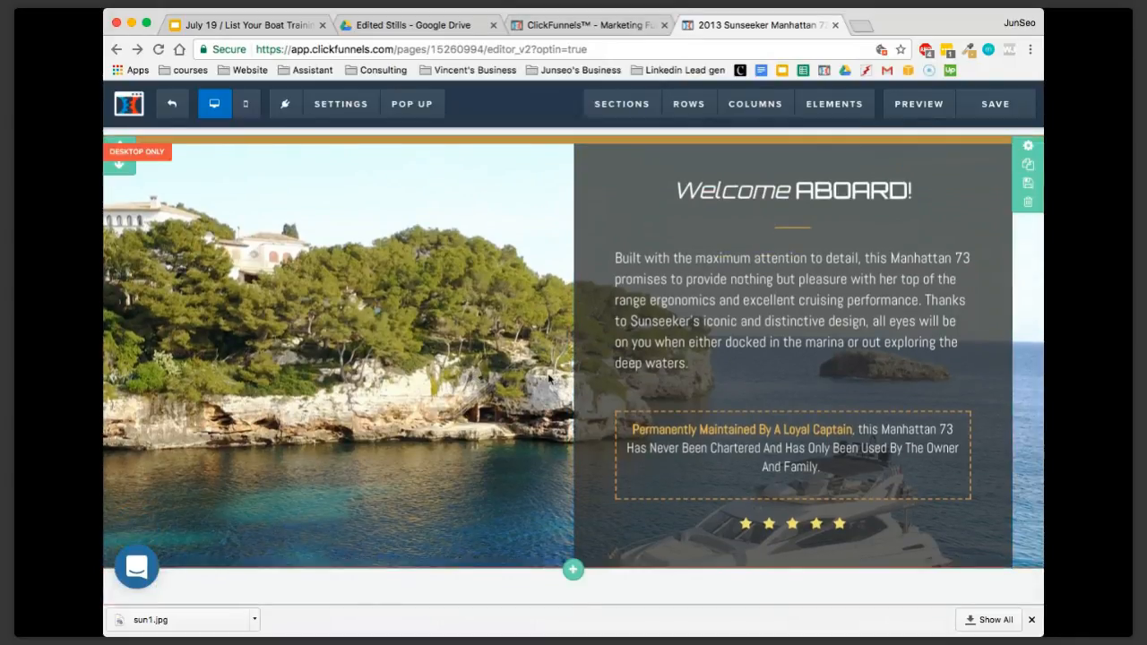
pyautogui.click(1027, 148)
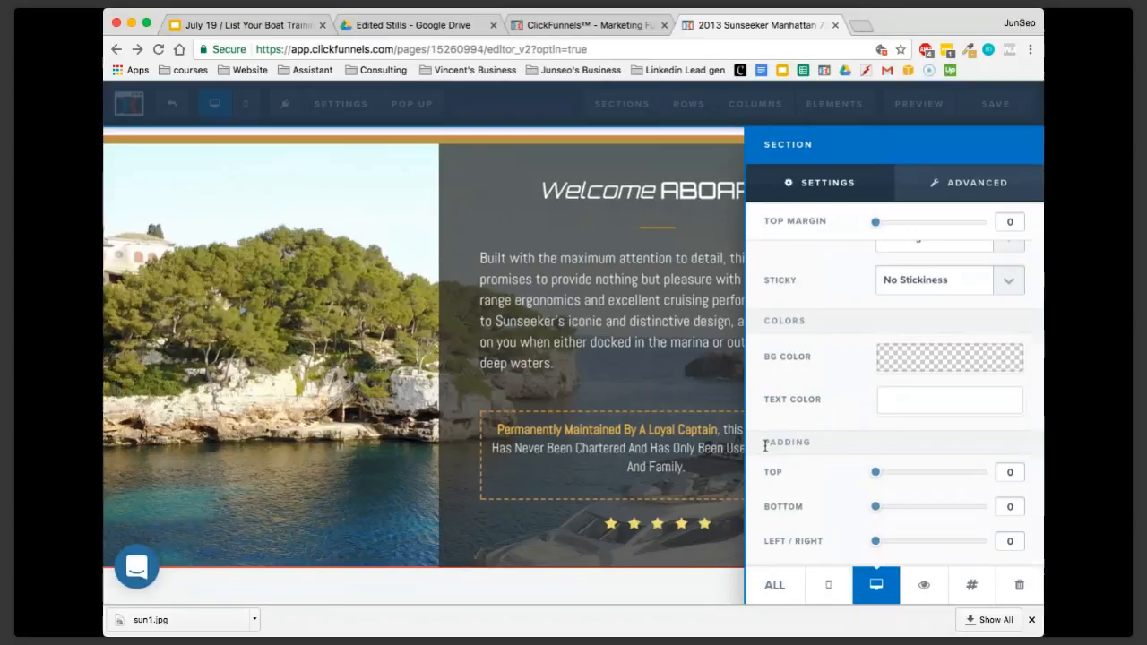
pyautogui.moveTo(875, 511)
pyautogui.mouseDown()
pyautogui.moveTo(943, 508)
pyautogui.moveTo(856, 518)
pyautogui.mouseUp()
pyautogui.click(541, 440)
pyautogui.scroll(2, 717, 403)
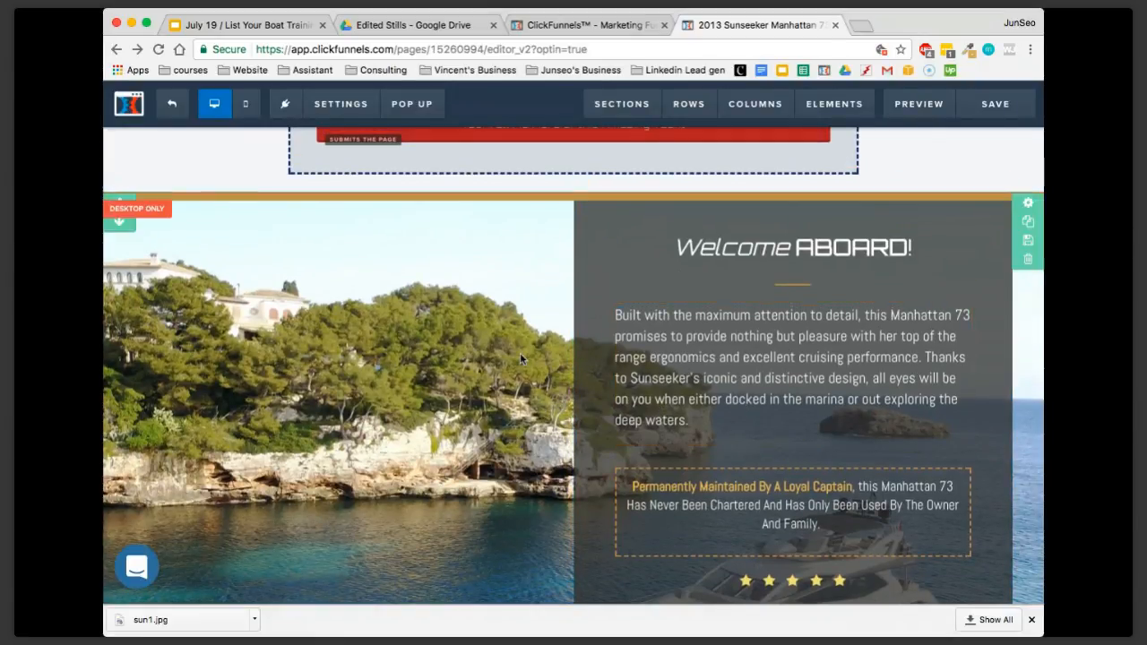
# Replace the saloon image beside Unmatched In Style with the cove yacht photo from the uploaded images library
pyautogui.scroll(-5, 520, 352)
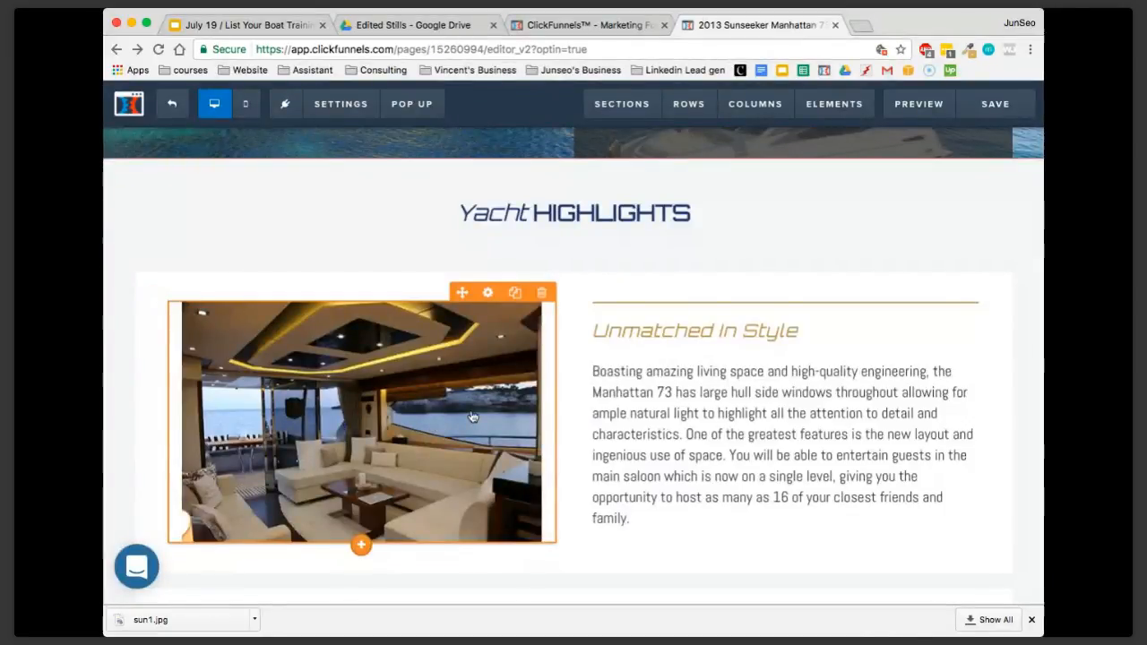
pyautogui.scroll(10, 502, 376)
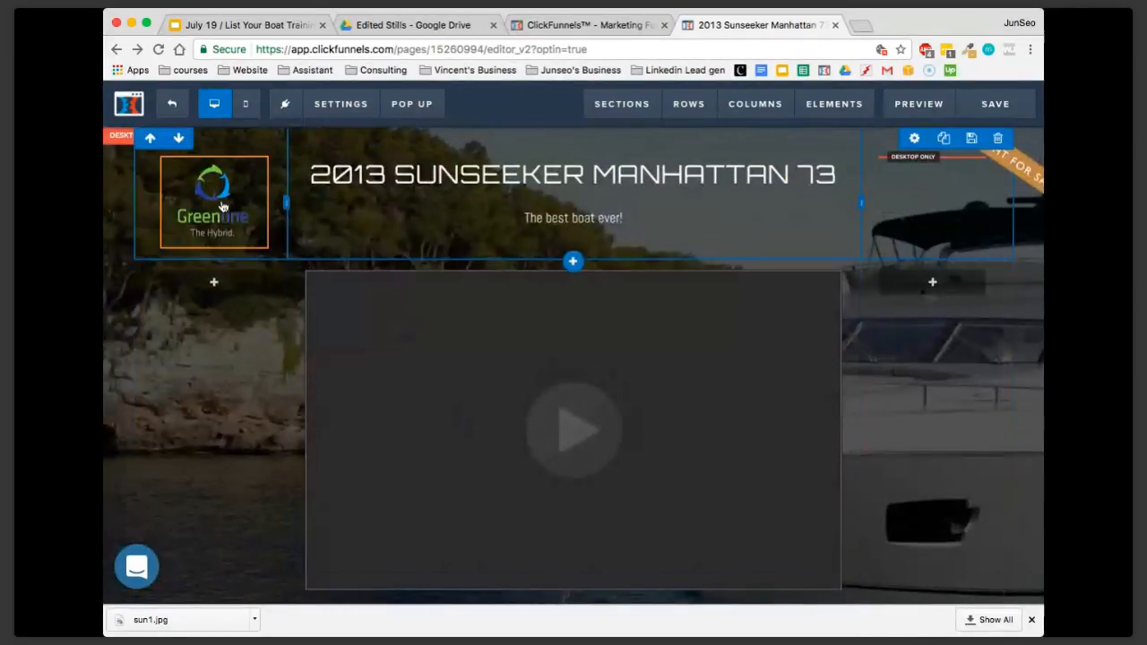
pyautogui.scroll(-5, 302, 379)
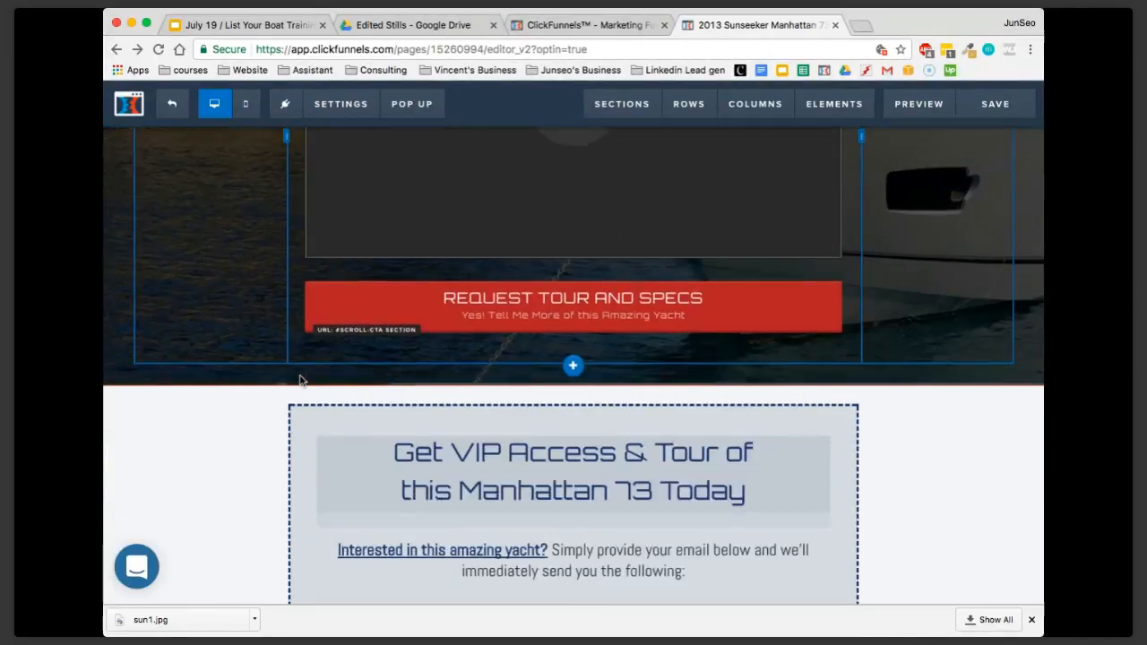
pyautogui.scroll(-5, 302, 380)
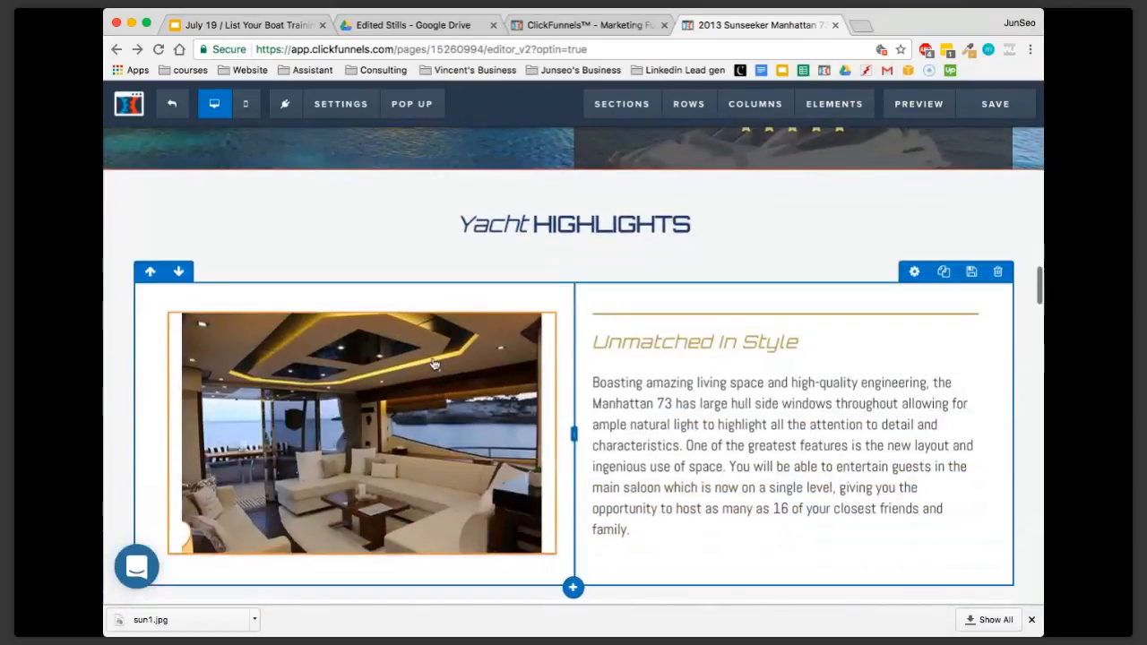
pyautogui.click(489, 304)
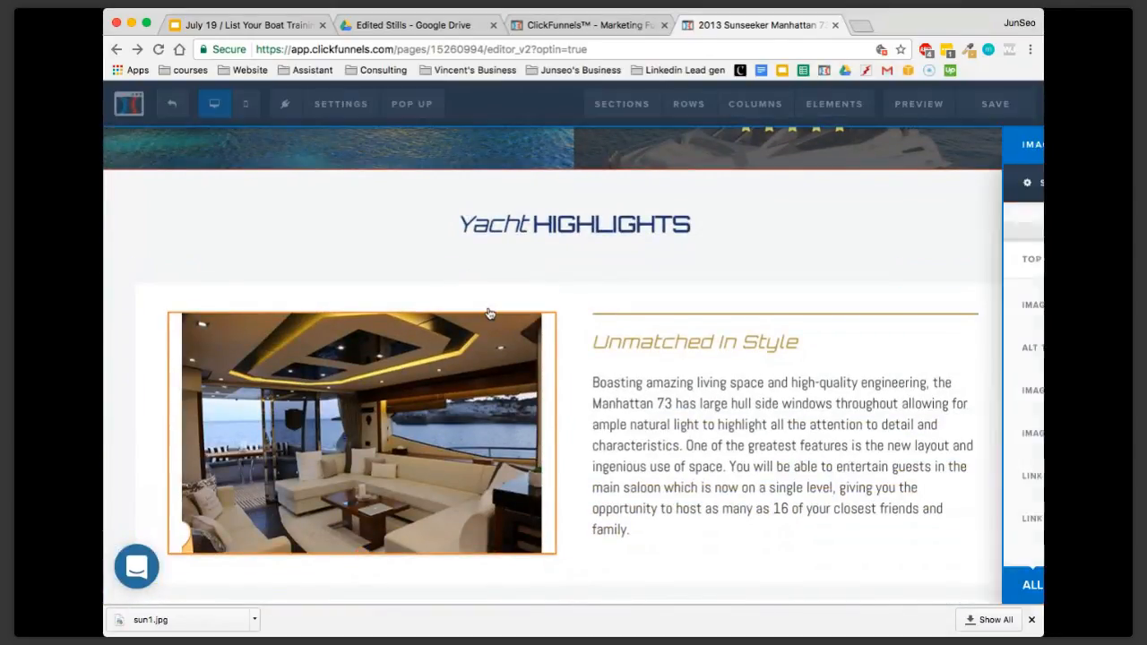
pyautogui.click(328, 396)
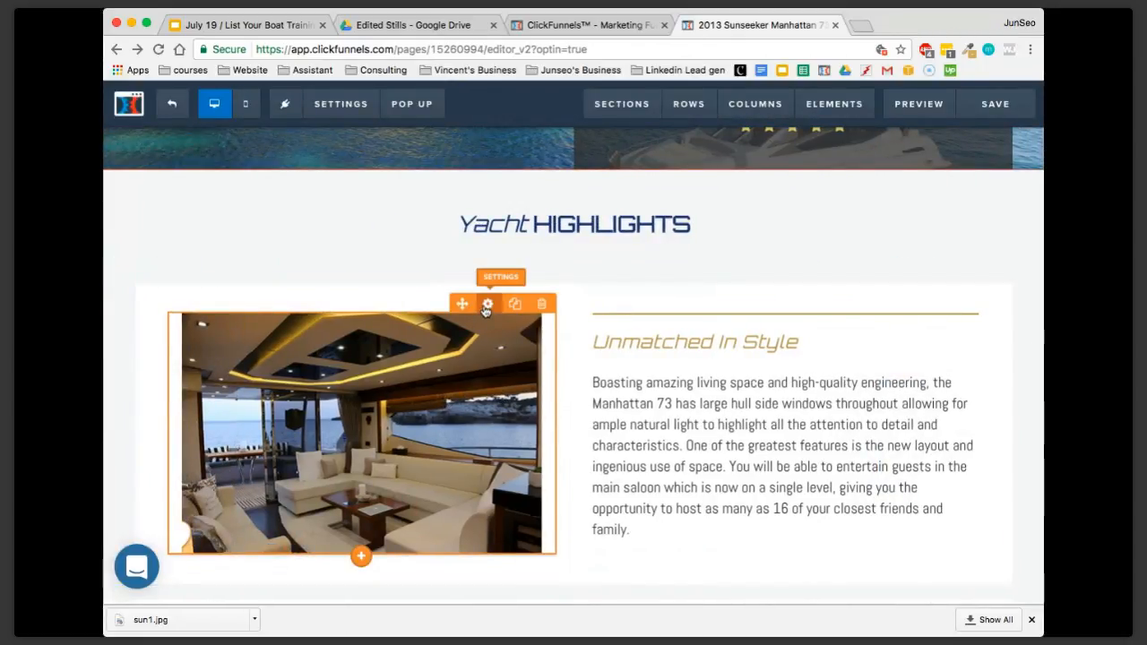
pyautogui.click(486, 306)
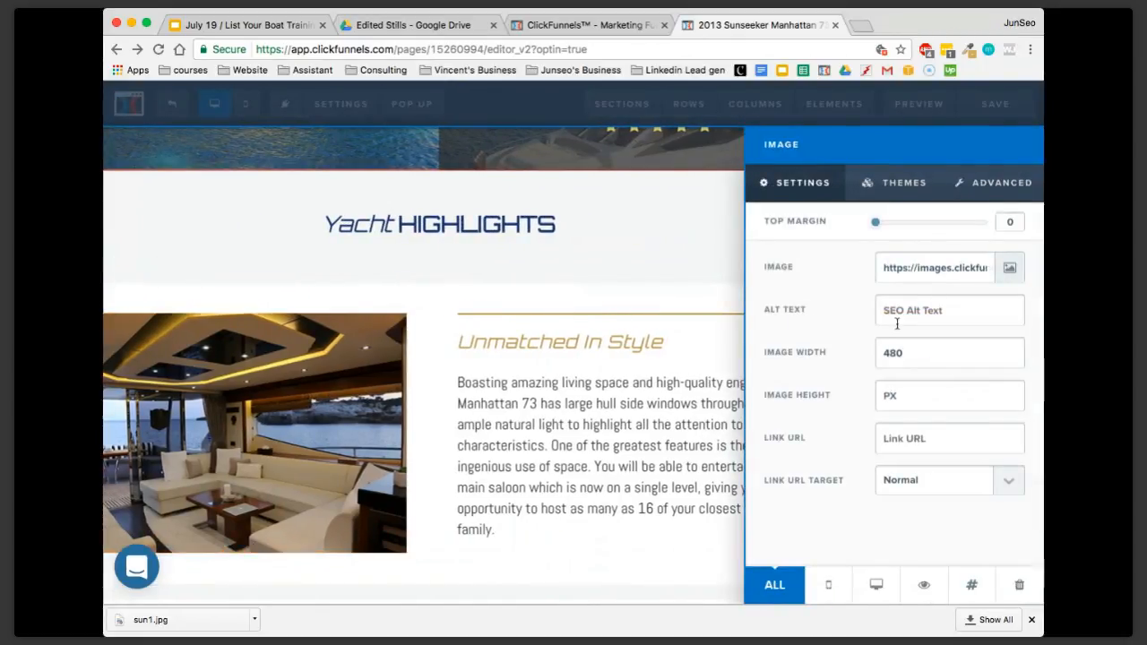
pyautogui.click(1011, 271)
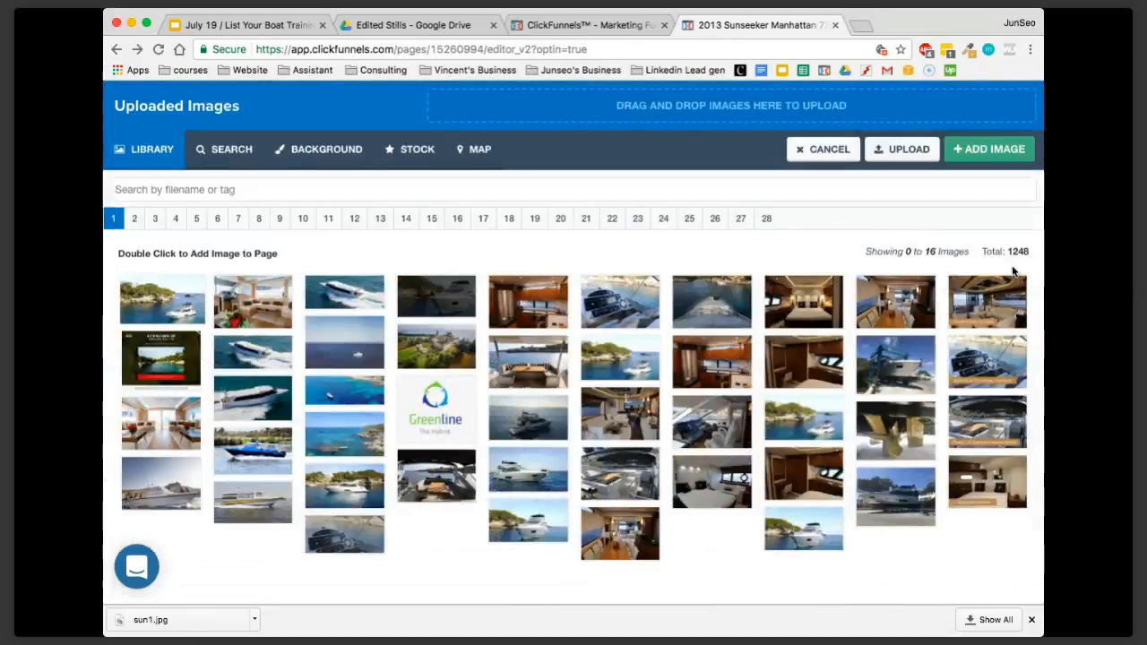
pyautogui.click(164, 309)
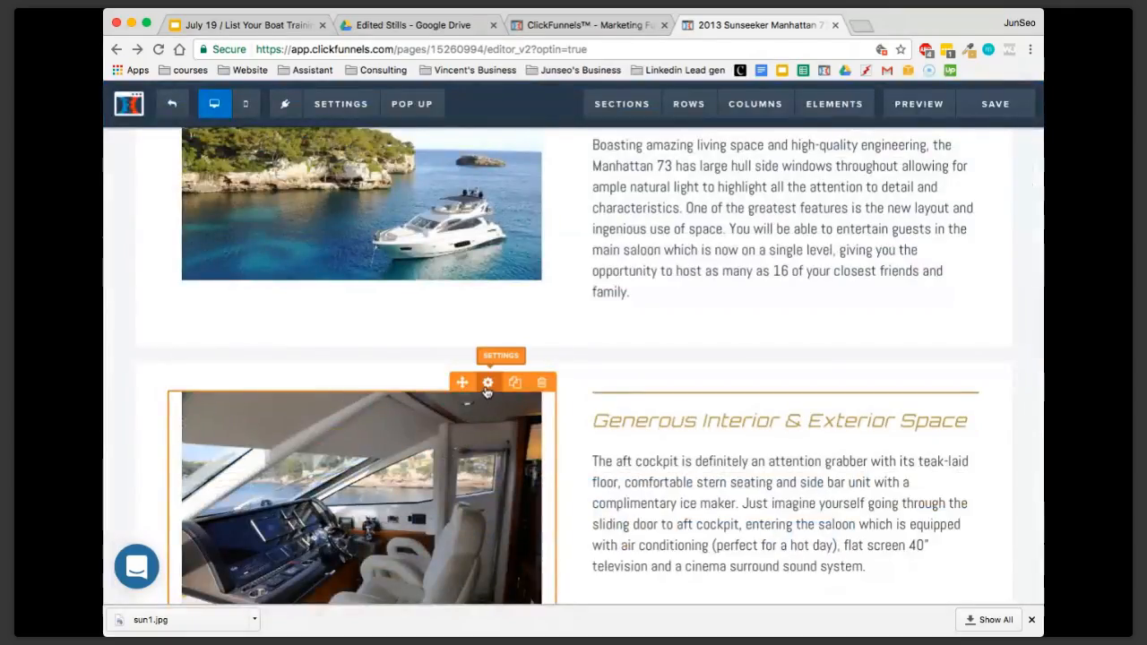
# Replace the helm image beside Generous Interior & Exterior Space with the same cove yacht photo from the library
pyautogui.click(488, 383)
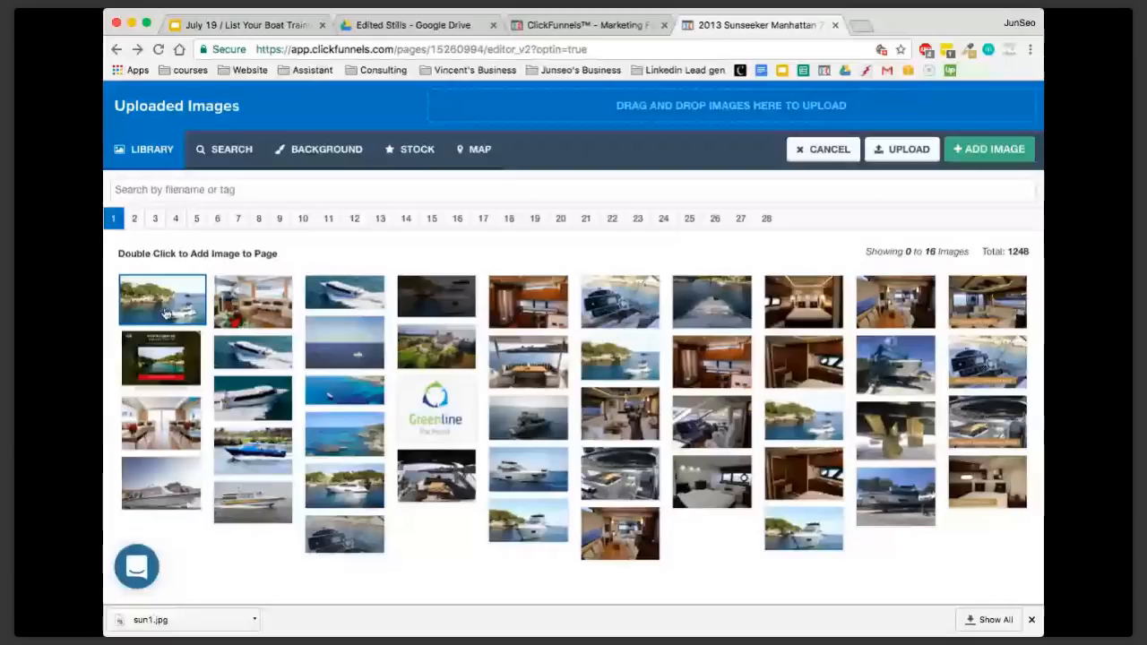
pyautogui.doubleClick(166, 314)
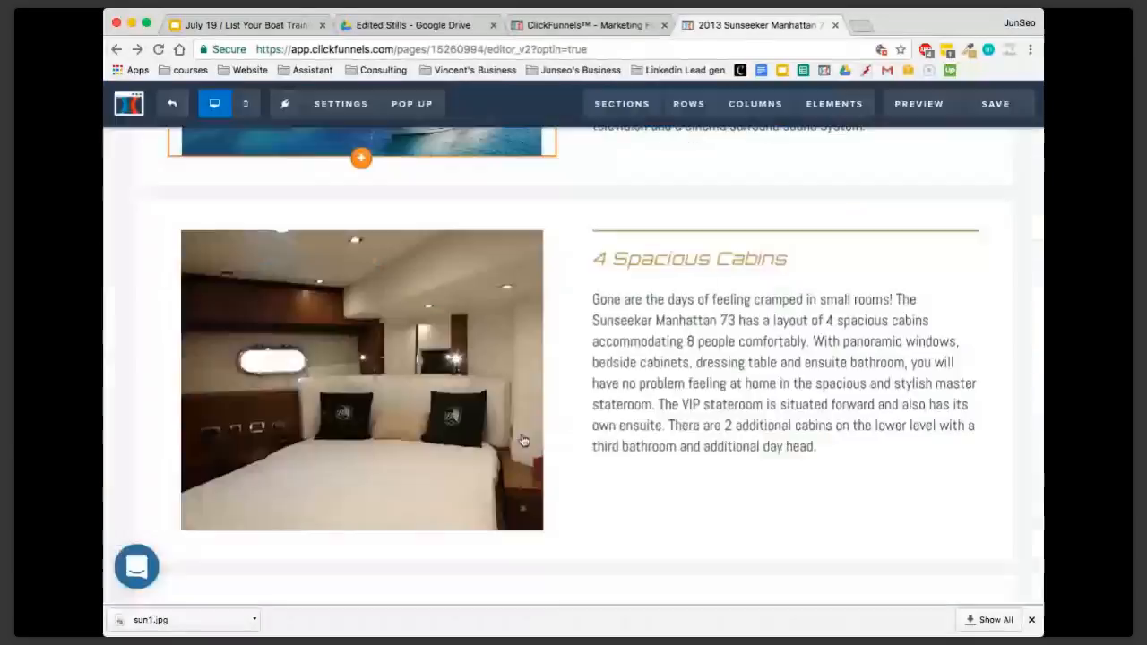
pyautogui.scroll(-4, 524, 439)
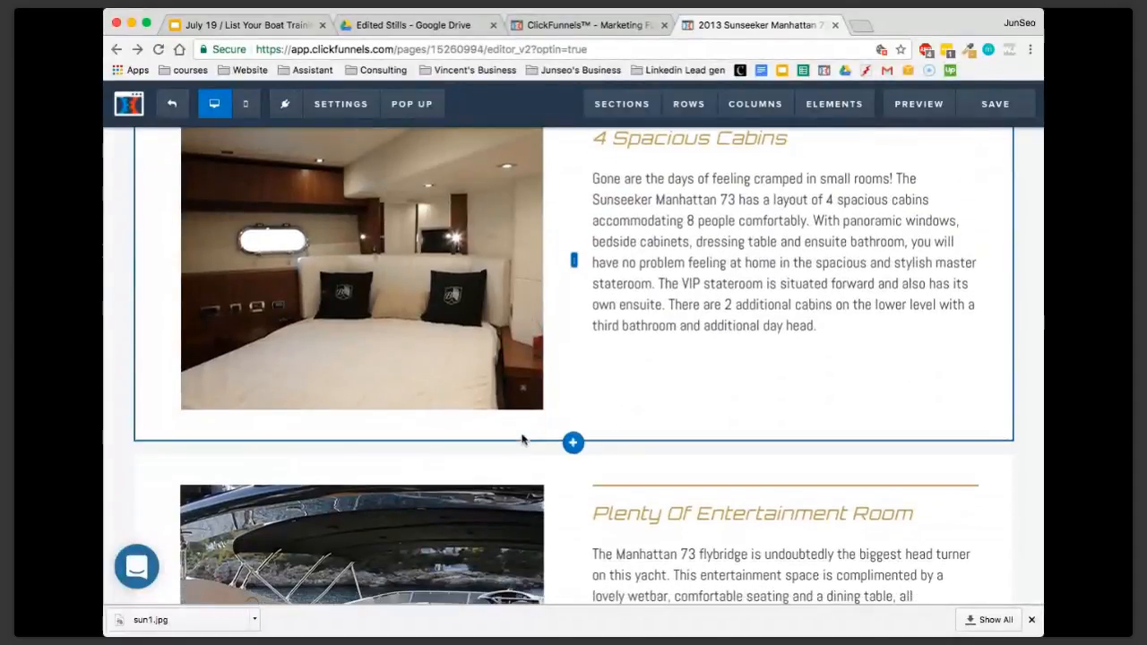
# Examine the remaining highlights and the Yacht Specifications section, including the editable Engine Specs text and the engine image
pyautogui.scroll(-8, 524, 439)
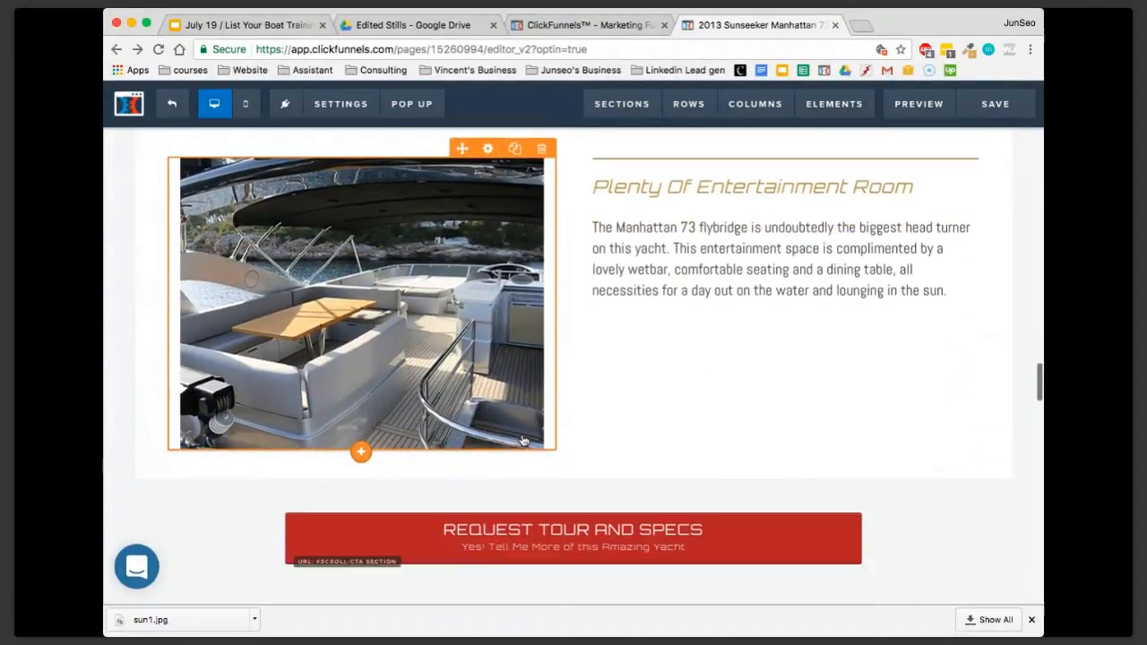
pyautogui.scroll(-10, 524, 439)
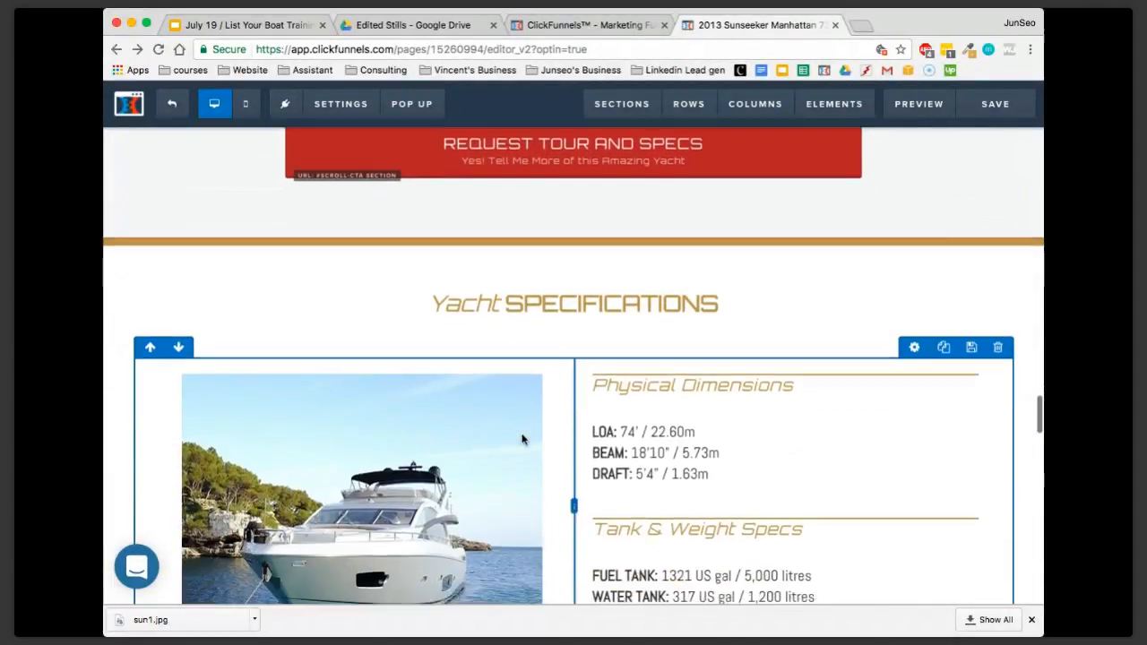
pyautogui.scroll(-8, 524, 439)
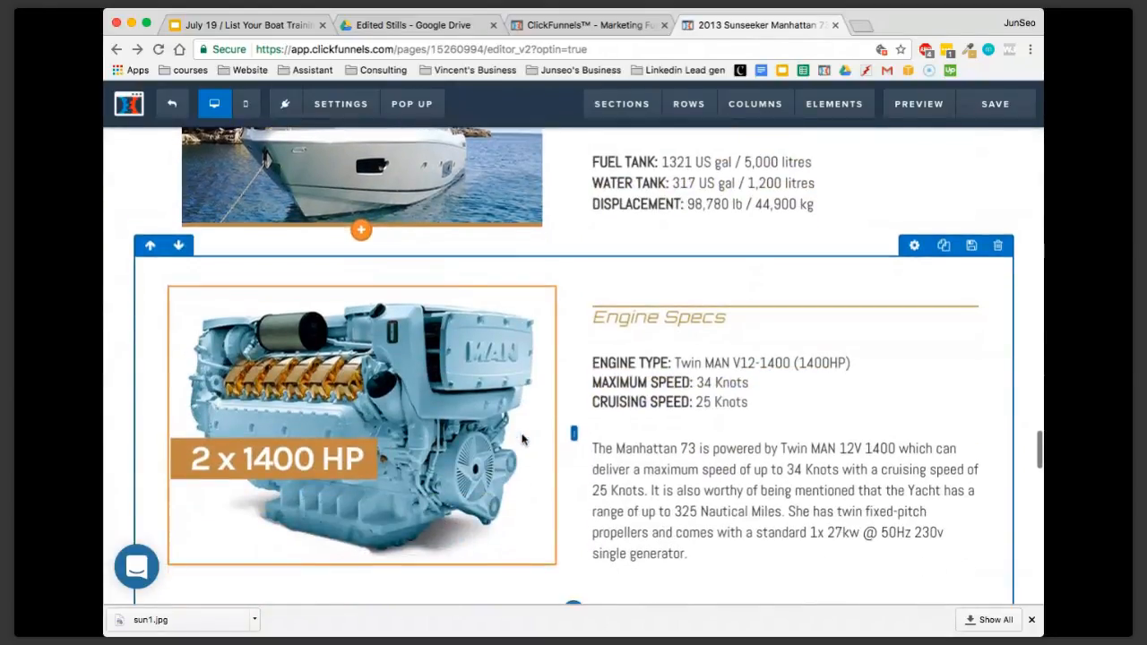
pyautogui.scroll(-4, 524, 439)
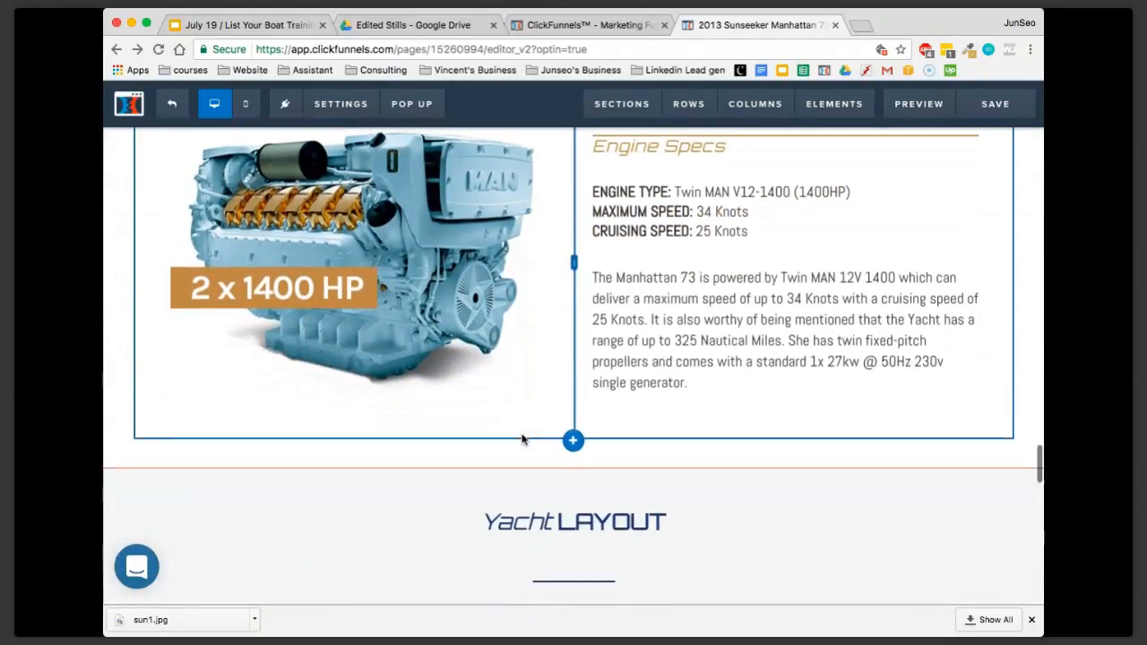
pyautogui.scroll(2, 549, 251)
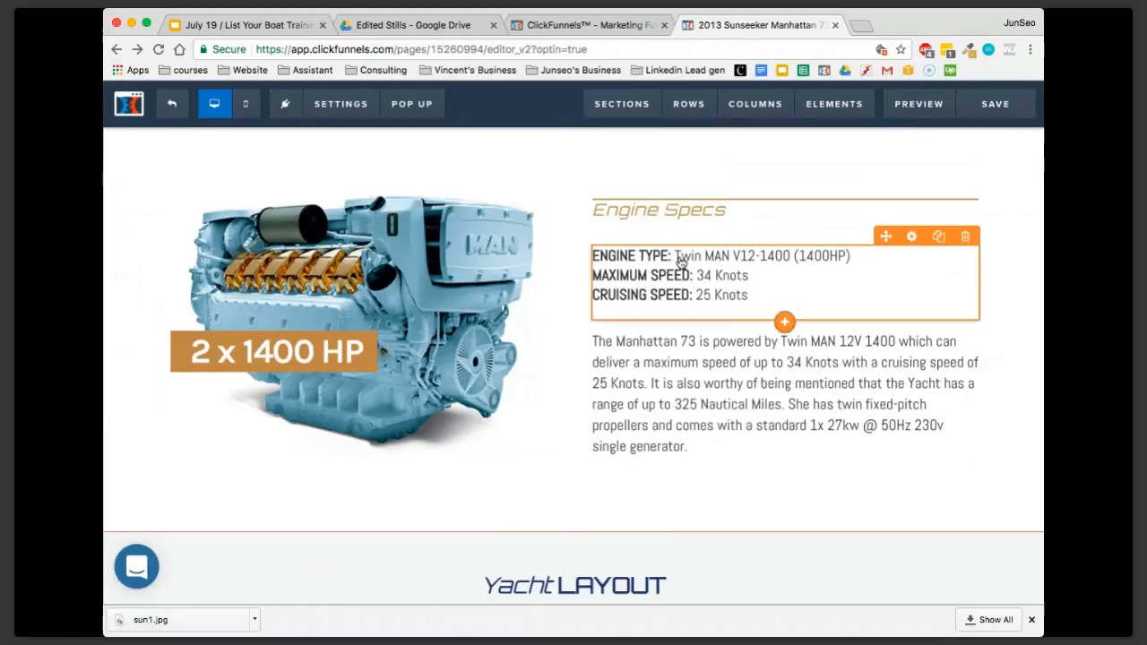
pyautogui.click(705, 259)
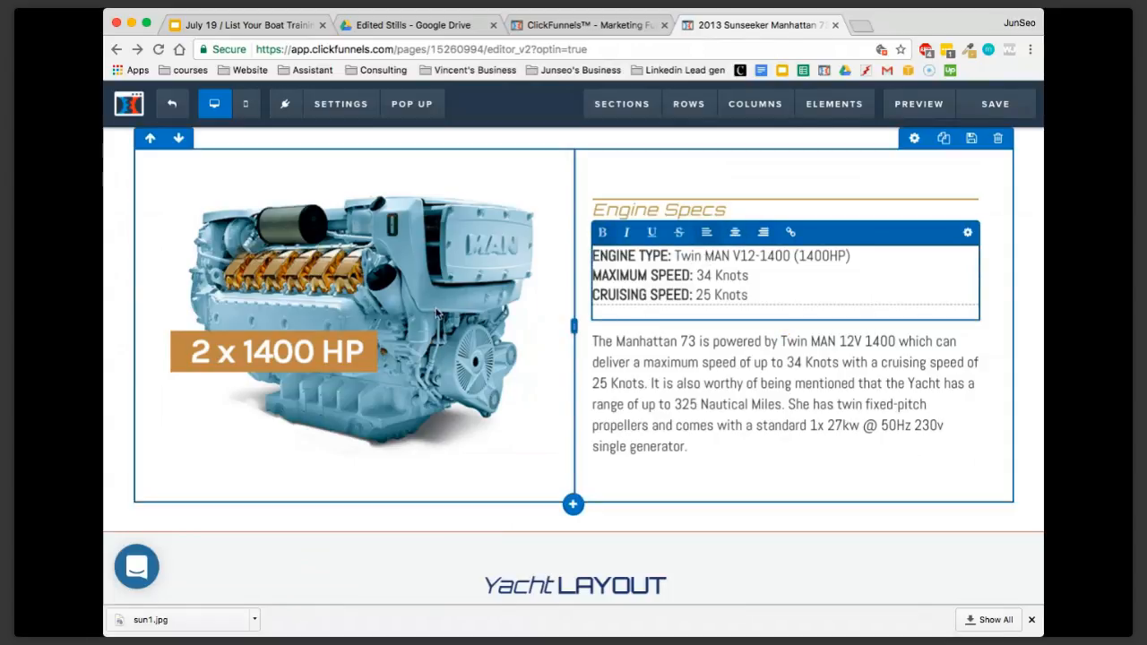
pyautogui.click(475, 343)
pyautogui.scroll(1, 439, 350)
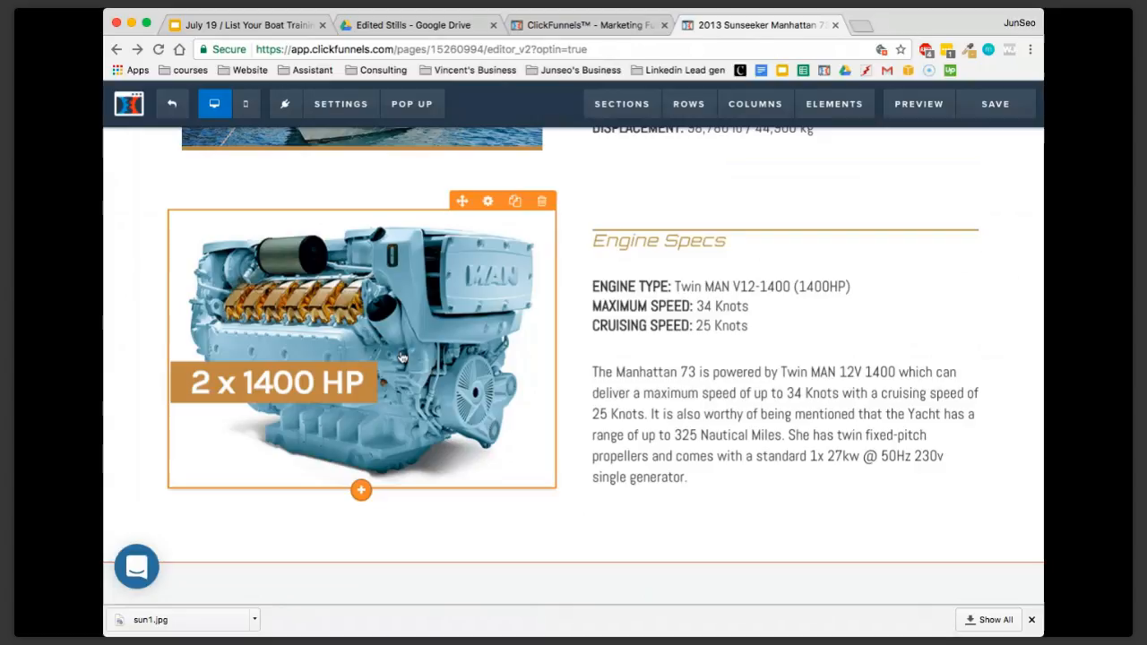
# Examine the Engine Specs and Yacht Layout sections, including the Flybridge Deck image's thumbnail and full-size settings
pyautogui.scroll(1, 386, 354)
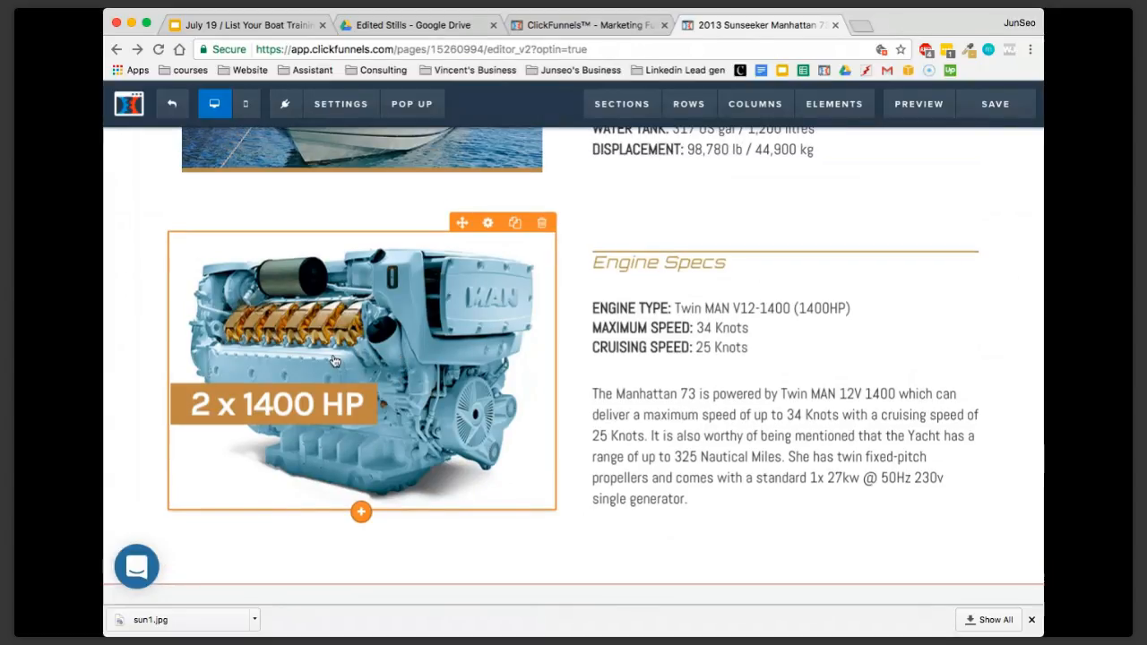
pyautogui.scroll(-5, 333, 360)
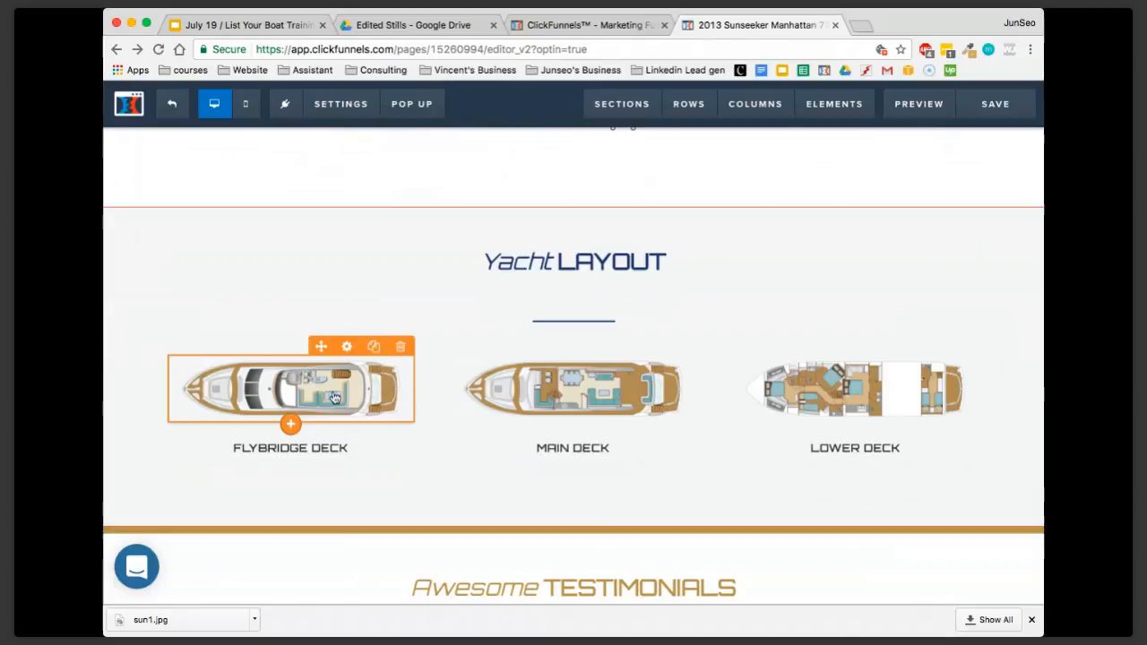
pyautogui.scroll(2, 452, 242)
pyautogui.scroll(-2, 451, 242)
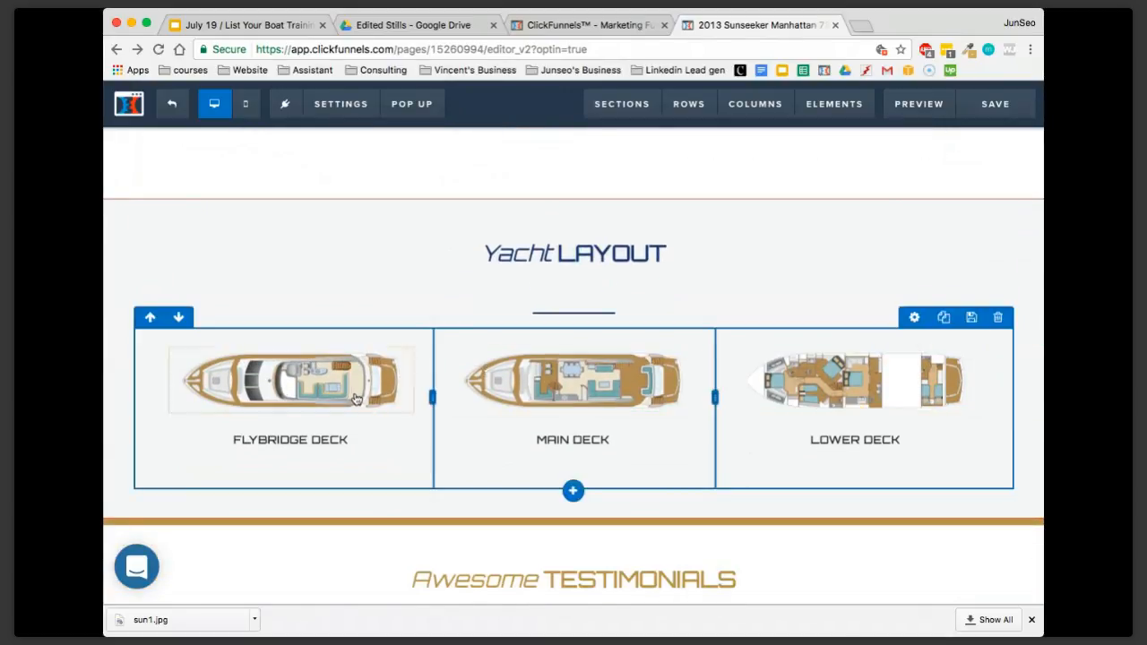
pyautogui.scroll(8, 353, 400)
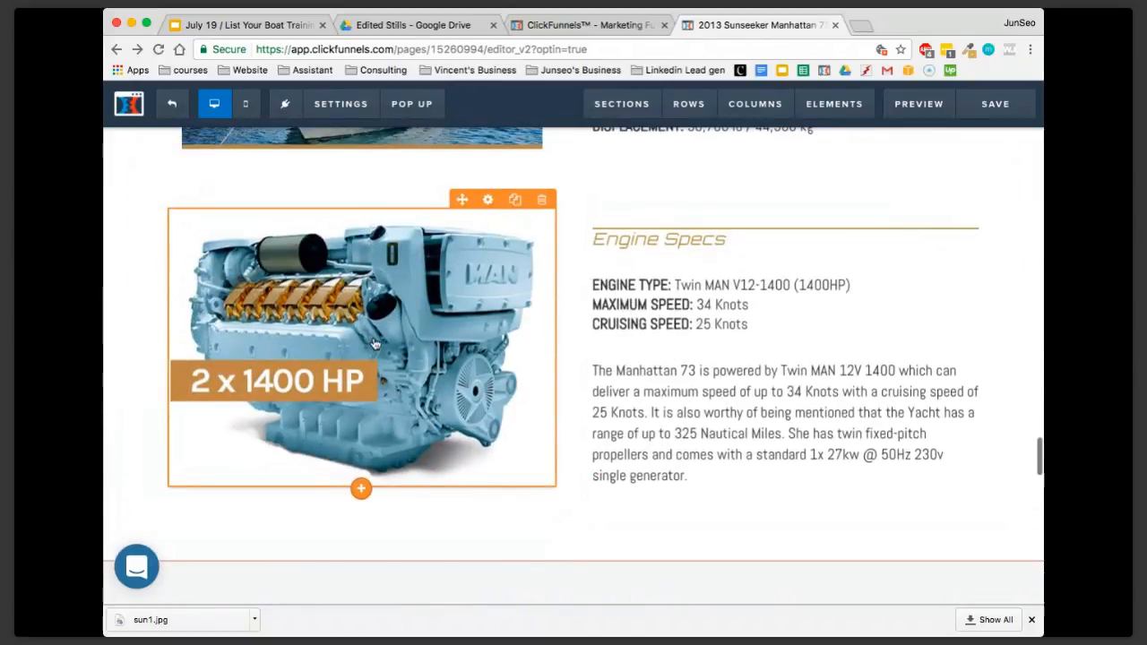
pyautogui.scroll(-1, 407, 350)
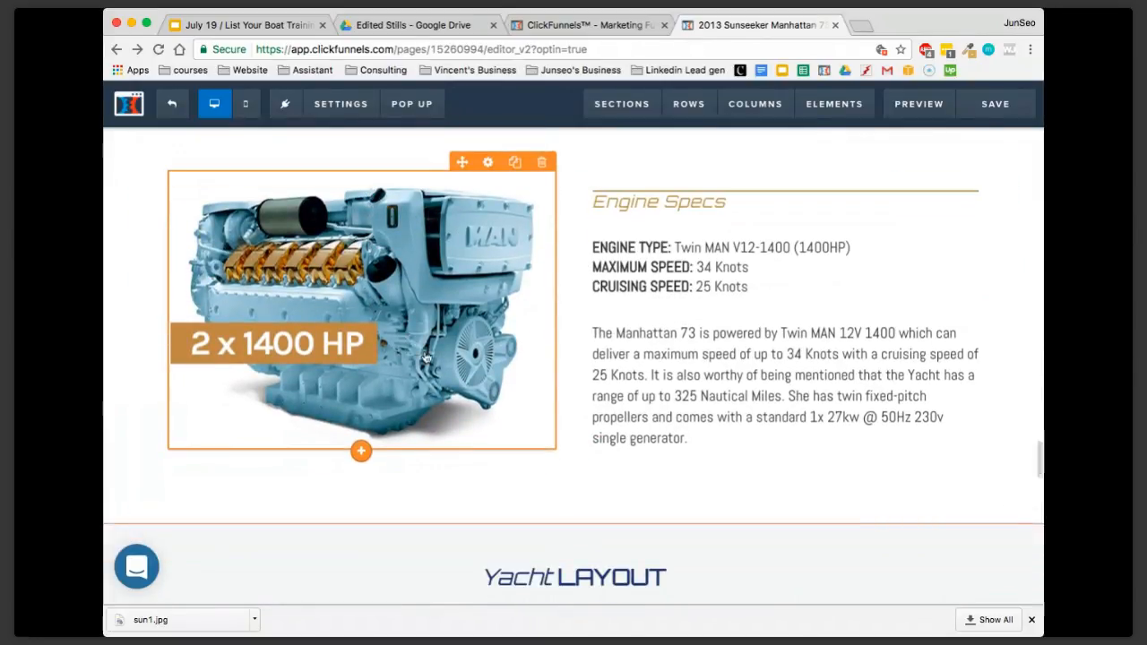
pyautogui.scroll(-5, 425, 355)
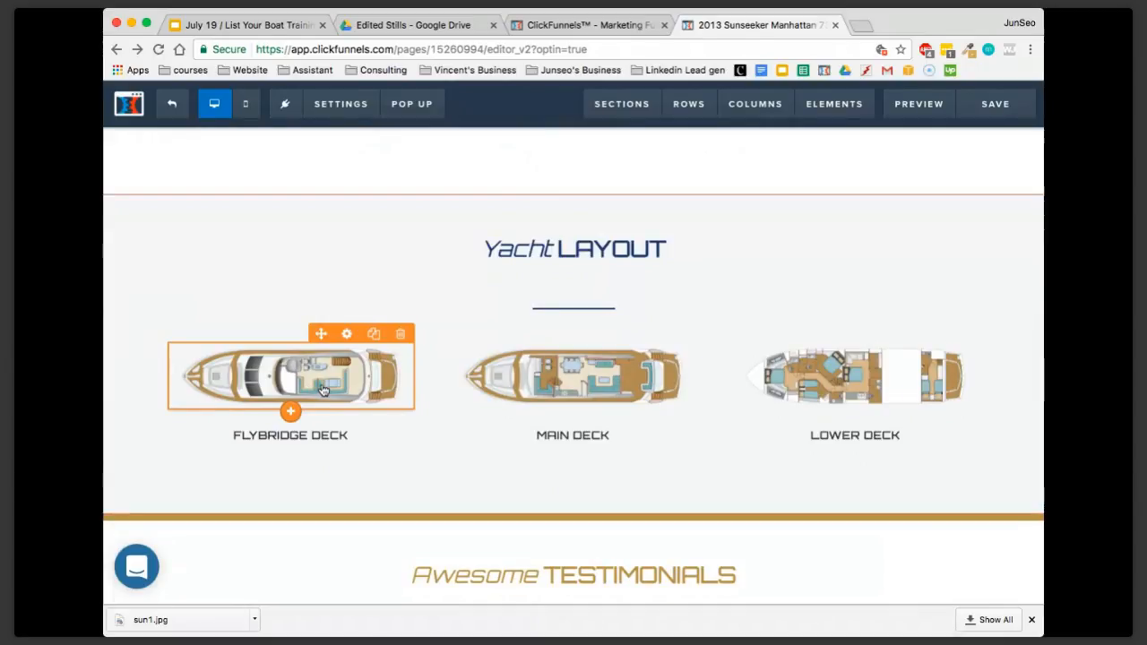
pyautogui.click(347, 336)
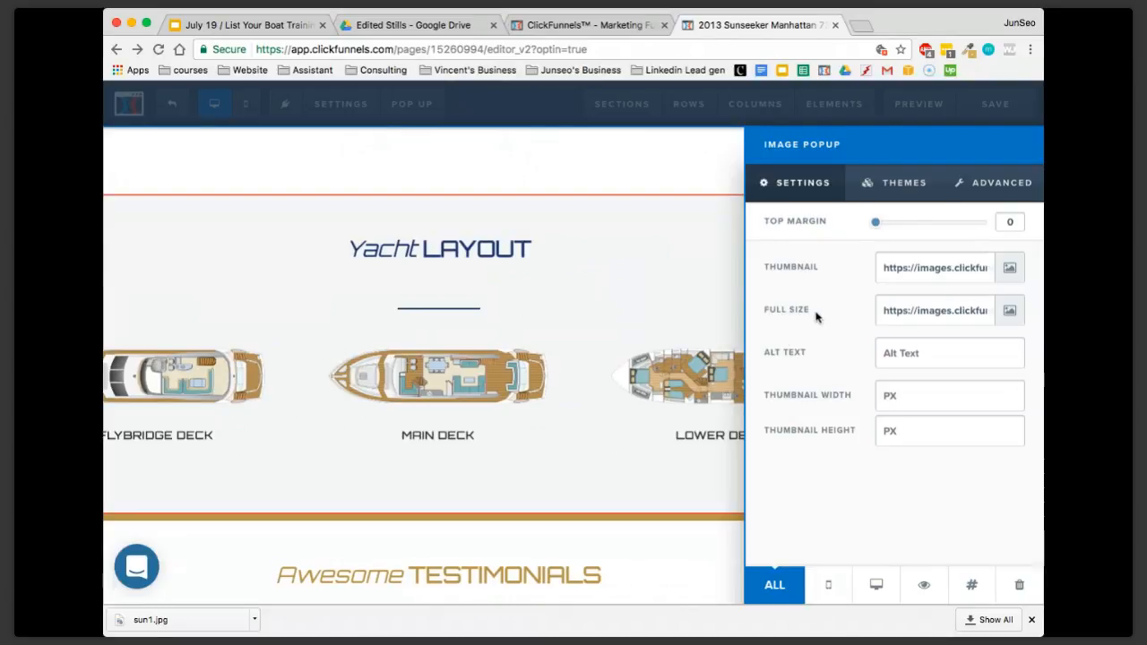
pyautogui.click(687, 322)
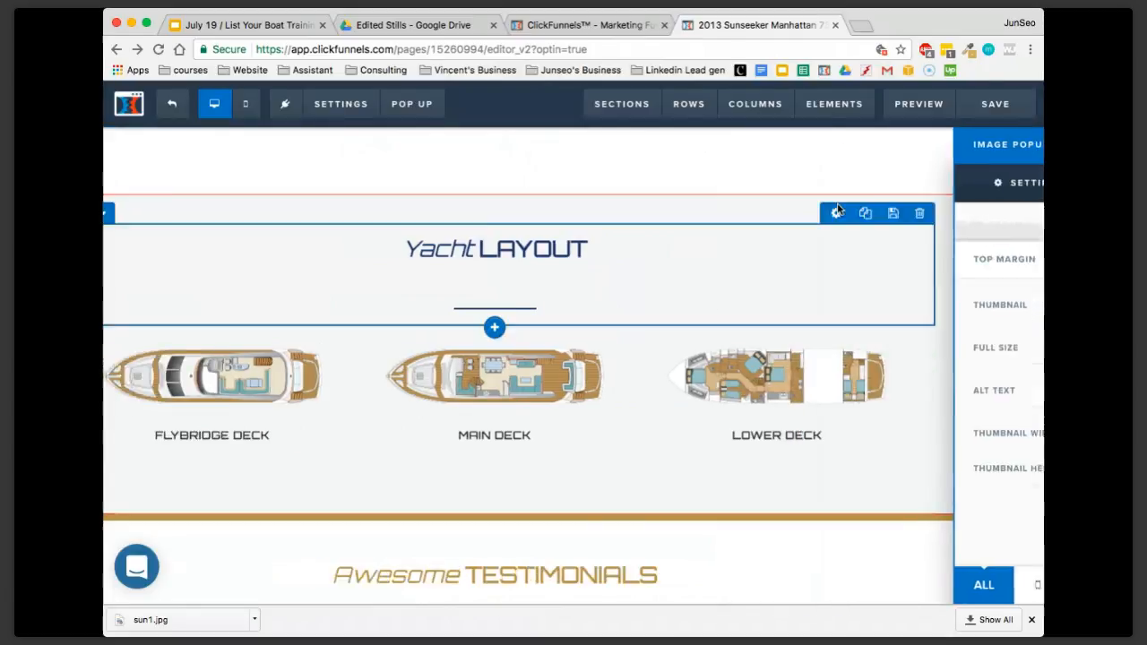
# Preview the page and look through the opt-in form, highlights and specifications down to the Yacht Layout section
pyautogui.click(930, 117)
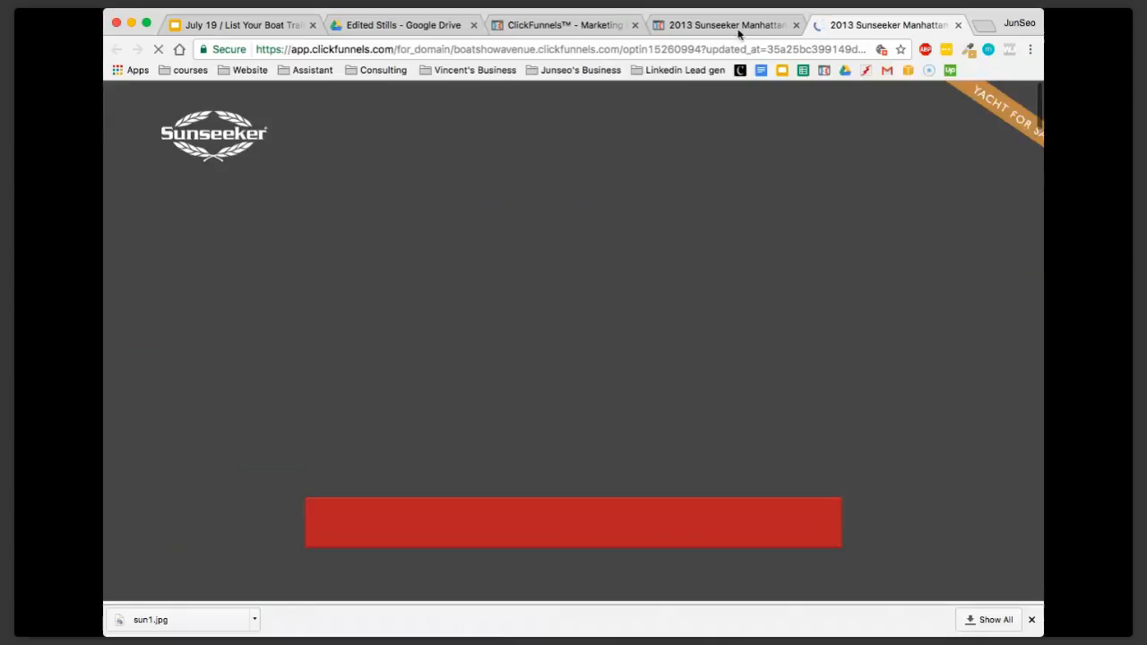
pyautogui.click(739, 29)
pyautogui.click(897, 27)
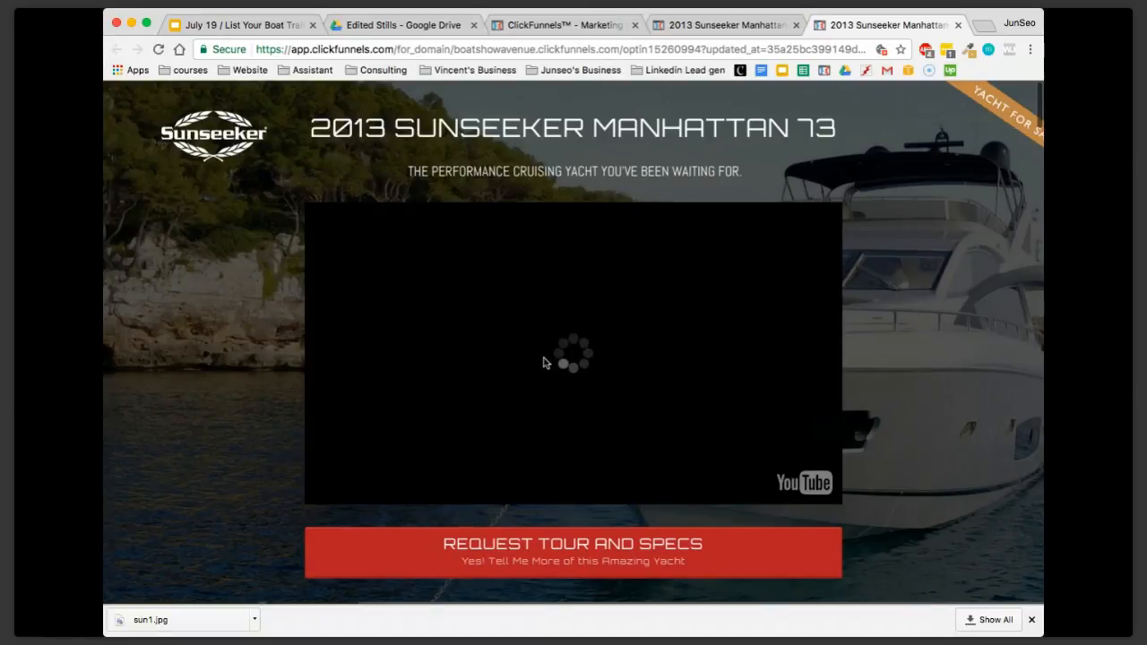
pyautogui.scroll(-6, 553, 392)
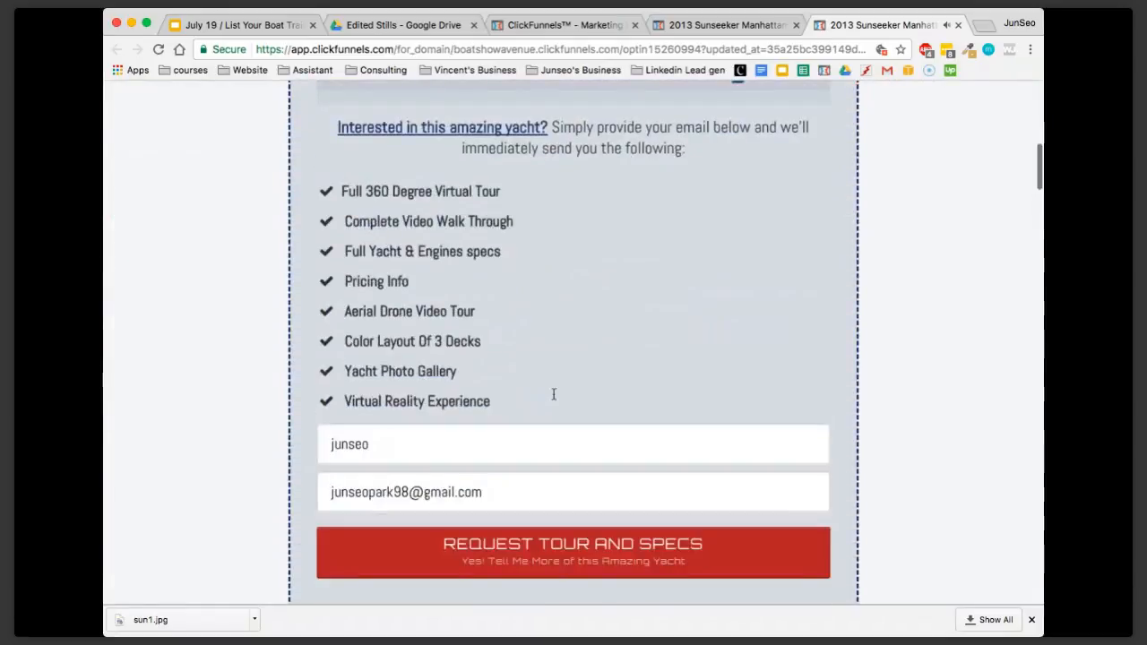
pyautogui.scroll(-15, 552, 392)
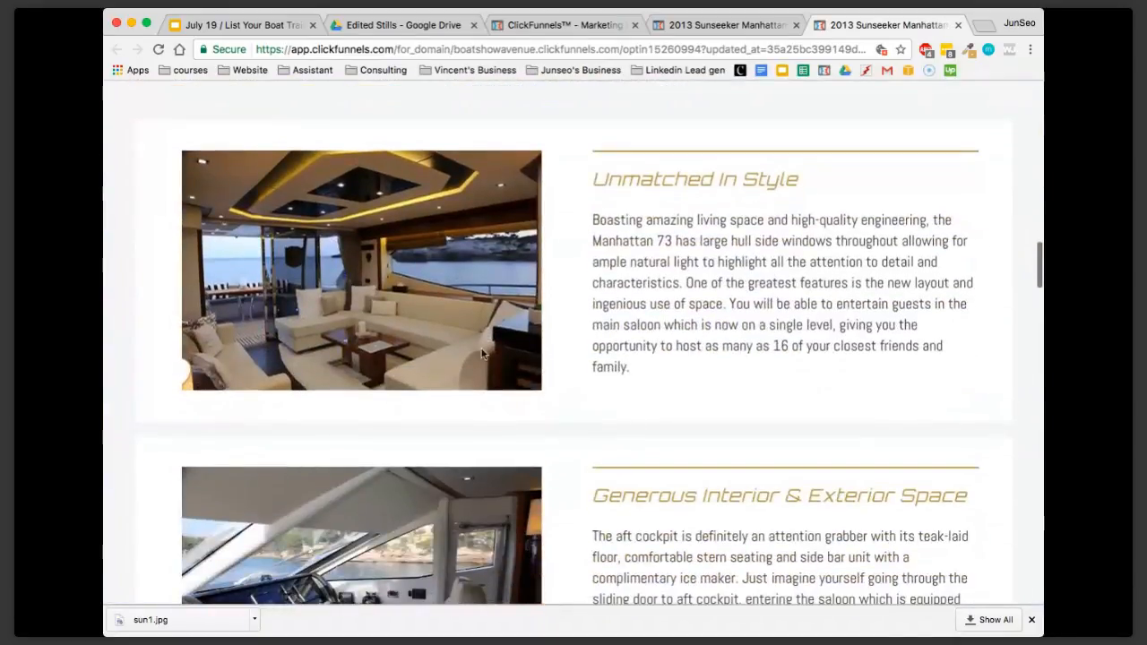
pyautogui.scroll(5, 533, 209)
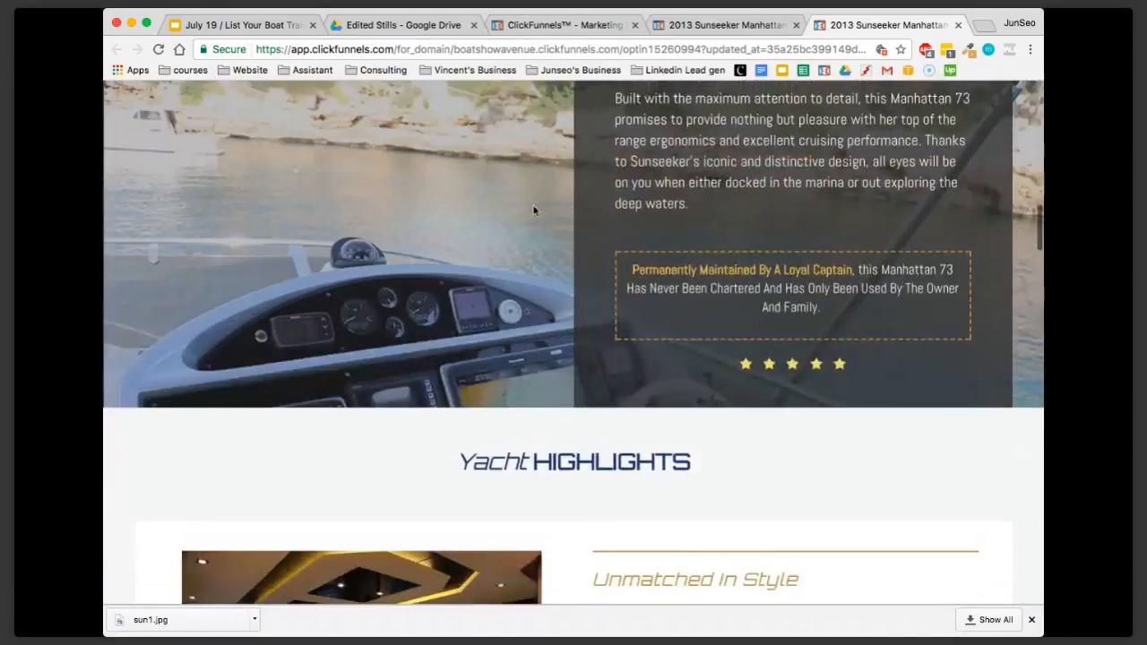
pyautogui.click(712, 25)
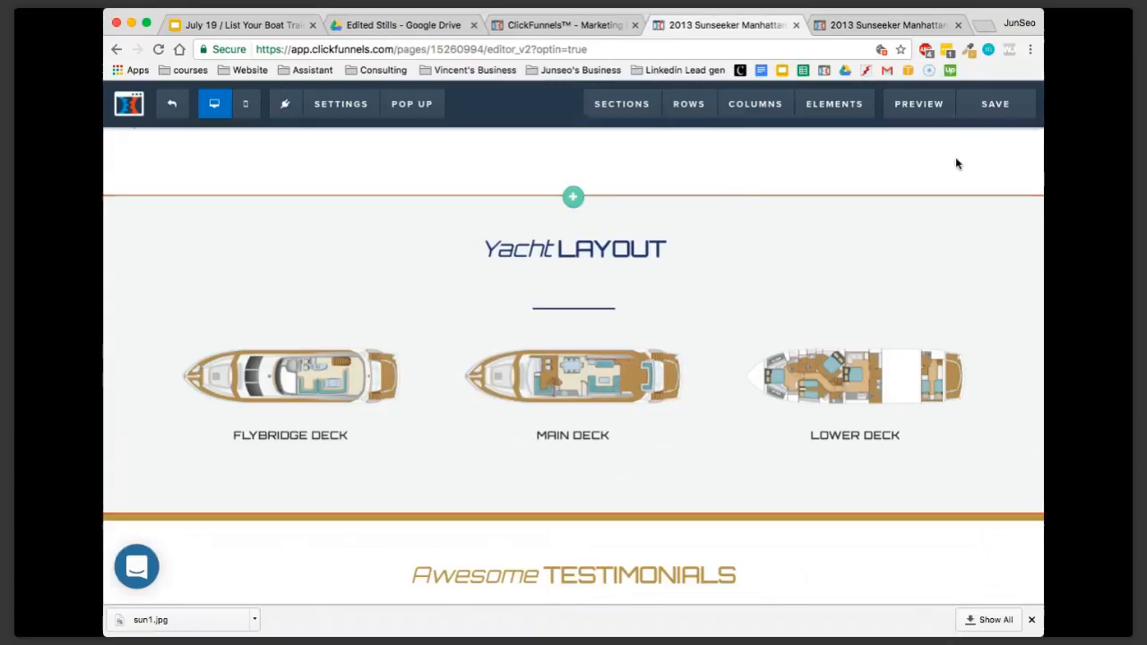
pyautogui.click(882, 25)
pyautogui.scroll(-4, 643, 351)
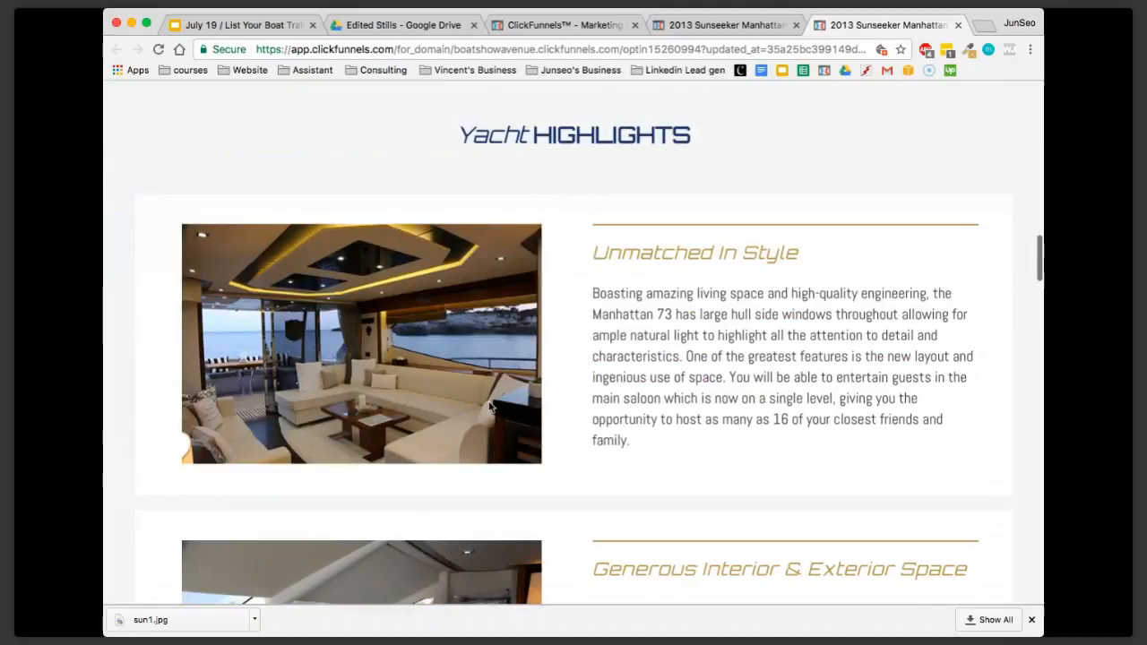
pyautogui.scroll(-20, 487, 407)
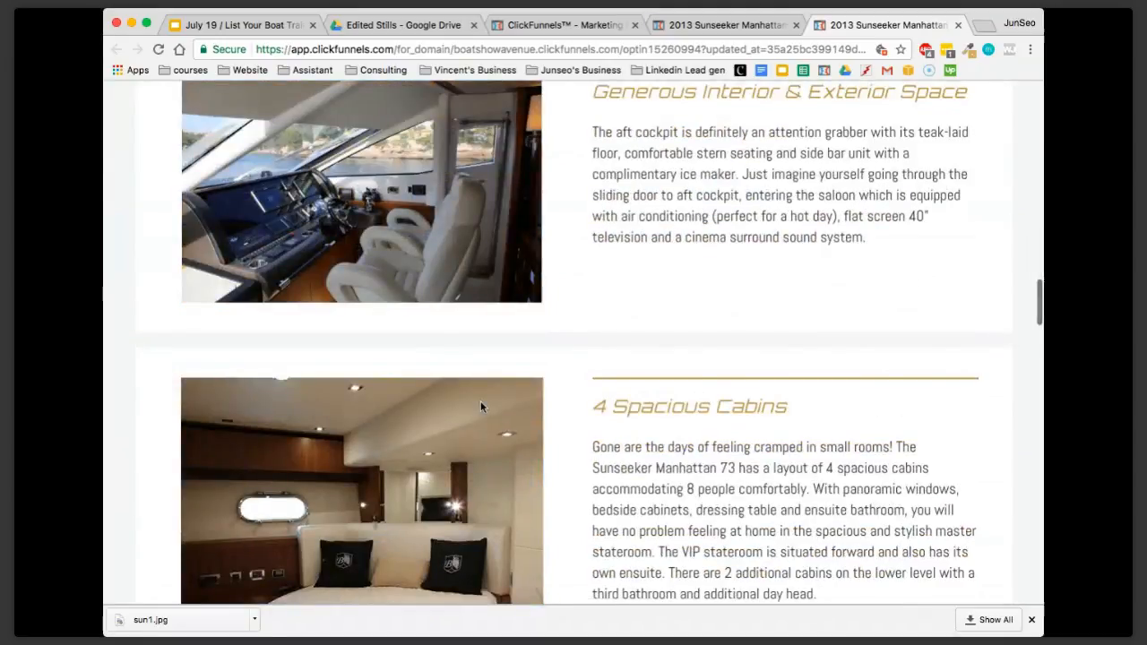
pyautogui.scroll(-10, 480, 408)
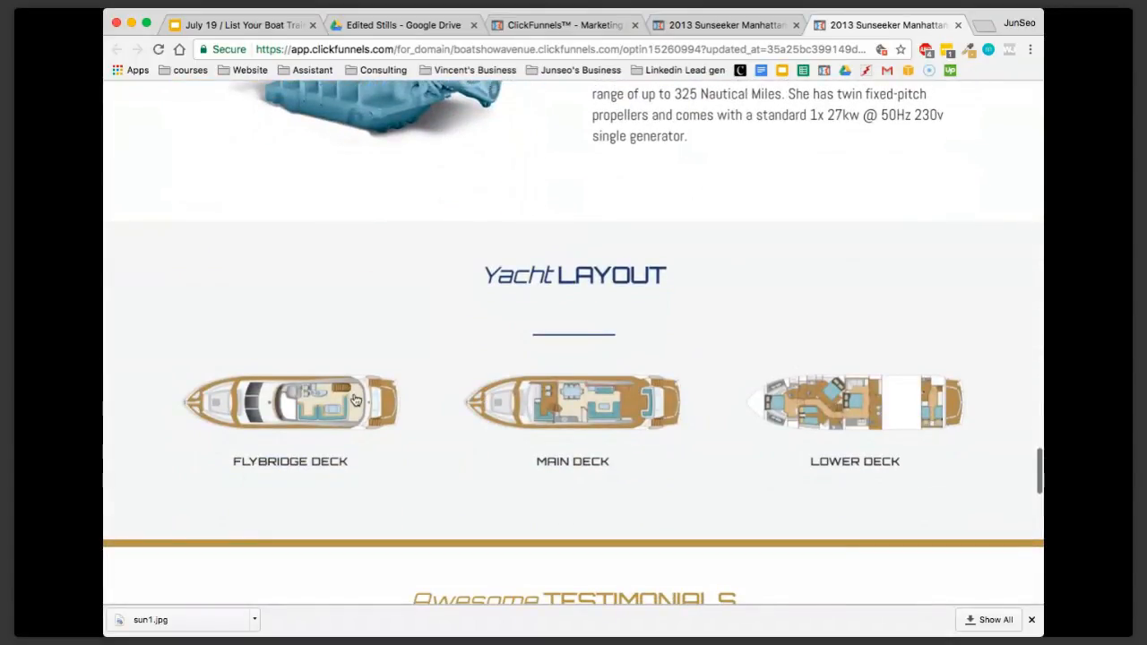
# View the enlarged Flybridge Deck plan in the preview, then close the popup and the preview page
pyautogui.moveTo(170, 356); pyautogui.dragTo(411, 437)
pyautogui.click(327, 387)
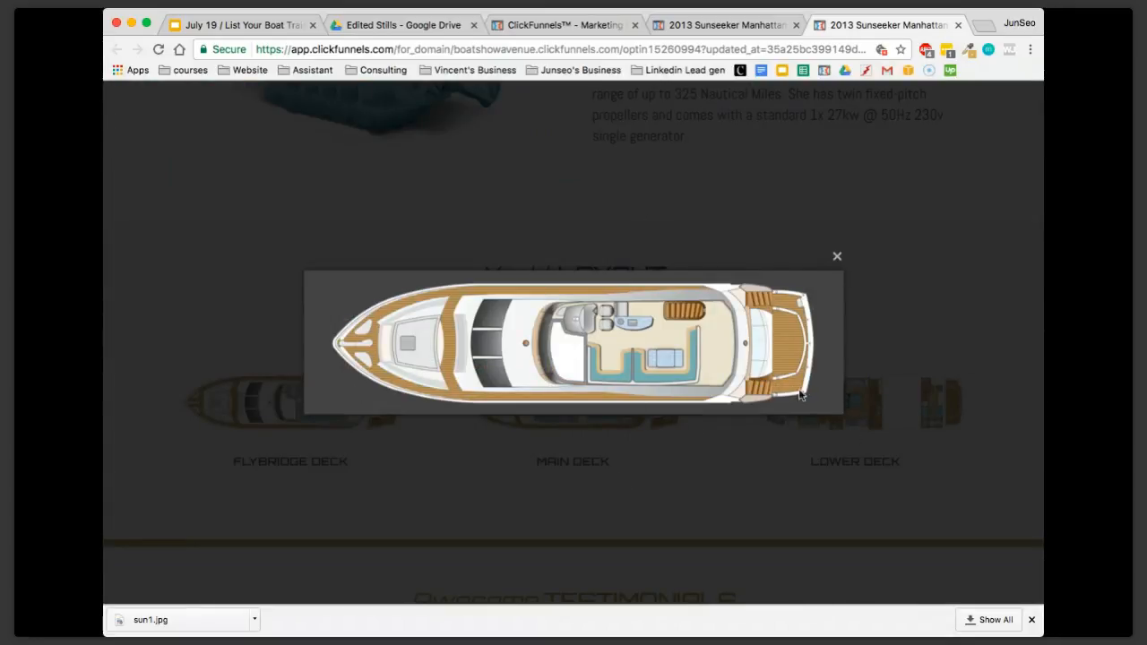
pyautogui.click(838, 258)
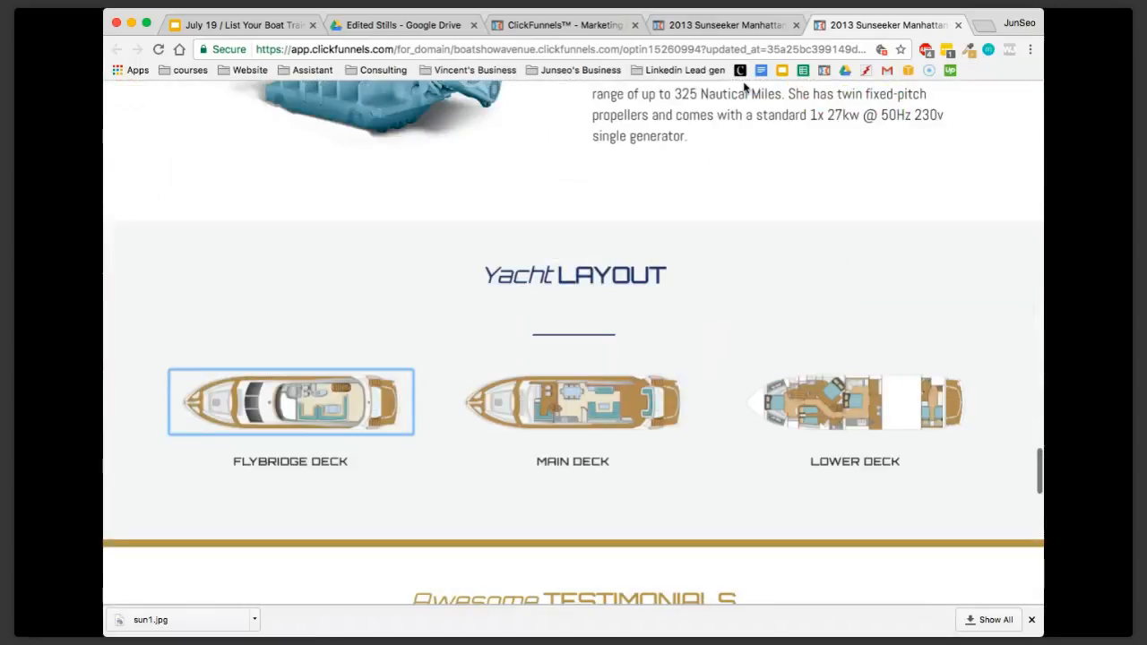
pyautogui.click(726, 25)
pyautogui.click(958, 25)
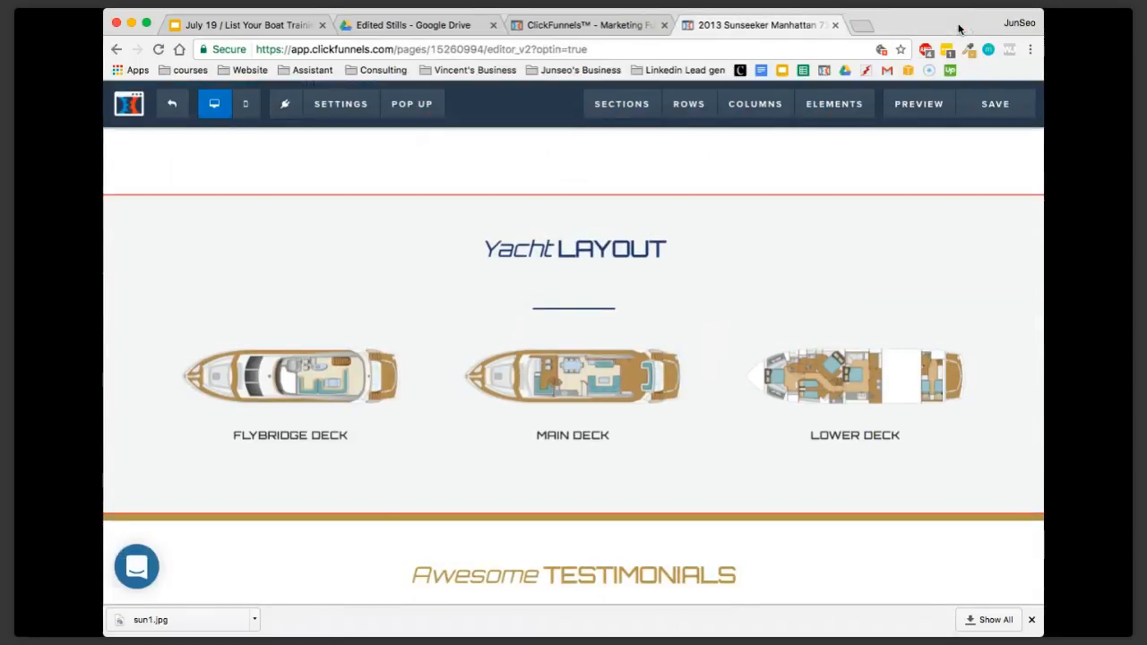
# Look up the layout images in the Floor Plans folder of Data Room Sunseeker Manhattan 73 on Google Drive, then return to the ClickFunnels editor
pyautogui.moveTo(364, 376)
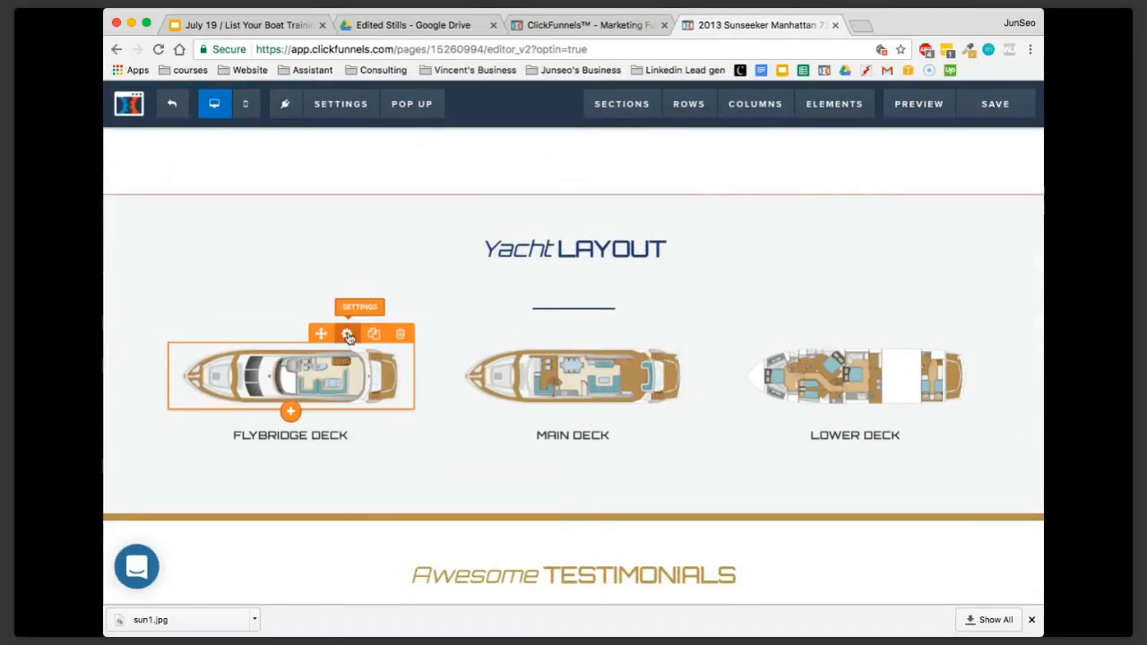
pyautogui.click(407, 25)
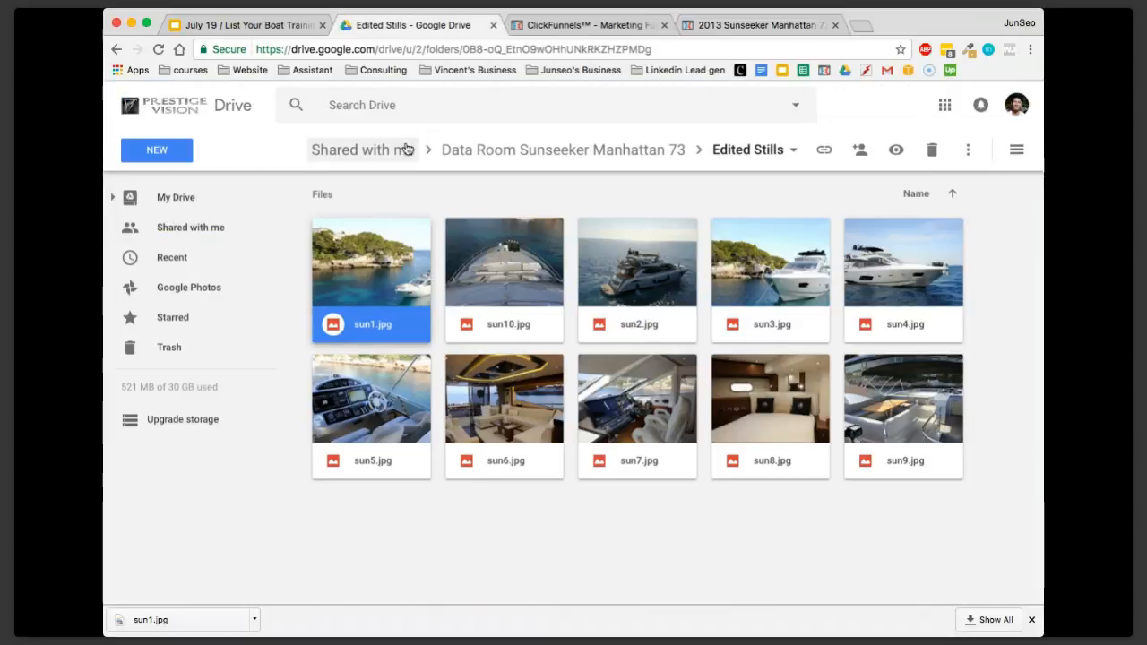
pyautogui.click(448, 150)
pyautogui.doubleClick(502, 237)
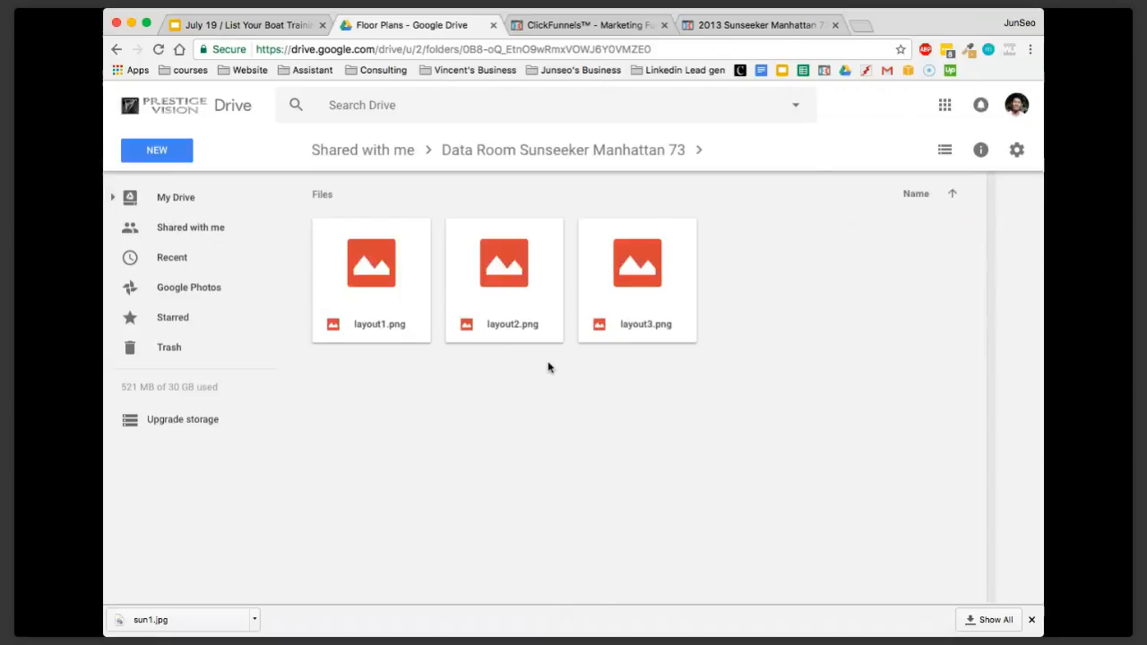
pyautogui.click(776, 30)
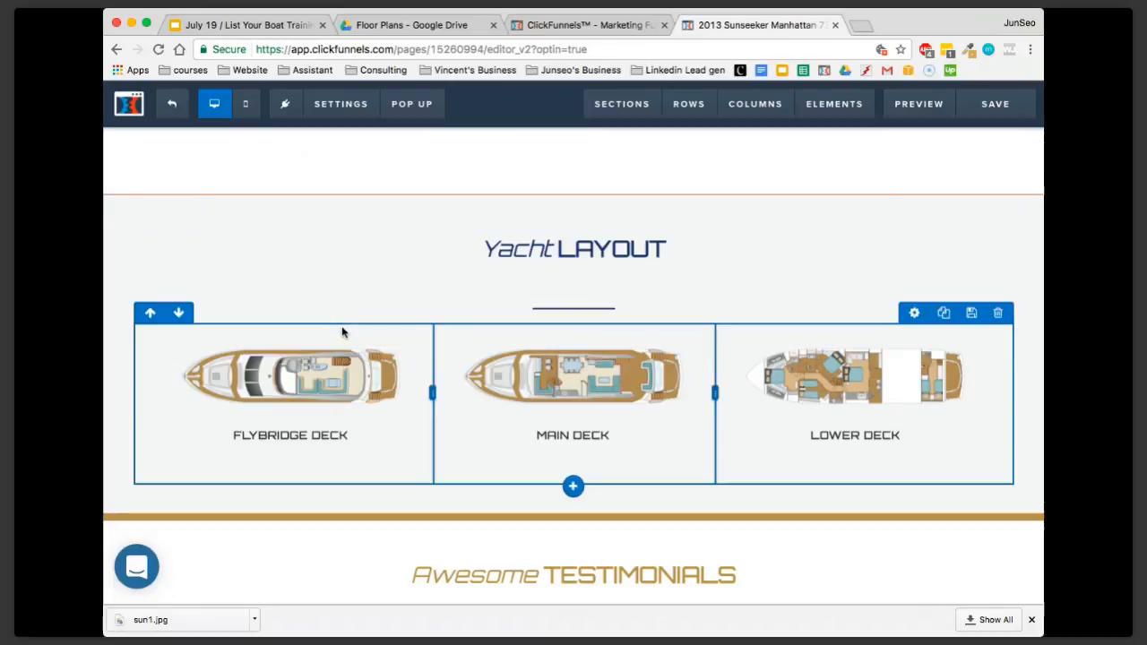
# Open the image library for the Flybridge Deck thumbnail and filter the uploaded images by "plan"
pyautogui.click(348, 335)
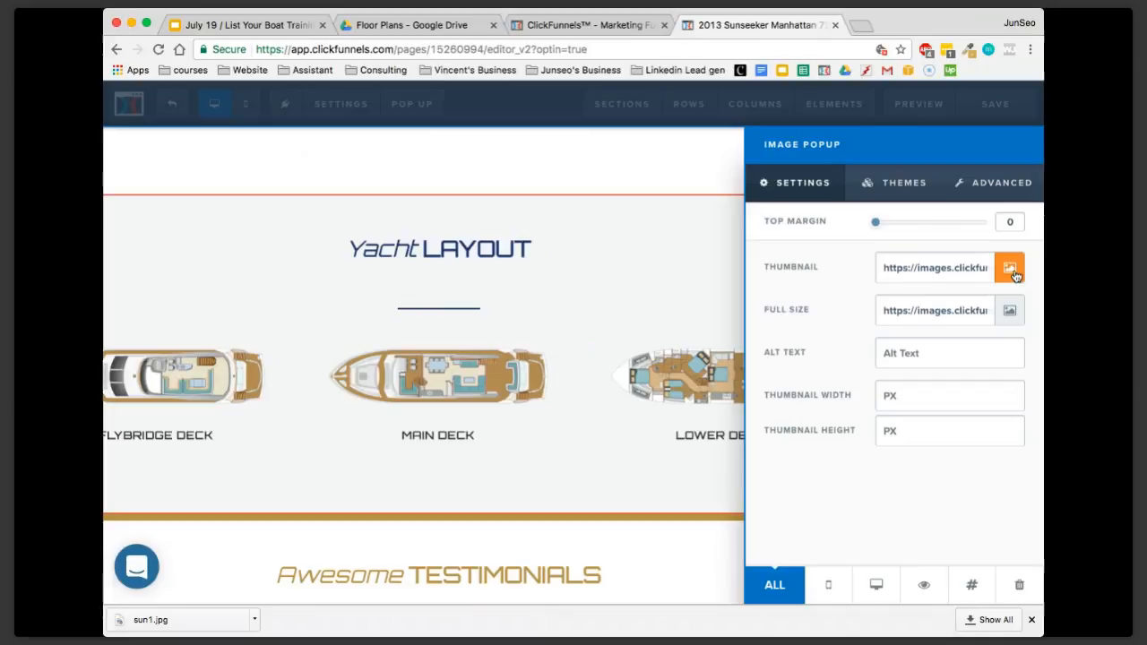
pyautogui.click(1012, 271)
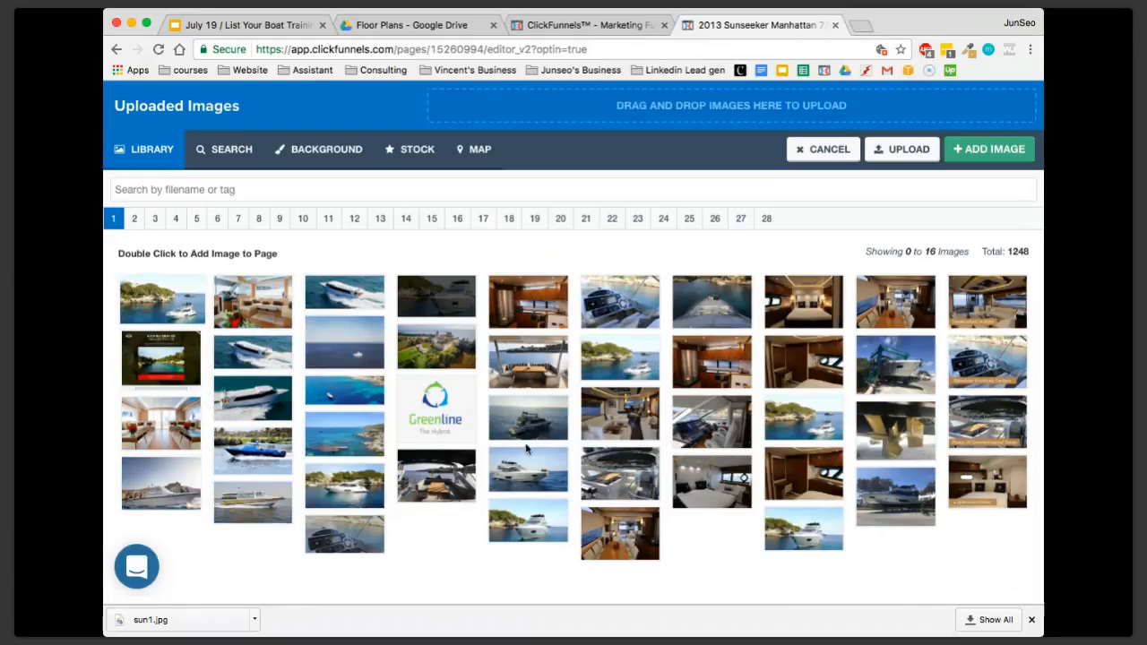
pyautogui.click(135, 224)
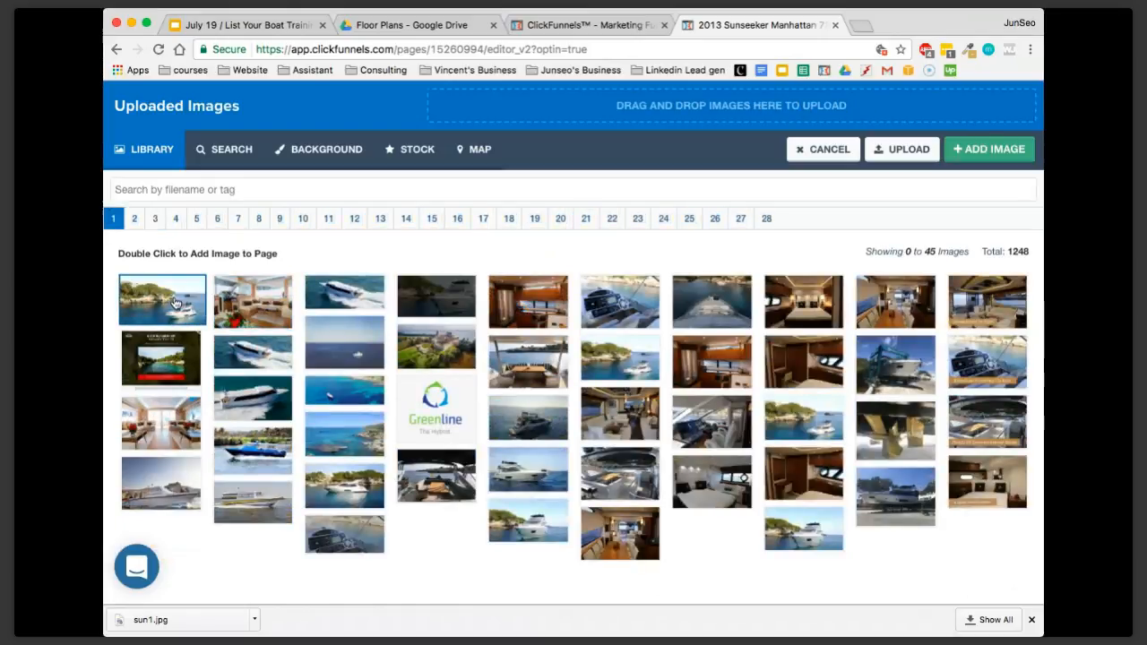
pyautogui.click(243, 190)
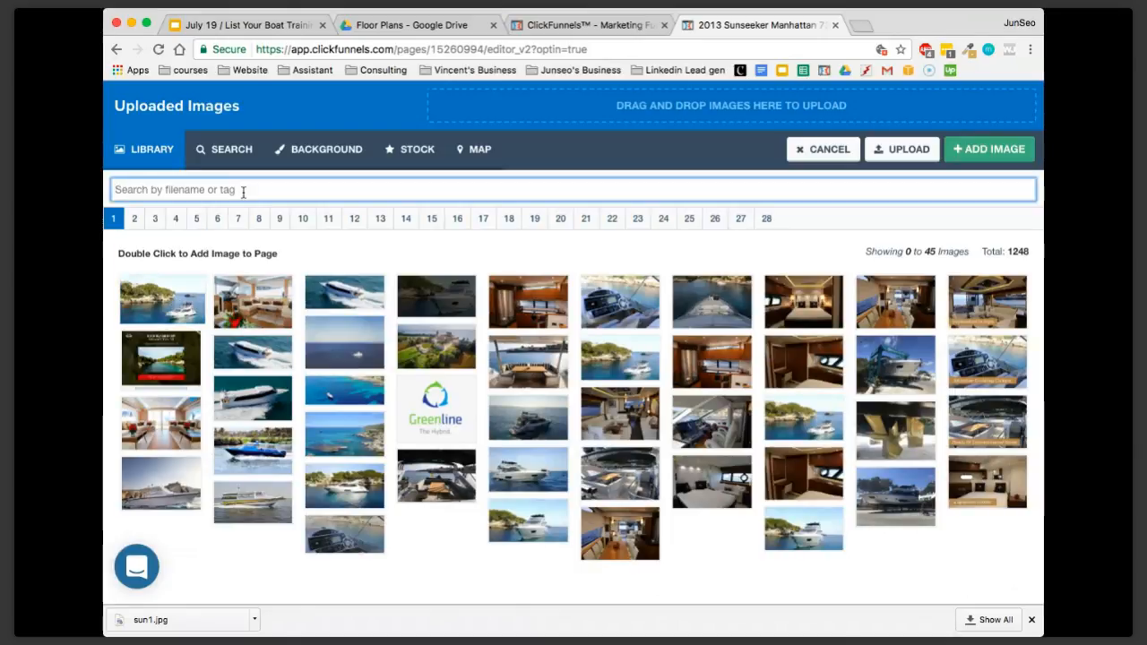
pyautogui.write('F')
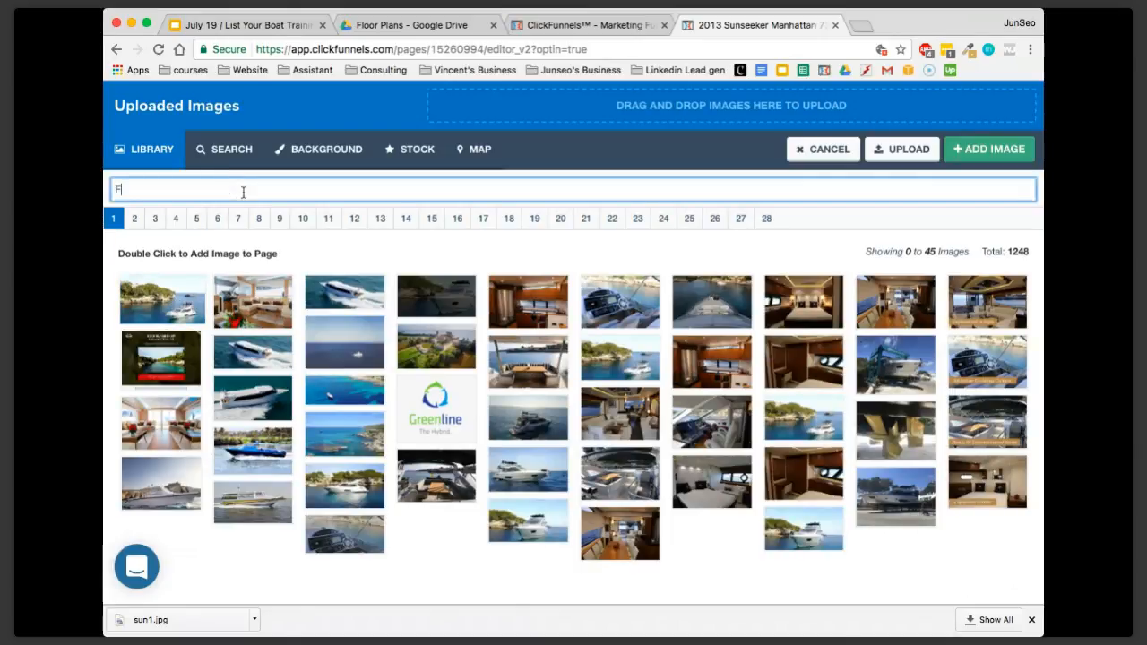
pyautogui.write('Loor plan')
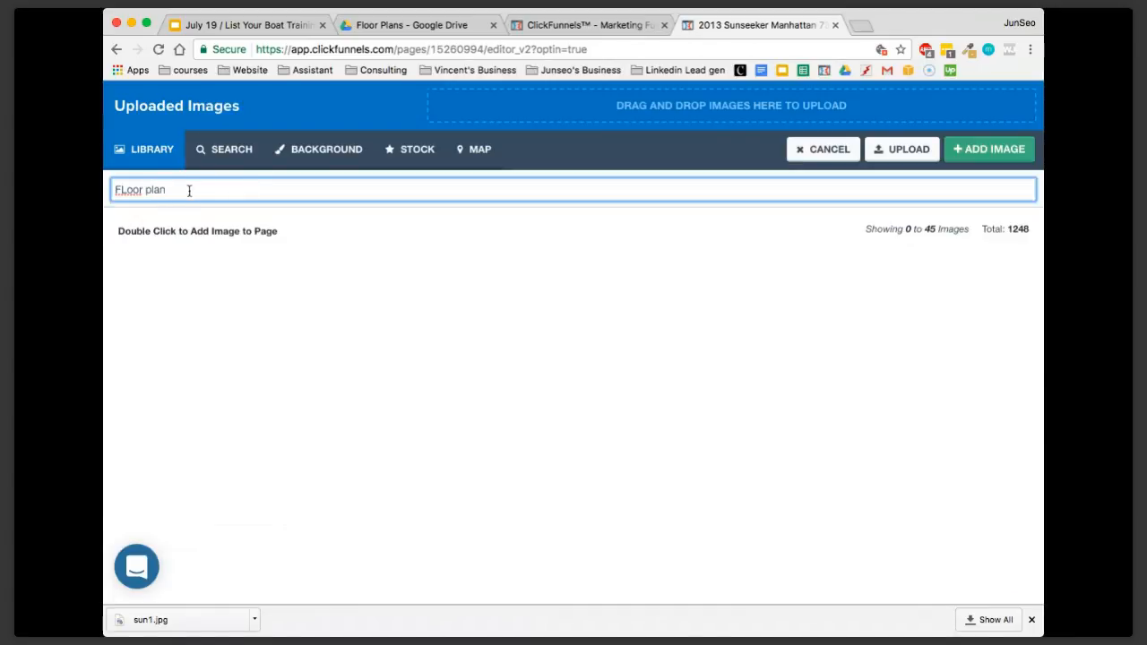
pyautogui.doubleClick(127, 190)
pyautogui.press('BackSpace')
pyautogui.press('Delete')
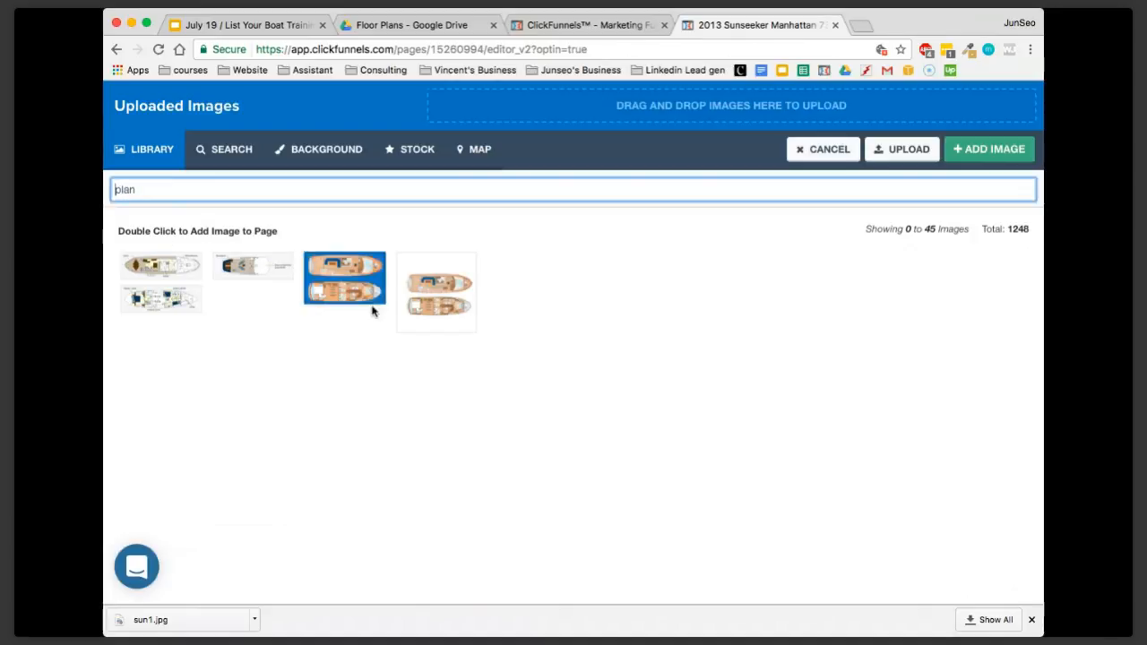
# Set the Flybridge Deck thumbnail to the first floor plan image in the filtered library and close the image settings
pyautogui.click(162, 273)
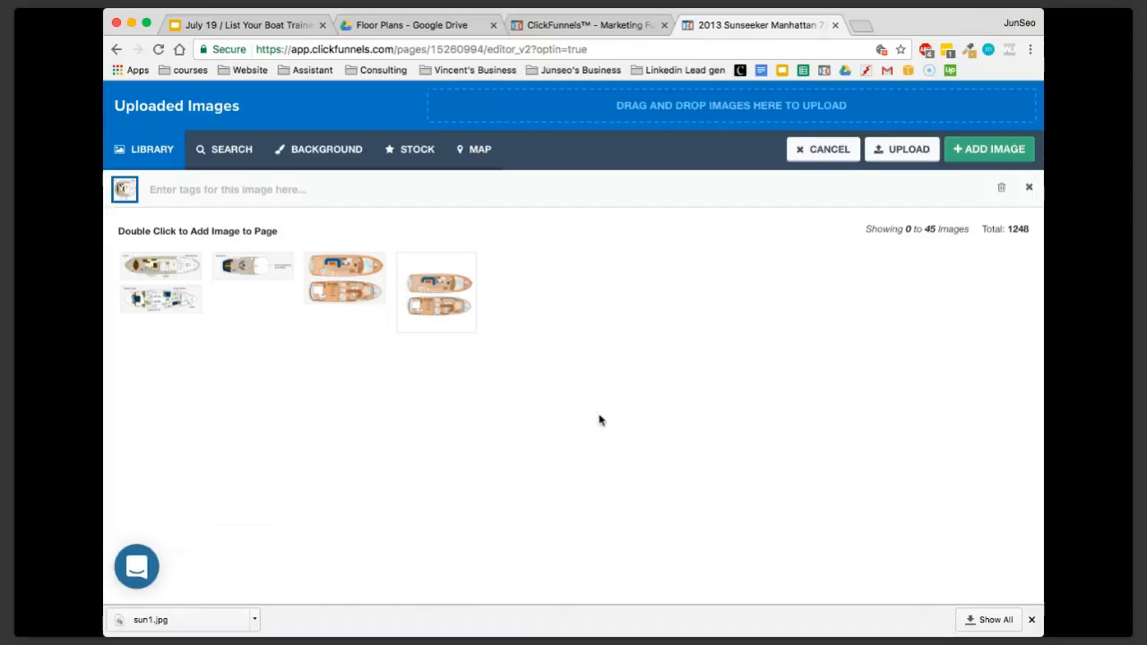
pyautogui.click(989, 148)
pyautogui.click(514, 424)
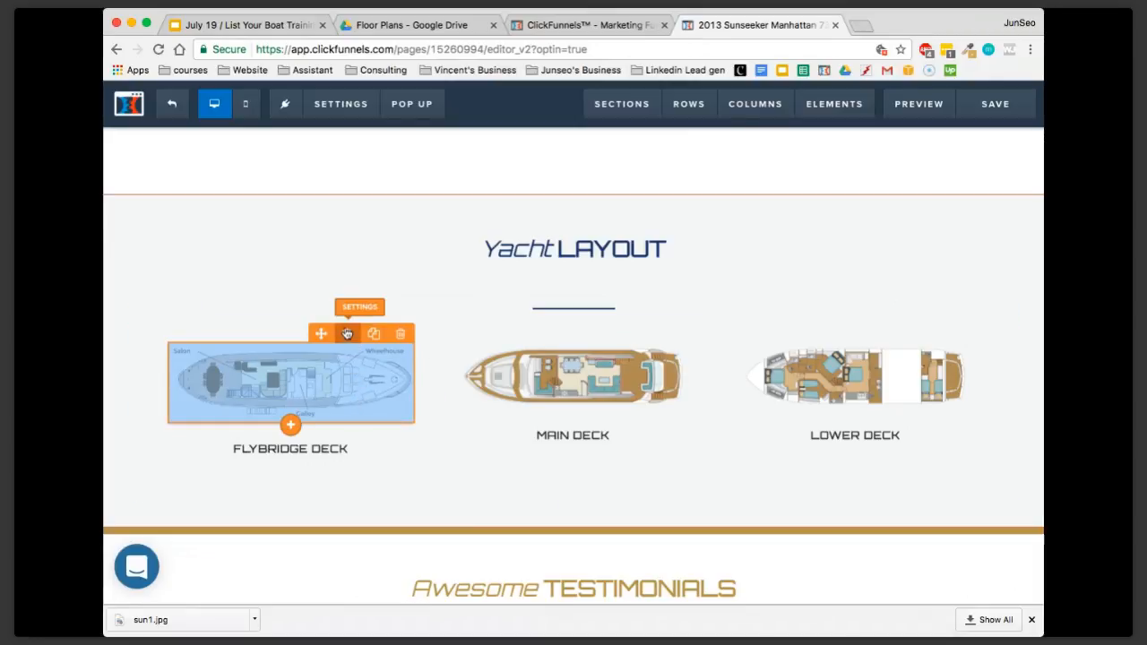
# Open the image library for the Flybridge Deck popup's full-size image and search the uploaded images for "floor p"
pyautogui.click(345, 333)
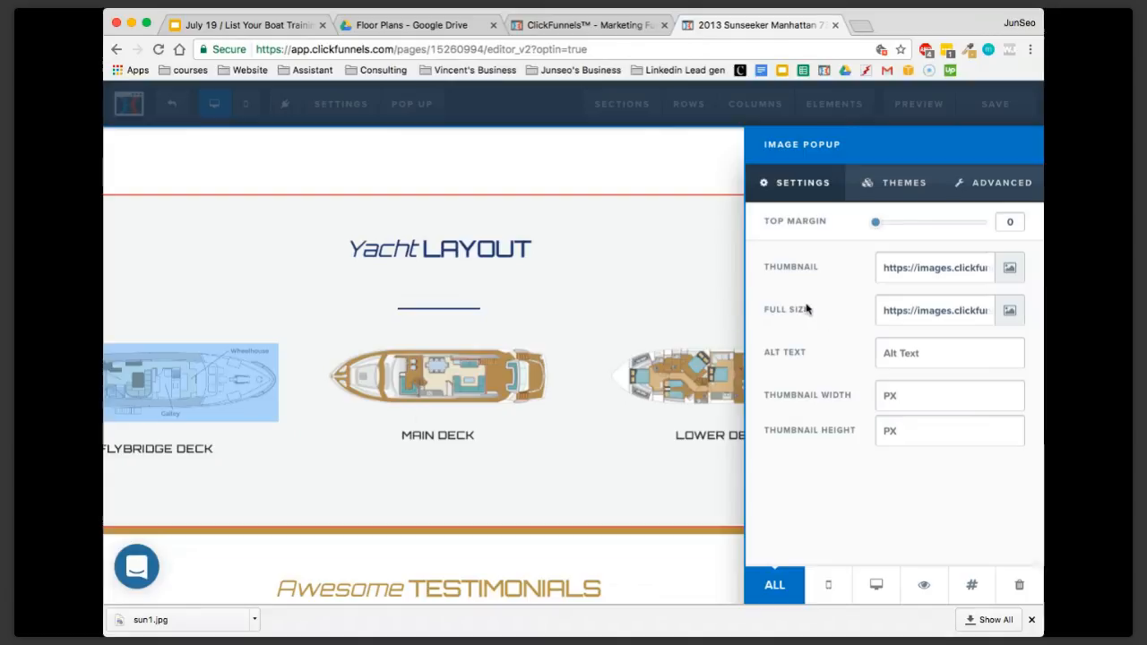
pyautogui.click(1009, 310)
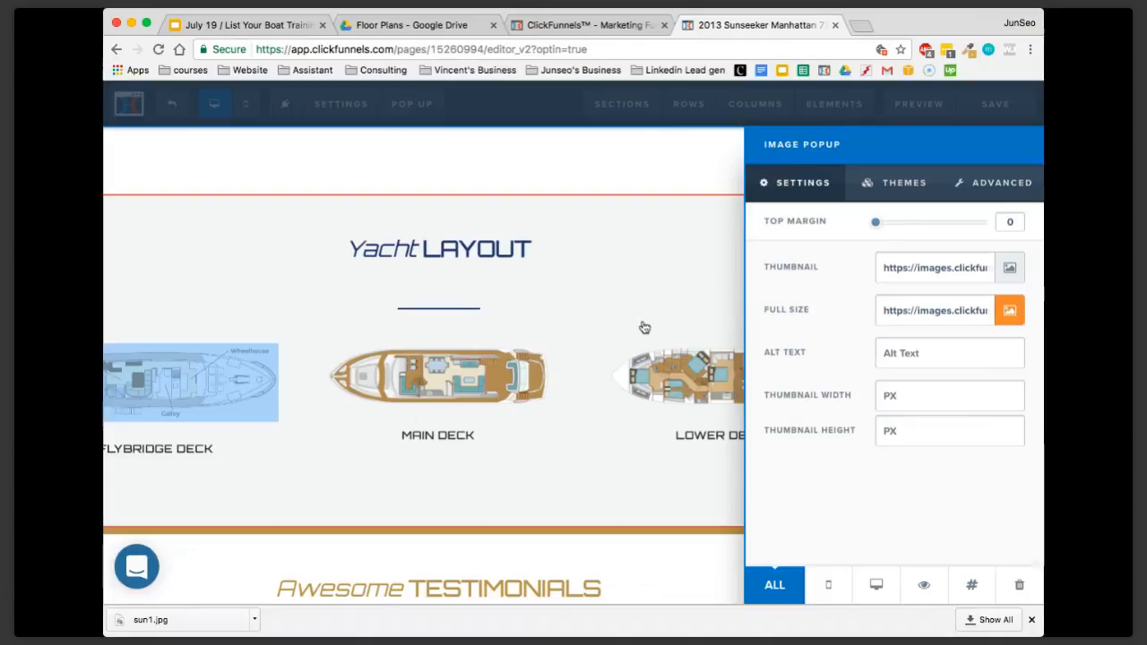
pyautogui.click(236, 194)
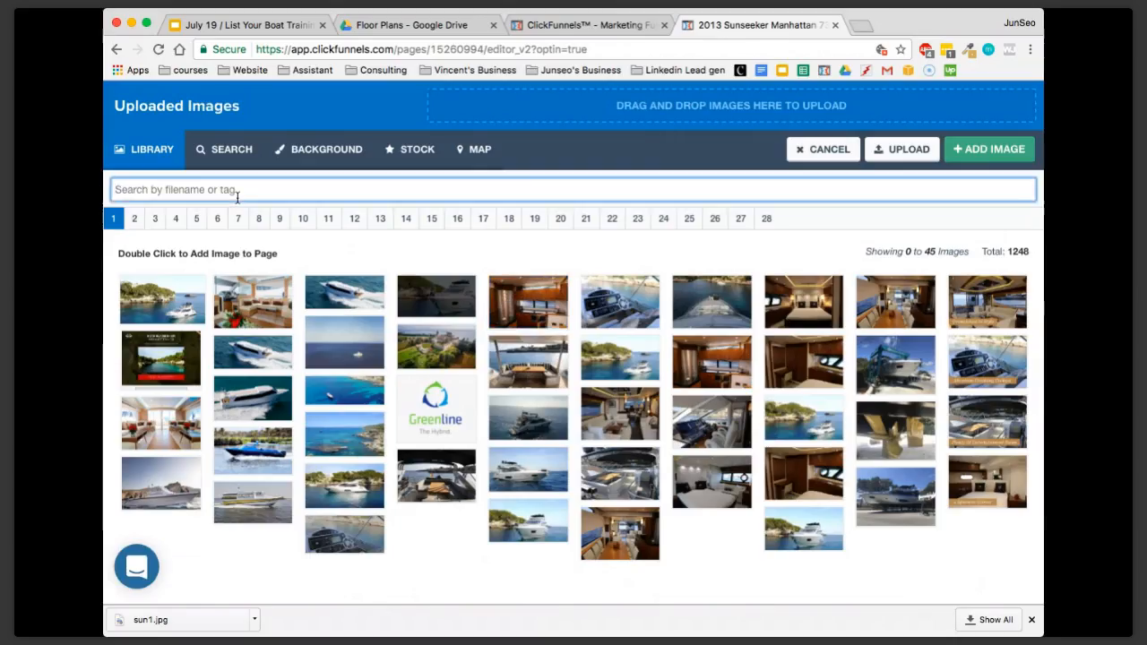
pyautogui.write('f')
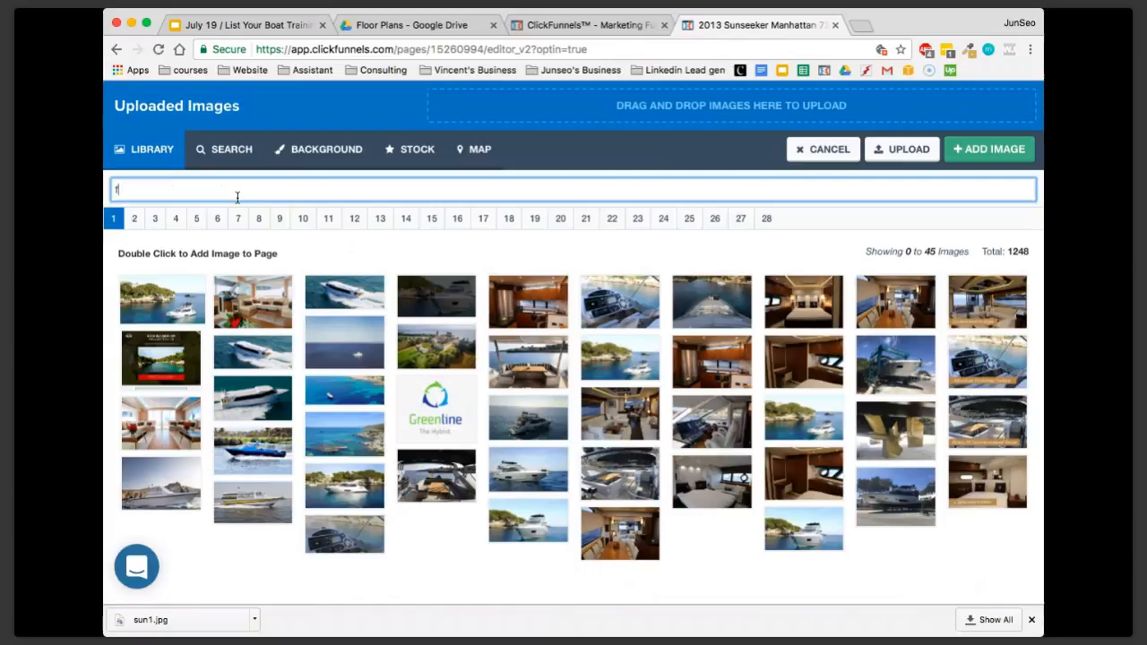
pyautogui.write('loor')
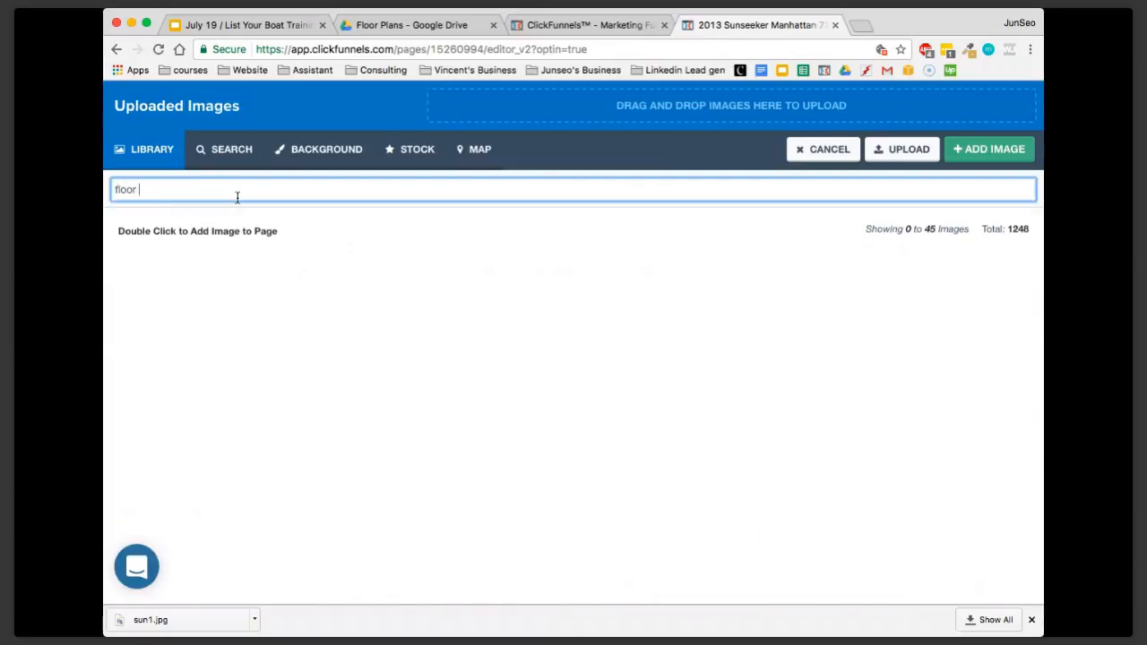
pyautogui.write(' plan')
# Clear the search text, set the Flybridge Deck's full-size image to the first floor plan in the library, and close the image settings
pyautogui.moveTo(138, 190); pyautogui.dragTo(107, 190)
pyautogui.press('BackSpace')
pyautogui.click(161, 266)
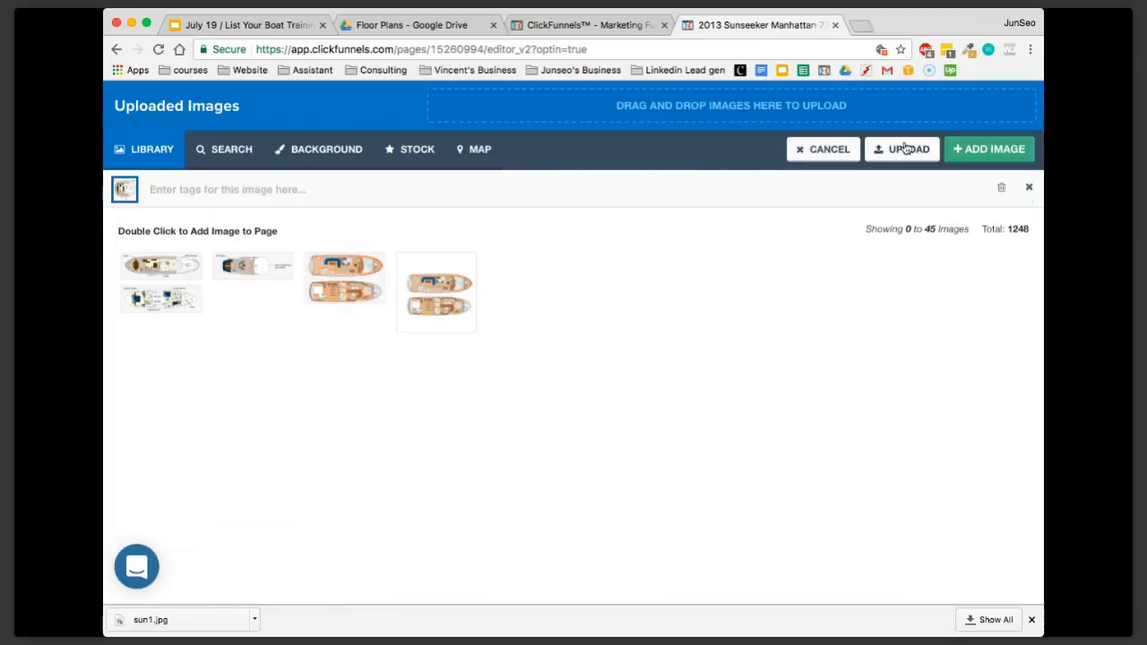
pyautogui.click(970, 150)
pyautogui.click(653, 302)
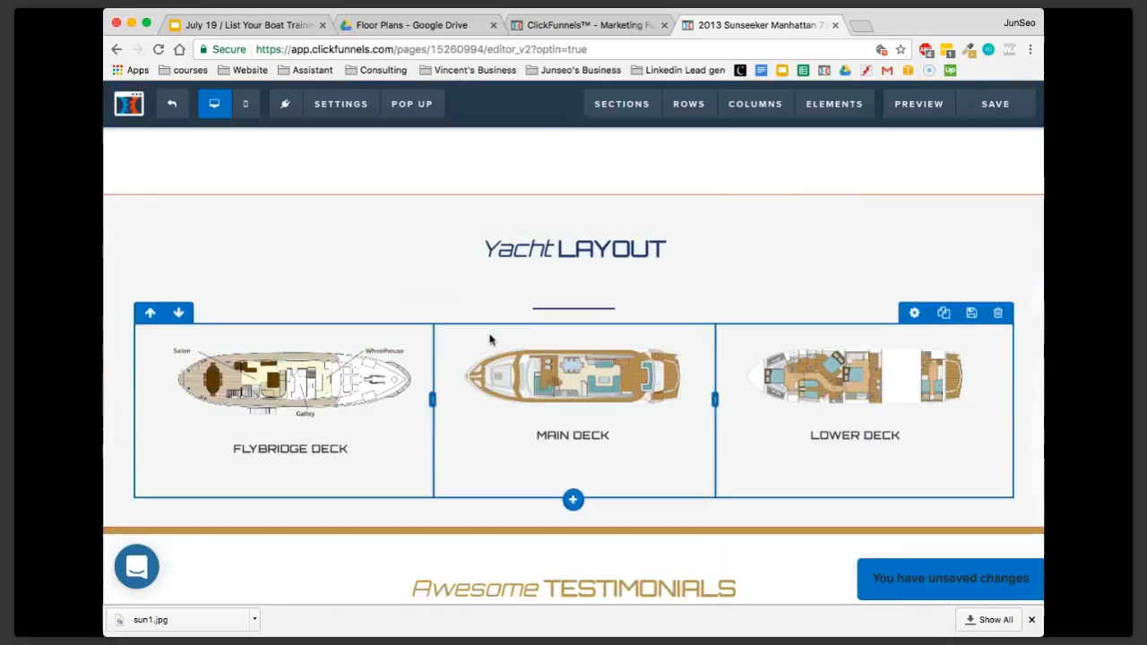
# Review the Yacht Layout deck images and the Awesome Testimonials section on the page
pyautogui.scroll(-1, 457, 341)
pyautogui.moveTo(864, 108)
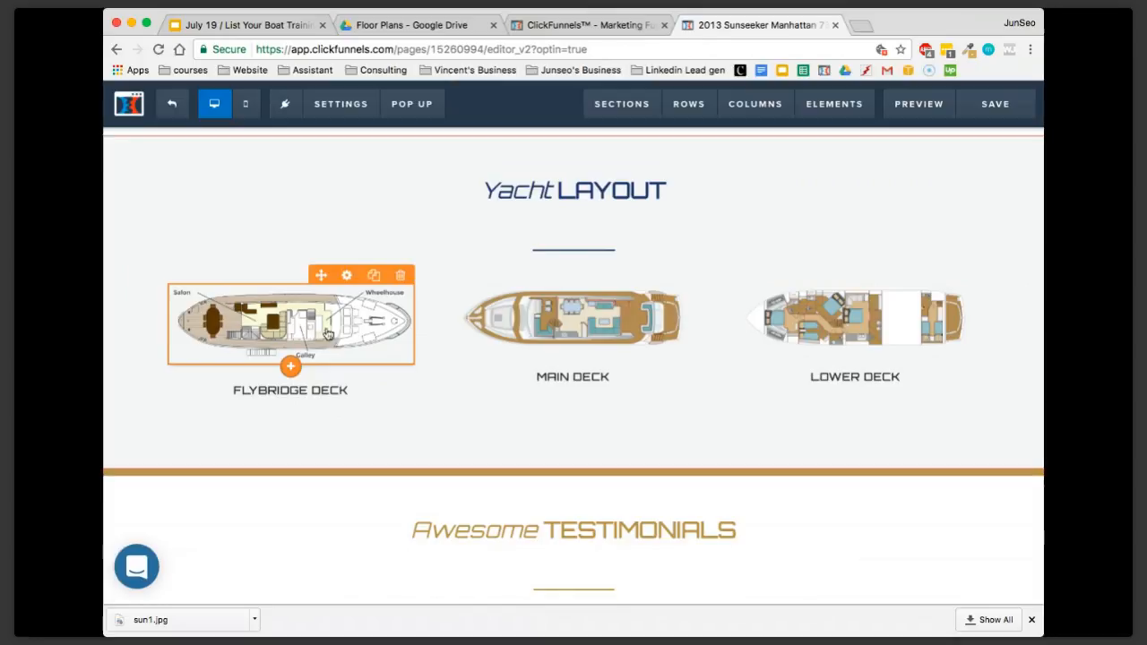
pyautogui.scroll(-5, 448, 351)
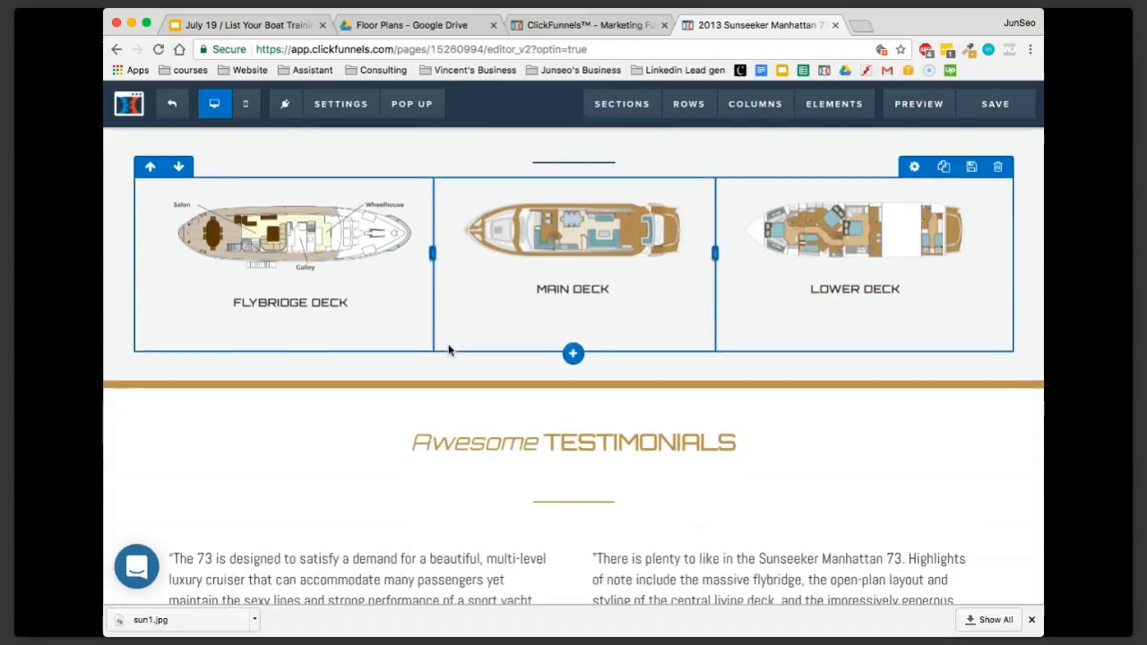
pyautogui.scroll(-2, 449, 350)
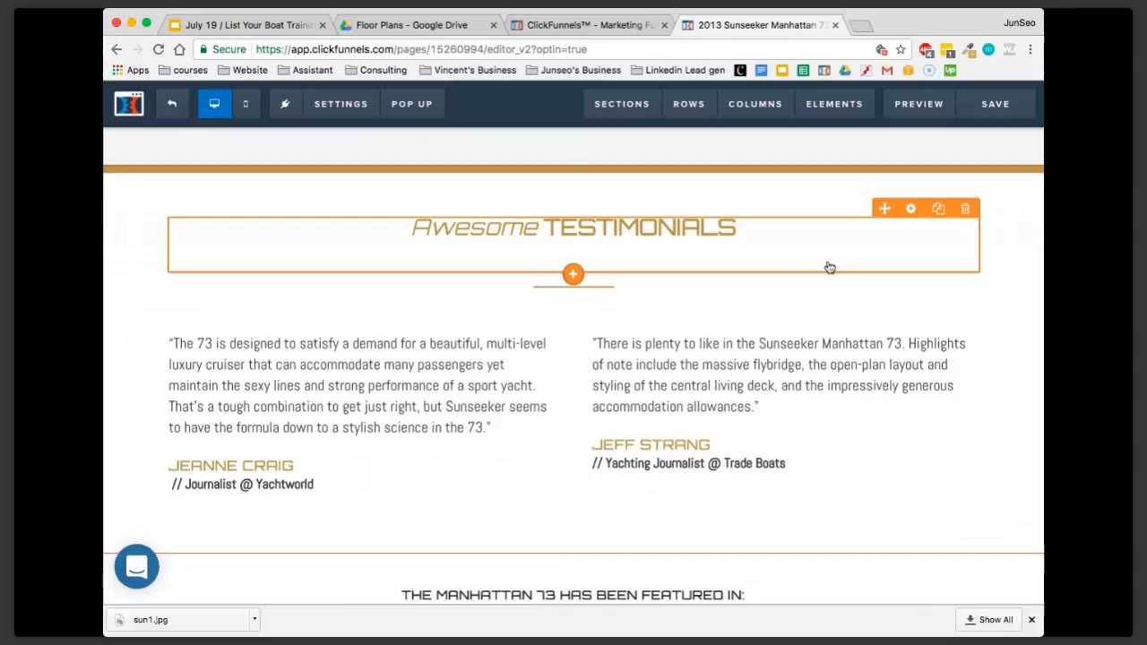
pyautogui.scroll(1, 828, 267)
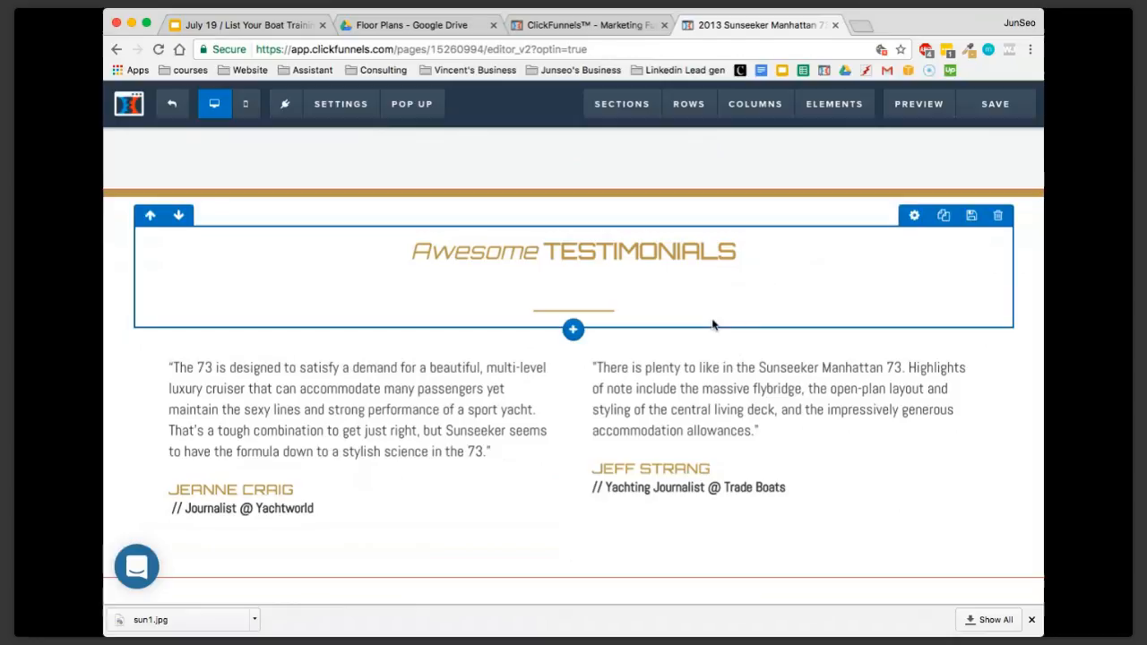
pyautogui.scroll(-1, 766, 352)
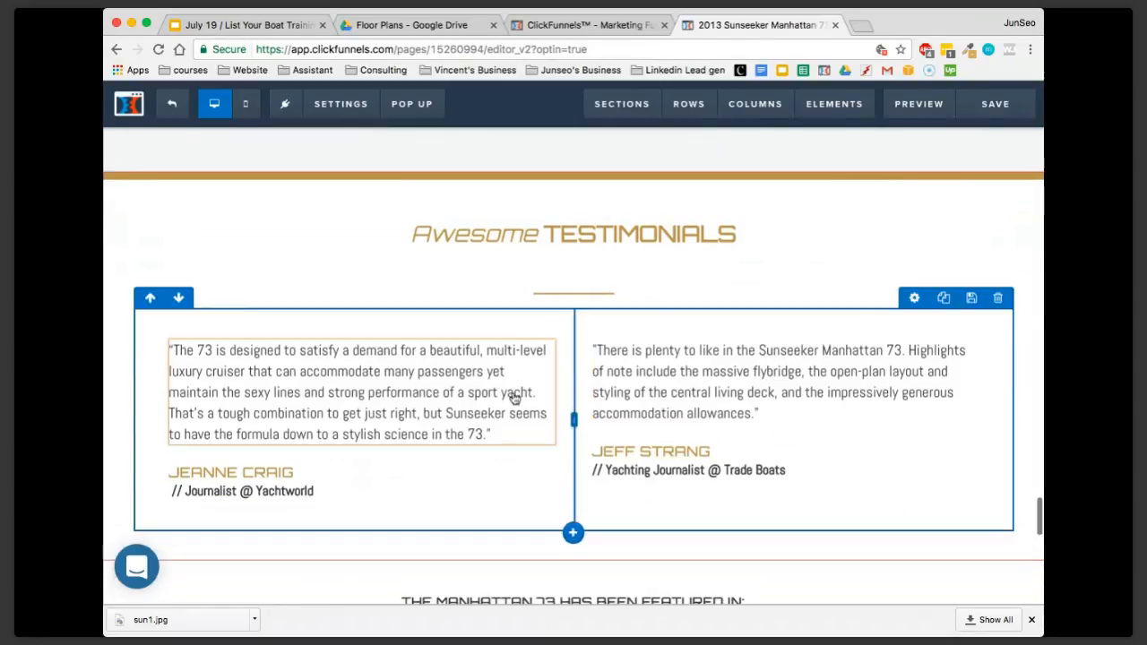
pyautogui.scroll(10, 681, 379)
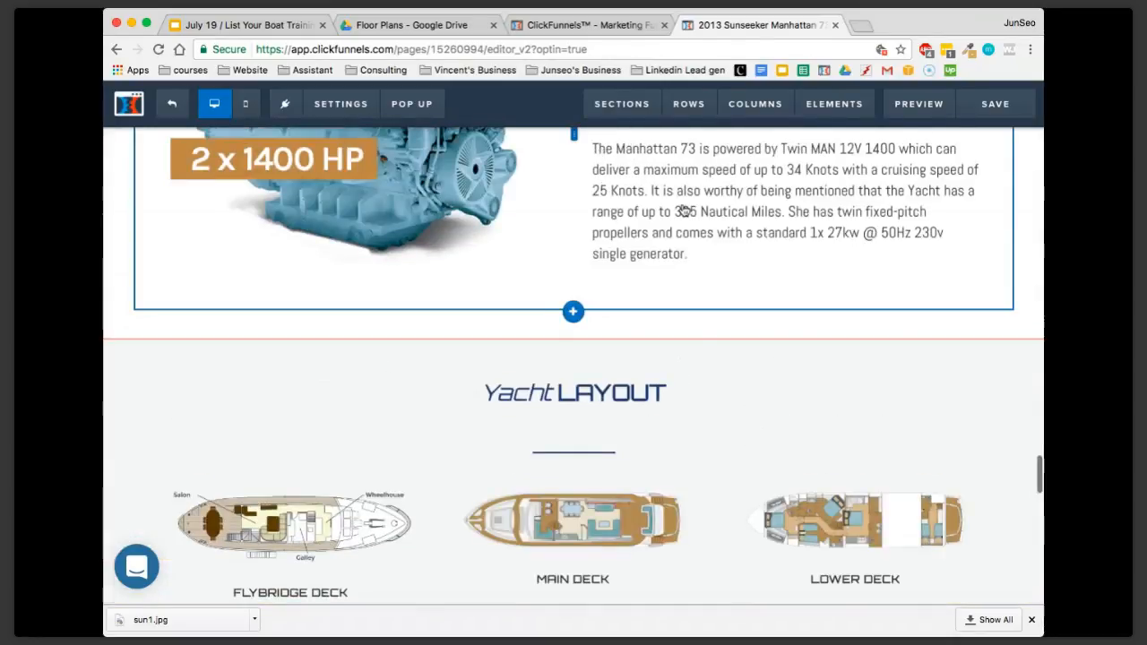
pyautogui.scroll(-6, 683, 358)
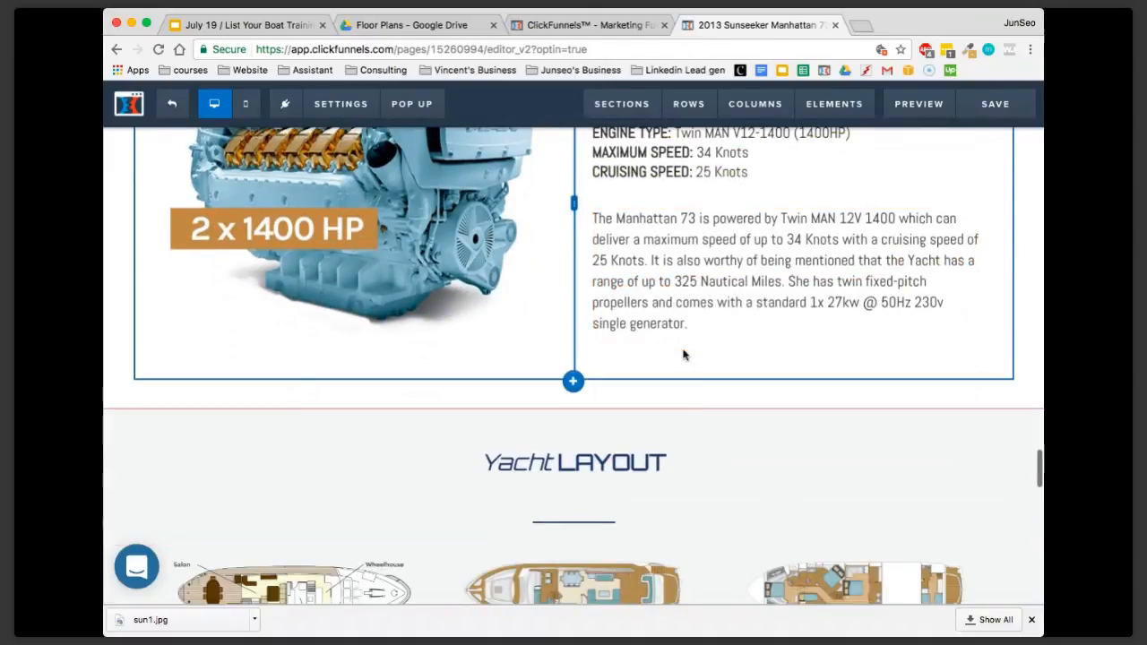
pyautogui.scroll(-5, 685, 357)
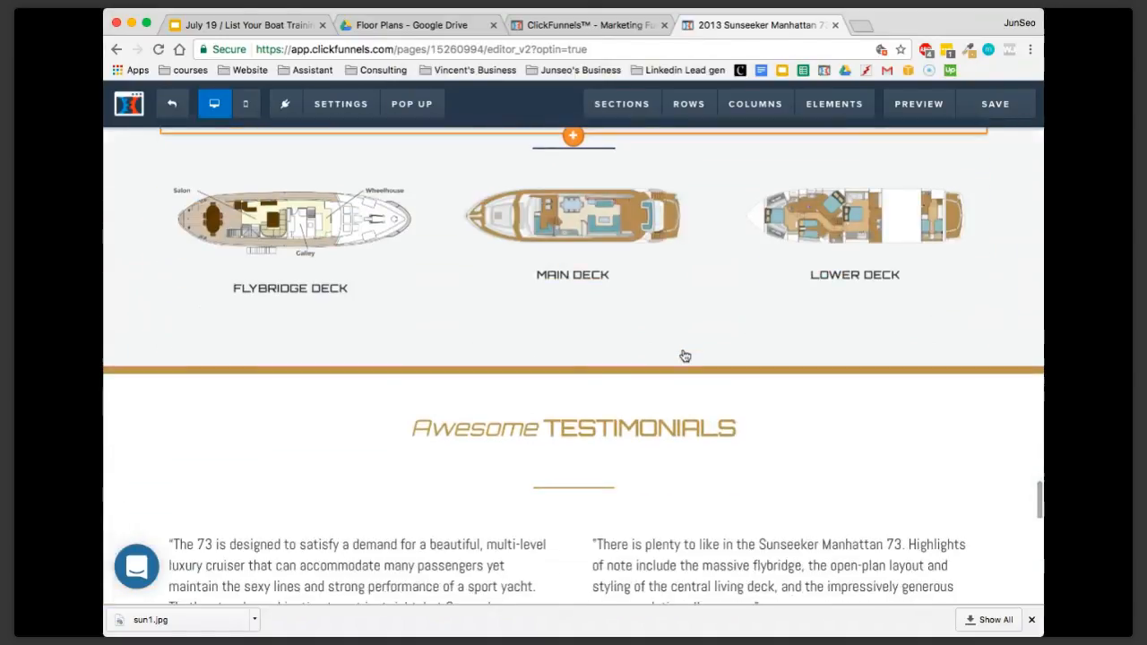
pyautogui.scroll(-1, 665, 413)
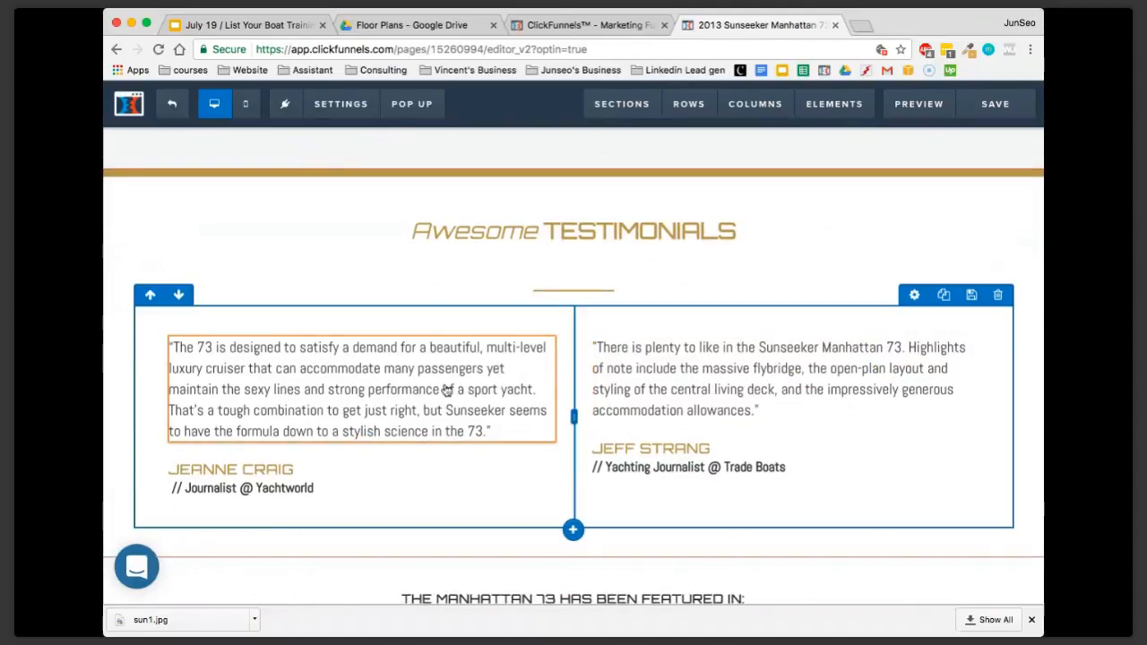
pyautogui.scroll(-1, 730, 421)
pyautogui.scroll(-1, 727, 431)
pyautogui.scroll(2, 635, 454)
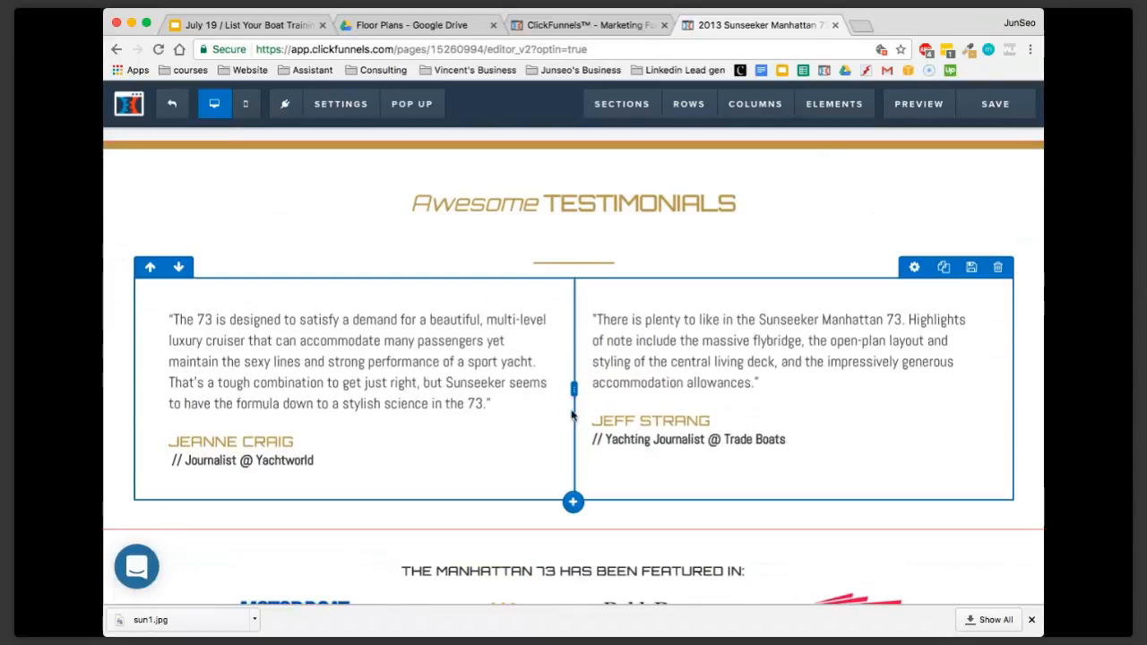
# Highlight the first testimonial's quote text, deselect it, and look at the testimonials and the featured-in logos below
pyautogui.click(492, 349)
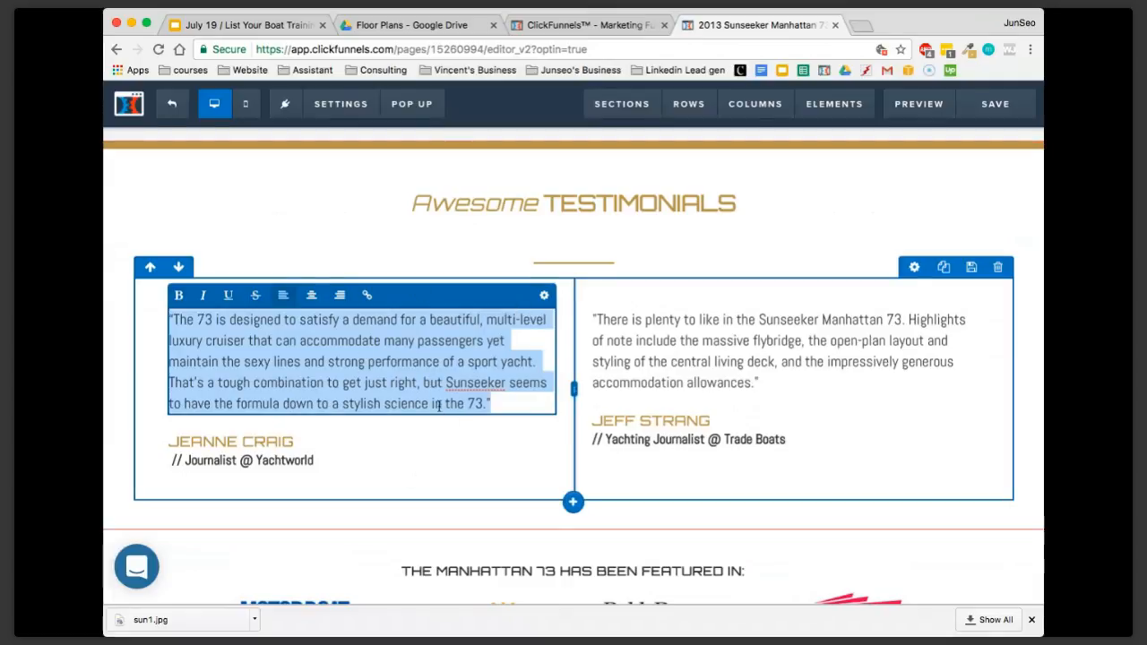
pyautogui.click(770, 224)
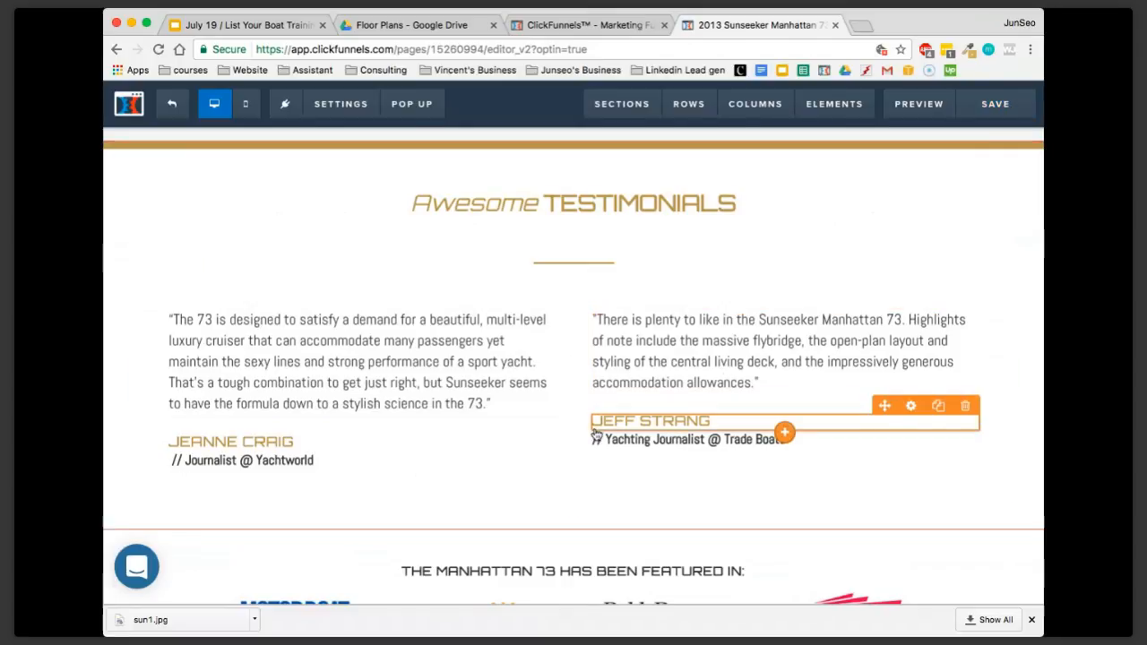
pyautogui.scroll(-1, 515, 392)
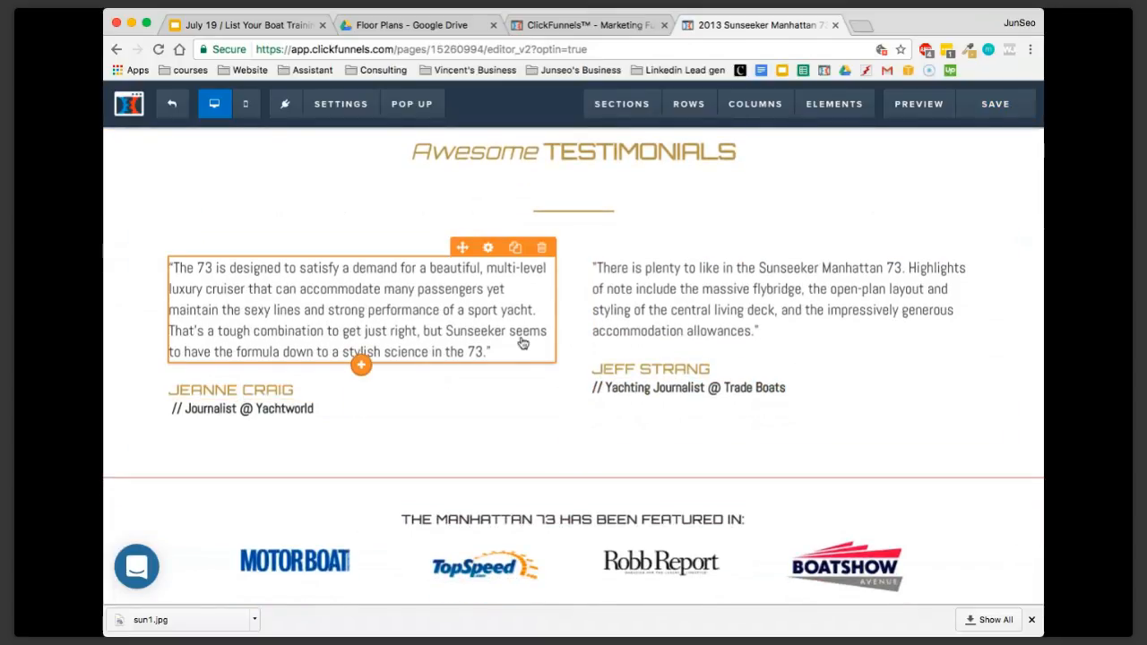
# Save the page and exit the editor to the Optin step overview of the YSA Listing Funnel
pyautogui.click(955, 116)
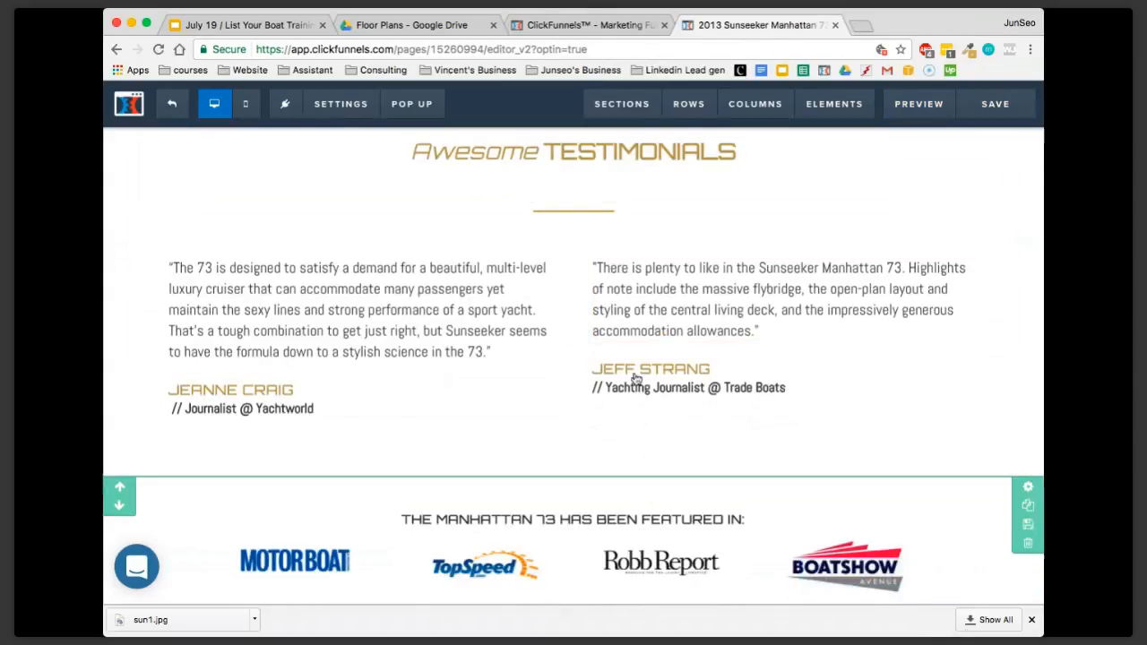
pyautogui.click(173, 112)
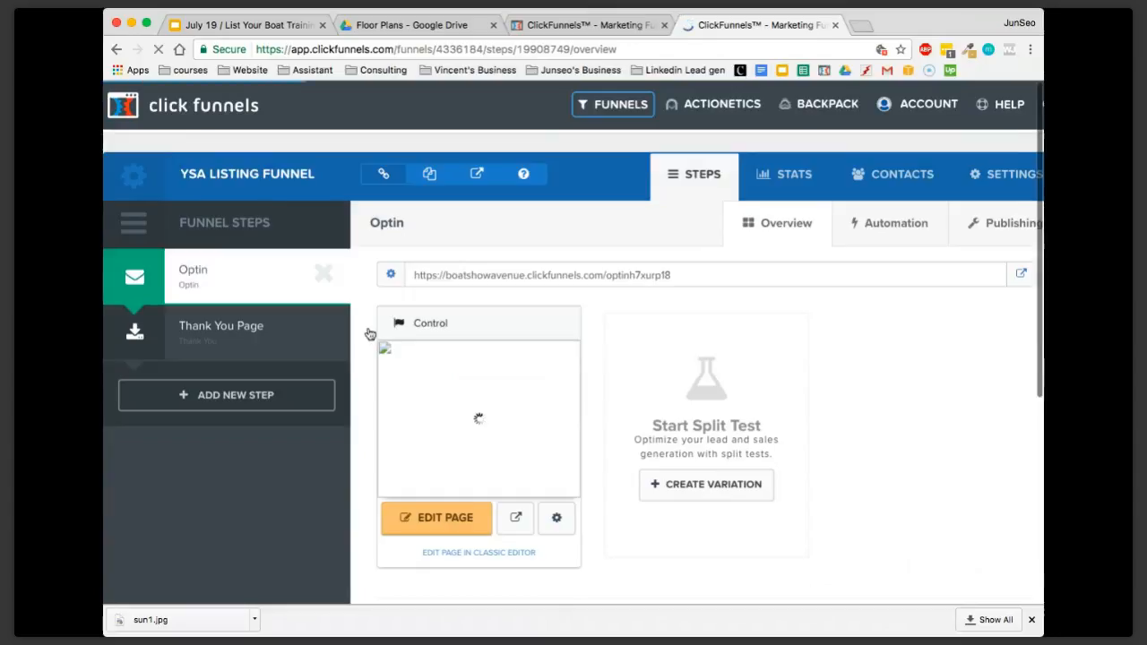
# Open the Optin page's split test settings and examine the save entry in its version history
pyautogui.scroll(-1, 602, 404)
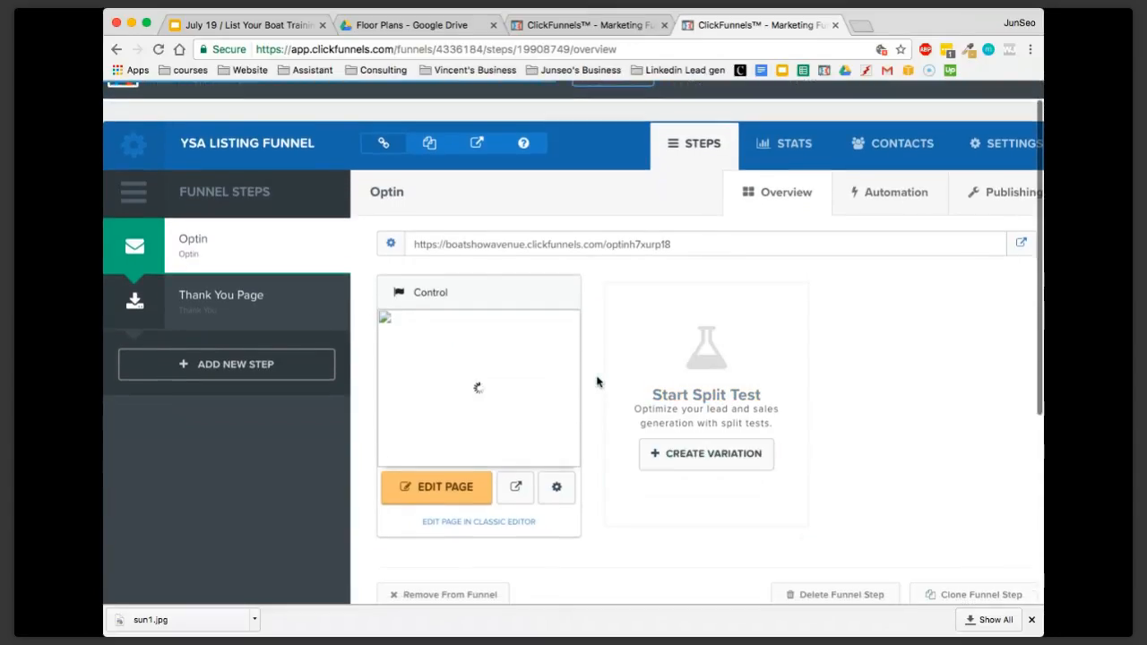
pyautogui.scroll(-1, 598, 383)
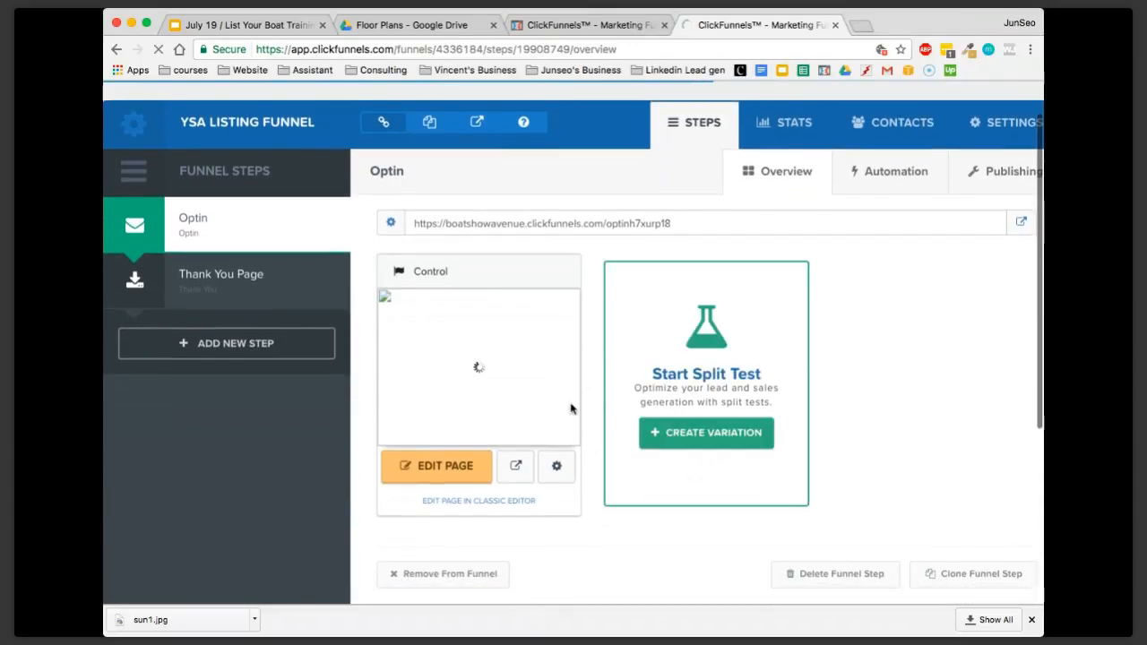
pyautogui.click(559, 466)
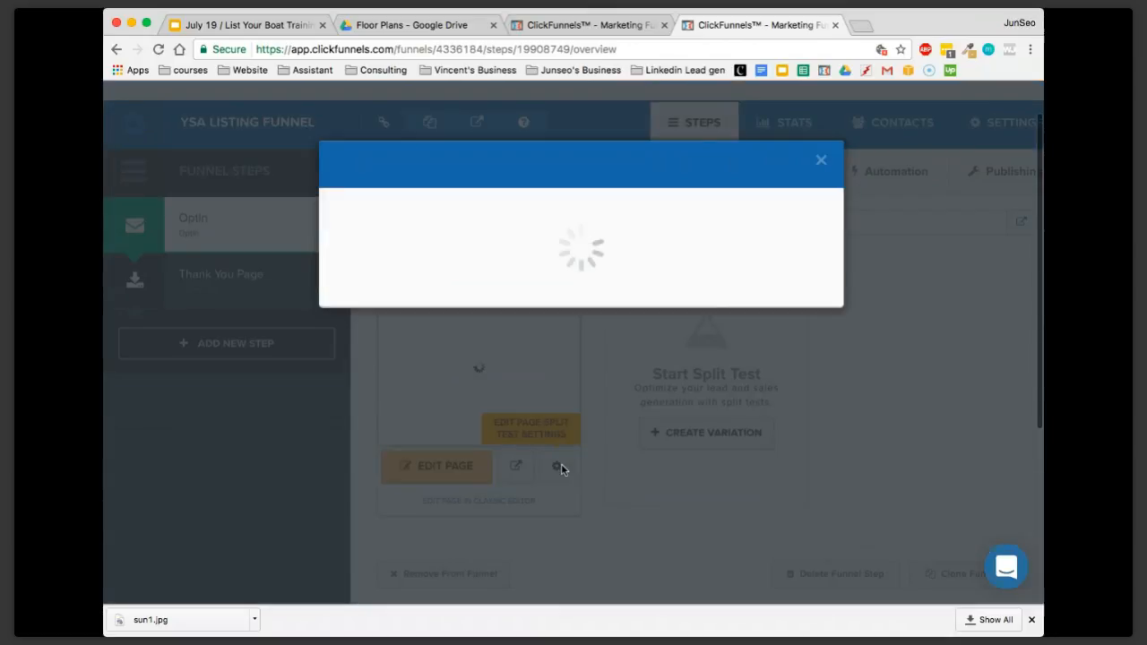
pyautogui.scroll(-1, 556, 394)
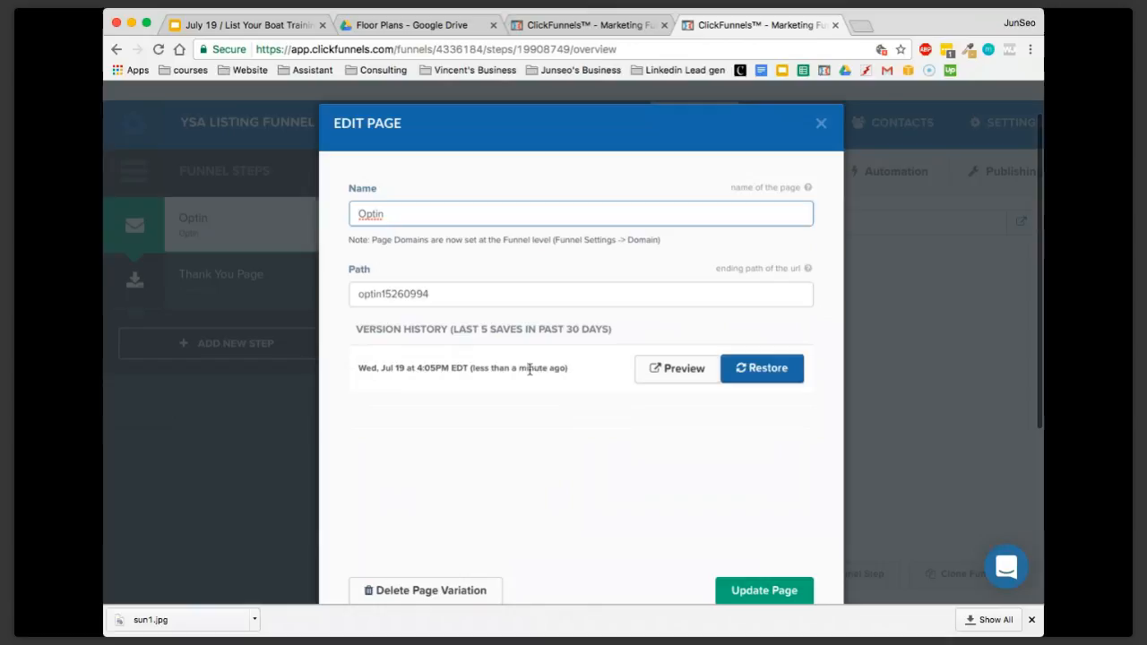
pyautogui.moveTo(571, 372); pyautogui.dragTo(463, 367)
pyautogui.click(492, 371)
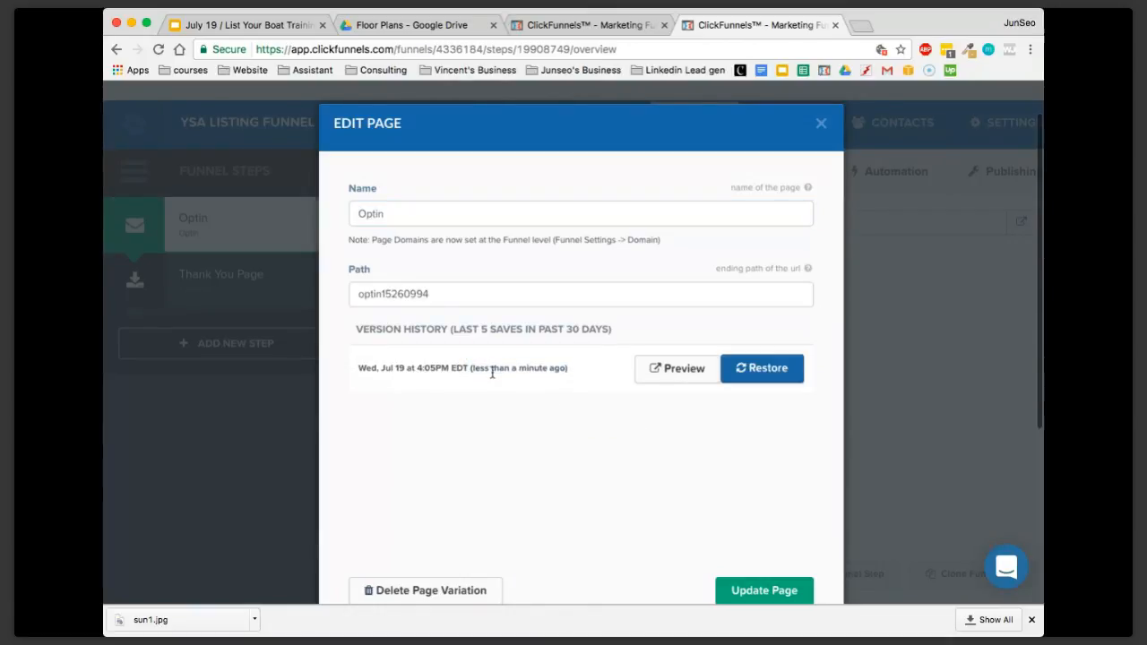
# Preview the saved version from the version history down to the Yacht Highlights, then close the preview and the Edit Page dialog
pyautogui.click(686, 373)
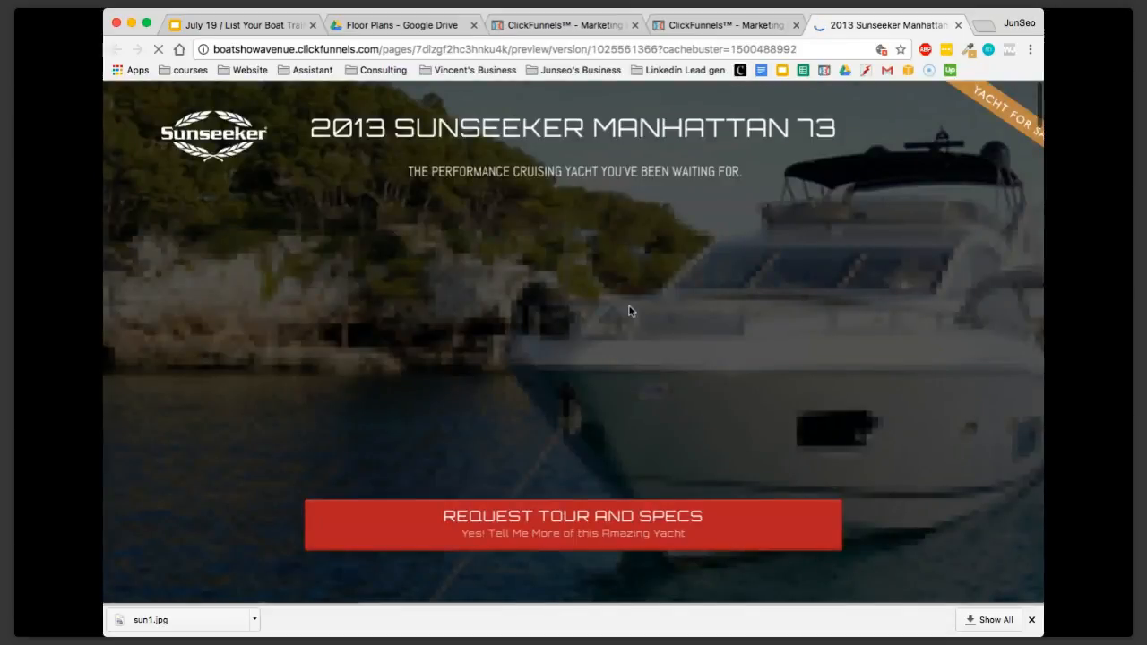
pyautogui.scroll(-10, 636, 359)
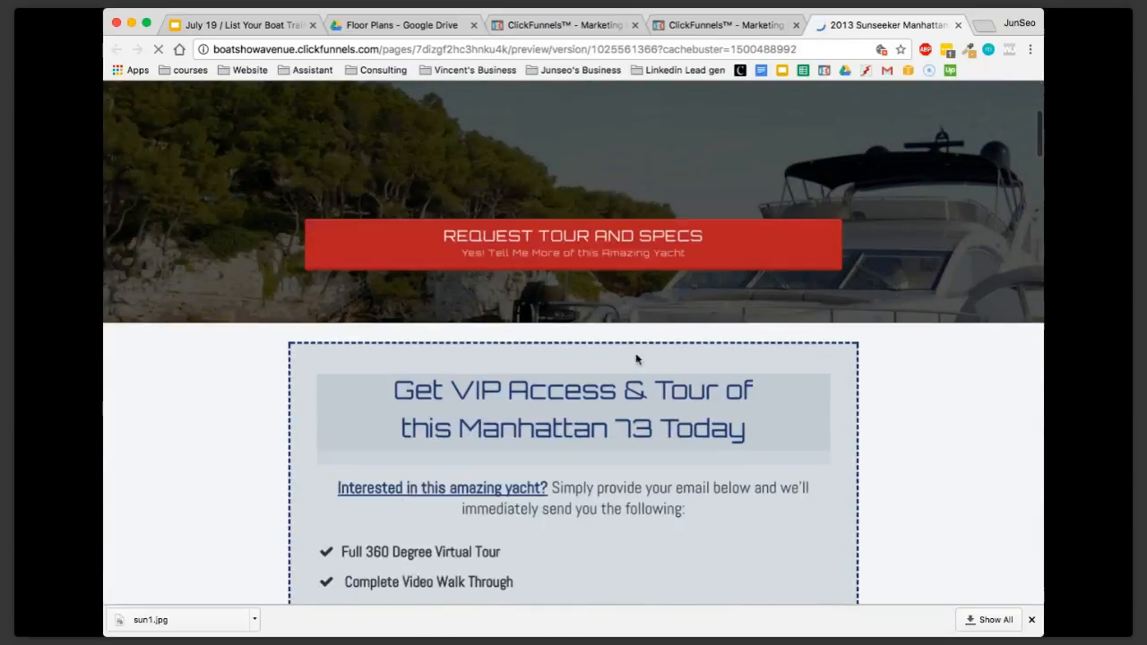
pyautogui.scroll(-9, 636, 358)
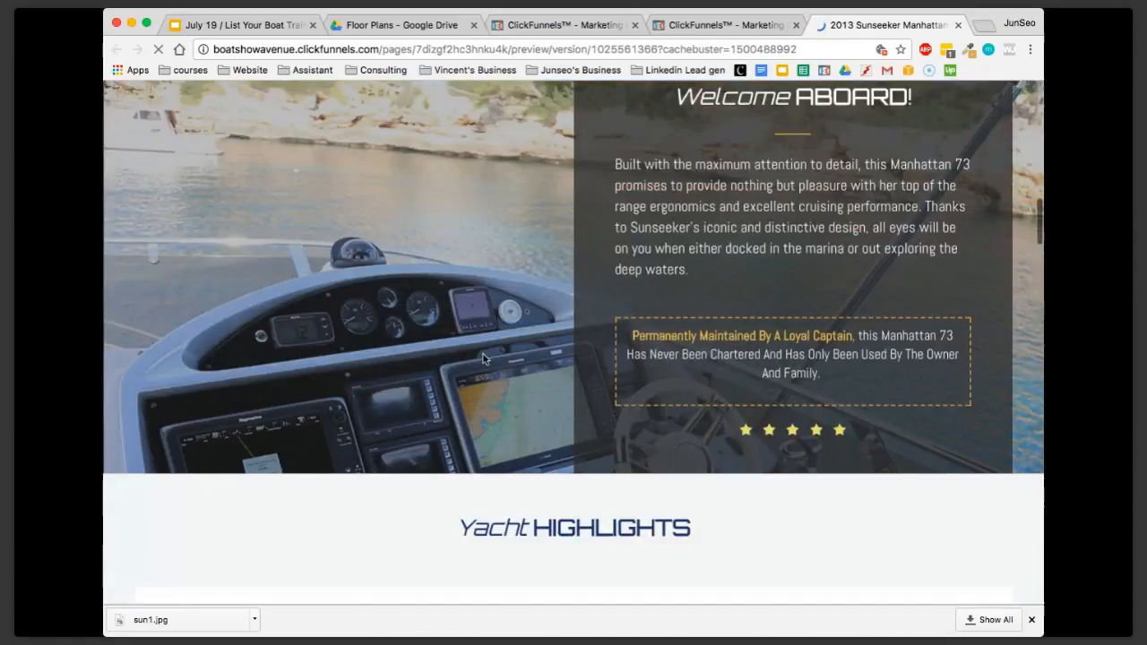
pyautogui.scroll(-5, 502, 358)
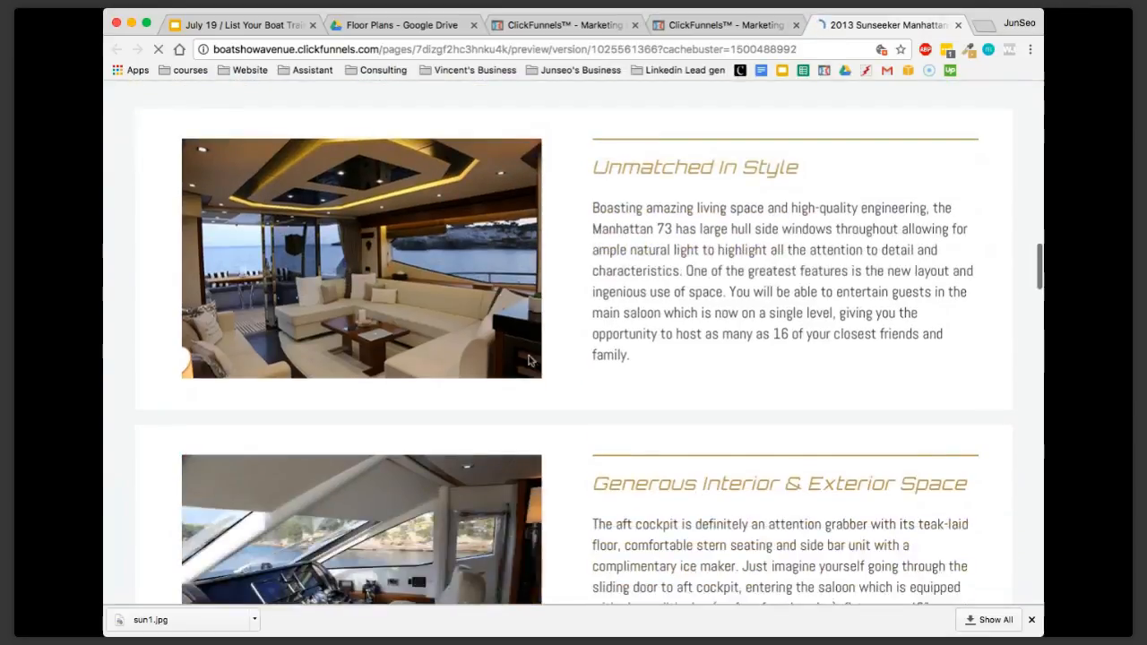
pyautogui.click(737, 34)
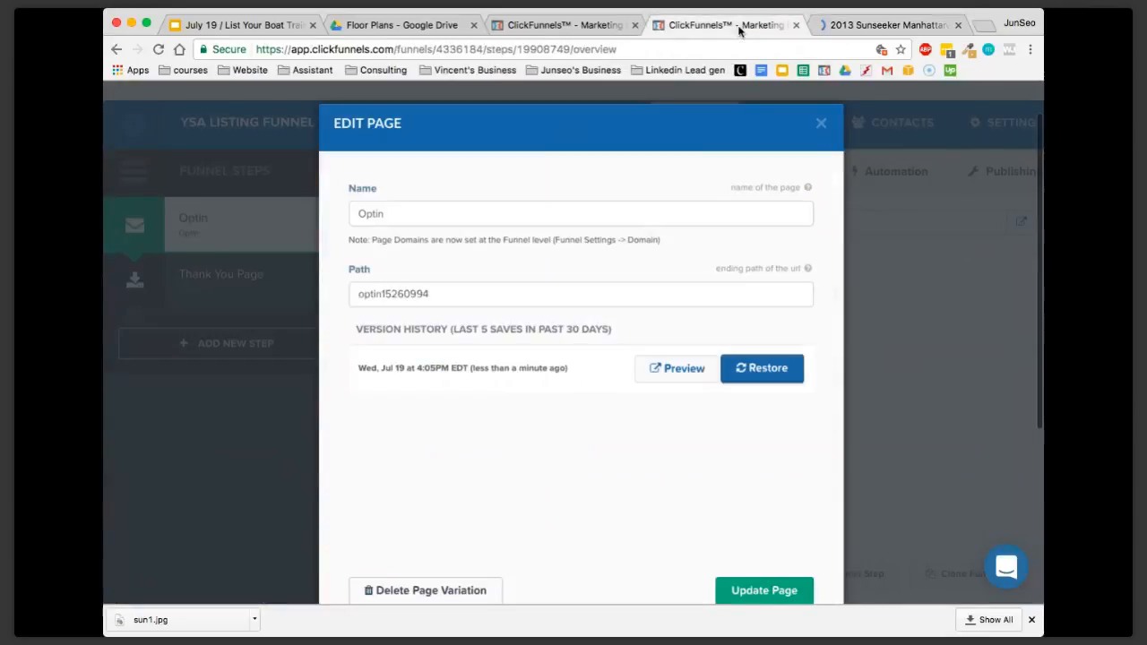
pyautogui.click(957, 25)
pyautogui.click(820, 123)
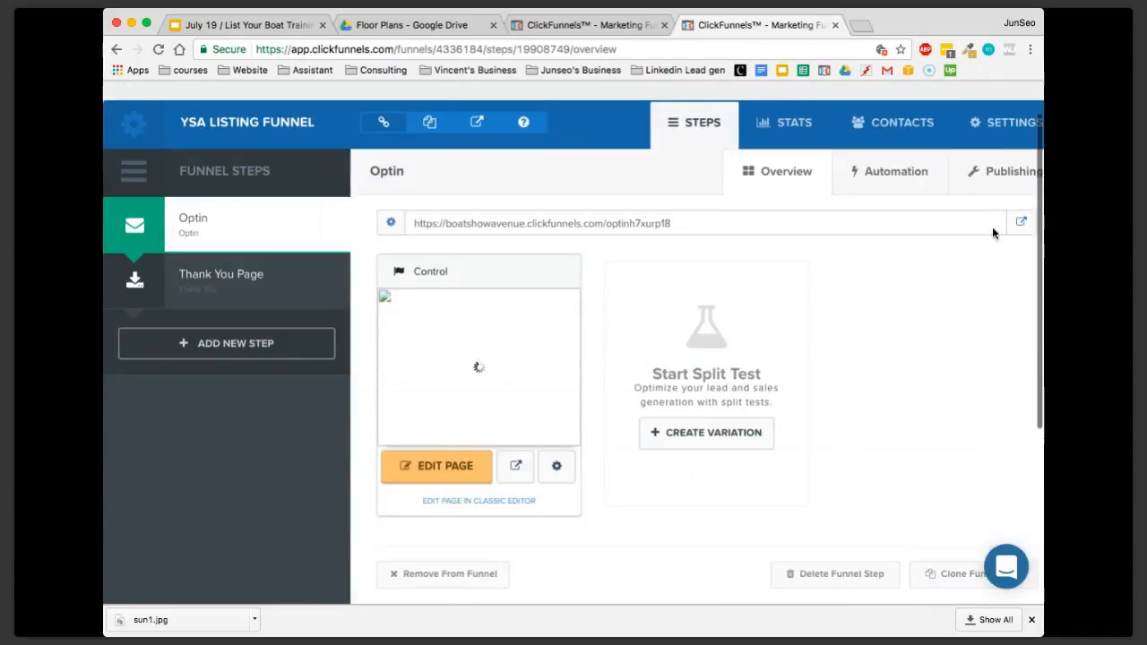
# View the live Optin page from the header down to the Yacht Highlights and close it
pyautogui.click(1021, 224)
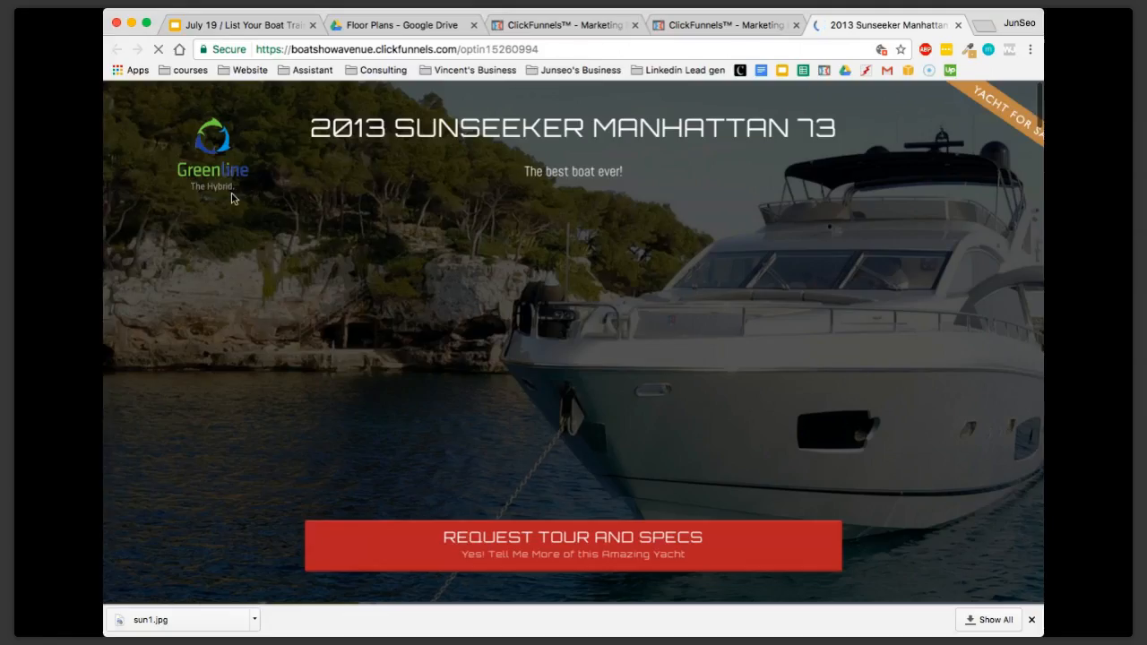
pyautogui.scroll(-15, 443, 268)
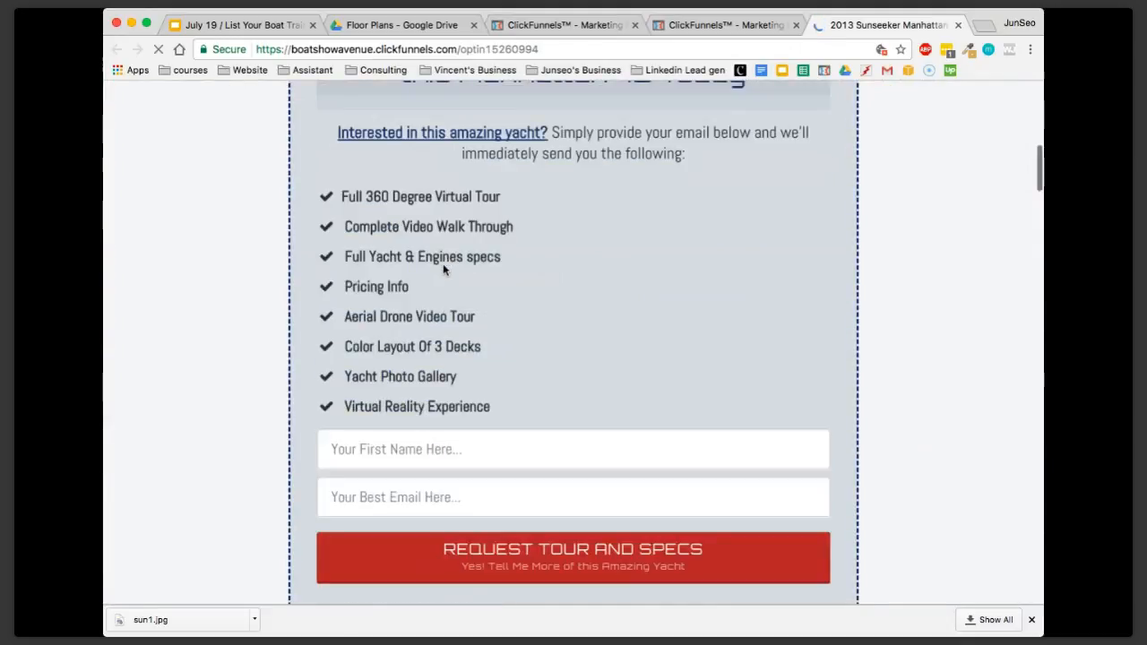
pyautogui.scroll(-5, 443, 263)
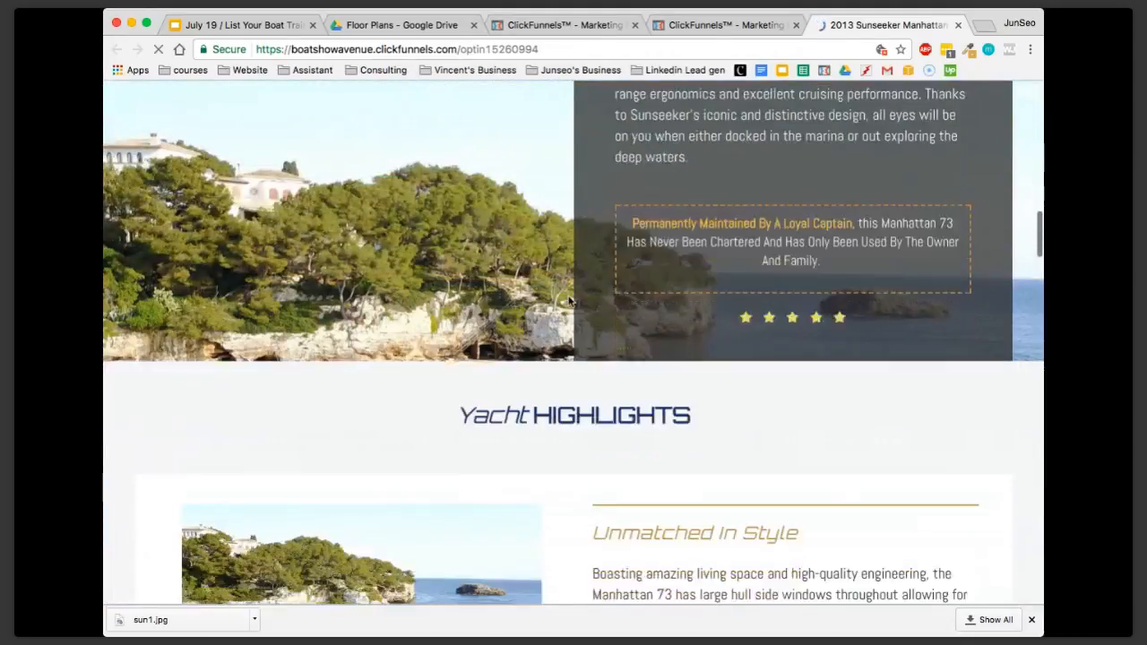
pyautogui.scroll(-3, 425, 452)
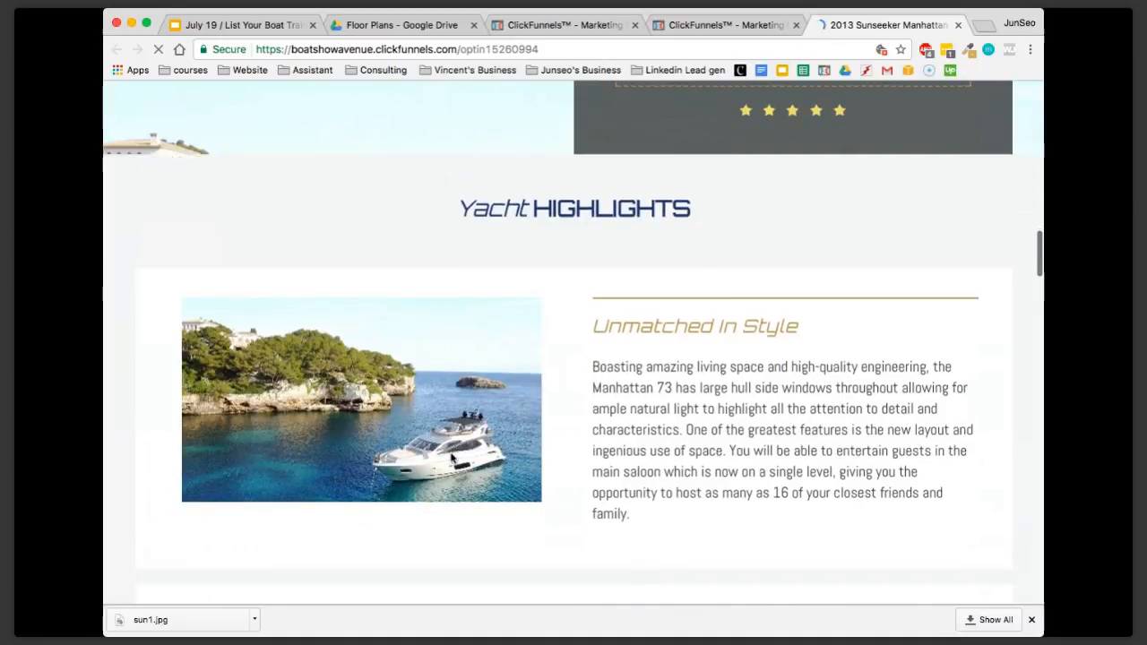
pyautogui.click(959, 25)
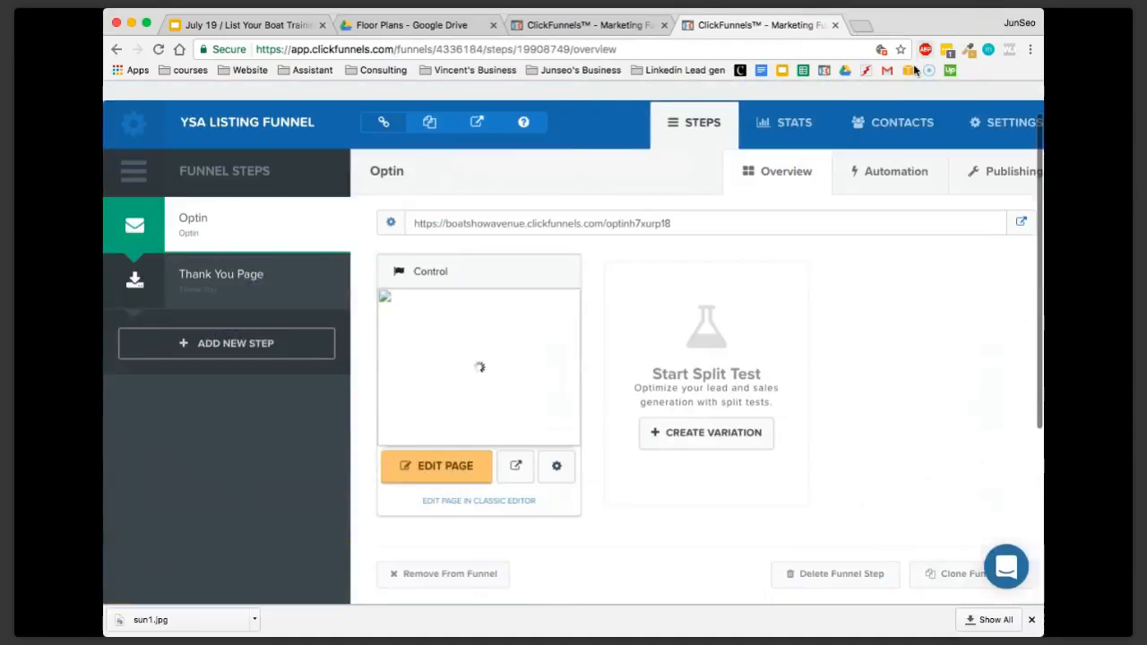
# Restore the Wed, Jul 19 at 4:05PM EDT save of the Optin page from its version history
pyautogui.click(557, 466)
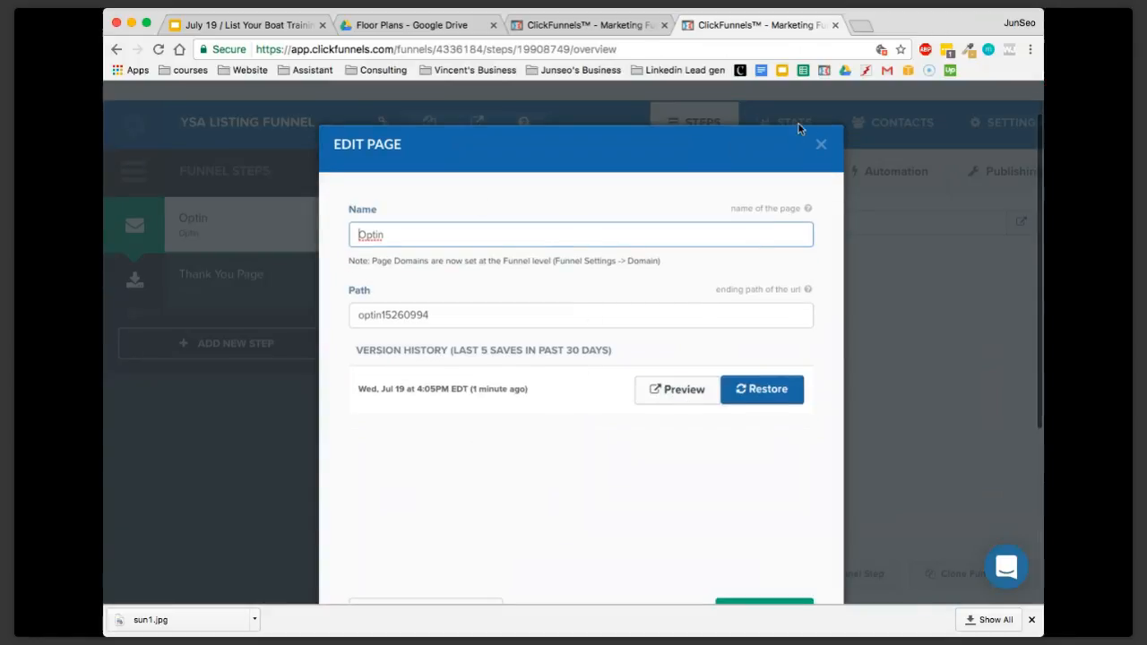
pyautogui.click(821, 152)
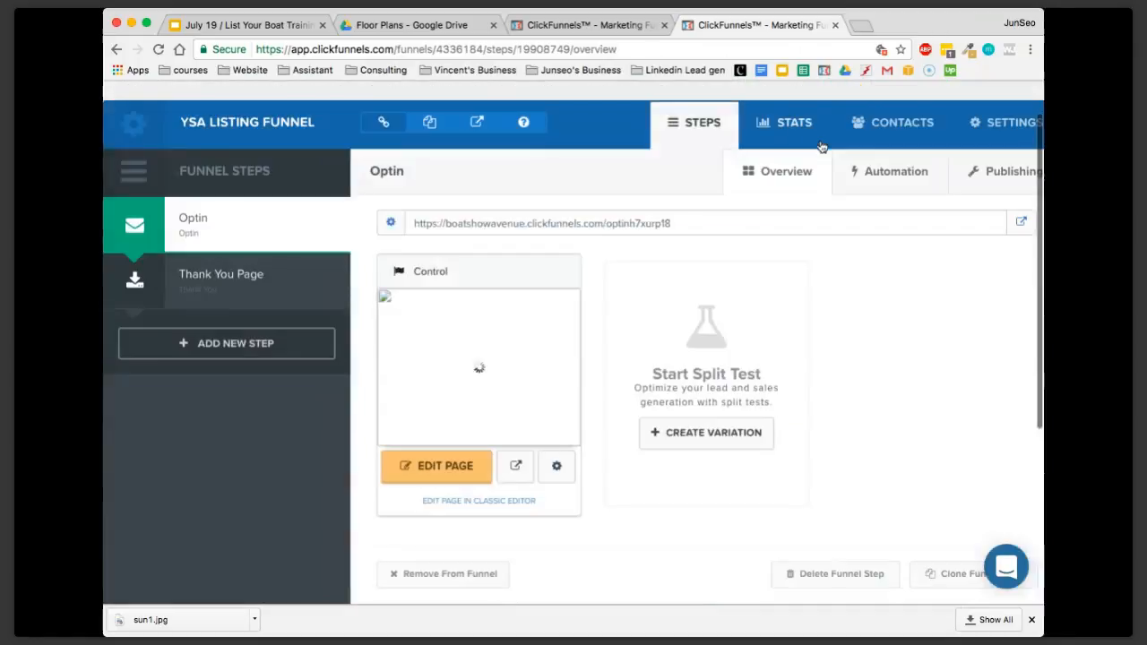
pyautogui.click(557, 467)
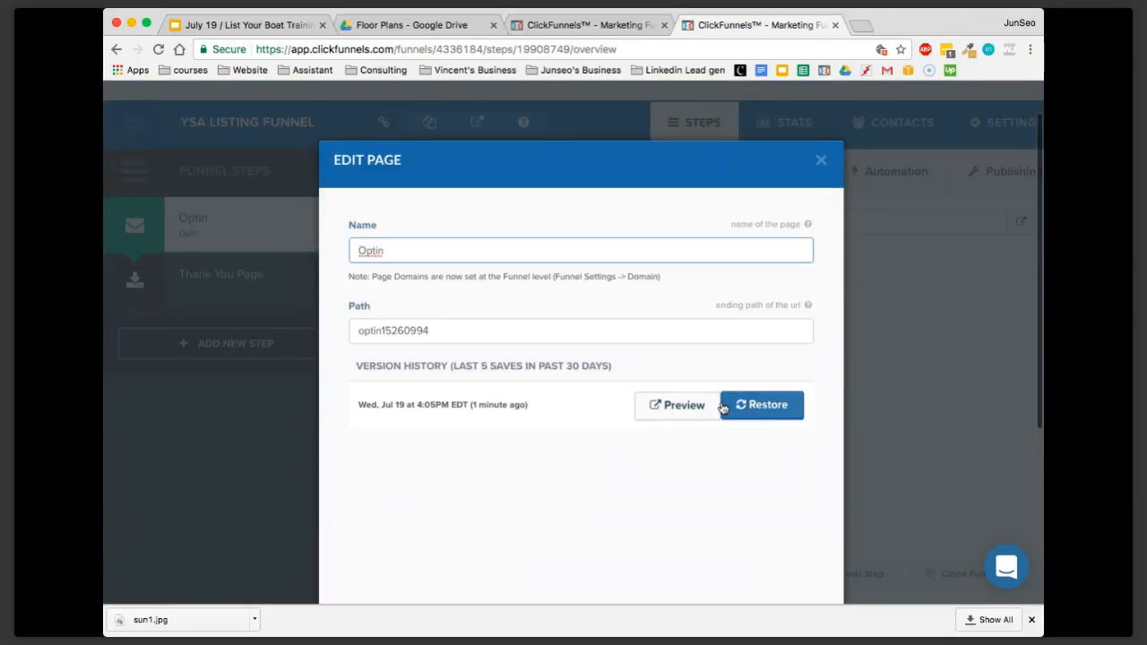
pyautogui.click(761, 409)
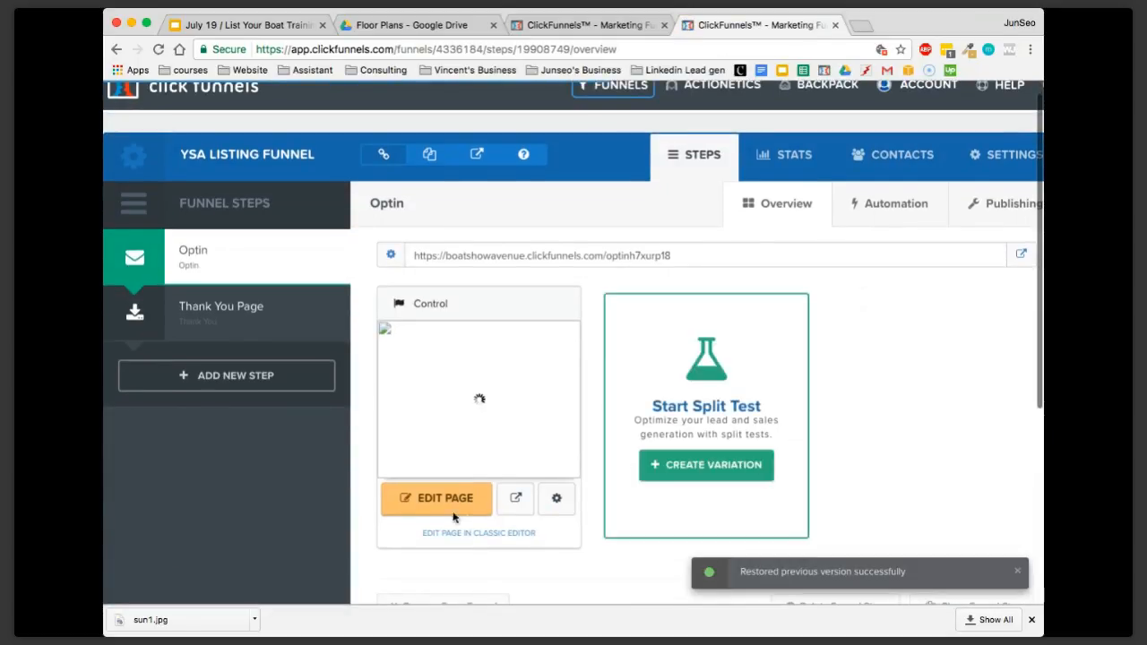
# Open the Optin page in the editor, check the top section's background image settings, and close them
pyautogui.click(442, 499)
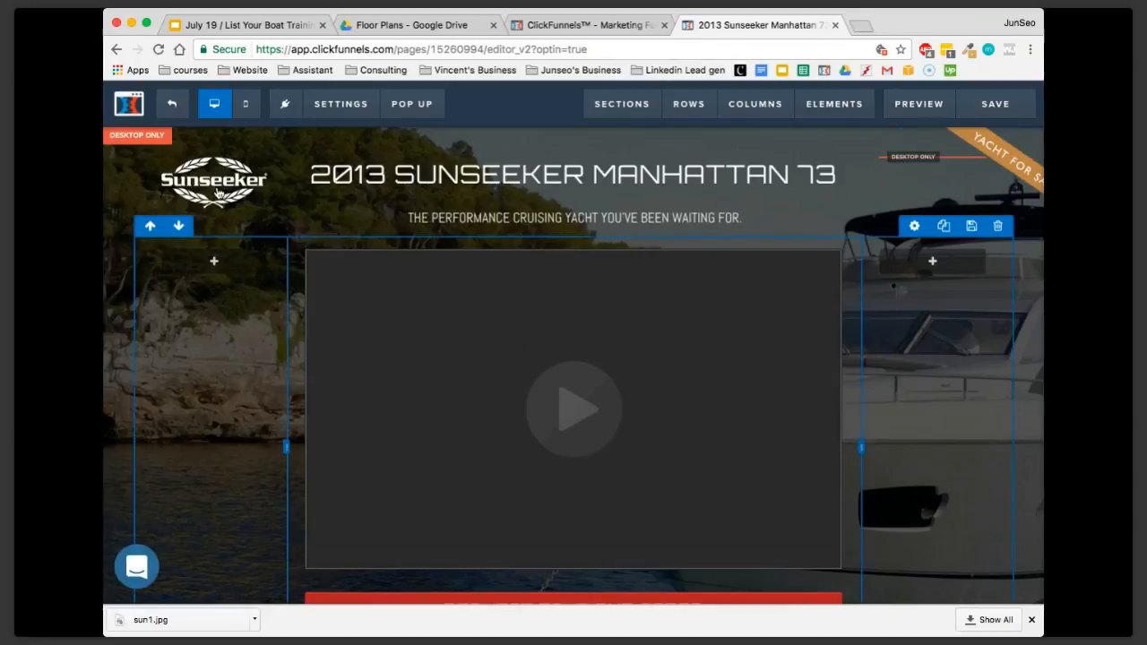
pyautogui.scroll(-1, 807, 296)
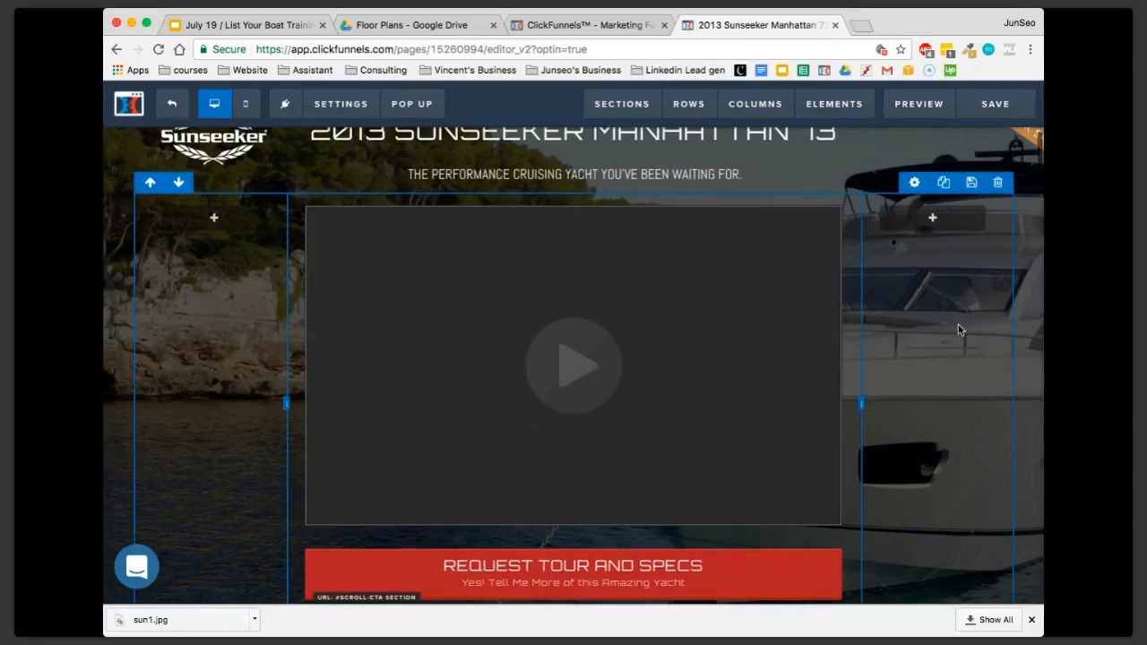
pyautogui.scroll(1, 959, 329)
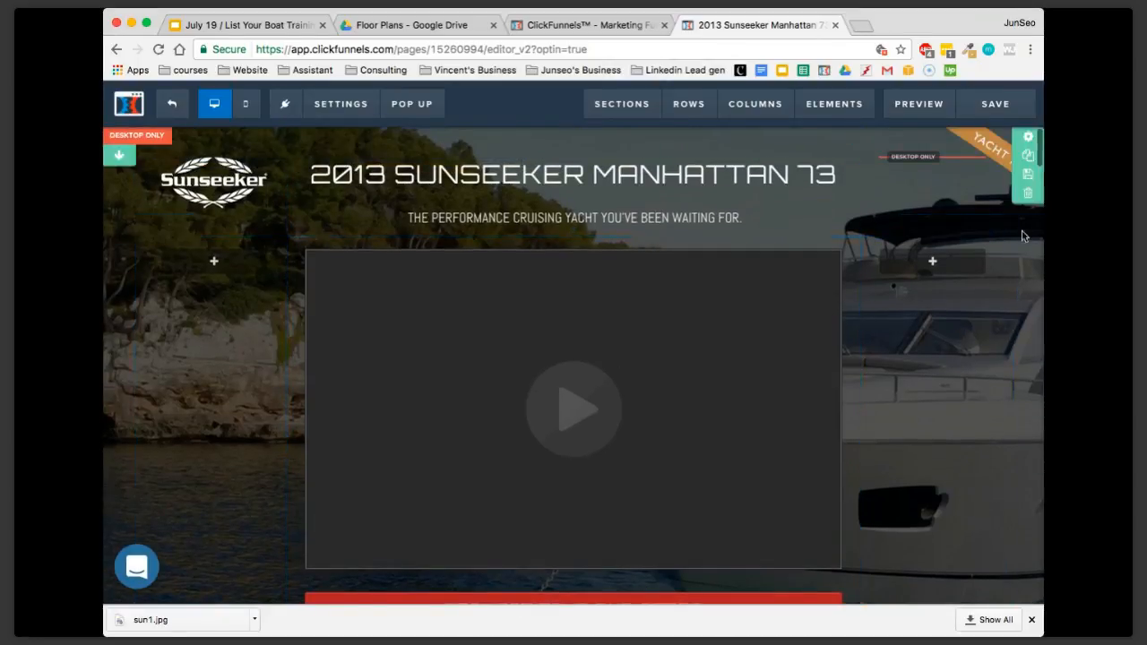
pyautogui.click(1024, 139)
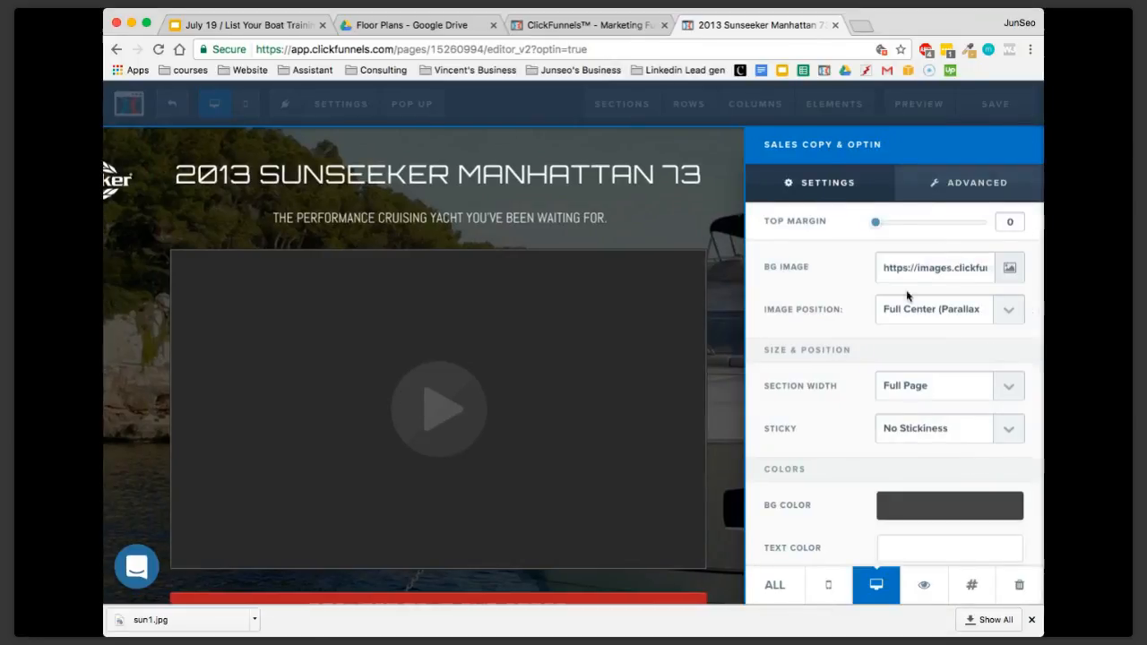
pyautogui.click(665, 210)
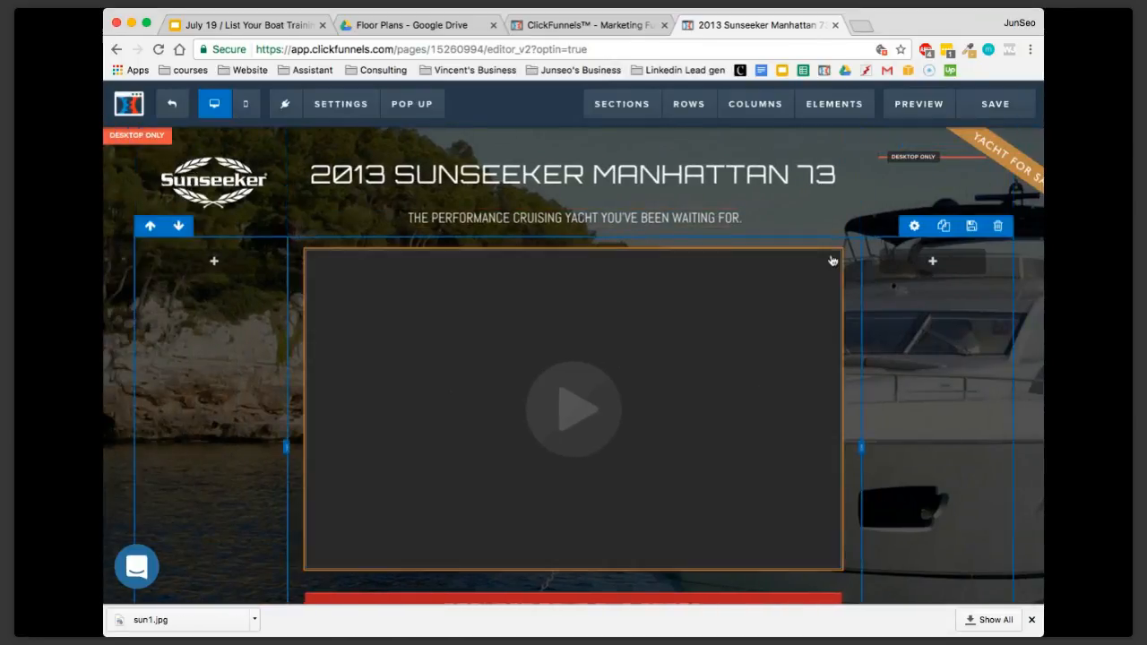
# Examine the header video's settings, highlighting its YouTube URL and checking the video type, and close them
pyautogui.scroll(-5, 832, 259)
pyautogui.scroll(4, 803, 256)
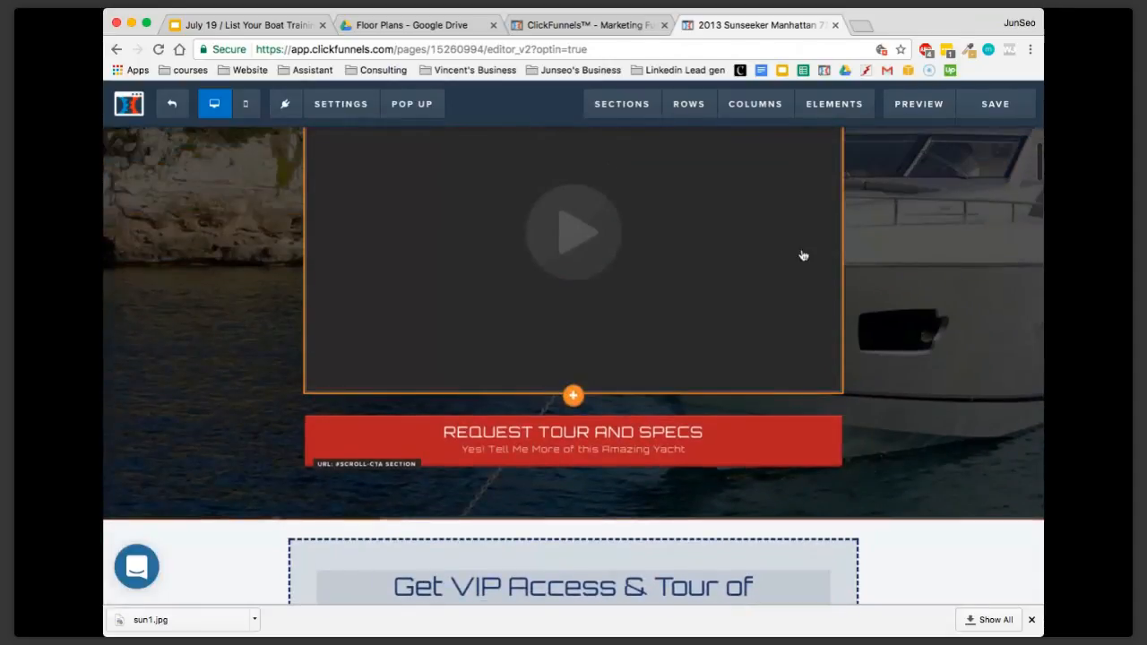
pyautogui.scroll(1, 739, 260)
pyautogui.click(742, 280)
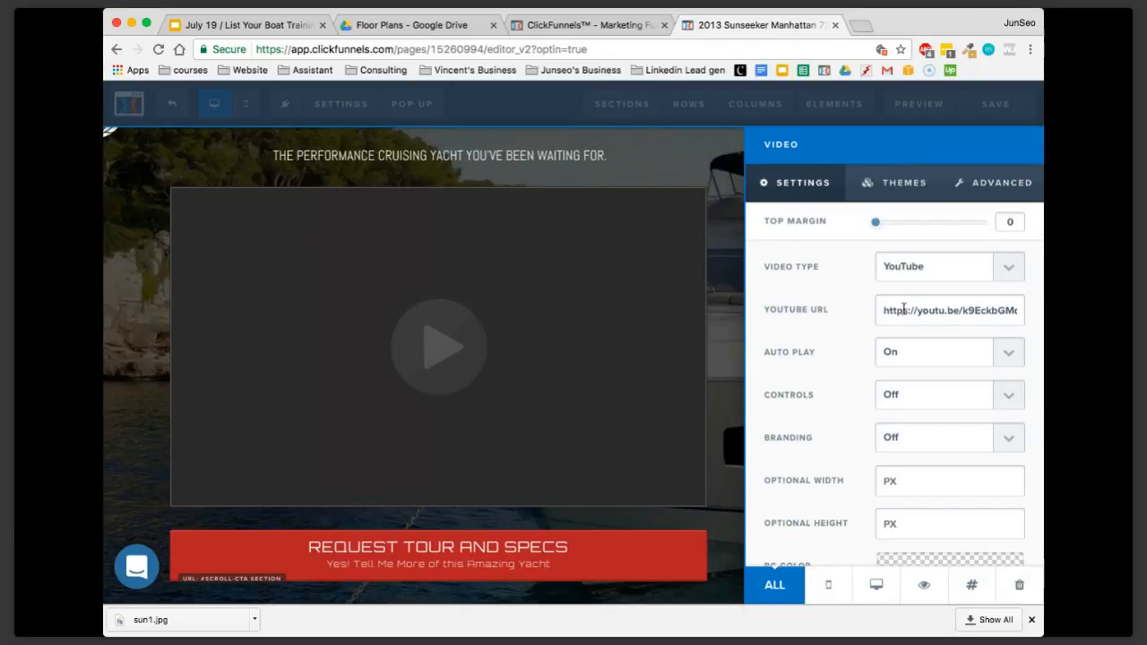
pyautogui.tripleClick(903, 308)
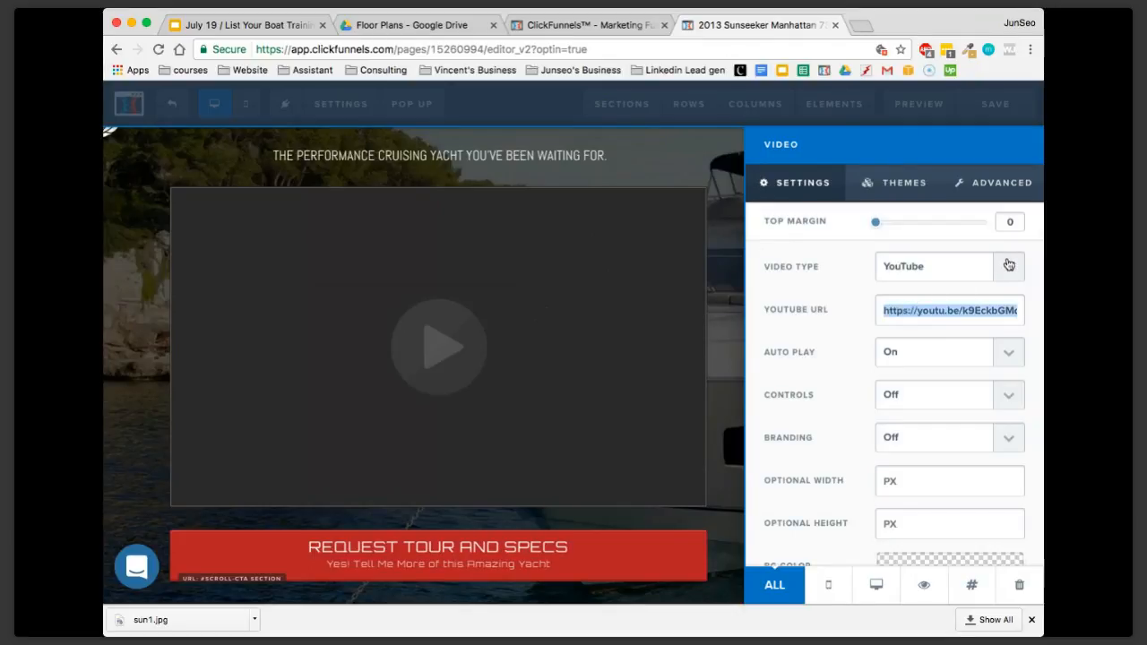
pyautogui.click(1008, 266)
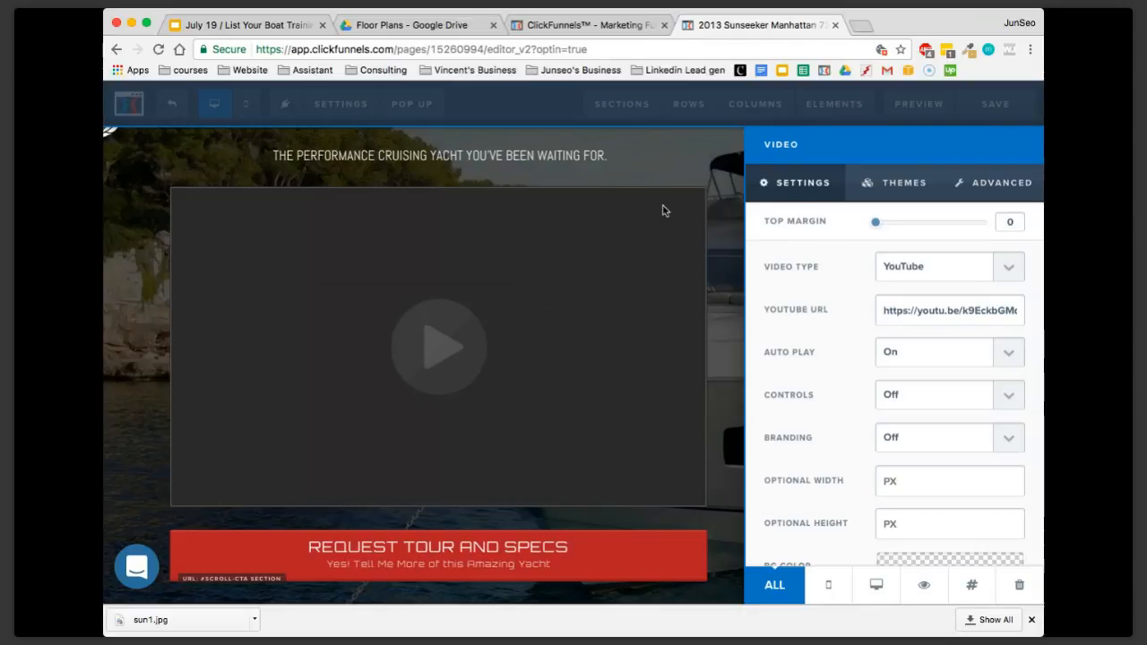
pyautogui.click(708, 256)
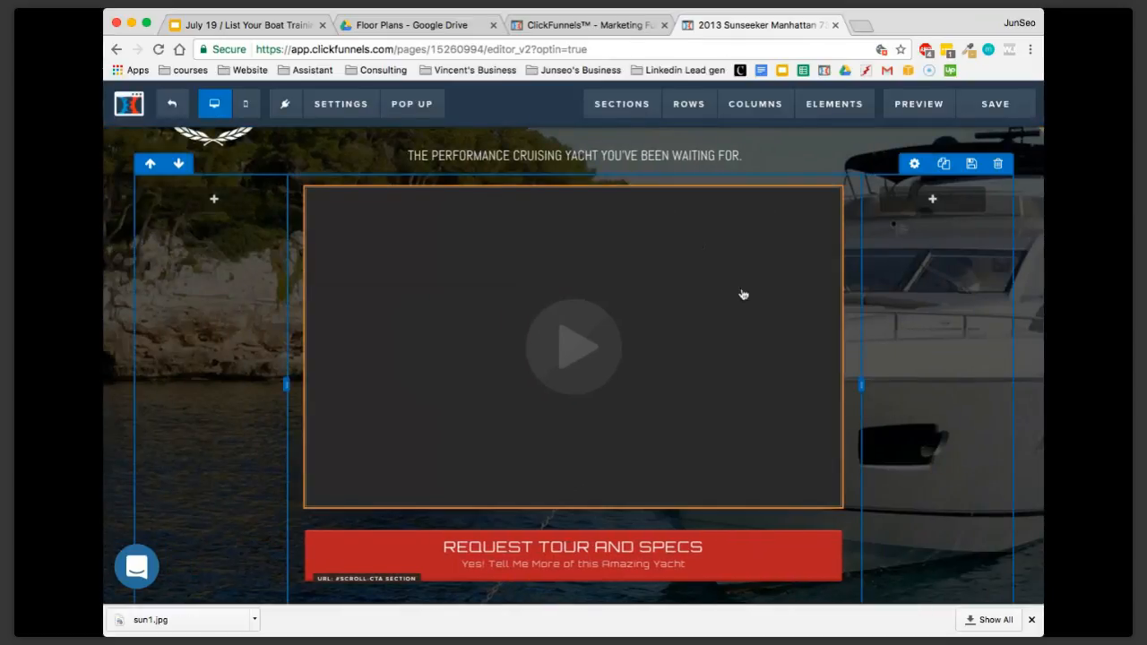
# Examine the REQUEST TOUR AND SPECS button's settings, highlighting its button text and sub text, and close them
pyautogui.scroll(-3, 673, 401)
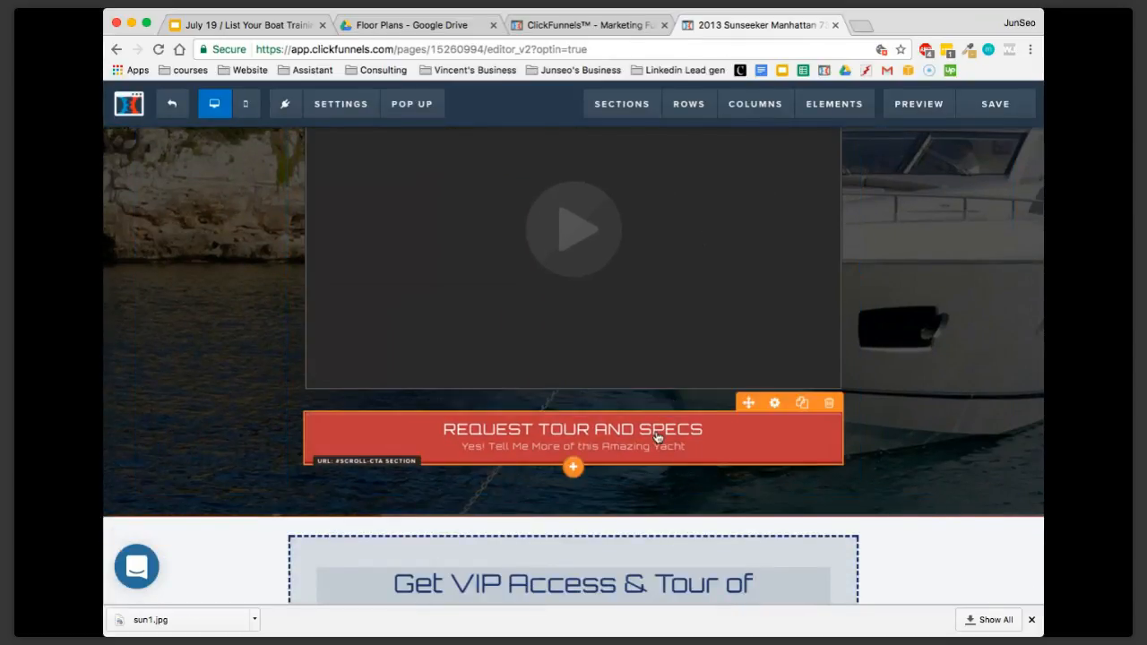
pyautogui.click(657, 436)
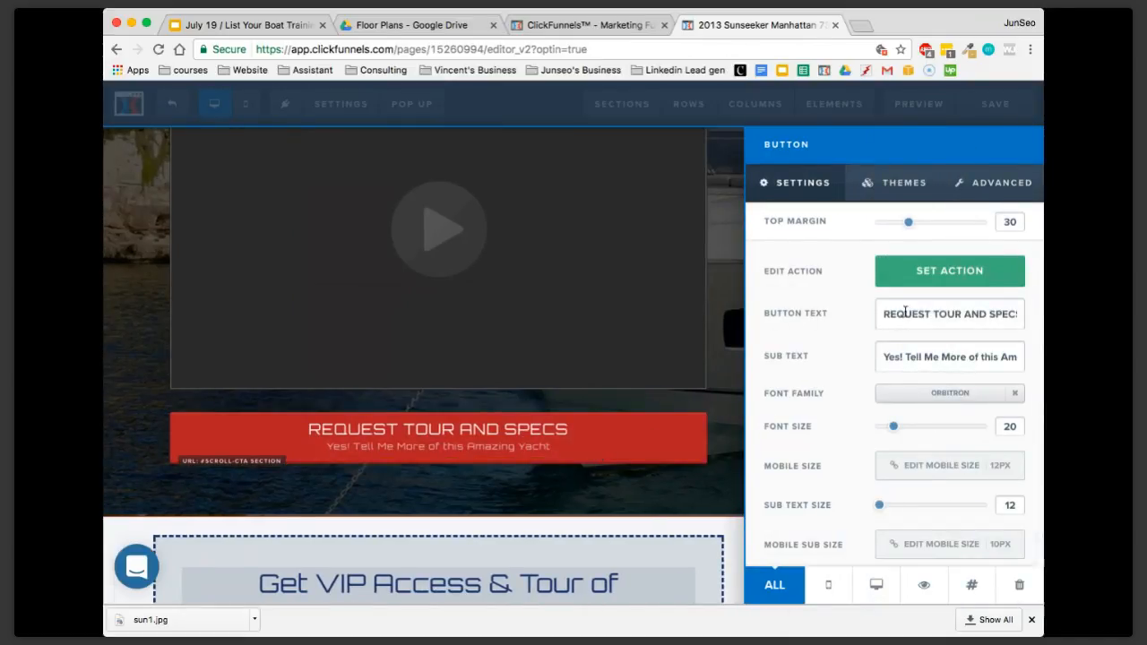
pyautogui.moveTo(905, 312); pyautogui.dragTo(1039, 319)
pyautogui.moveTo(883, 356); pyautogui.dragTo(1023, 357)
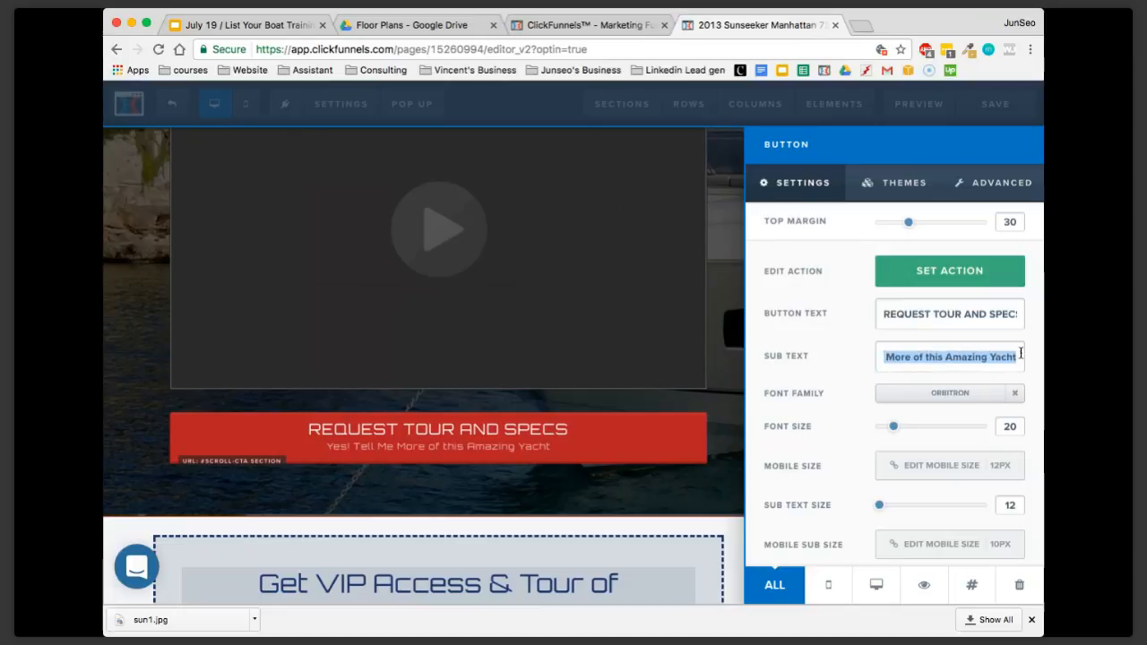
pyautogui.click(842, 349)
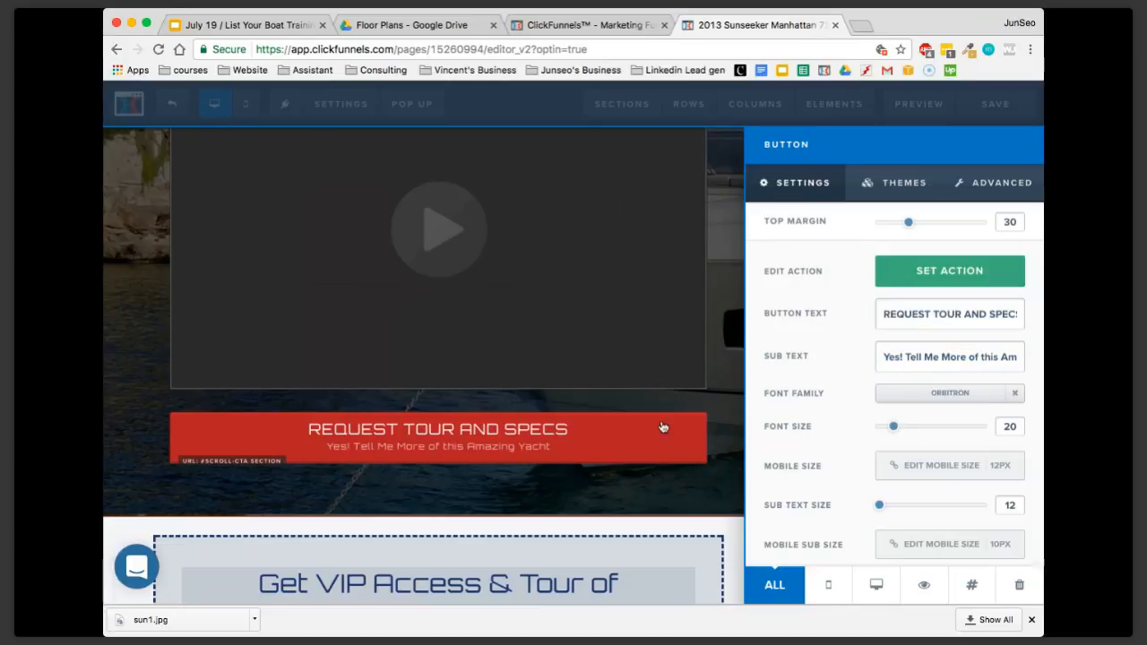
pyautogui.click(698, 386)
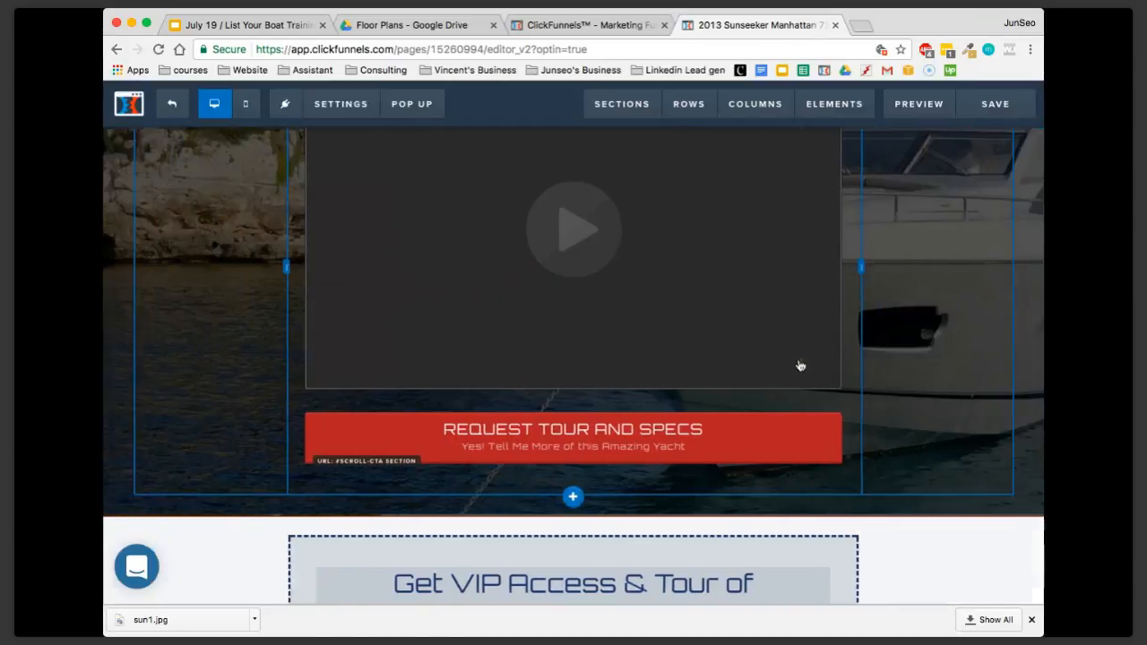
# Check that the opt-in form's bullet list is editable and review the sections below it down to the Yacht Highlights
pyautogui.scroll(-5, 800, 366)
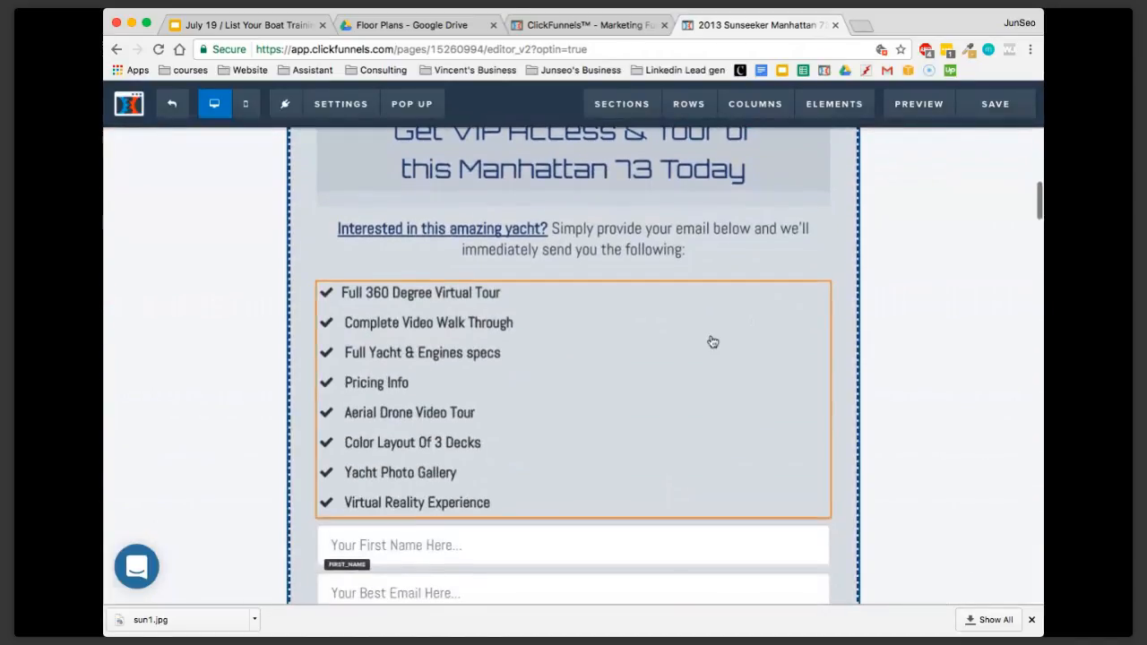
pyautogui.scroll(-1, 712, 342)
pyautogui.click(604, 311)
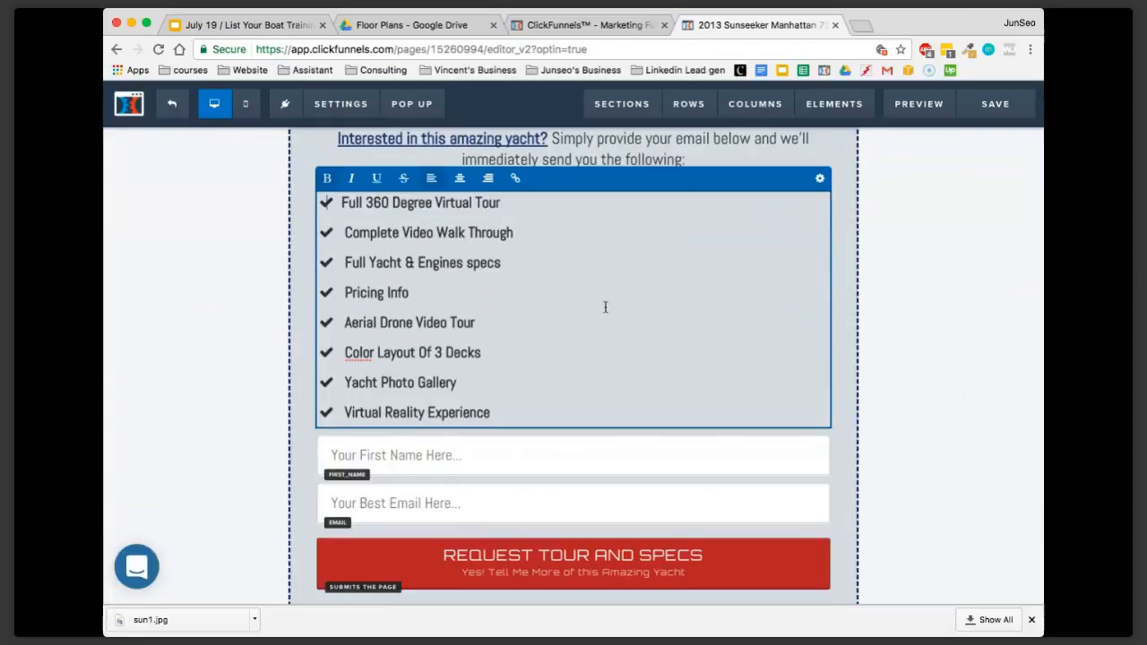
pyautogui.tripleClick(606, 307)
pyautogui.click(891, 316)
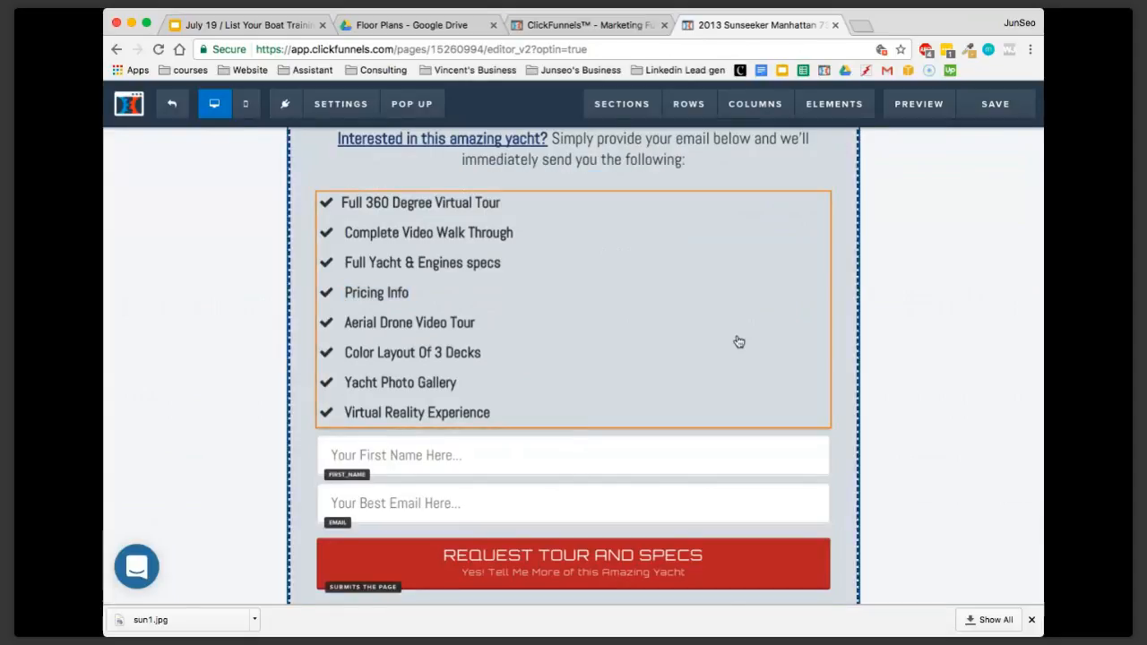
pyautogui.scroll(-1, 739, 342)
pyautogui.scroll(-3, 739, 342)
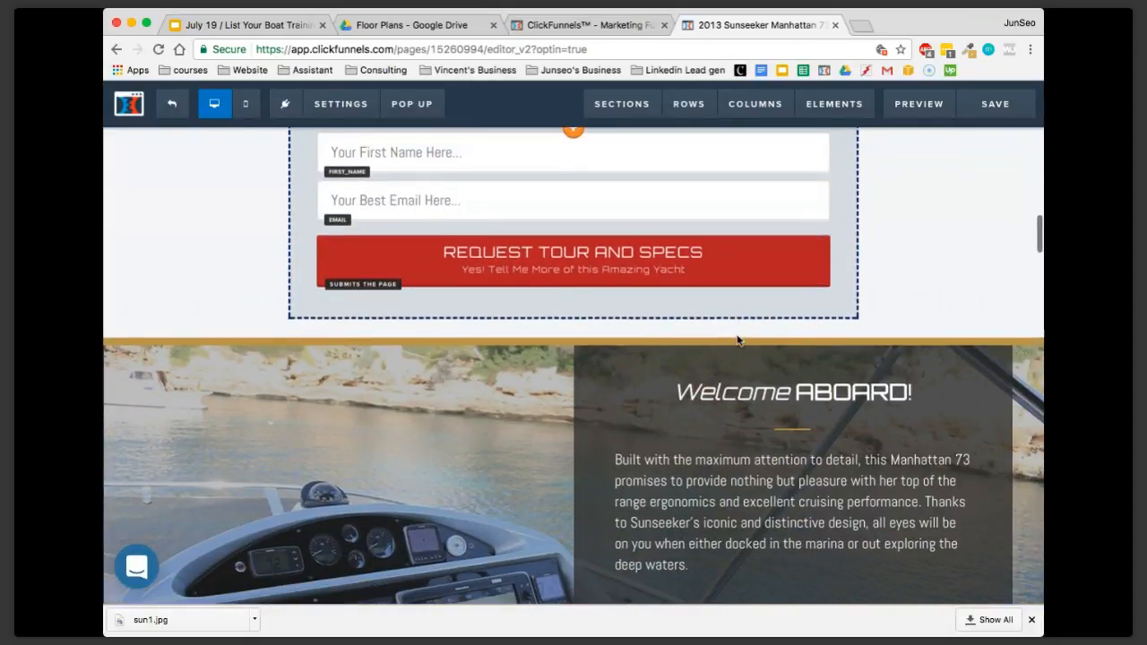
pyautogui.scroll(-8, 737, 340)
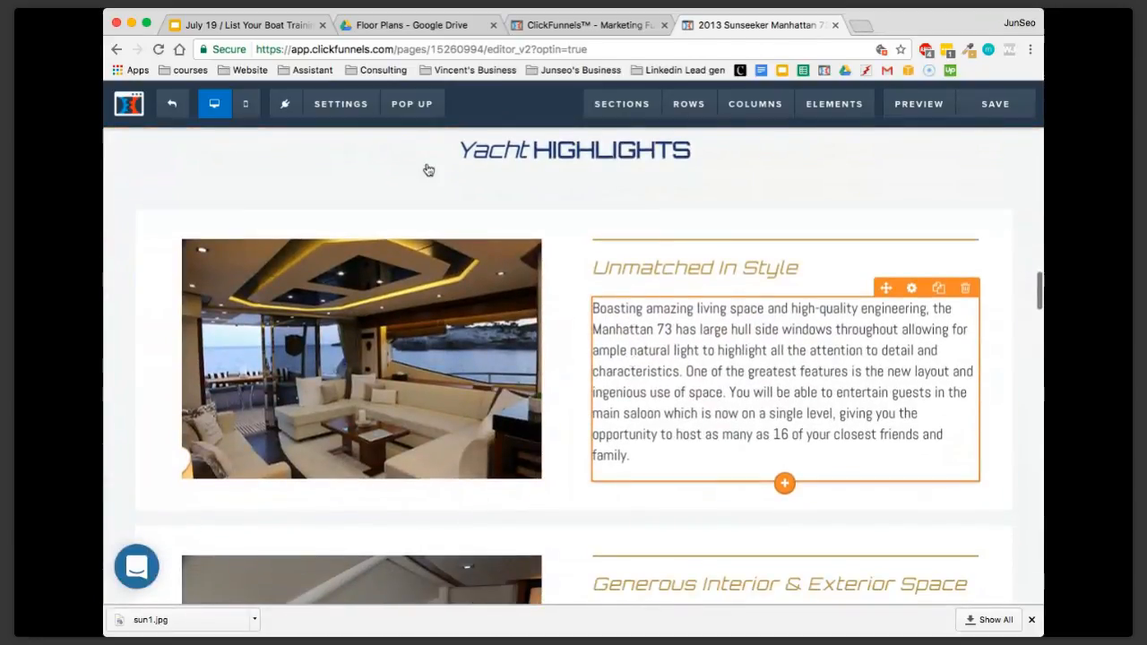
# Save the restored page and exit the editor to the funnel step overview
pyautogui.click(994, 104)
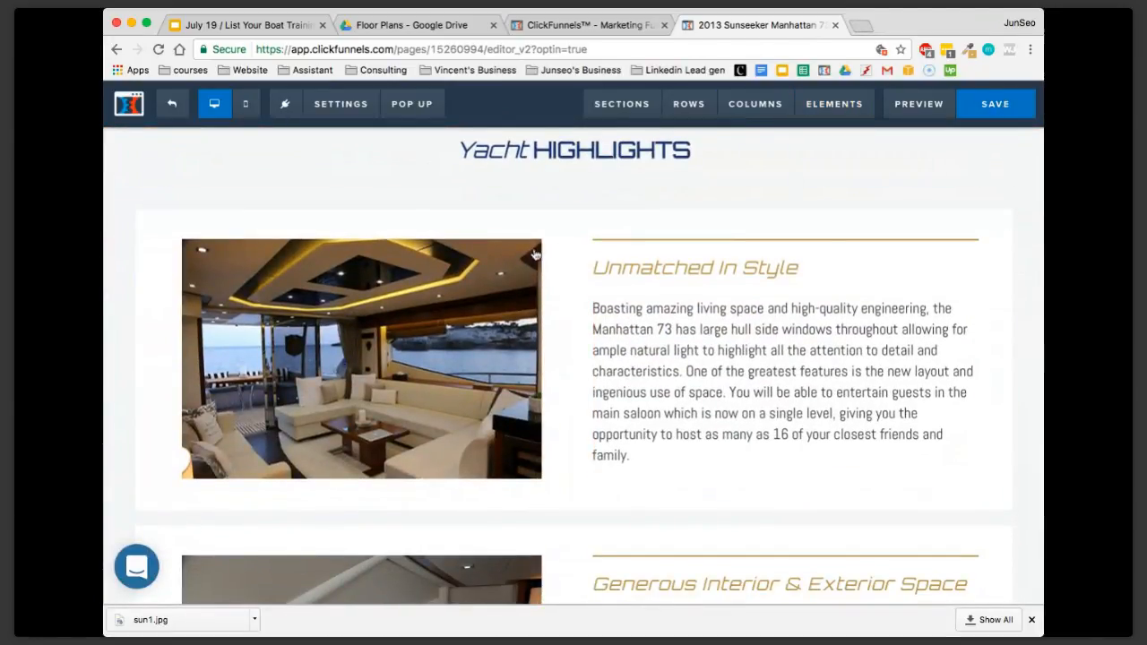
pyautogui.click(183, 111)
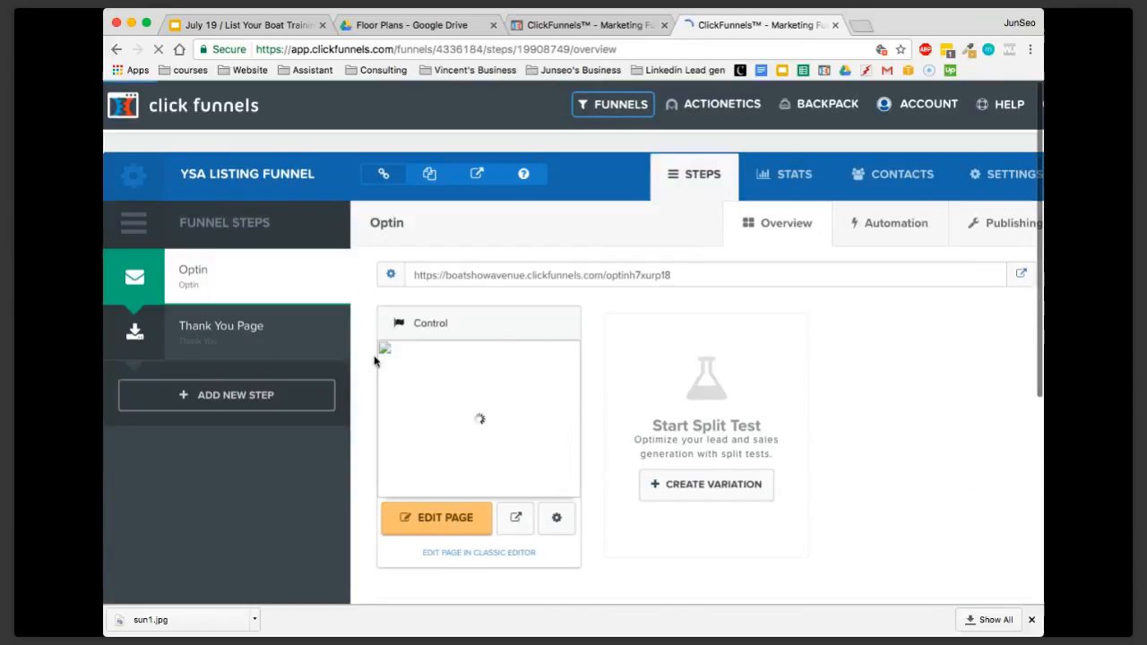
# Switch to Google Drive and go up from Floor Plans to the Data Room Sunseeker Manhattan 73 folder
pyautogui.click(408, 24)
pyautogui.click(516, 153)
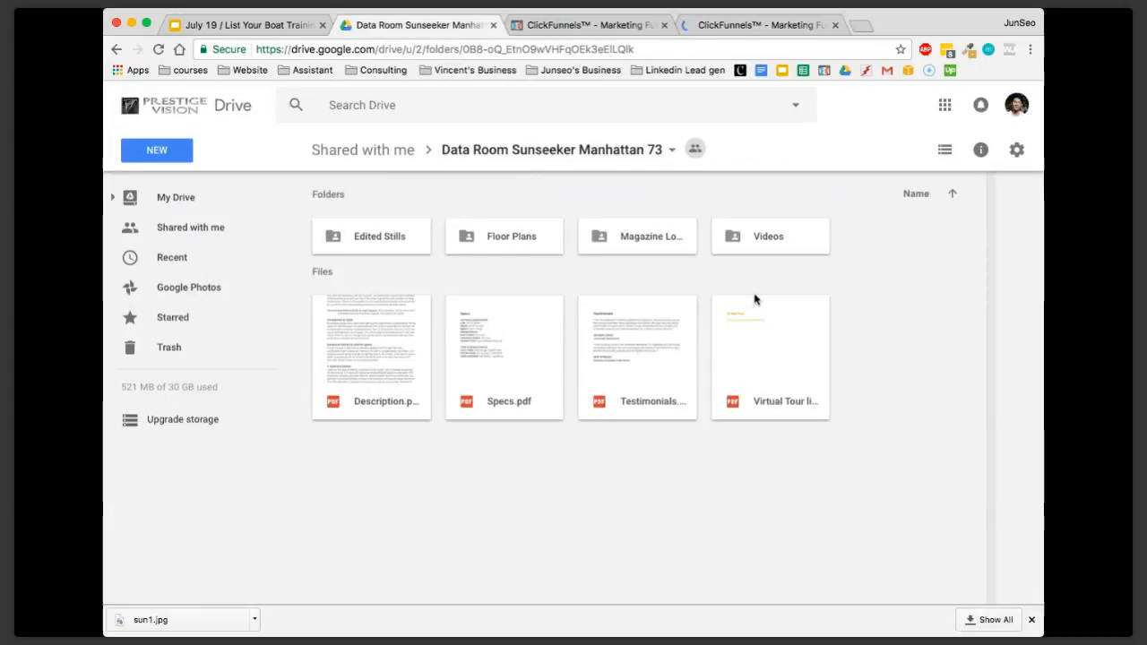
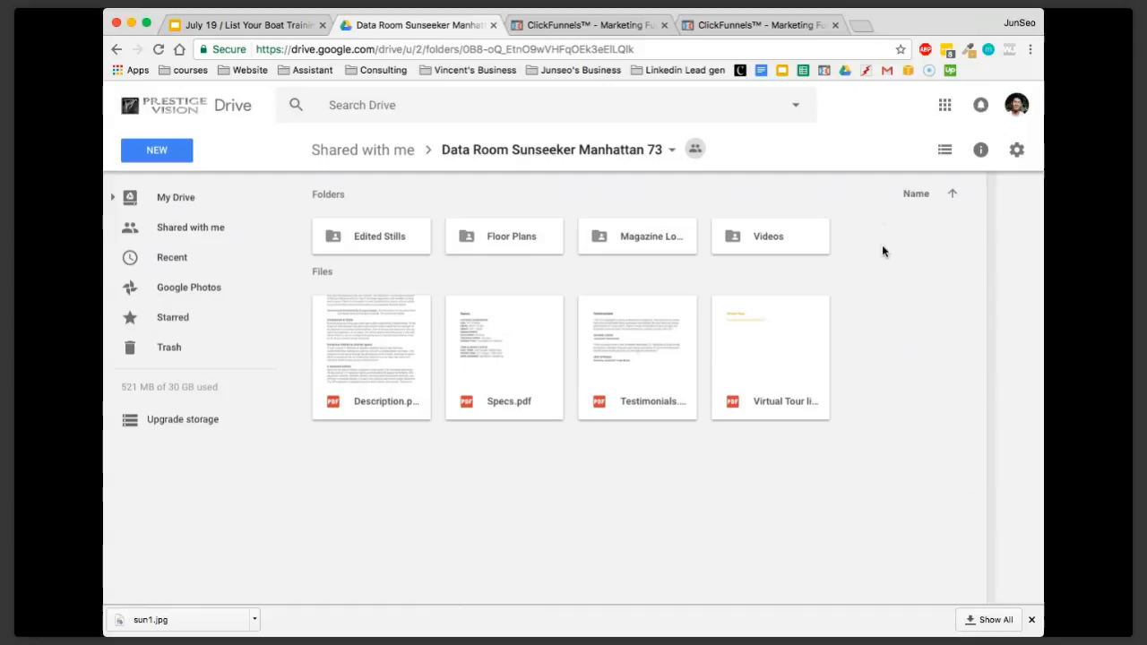
# Switch to ClickFunnels and open the YSA Listing Funnel's Thank You Page in the page editor
pyautogui.click(748, 25)
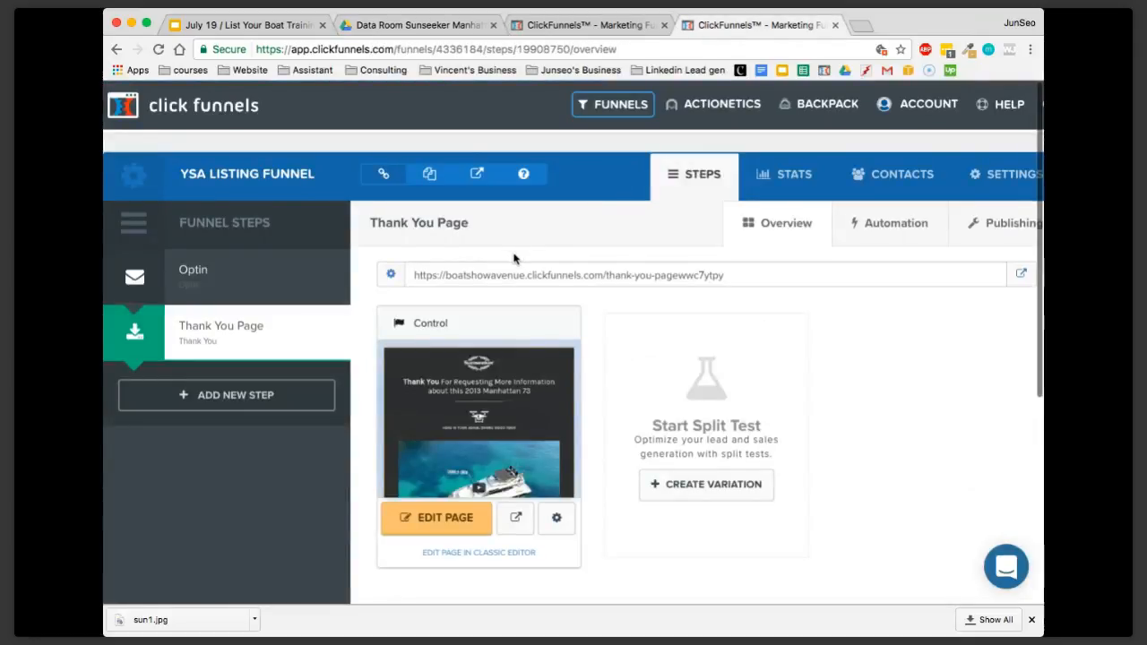
pyautogui.scroll(-1, 583, 355)
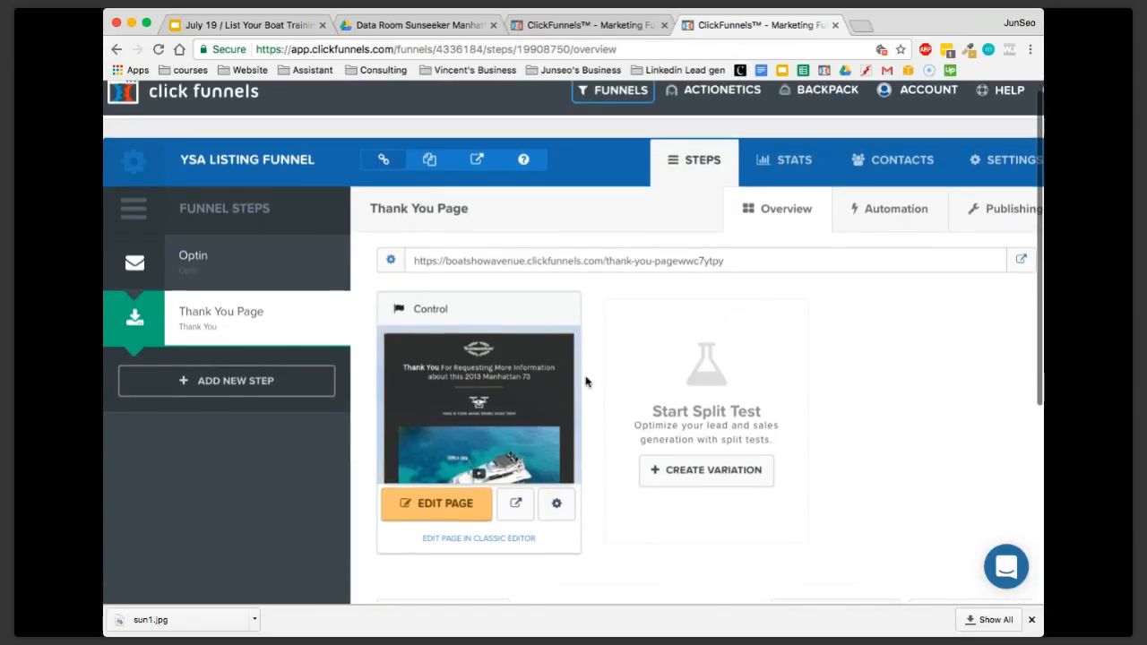
pyautogui.click(437, 501)
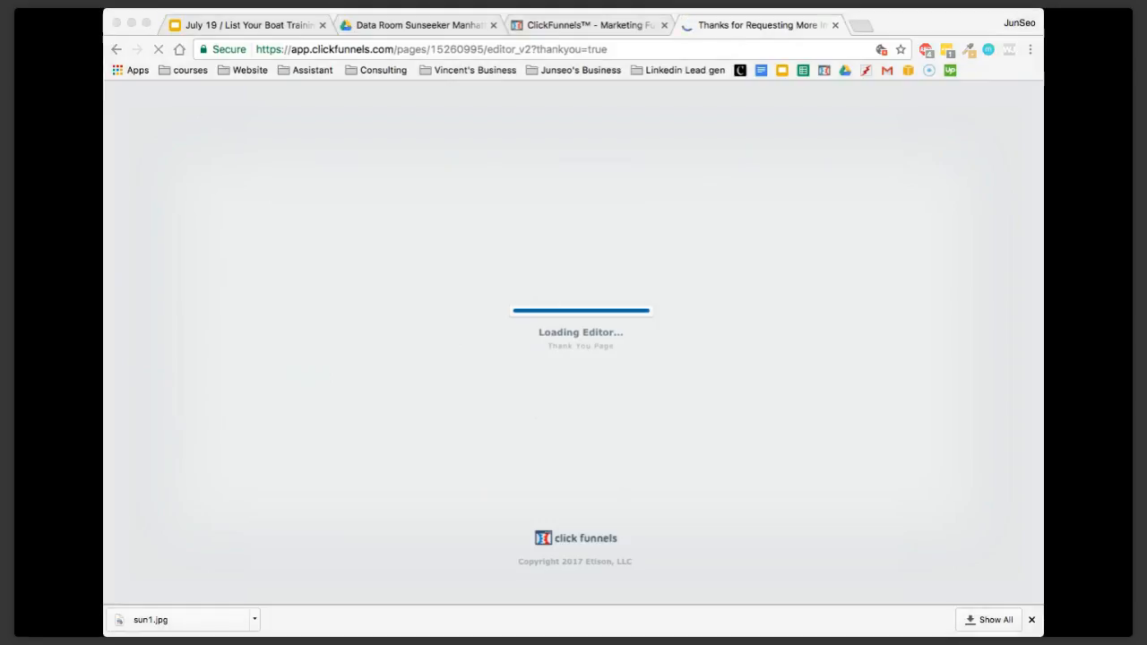
pyautogui.click(188, 283)
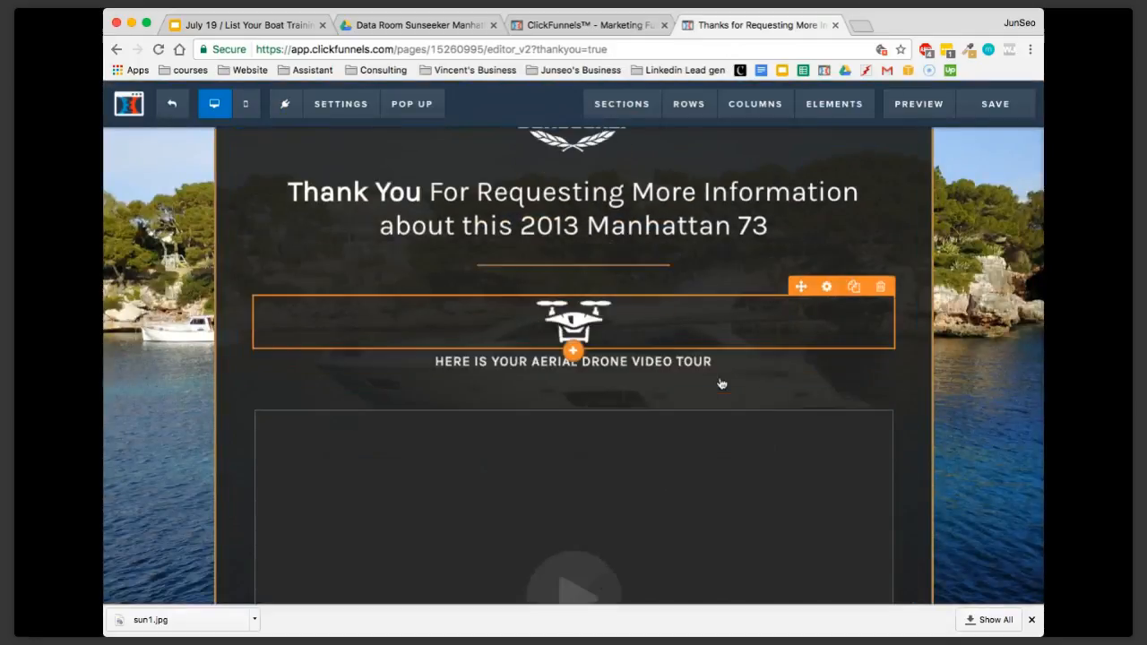
# Check that the thank-you headline is editable and review the drone video section down to the Download The Full Specs/Price Here button
pyautogui.scroll(1, 724, 284)
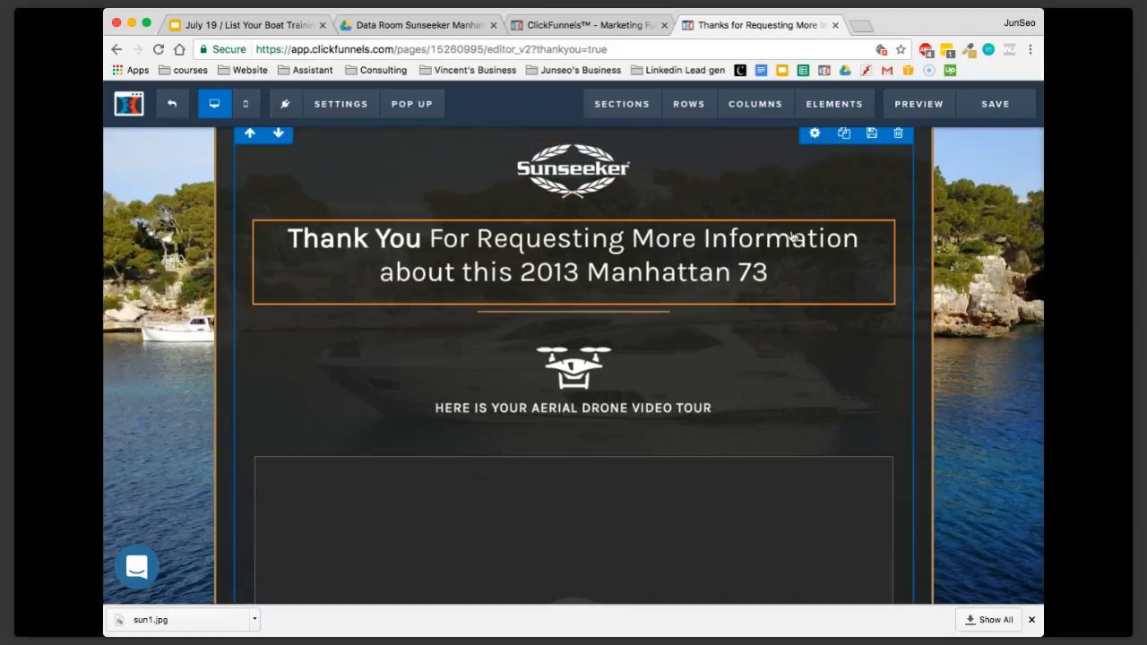
pyautogui.click(617, 259)
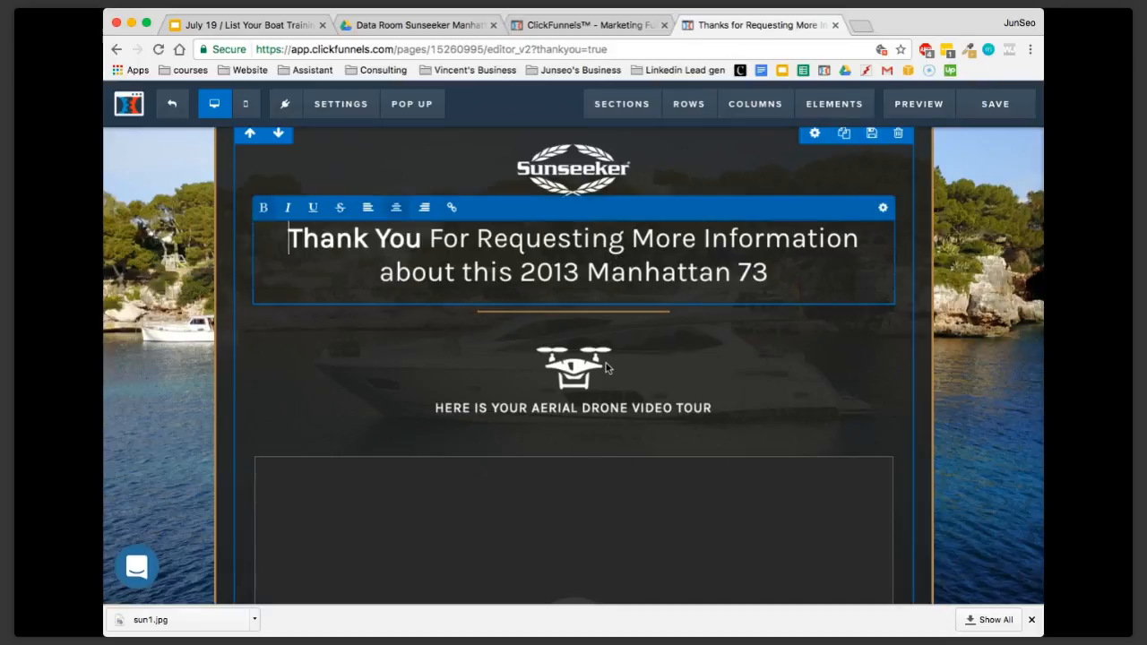
pyautogui.scroll(-2, 616, 322)
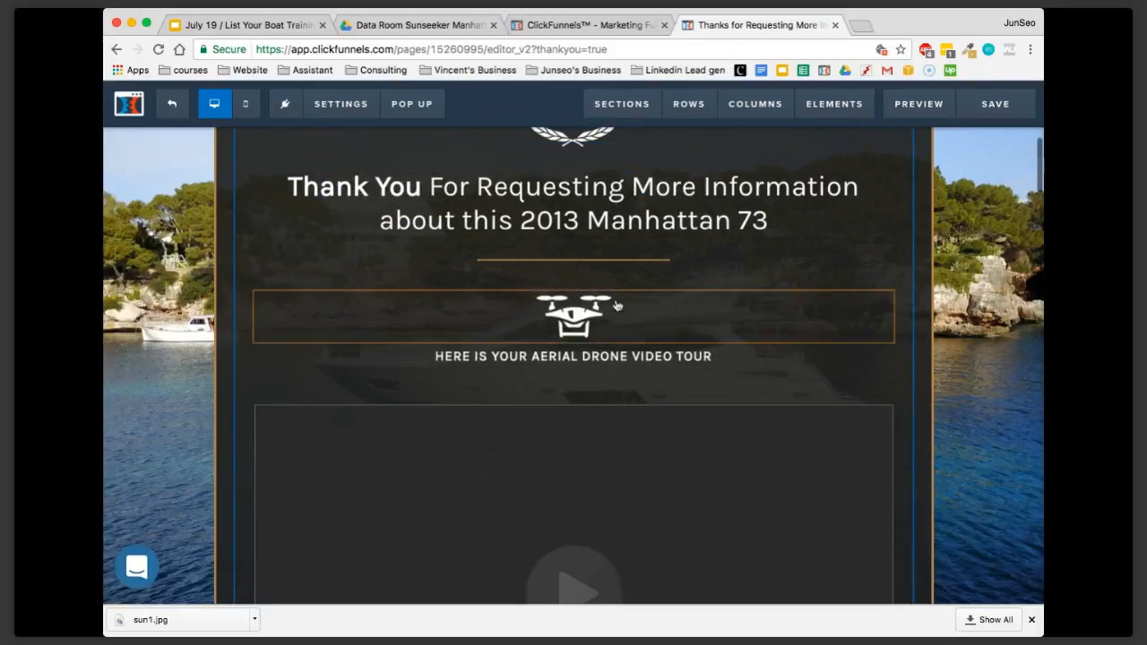
pyautogui.click(666, 340)
pyautogui.scroll(-10, 645, 359)
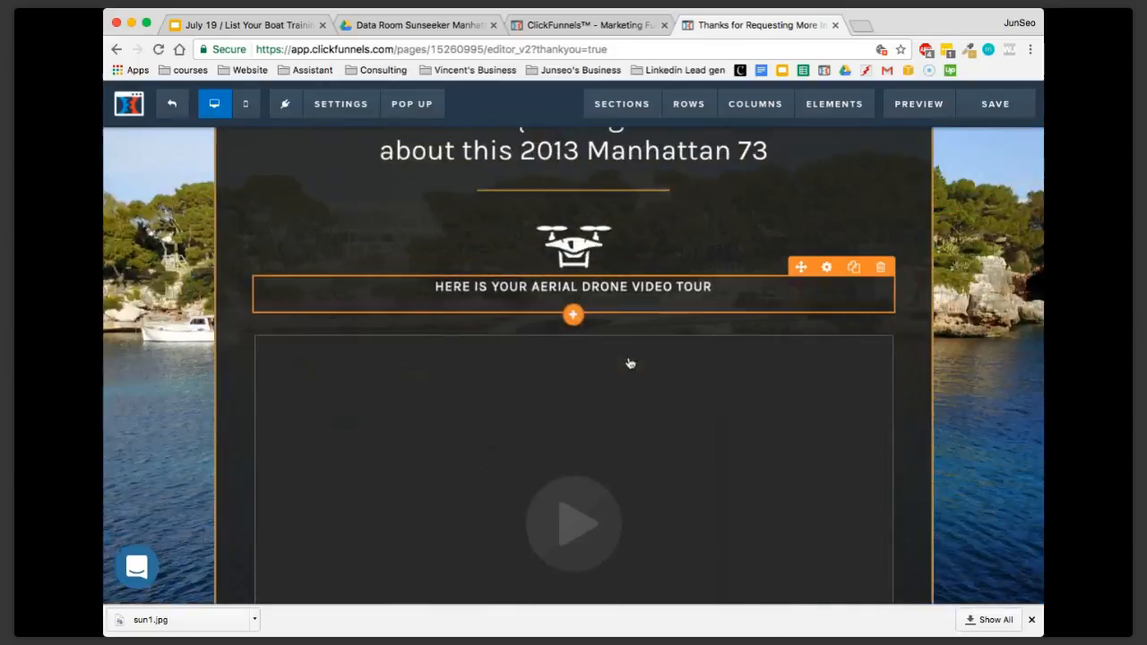
pyautogui.scroll(3, 629, 363)
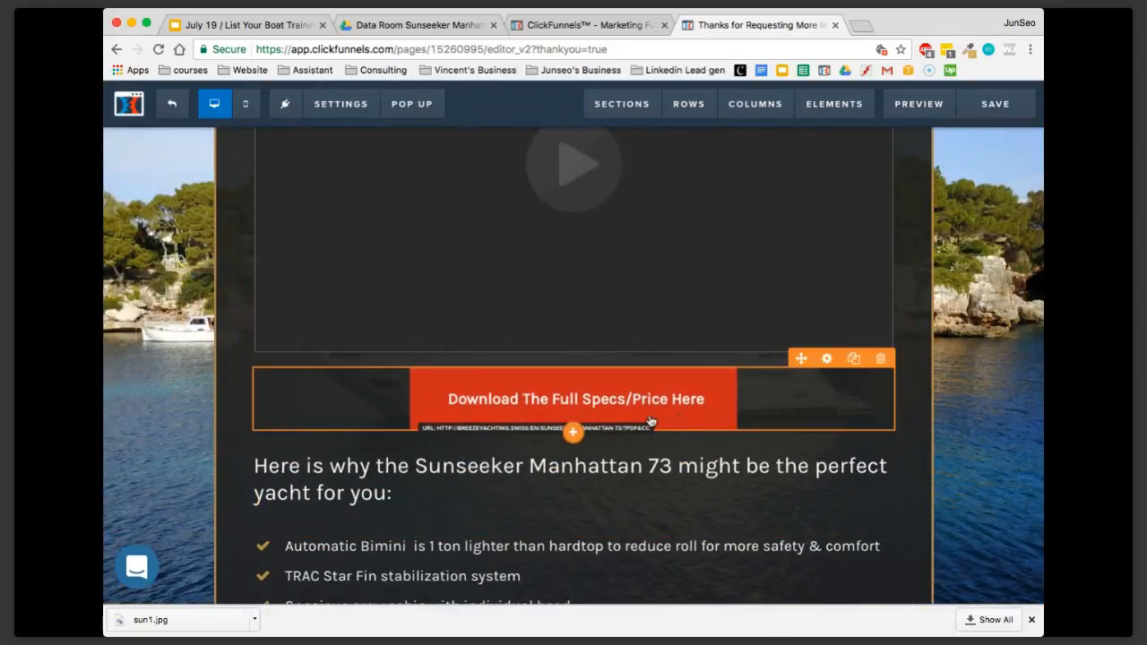
pyautogui.scroll(1, 641, 408)
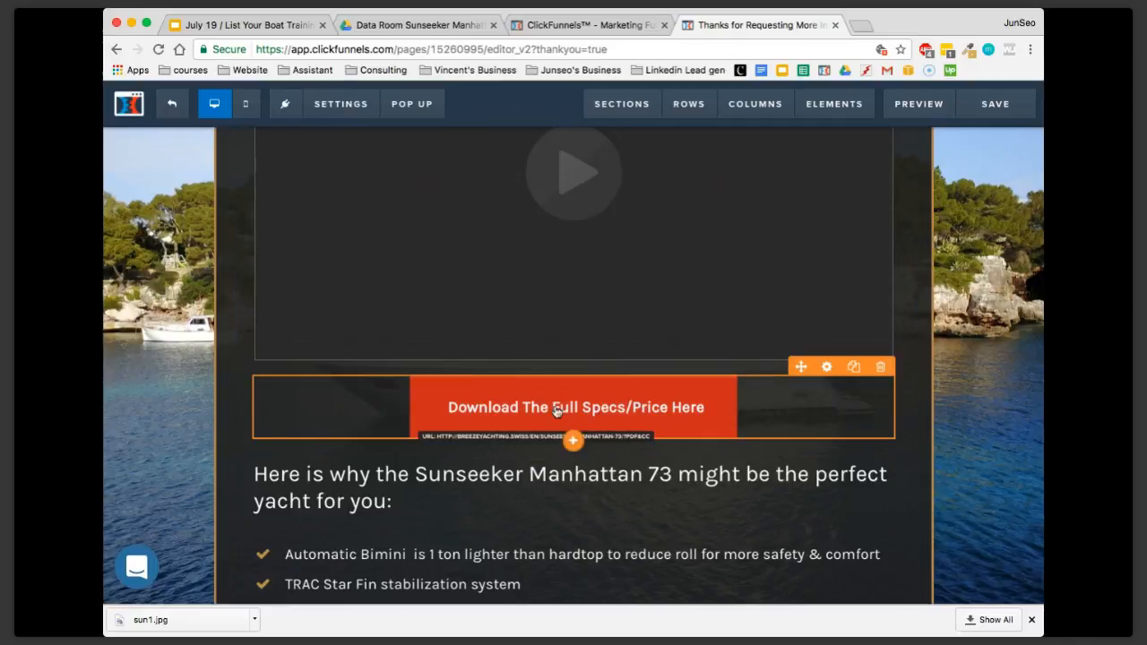
# Preview the Thank You Page, test its Download The Full Specs/Price Here button, and close the preview
pyautogui.click(918, 104)
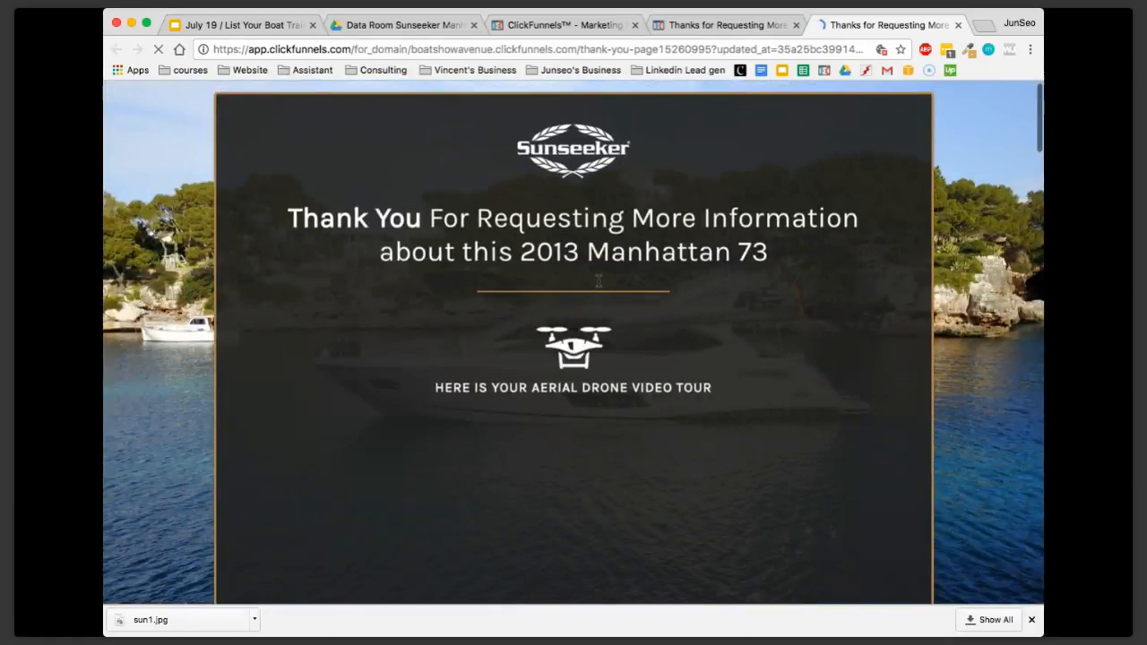
pyautogui.scroll(-3, 595, 305)
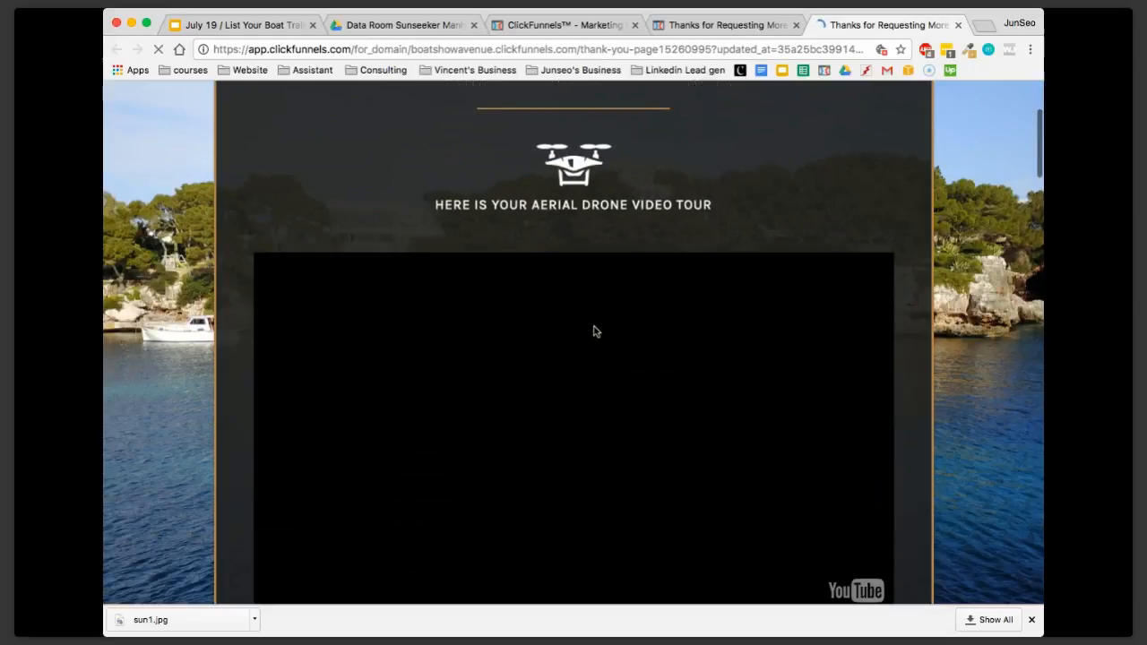
pyautogui.scroll(-2, 595, 331)
pyautogui.scroll(-4, 562, 374)
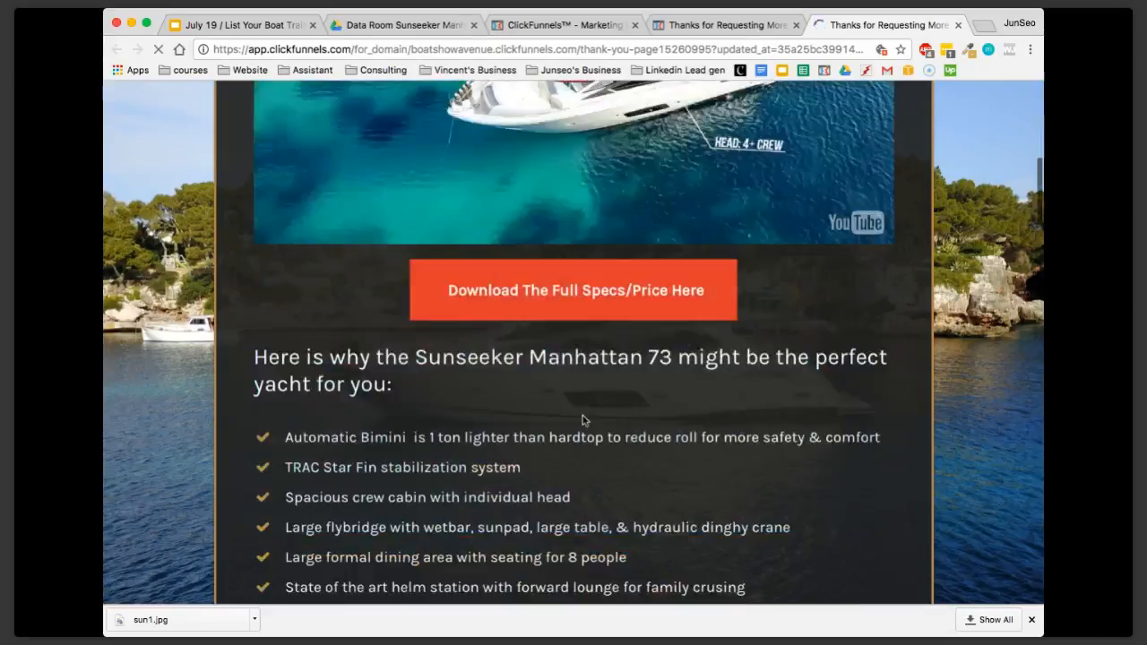
pyautogui.click(605, 294)
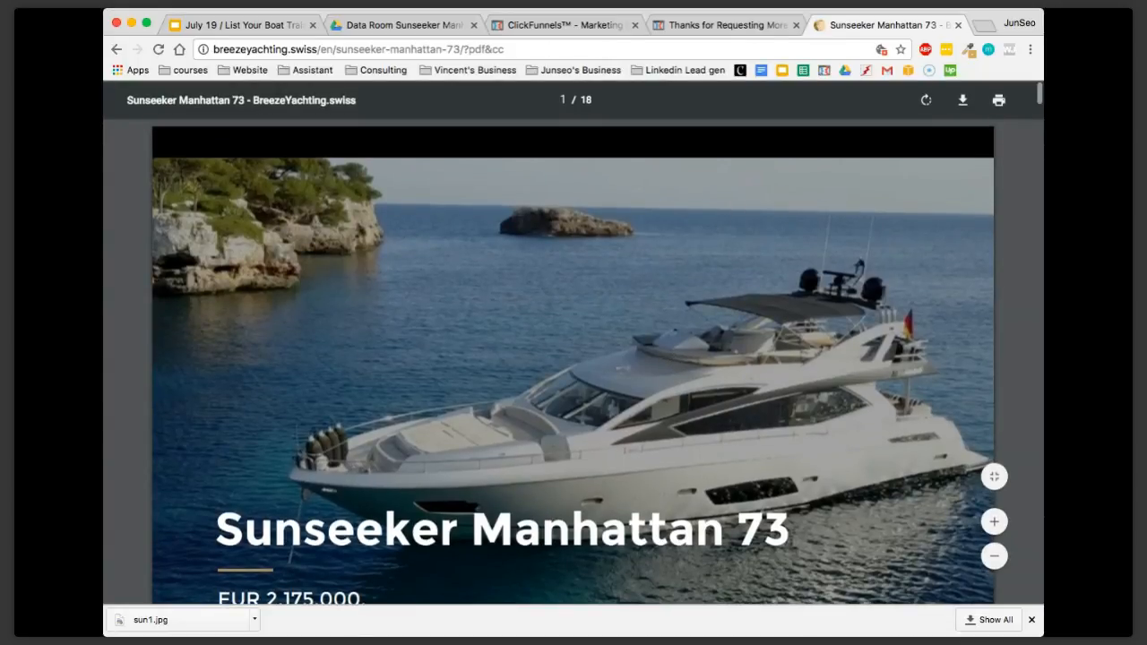
pyautogui.click(958, 25)
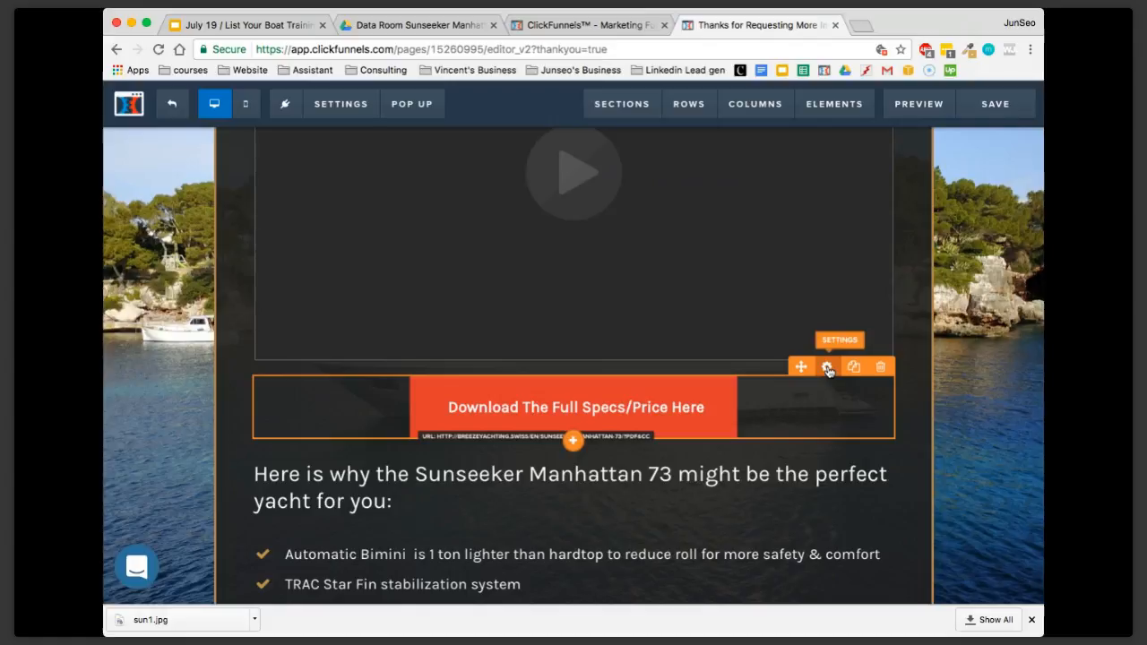
# Examine the website URL set as the download button's action, highlighting the link, and close the settings
pyautogui.click(828, 369)
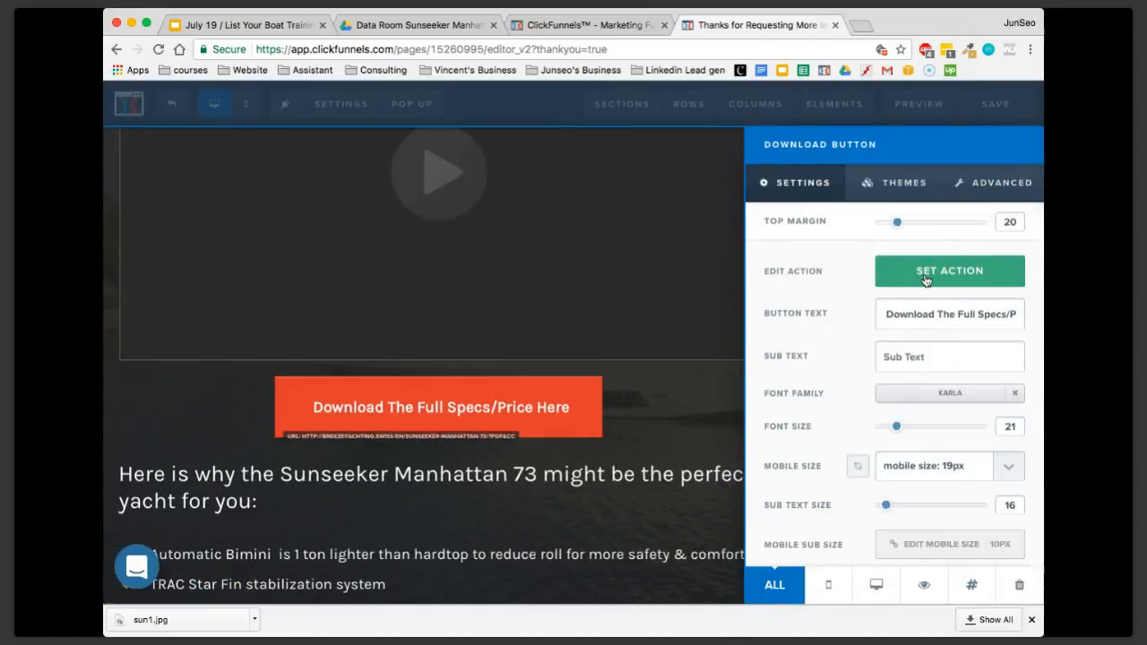
pyautogui.click(918, 280)
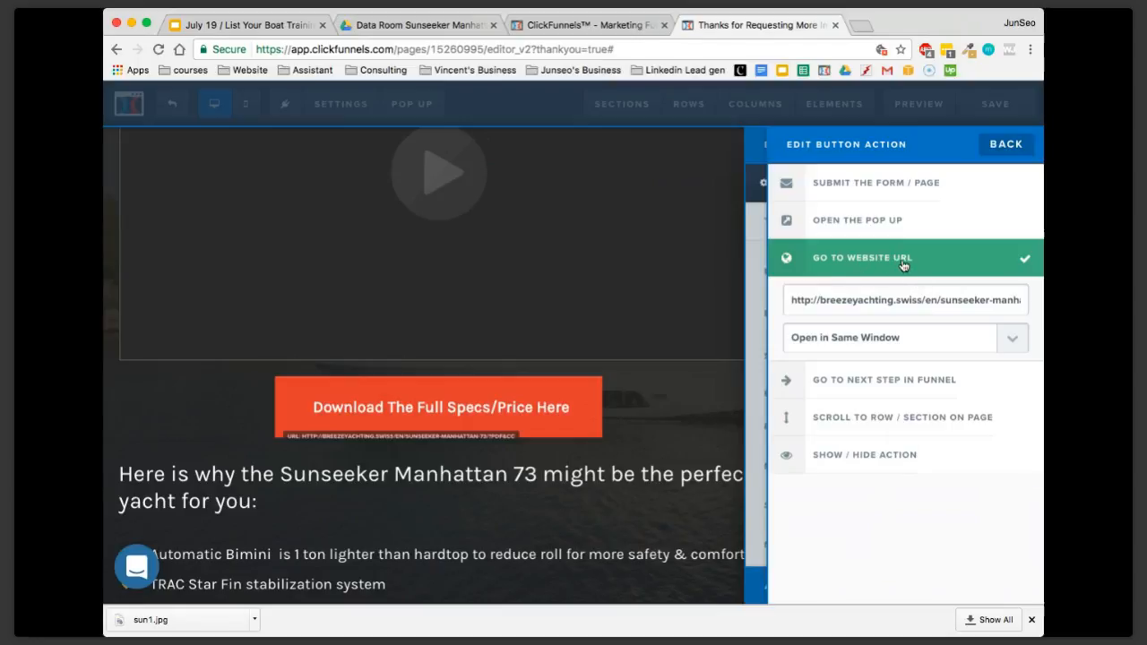
pyautogui.tripleClick(867, 299)
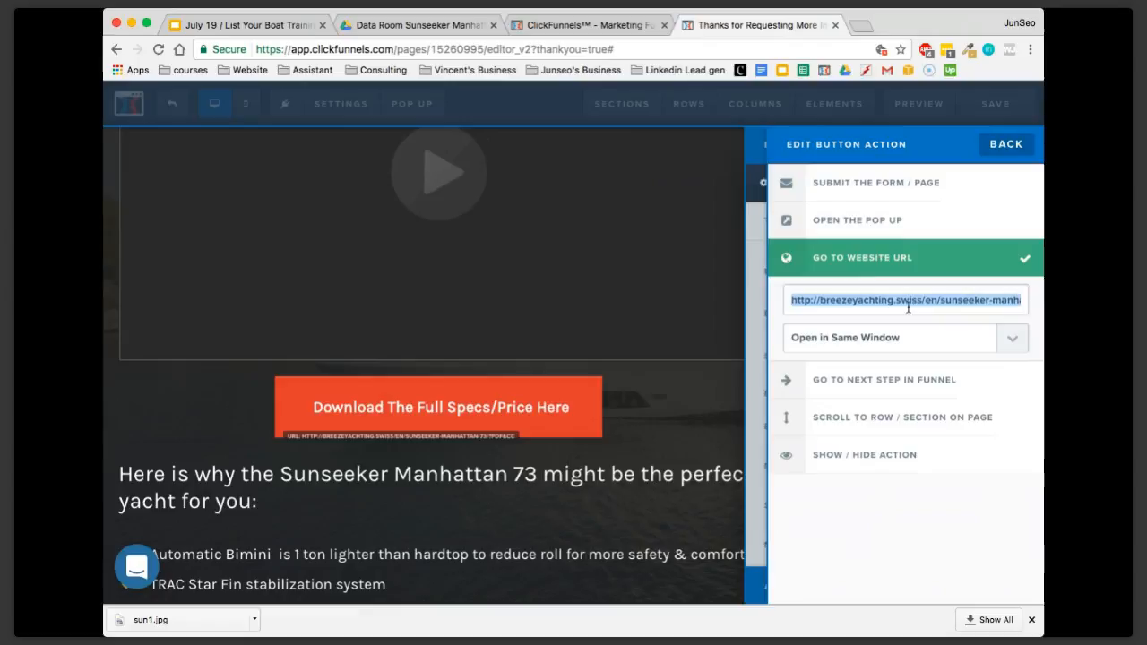
pyautogui.click(1010, 150)
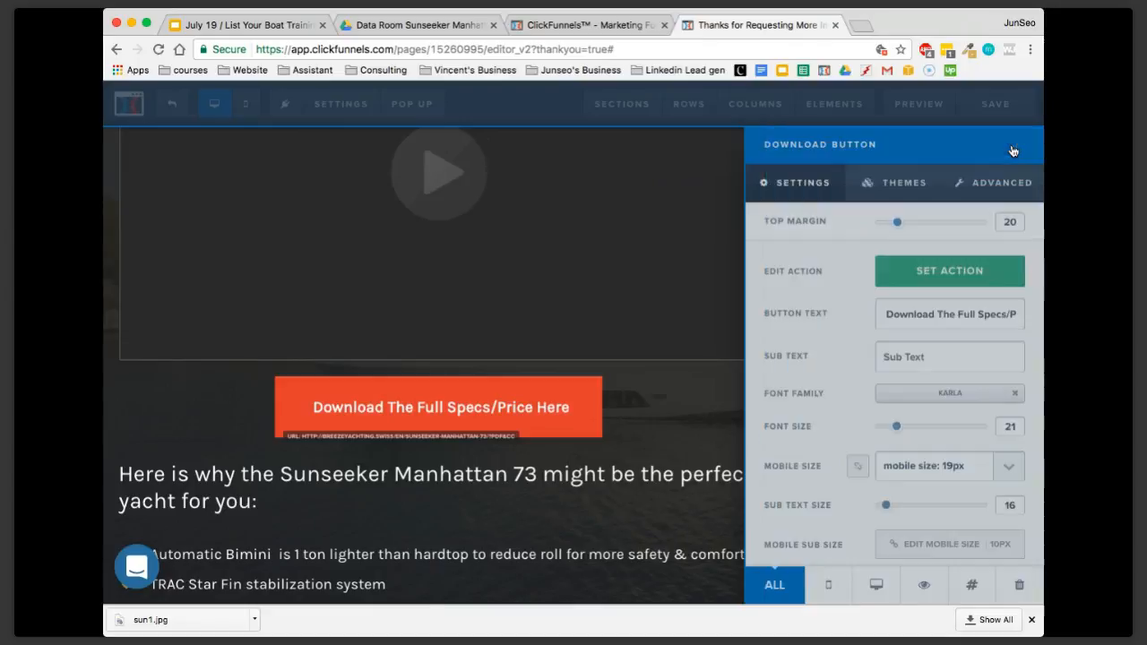
pyautogui.click(676, 258)
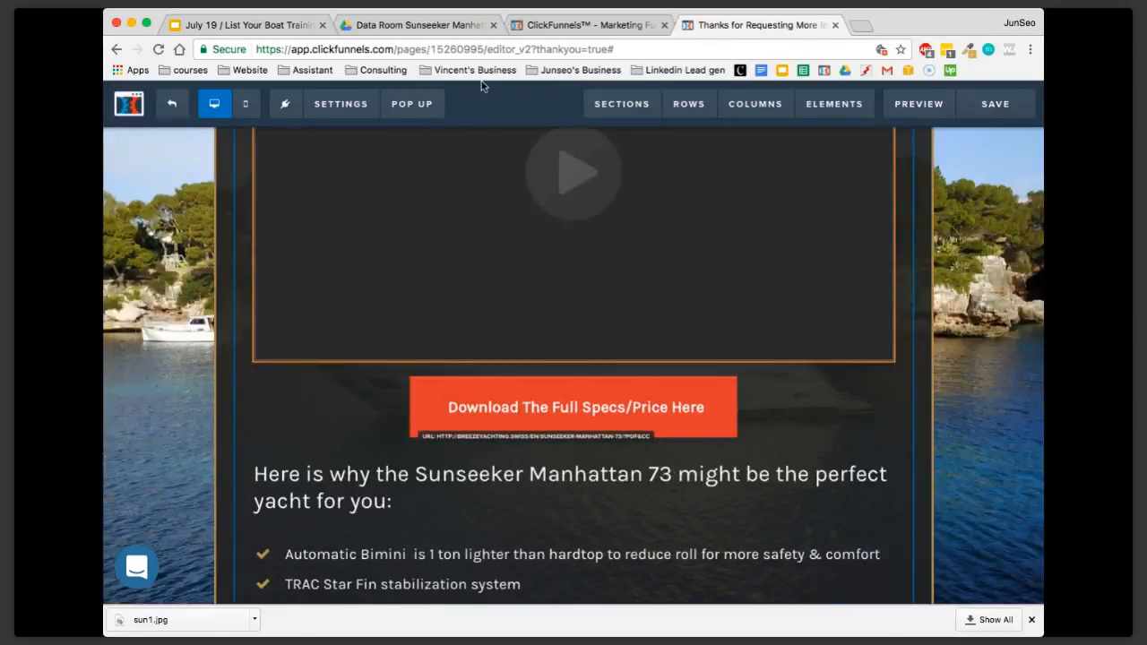
# Switch to Google Drive and copy the shareable link of Specs.pdf from its sharing options
pyautogui.click(428, 27)
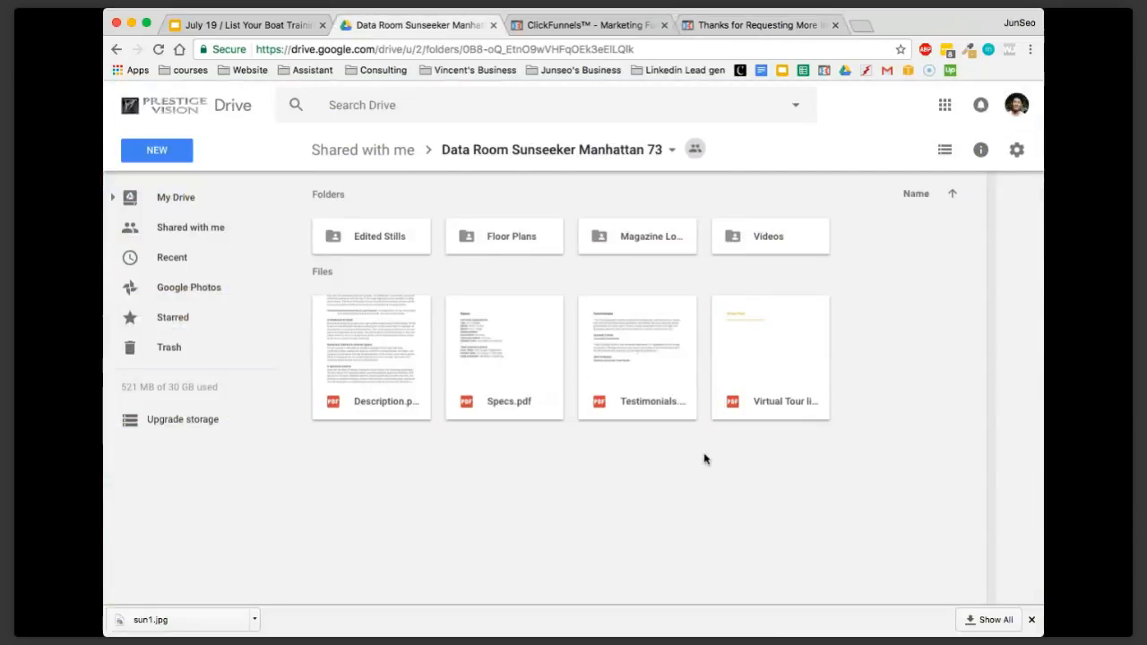
pyautogui.rightClick(504, 341)
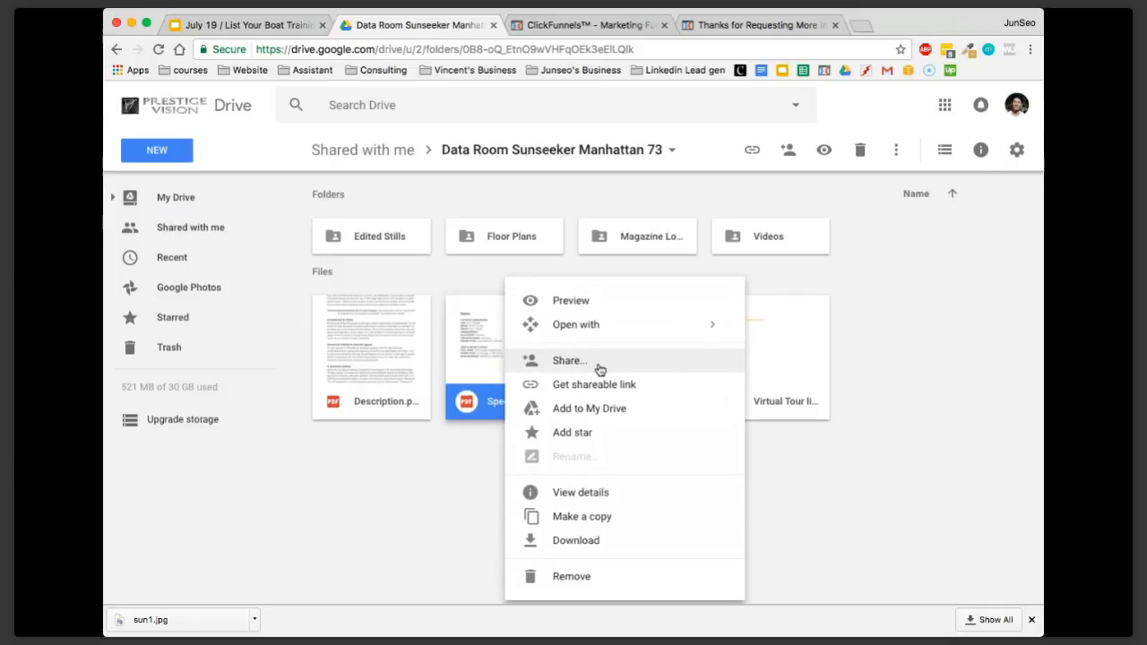
pyautogui.click(570, 360)
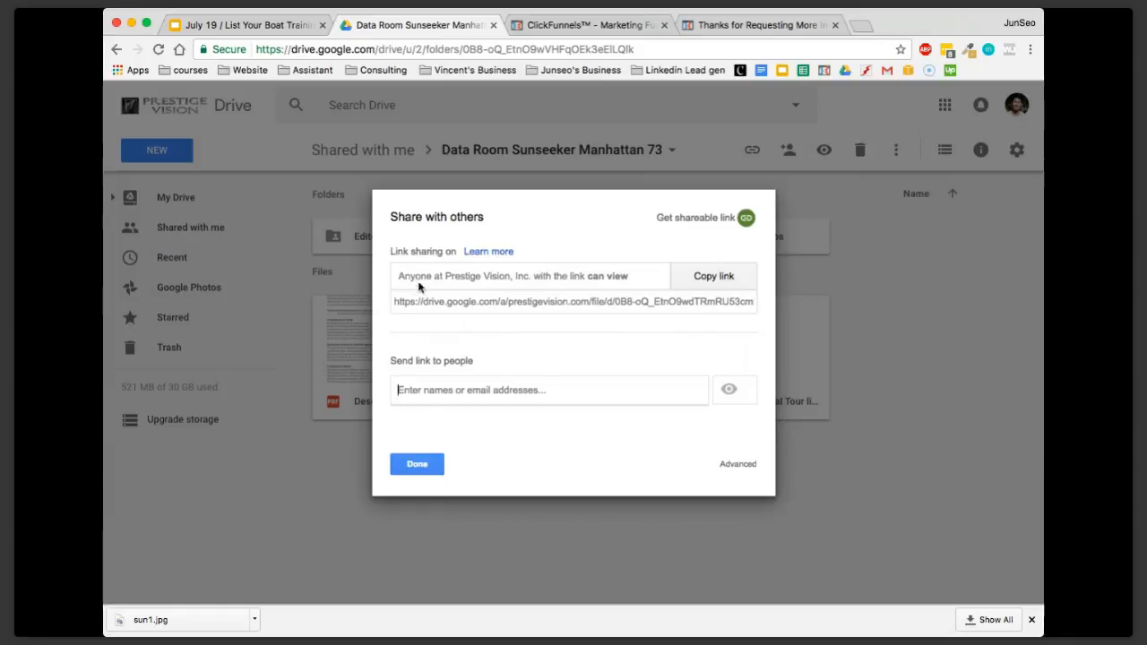
pyautogui.click(729, 273)
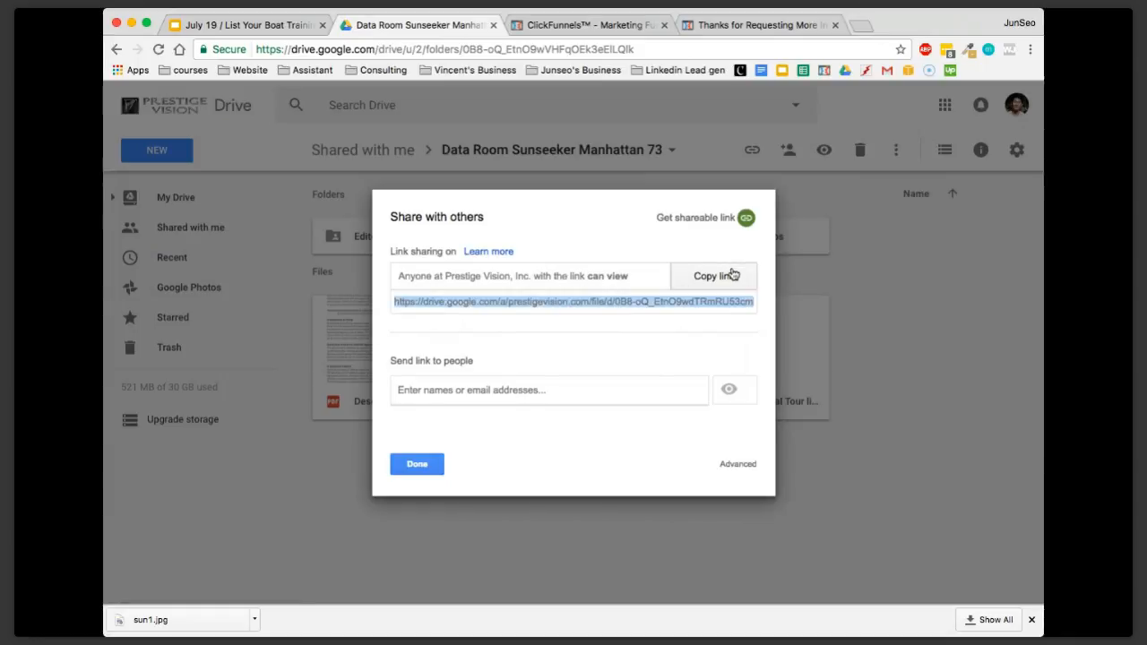
pyautogui.click(419, 461)
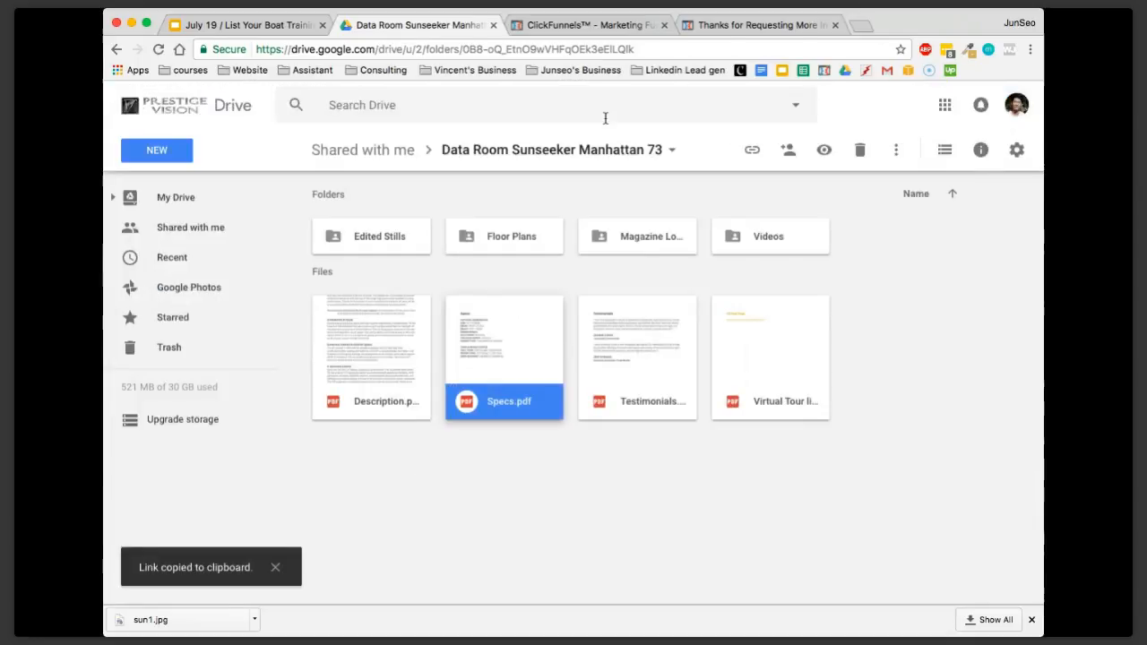
# Return to the Thank You Page editor, highlight the download button's website URL as the place for the Specs.pdf link, and close the settings
pyautogui.click(649, 29)
pyautogui.click(757, 26)
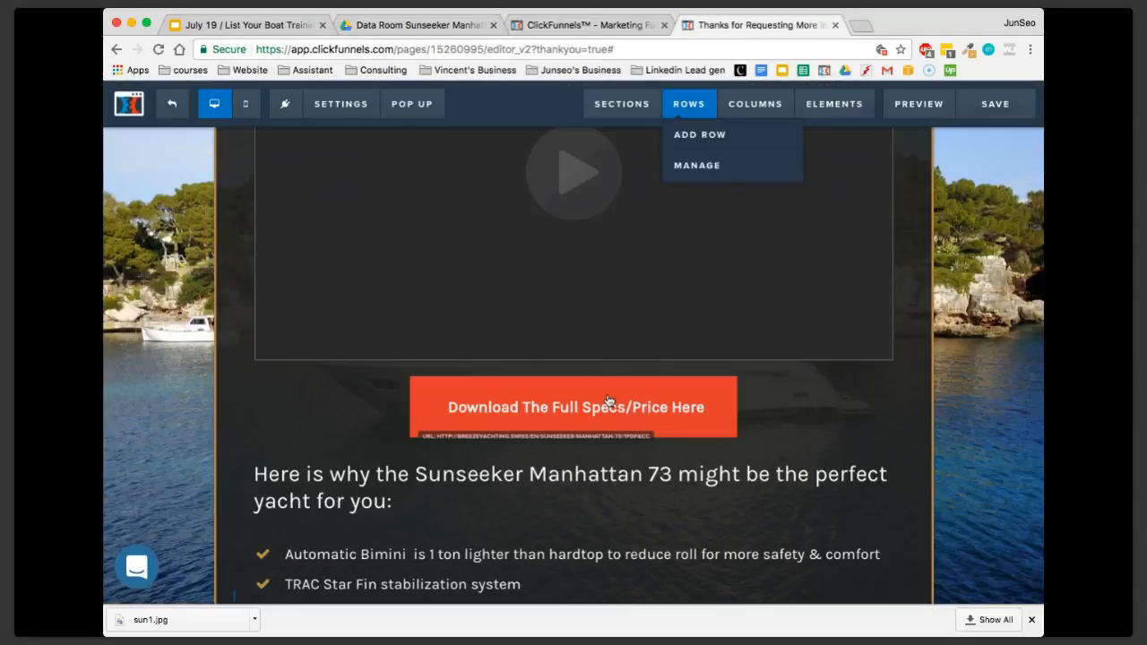
pyautogui.click(641, 439)
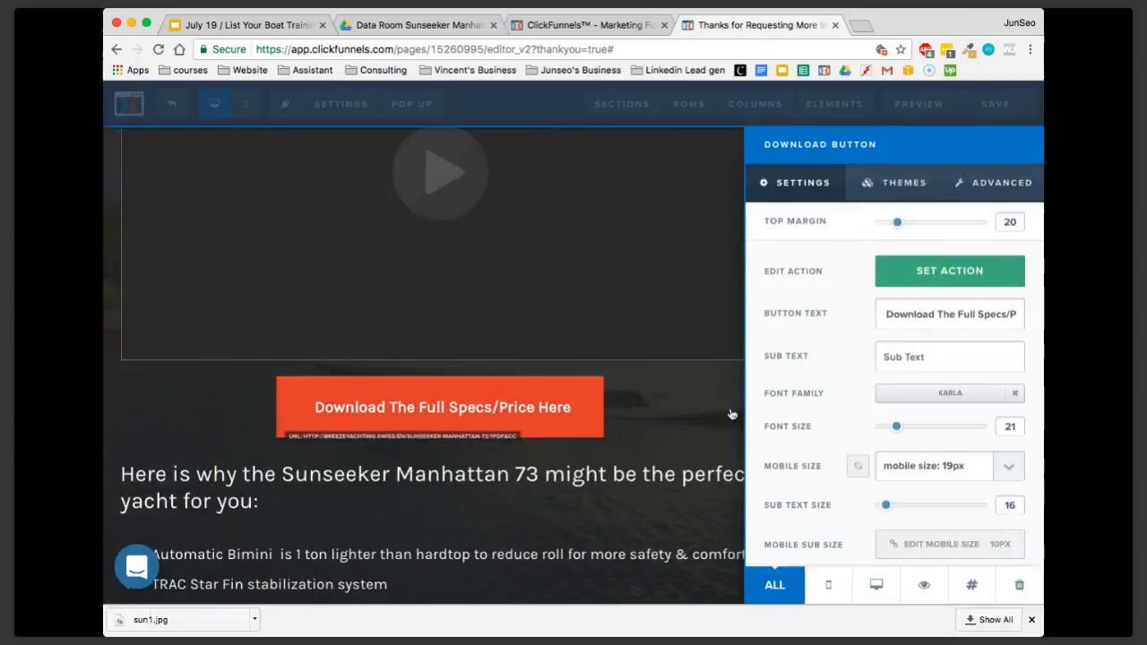
pyautogui.click(892, 282)
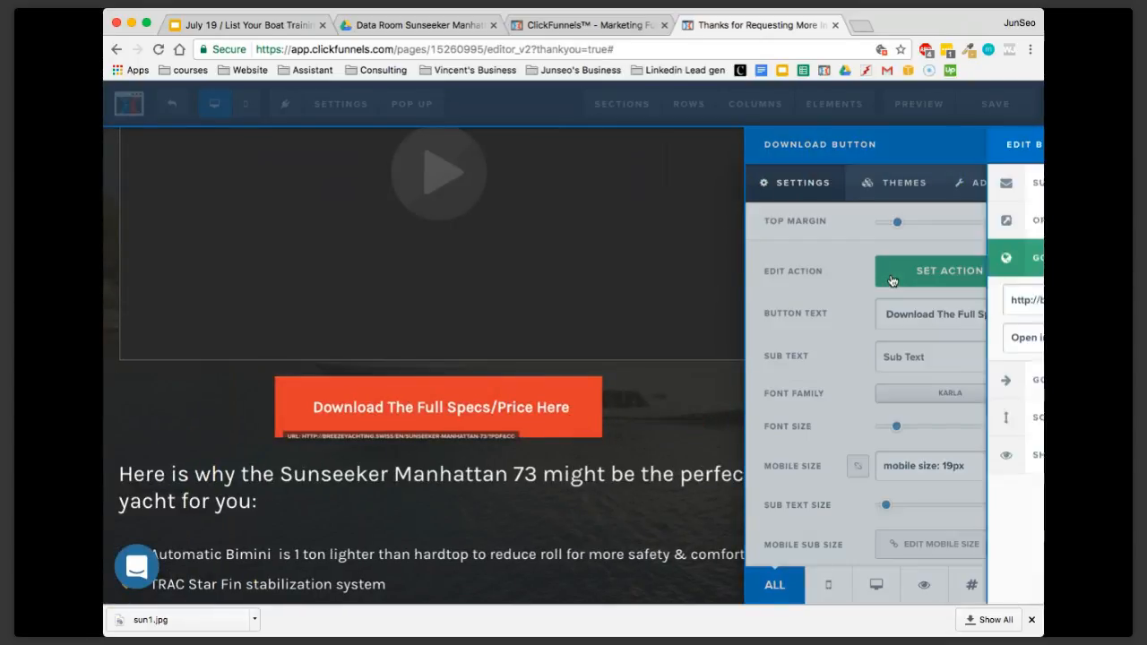
pyautogui.tripleClick(850, 300)
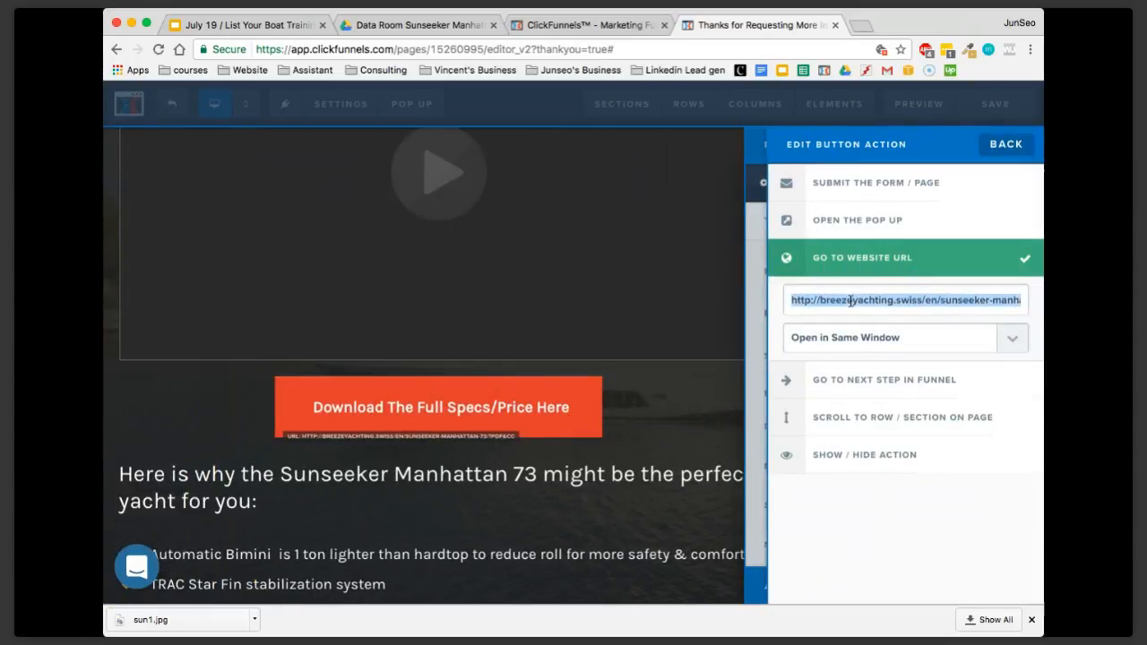
pyautogui.click(683, 418)
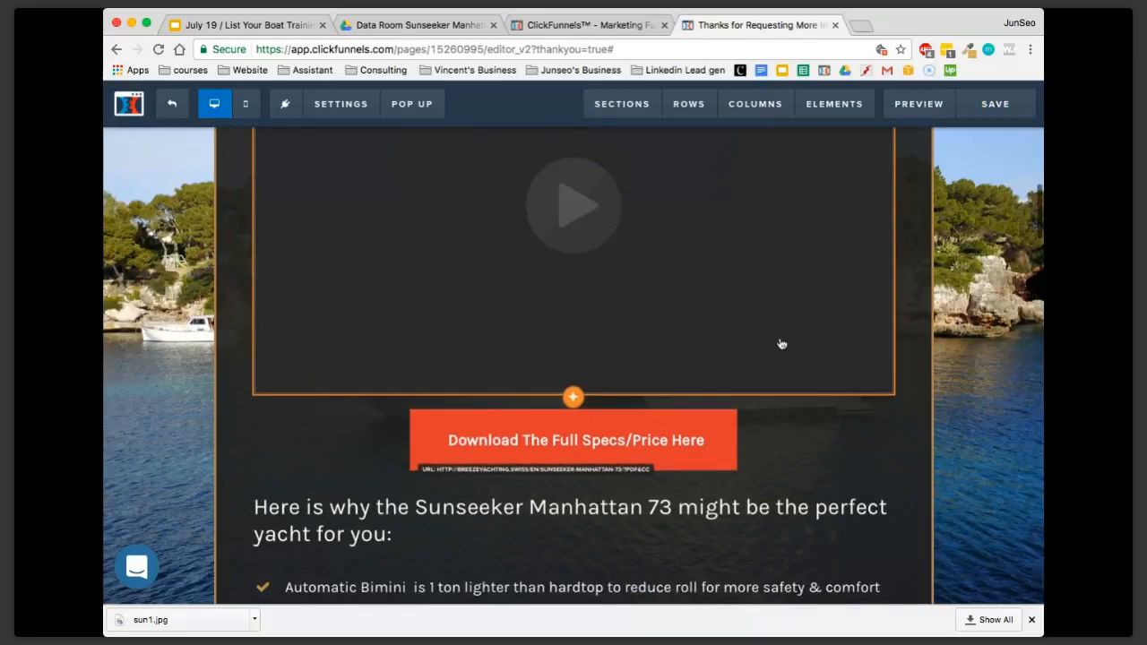
# Review the yacht's feature bullet list and the Update 11.05.2017 section with its three photos
pyautogui.scroll(-3, 778, 343)
pyautogui.scroll(-1, 780, 344)
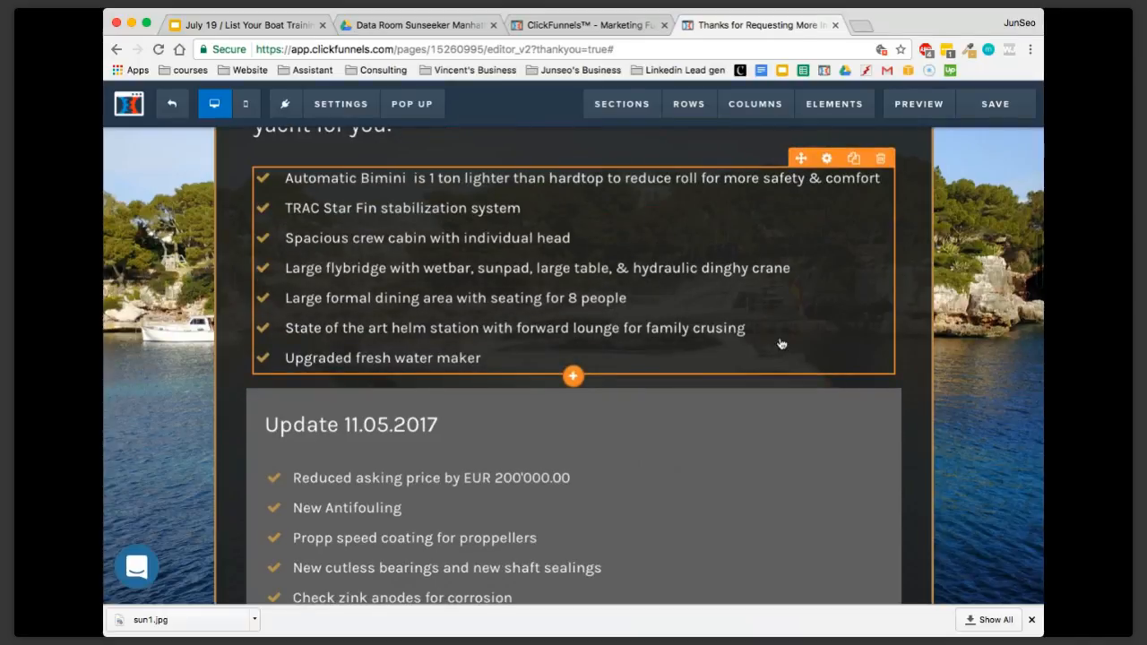
pyautogui.scroll(-1, 780, 344)
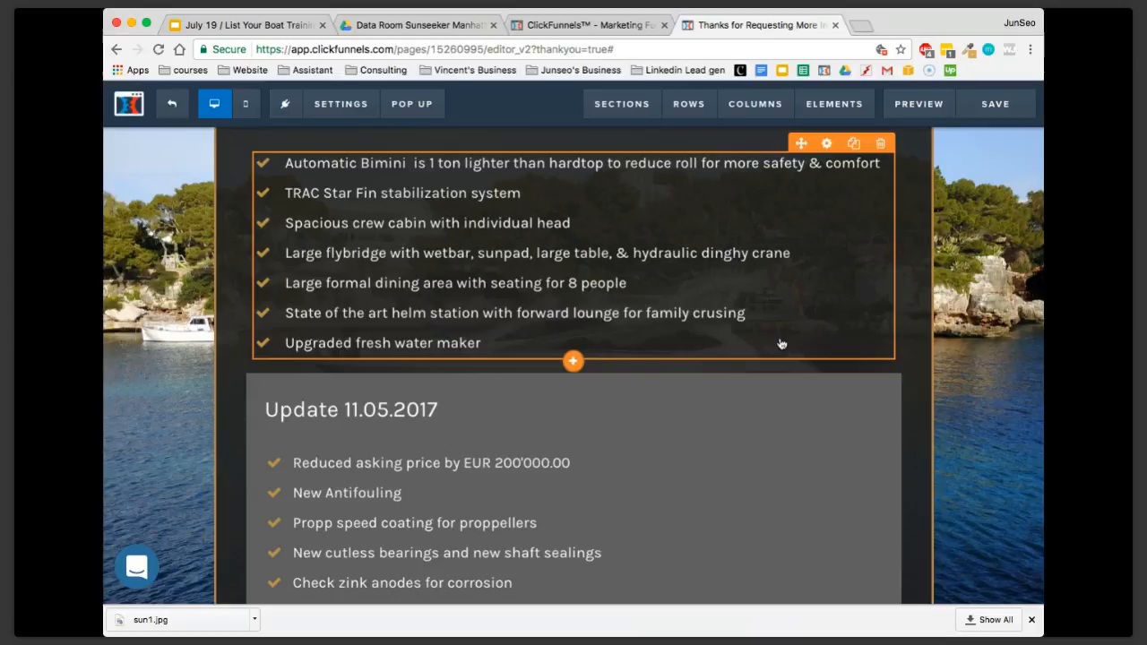
pyautogui.scroll(3, 780, 344)
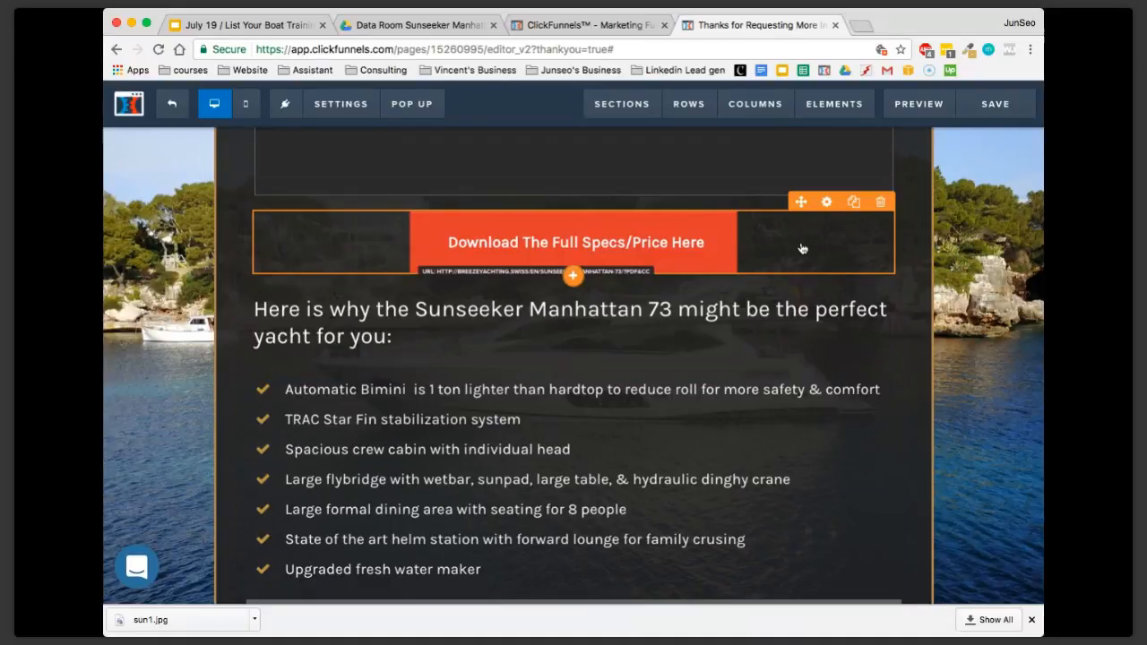
pyautogui.scroll(-3, 801, 248)
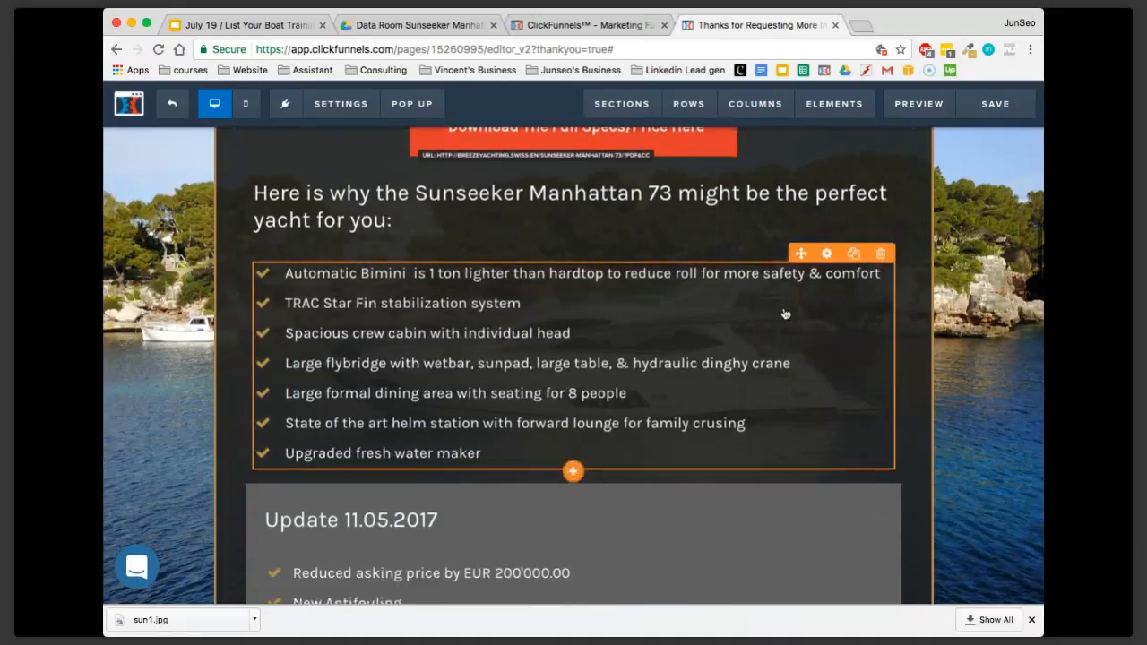
pyautogui.scroll(-3, 785, 314)
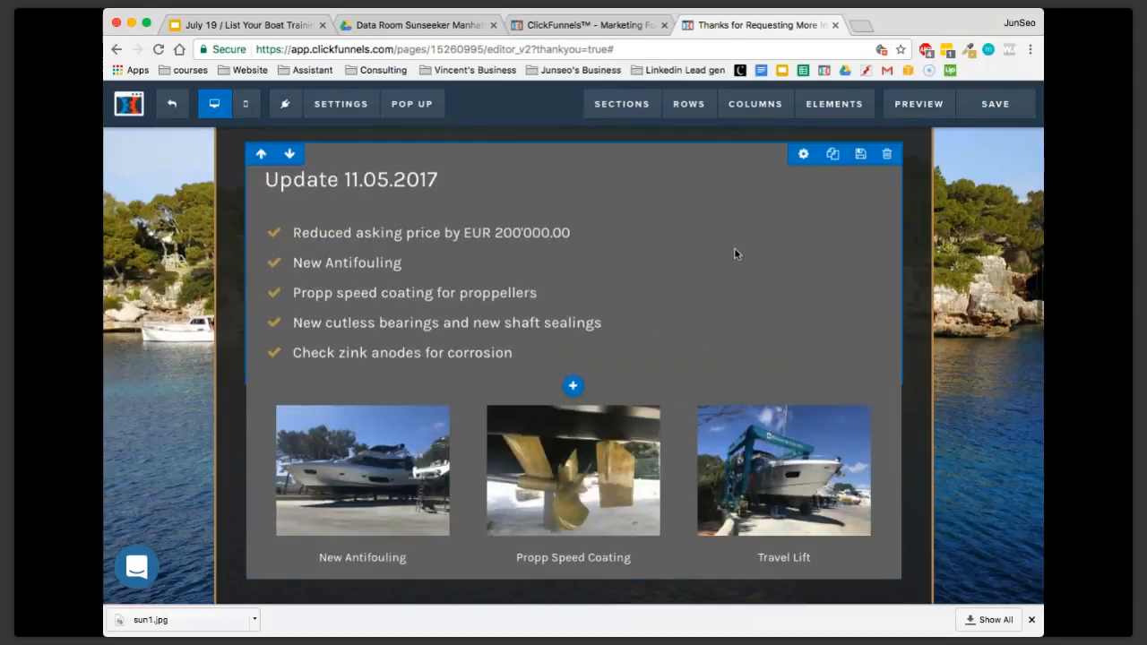
# Review the yacht's feature bullet list below the download button and put its text into editing mode without changing it
pyautogui.scroll(5, 709, 275)
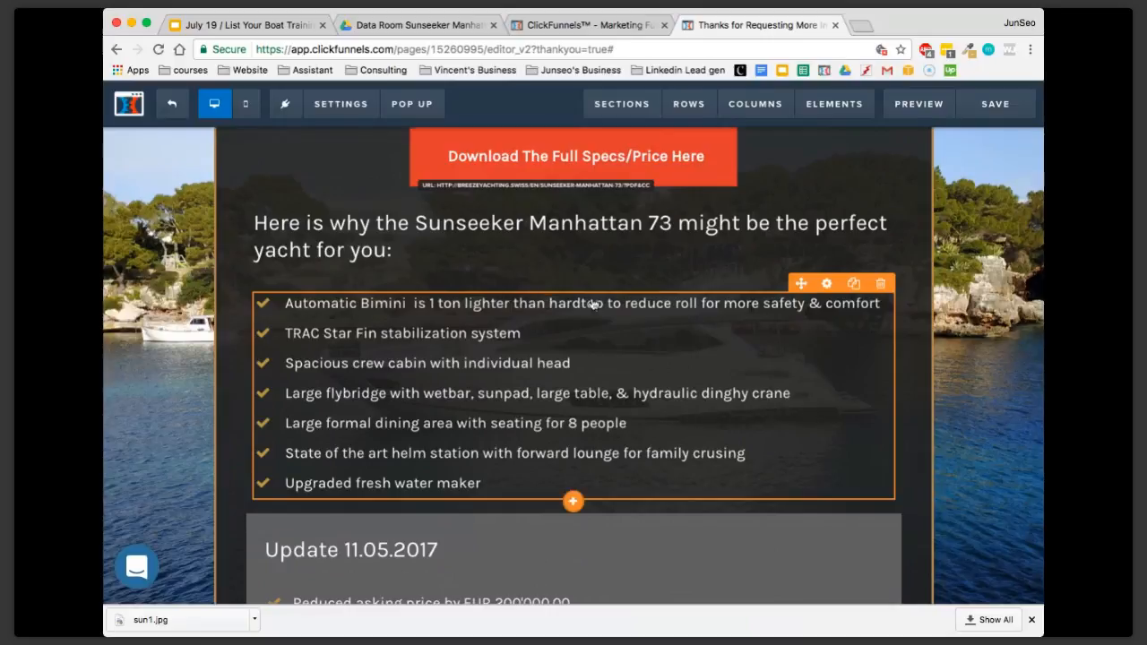
pyautogui.scroll(2, 592, 331)
pyautogui.scroll(-2, 611, 361)
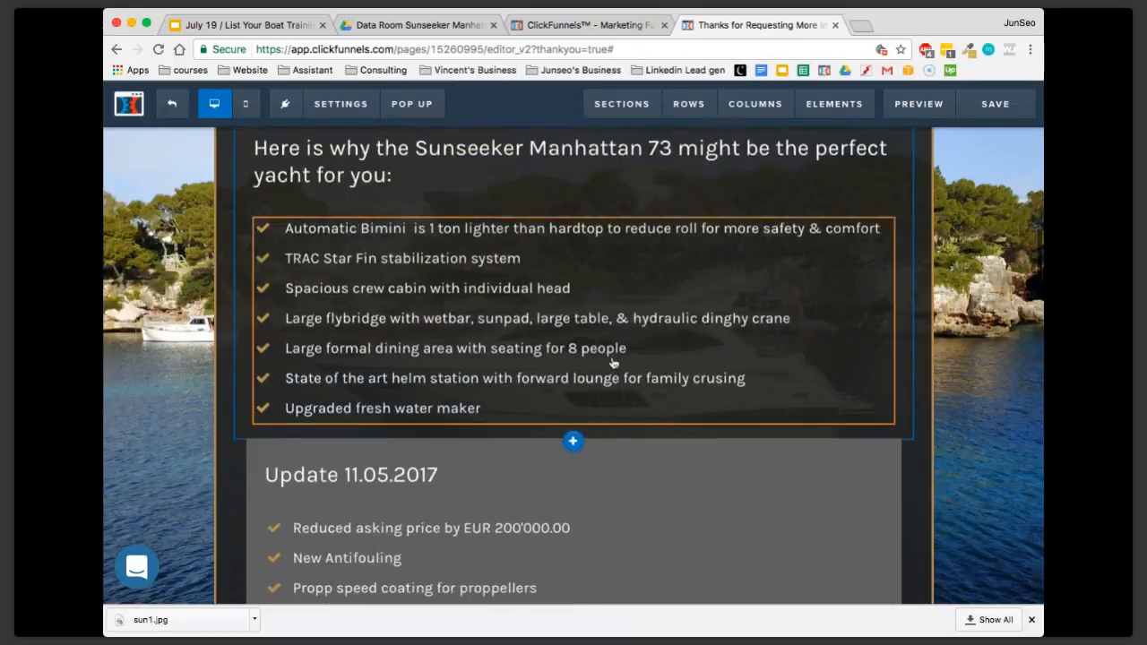
pyautogui.scroll(1, 614, 367)
pyautogui.click(553, 394)
pyautogui.tripleClick(553, 394)
pyautogui.click(495, 457)
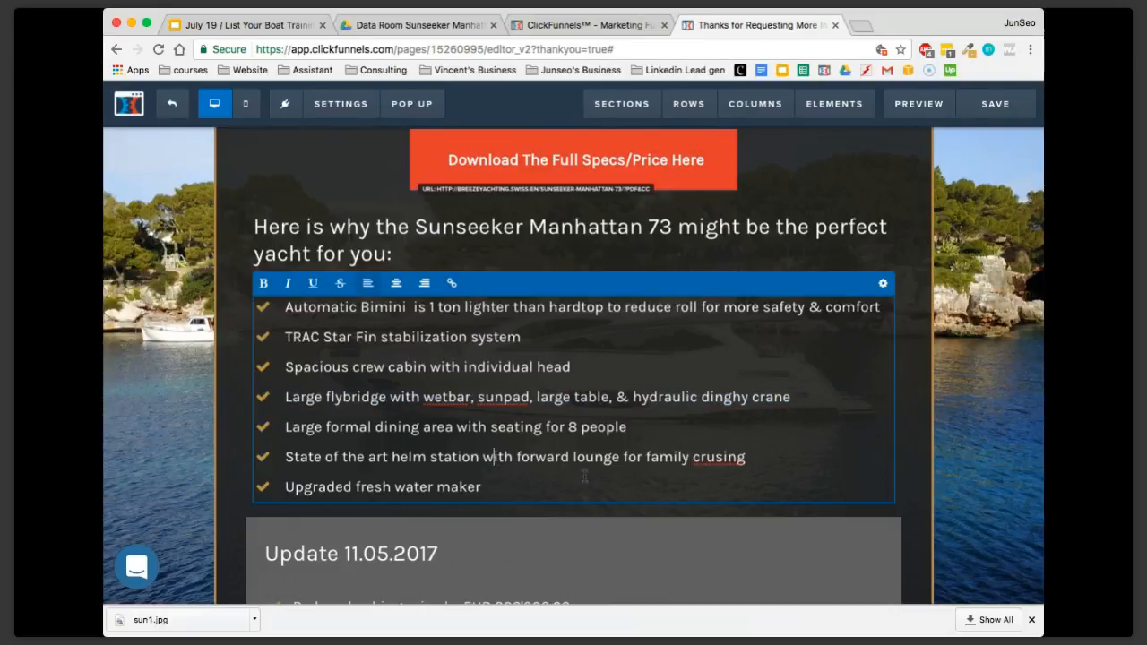
pyautogui.click(699, 526)
# Hide the Update 11.05.2017 row and the three-column photo row beneath it on the Thank You page
pyautogui.scroll(-2, 717, 493)
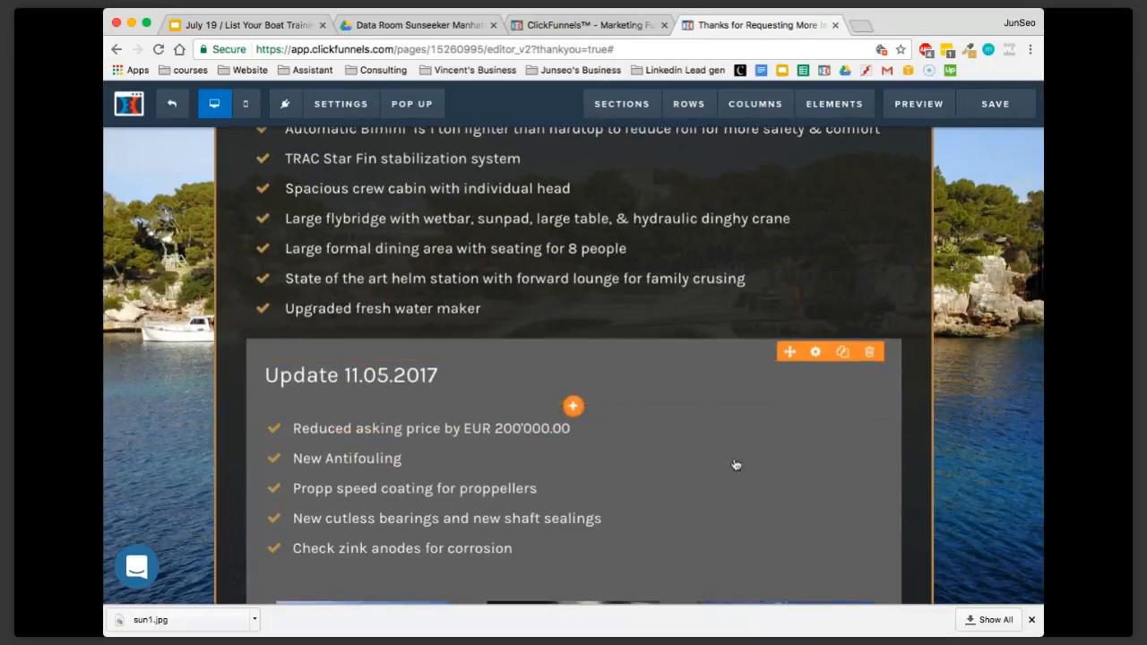
pyautogui.scroll(-1, 381, 372)
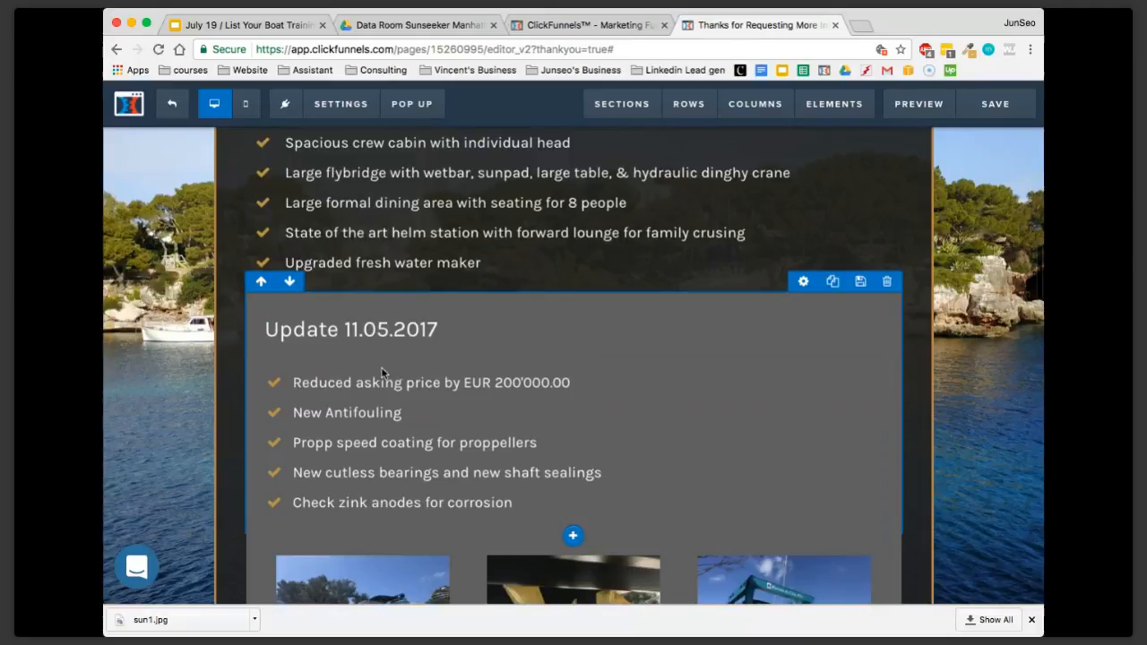
pyautogui.scroll(-1, 678, 395)
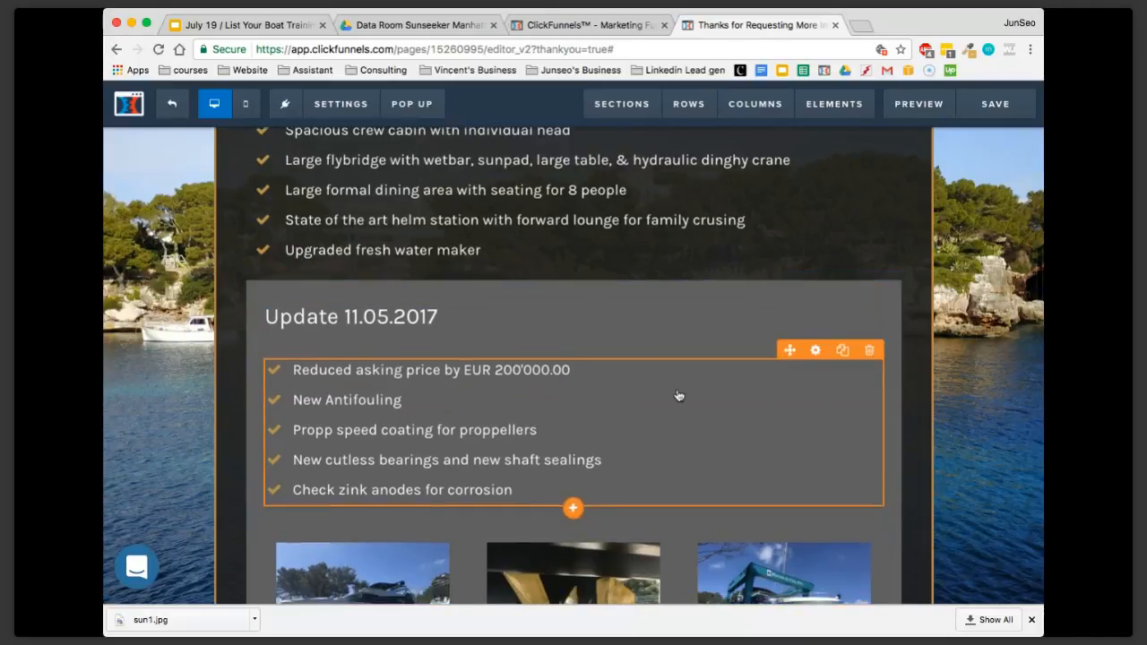
pyautogui.scroll(-3, 678, 396)
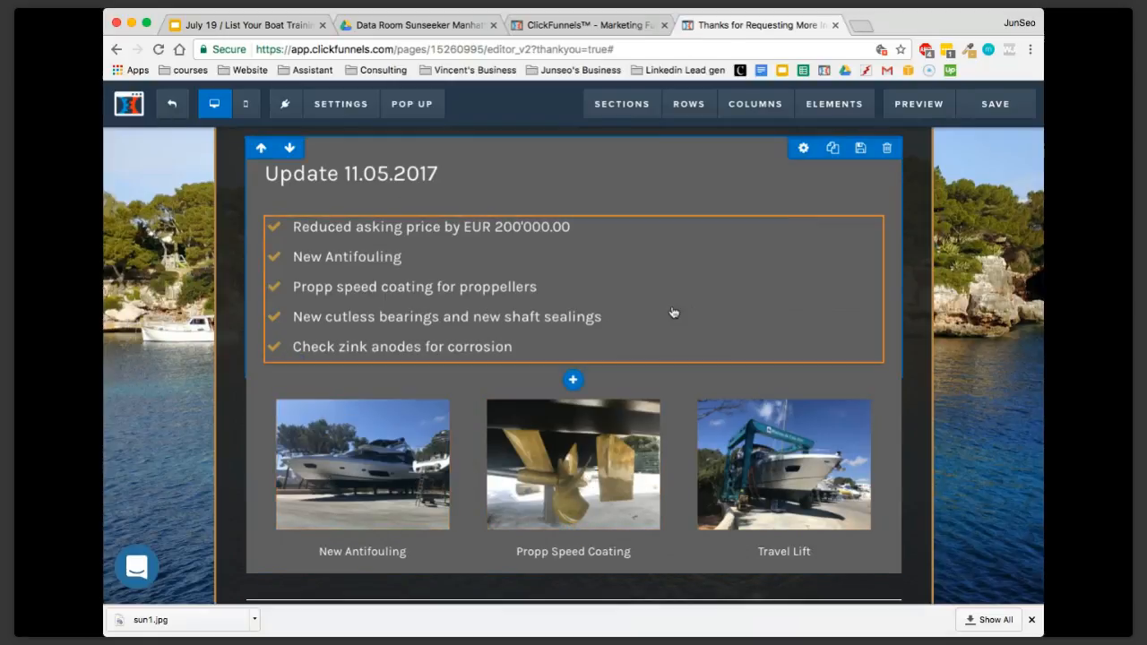
pyautogui.scroll(1, 760, 323)
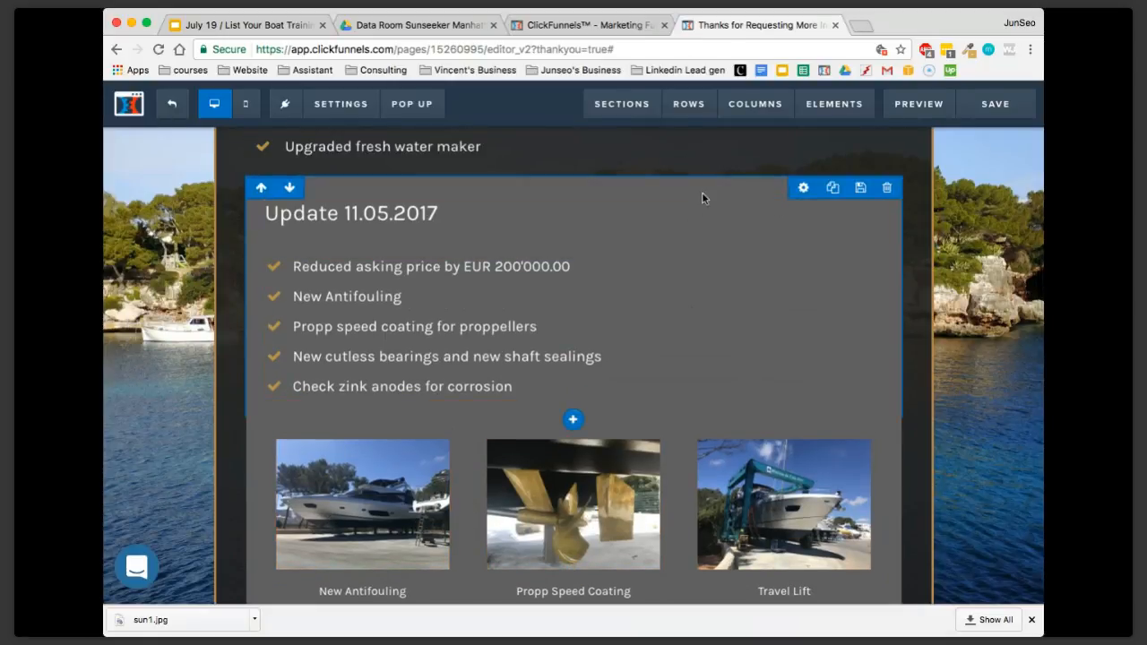
pyautogui.click(803, 189)
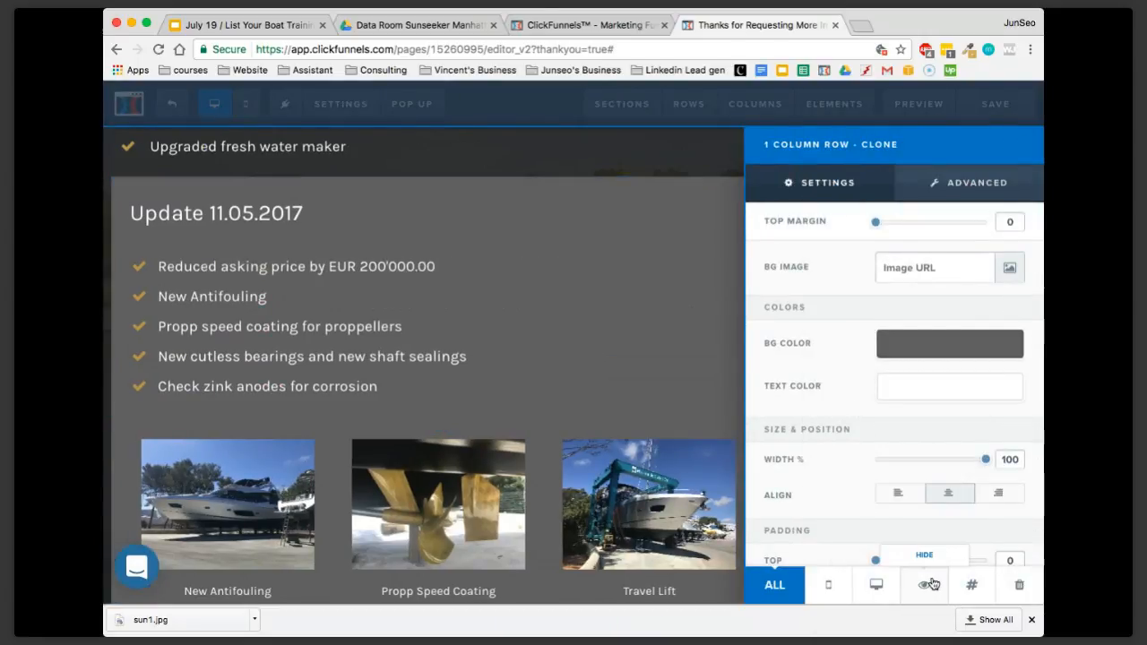
pyautogui.click(932, 584)
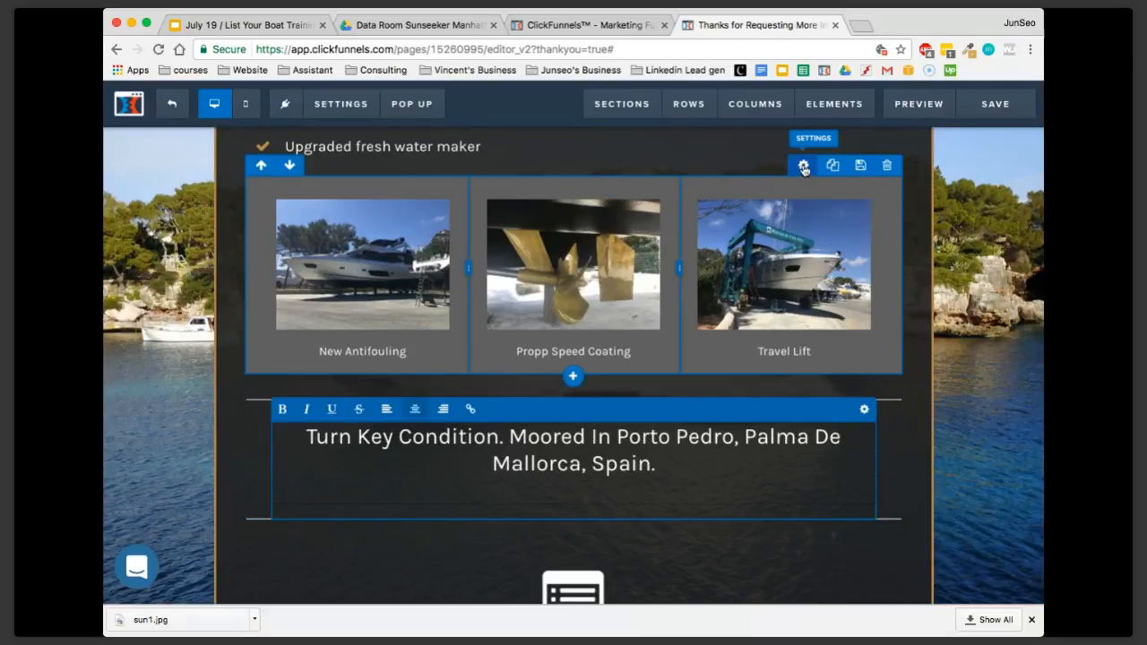
pyautogui.click(804, 166)
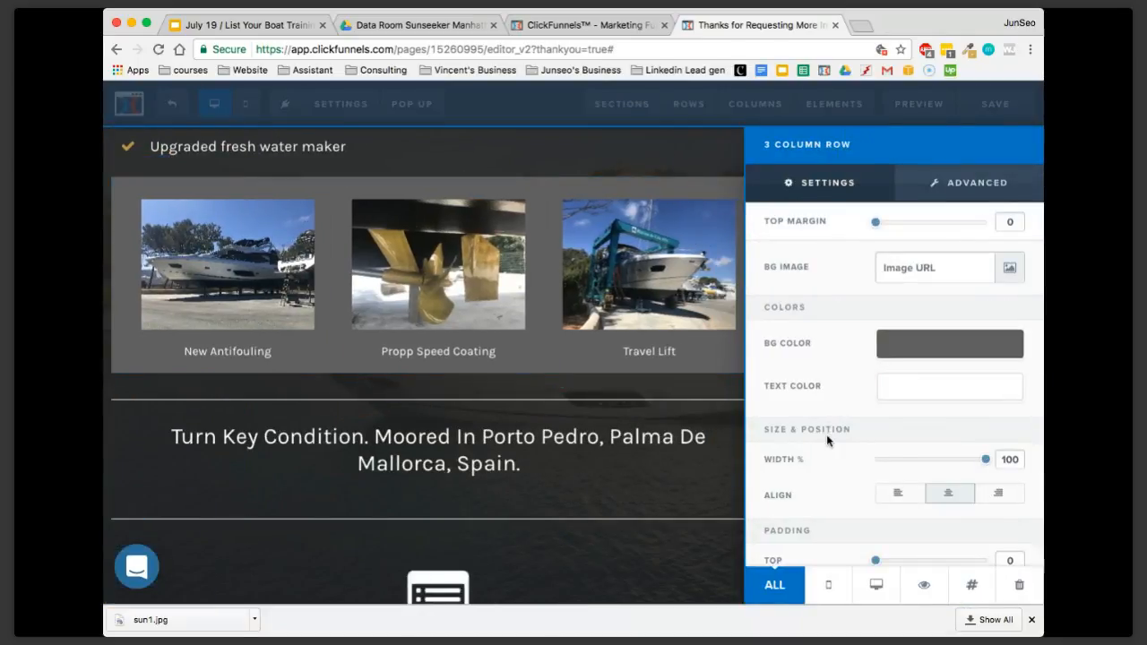
pyautogui.click(917, 591)
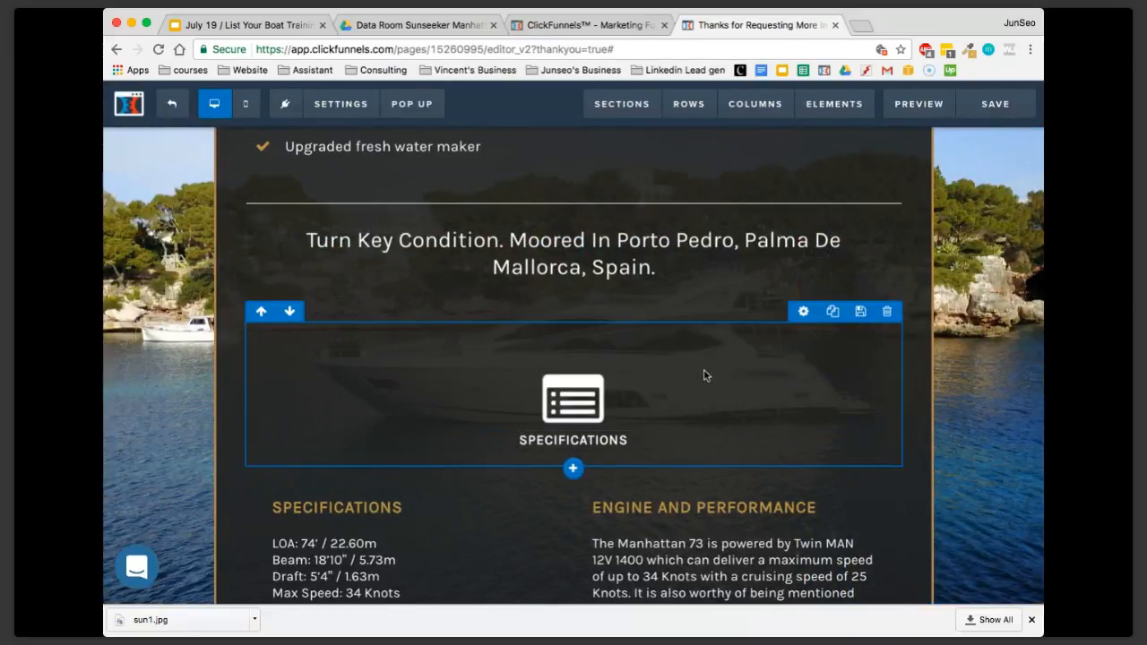
# Review the Turn Key Condition headline, the Specifications and Engine and Performance texts, and the second download button
pyautogui.scroll(3, 704, 374)
pyautogui.scroll(-3, 709, 404)
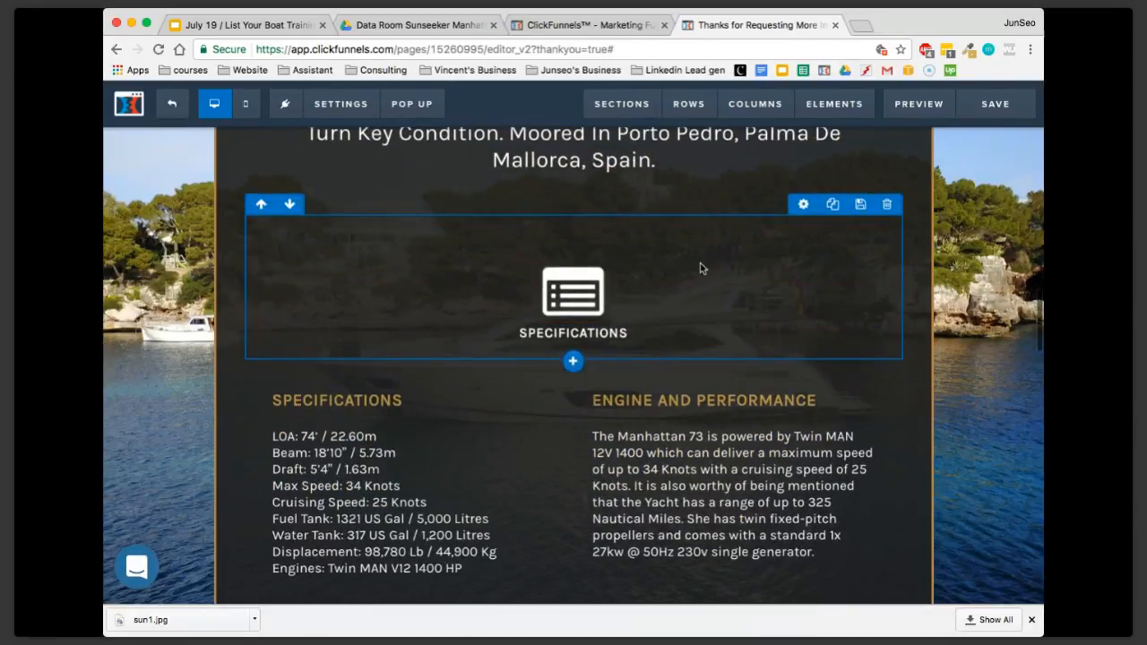
pyautogui.scroll(1, 701, 268)
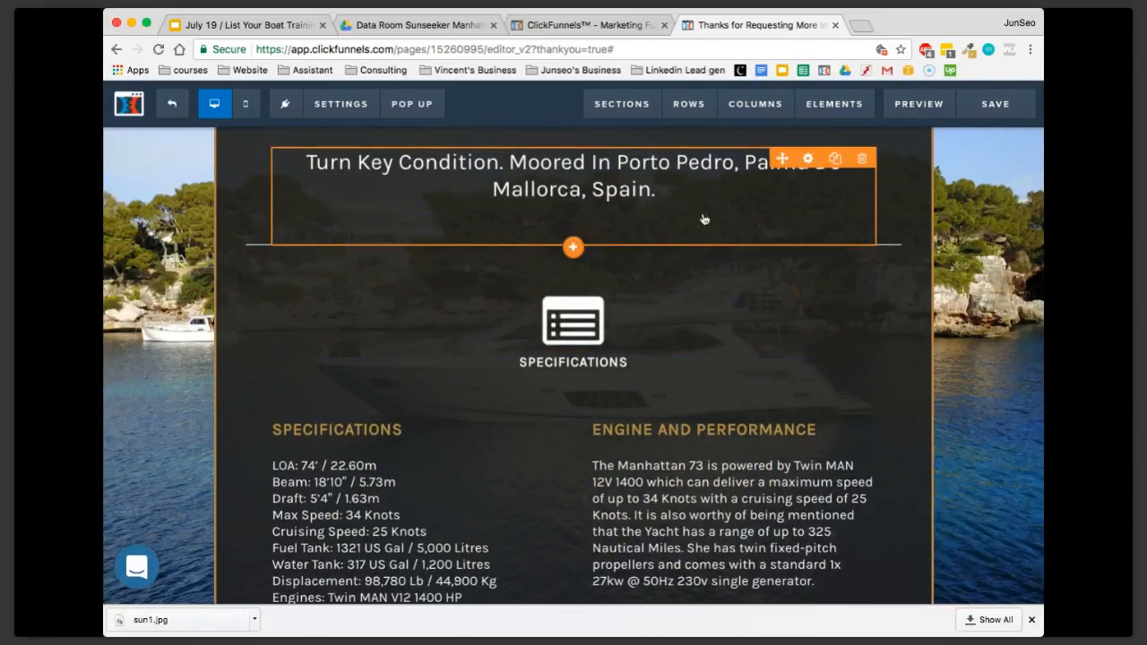
pyautogui.scroll(-3, 704, 219)
pyautogui.scroll(-2, 663, 314)
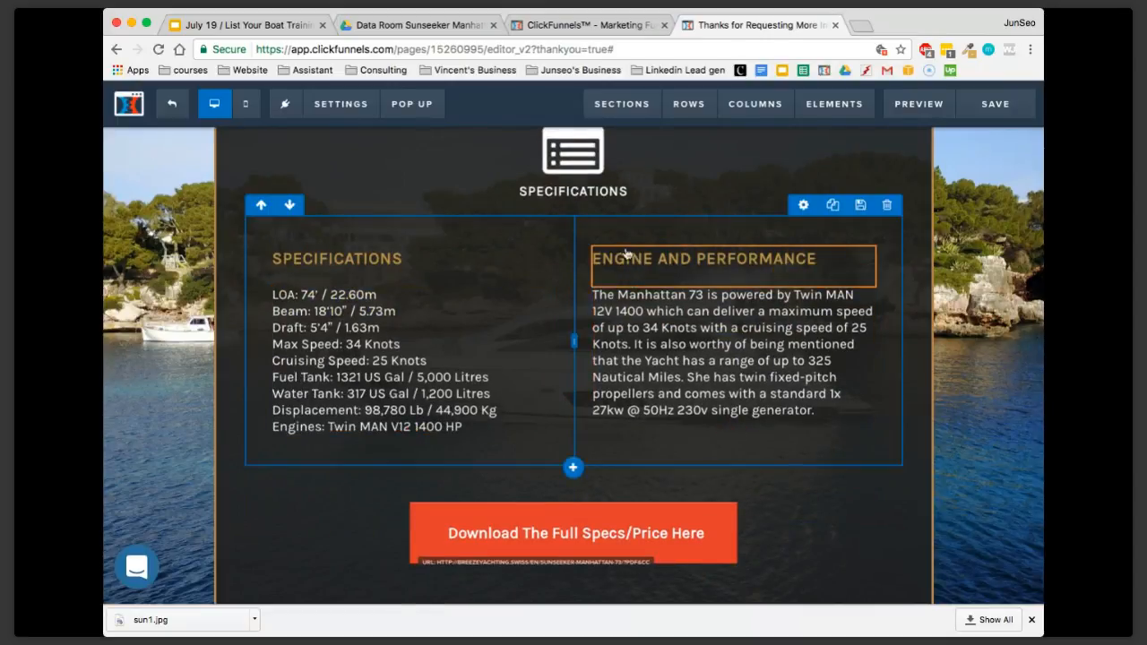
pyautogui.scroll(-1, 779, 345)
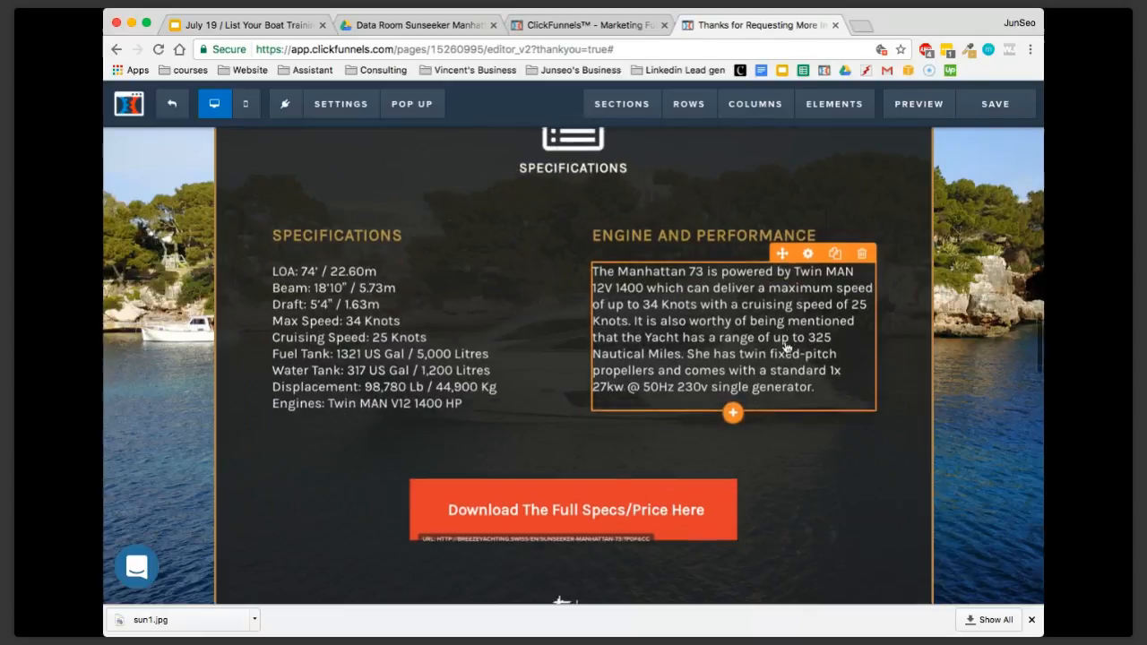
pyautogui.scroll(-1, 788, 367)
pyautogui.scroll(-4, 688, 297)
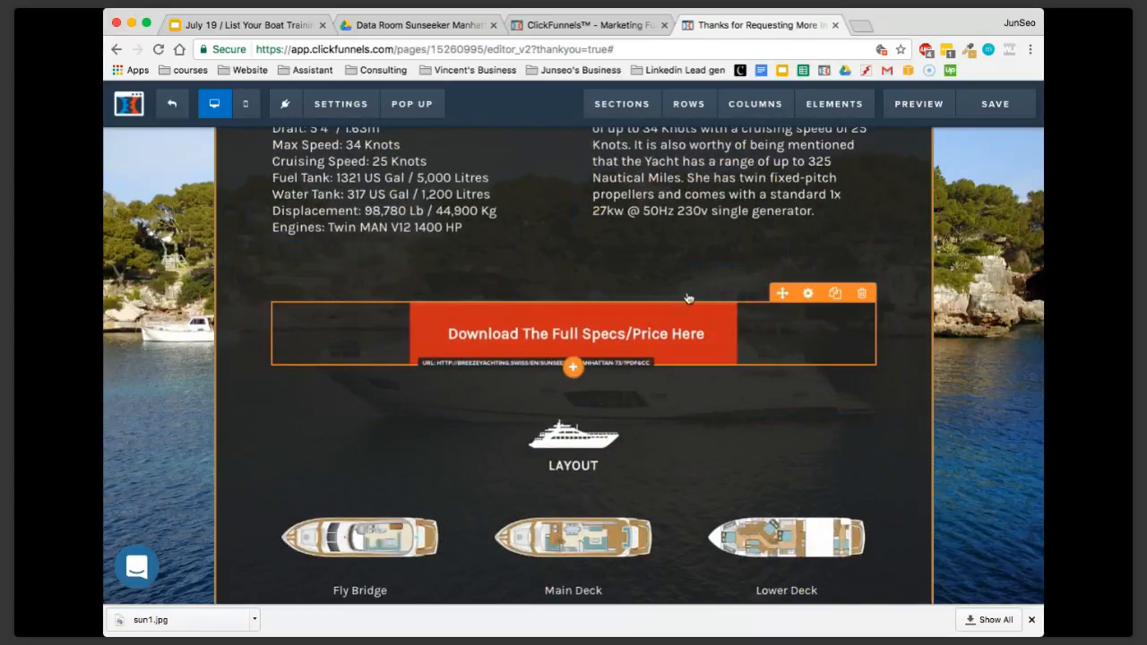
# Place a clone of the upper download button above the Turn Key Condition headline and delete that copy again
pyautogui.scroll(10, 667, 309)
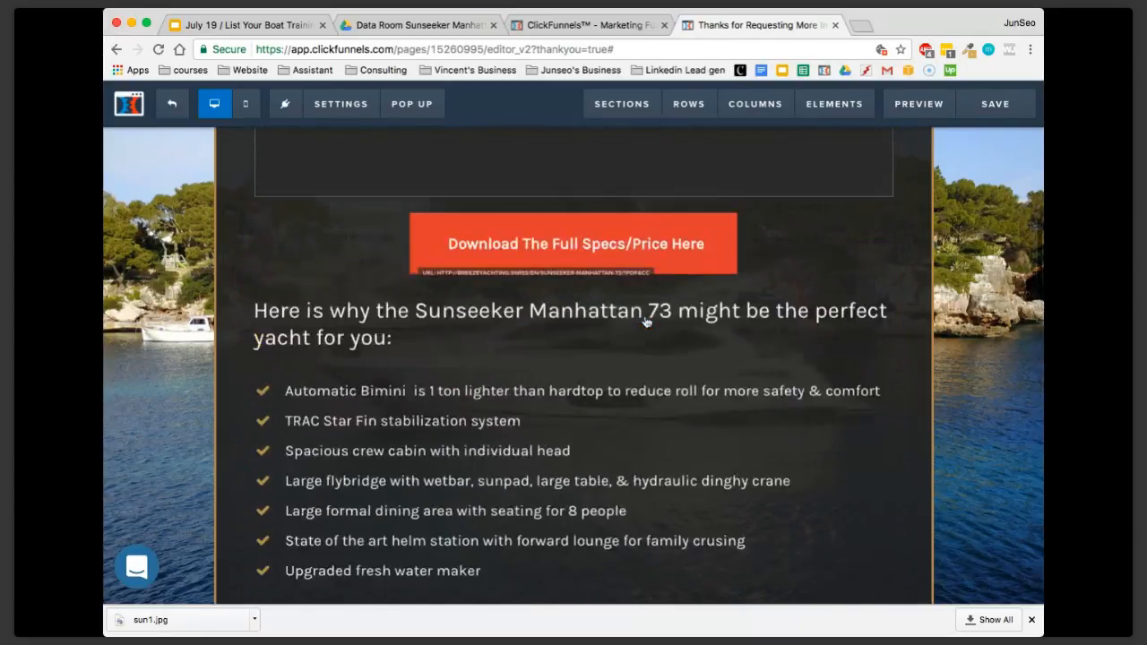
pyautogui.scroll(2, 645, 321)
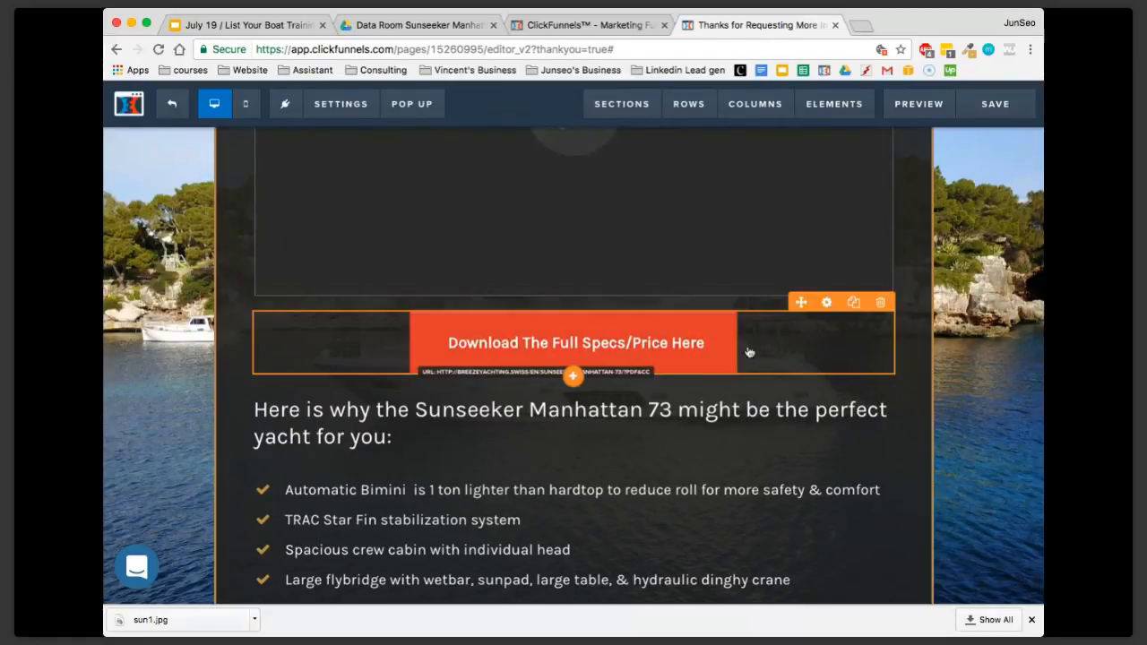
pyautogui.click(853, 304)
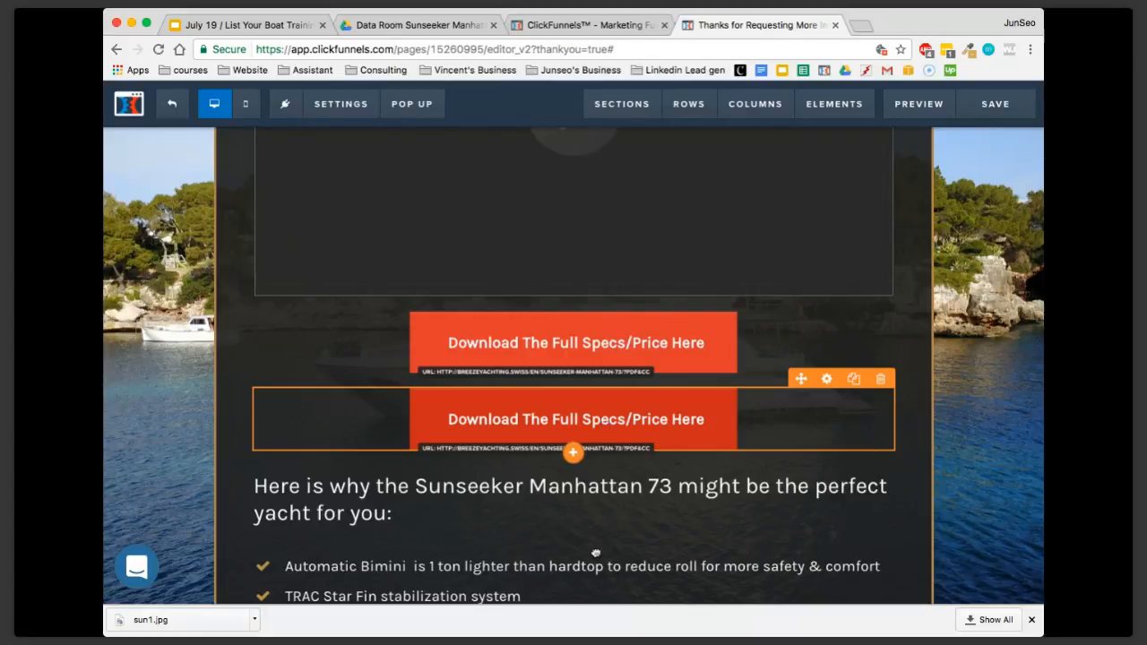
pyautogui.scroll(-3, 594, 574)
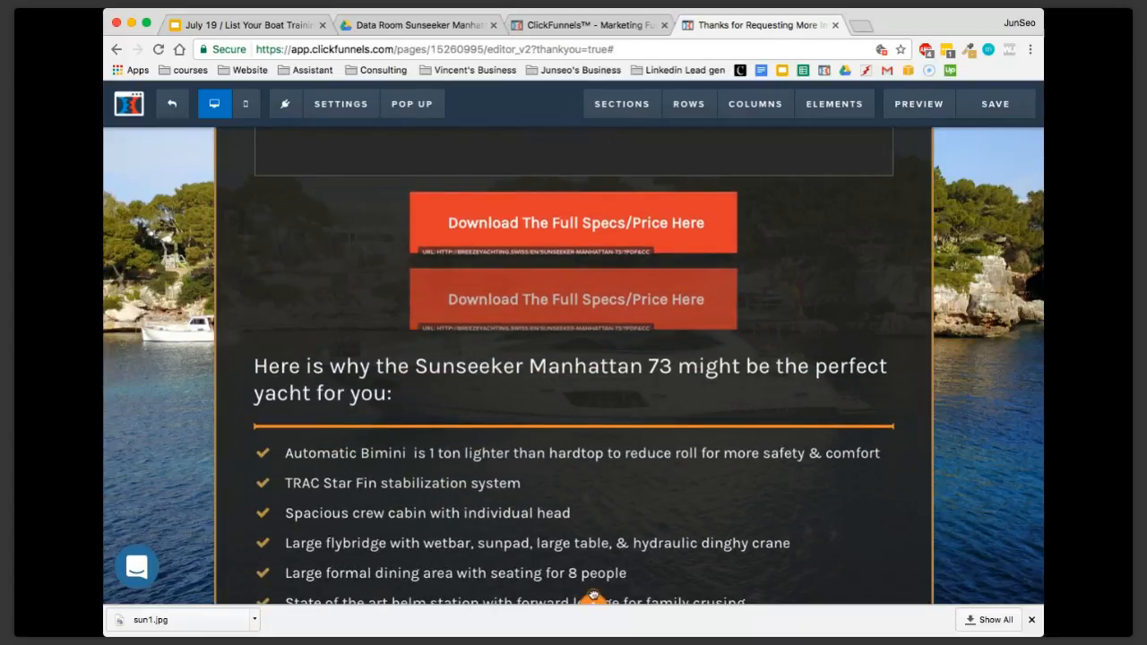
pyautogui.scroll(-8, 593, 573)
pyautogui.moveTo(579, 500); pyautogui.dragTo(561, 369)
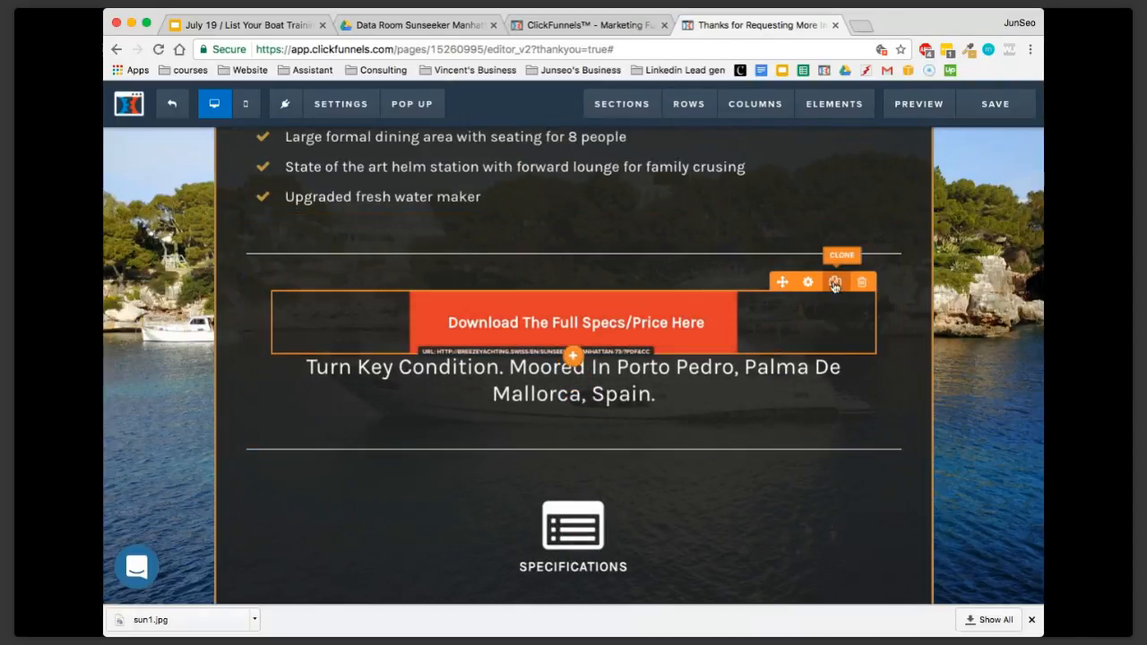
pyautogui.click(861, 282)
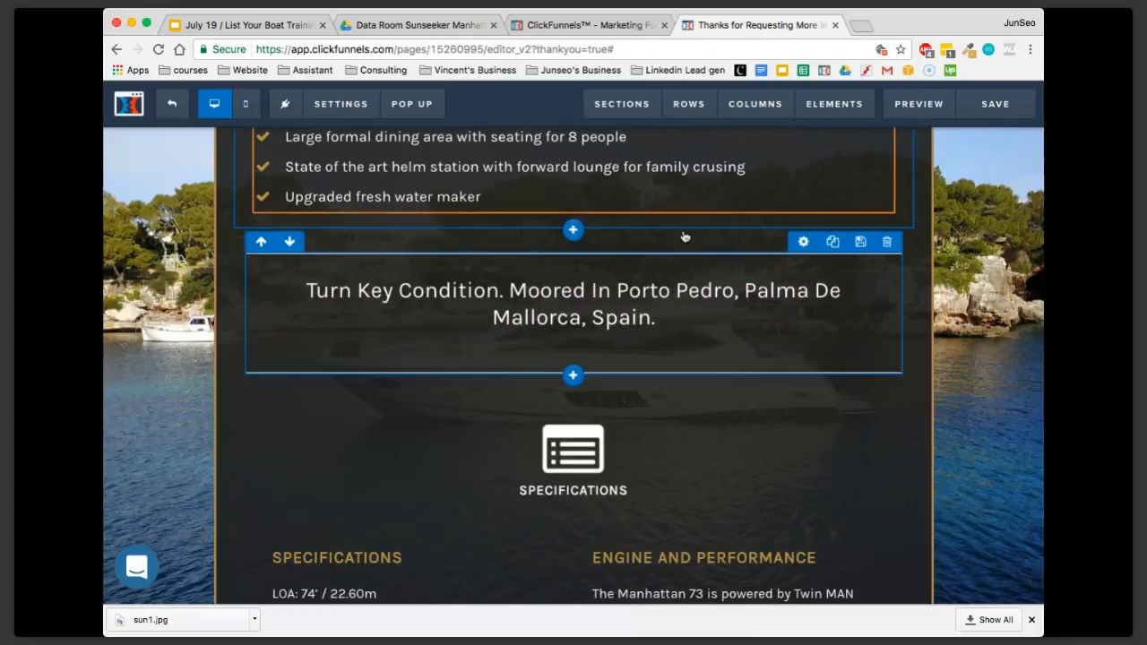
# Examine the thumbnail and full size image URLs in the Fly Bridge layout picture's settings, and close the settings
pyautogui.scroll(-7, 653, 336)
pyautogui.scroll(-3, 653, 336)
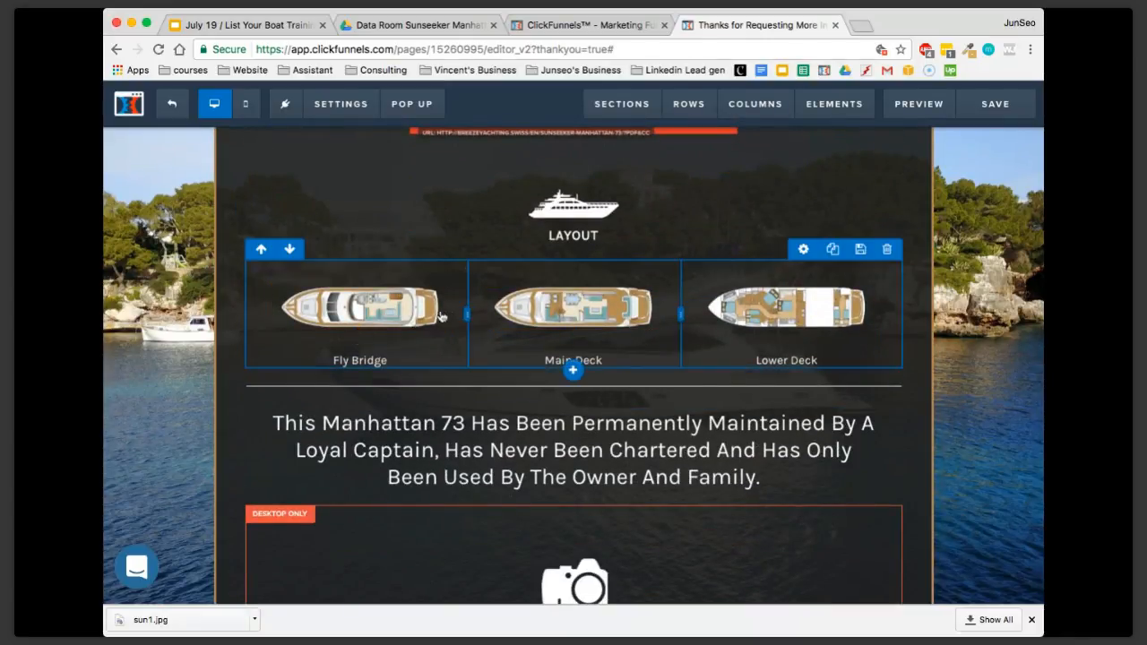
pyautogui.click(392, 319)
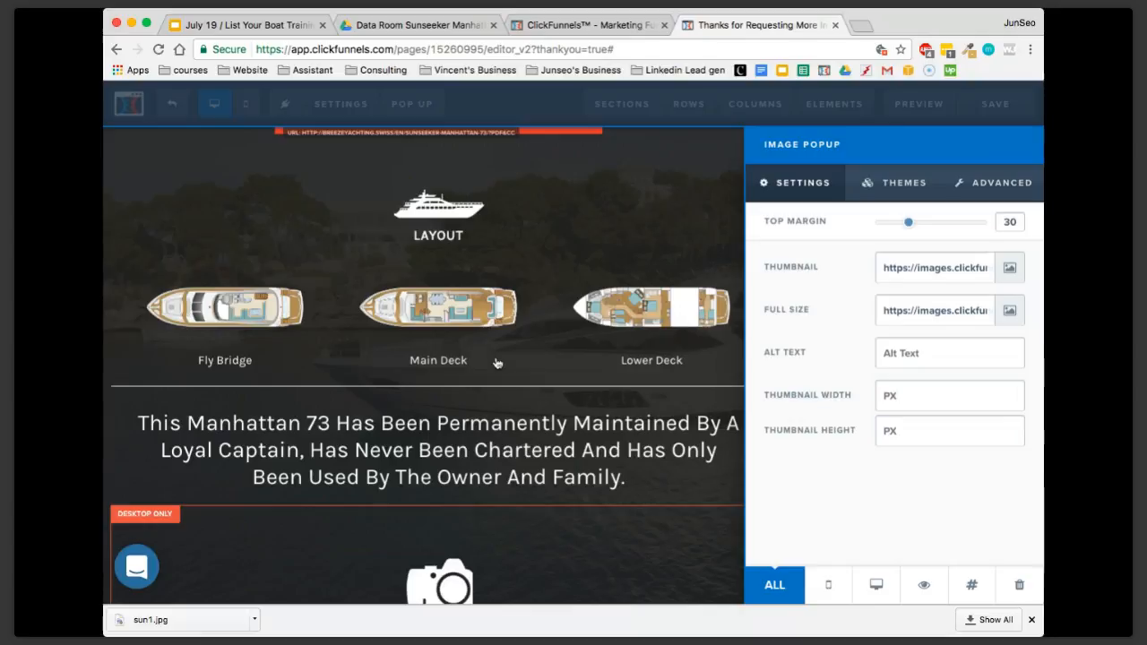
pyautogui.click(498, 363)
pyautogui.click(412, 318)
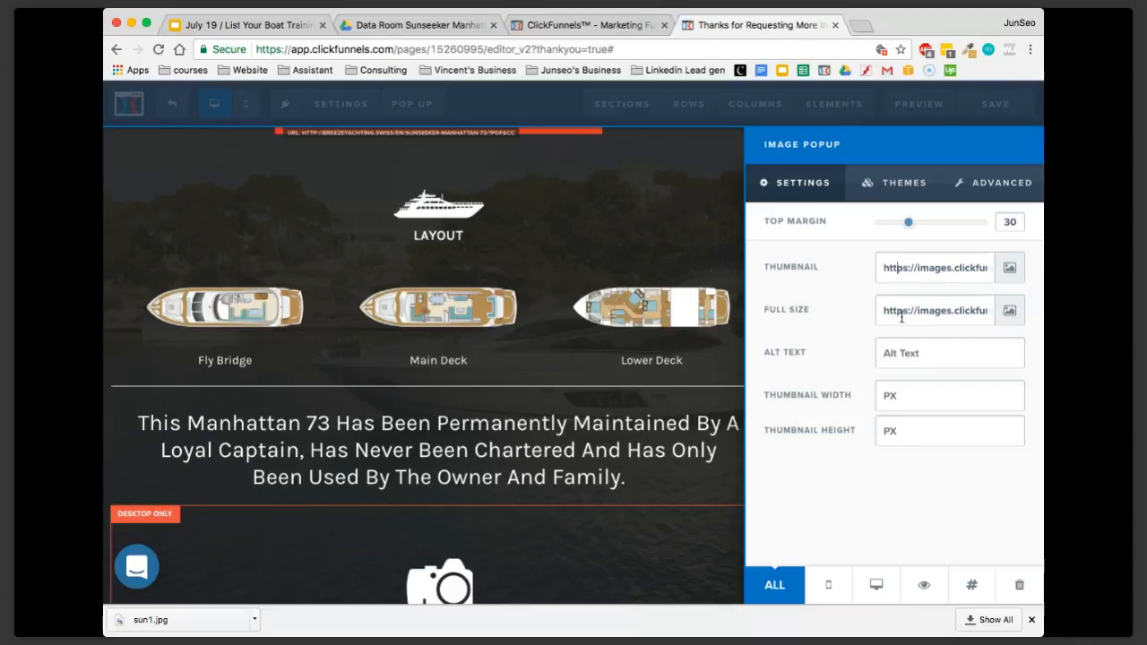
pyautogui.moveTo(899, 306); pyautogui.dragTo(969, 306)
pyautogui.click(893, 262)
pyautogui.click(605, 301)
# Review the Gallery's exterior photos and examine the thumbnail and full size image fields in the first photo's settings
pyautogui.scroll(-2, 641, 341)
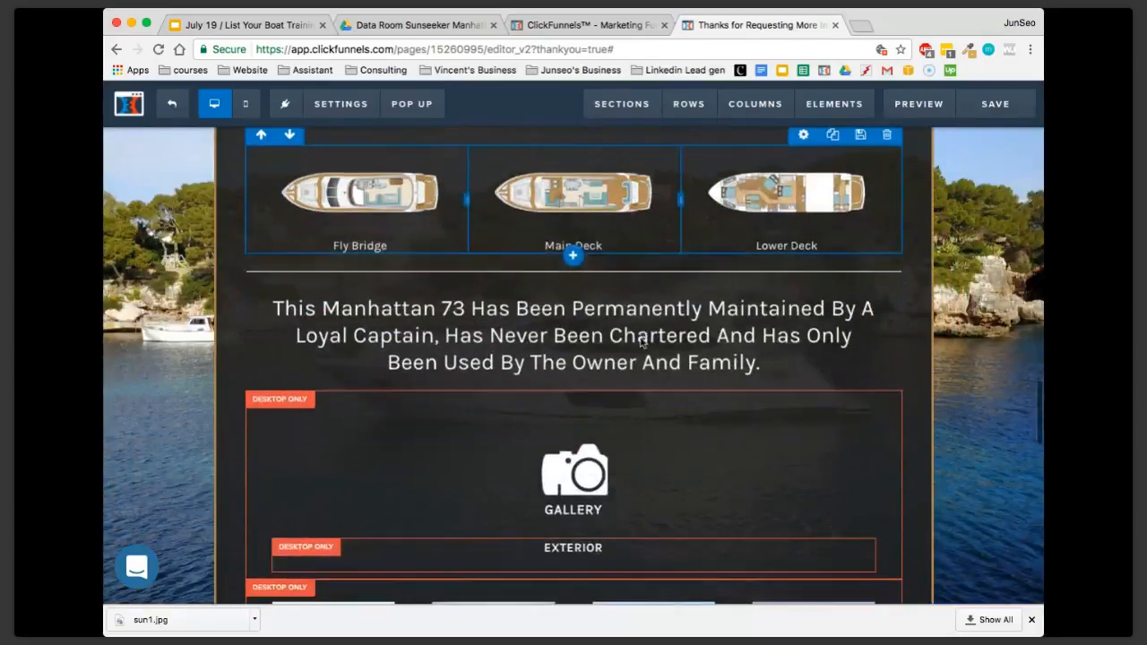
pyautogui.scroll(-2, 641, 341)
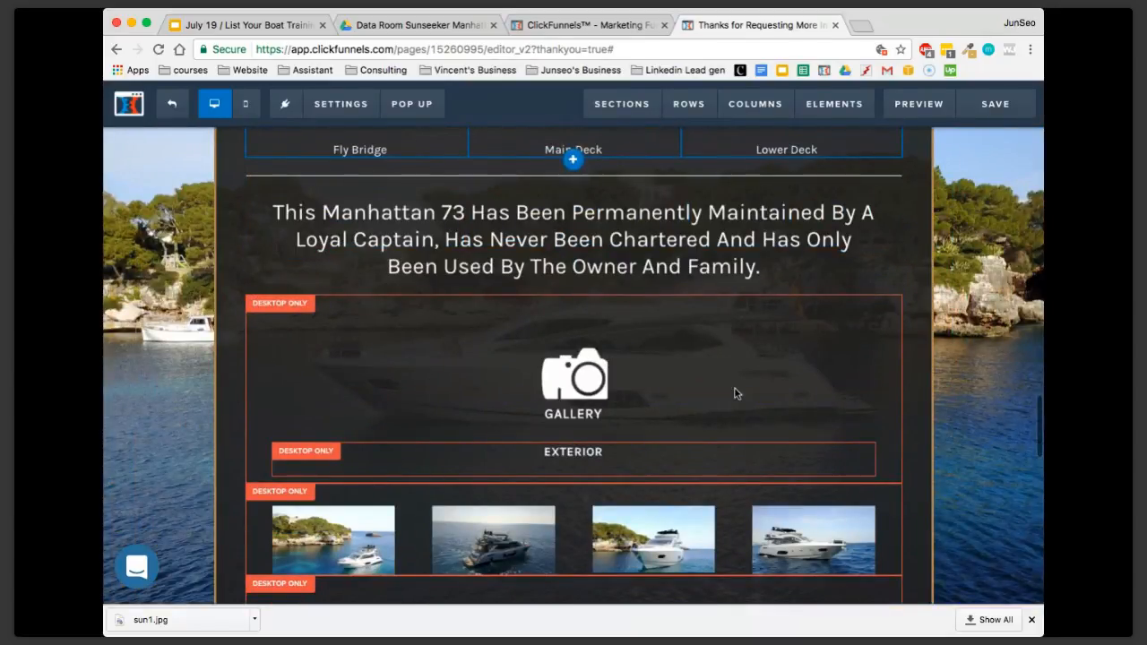
pyautogui.scroll(-3, 734, 394)
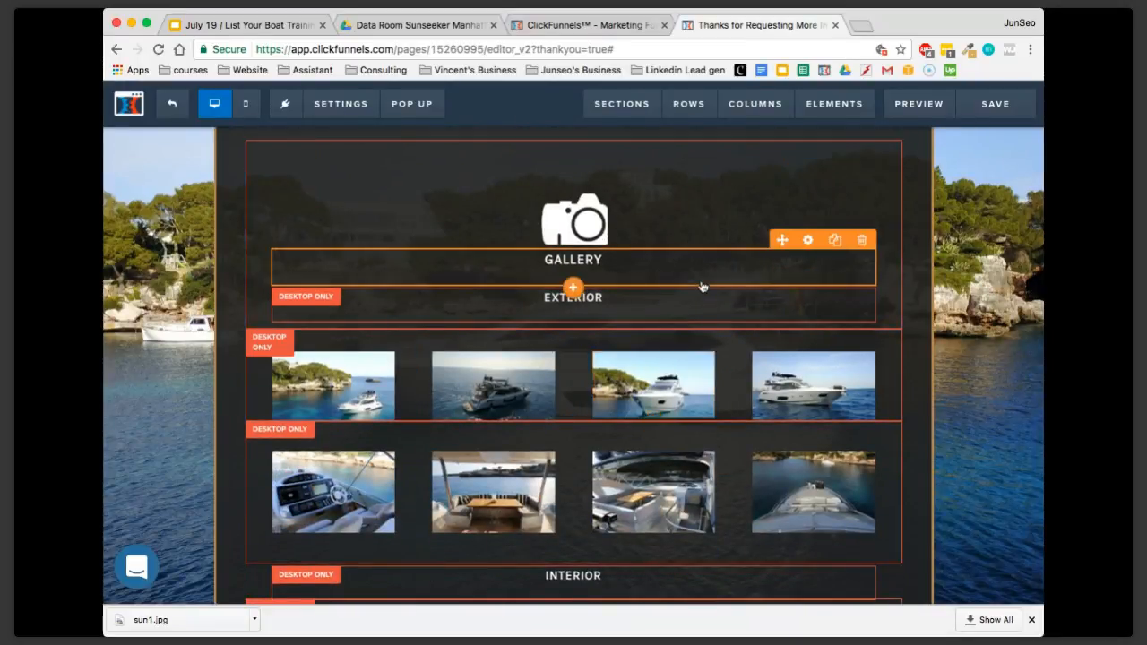
pyautogui.scroll(-1, 745, 305)
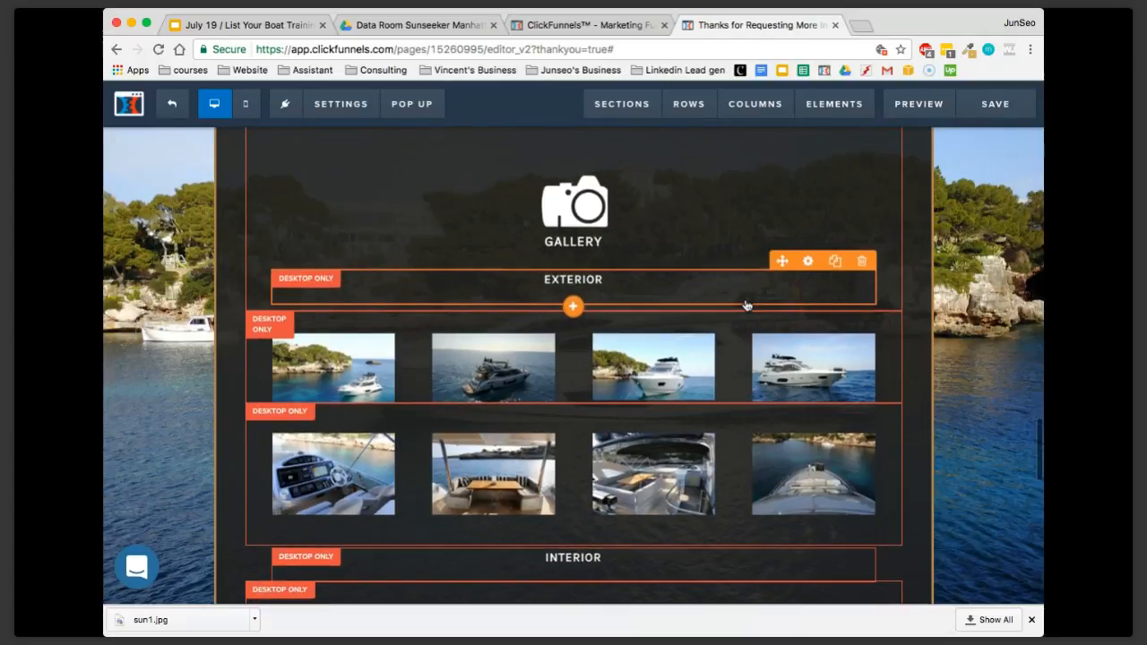
pyautogui.scroll(-1, 745, 306)
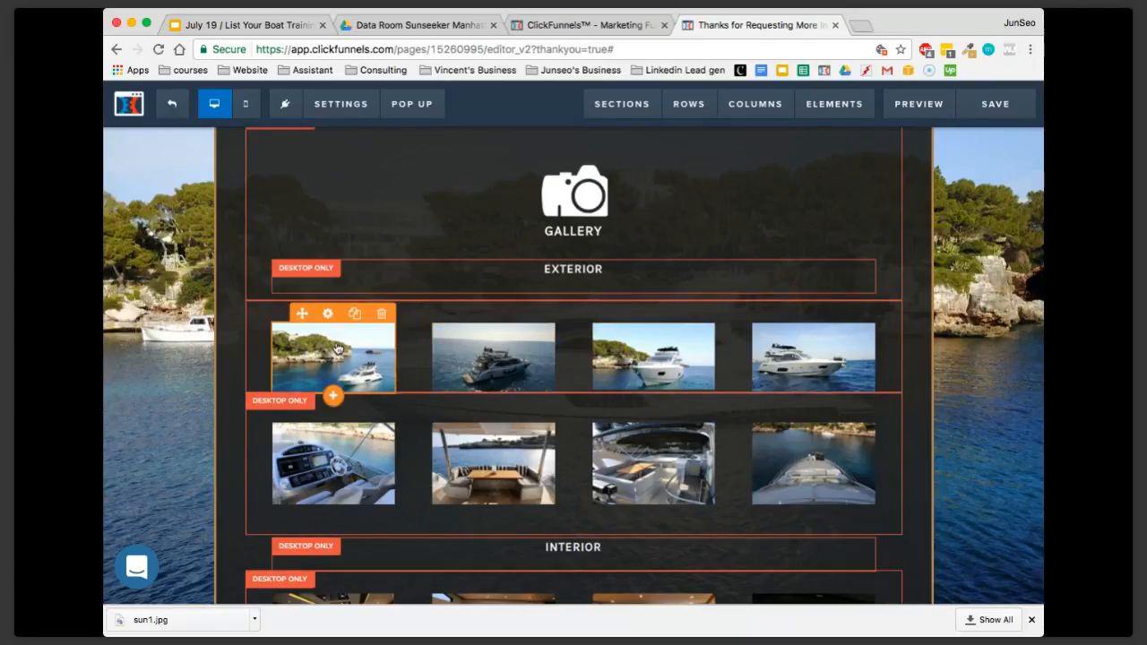
pyautogui.scroll(5, 337, 348)
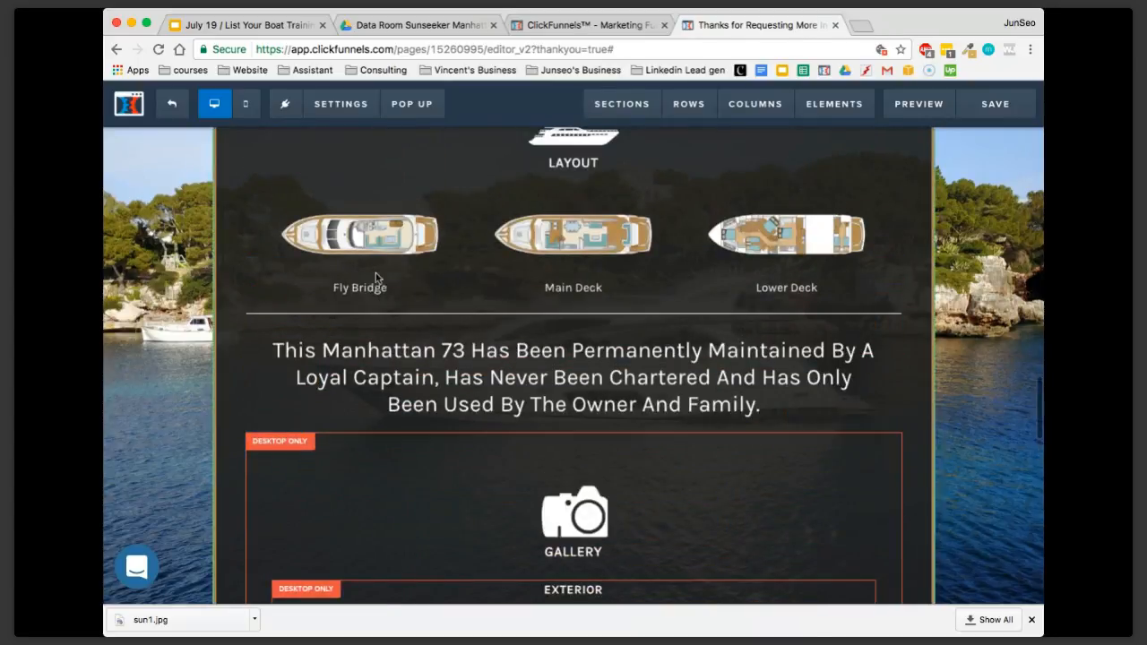
pyautogui.scroll(-5, 376, 349)
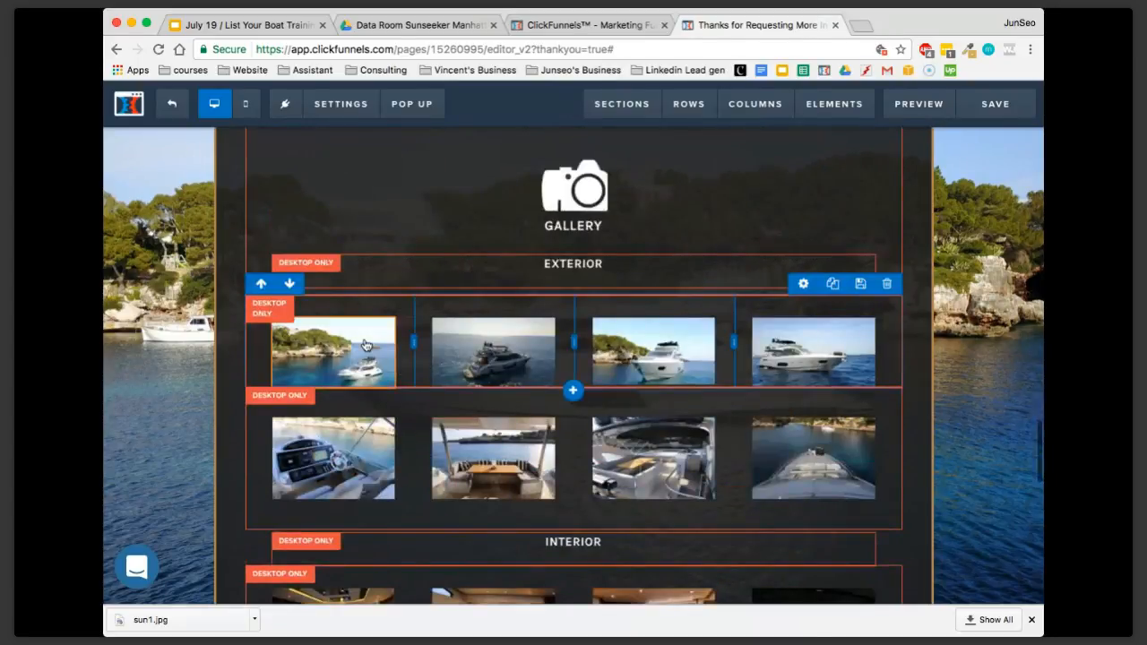
pyautogui.click(338, 331)
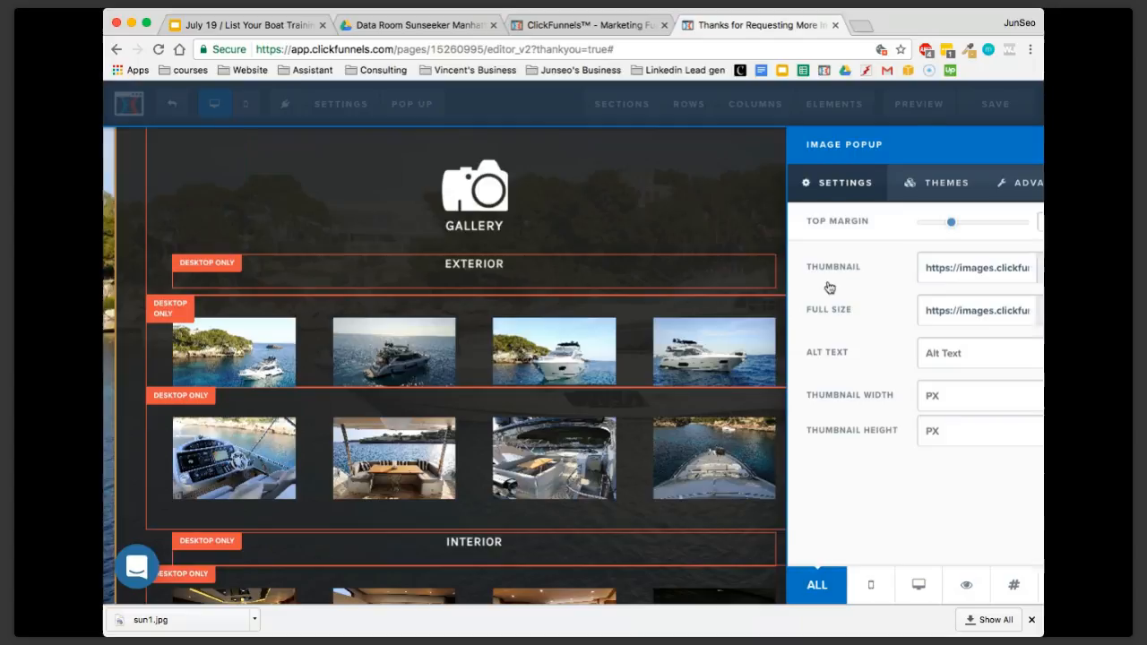
pyautogui.moveTo(657, 339)
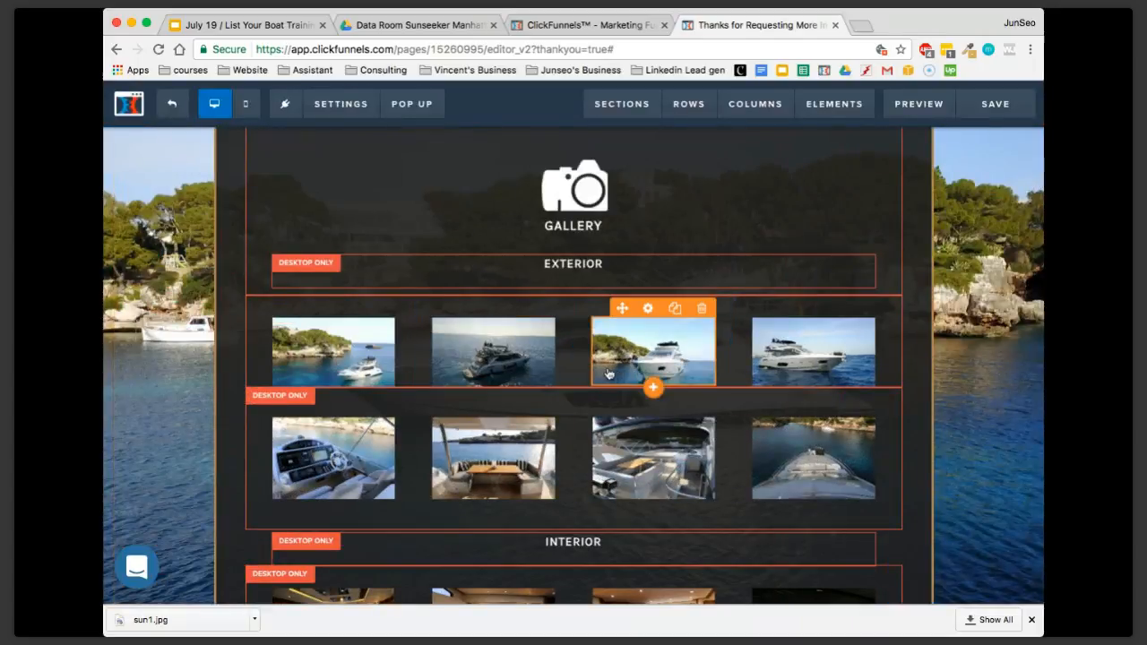
# Examine the image fields in the third exterior photo's settings, and review the remaining Gallery photos and the walkthrough video
pyautogui.click(649, 310)
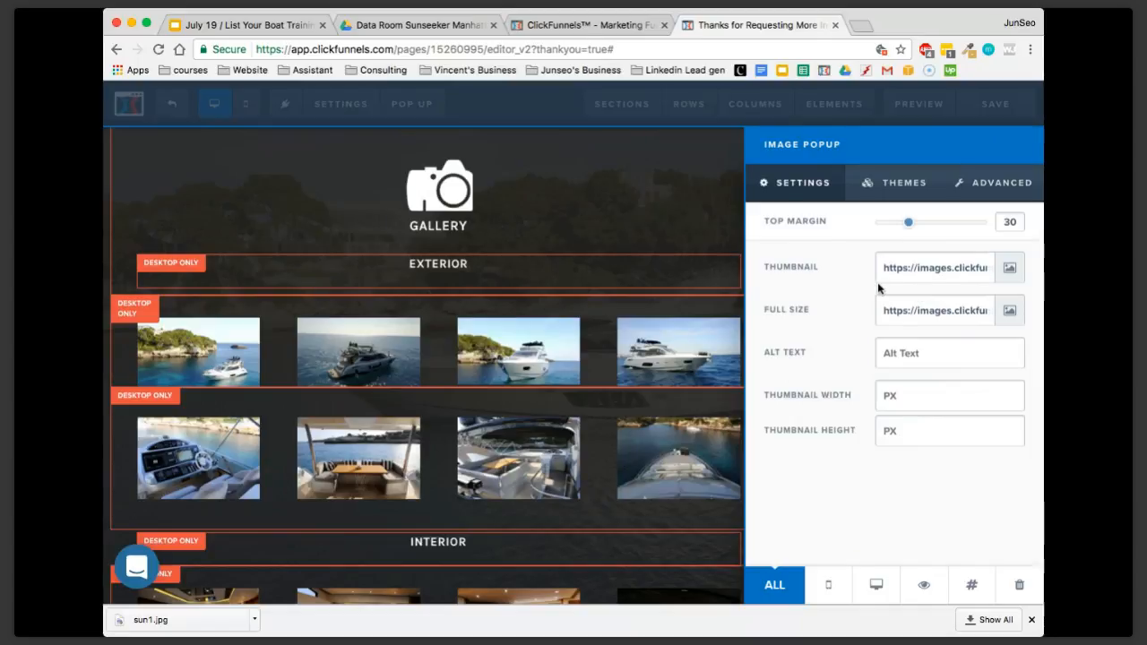
pyautogui.click(633, 310)
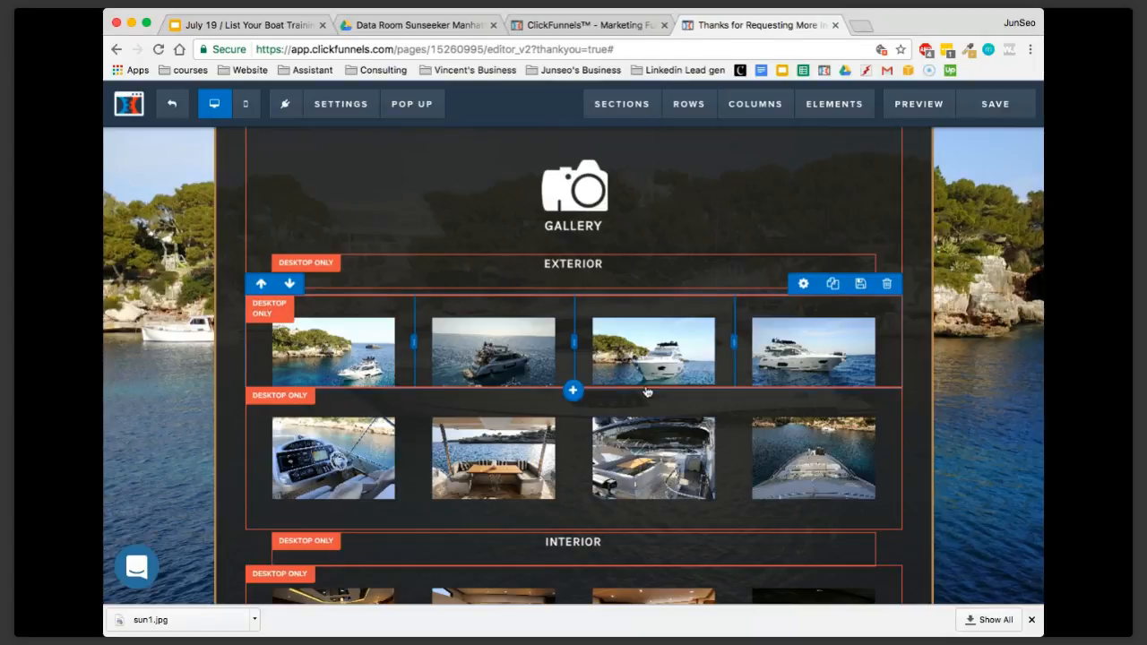
pyautogui.scroll(-2, 646, 392)
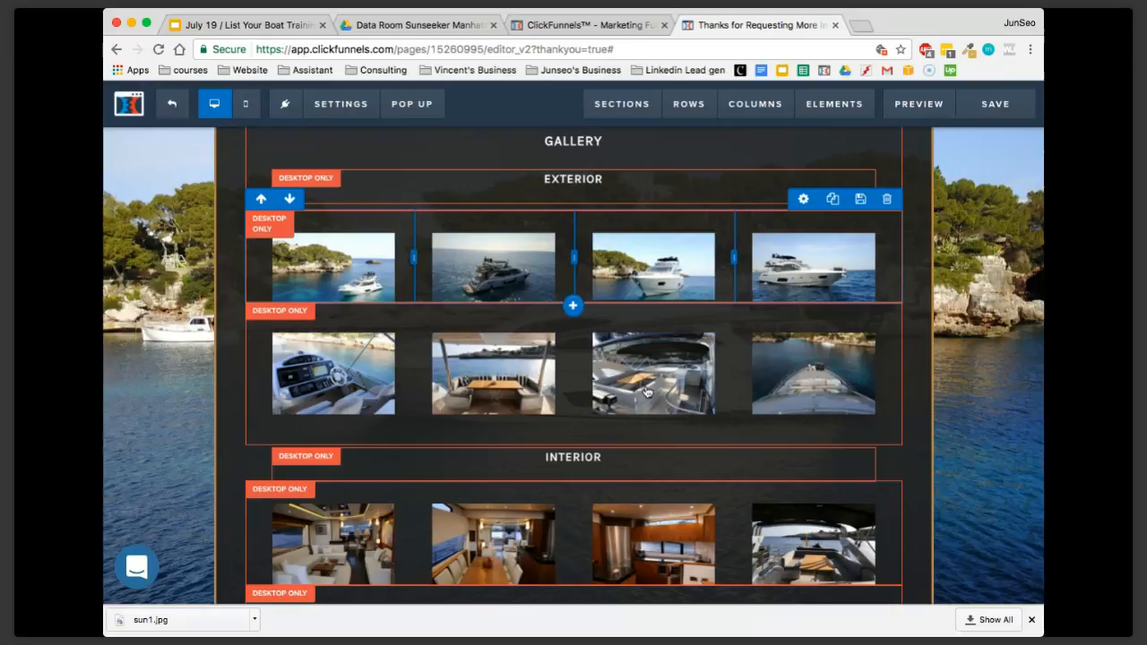
pyautogui.scroll(-10, 646, 392)
pyautogui.scroll(4, 646, 391)
pyautogui.scroll(3, 647, 391)
pyautogui.scroll(-4, 647, 391)
pyautogui.scroll(-2, 647, 391)
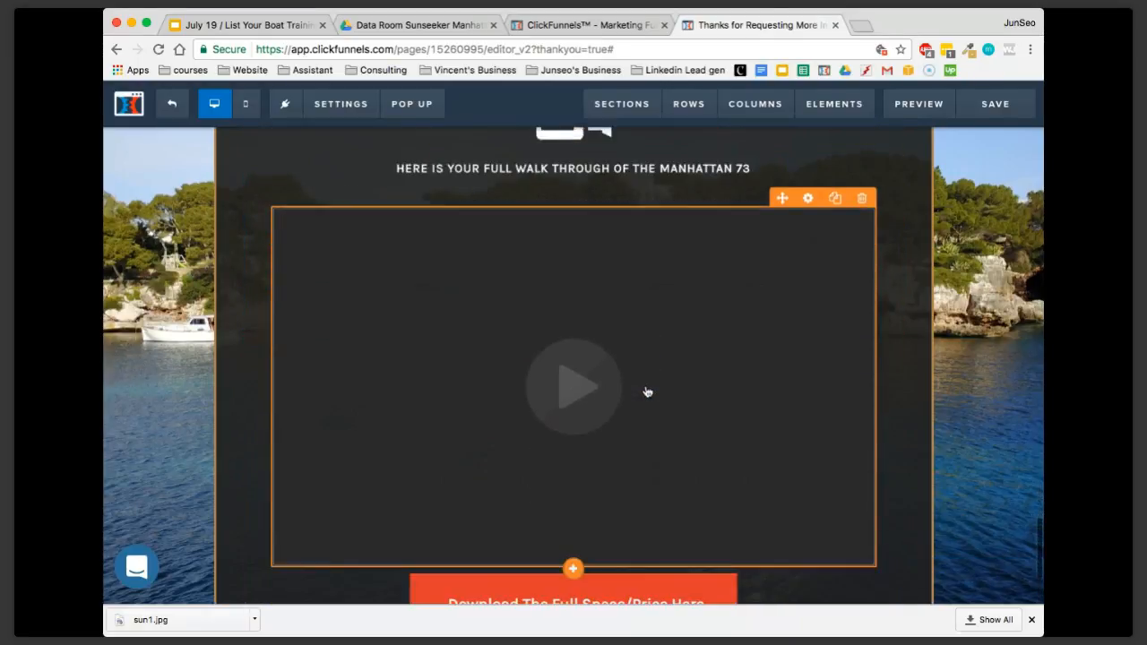
pyautogui.scroll(-1, 665, 409)
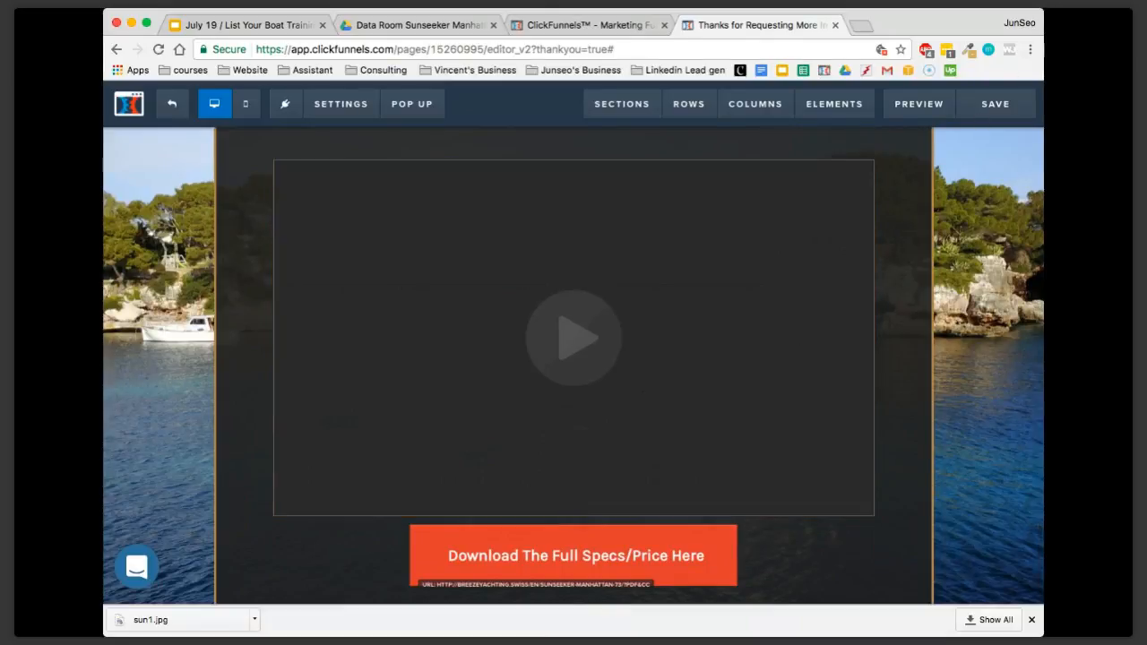
# Dismiss the browser's downloads bar and view the disclaimer beneath the last download button
pyautogui.click(1042, 54)
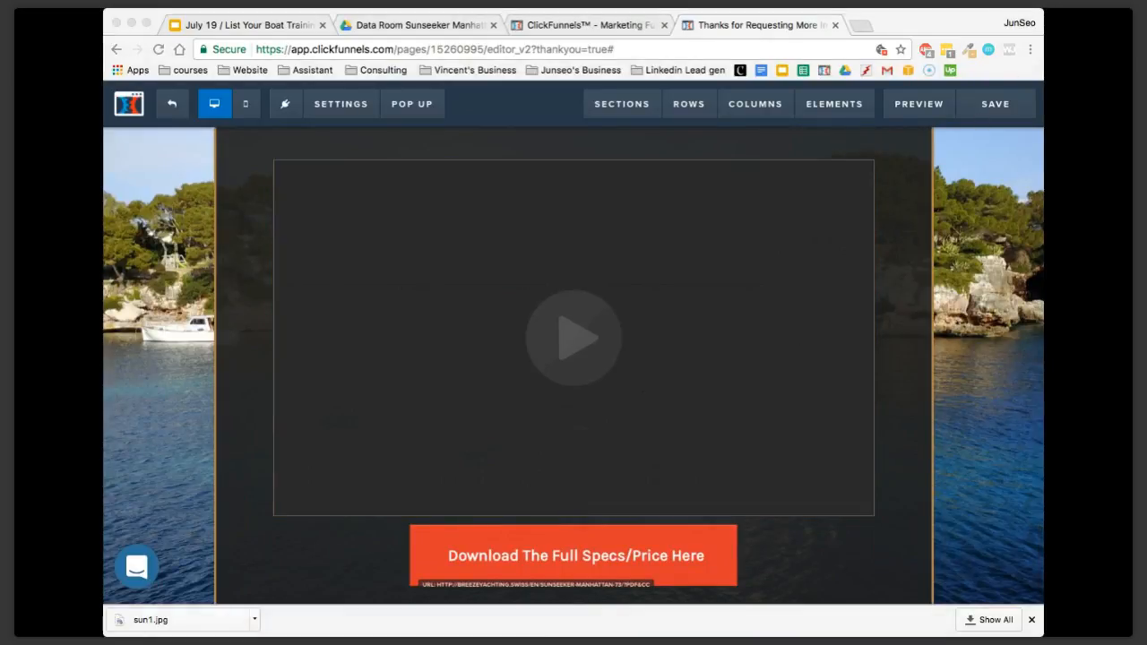
pyautogui.click(129, 285)
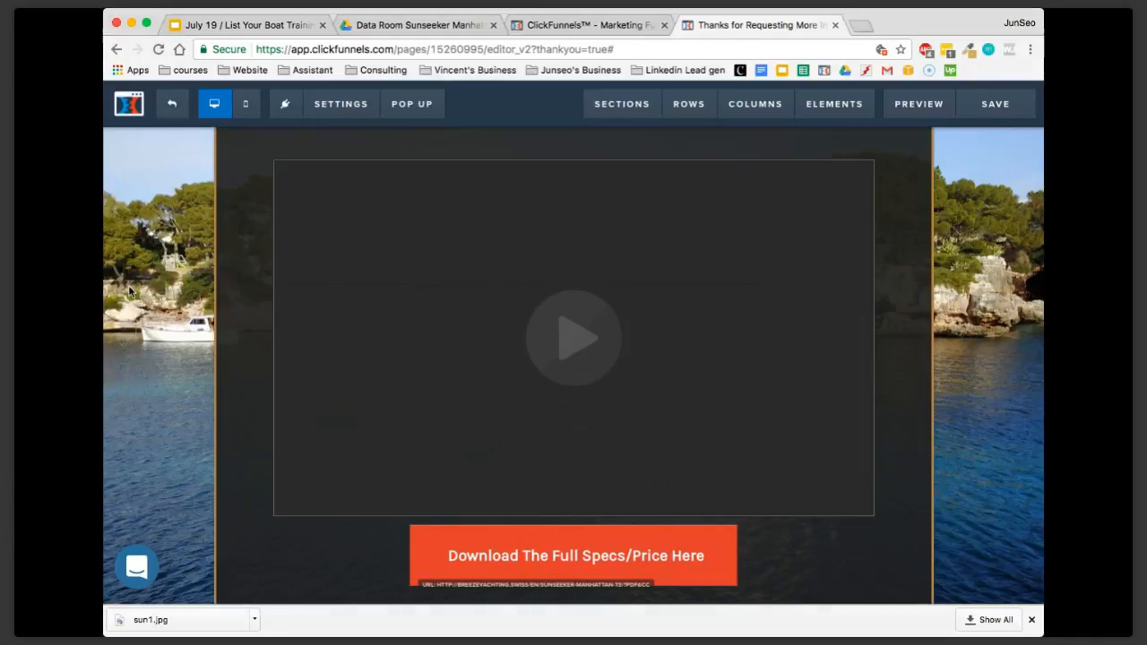
pyautogui.click(1031, 619)
pyautogui.scroll(-3, 844, 488)
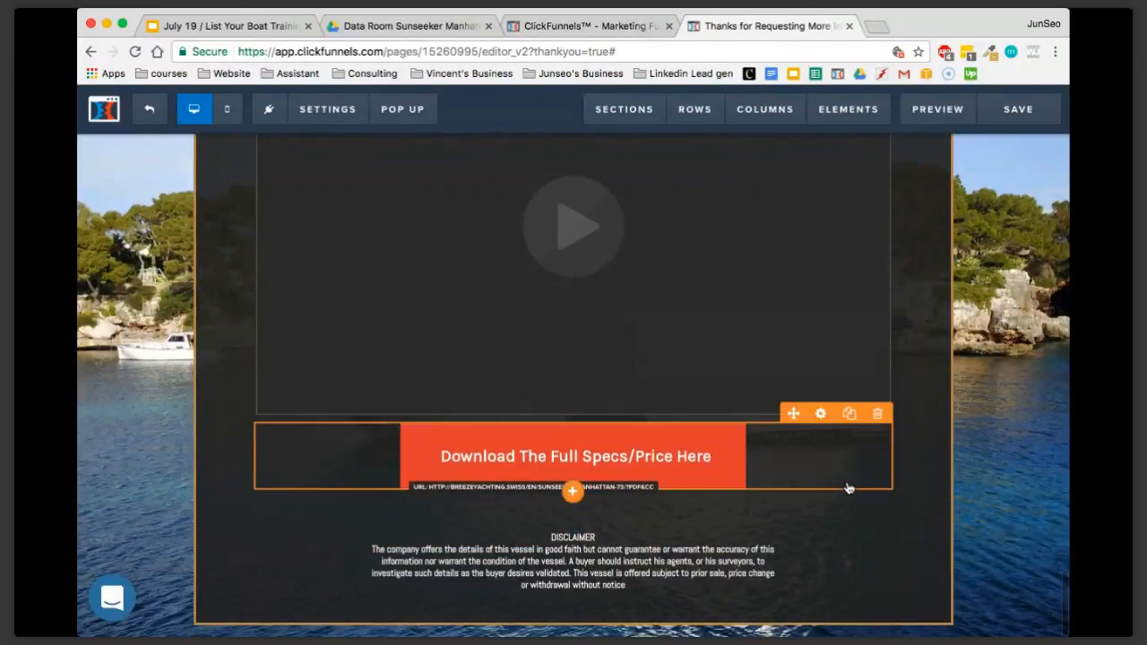
pyautogui.scroll(1, 917, 490)
pyautogui.doubleClick(874, 23)
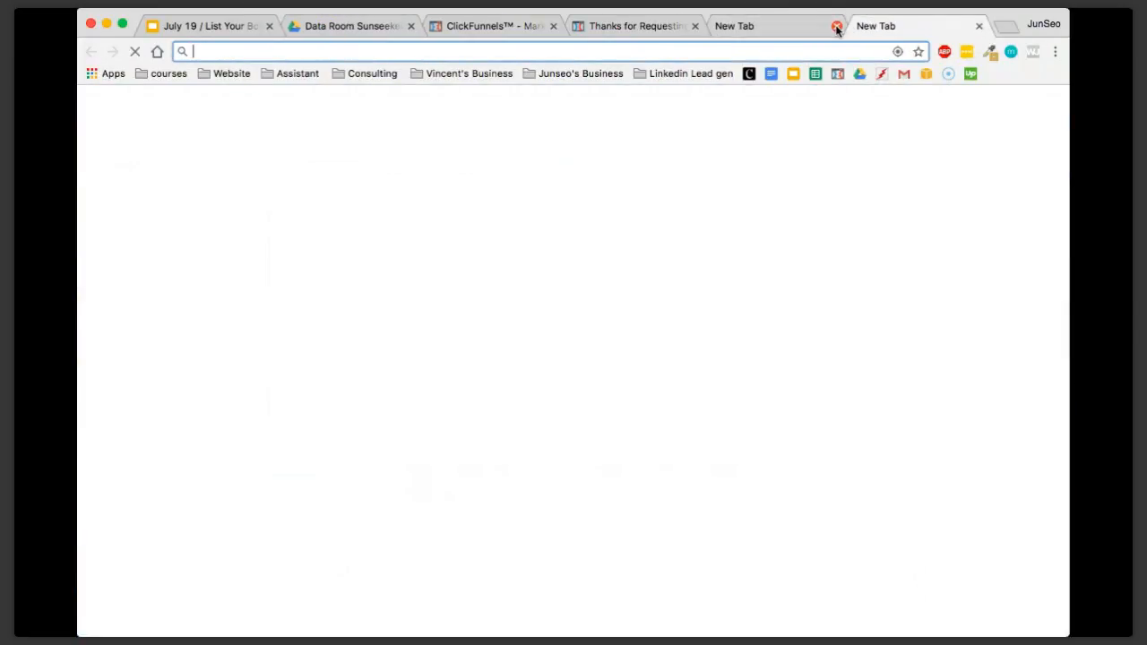
pyautogui.click(836, 26)
pyautogui.click(837, 26)
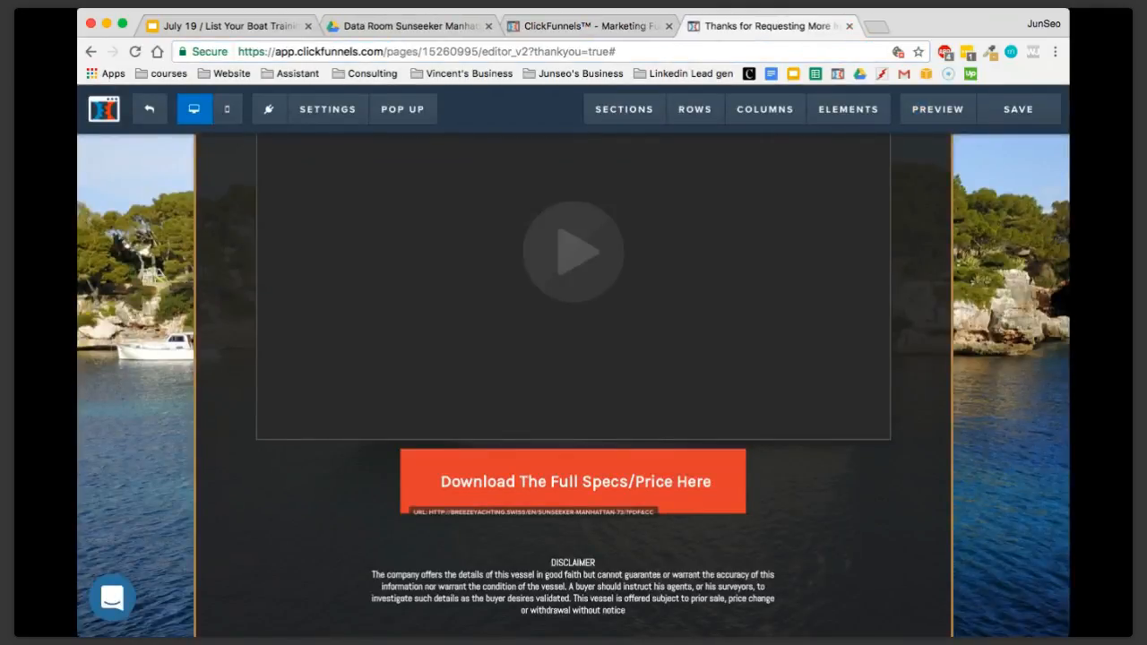
# Visit tinypng.com in a new browser page to view the image compression upload area, and close the site
pyautogui.press('super+Tab')
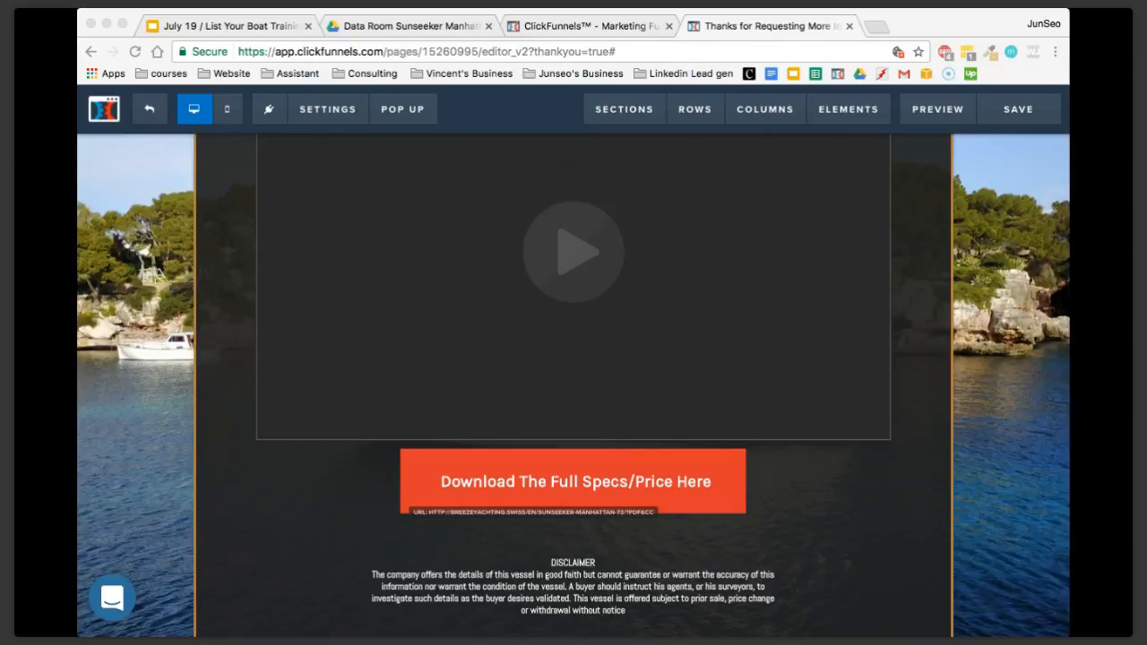
pyautogui.click(160, 299)
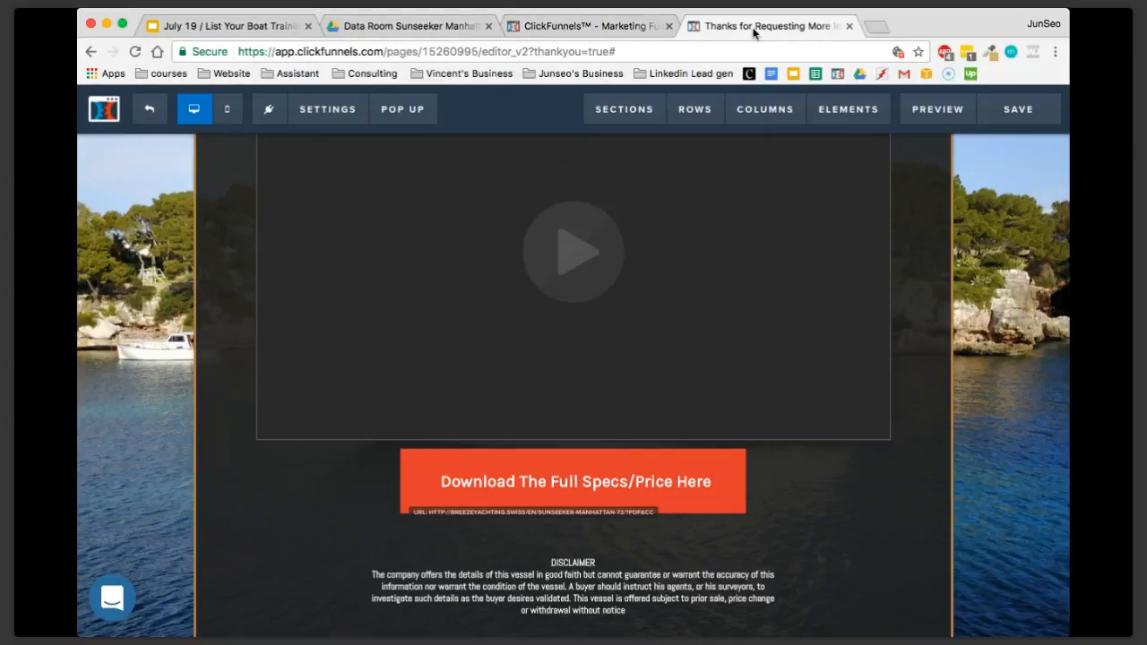
pyautogui.click(876, 26)
pyautogui.write('tinypng.com')
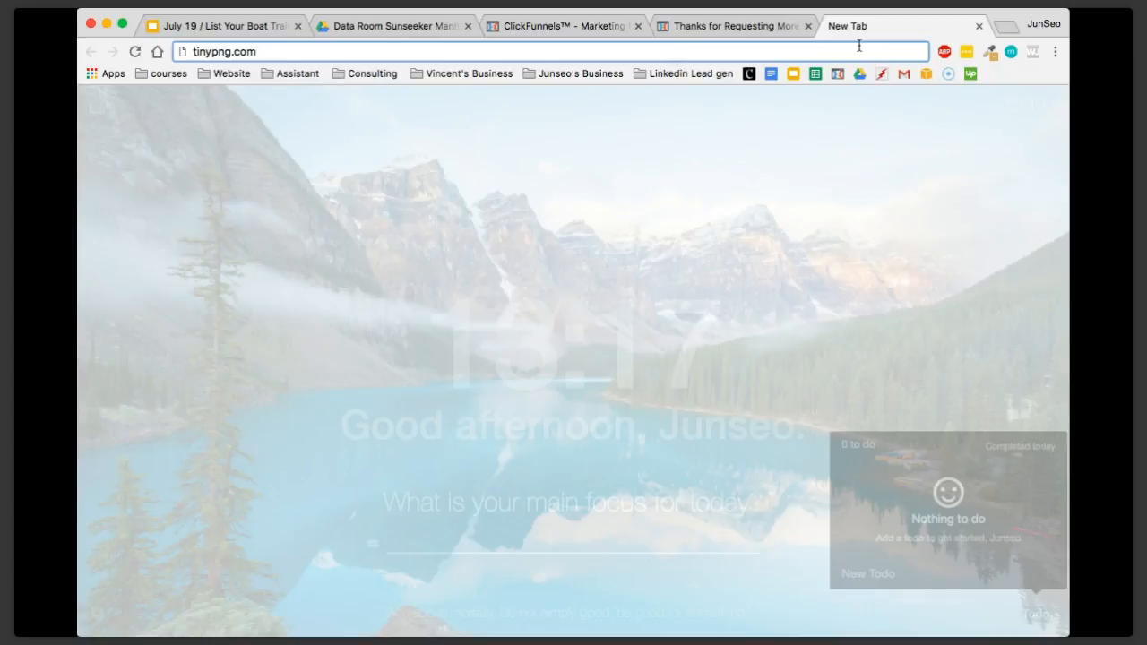
pyautogui.press('Return')
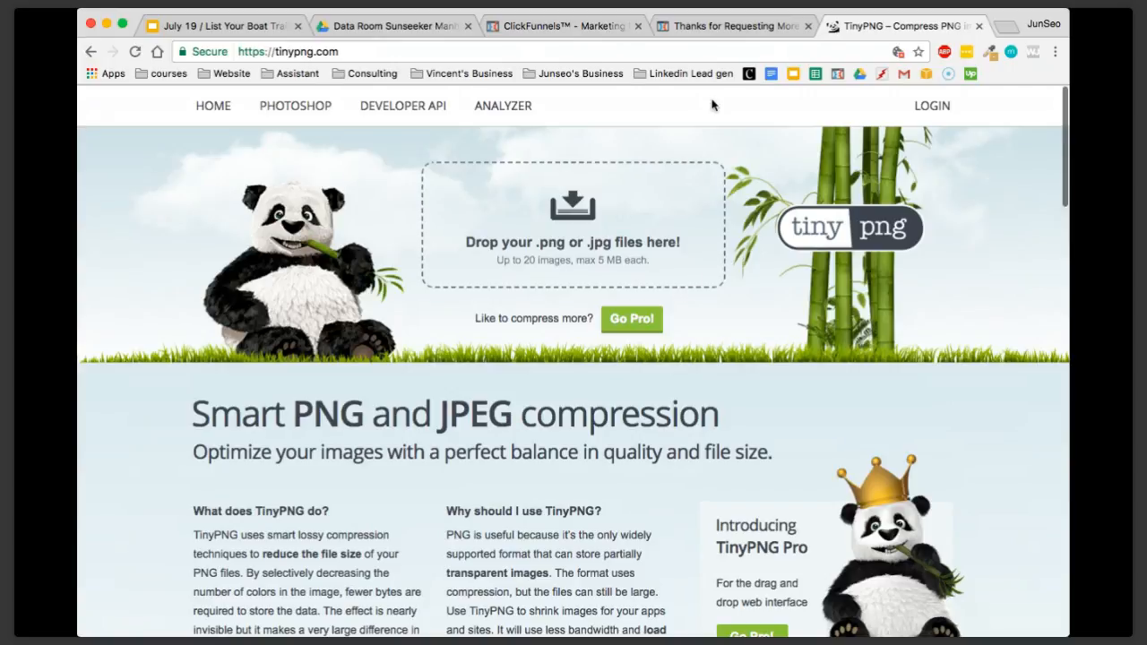
pyautogui.click(980, 27)
# Examine the YouTube URL field in the Manhattan 73 walkthrough video's settings and close the settings
pyautogui.scroll(2, 698, 350)
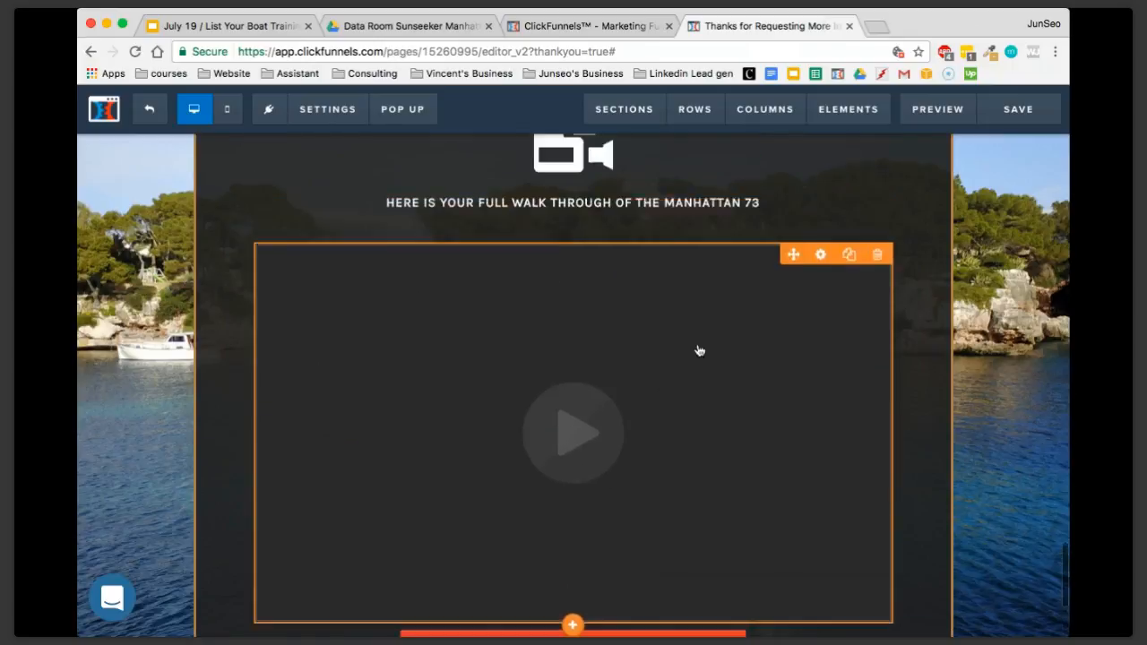
pyautogui.scroll(1, 699, 351)
pyautogui.scroll(-2, 643, 323)
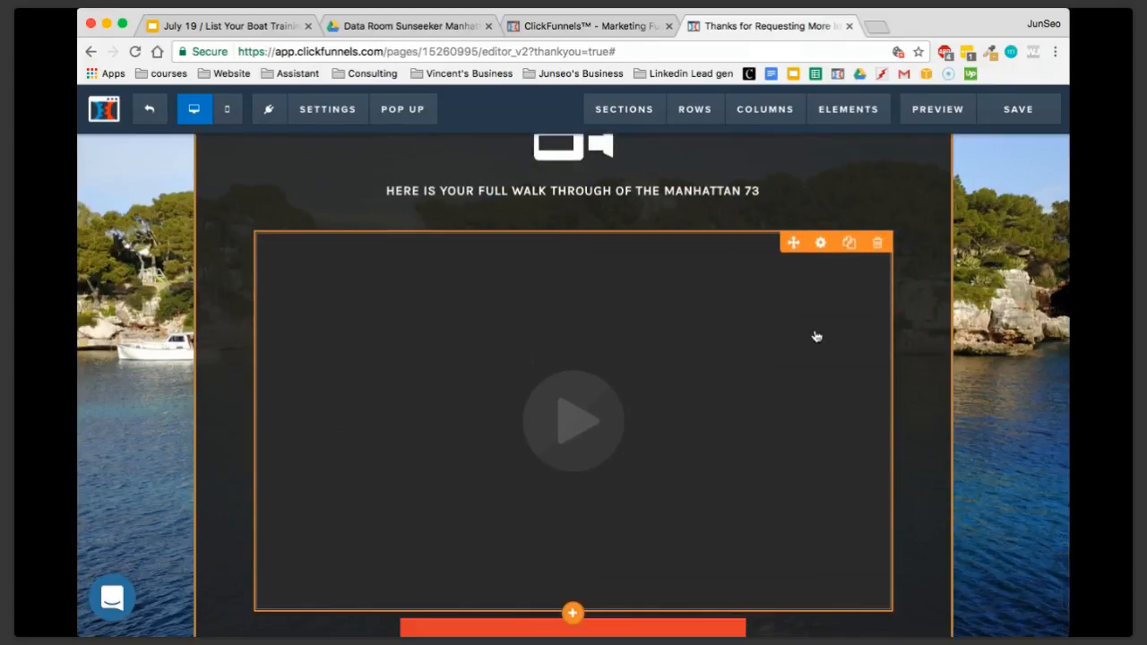
pyautogui.click(815, 336)
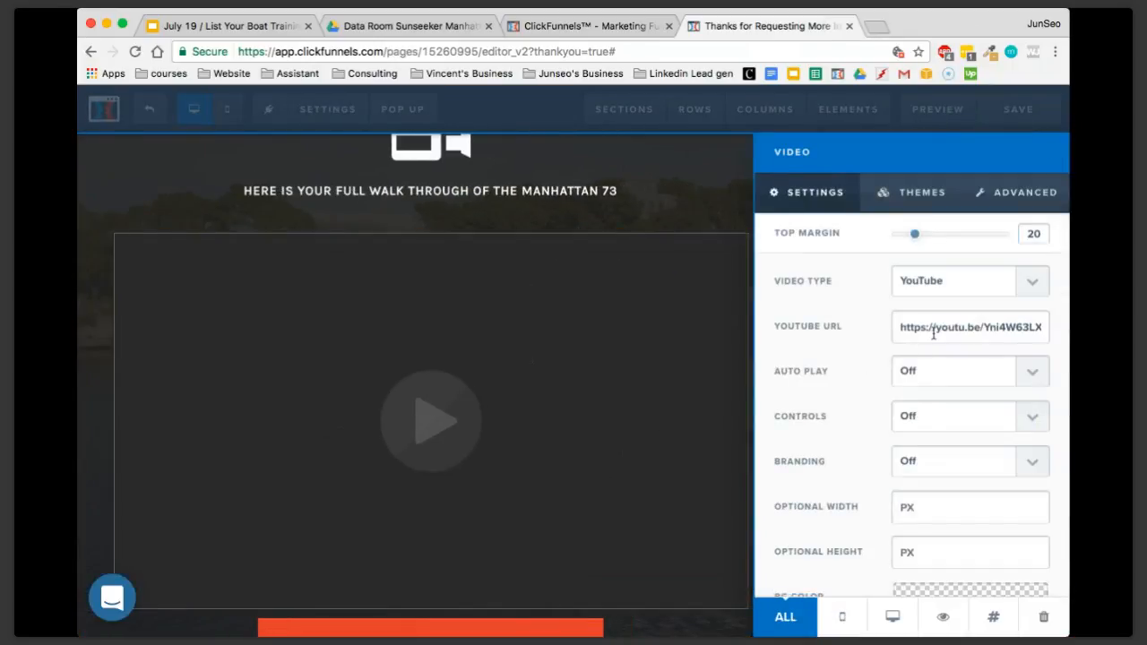
pyautogui.moveTo(933, 332); pyautogui.dragTo(1047, 338)
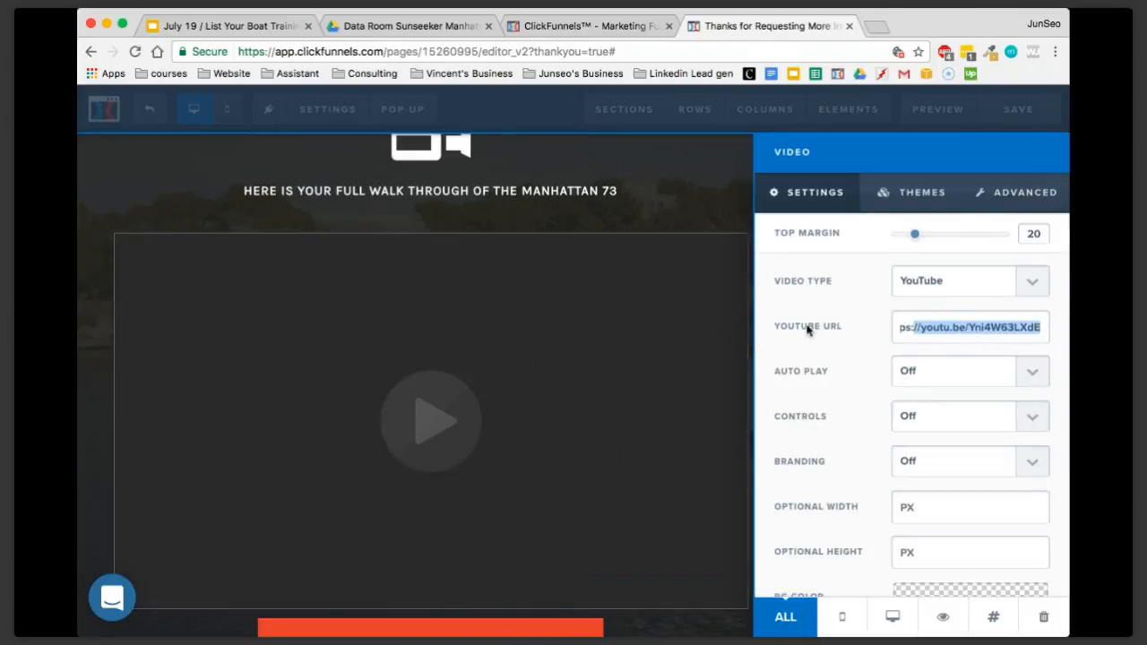
pyautogui.click(632, 335)
# Save the Thank You page and leave the editor for the YSA Listing Funnel overview
pyautogui.scroll(-3, 714, 435)
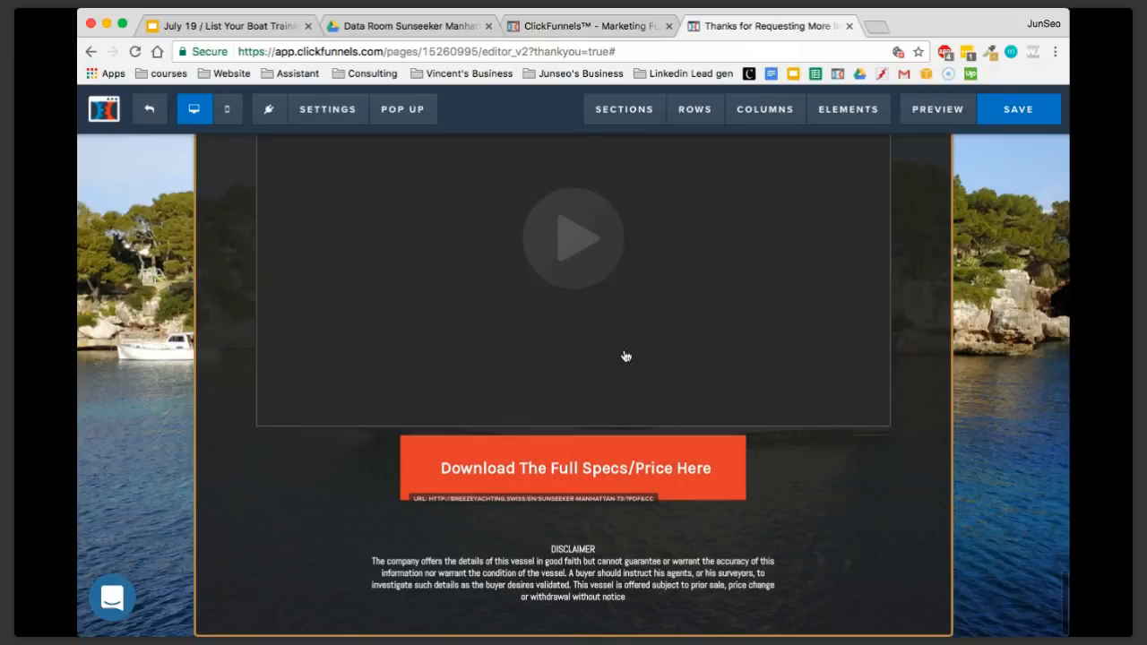
pyautogui.scroll(3, 644, 313)
pyautogui.scroll(15, 644, 314)
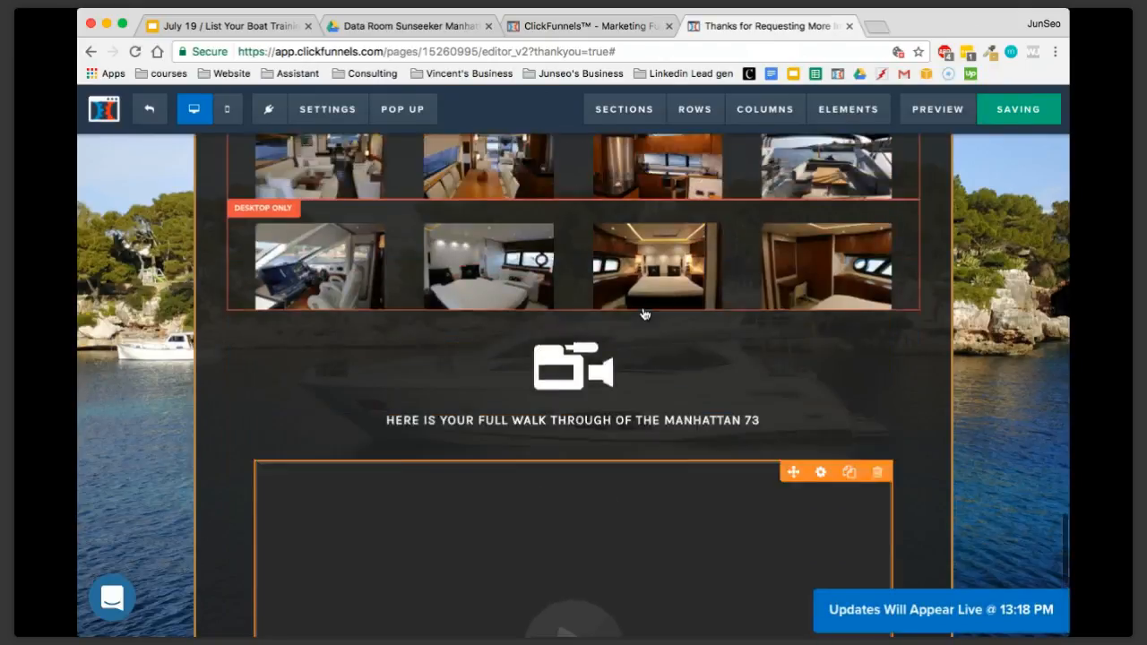
pyautogui.click(152, 110)
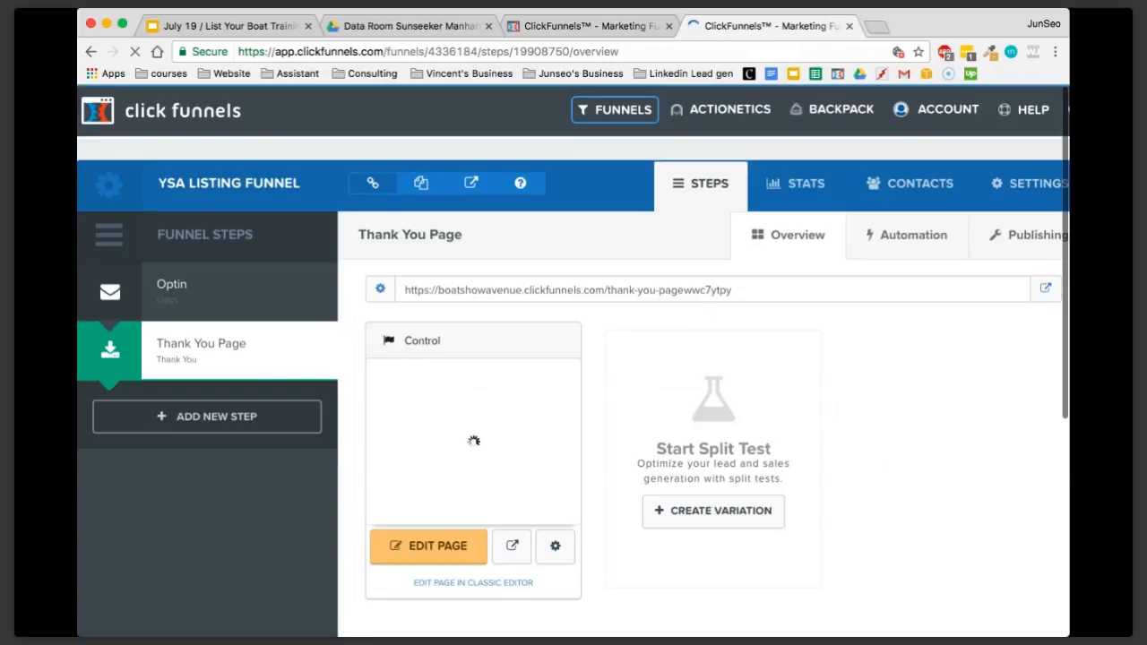
# Go from the Thank You Page overview to the list of all funnels
pyautogui.scroll(-5, 953, 576)
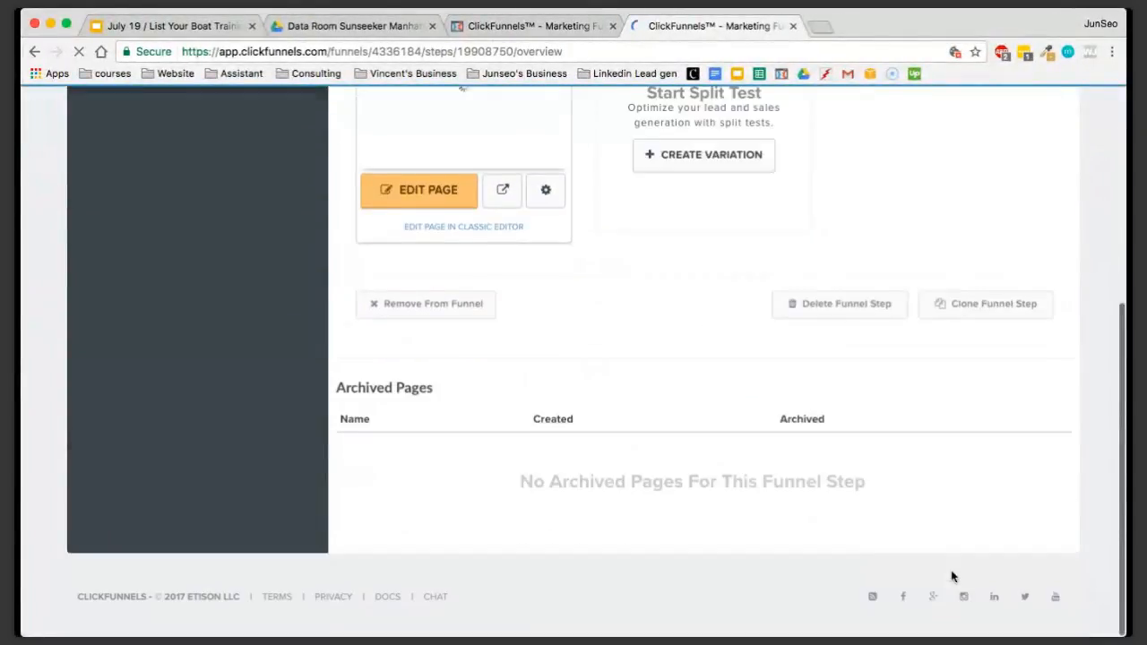
pyautogui.scroll(5, 952, 576)
pyautogui.moveTo(624, 112)
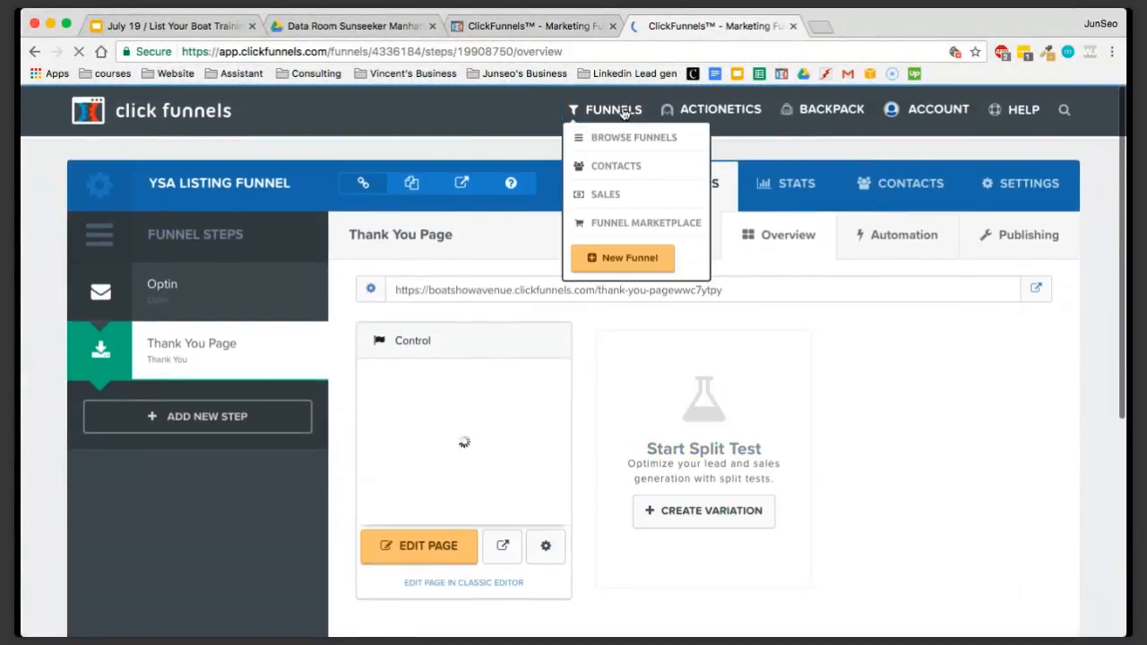
# Start a new support conversation with the draft message SDFSDFSD, clear the draft without sending it, and close the chat
pyautogui.click(556, 34)
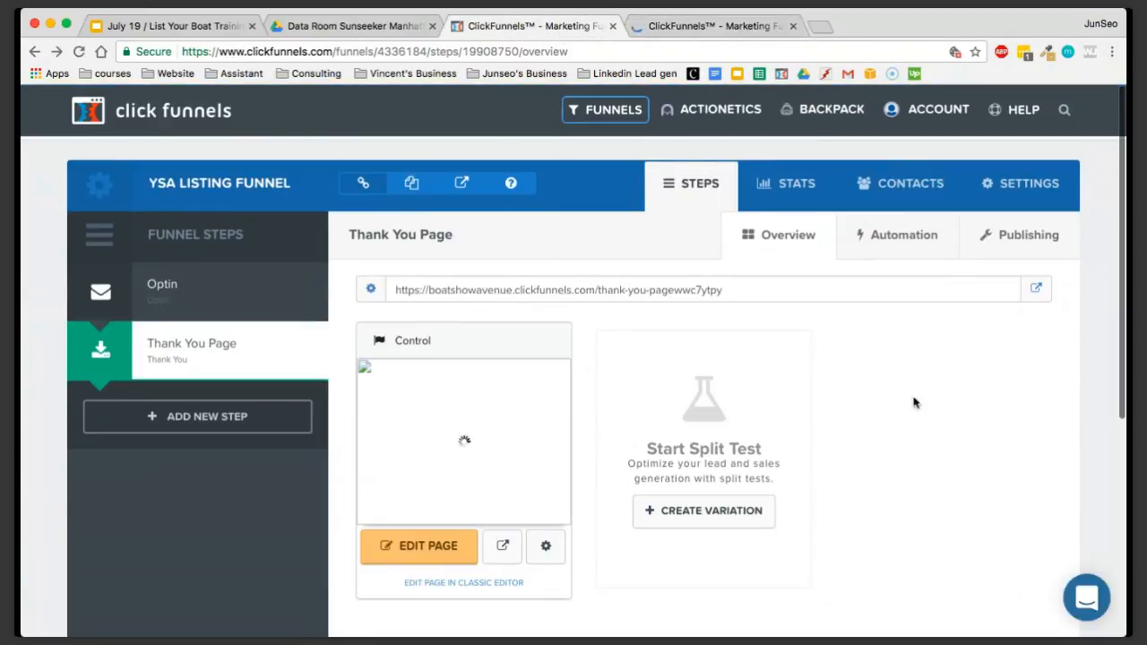
pyautogui.click(1079, 604)
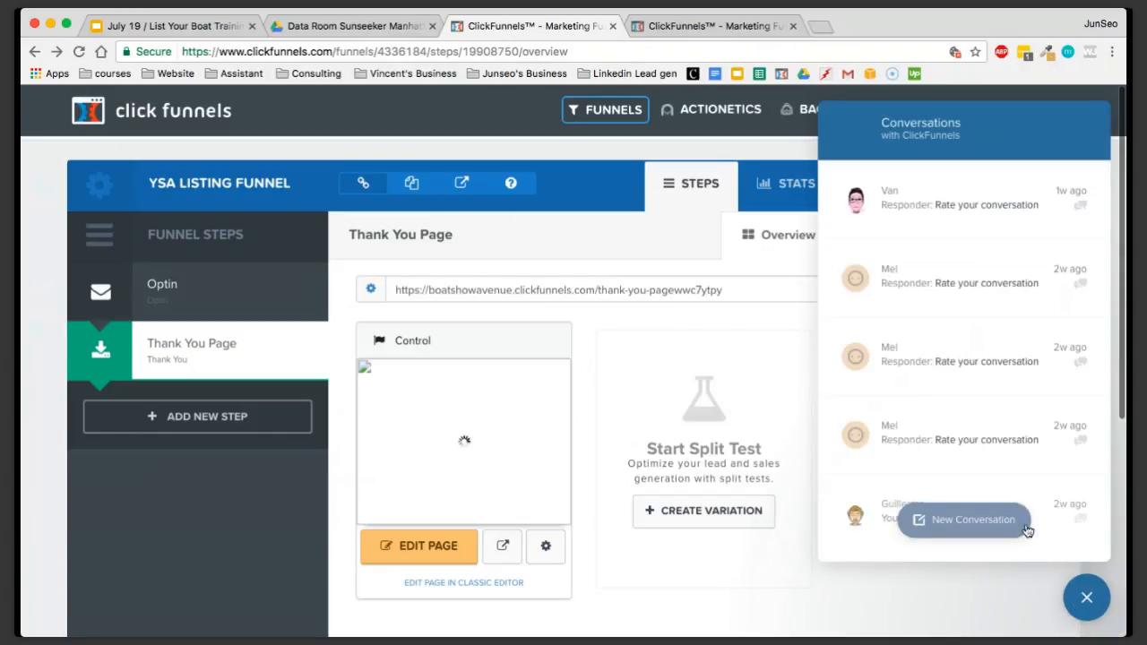
pyautogui.click(981, 526)
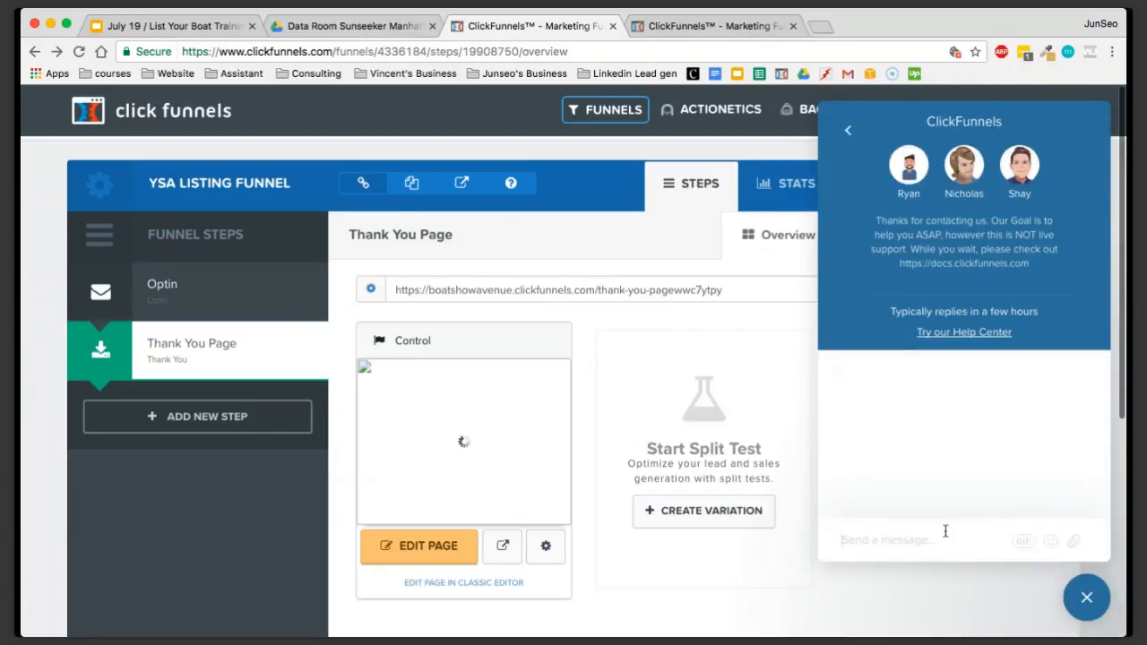
pyautogui.write('SDFSDFSD')
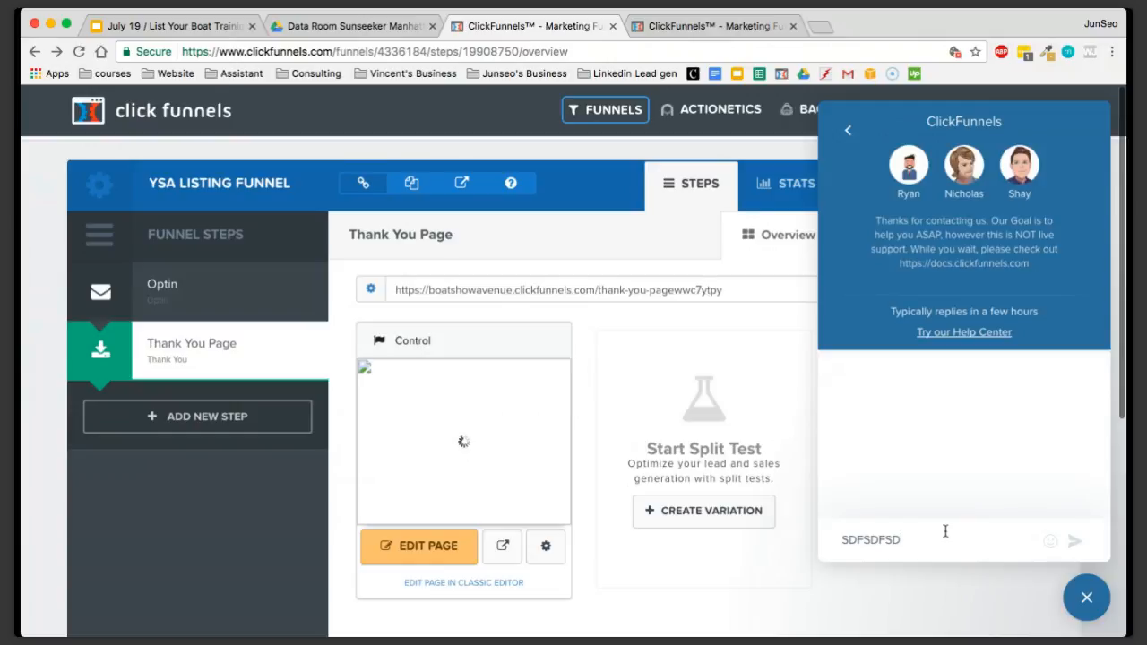
pyautogui.press('BackSpace')
pyautogui.press('BackSpace')
pyautogui.press('BackSpace')
pyautogui.press('BackSpace')
pyautogui.press('BackSpace')
pyautogui.press('BackSpace')
pyautogui.press('BackSpace')
pyautogui.press('BackSpace')
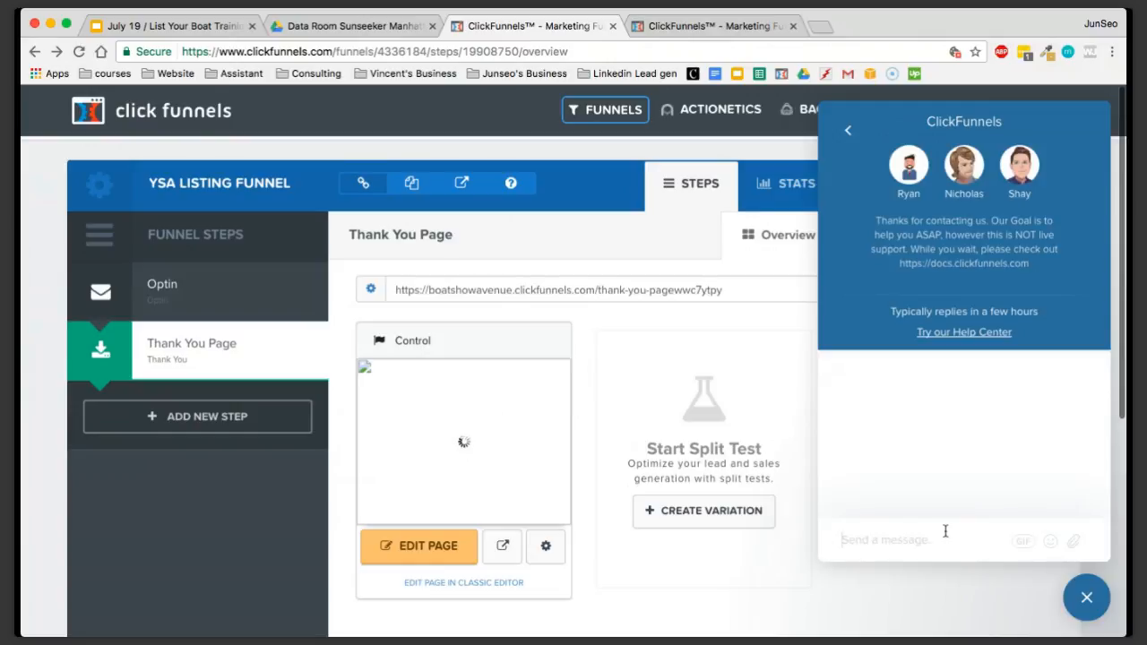
pyautogui.click(1086, 596)
pyautogui.click(1086, 597)
pyautogui.click(1085, 595)
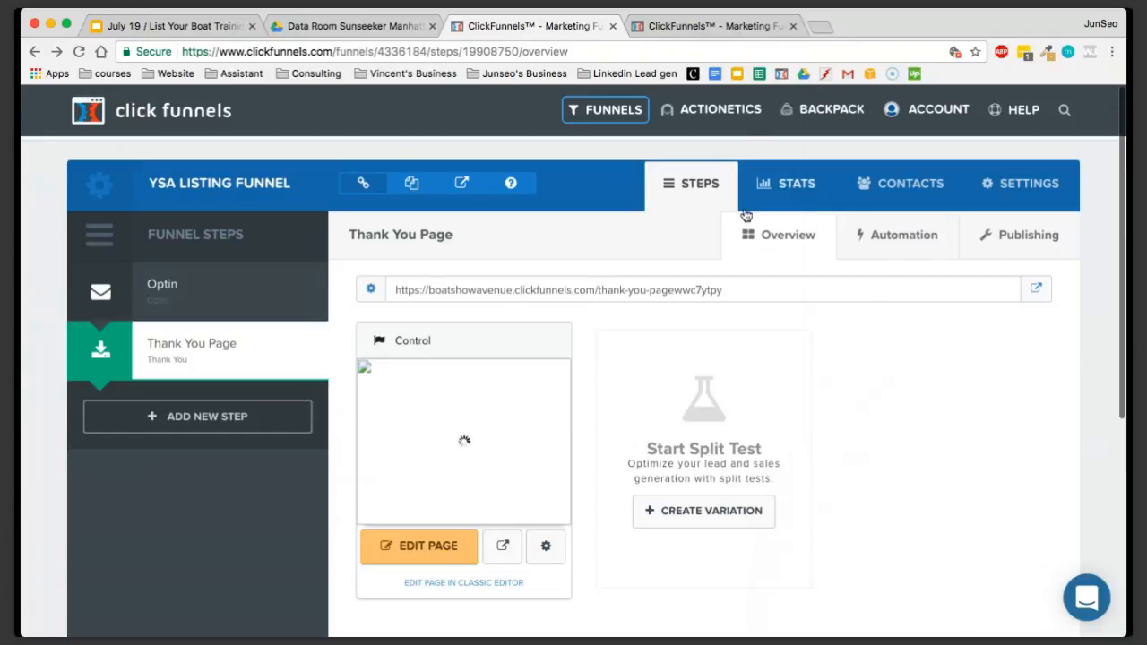
# Close the duplicate funnel overview page and switch to the July 19 List Your Boat Training presentation in Google Slides
pyautogui.click(776, 30)
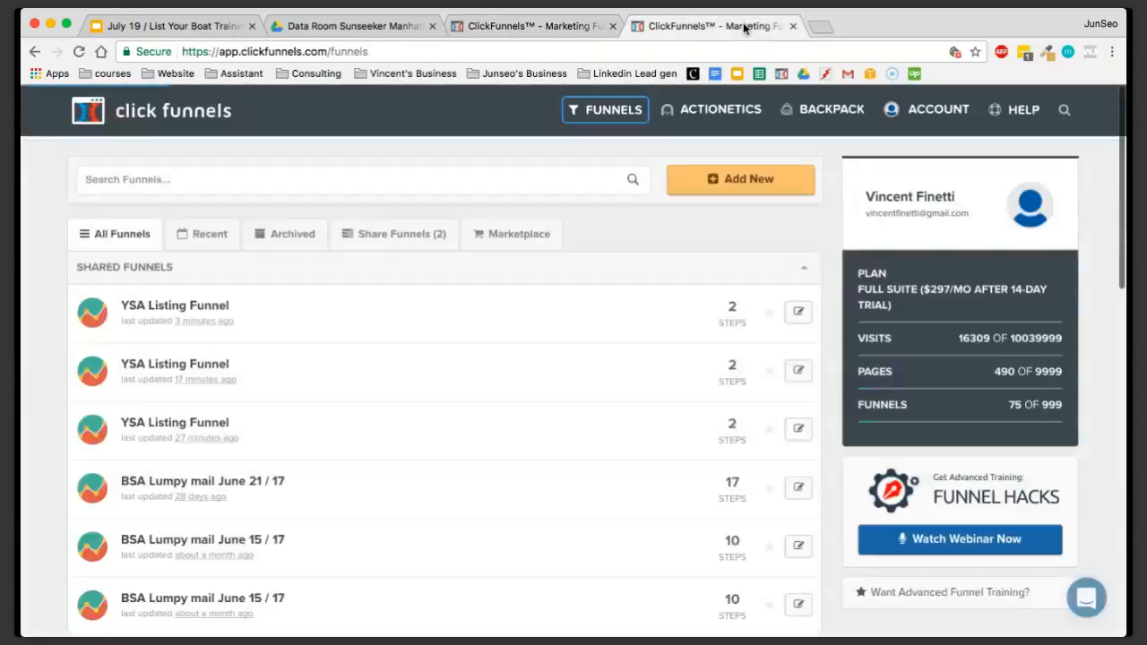
pyautogui.click(613, 26)
pyautogui.click(201, 30)
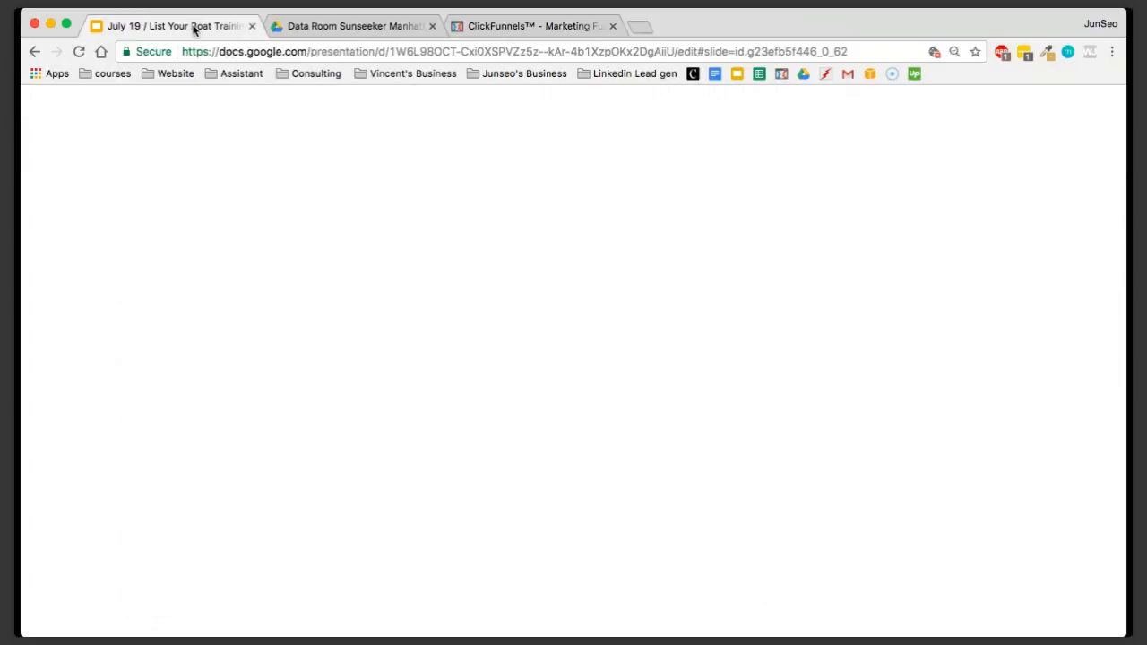
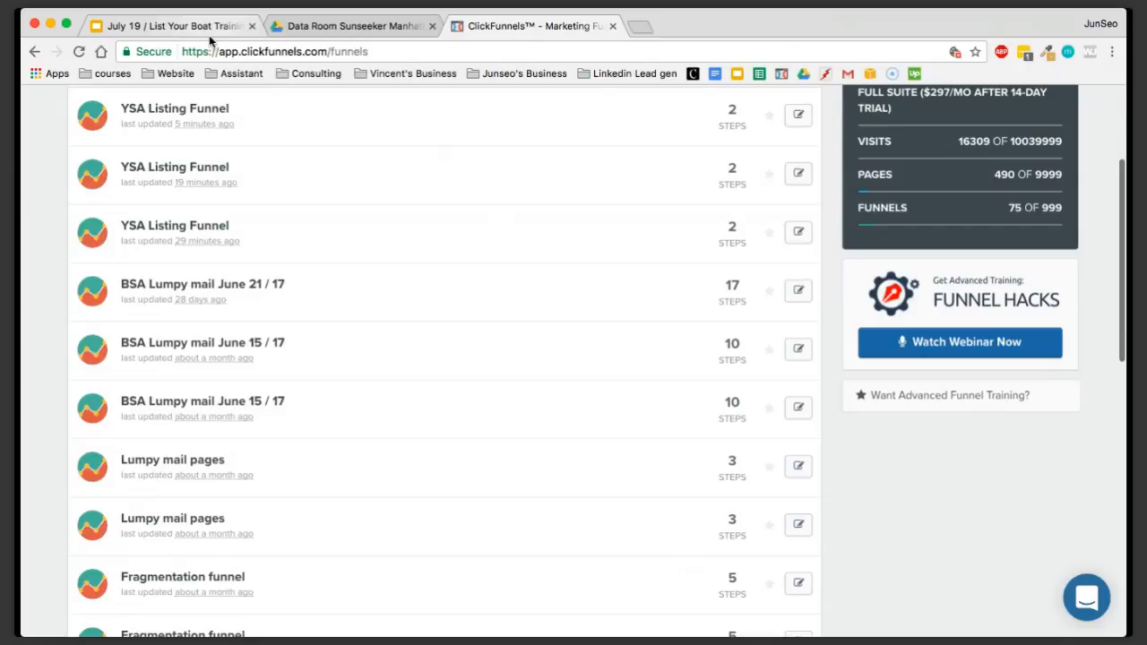
# Show the slide on making the listing funnel go LIVE and open the GoDaddy site in a new browser tab
pyautogui.click(170, 26)
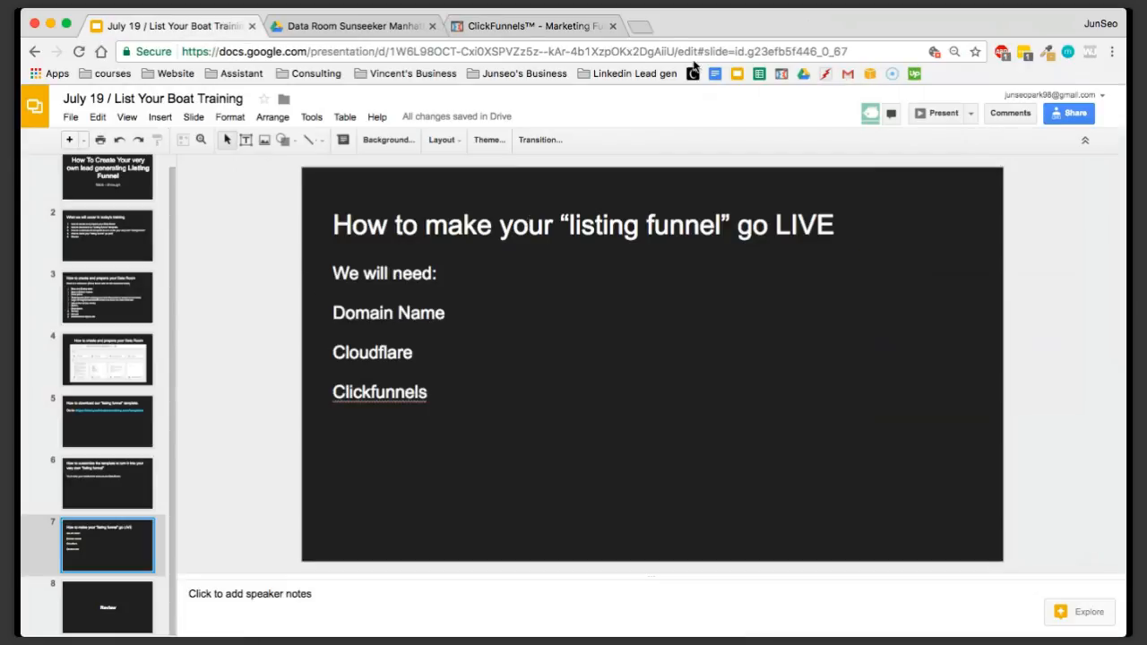
pyautogui.click(637, 26)
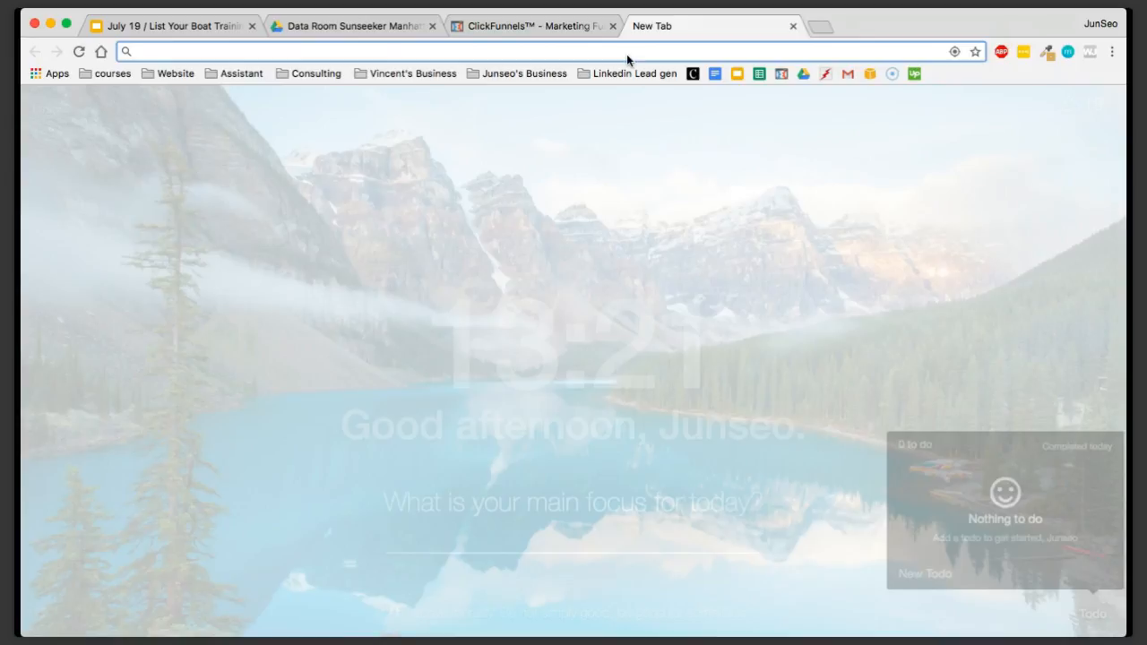
pyautogui.write('Godaddy.com')
pyautogui.press('Return')
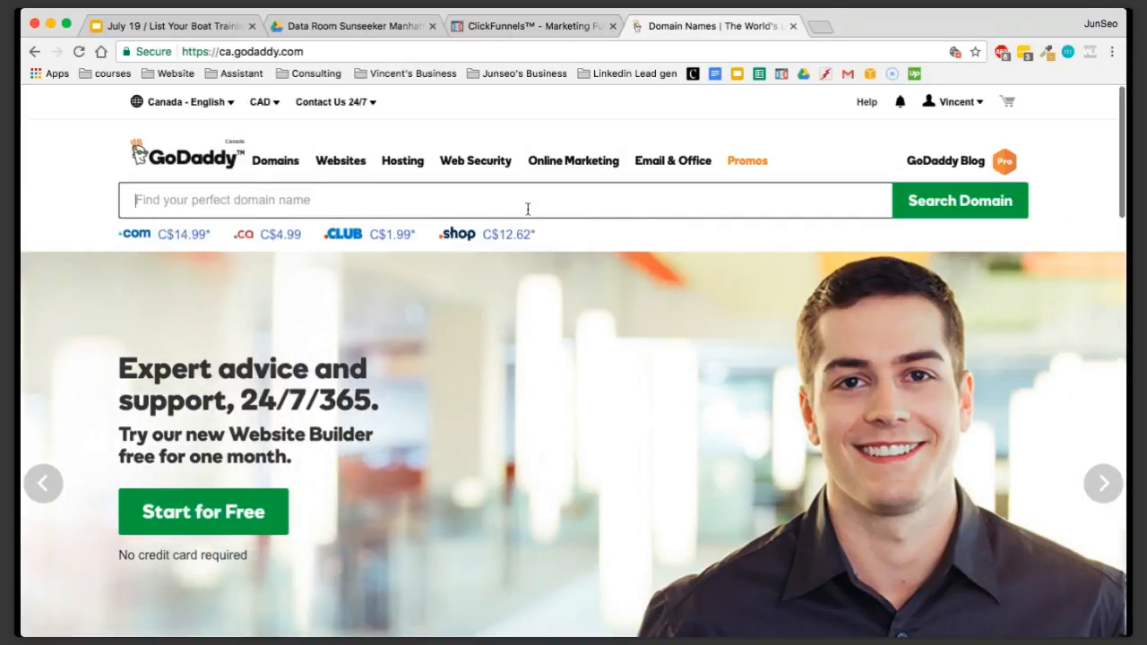
# Search GoDaddy for the domain name Sunseeker34
pyautogui.write('Sun')
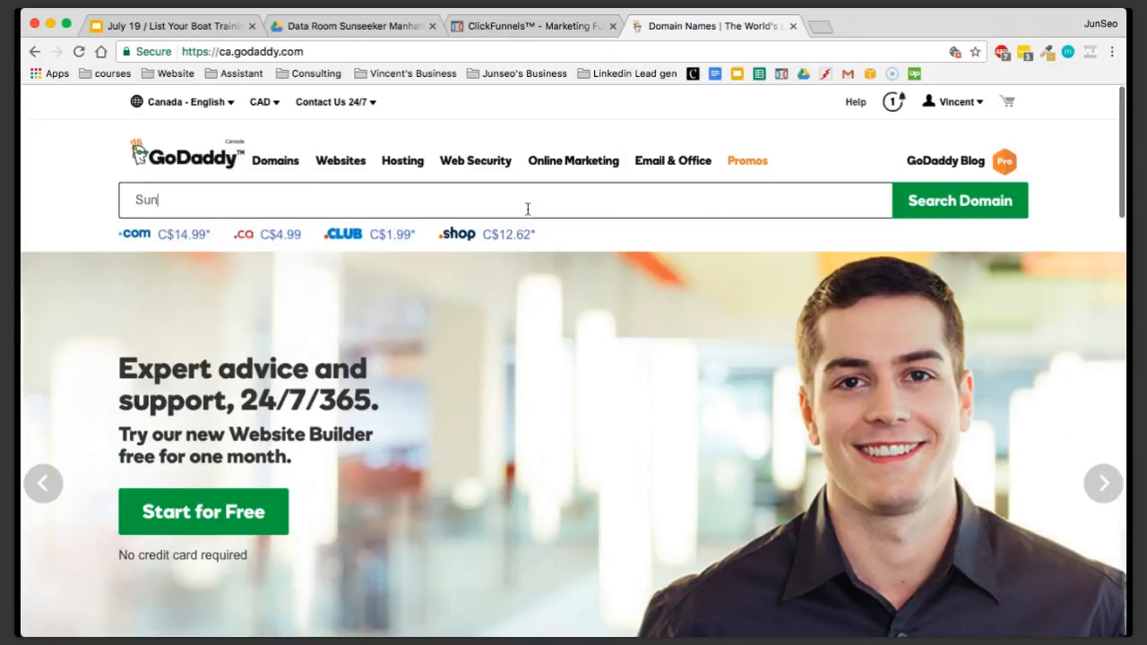
pyautogui.write('neeker')
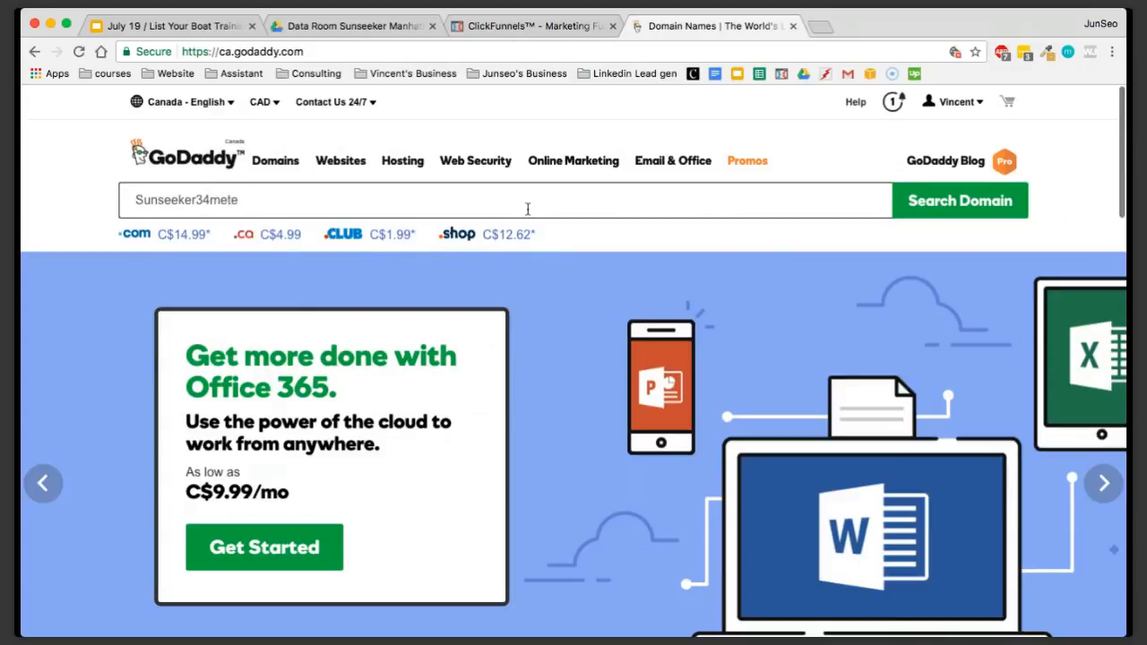
pyautogui.write('34')
pyautogui.press('Return')
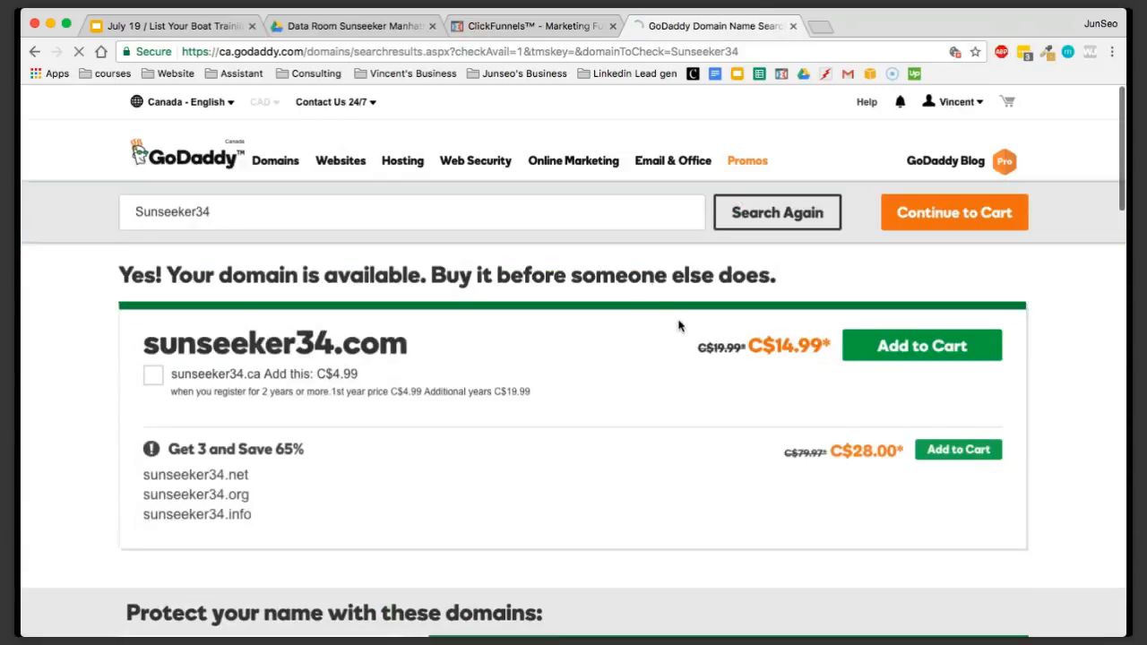
pyautogui.scroll(-1, 600, 328)
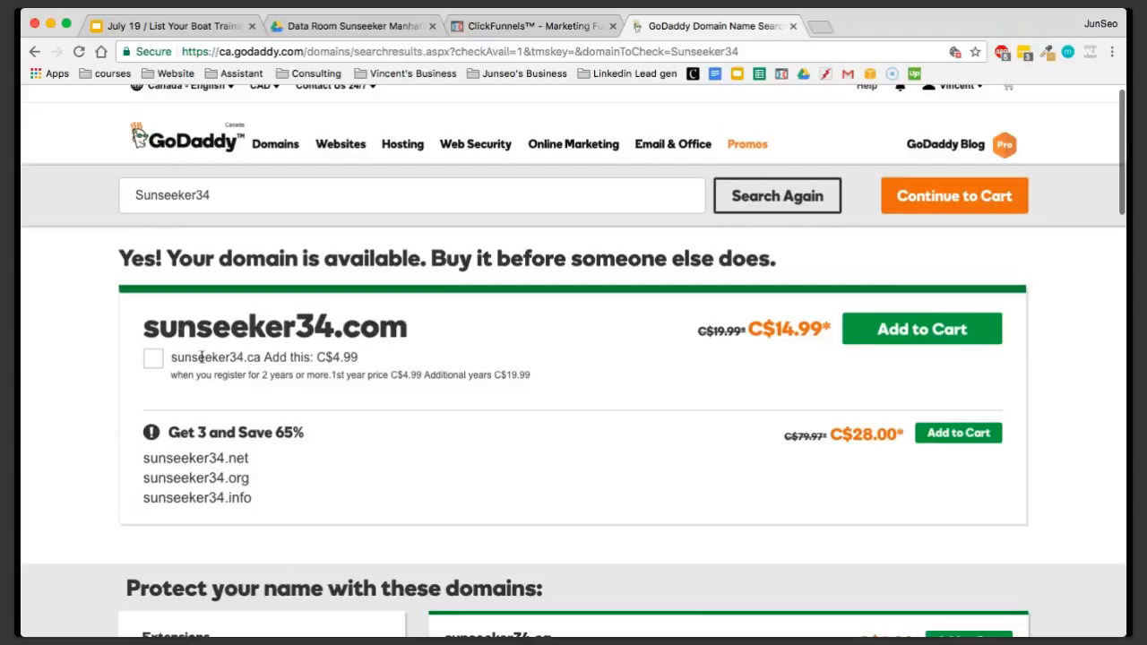
# Select the additional sunseeker34.ca domain offered with sunseeker34.com
pyautogui.click(150, 364)
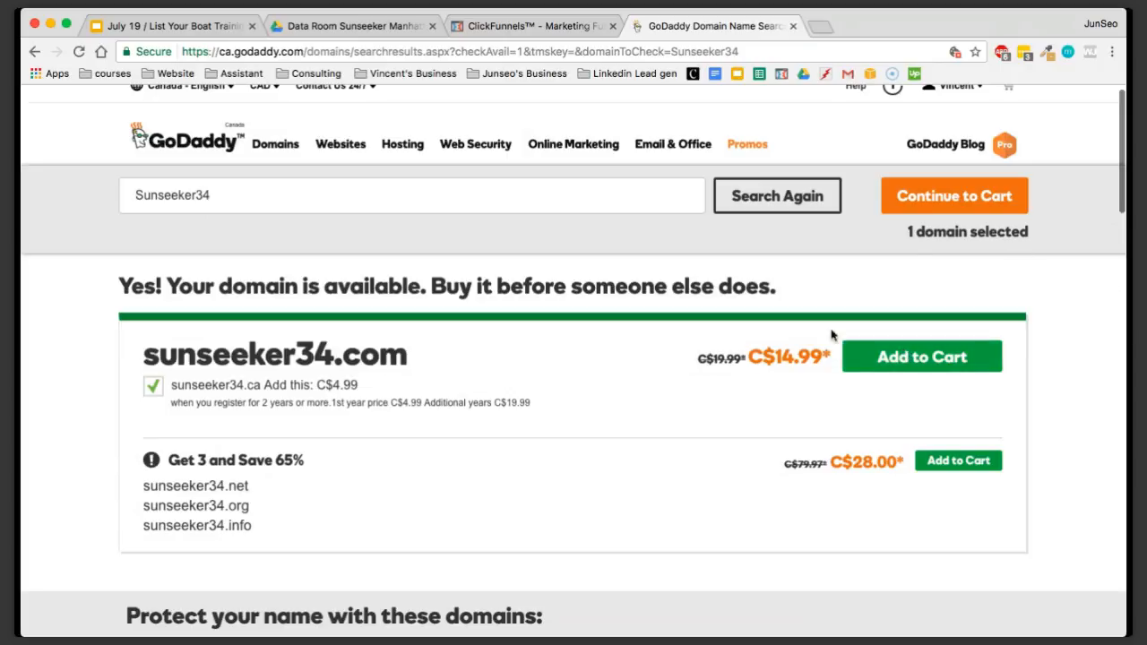
pyautogui.moveTo(128, 357); pyautogui.dragTo(388, 350)
pyautogui.click(439, 372)
pyautogui.scroll(1, 1059, 392)
pyautogui.scroll(-1, 1059, 392)
pyautogui.scroll(1, 1031, 269)
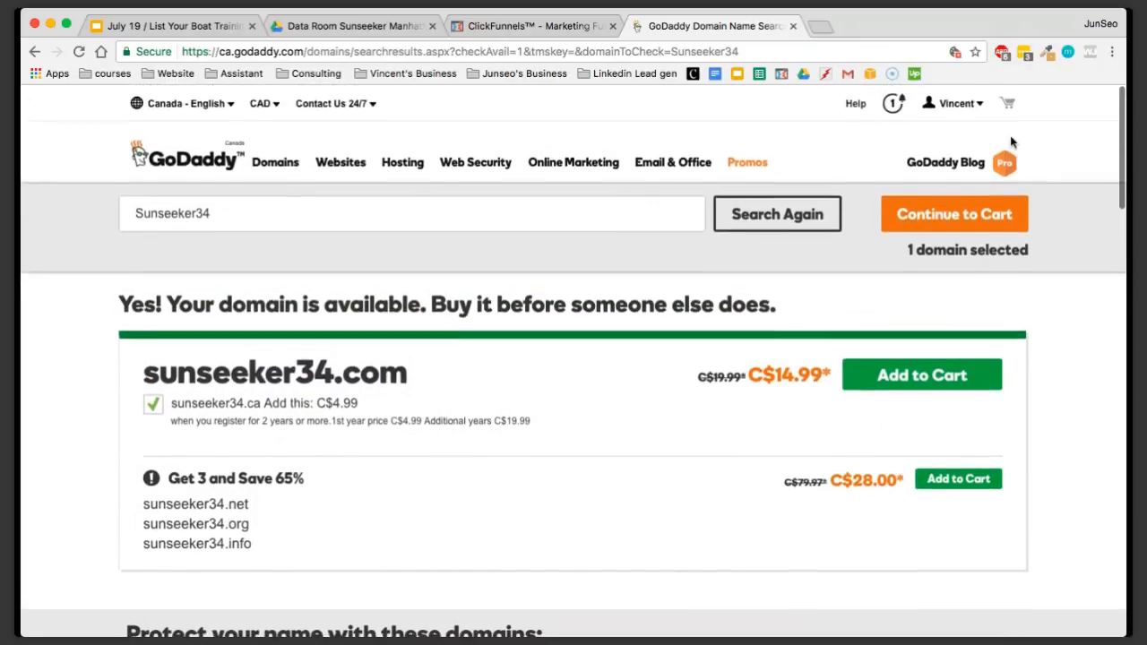
# View the account's list of managed domains and return to the Sunseeker34 search results
pyautogui.click(957, 102)
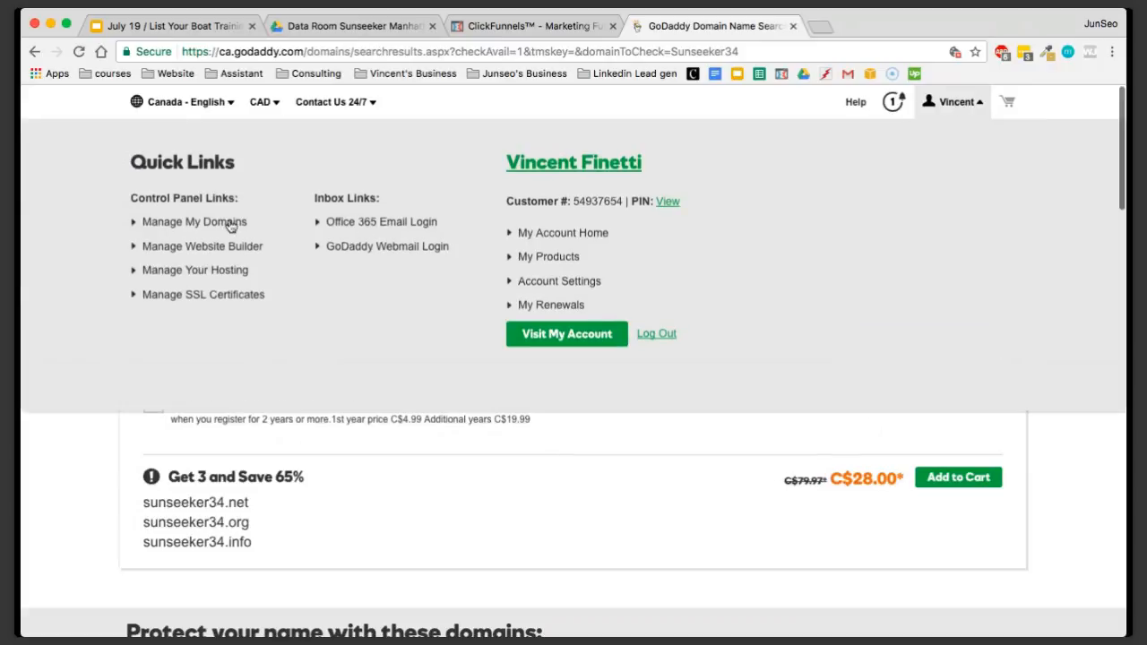
pyautogui.click(202, 223)
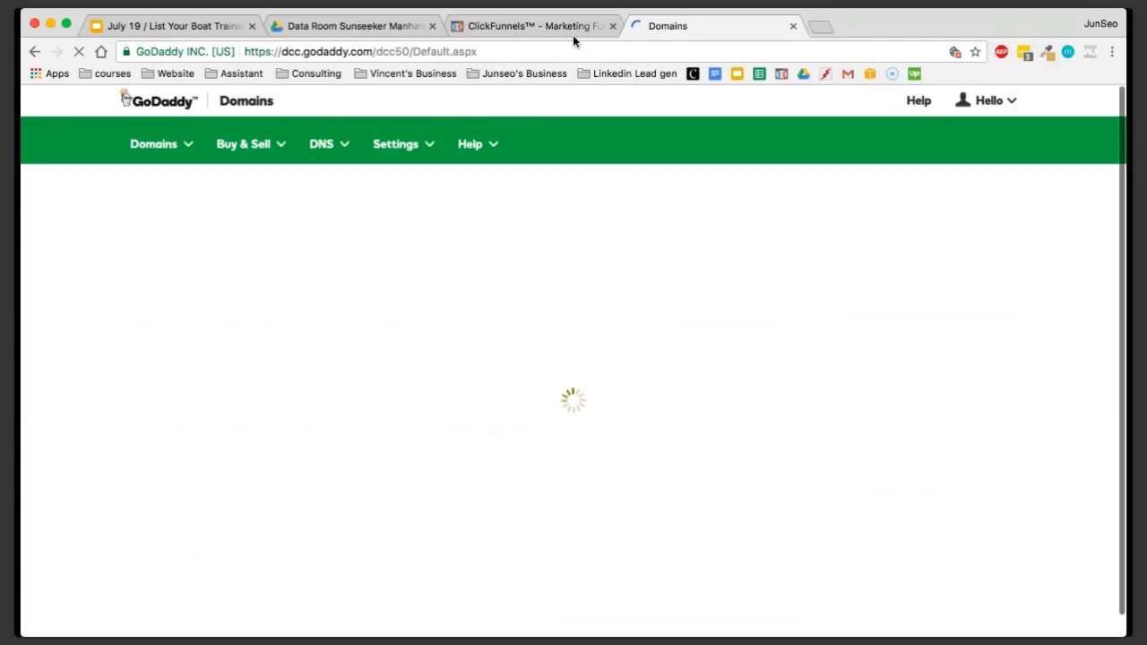
pyautogui.click(36, 53)
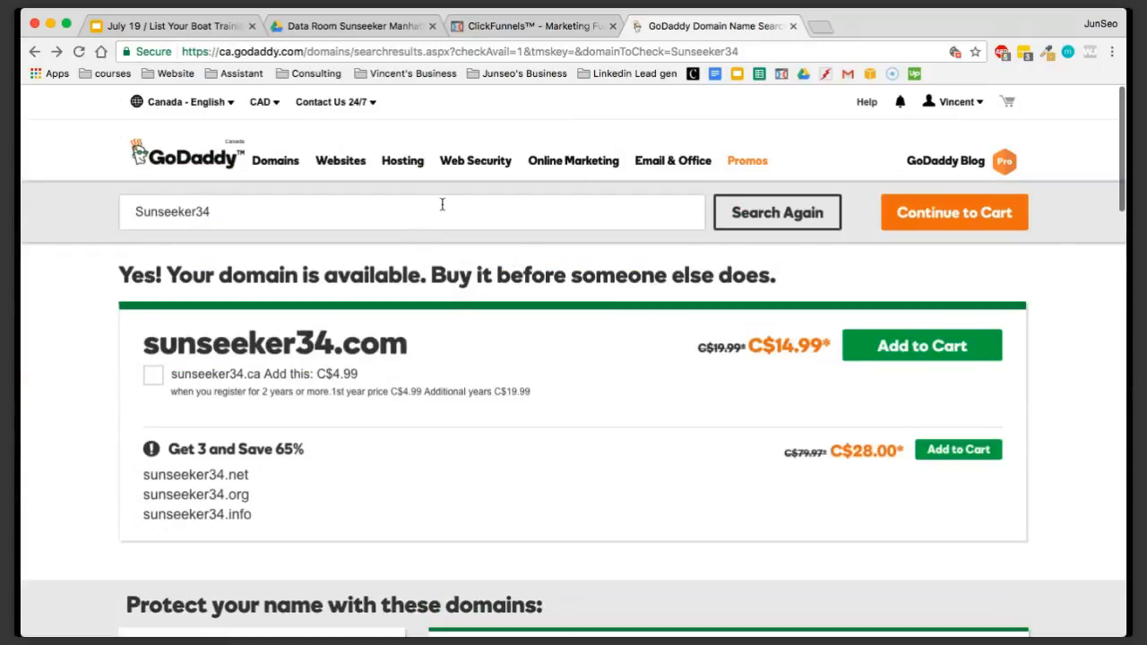
# Add sunseeker34.com to the cart and continue through the add-on offers with No Thanks chosen for the privacy plan
pyautogui.click(887, 359)
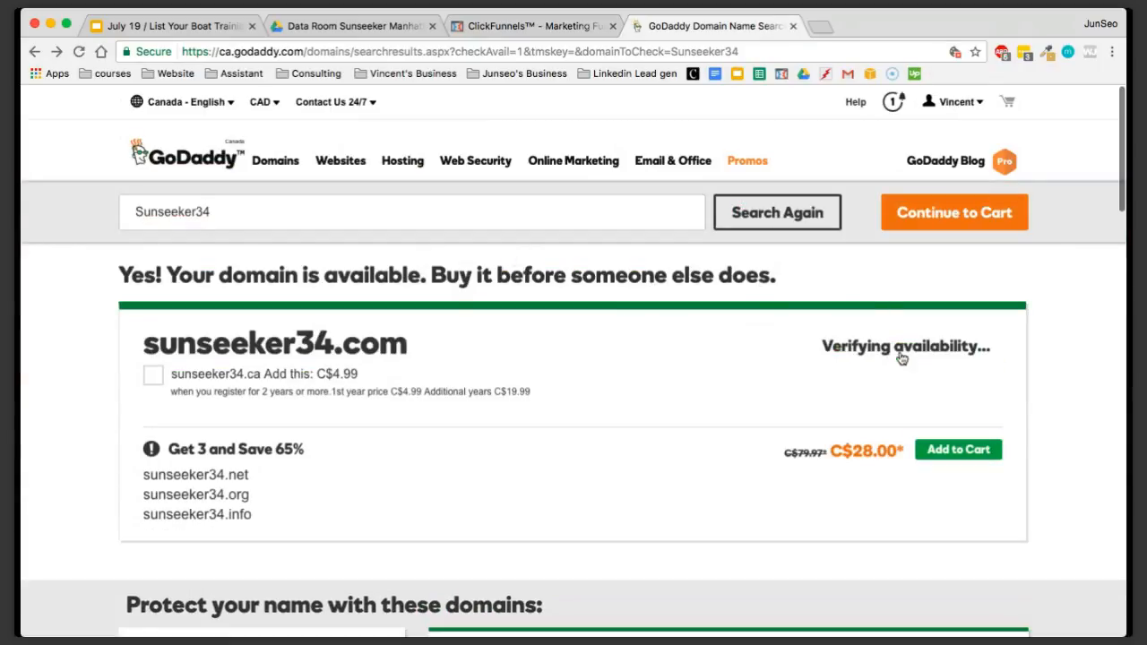
pyautogui.click(930, 209)
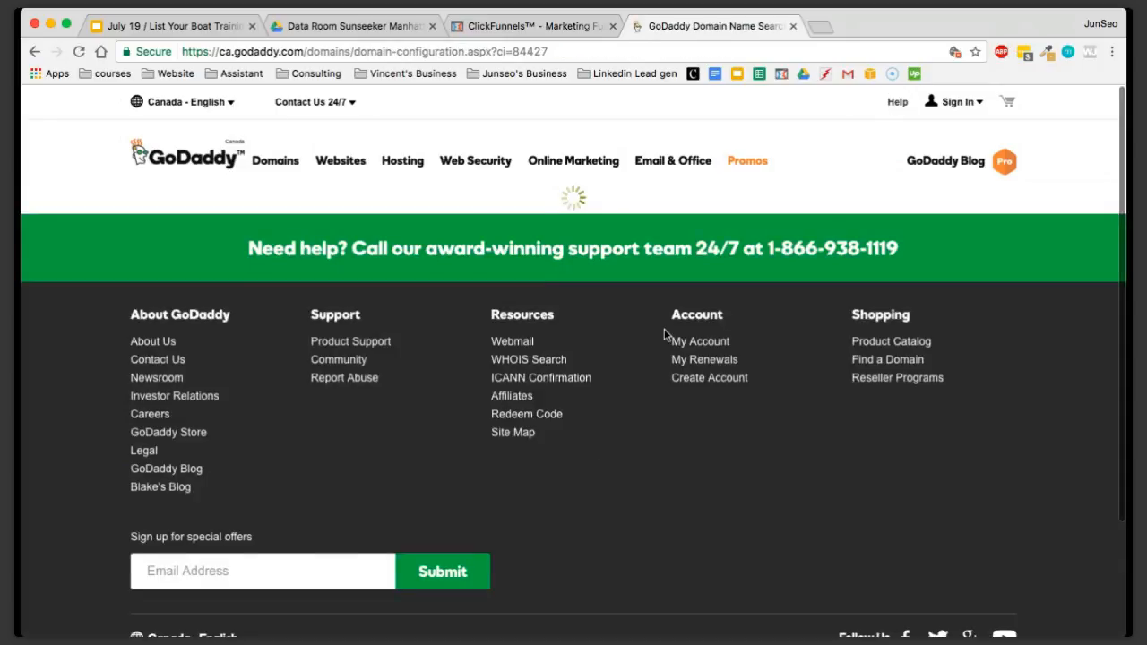
pyautogui.scroll(-2, 525, 379)
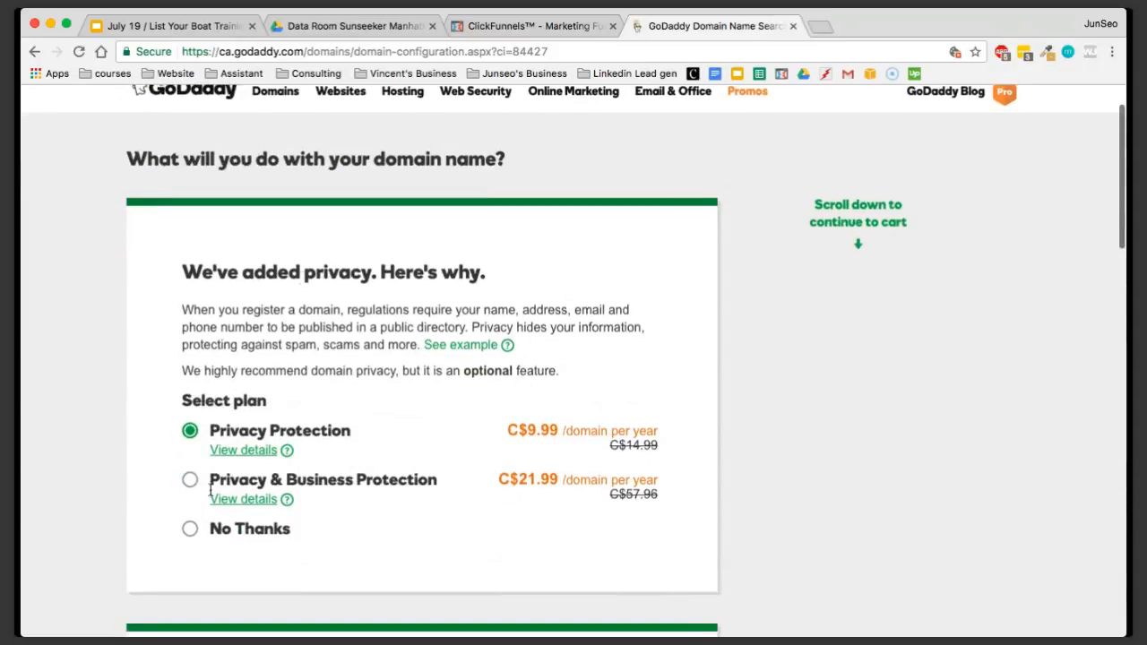
pyautogui.scroll(-2, 211, 488)
pyautogui.click(193, 467)
pyautogui.scroll(-5, 371, 445)
pyautogui.scroll(-4, 341, 450)
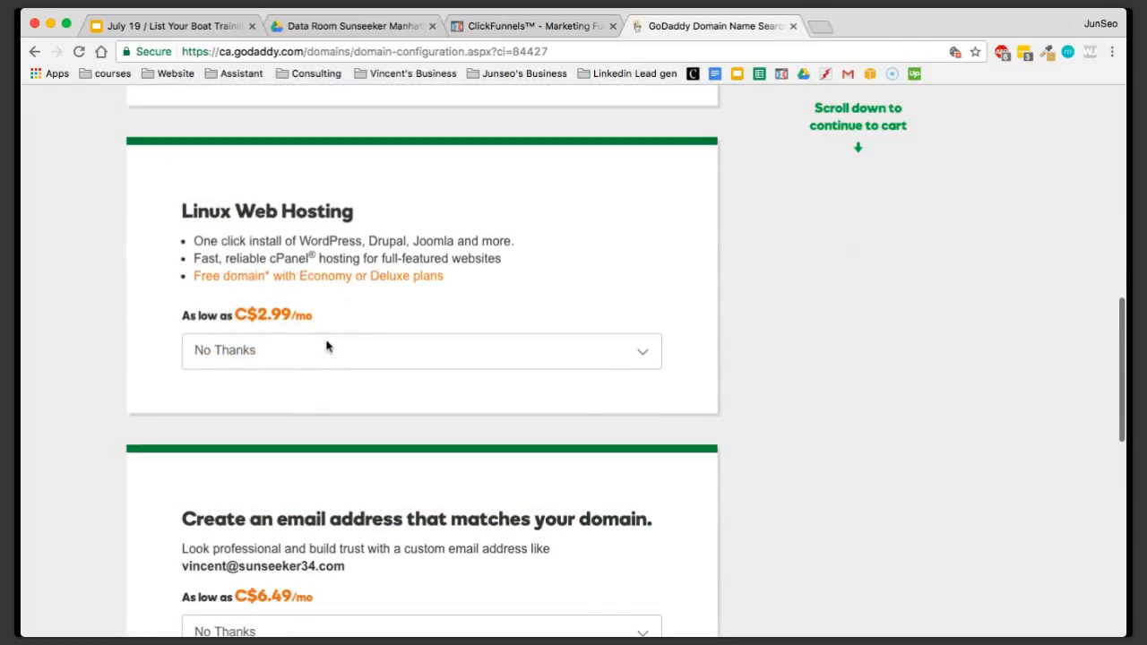
pyautogui.scroll(-5, 290, 442)
pyautogui.click(543, 444)
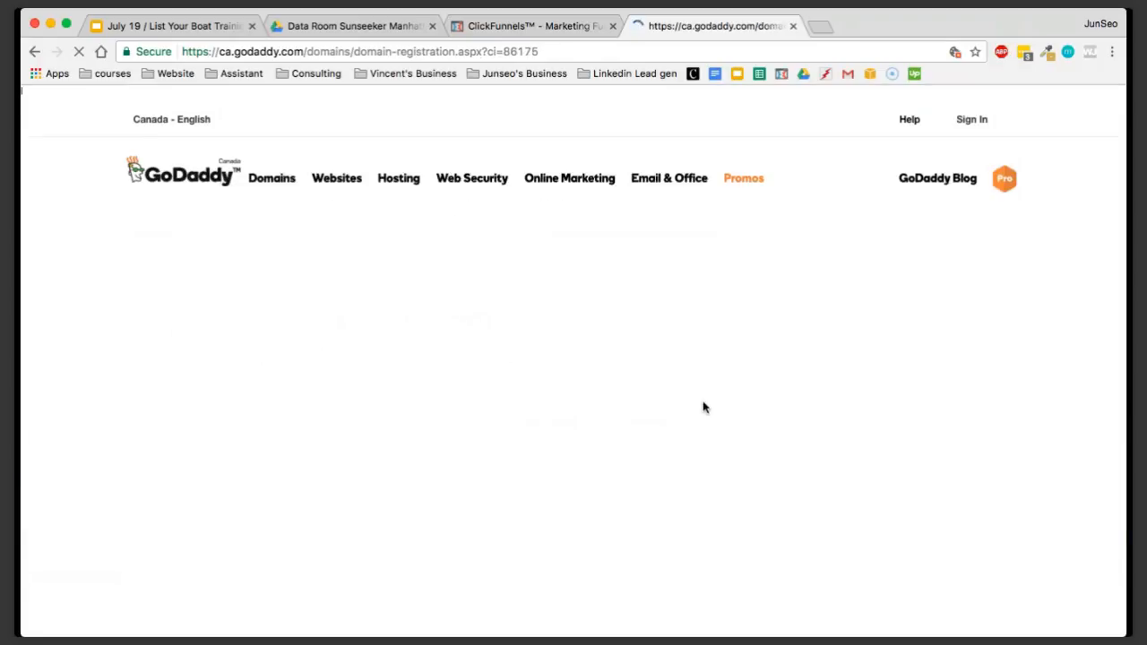
# Submit the domain registration information with the prefilled contact and eligibility details
pyautogui.scroll(-5, 685, 383)
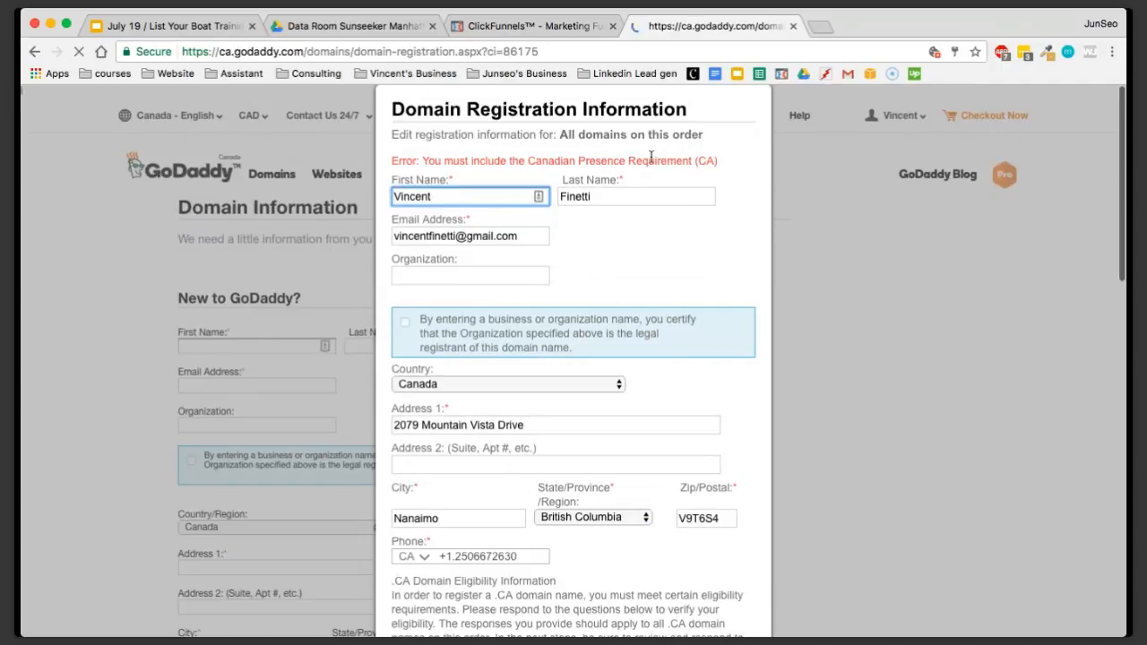
pyautogui.scroll(-4, 618, 269)
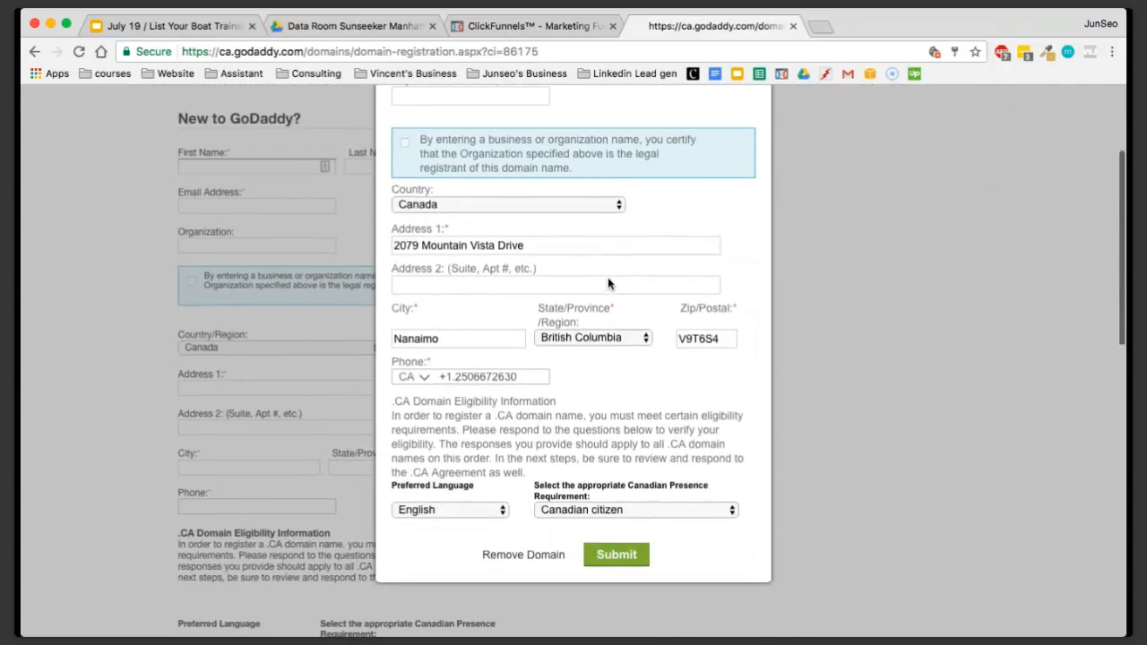
pyautogui.scroll(-3, 608, 284)
pyautogui.click(617, 430)
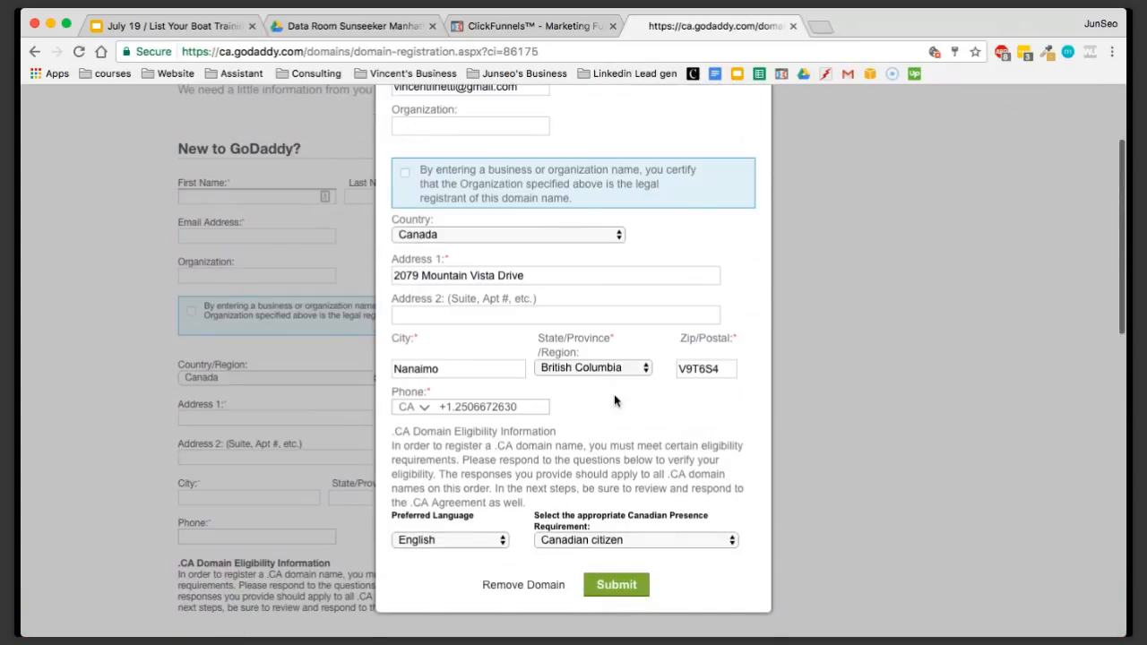
pyautogui.scroll(-5, 613, 330)
pyautogui.click(616, 496)
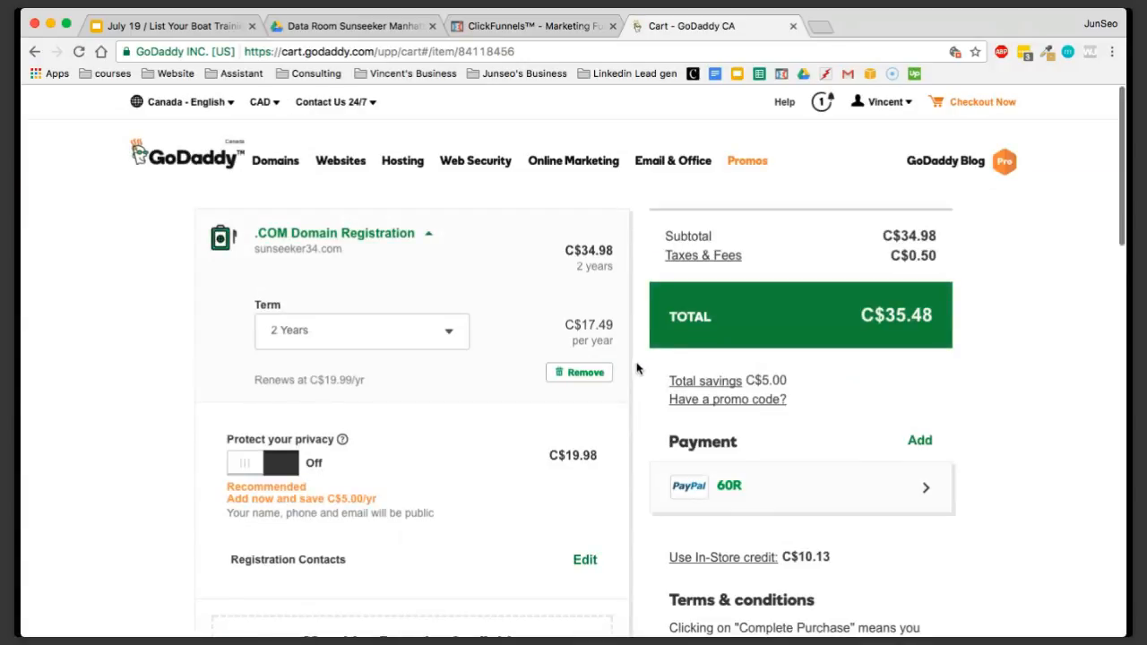
# Set the registration term of sunseeker34.com to 1 Year
pyautogui.click(431, 331)
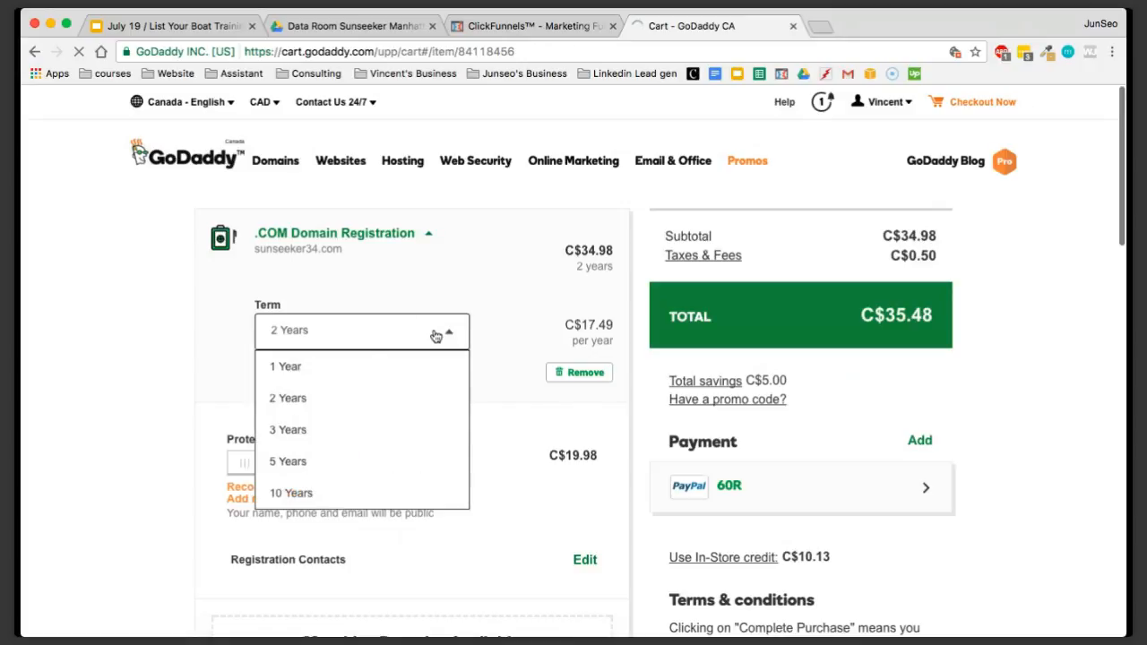
pyautogui.click(347, 371)
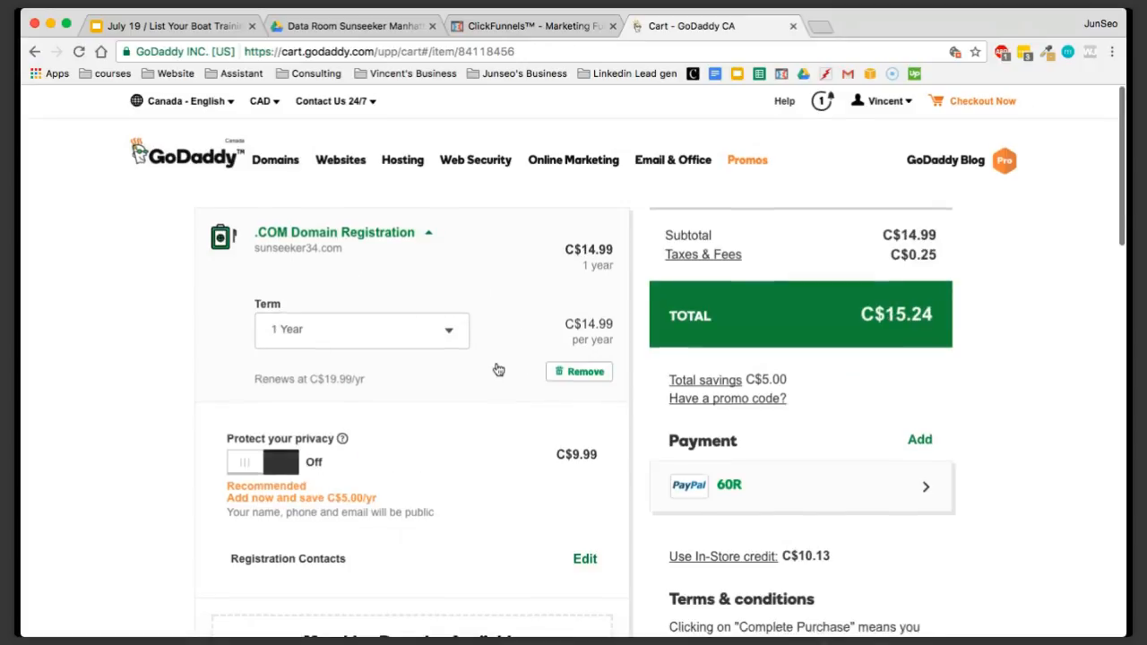
# Review the privacy option and offers in the cart, complete the sunseeker34.com purchase, and dismiss the order notice
pyautogui.scroll(-3, 495, 368)
pyautogui.scroll(-3, 498, 370)
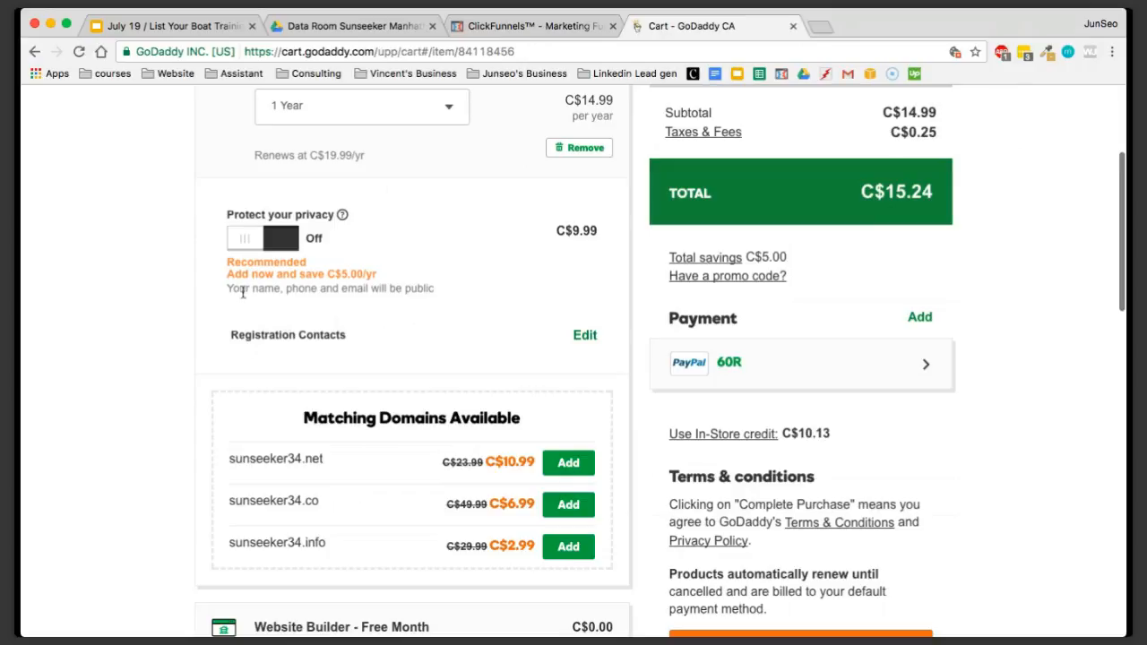
pyautogui.scroll(1, 489, 283)
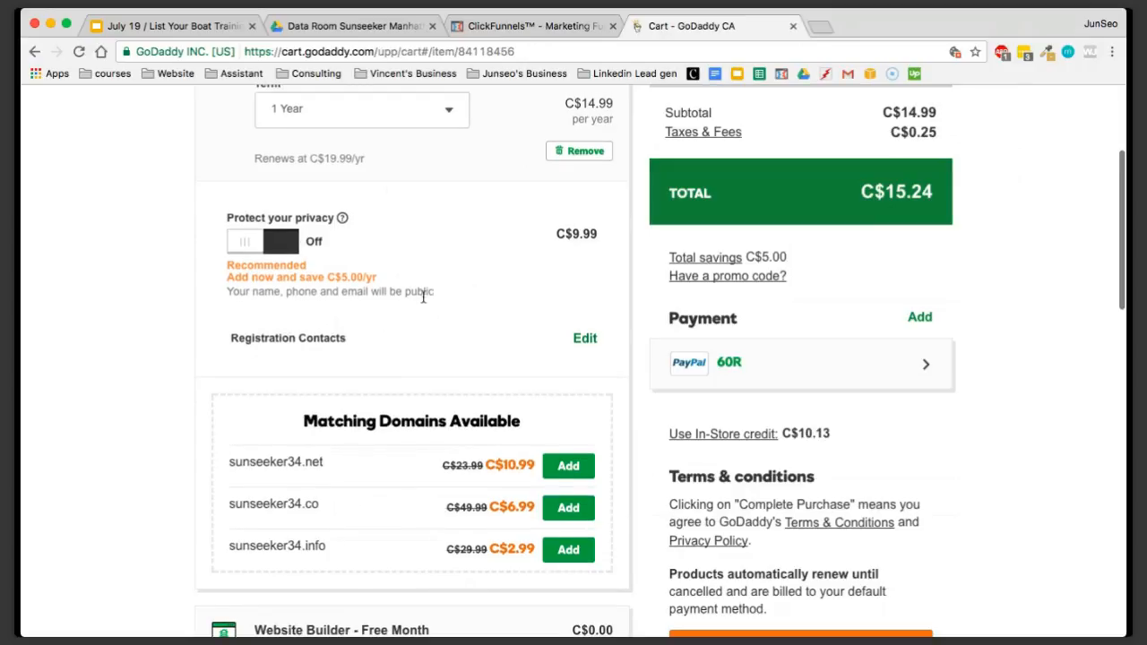
pyautogui.scroll(-3, 441, 305)
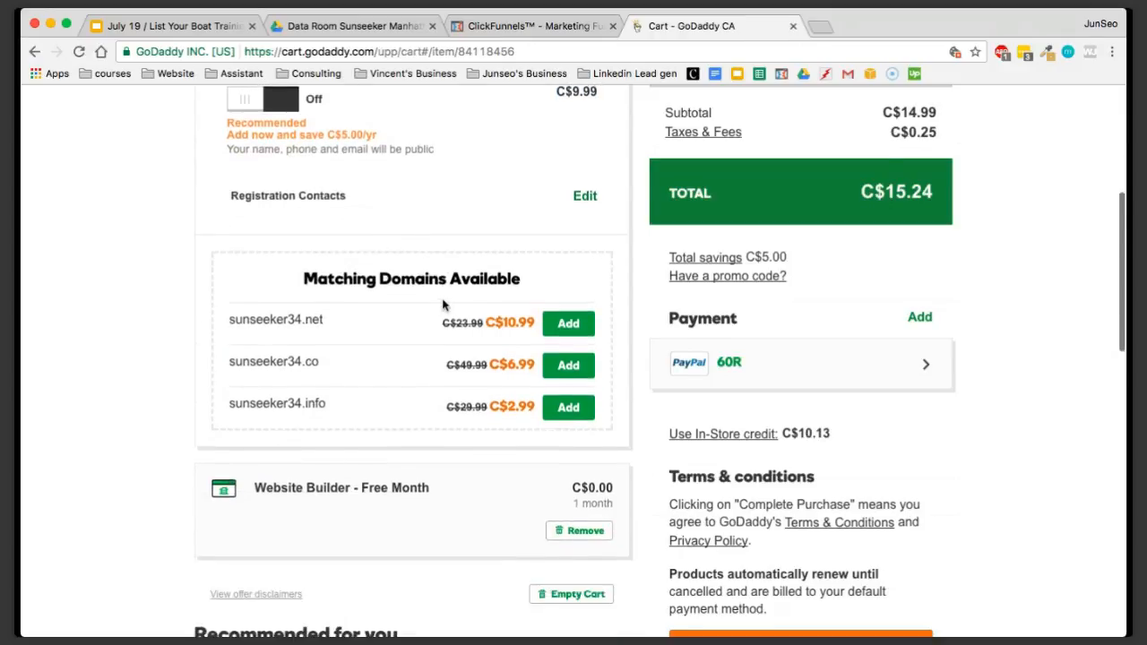
pyautogui.scroll(-3, 442, 305)
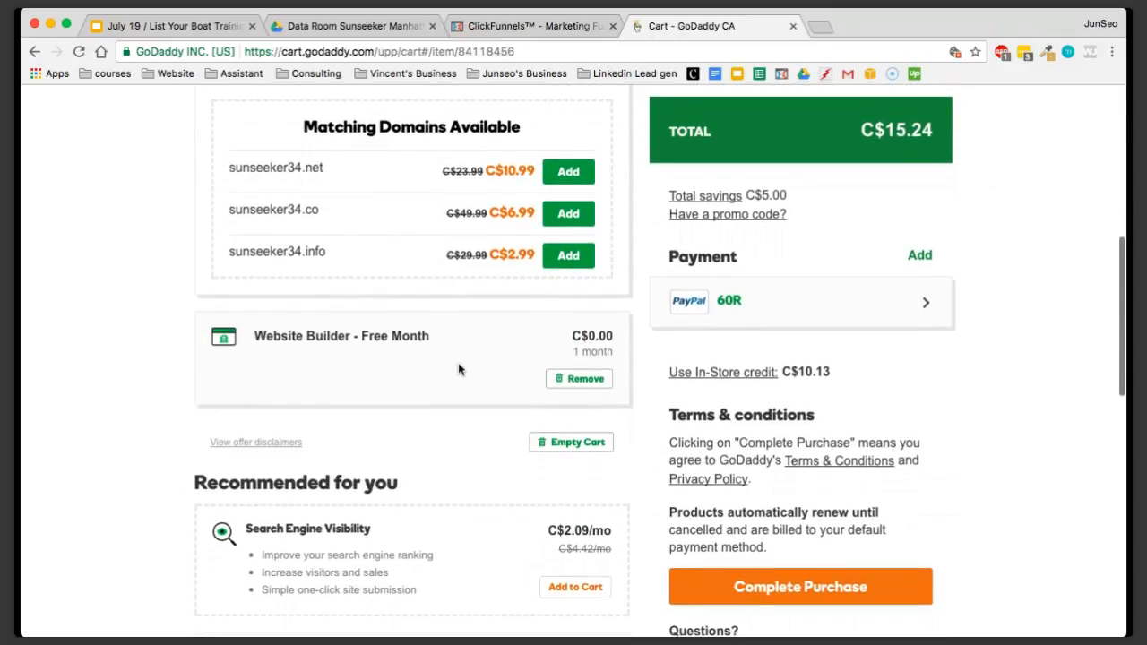
pyautogui.scroll(-1, 458, 369)
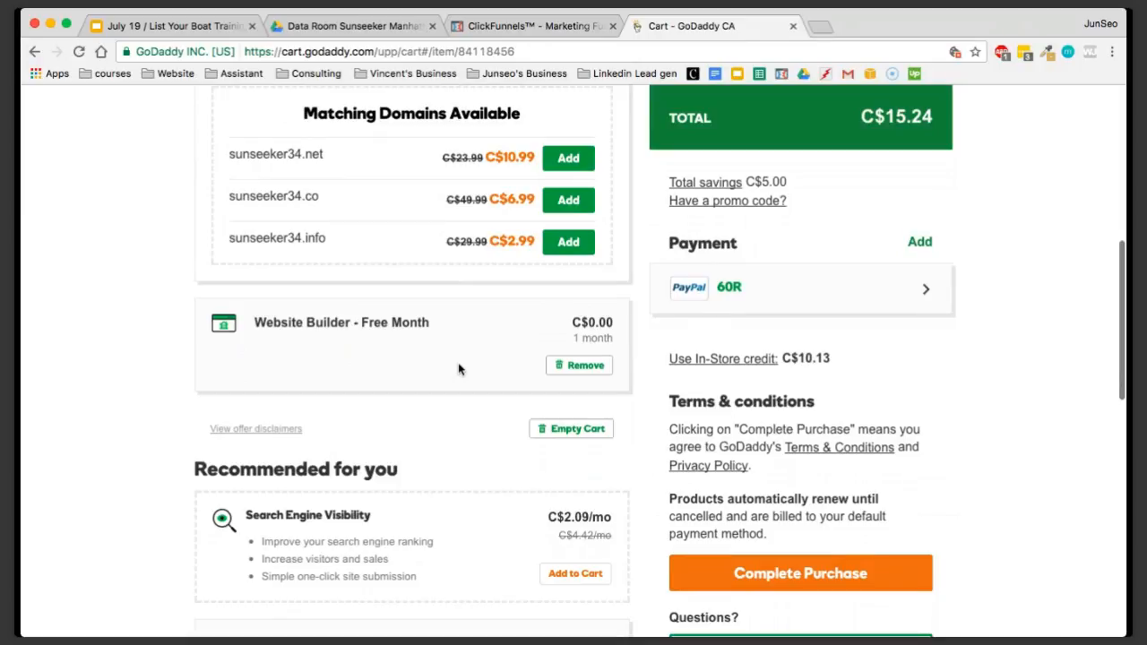
pyautogui.scroll(1, 461, 371)
pyautogui.scroll(-3, 543, 313)
pyautogui.scroll(6, 860, 261)
pyautogui.scroll(-3, 1028, 274)
pyautogui.scroll(-5, 1028, 274)
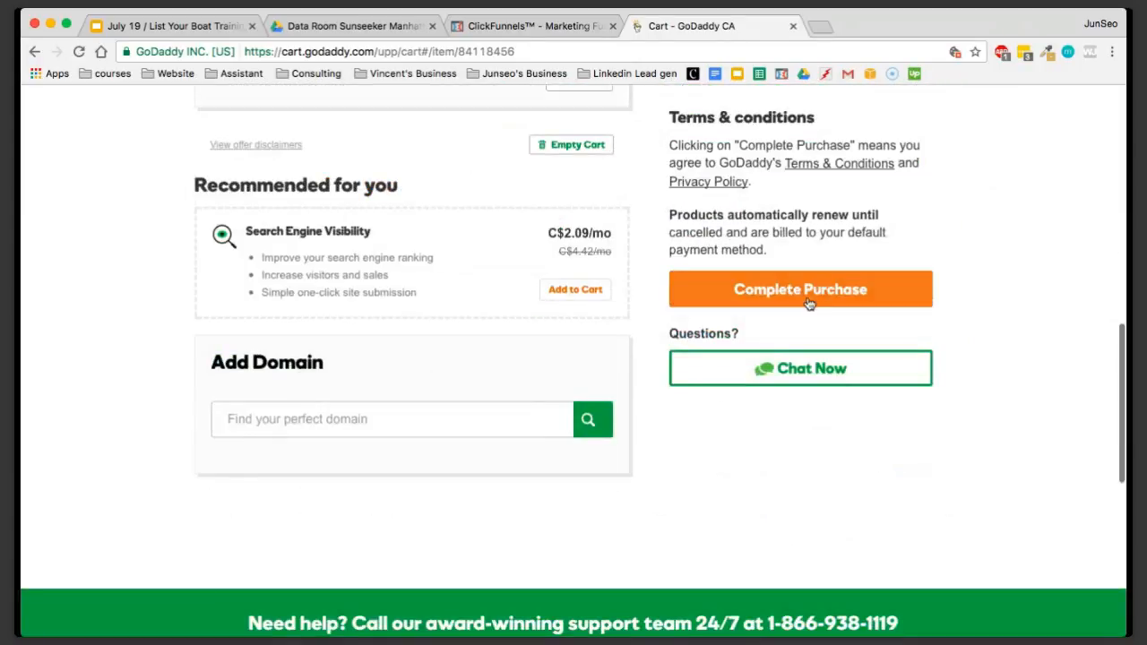
pyautogui.click(819, 288)
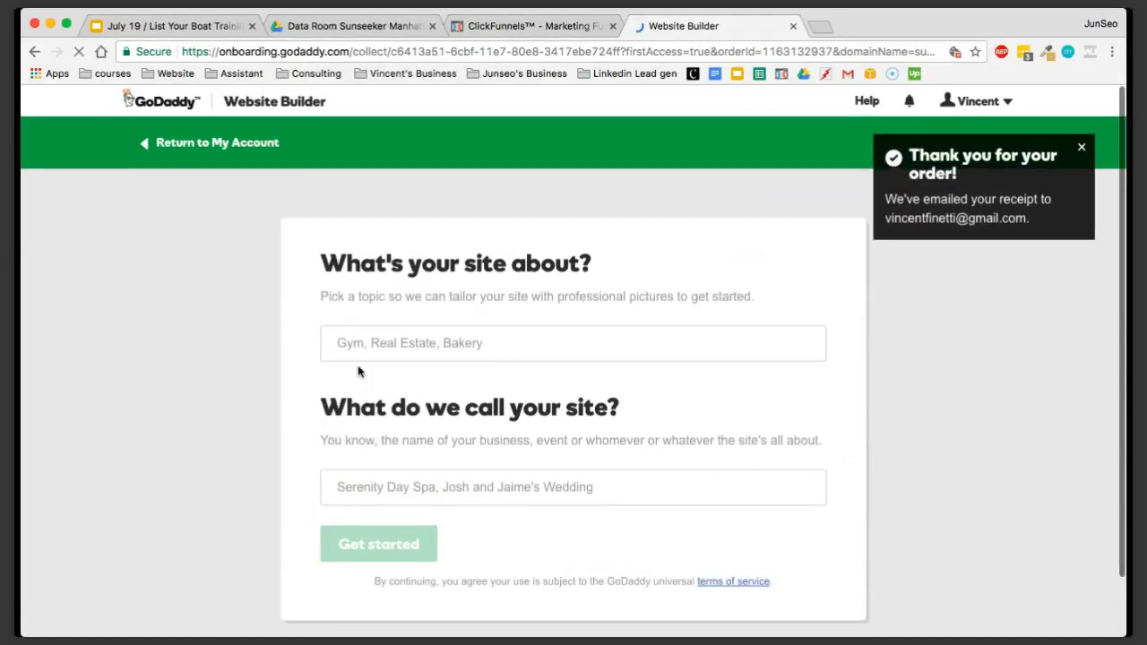
pyautogui.click(1078, 150)
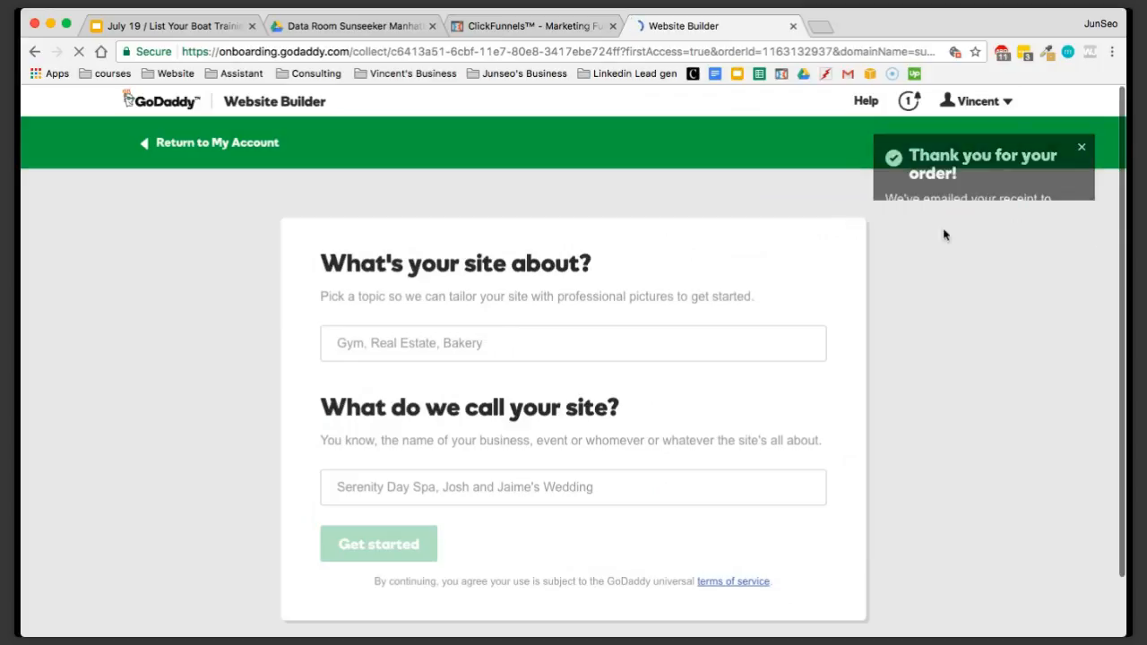
# Leave the Website Builder setup without filling it in and return to the GoDaddy home page
pyautogui.scroll(-2, 591, 325)
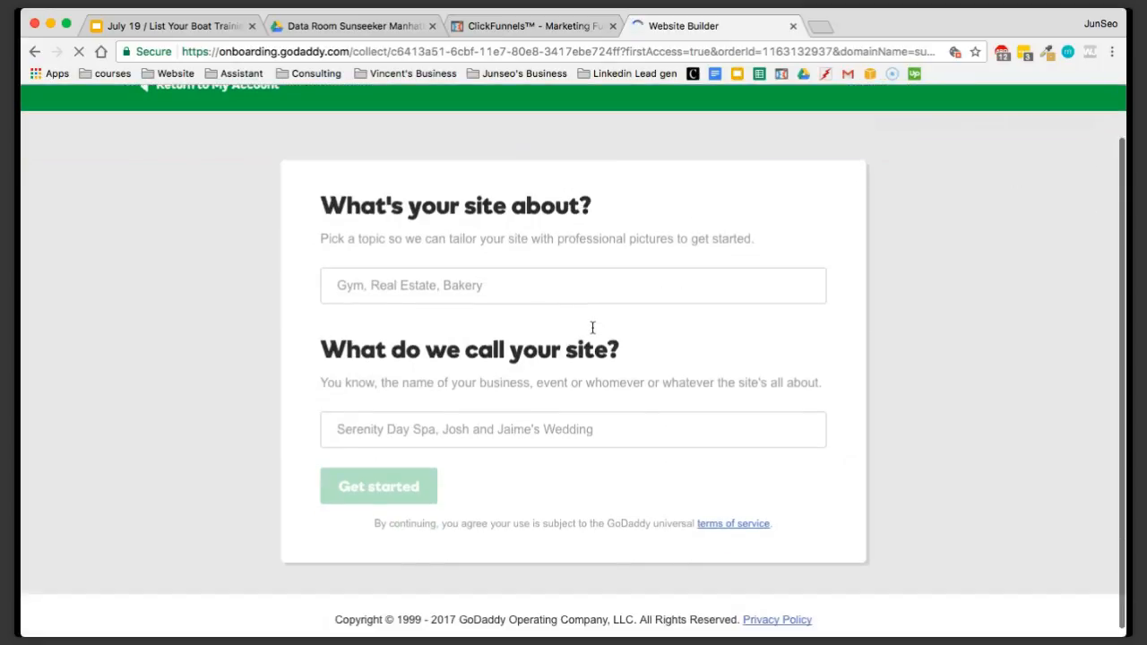
pyautogui.scroll(2, 753, 527)
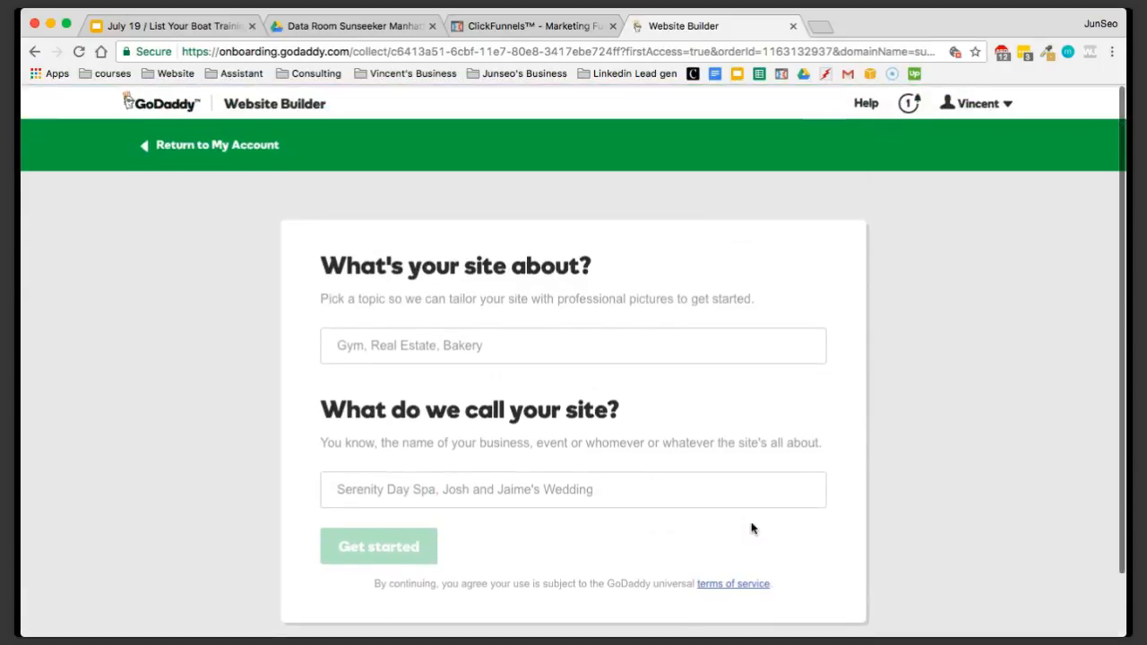
pyautogui.scroll(-2, 965, 239)
pyautogui.scroll(2, 966, 239)
pyautogui.click(976, 101)
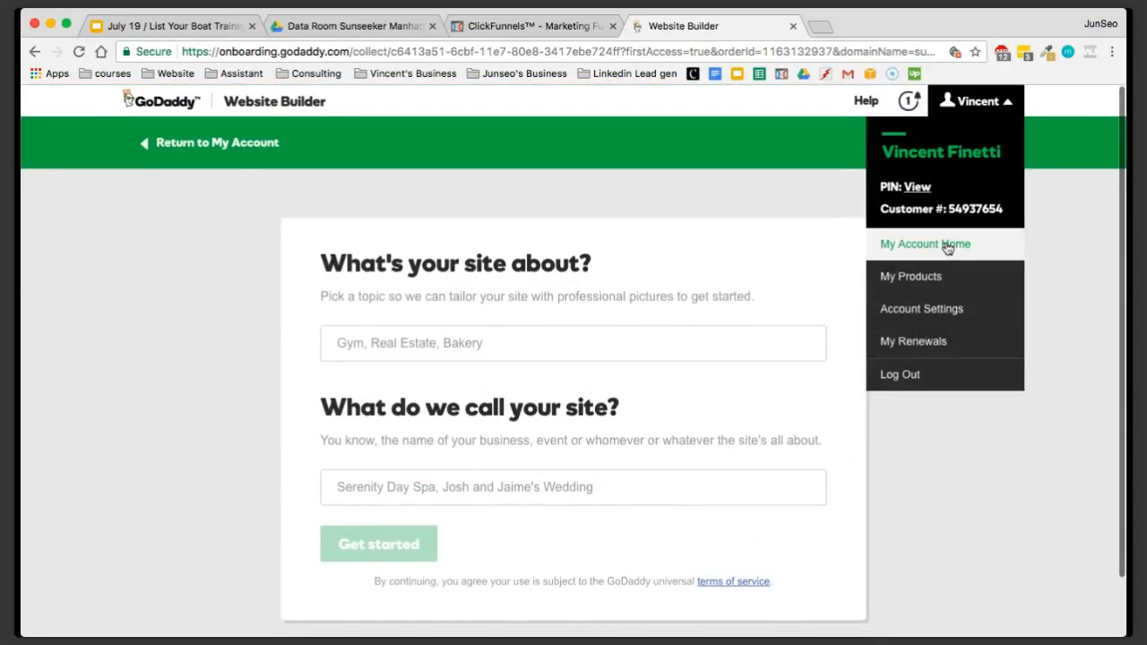
pyautogui.click(154, 104)
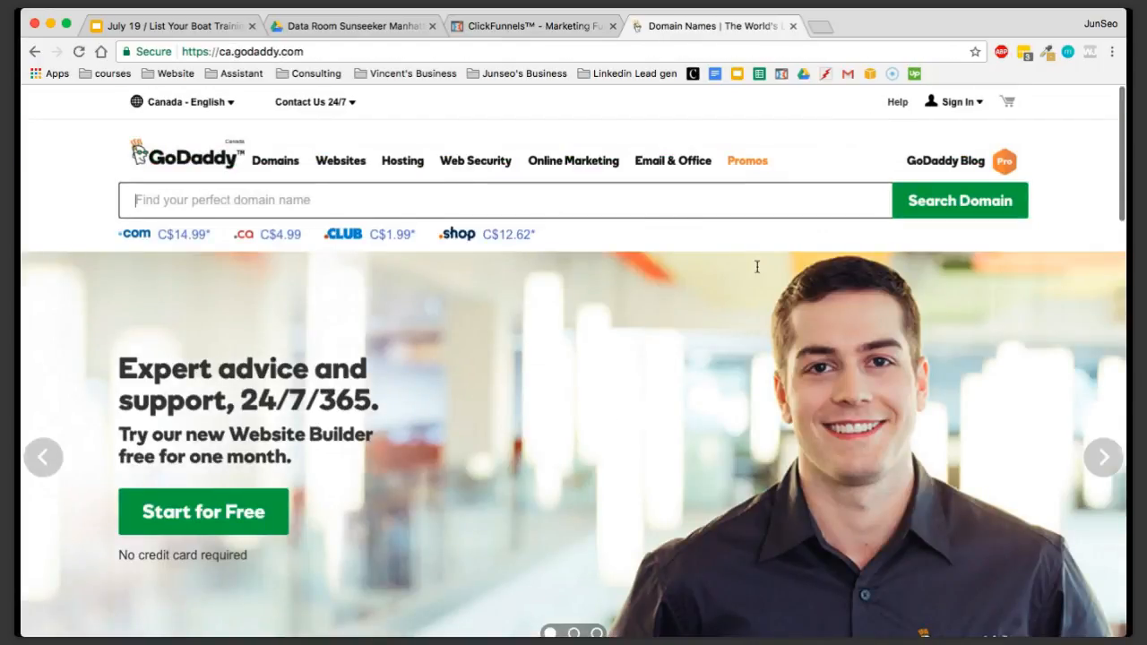
# Go to the account's managed domains and open the settings of sunseeker34.com
pyautogui.click(969, 106)
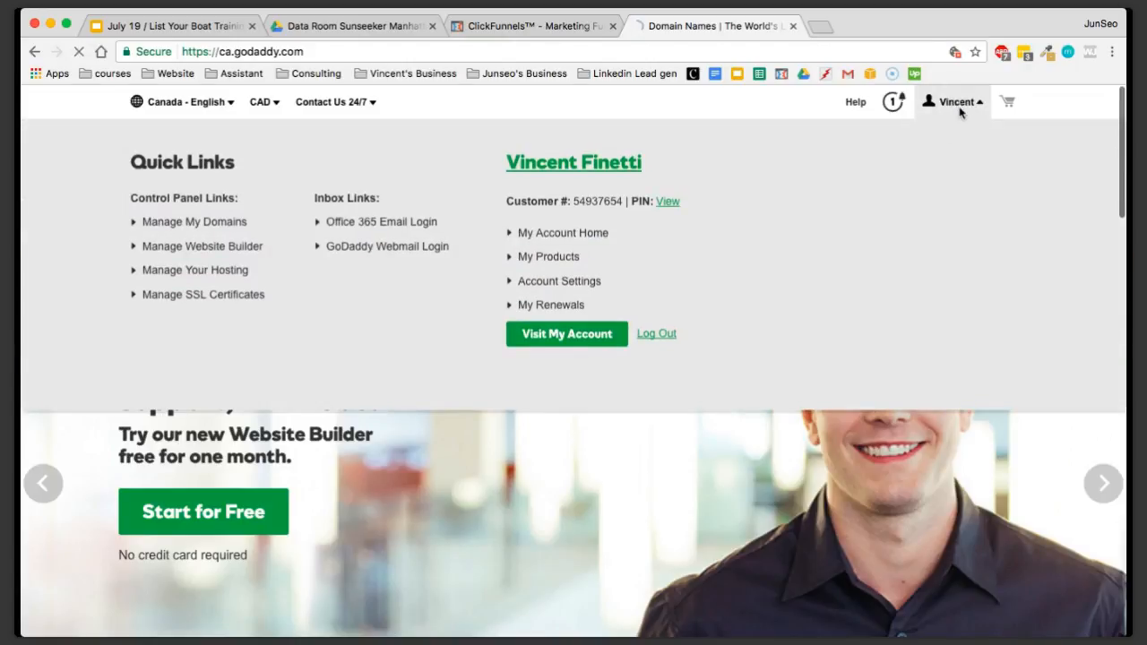
pyautogui.click(203, 225)
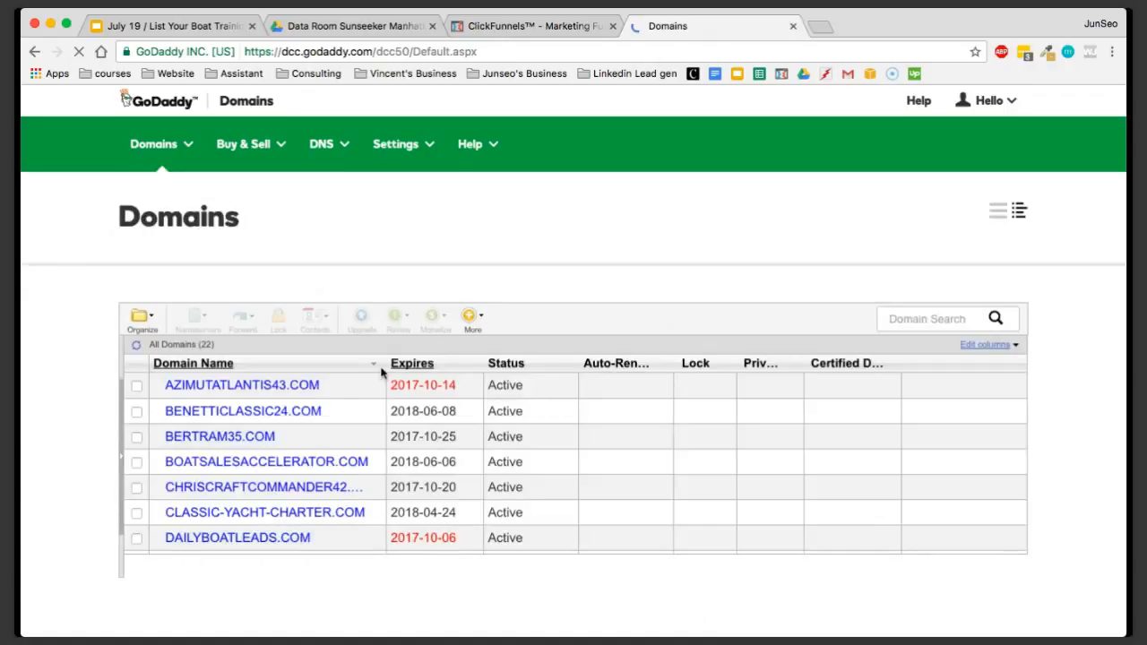
pyautogui.scroll(-5, 363, 406)
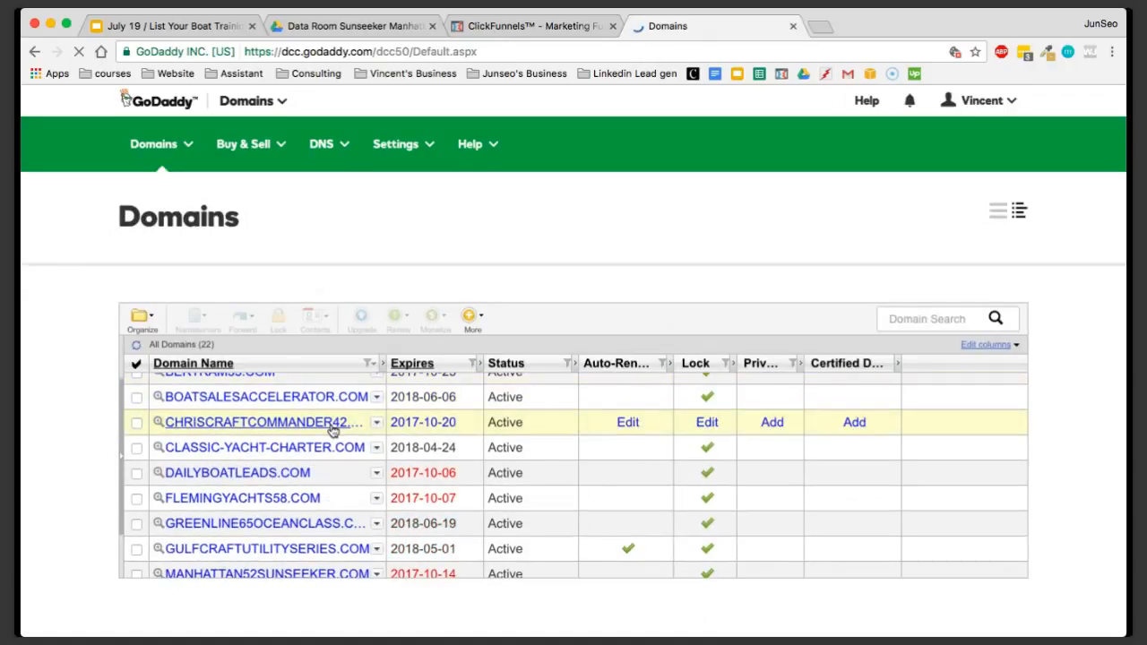
pyautogui.scroll(-6, 314, 472)
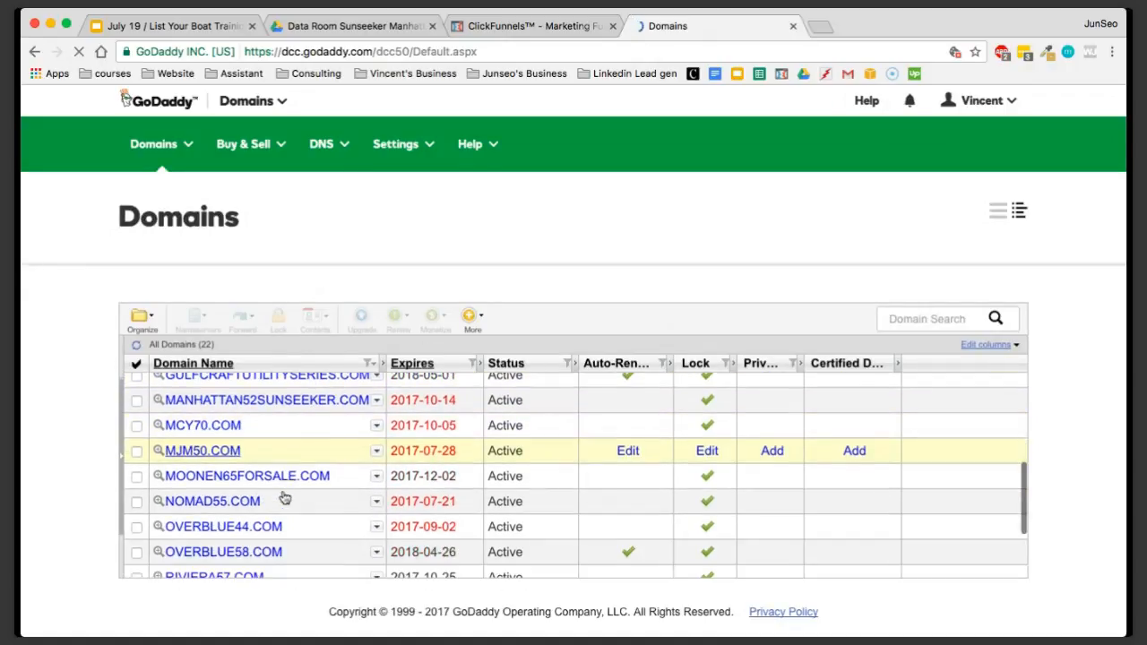
pyautogui.scroll(-2, 260, 537)
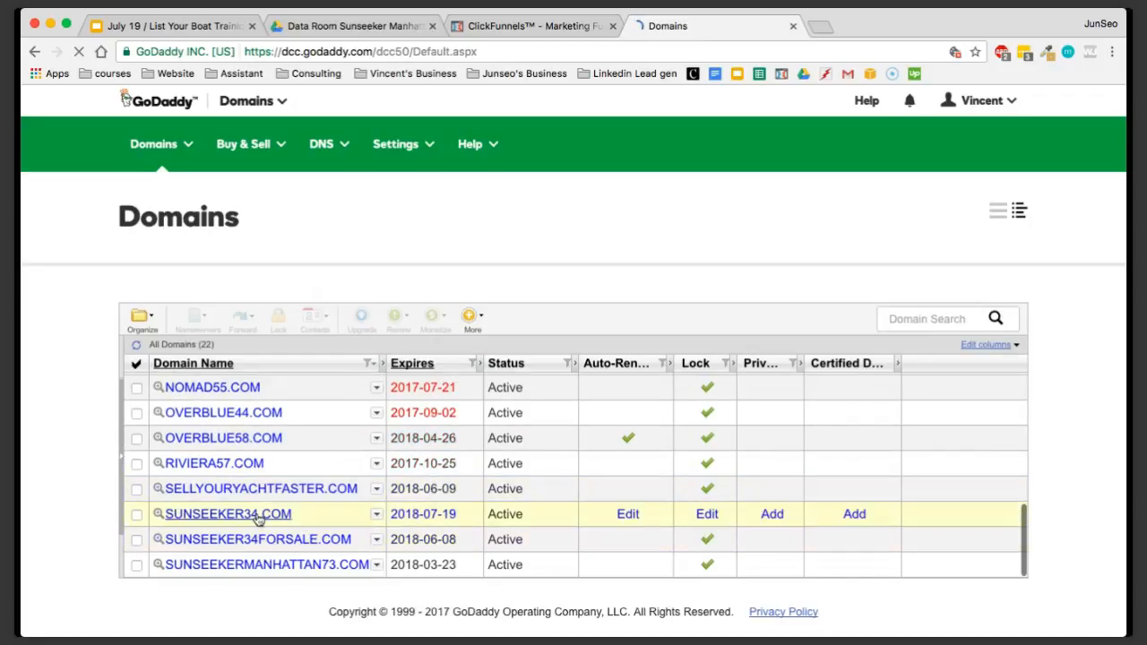
pyautogui.click(257, 518)
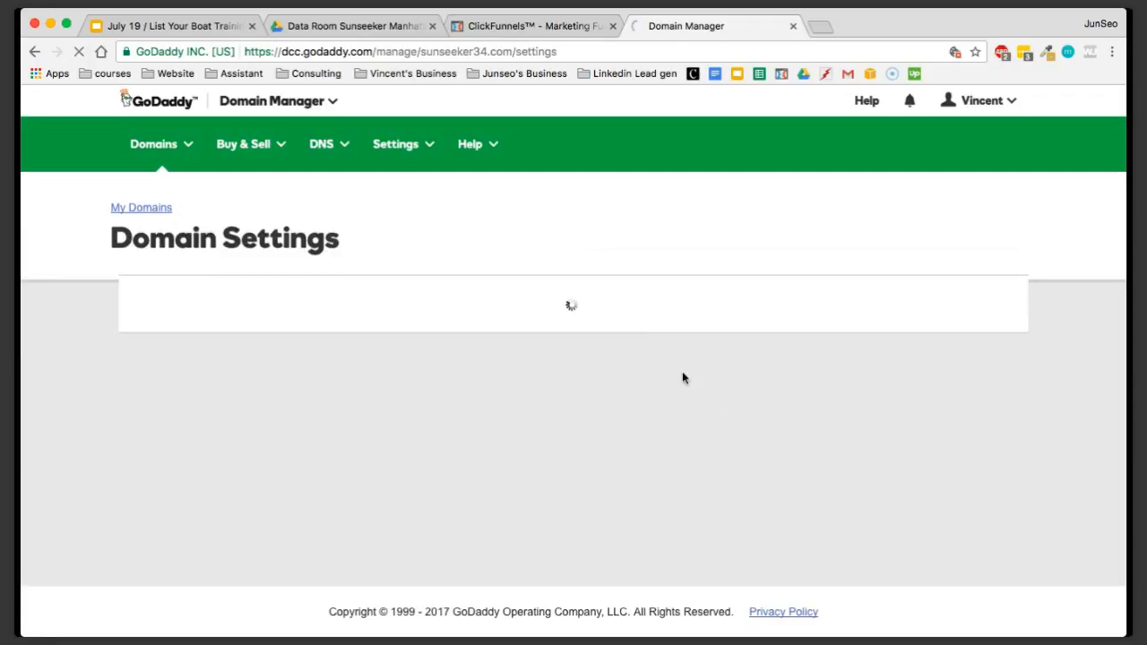
# Review the contact information and additional settings of sunseeker34.com, and point out its domain name heading
pyautogui.scroll(-5, 685, 400)
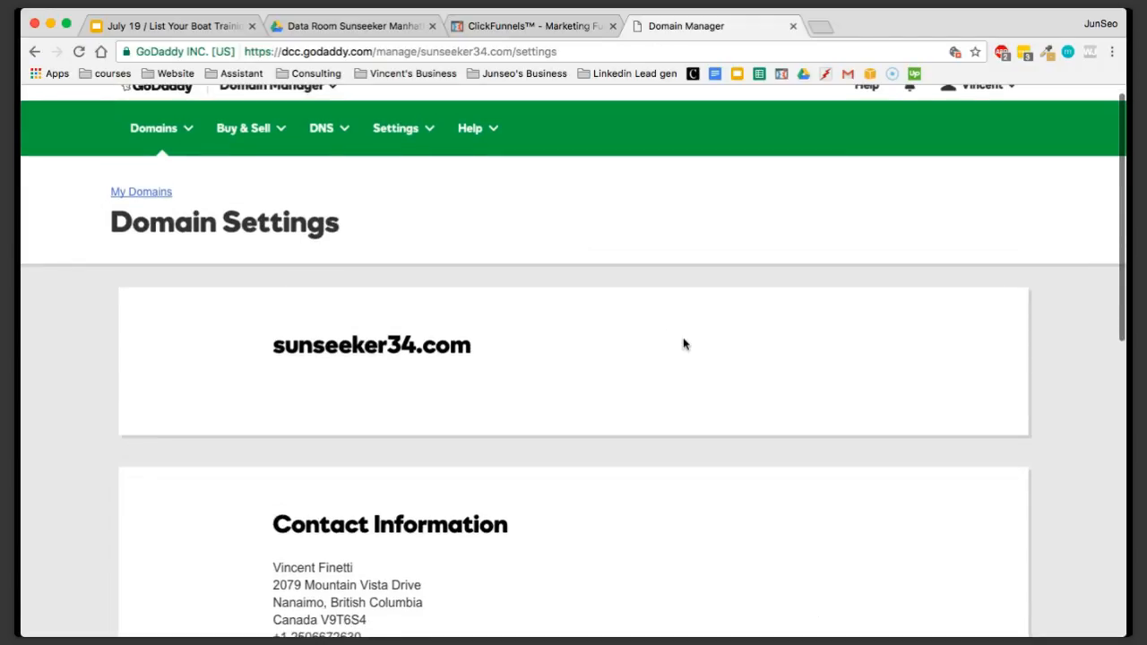
pyautogui.scroll(-5, 593, 415)
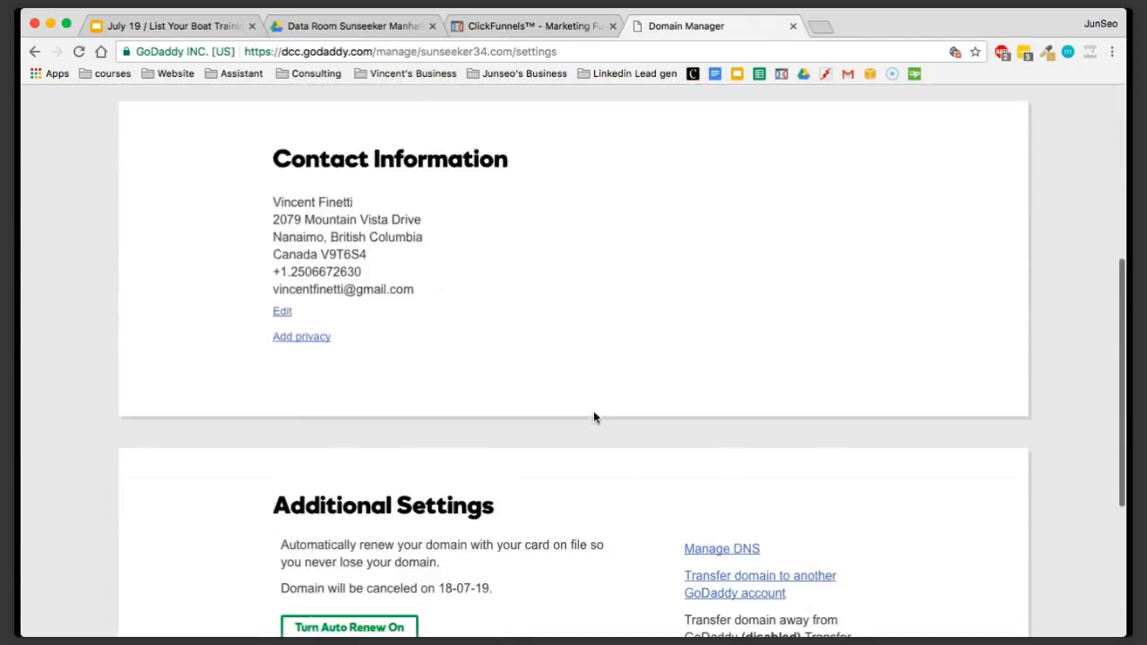
pyautogui.scroll(6, 593, 416)
pyautogui.scroll(3, 593, 418)
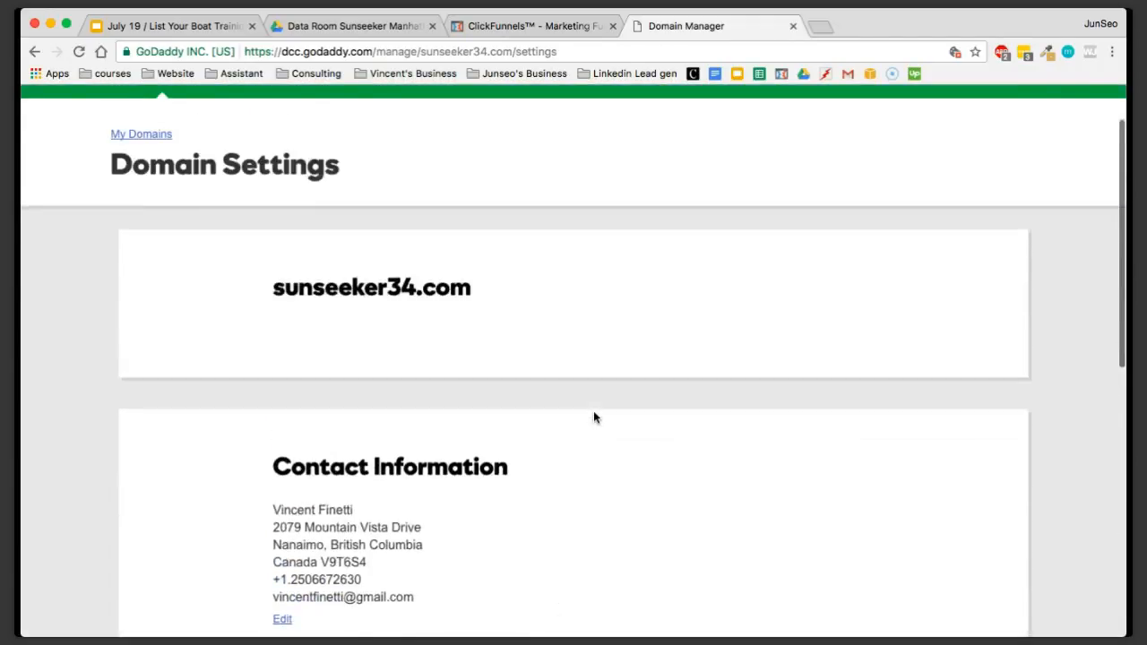
pyautogui.moveTo(253, 332)
pyautogui.mouseDown()
pyautogui.moveTo(477, 325)
pyautogui.moveTo(241, 313)
pyautogui.mouseUp()
pyautogui.click(483, 332)
pyautogui.click(502, 332)
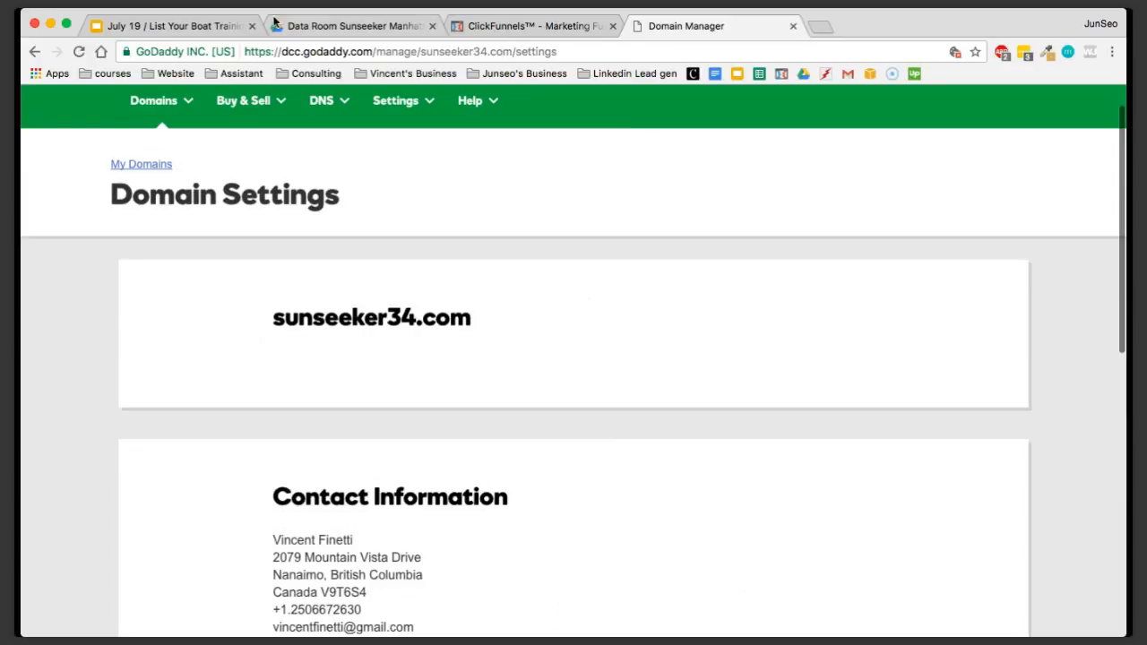
# Point out the Cloudflare item on the go-live slide in Google Slides and return to the GoDaddy domain settings
pyautogui.click(212, 26)
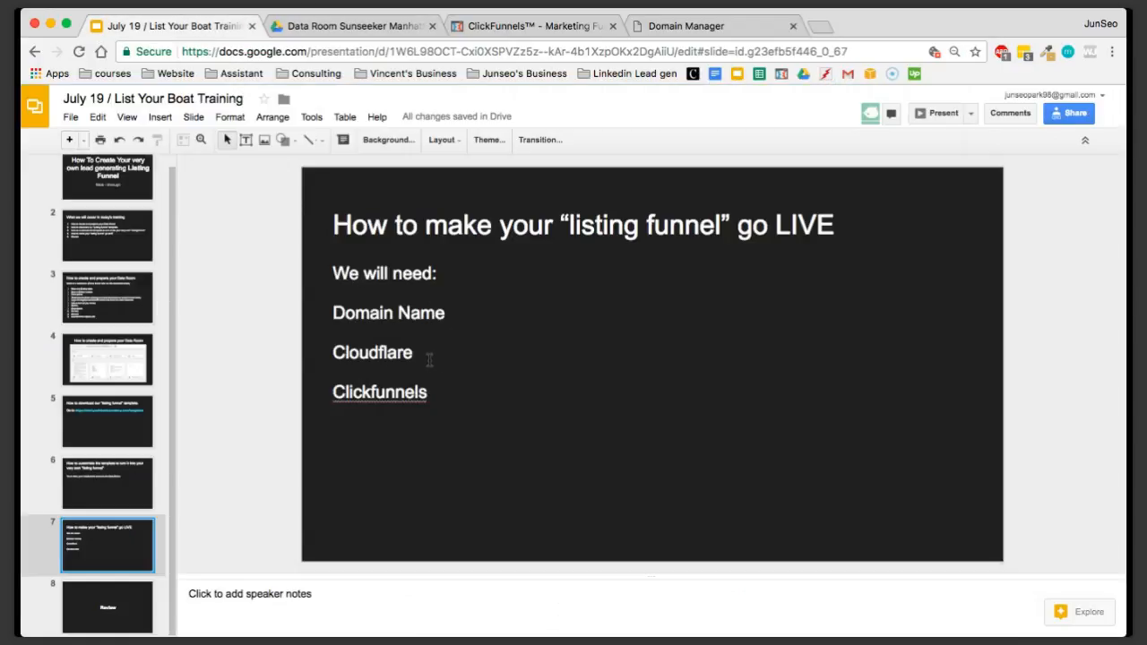
pyautogui.doubleClick(352, 353)
pyautogui.click(440, 359)
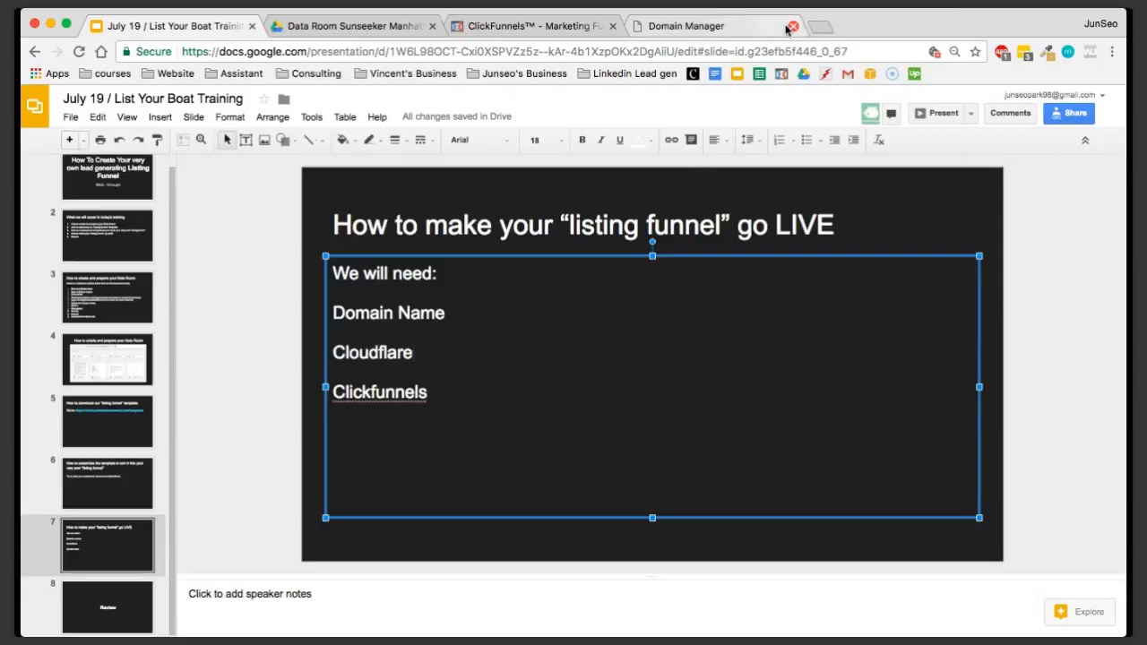
pyautogui.click(738, 29)
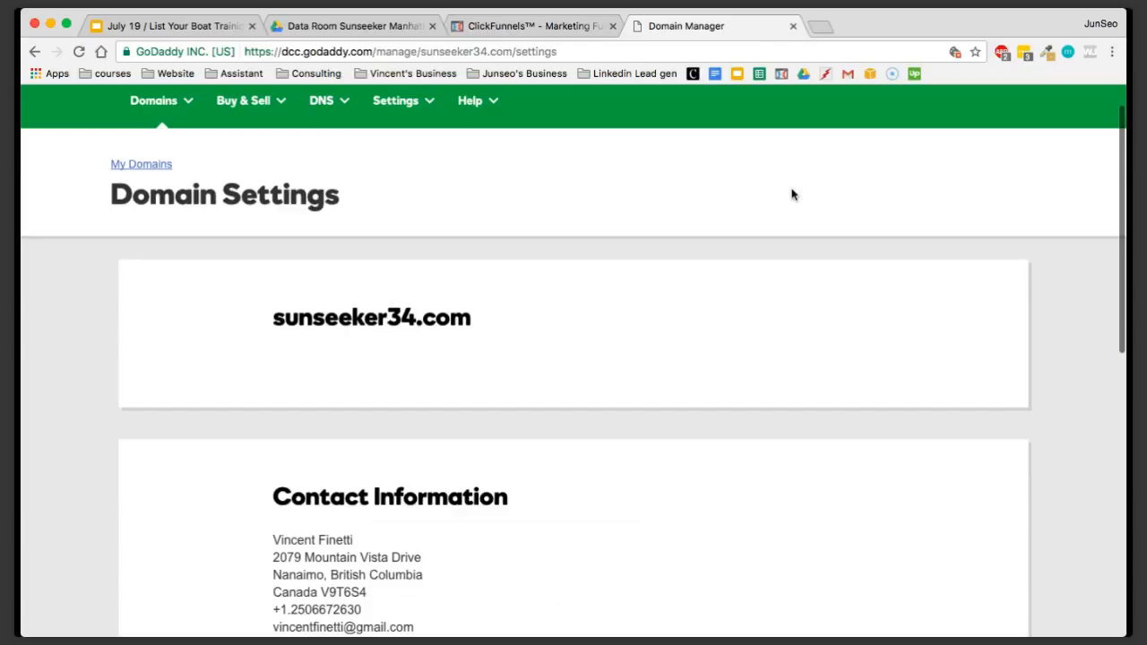
# Open the Cloudflare login page in a new browser tab
pyautogui.click(819, 28)
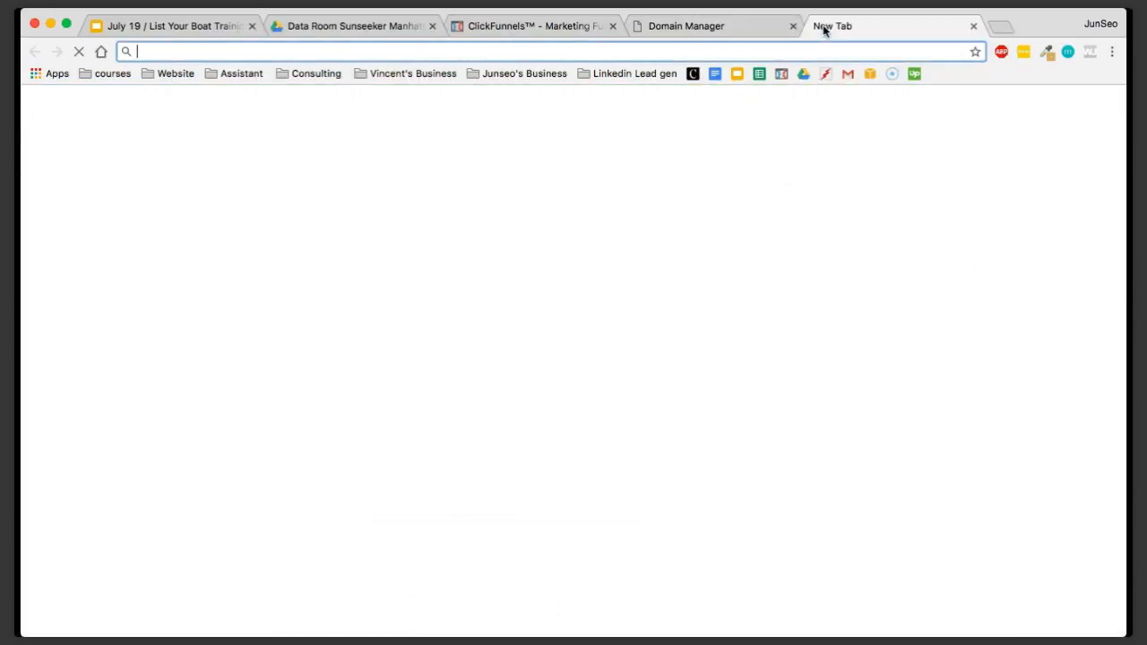
pyautogui.write('cloud')
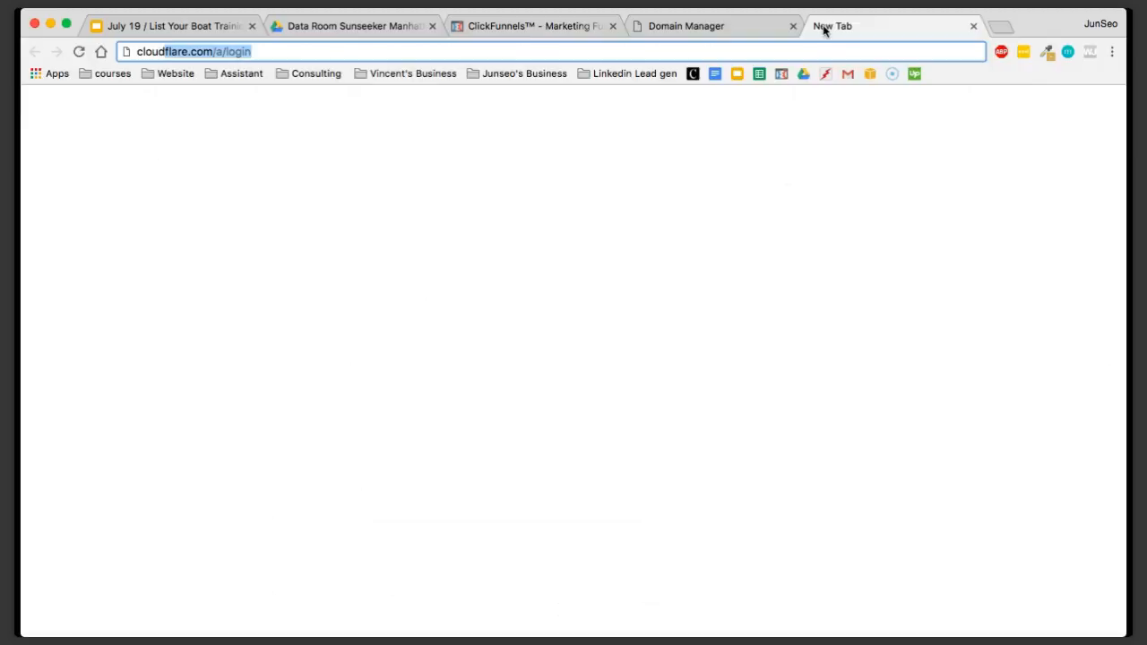
pyautogui.press('Return')
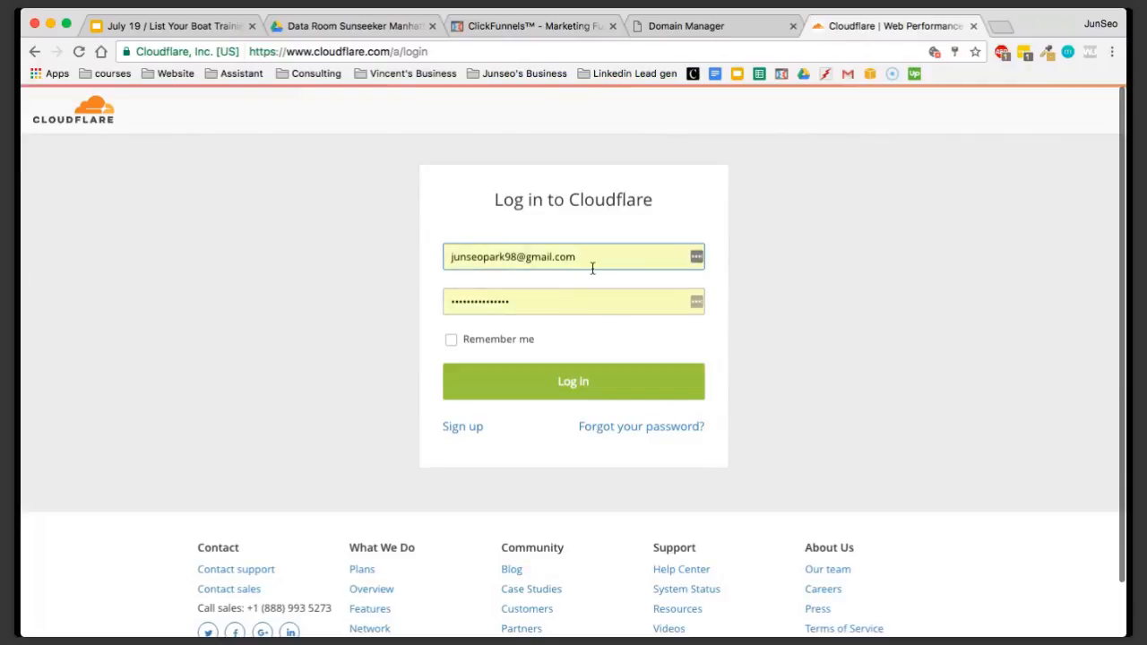
# View the Cloudflare account sign-up form, then return and log in with the prefilled credentials
pyautogui.click(476, 429)
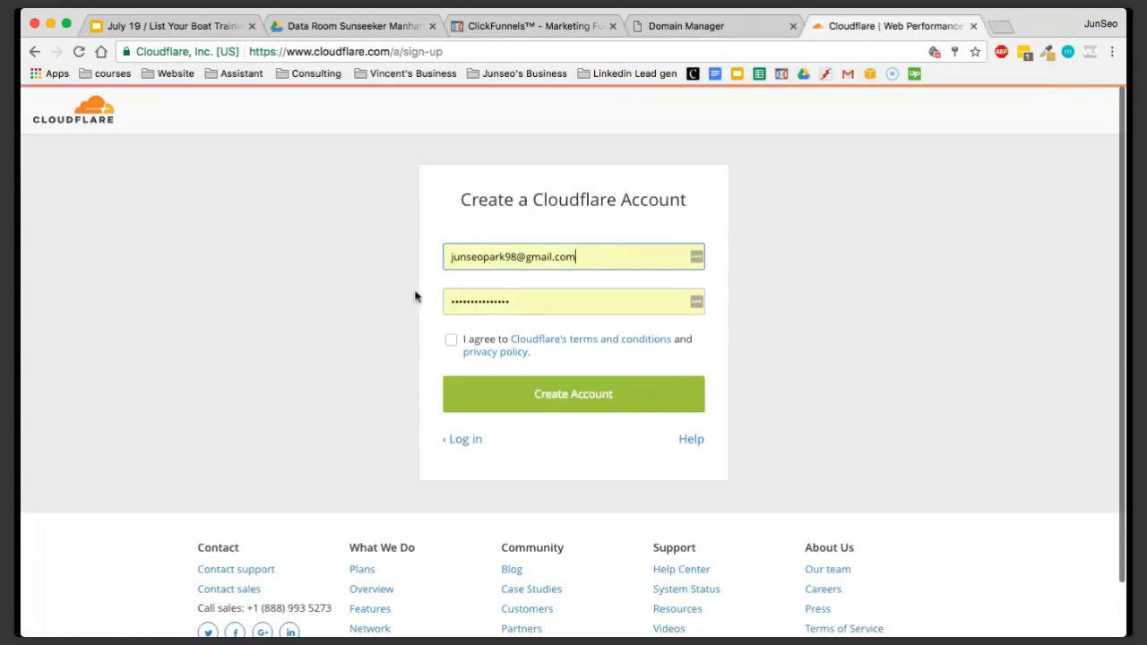
pyautogui.click(465, 442)
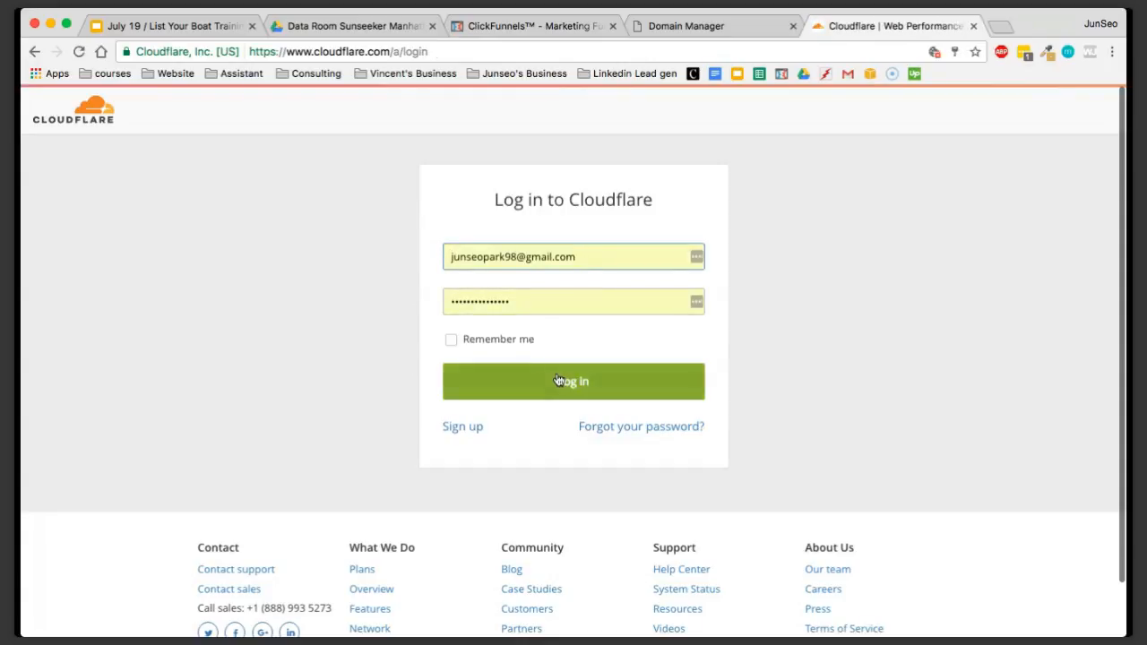
pyautogui.click(557, 380)
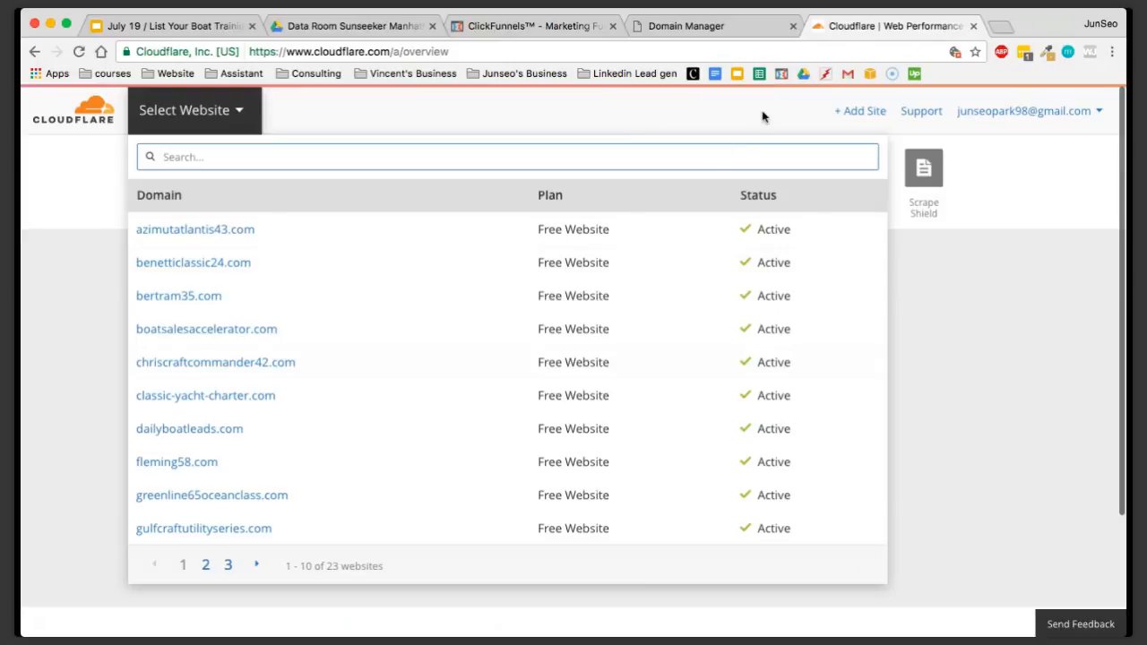
# Add sunseeker34.com as a new Cloudflare site, copying the name from the GoDaddy domain settings, and begin its scan
pyautogui.click(869, 118)
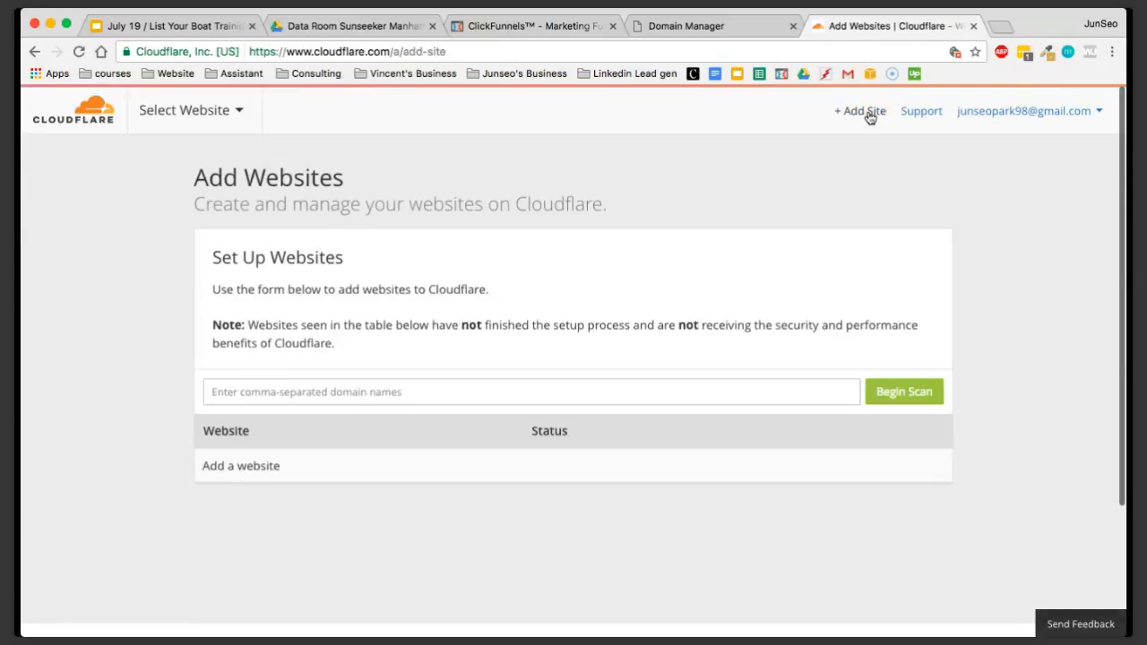
pyautogui.click(485, 401)
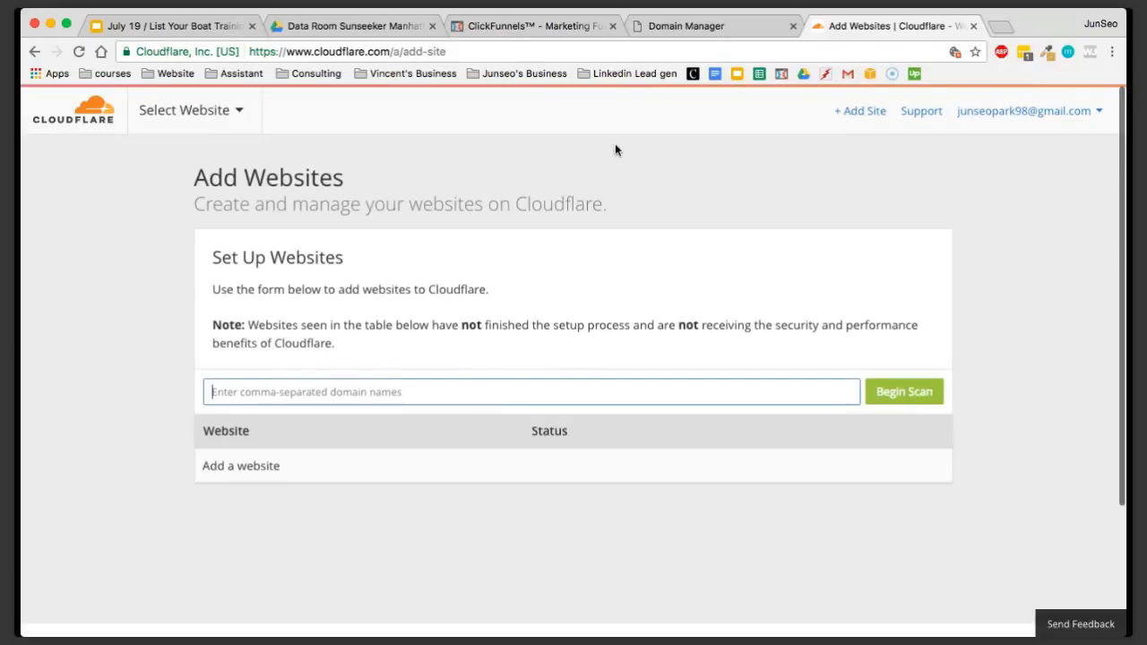
pyautogui.click(678, 36)
pyautogui.moveTo(478, 319); pyautogui.dragTo(277, 313)
pyautogui.hotkey('ctrl', 'c')
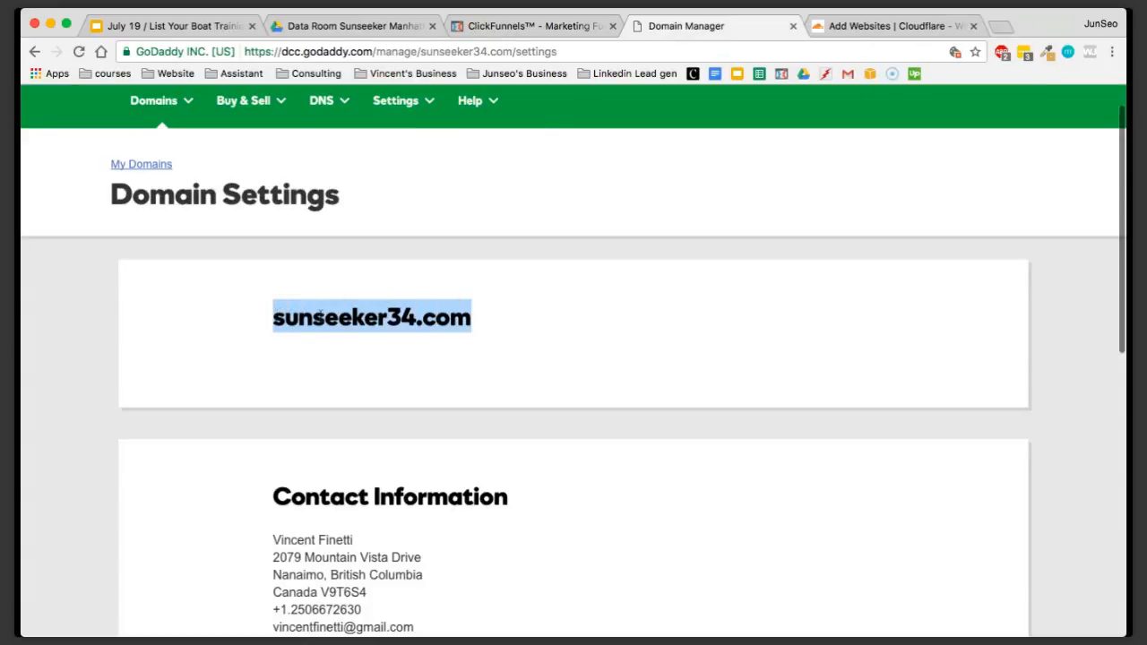
pyautogui.click(878, 25)
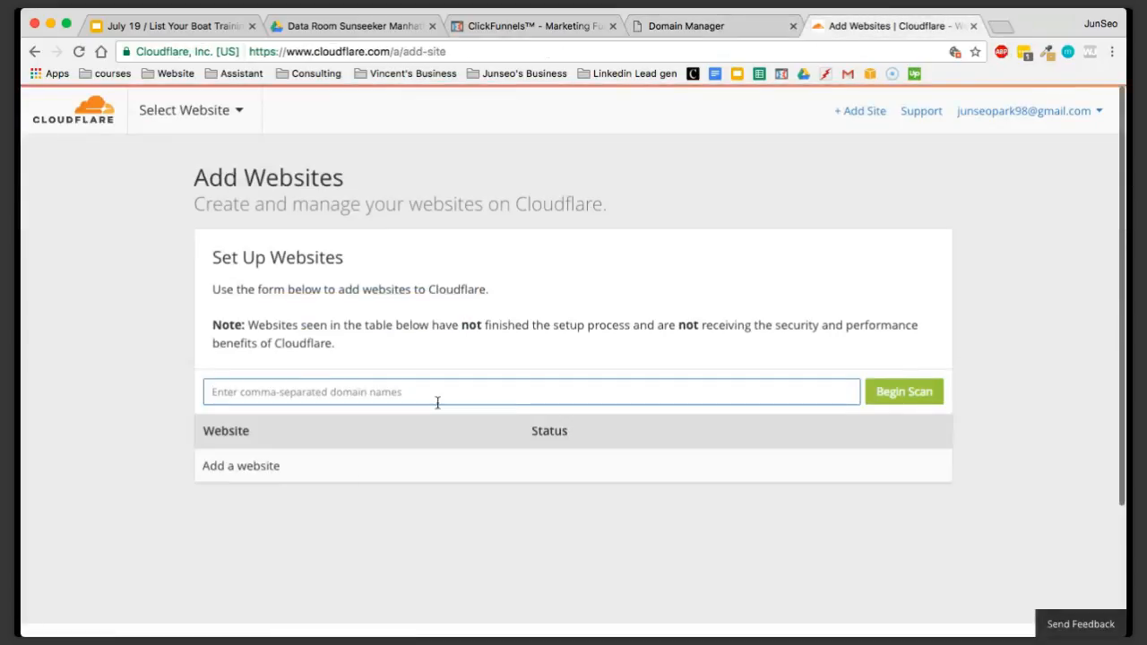
pyautogui.hotkey('ctrl', 'v')
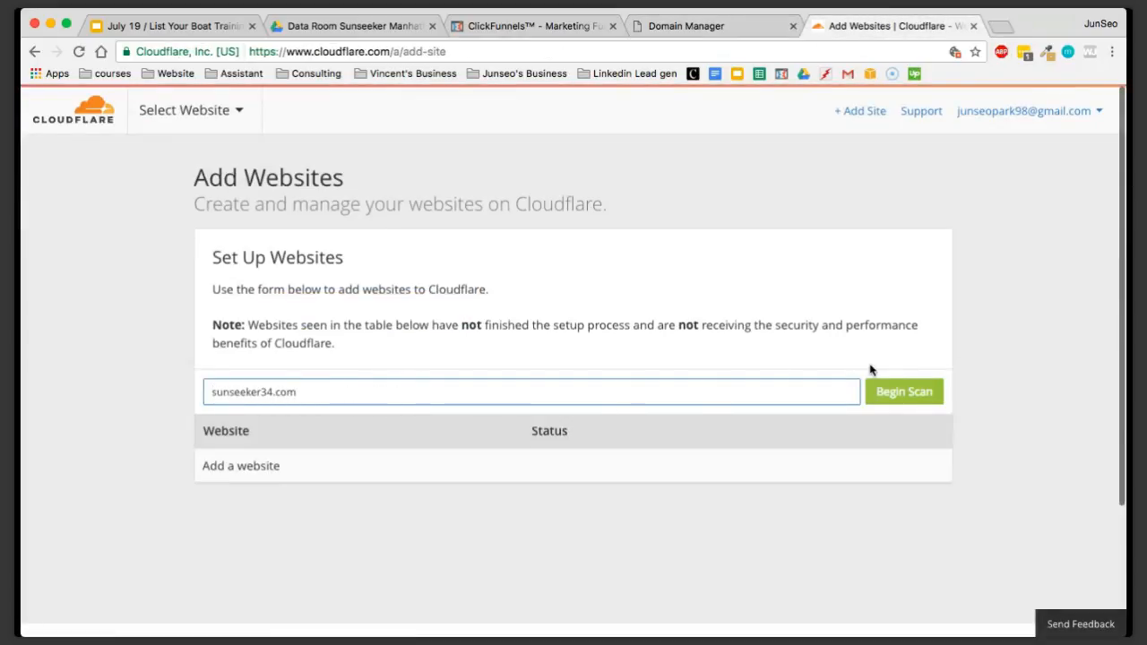
pyautogui.click(884, 392)
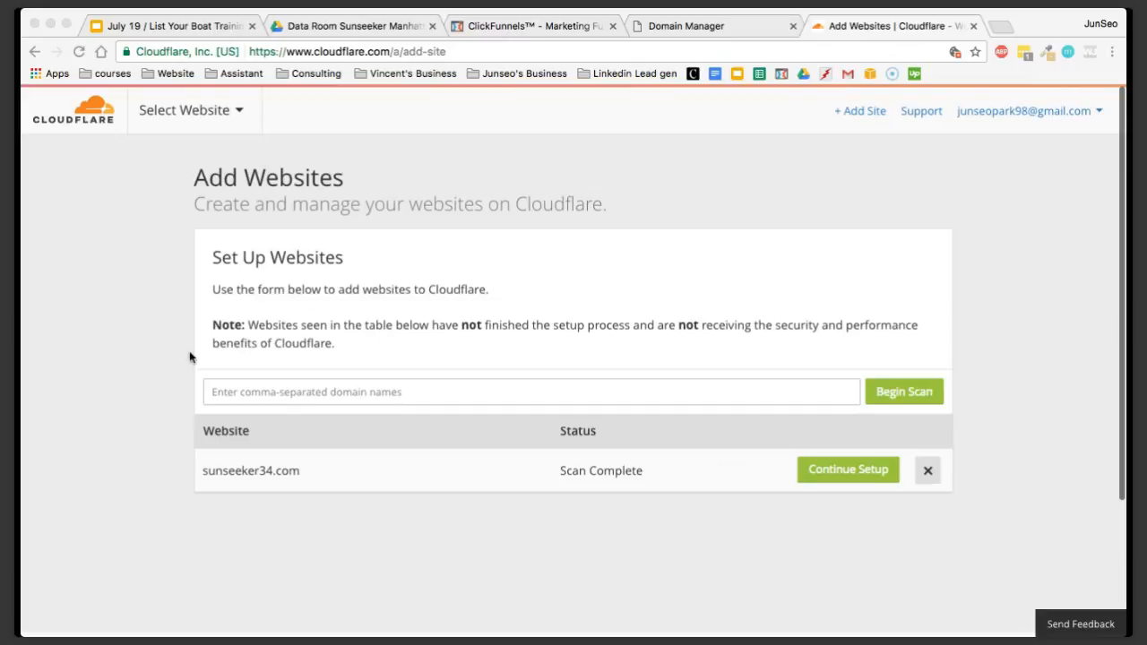
# Check the scan status of sunseeker34.com in the website list and continue its setup
pyautogui.click(155, 327)
pyautogui.moveTo(300, 473); pyautogui.dragTo(206, 474)
pyautogui.click(509, 481)
pyautogui.moveTo(648, 478); pyautogui.dragTo(200, 481)
pyautogui.click(341, 520)
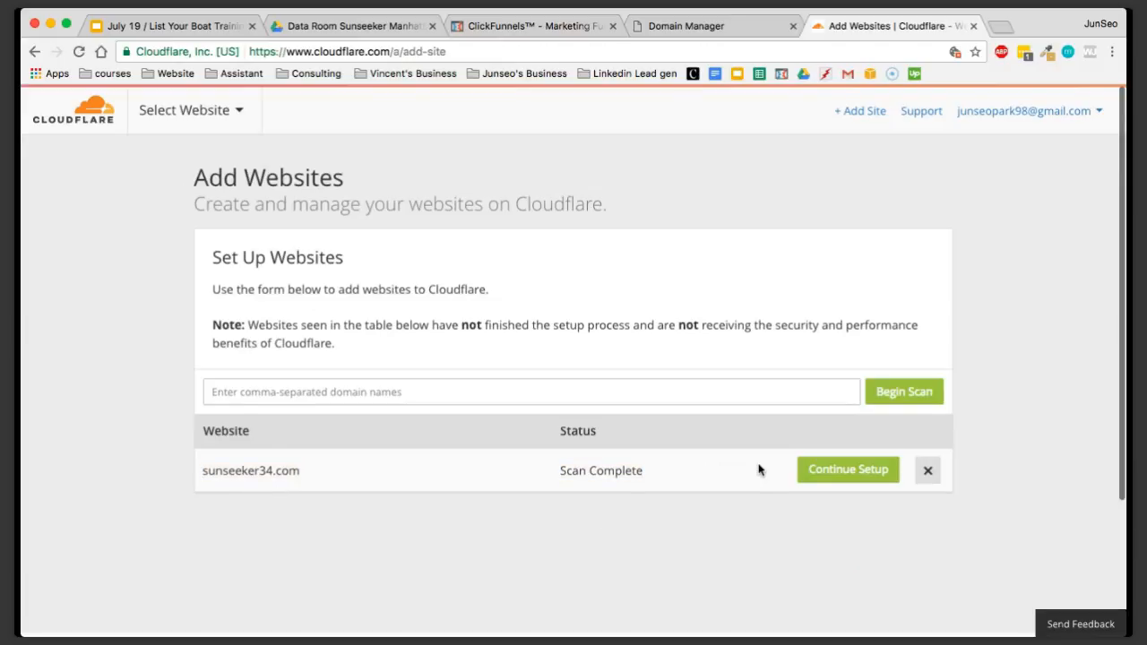
pyautogui.click(873, 480)
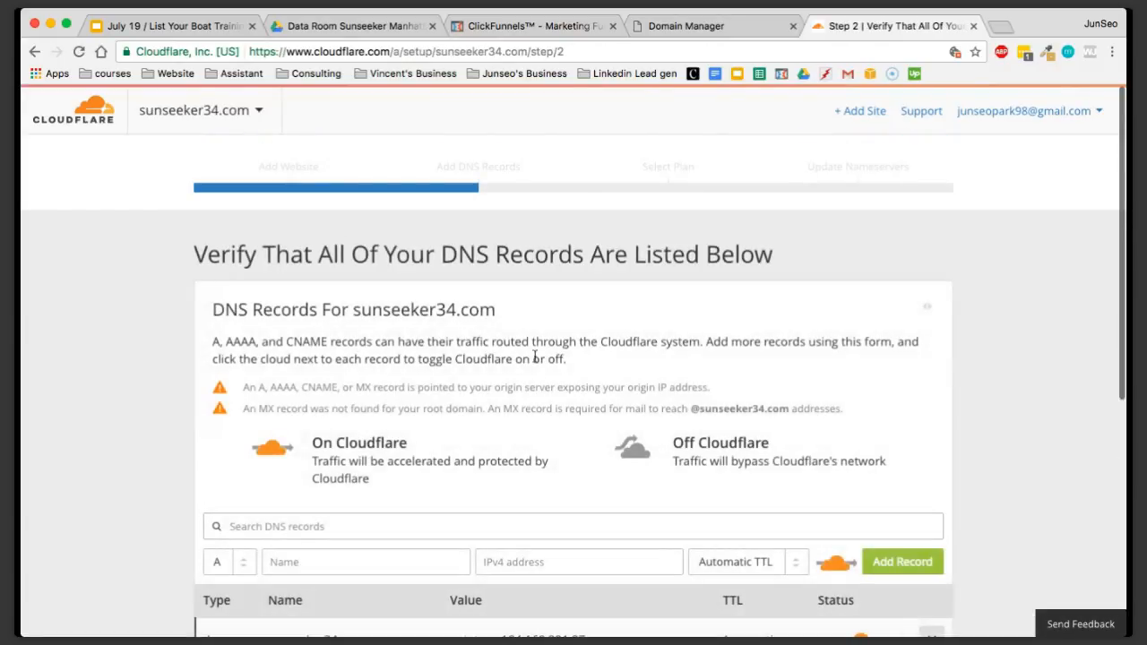
# Examine the DNS records and Cloudflare on/off statuses listed for sunseeker34.com
pyautogui.scroll(-2, 534, 356)
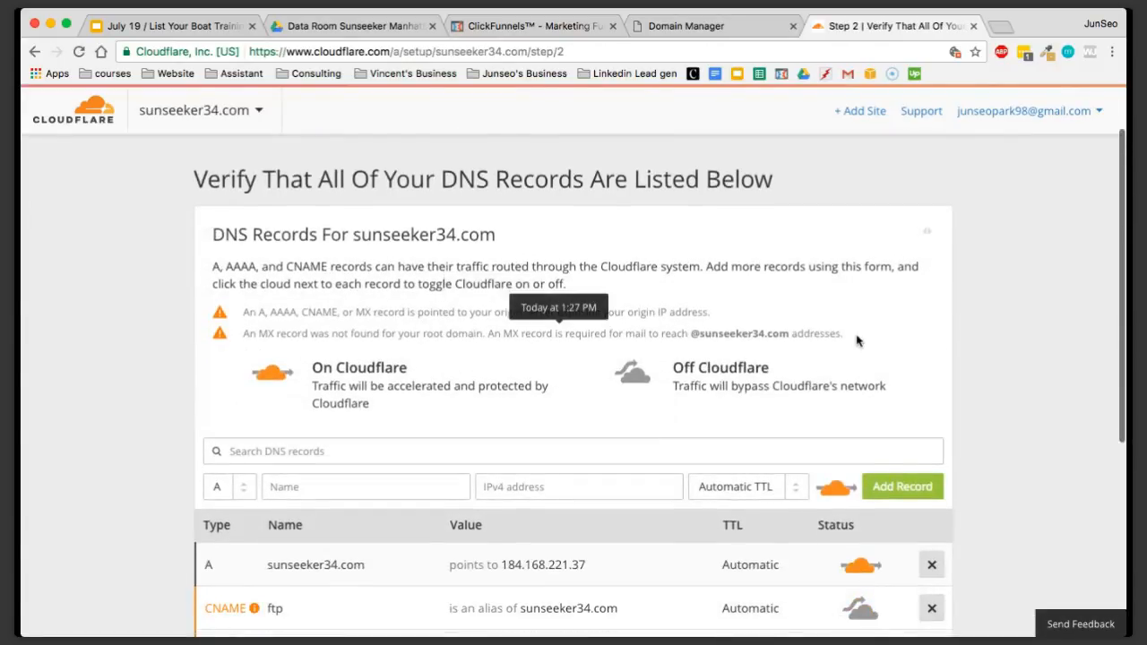
pyautogui.scroll(-5, 977, 356)
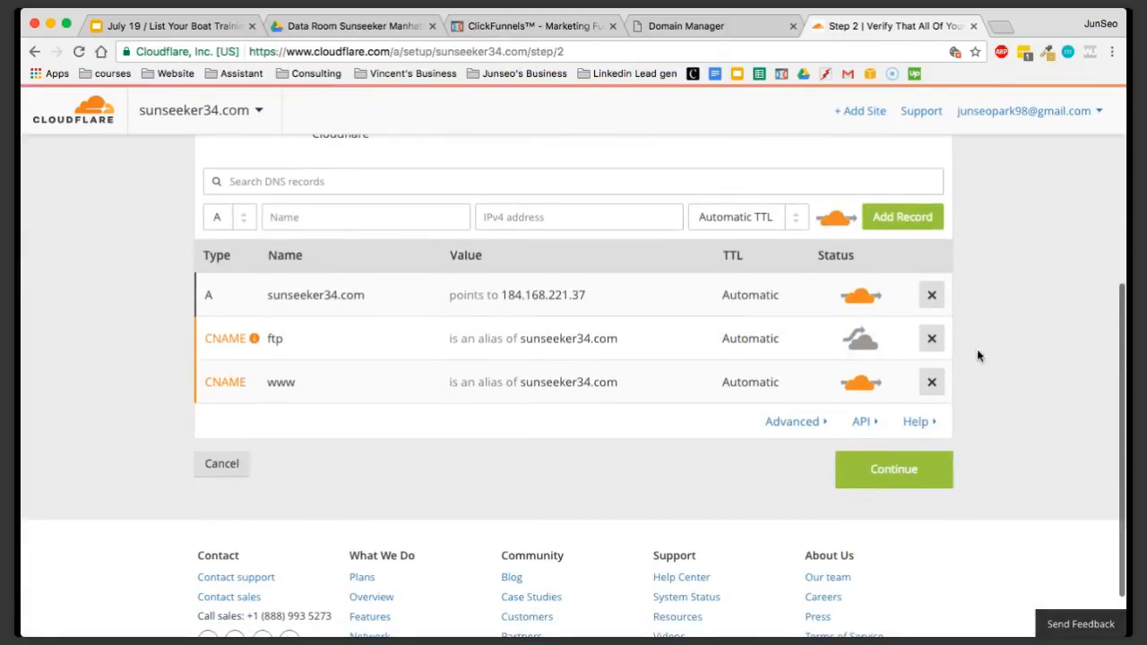
pyautogui.scroll(5, 978, 356)
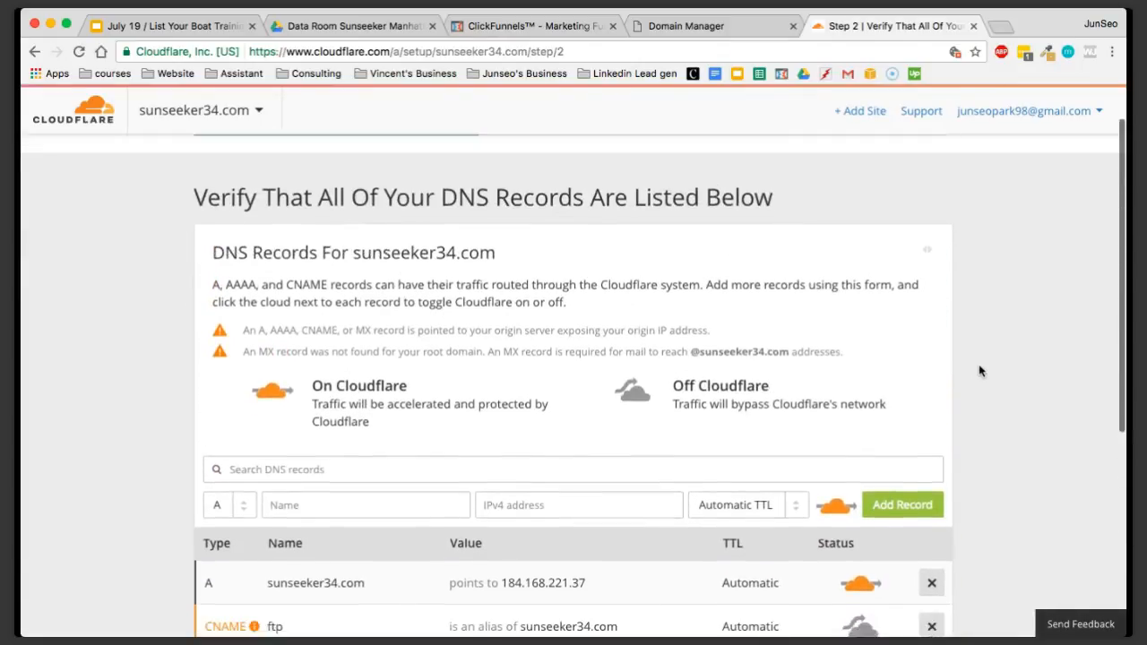
pyautogui.scroll(-2, 979, 371)
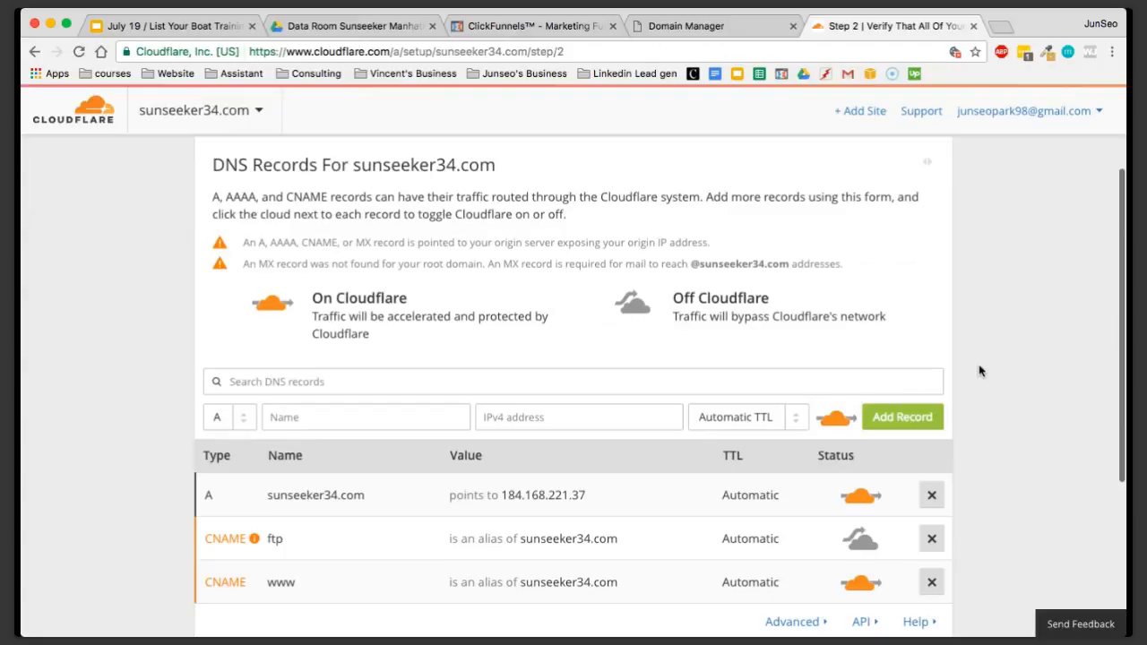
pyautogui.scroll(-1, 979, 371)
pyautogui.scroll(1, 980, 371)
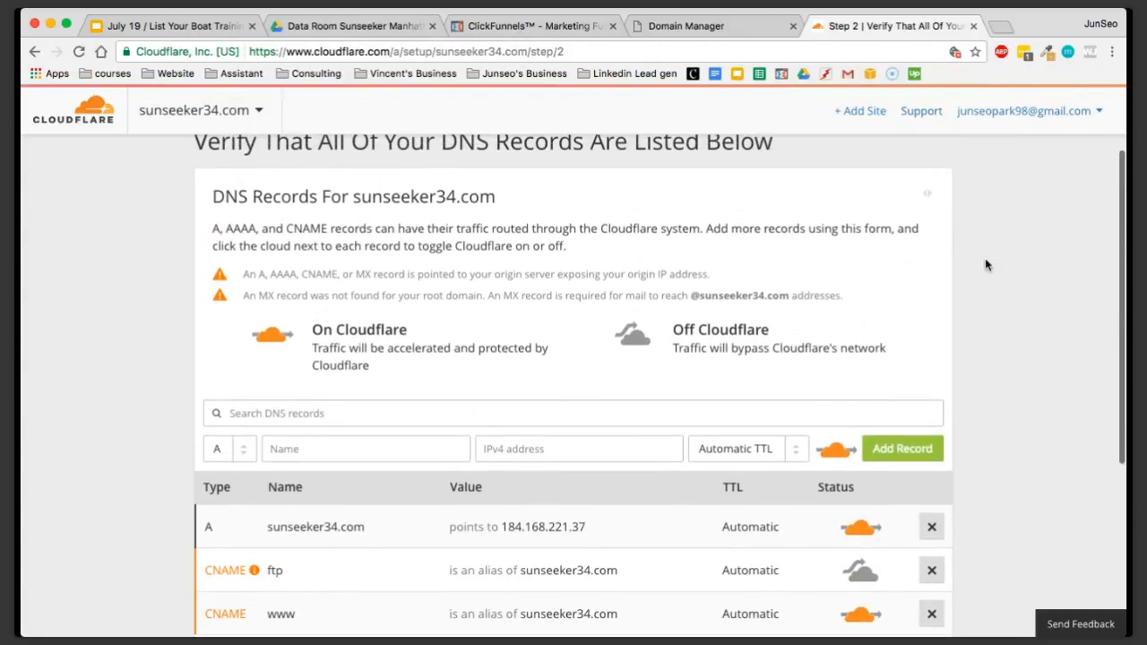
pyautogui.scroll(1, 977, 295)
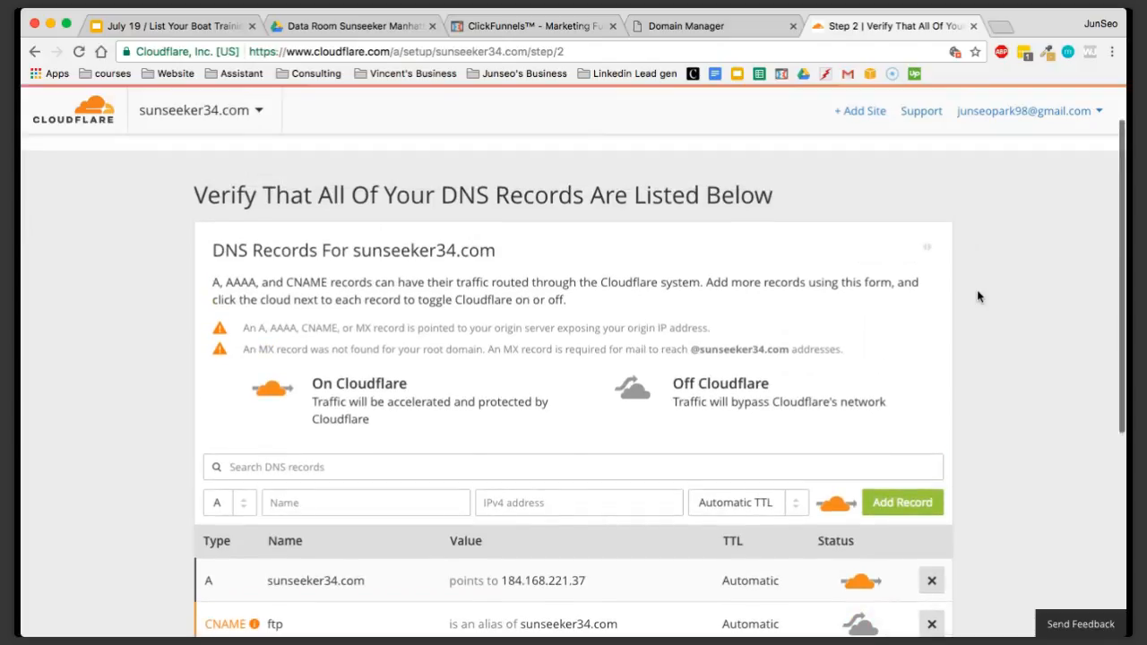
# Search the web for "clickfunnels custom domain" and open the Custom Domain Manual Setup (Advanced) help article
pyautogui.click(1001, 26)
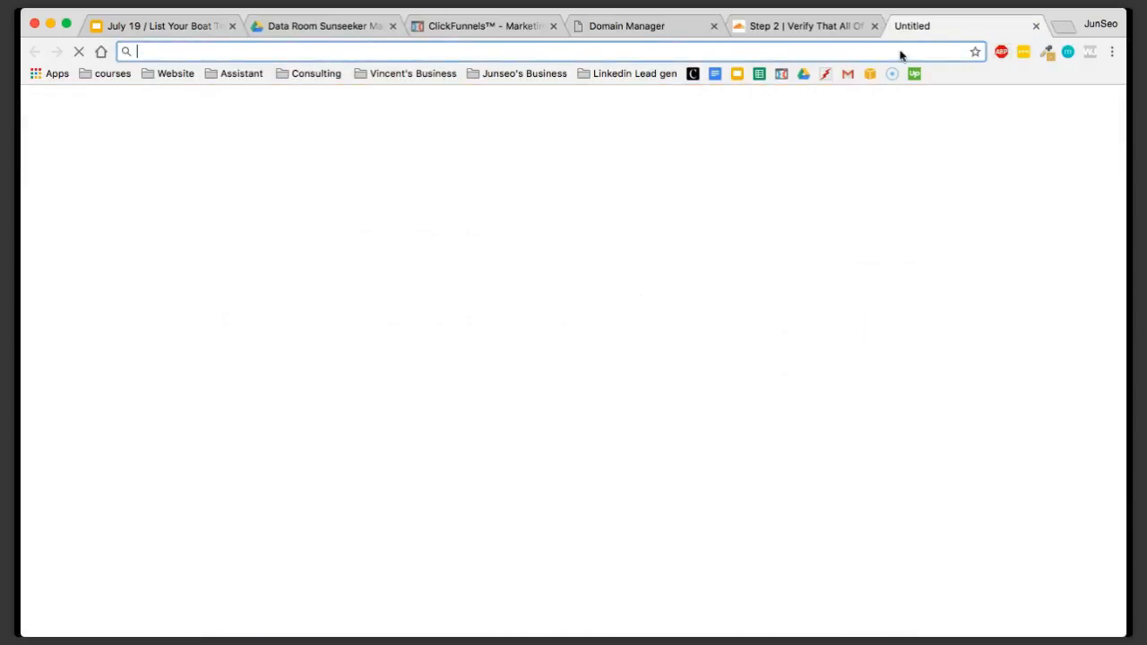
pyautogui.write('cl')
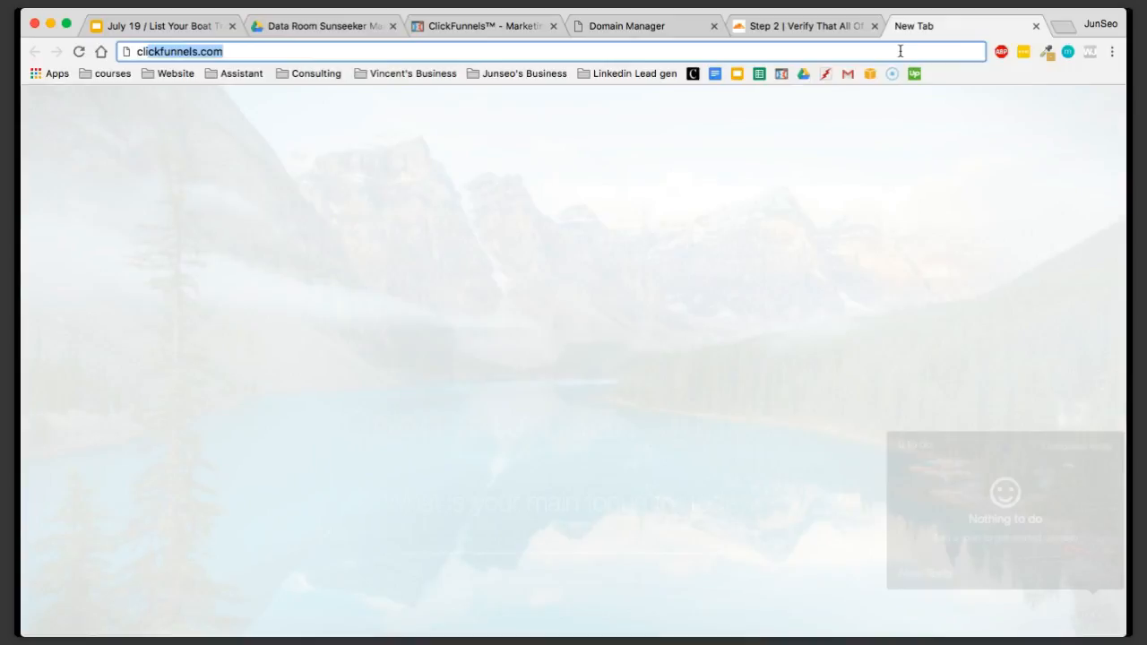
pyautogui.write('ickf')
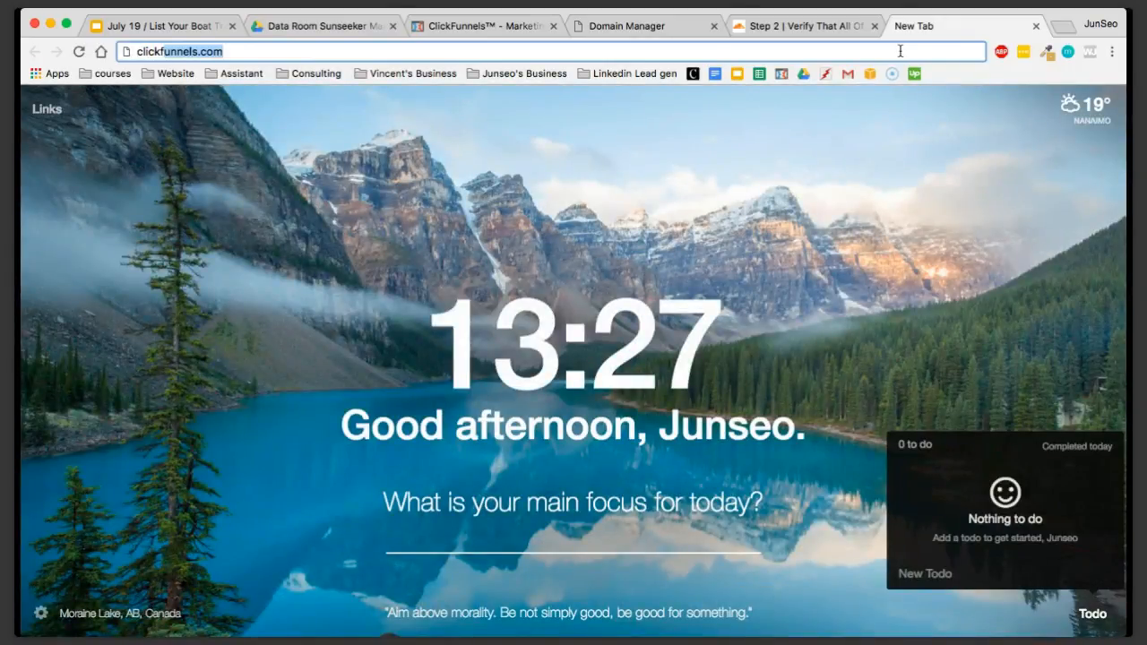
pyautogui.write('unnels')
pyautogui.press('BackSpace')
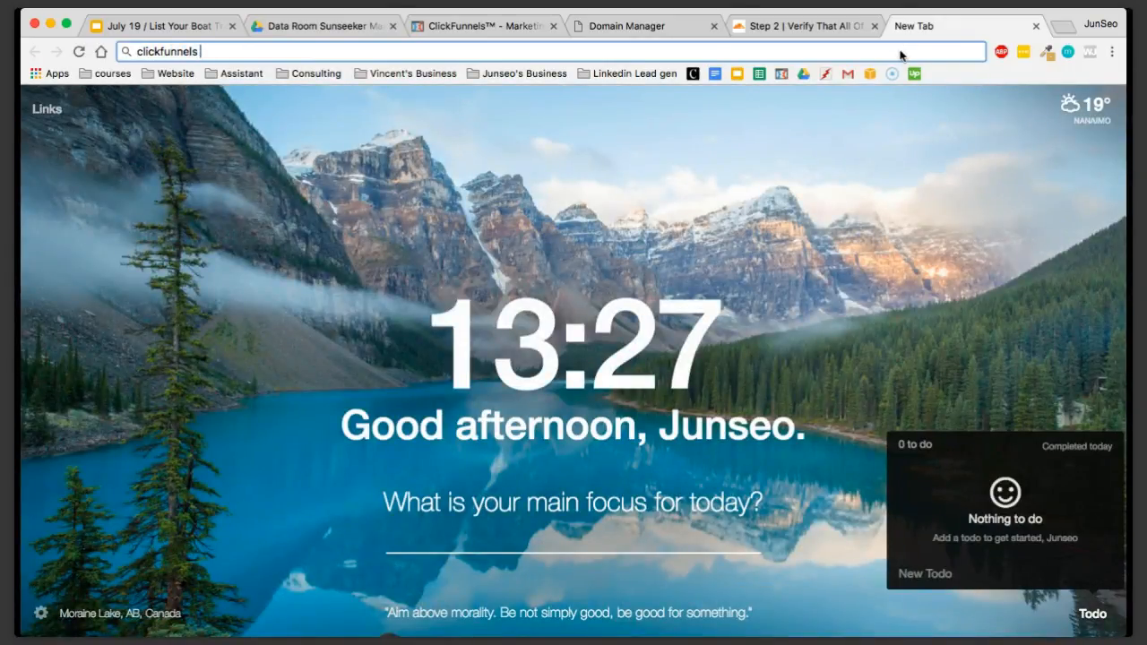
pyautogui.write('cus')
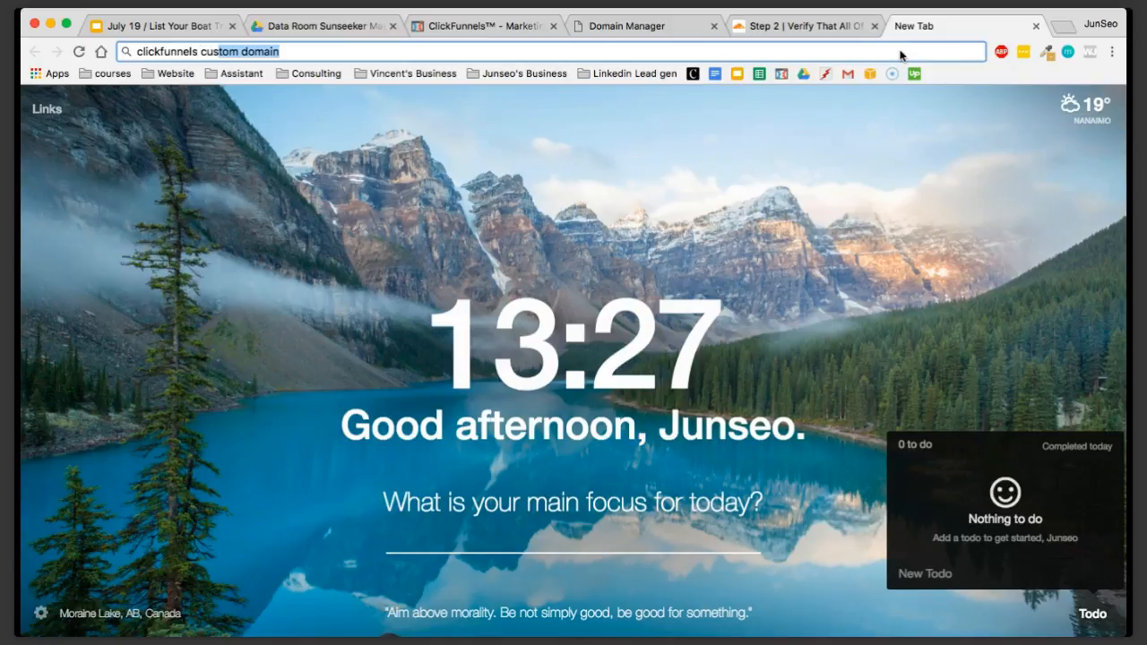
pyautogui.write('tom domain')
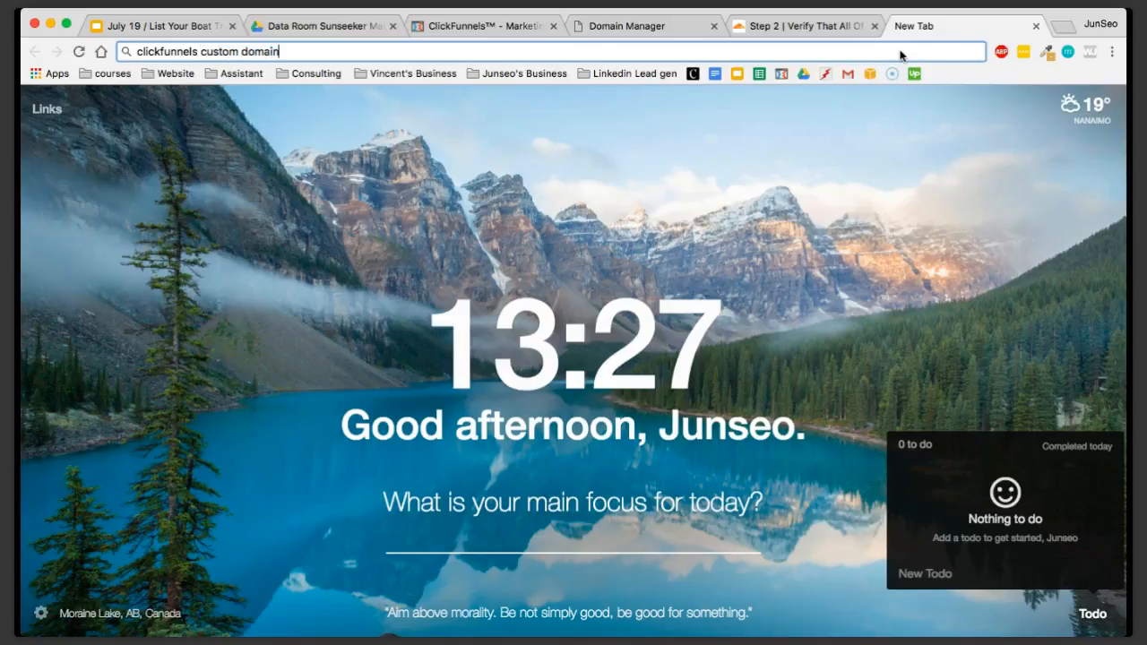
pyautogui.press('Return')
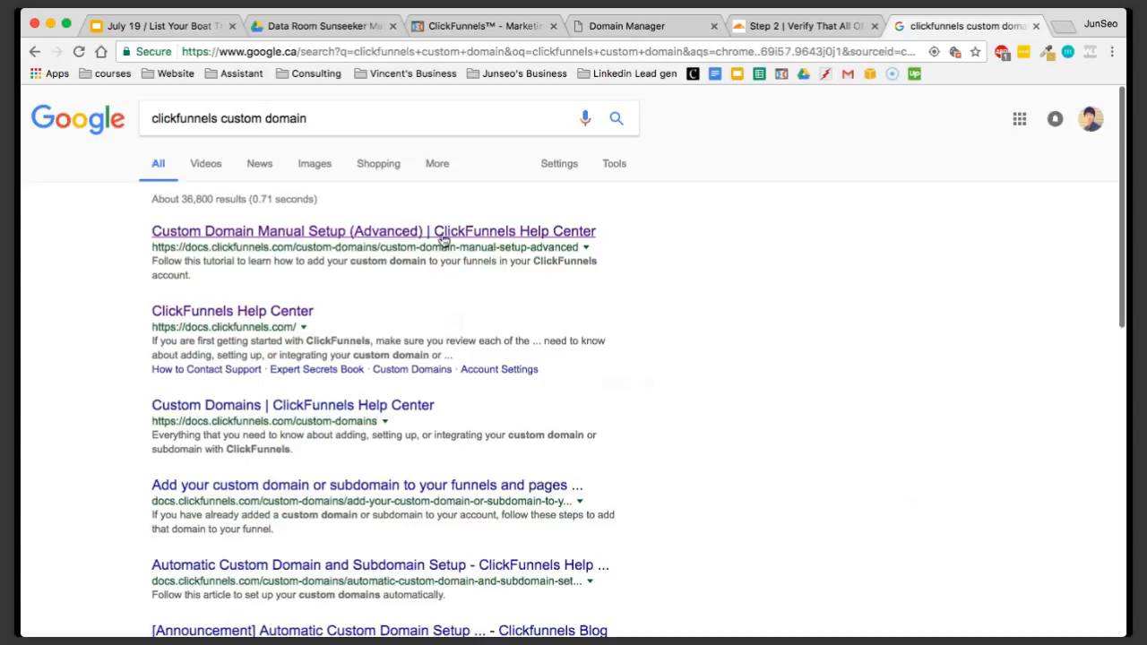
pyautogui.click(502, 238)
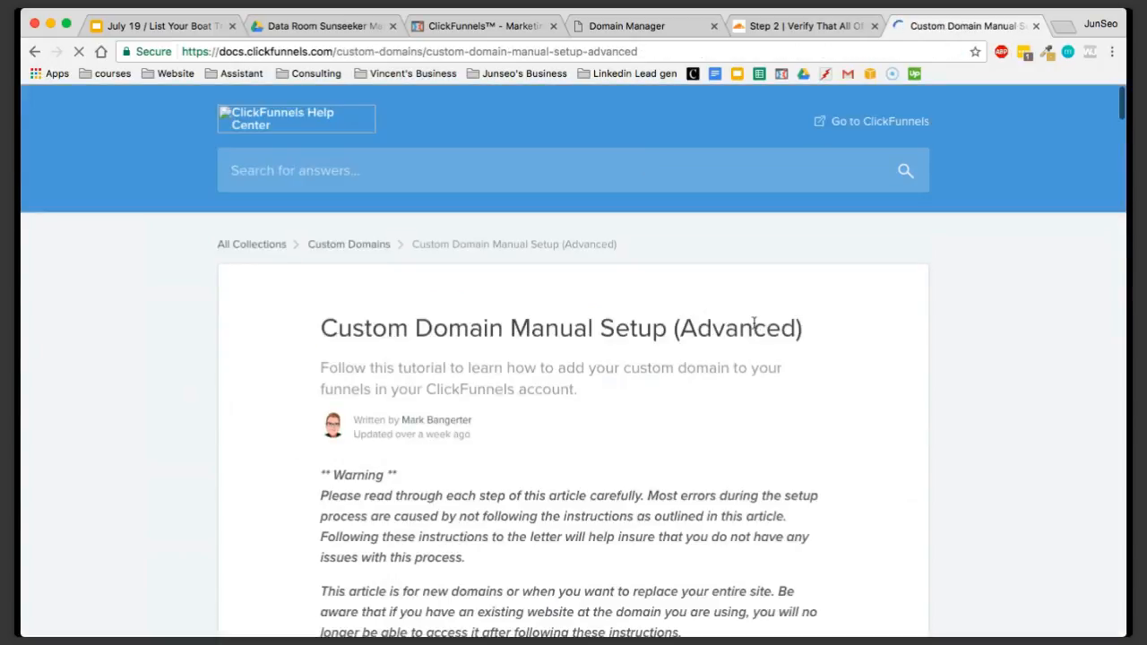
# Read through the Custom Domain Manual Setup article to find which existing DNS records must be deleted
pyautogui.moveTo(683, 327); pyautogui.dragTo(802, 329)
pyautogui.click(801, 330)
pyautogui.scroll(-3, 774, 412)
pyautogui.scroll(-1, 809, 284)
pyautogui.scroll(1, 829, 230)
pyautogui.moveTo(803, 220); pyautogui.dragTo(546, 220)
pyautogui.click(545, 218)
pyautogui.moveTo(321, 218); pyautogui.dragTo(499, 226)
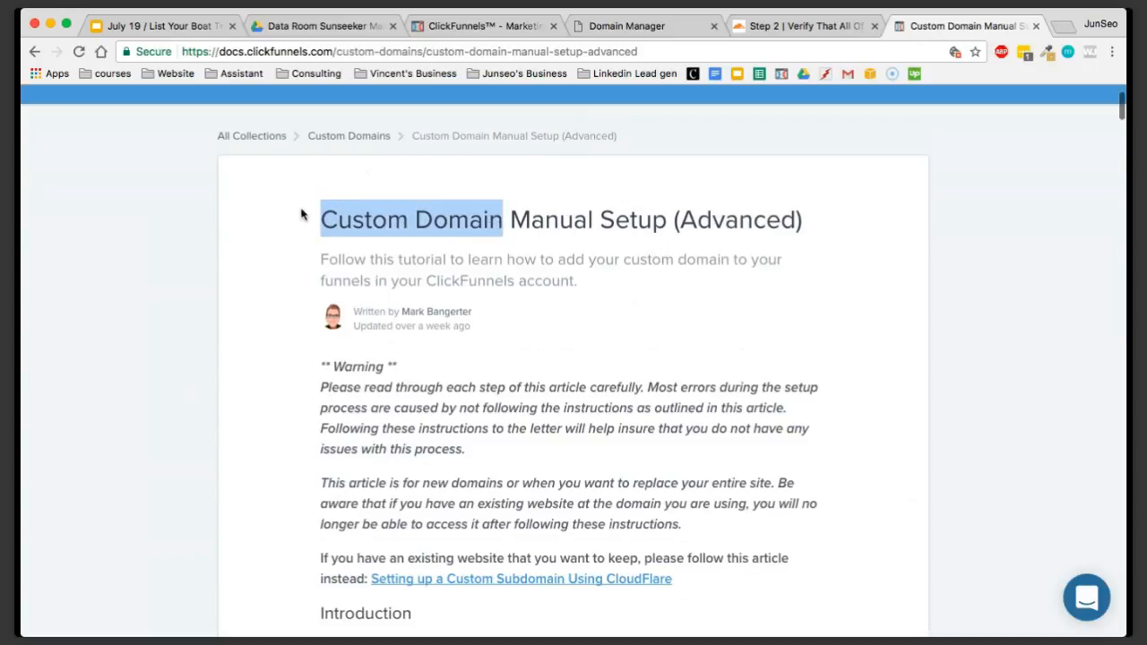
pyautogui.click(589, 270)
pyautogui.scroll(-2, 599, 320)
pyautogui.scroll(-12, 599, 319)
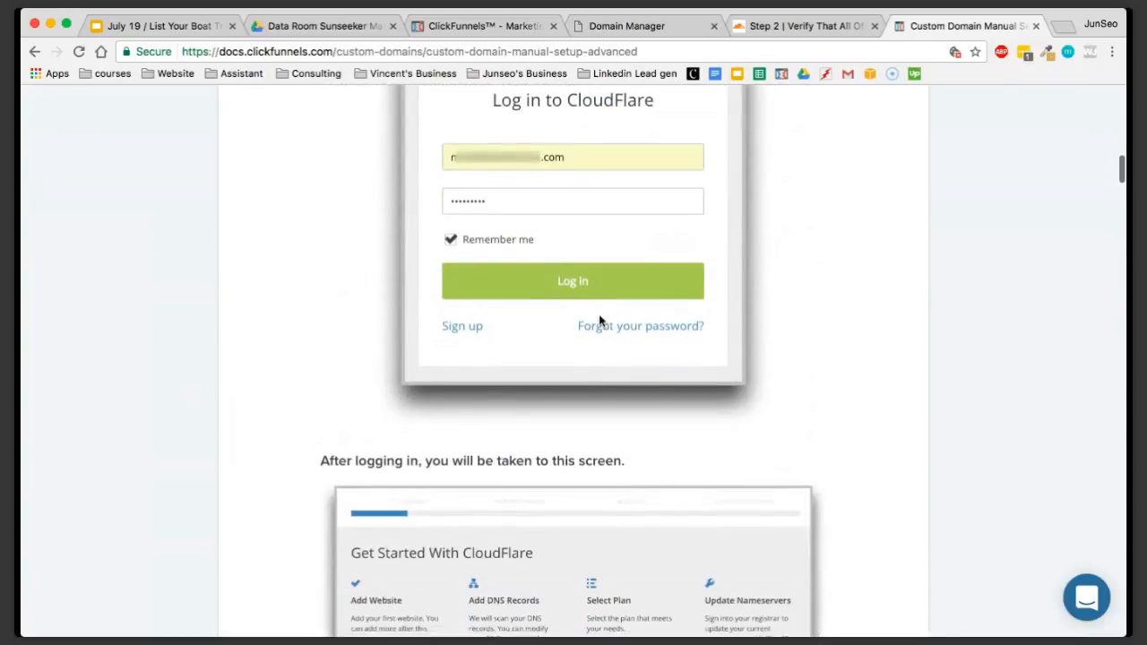
pyautogui.scroll(-12, 599, 321)
pyautogui.scroll(2, 600, 321)
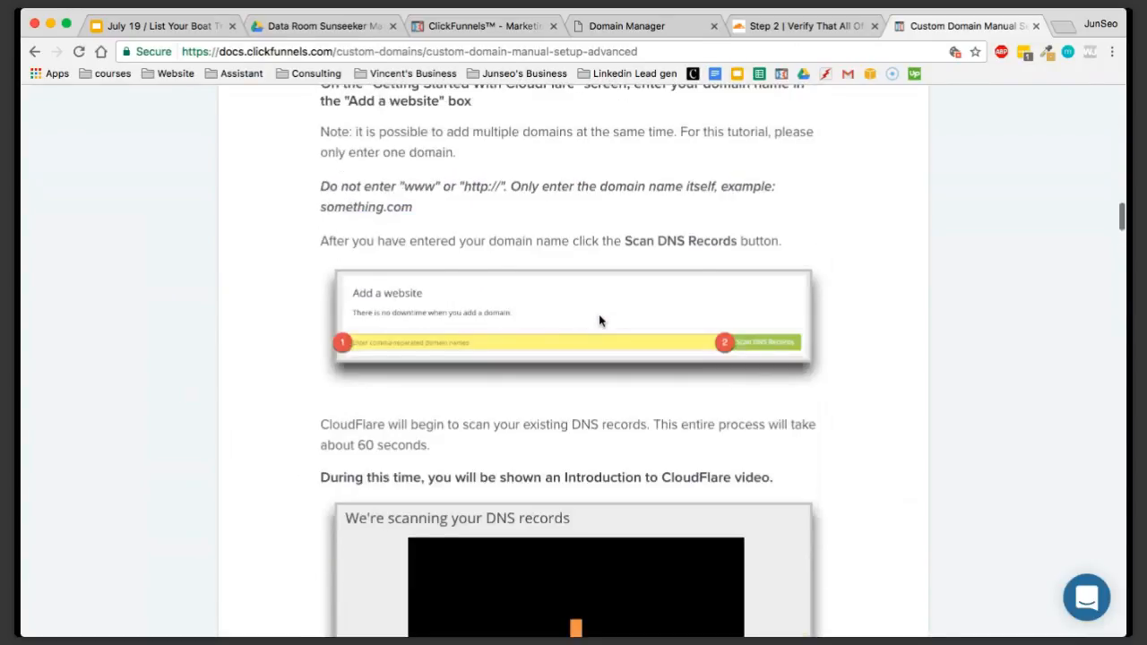
pyautogui.scroll(6, 600, 320)
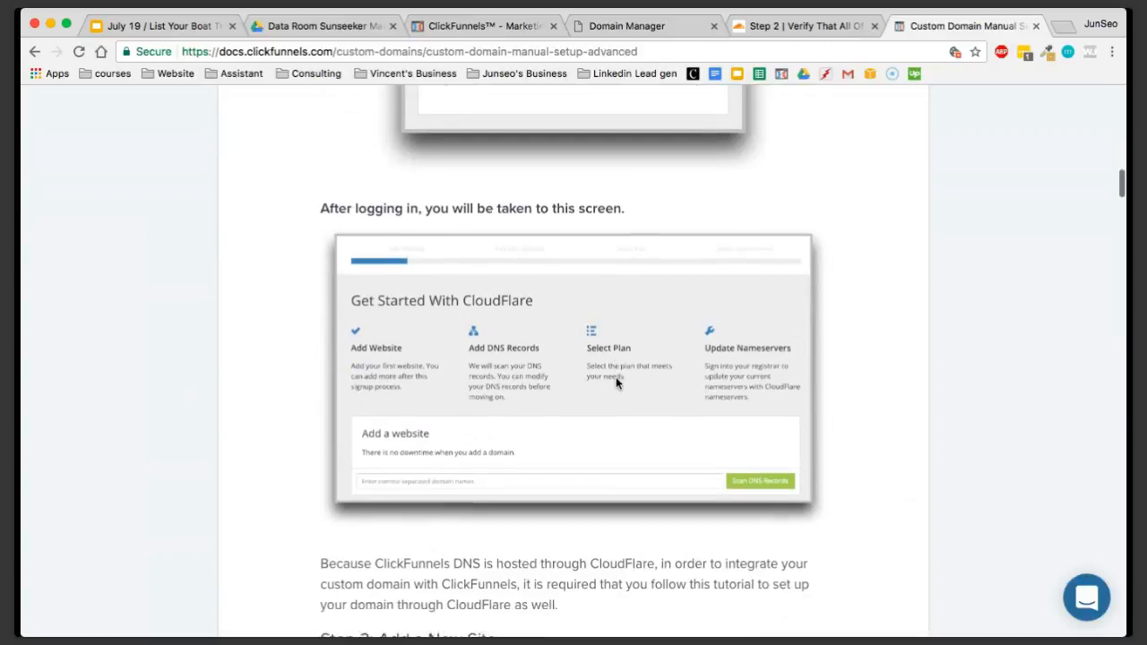
pyautogui.scroll(-13, 615, 376)
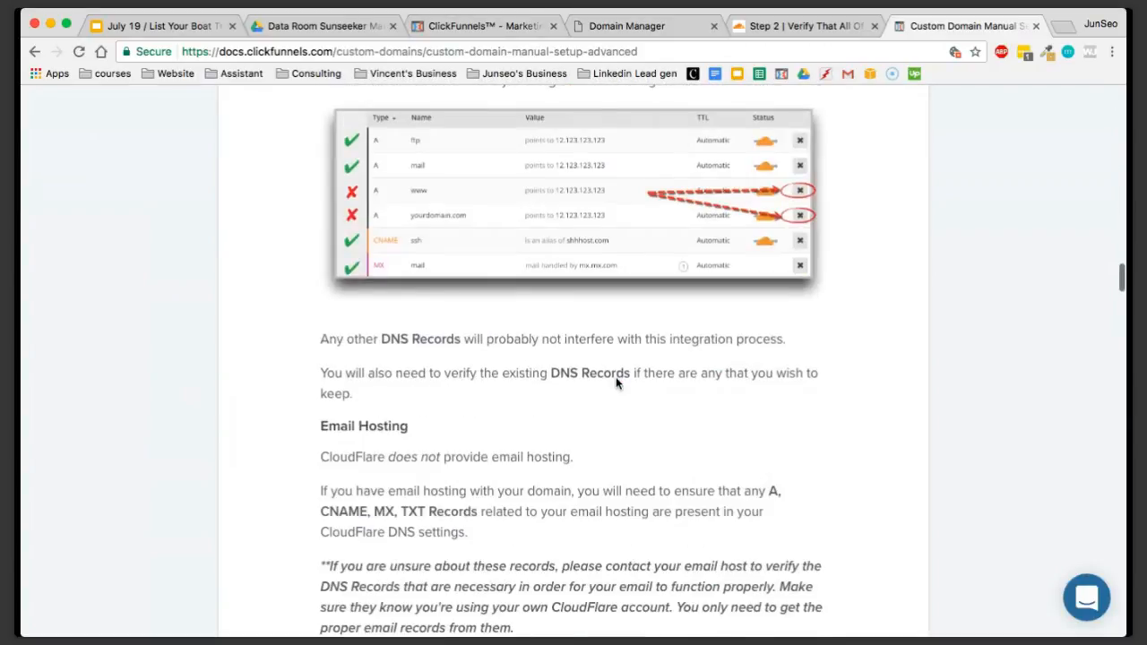
pyautogui.scroll(-2, 615, 383)
pyautogui.scroll(3, 615, 383)
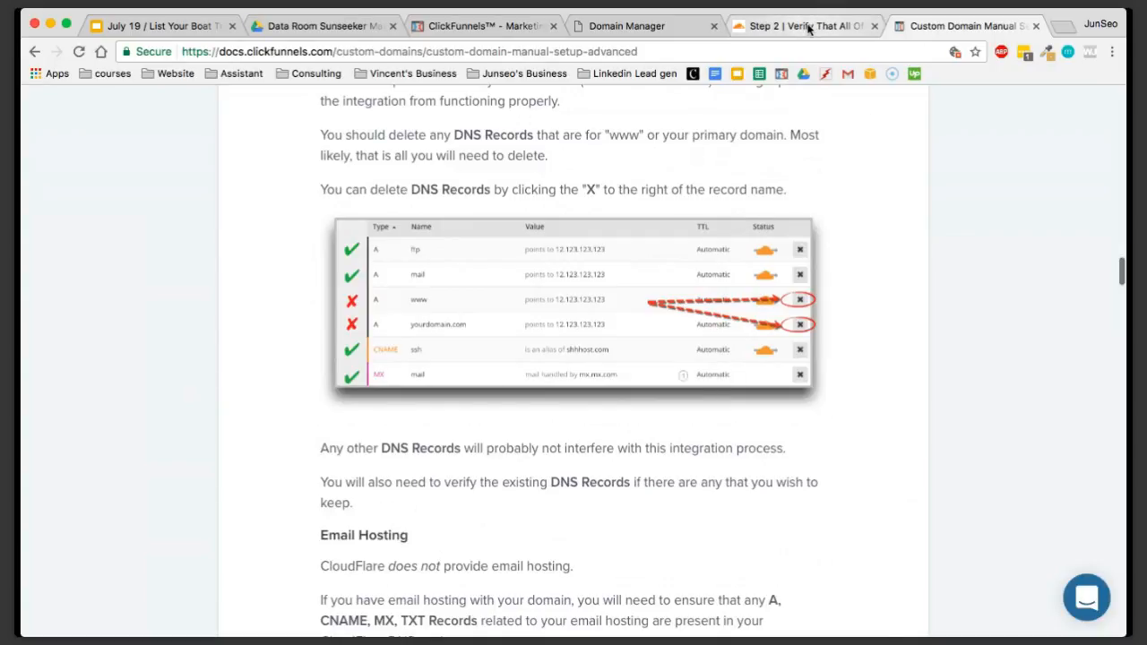
# Delete the www CNAME record and the sunseeker34.com A record from the Cloudflare DNS records
pyautogui.click(808, 28)
pyautogui.scroll(-3, 917, 379)
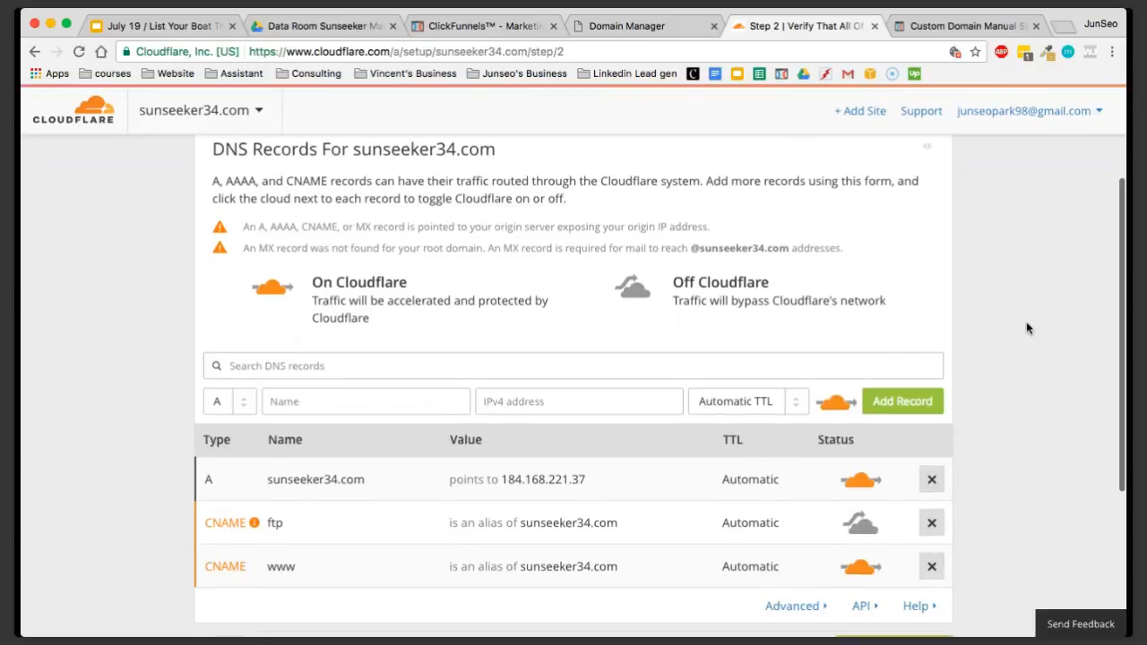
pyautogui.scroll(-3, 1028, 329)
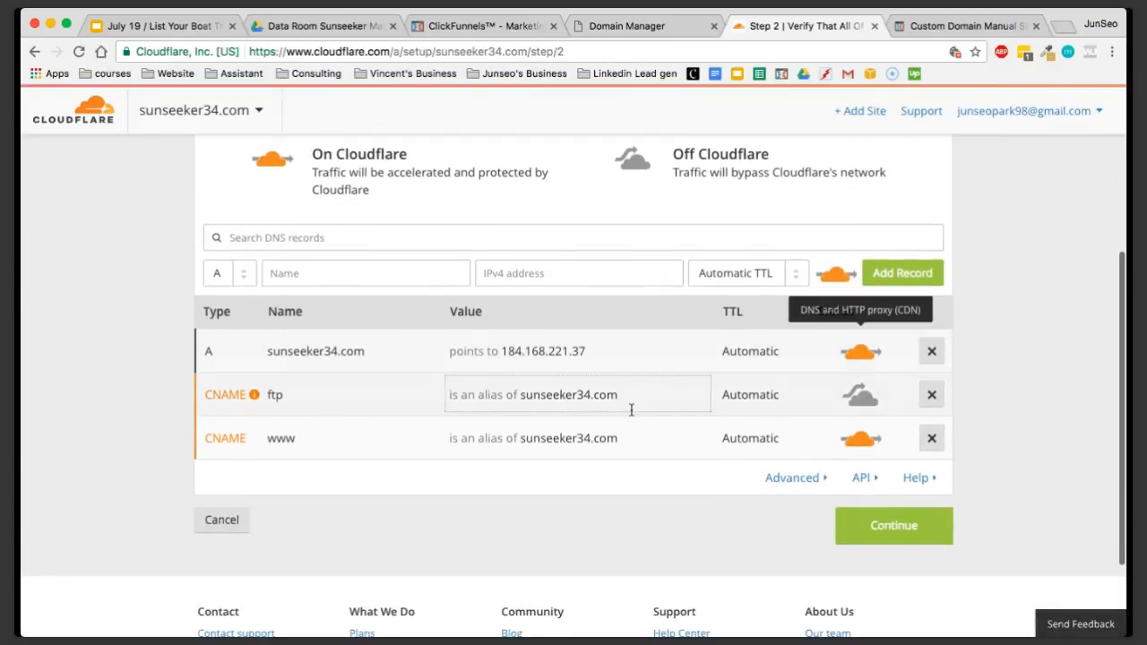
pyautogui.click(299, 447)
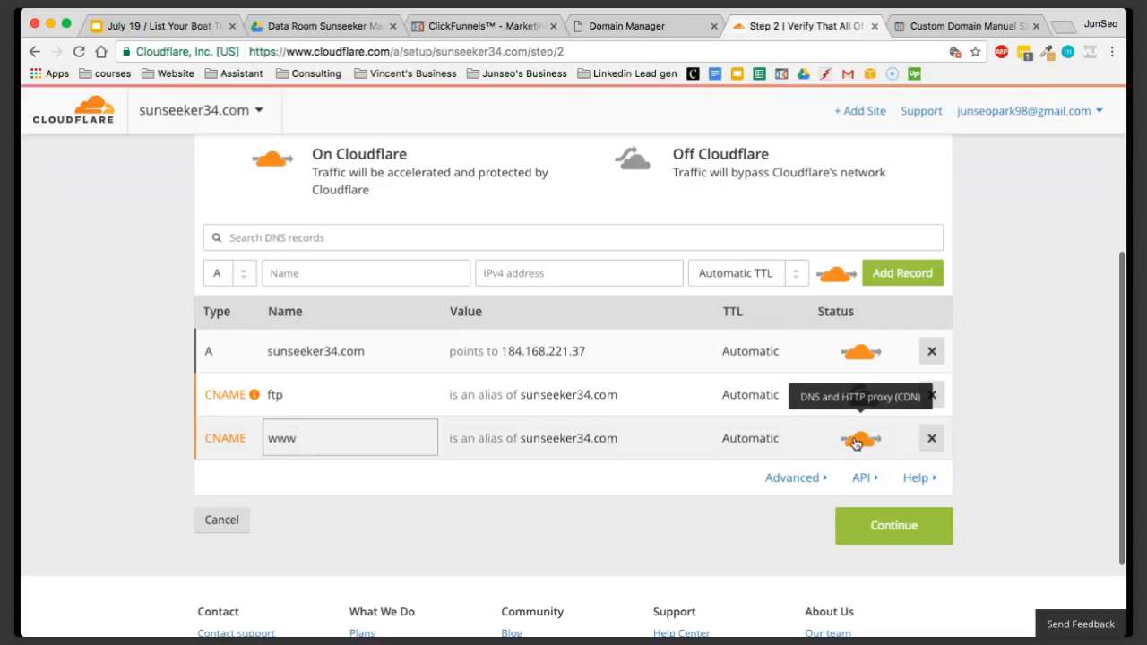
pyautogui.click(932, 438)
pyautogui.click(660, 414)
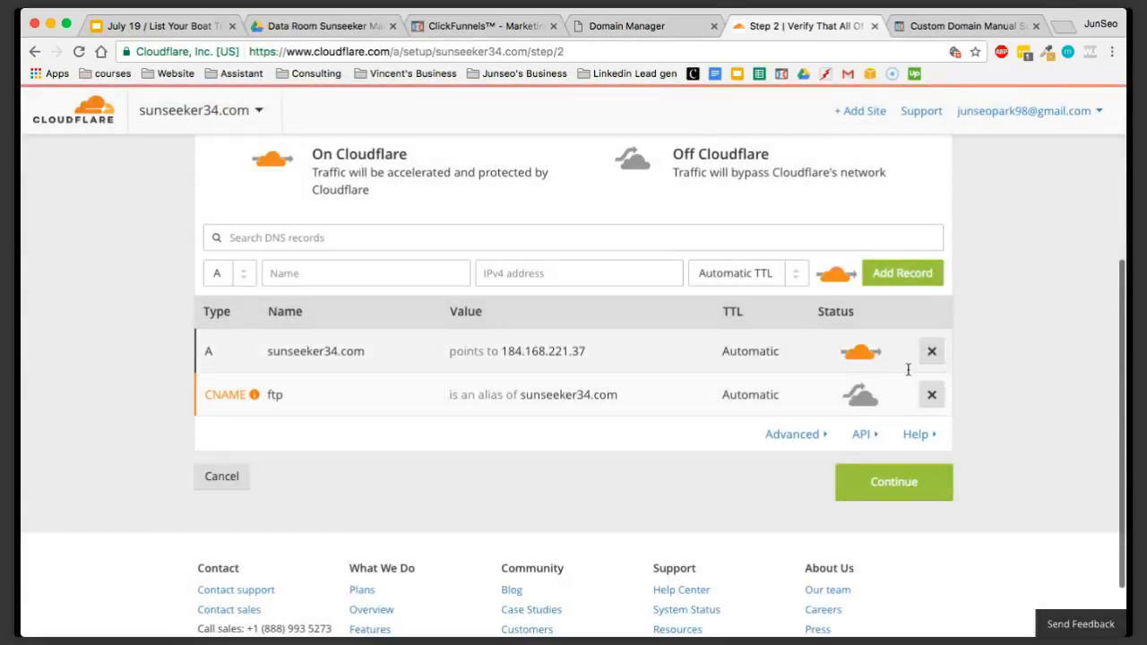
pyautogui.click(931, 352)
pyautogui.click(649, 407)
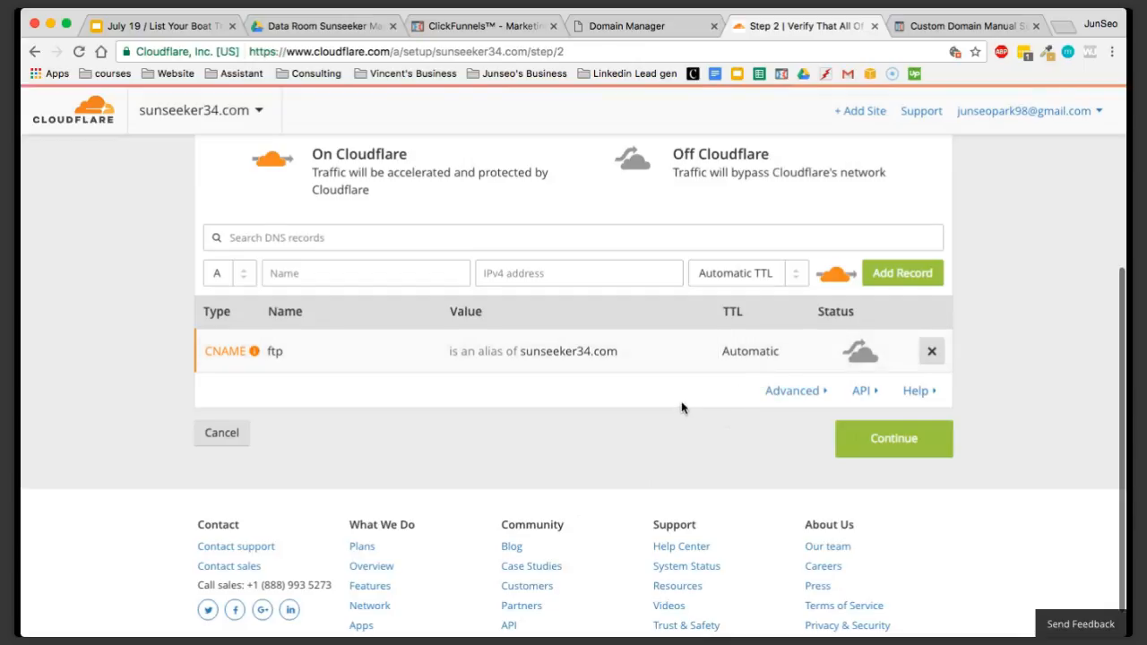
# Read the help article's Step 4 instructions on adding CNAME records that point to ClickFunnels
pyautogui.click(940, 31)
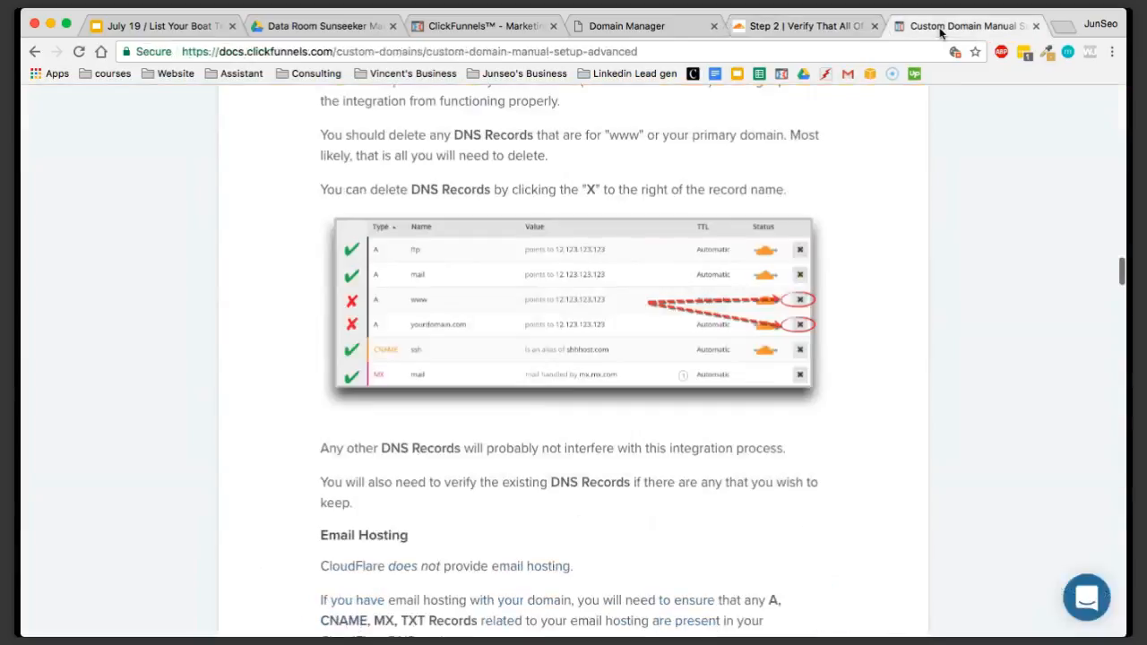
pyautogui.scroll(-10, 789, 338)
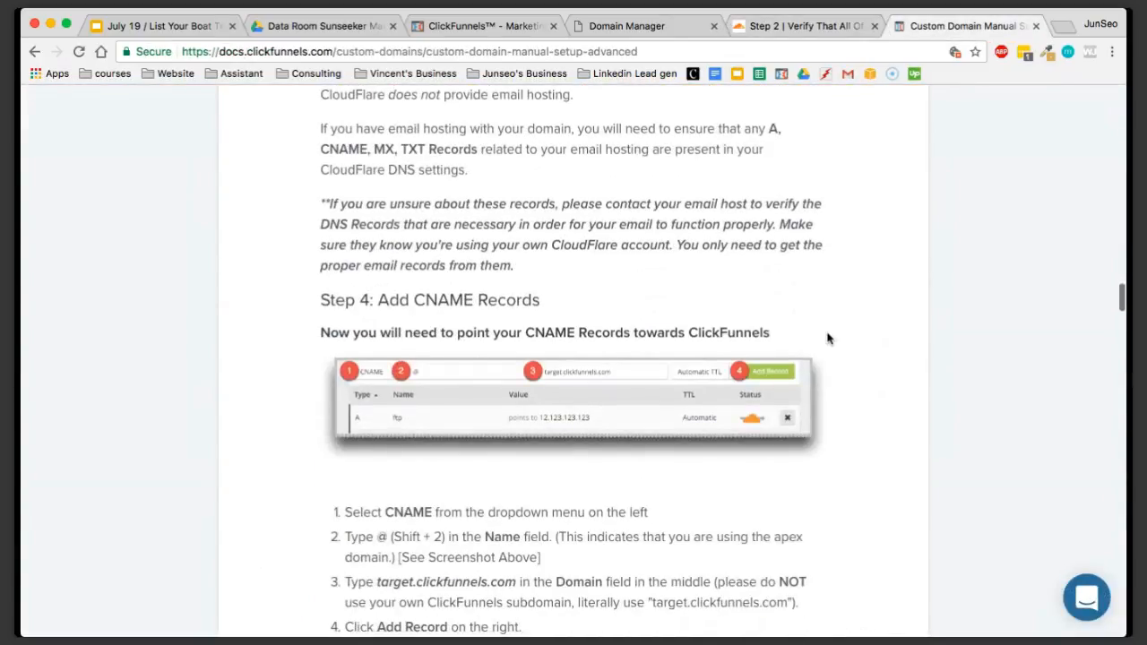
pyautogui.scroll(-3, 827, 335)
pyautogui.scroll(-1, 398, 236)
pyautogui.moveTo(314, 117); pyautogui.dragTo(524, 121)
pyautogui.click(553, 126)
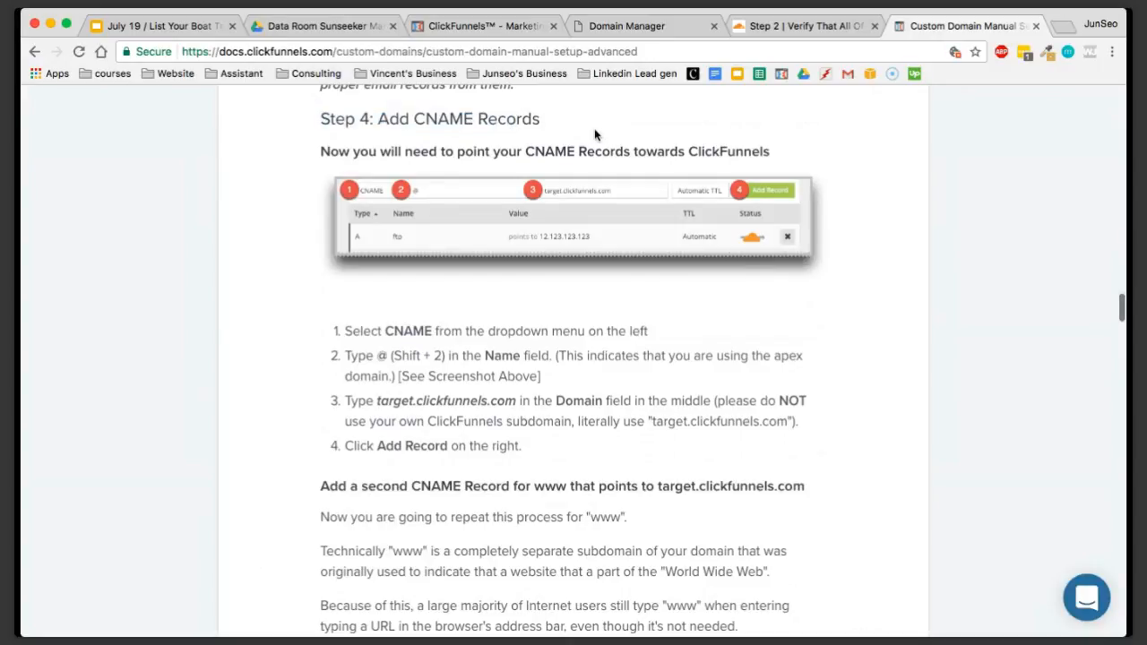
pyautogui.scroll(-1, 571, 356)
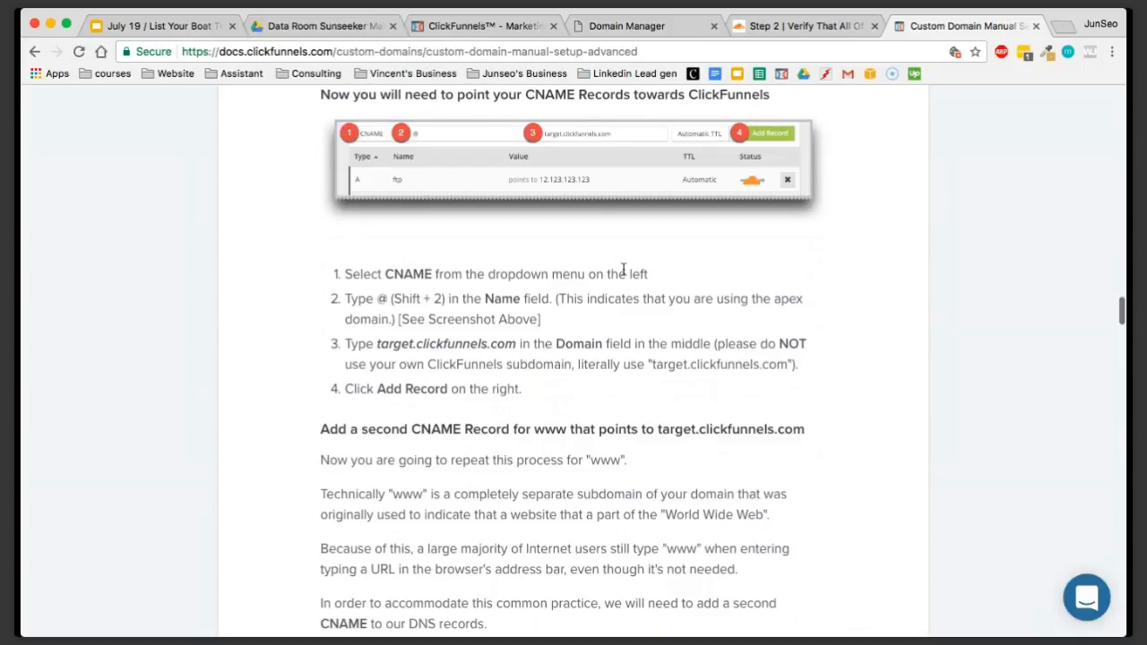
# Set the new Cloudflare DNS record's type to CNAME and its name to @, following the help article
pyautogui.click(776, 30)
pyautogui.click(229, 273)
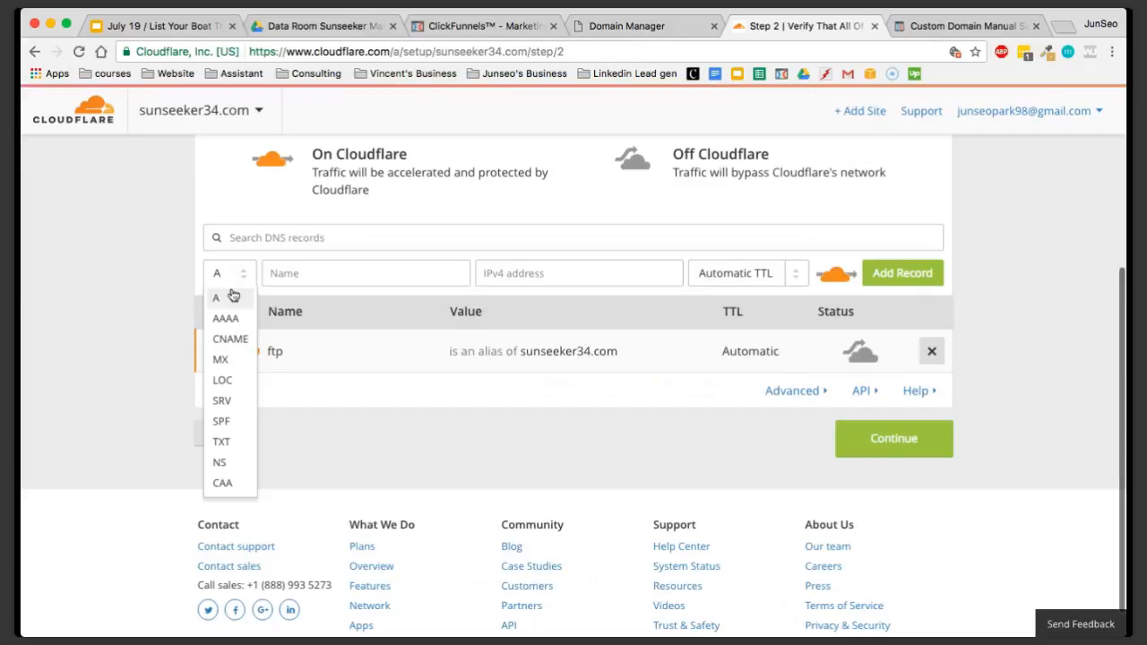
pyautogui.click(237, 343)
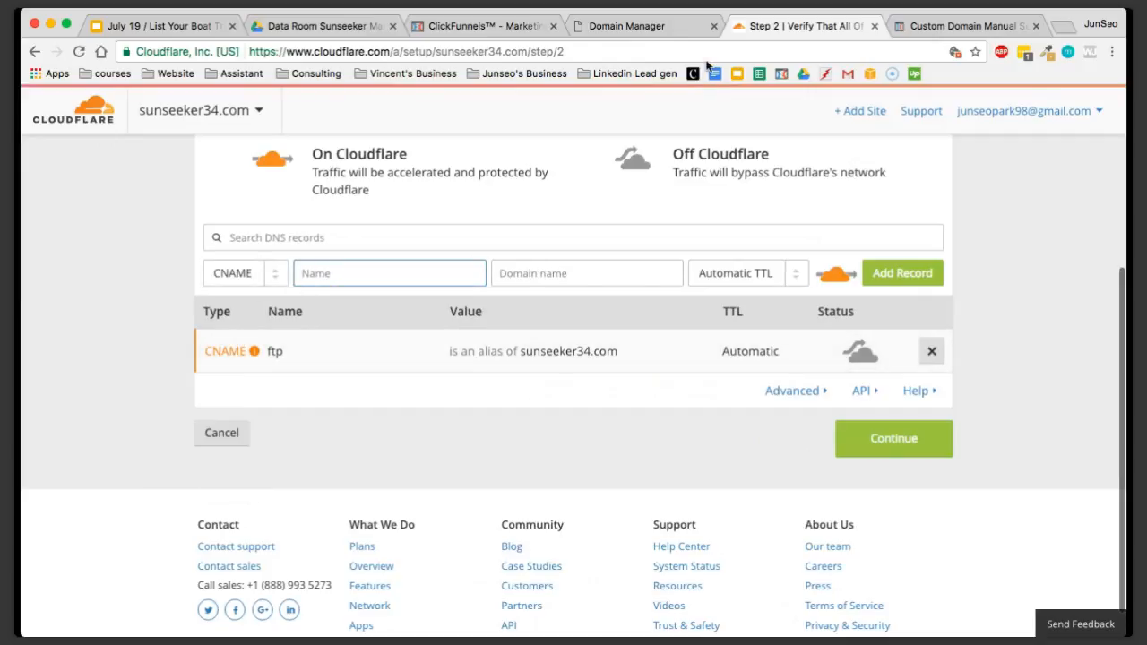
pyautogui.click(963, 26)
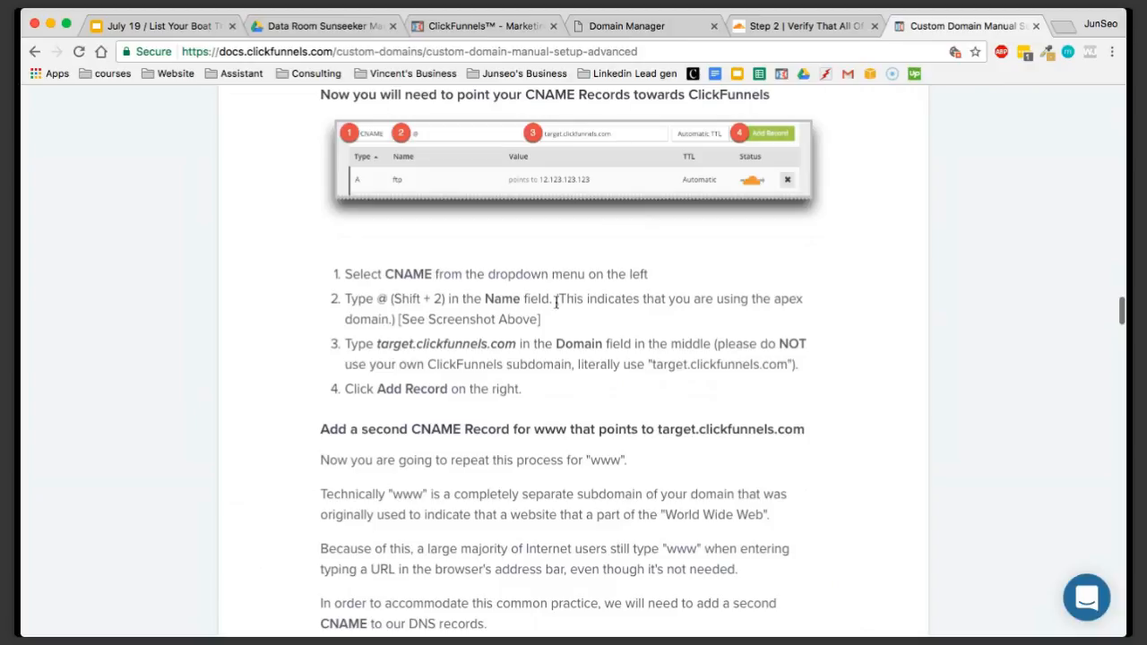
pyautogui.click(797, 27)
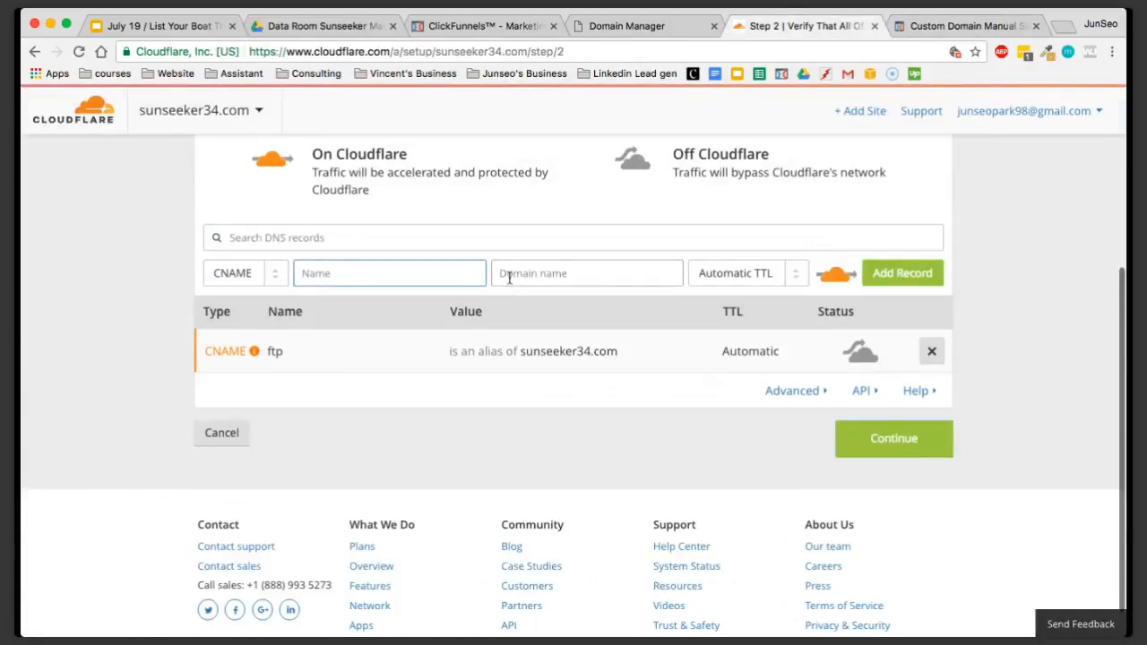
pyautogui.write('@')
pyautogui.click(582, 278)
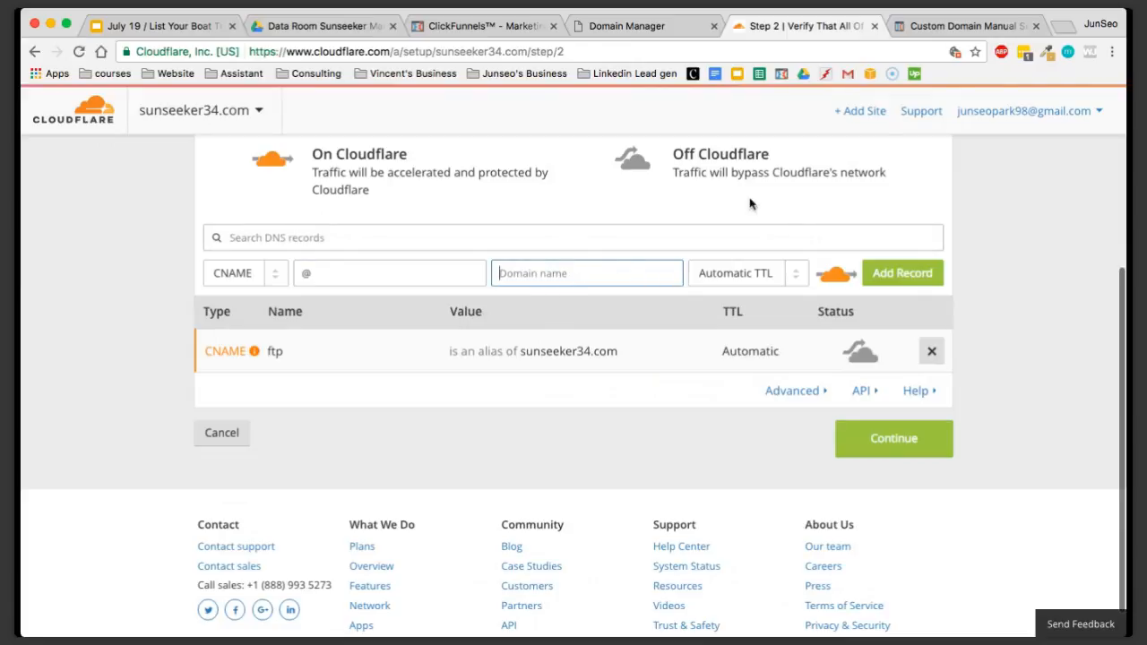
# Copy target.clickfunnels.com from the help article into the @ record's domain name and add the record
pyautogui.click(979, 32)
pyautogui.scroll(-1, 609, 379)
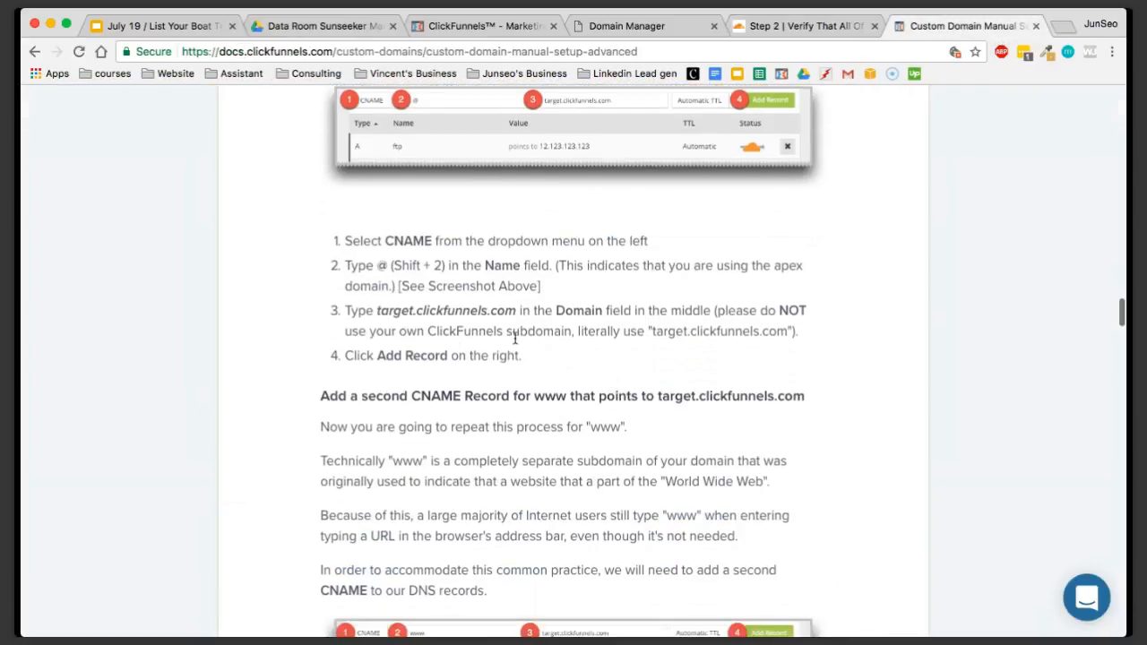
pyautogui.moveTo(377, 311); pyautogui.dragTo(516, 311)
pyautogui.press('super+c')
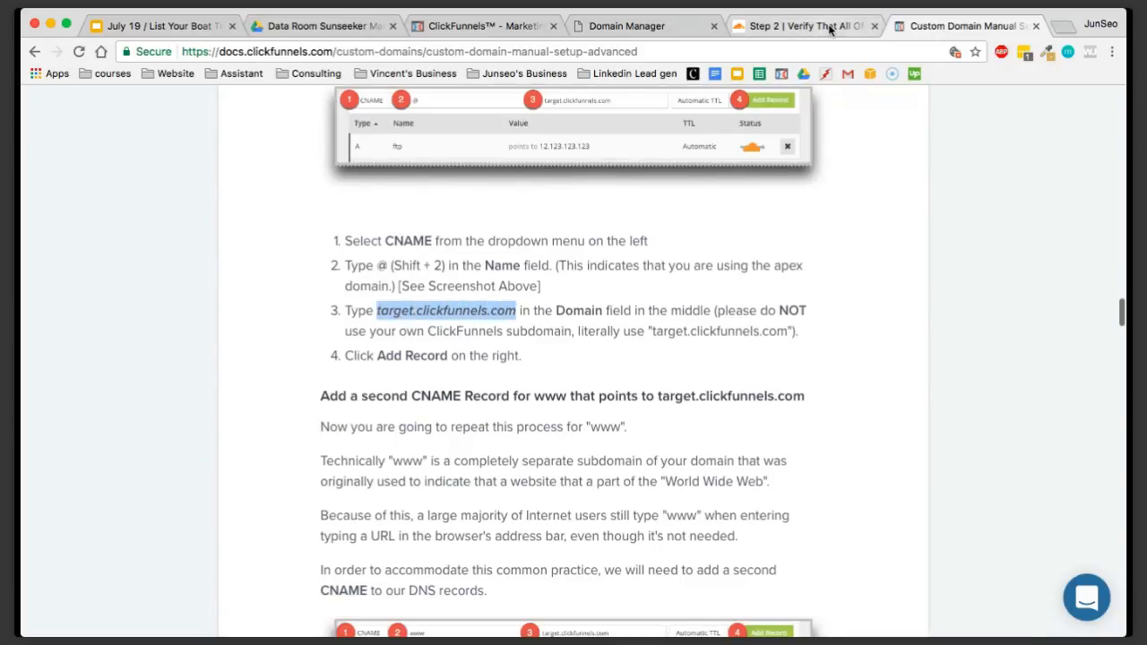
pyautogui.click(799, 26)
pyautogui.click(556, 282)
pyautogui.press('super+v')
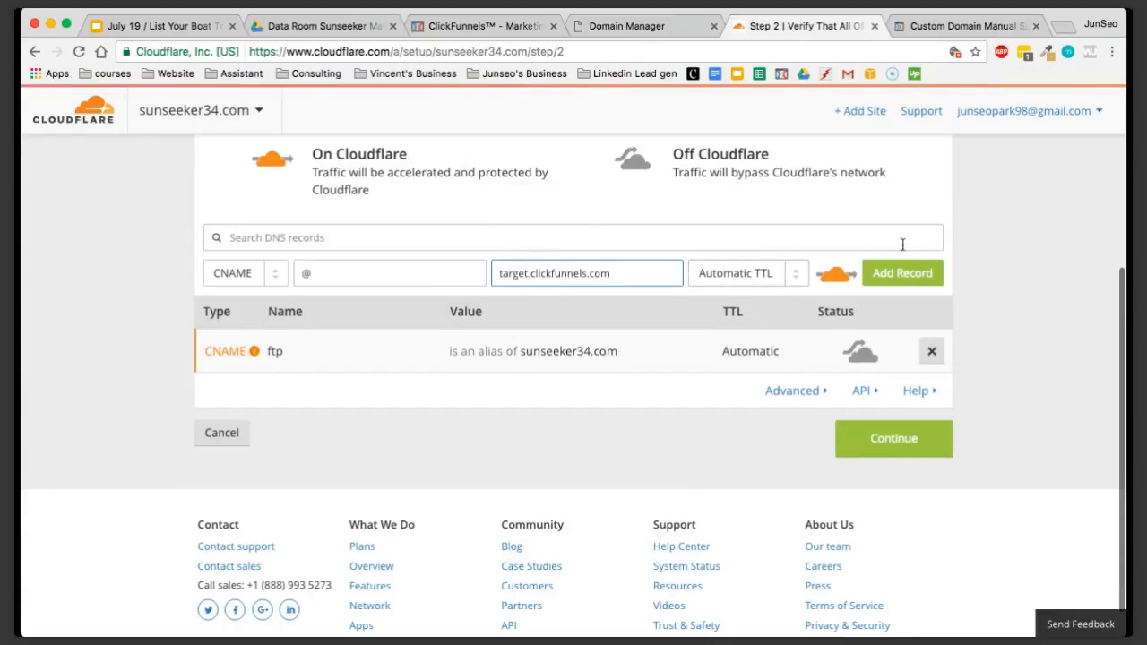
pyautogui.click(902, 273)
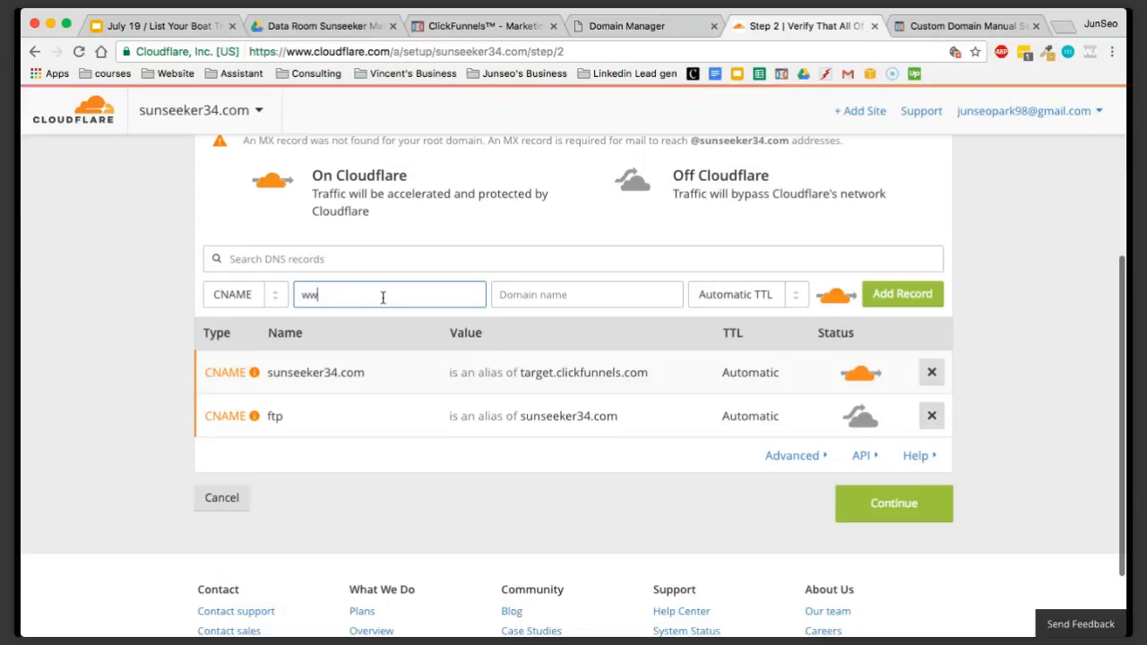
# Add a second CNAME record named www that points to Target.clickfunnels.com
pyautogui.click(571, 299)
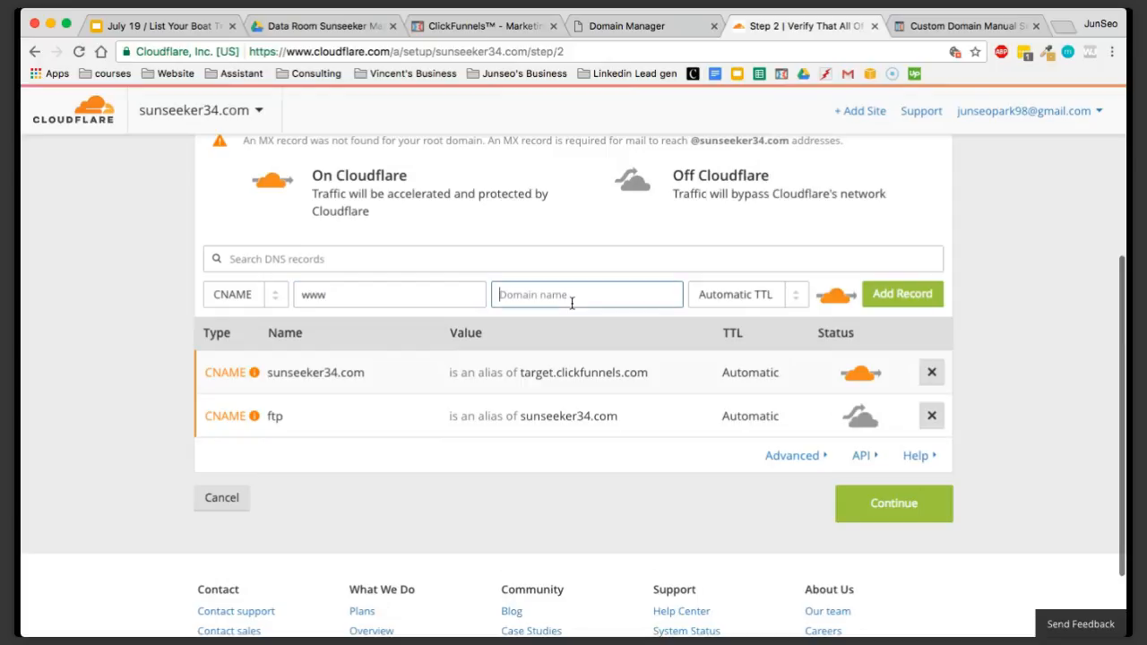
pyautogui.write('Target.clickfunnels.com')
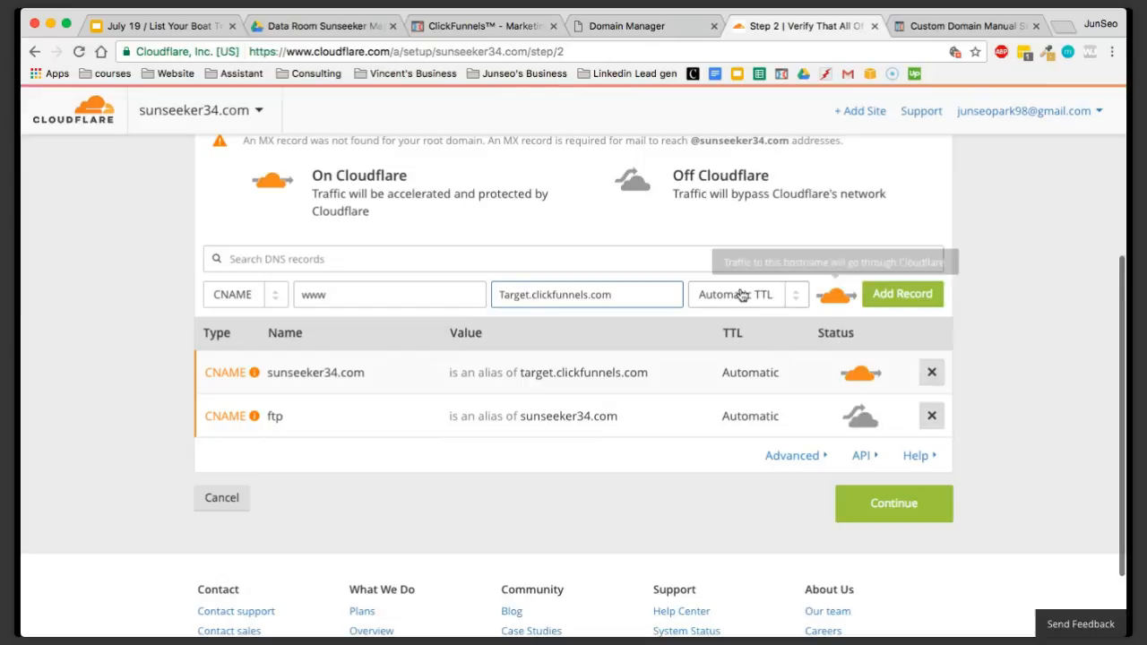
pyautogui.click(901, 297)
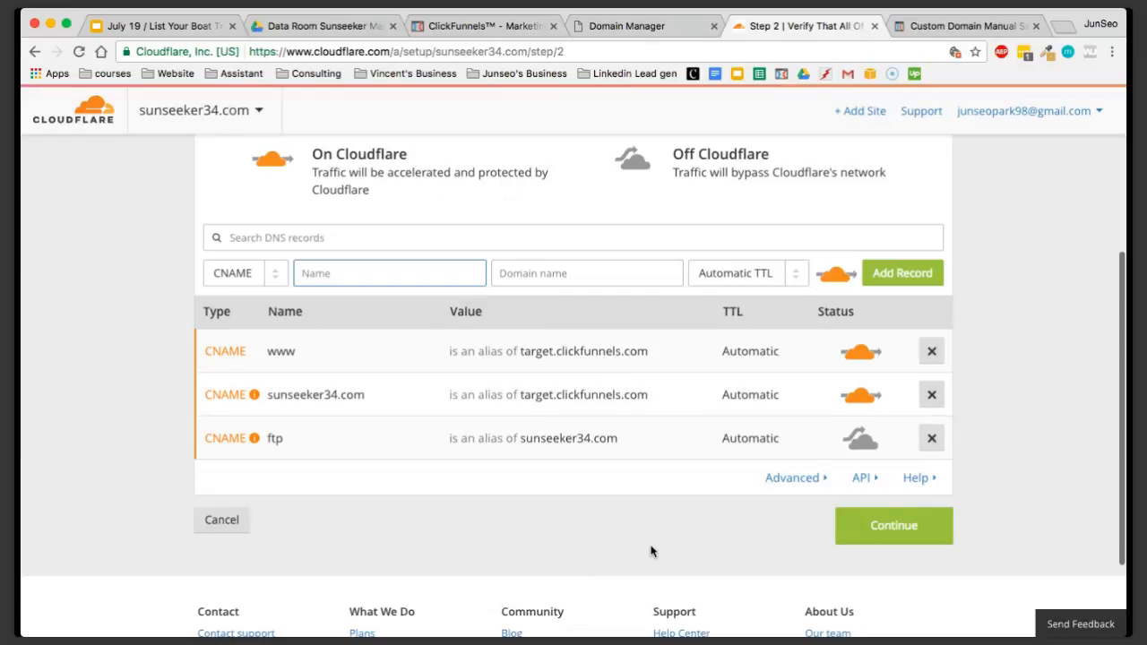
# Accept the DNS records for sunseeker34.com and confirm the Free Website plan at $0/month
pyautogui.click(911, 522)
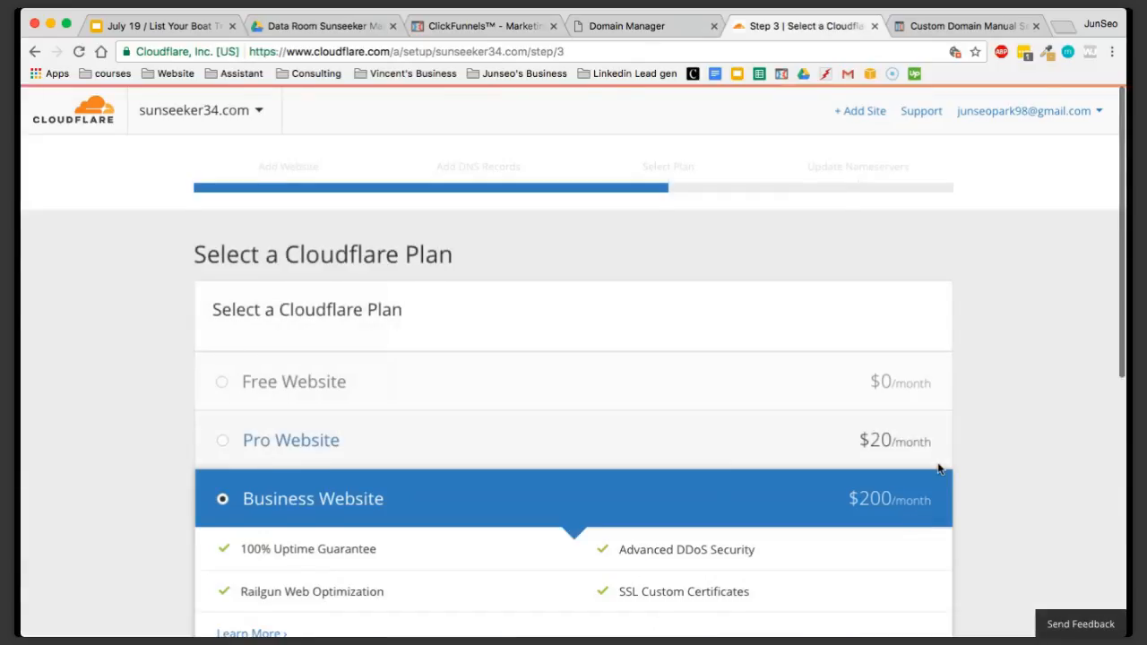
pyautogui.scroll(-4, 938, 469)
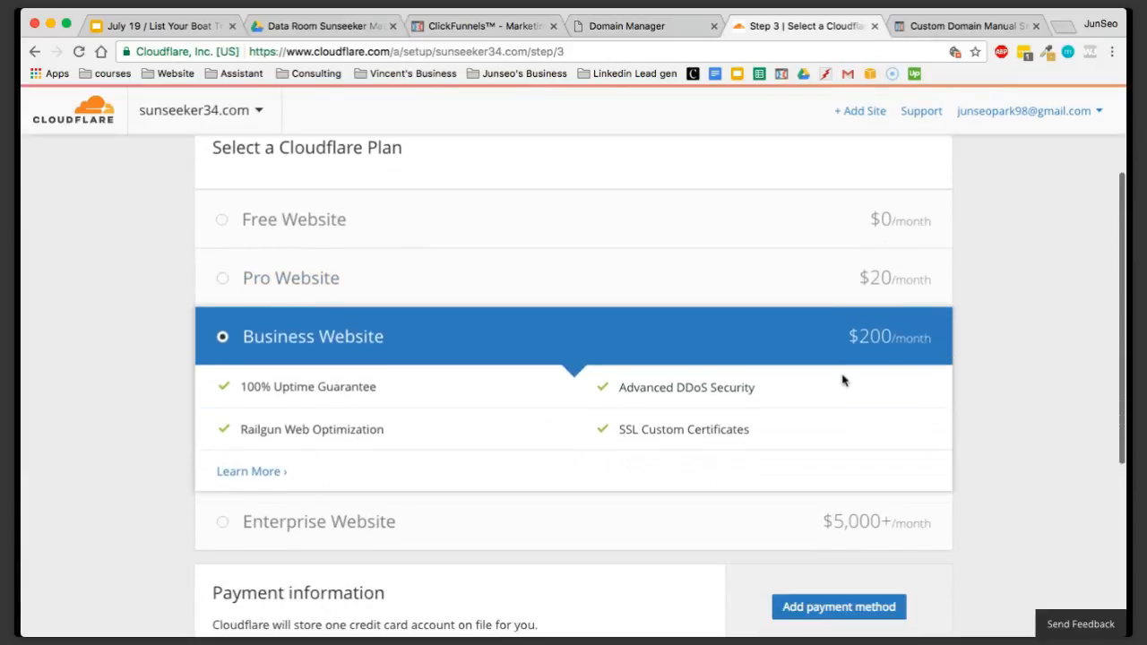
pyautogui.click(387, 522)
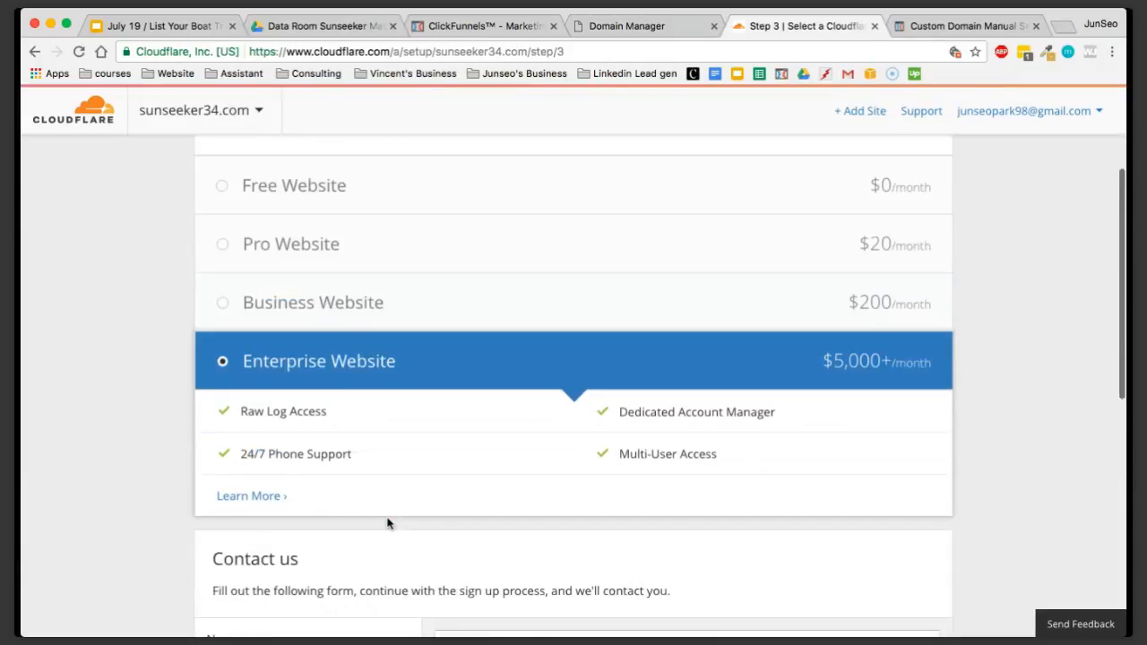
pyautogui.scroll(1, 627, 365)
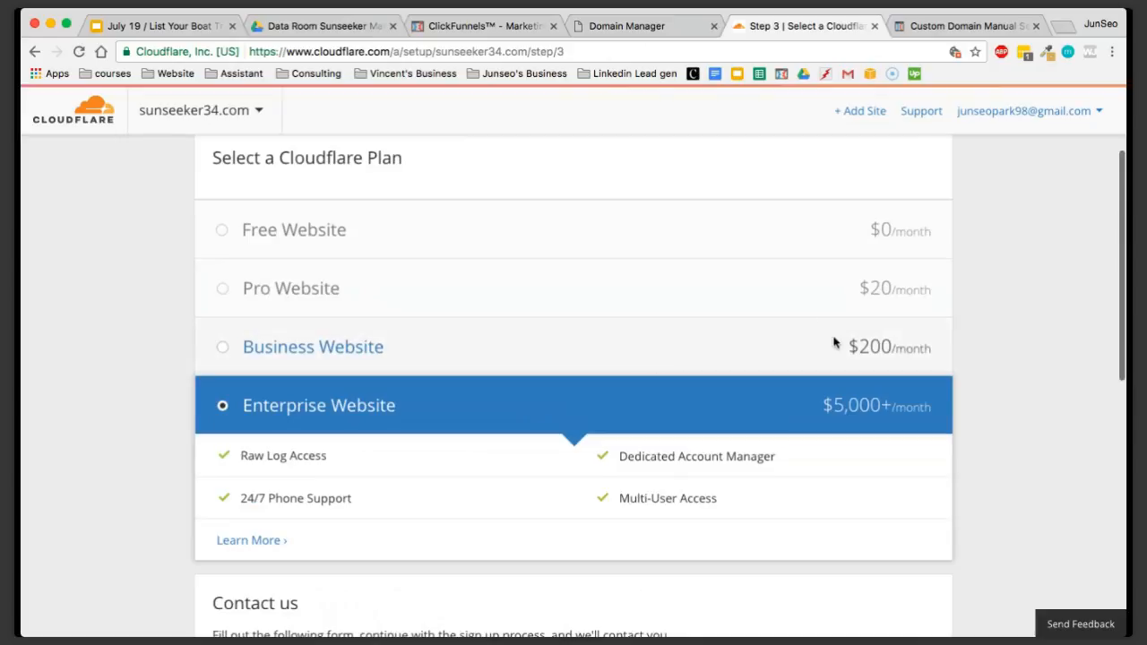
pyautogui.scroll(-1, 832, 342)
pyautogui.scroll(2, 714, 350)
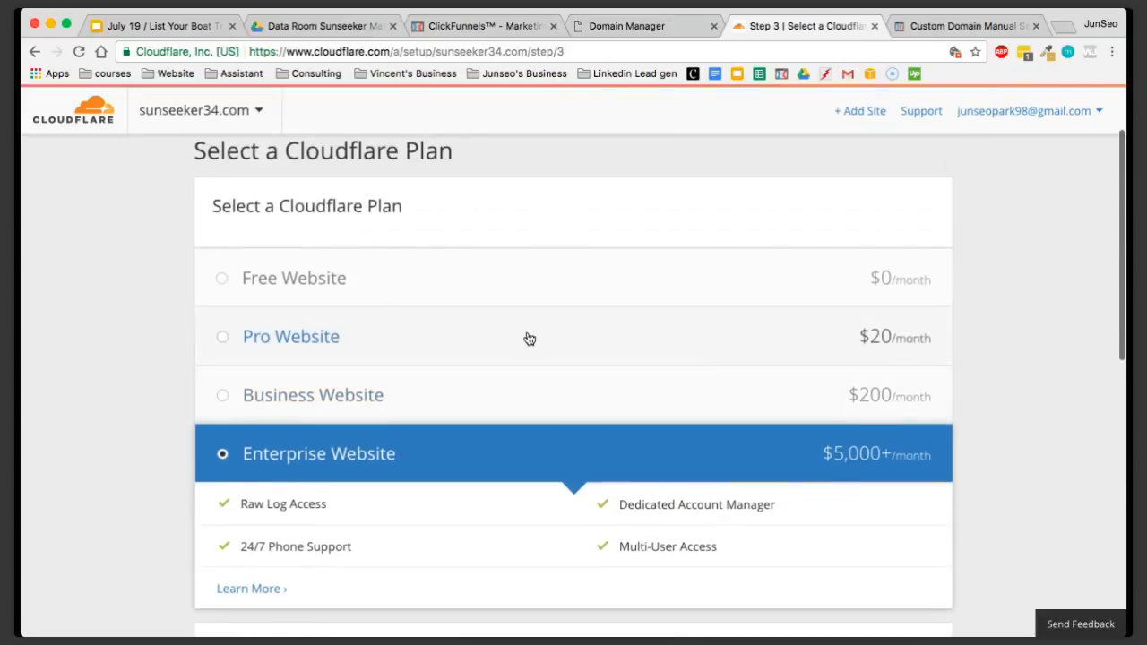
pyautogui.click(325, 279)
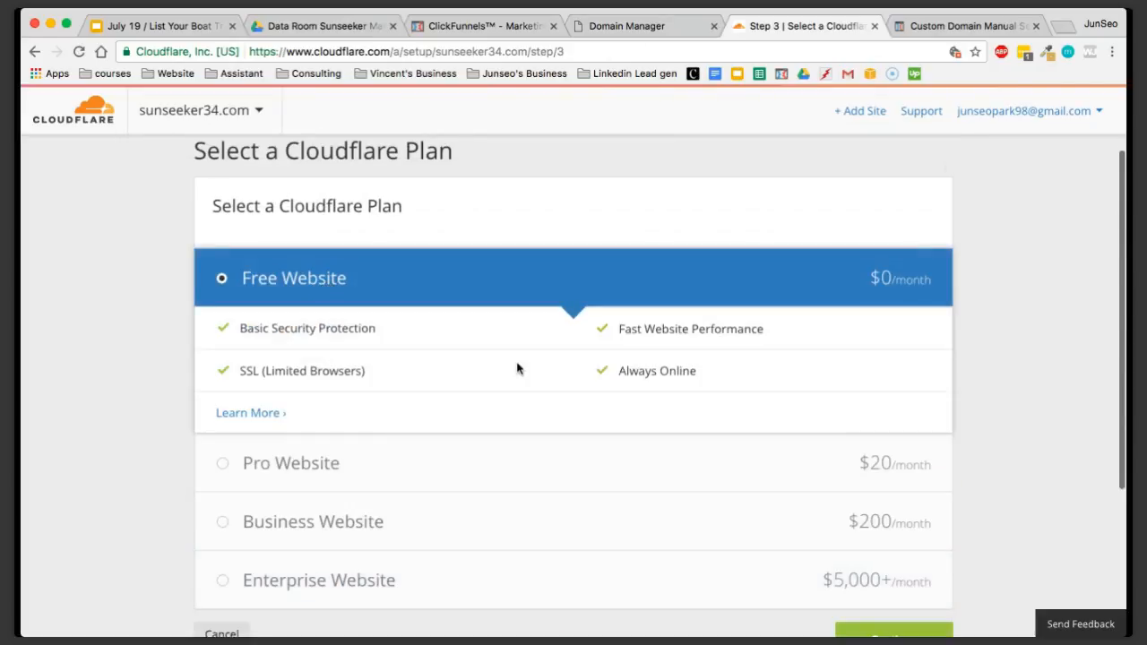
pyautogui.scroll(-1, 637, 392)
pyautogui.scroll(-1, 669, 366)
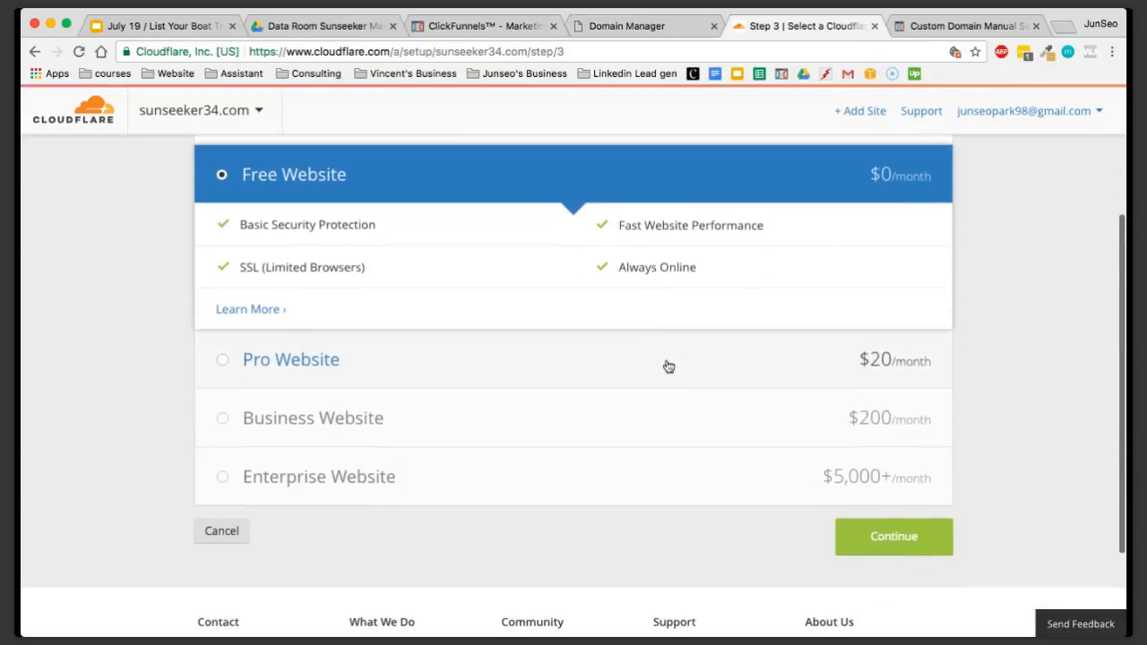
pyautogui.click(883, 538)
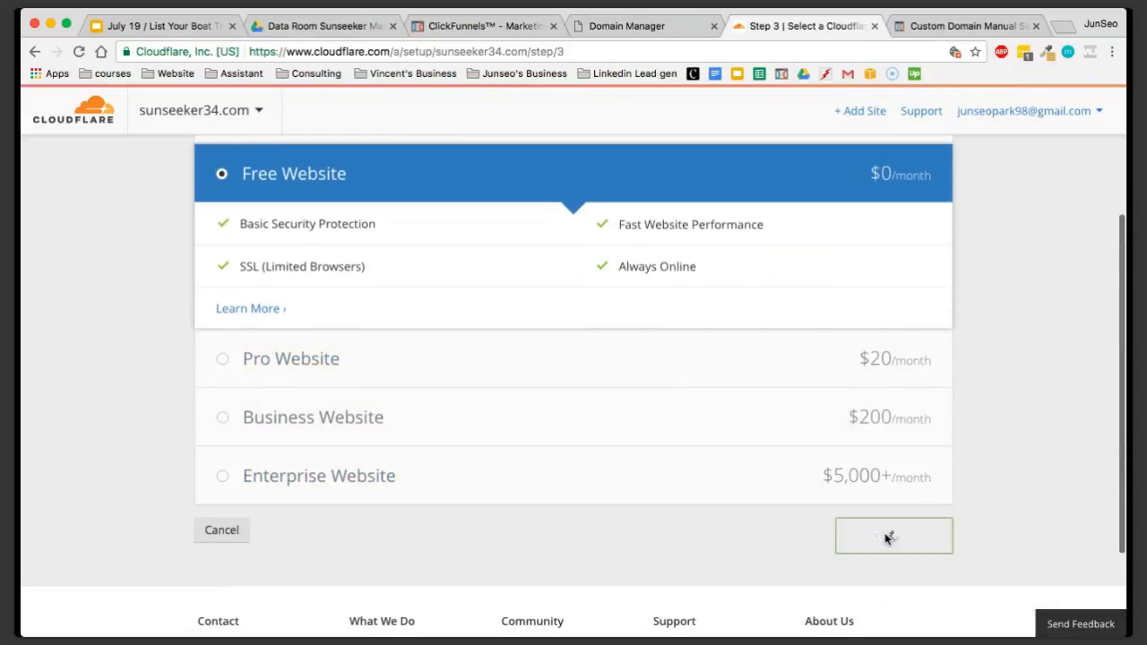
# Review the replacement nameservers that Cloudflare assigns to sunseeker34.com
pyautogui.scroll(-2, 973, 376)
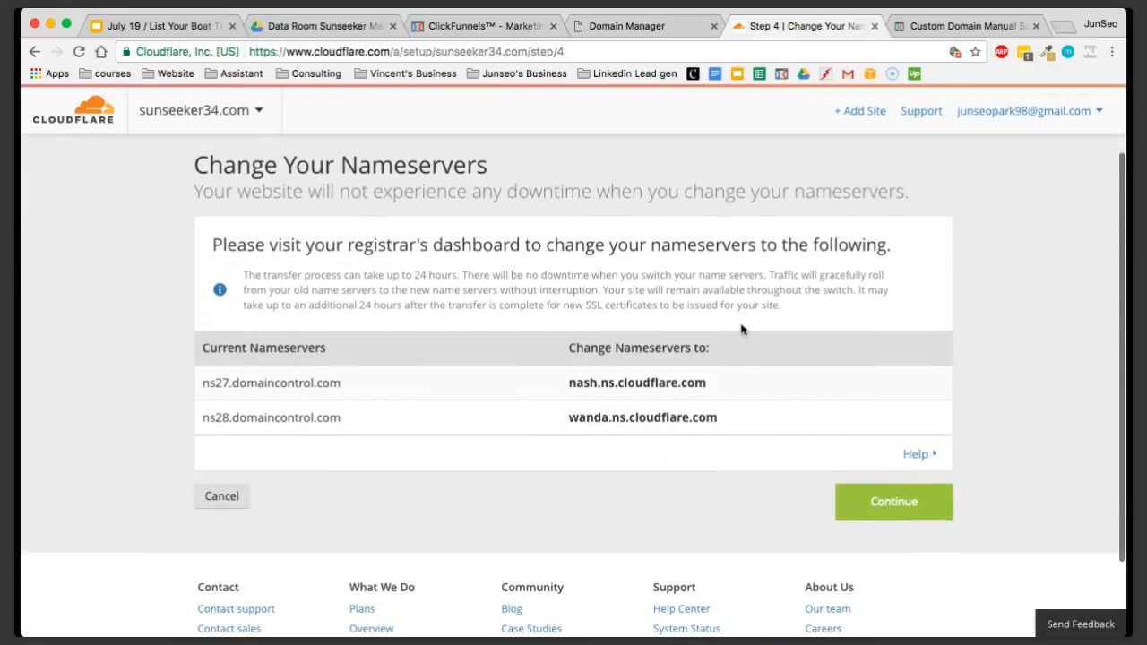
pyautogui.click(639, 380)
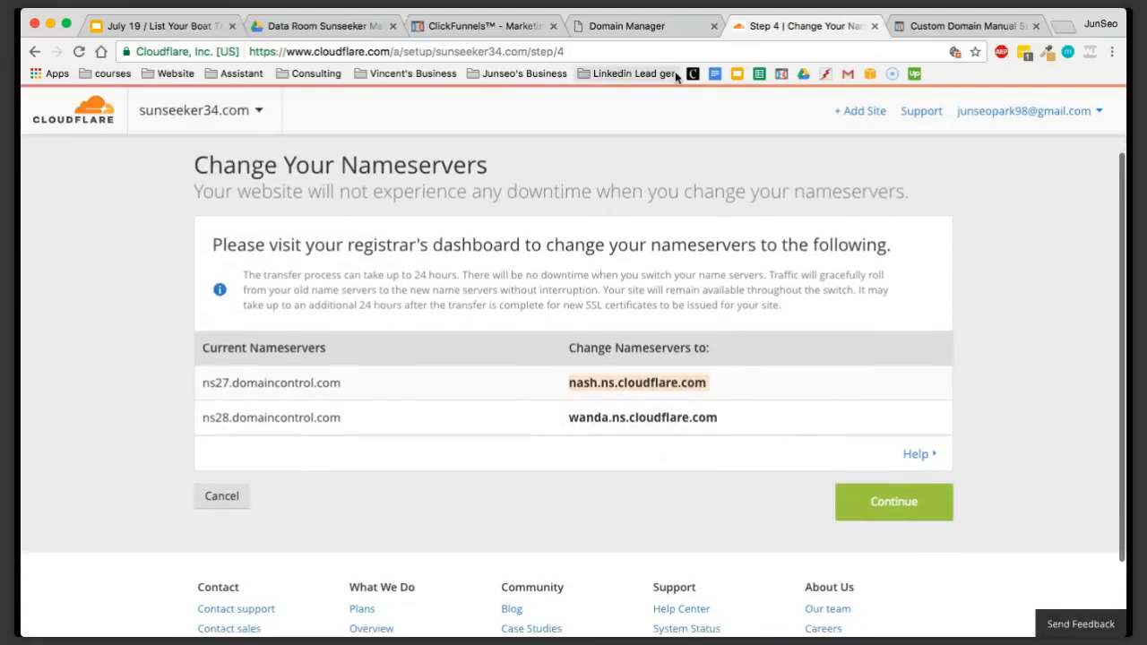
pyautogui.click(651, 17)
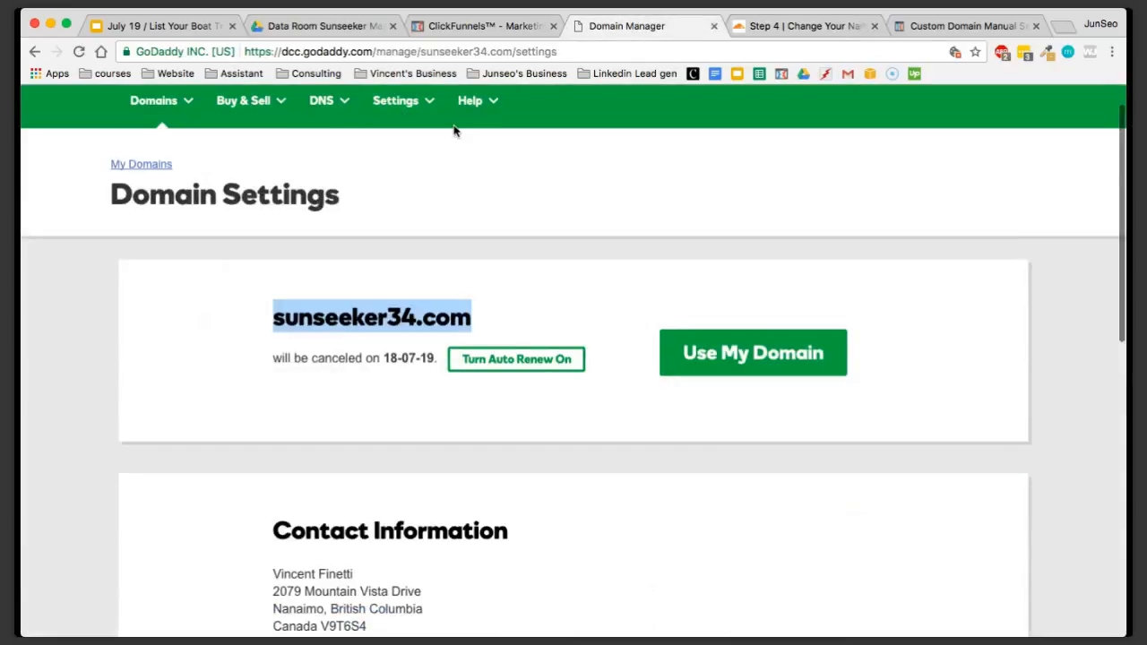
pyautogui.click(817, 27)
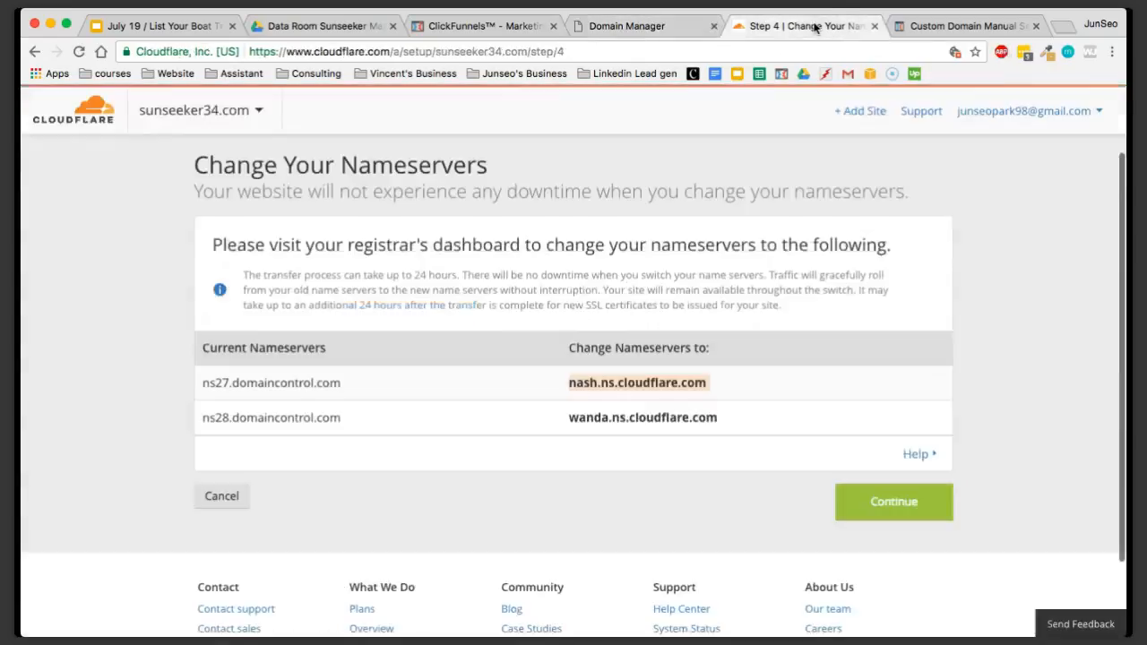
pyautogui.click(746, 414)
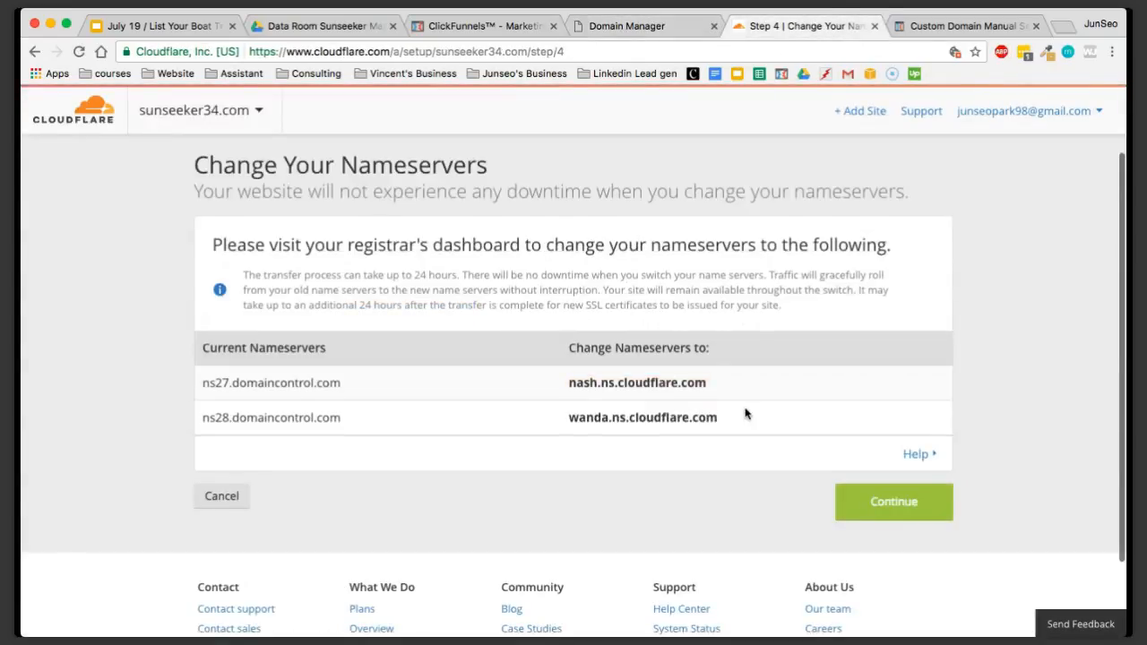
# Switch to GoDaddy and open DNS management for sunseeker34.com from the domain's additional settings
pyautogui.click(645, 34)
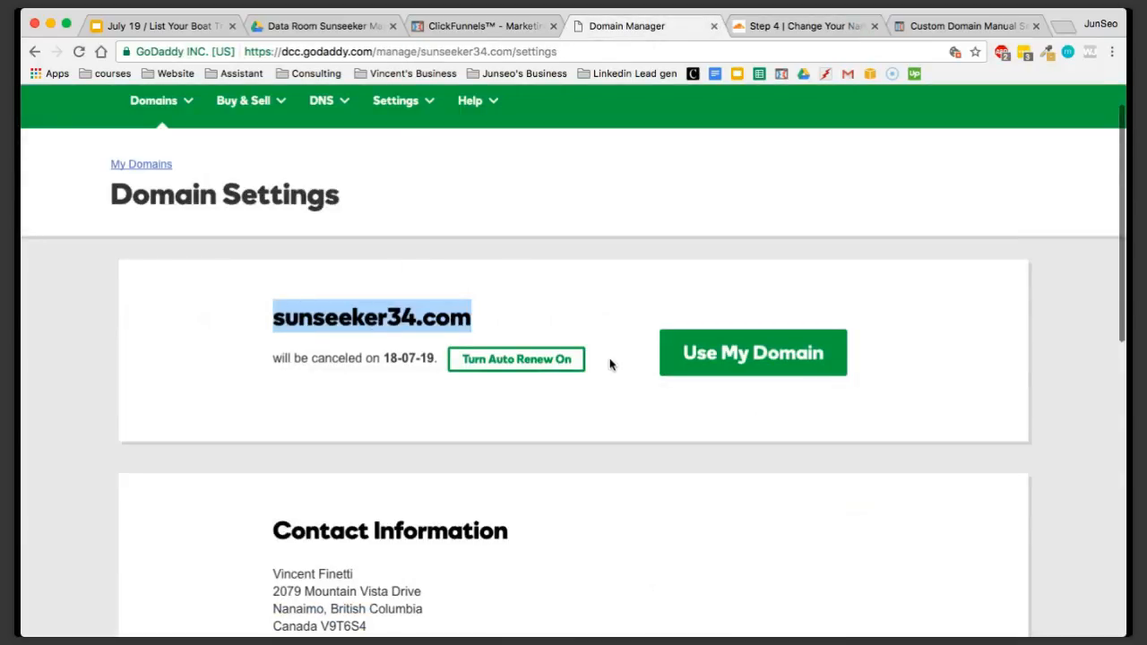
pyautogui.scroll(-5, 617, 410)
pyautogui.scroll(-4, 616, 412)
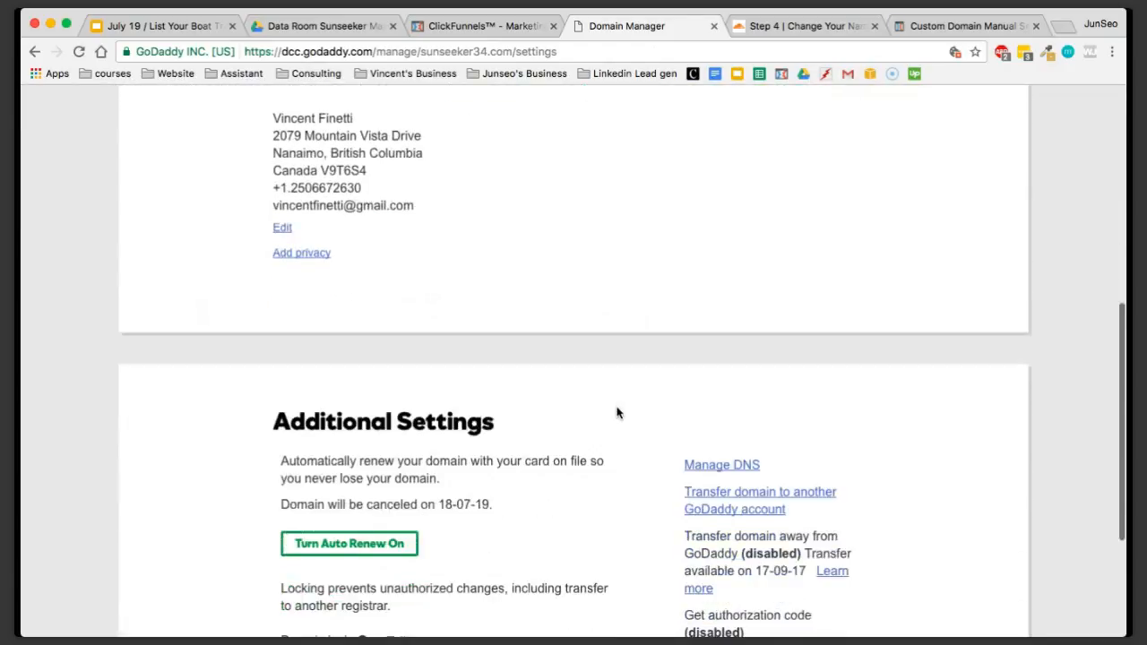
pyautogui.scroll(-1, 628, 391)
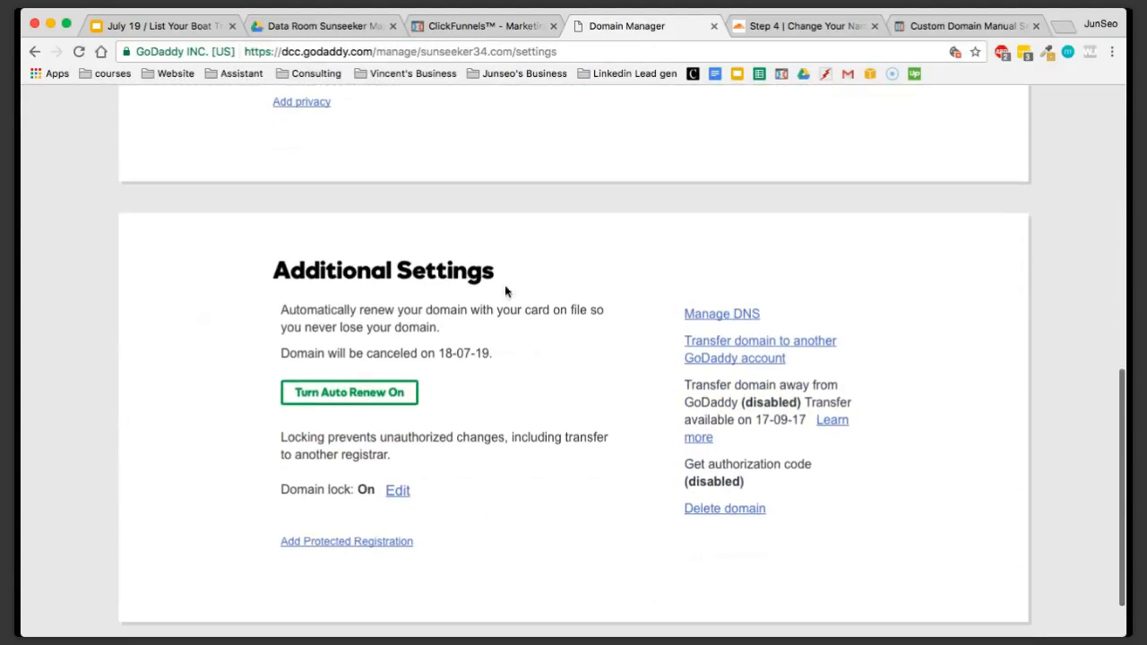
pyautogui.moveTo(274, 271); pyautogui.dragTo(546, 283)
pyautogui.click(546, 283)
pyautogui.click(718, 315)
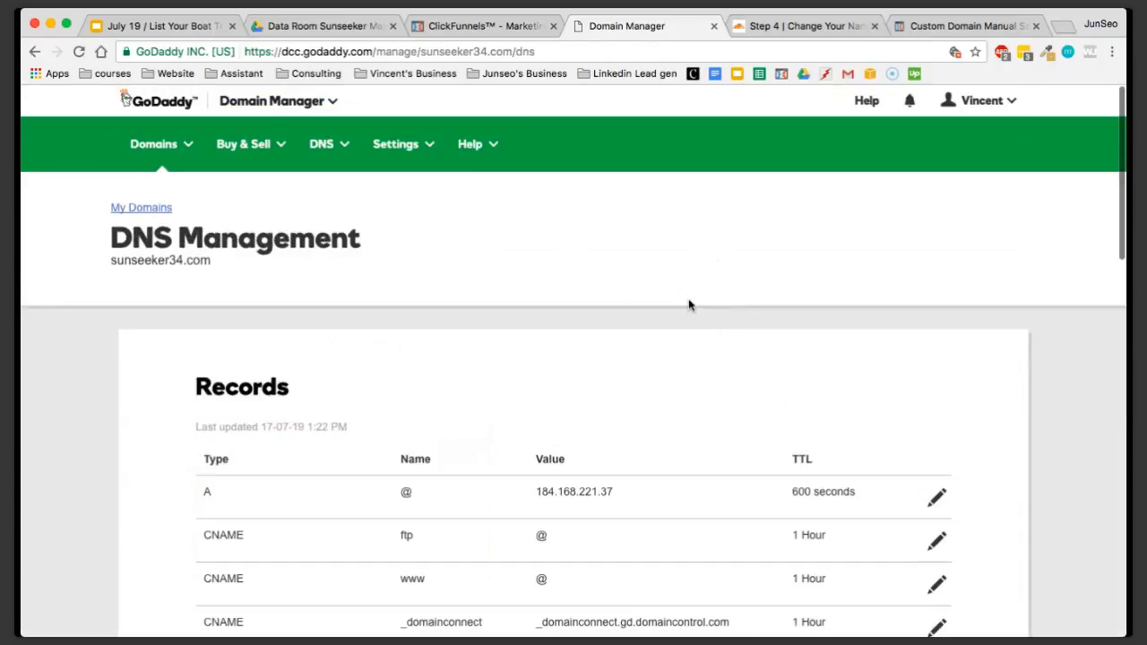
# Start changing the domain's nameservers in GoDaddy and set the nameserver type to Custom
pyautogui.scroll(-5, 564, 332)
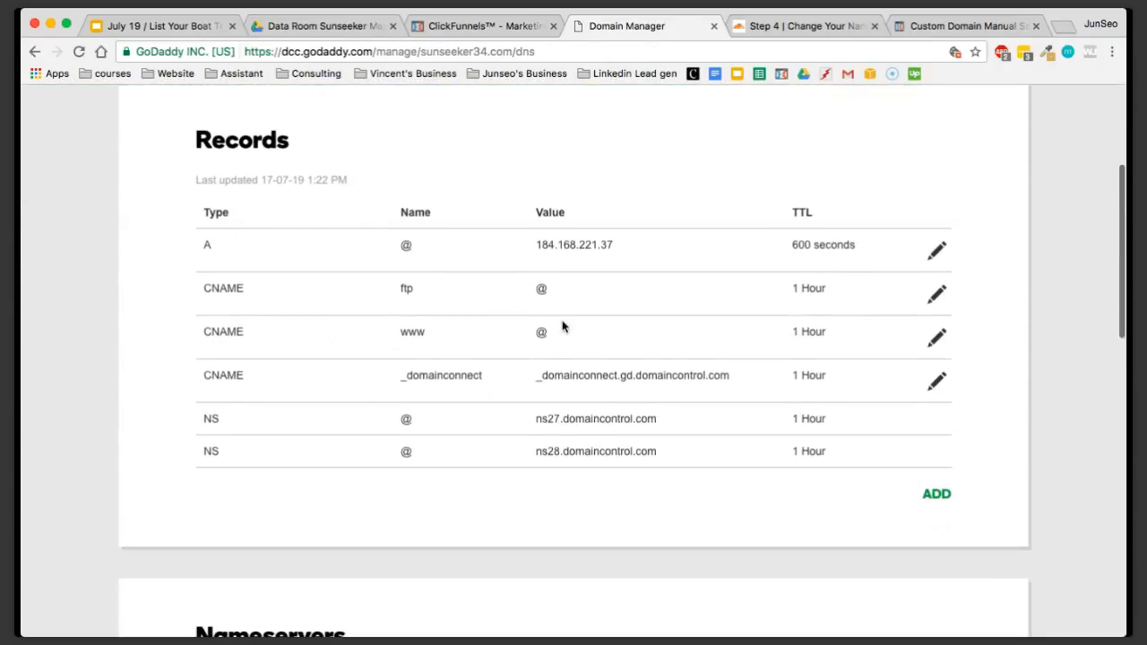
pyautogui.scroll(-7, 564, 321)
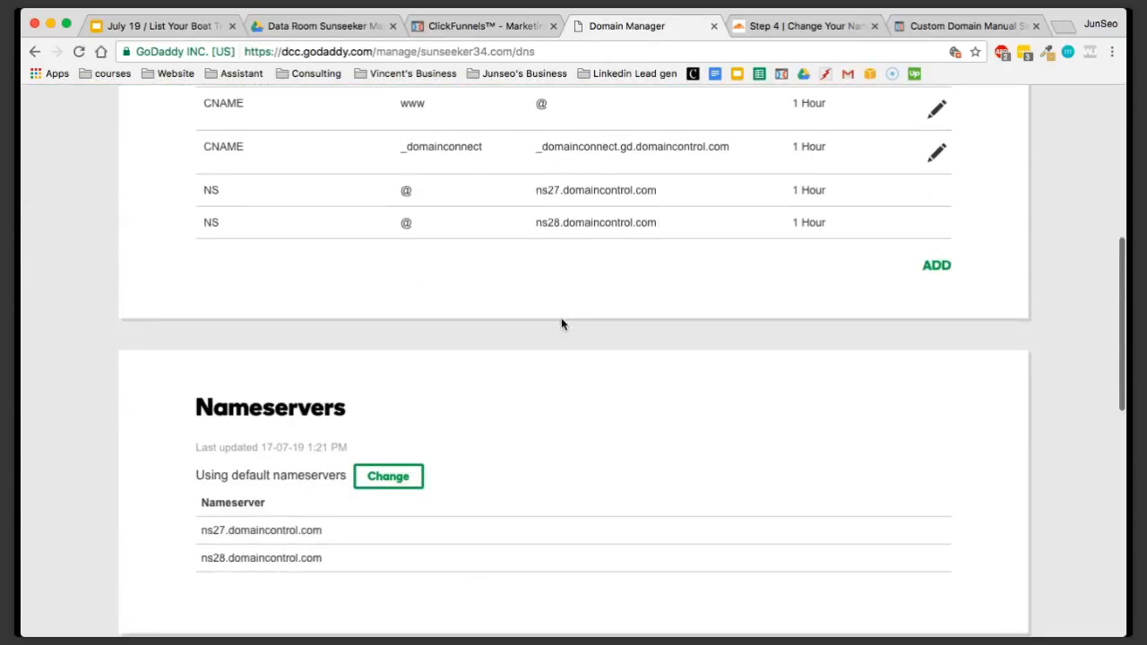
pyautogui.moveTo(351, 312); pyautogui.dragTo(186, 308)
pyautogui.click(388, 333)
pyautogui.scroll(-1, 481, 340)
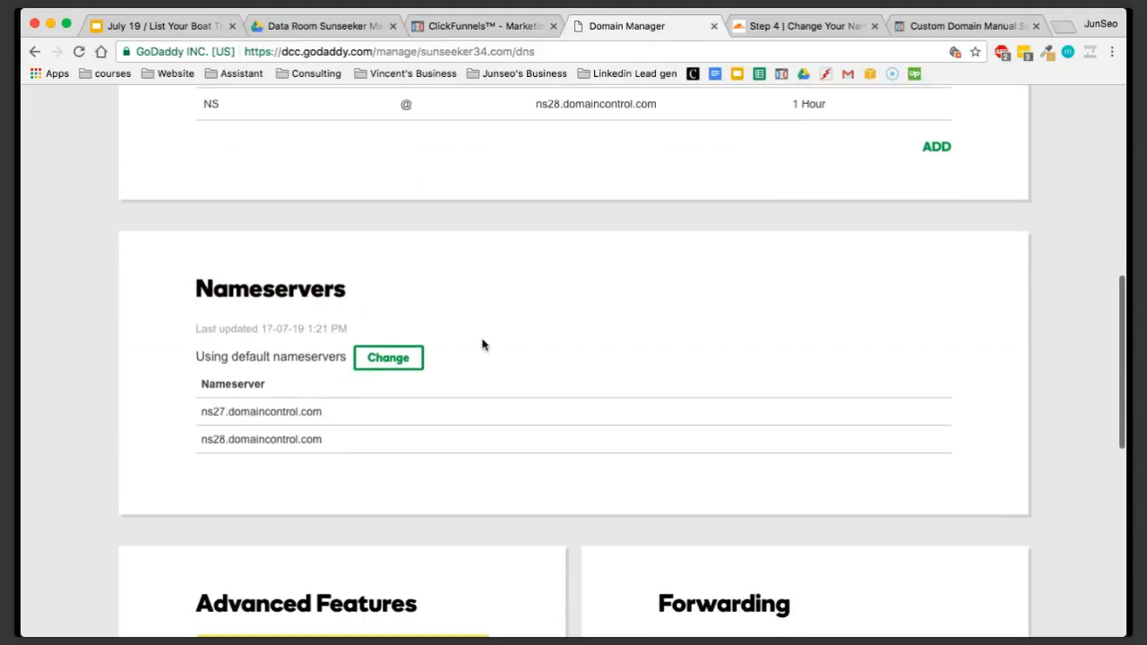
pyautogui.click(389, 360)
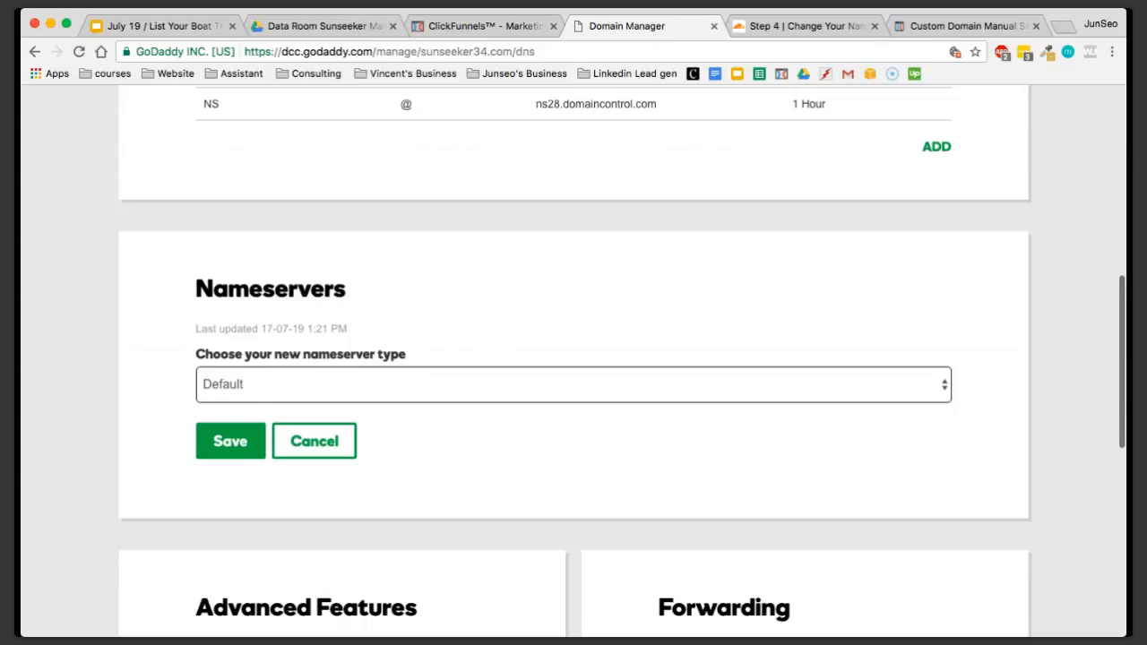
pyautogui.click(256, 411)
pyautogui.scroll(-1, 325, 440)
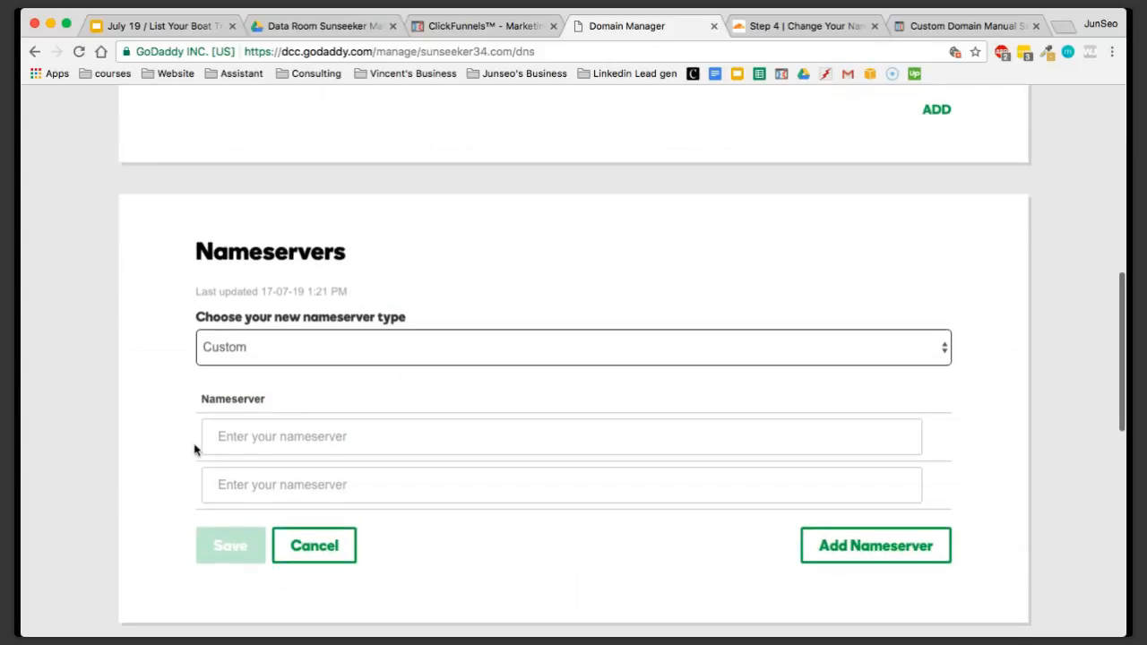
pyautogui.scroll(-1, 195, 450)
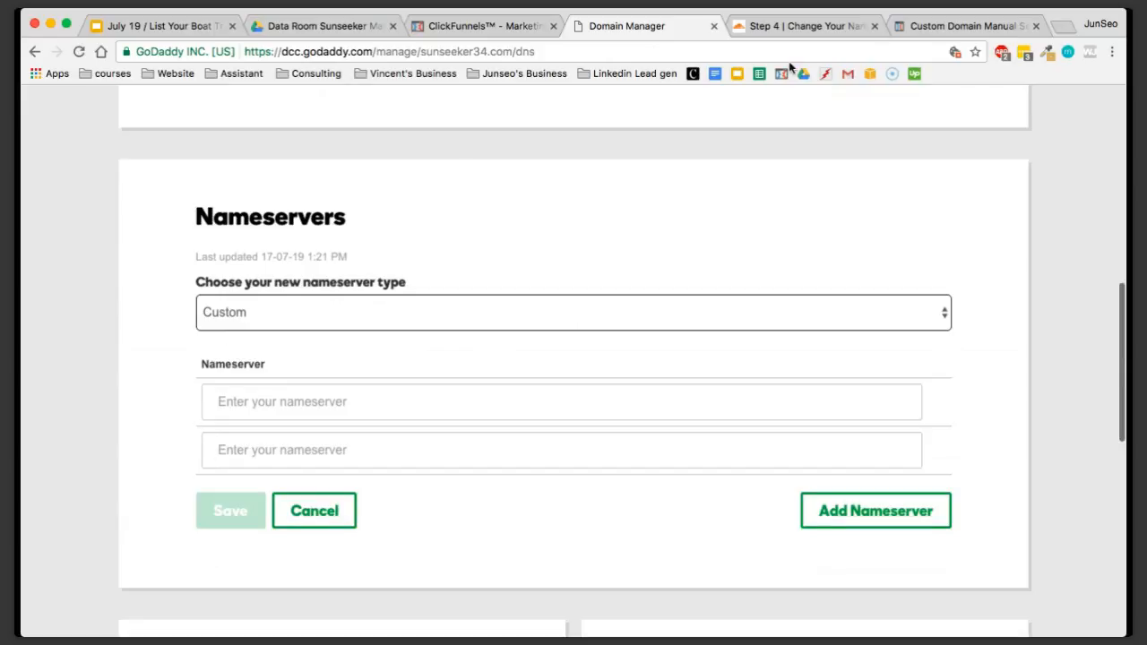
# Copy nash.ns.cloudflare.com from Cloudflare into the first custom nameserver in GoDaddy
pyautogui.click(826, 29)
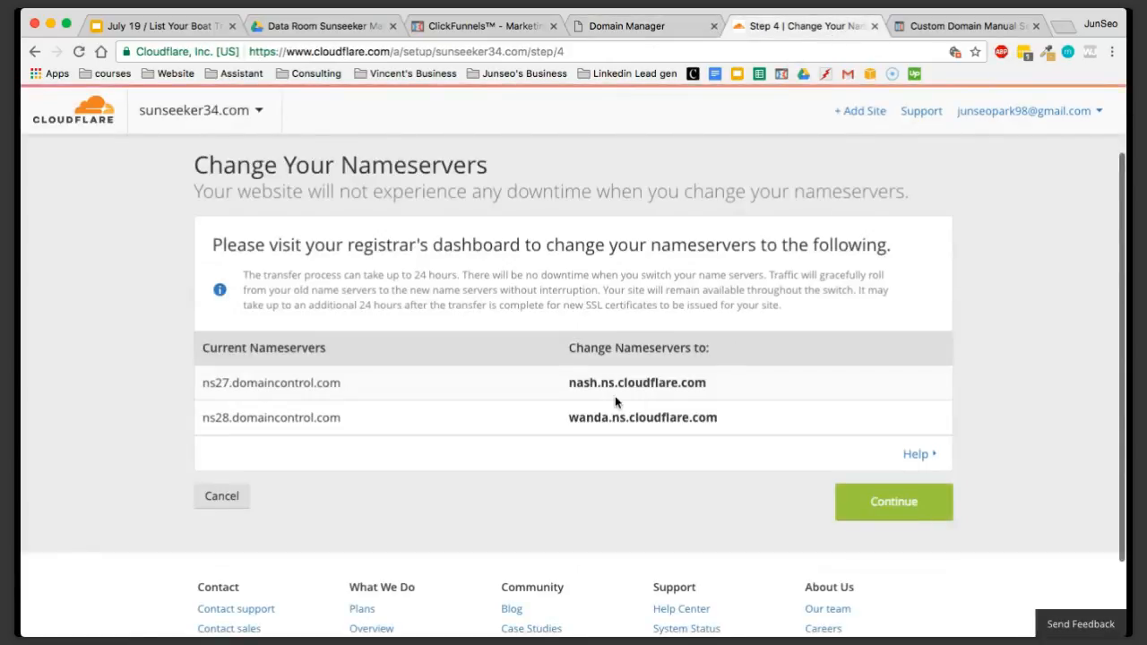
pyautogui.moveTo(565, 385); pyautogui.dragTo(718, 395)
pyautogui.press('super+c')
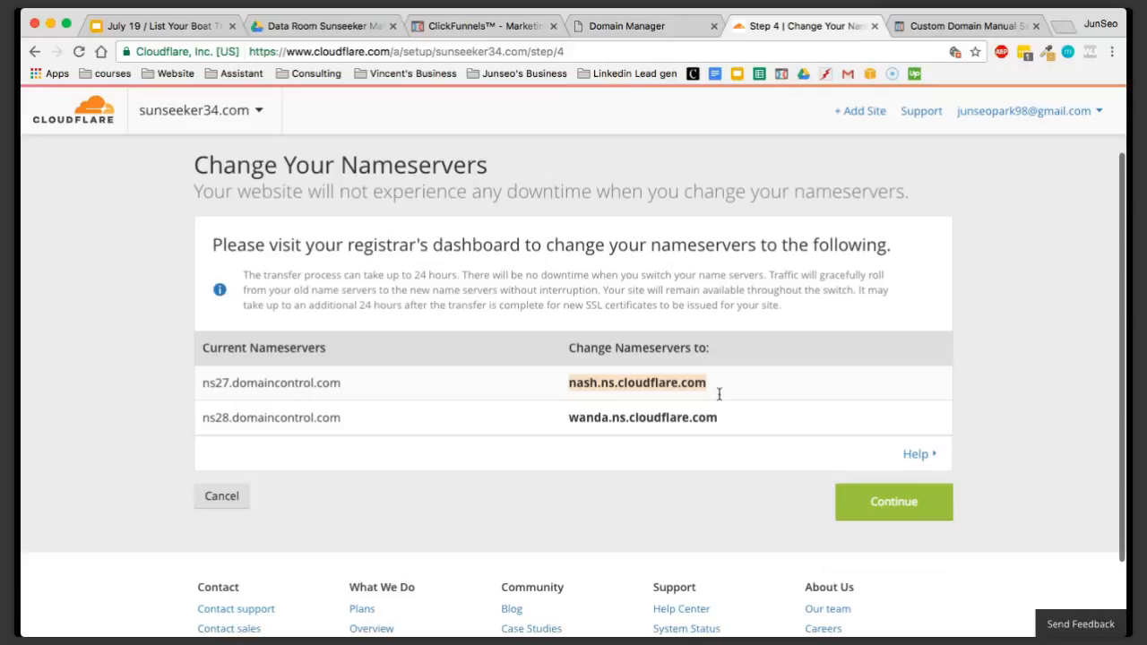
pyautogui.click(632, 26)
pyautogui.click(324, 398)
pyautogui.press('super+v')
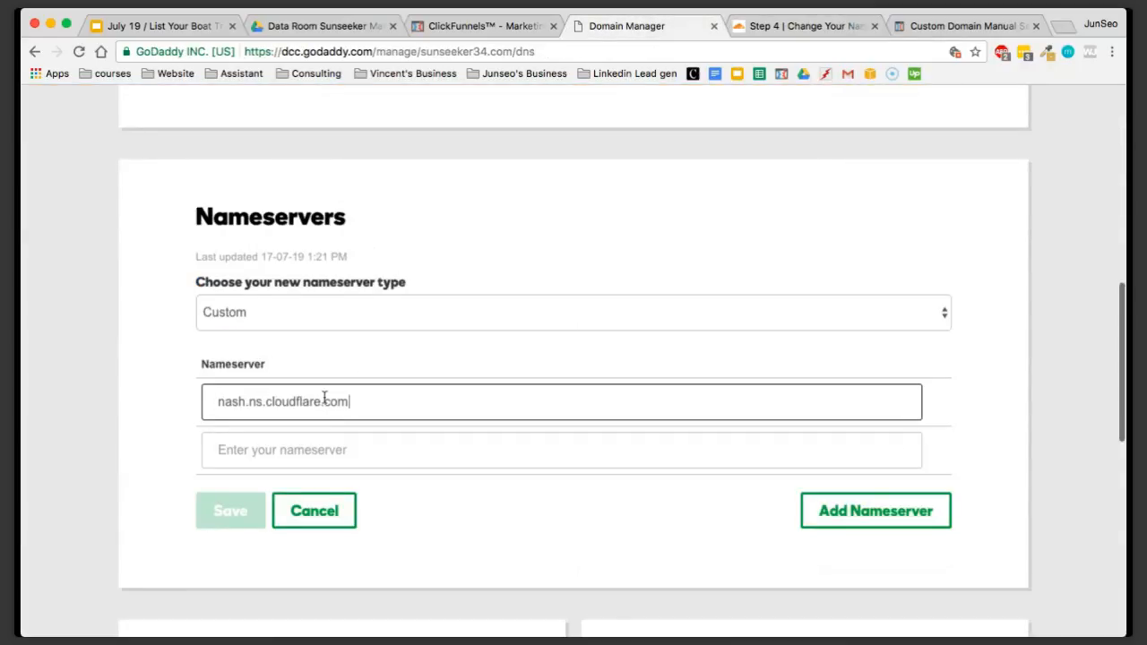
# Copy wanda.ns.cloudflare.com from Cloudflare into GoDaddy's second nameserver without leading blank space, and save the nameservers
pyautogui.click(801, 23)
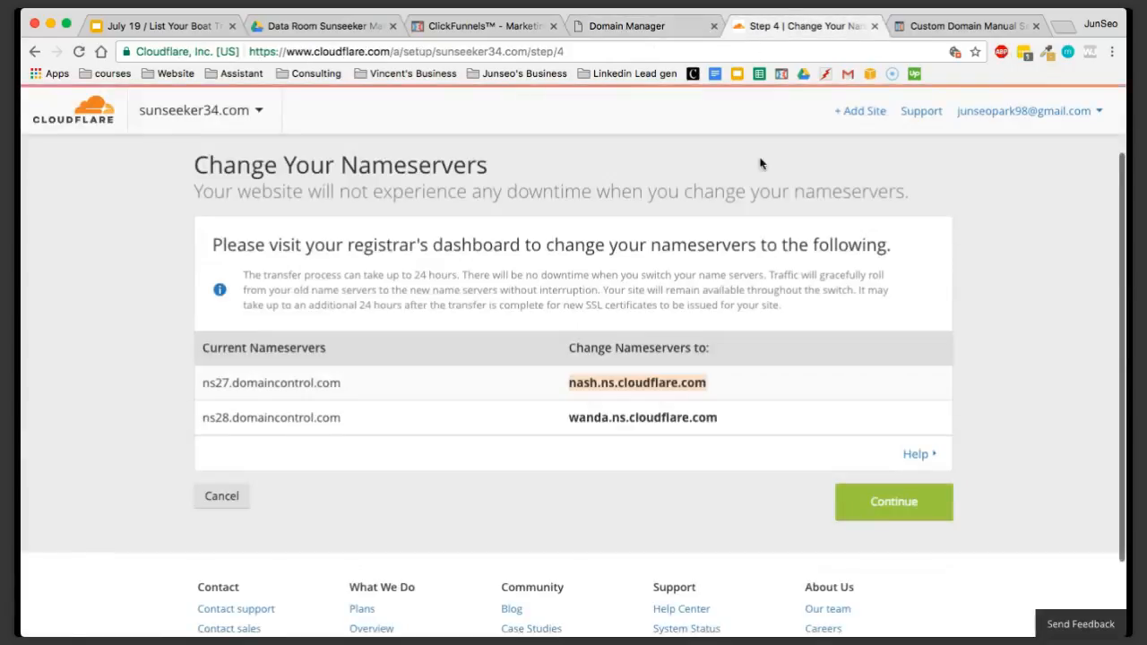
pyautogui.moveTo(726, 423); pyautogui.dragTo(553, 422)
pyautogui.press('super+c')
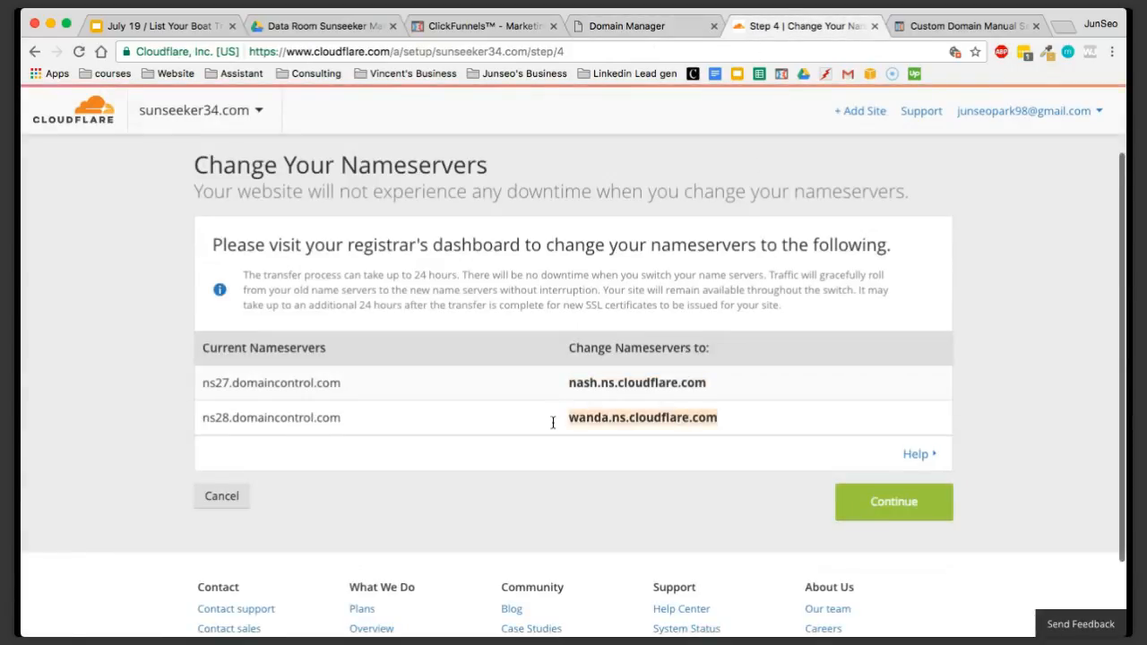
pyautogui.click(636, 26)
pyautogui.click(385, 454)
pyautogui.press('super+v')
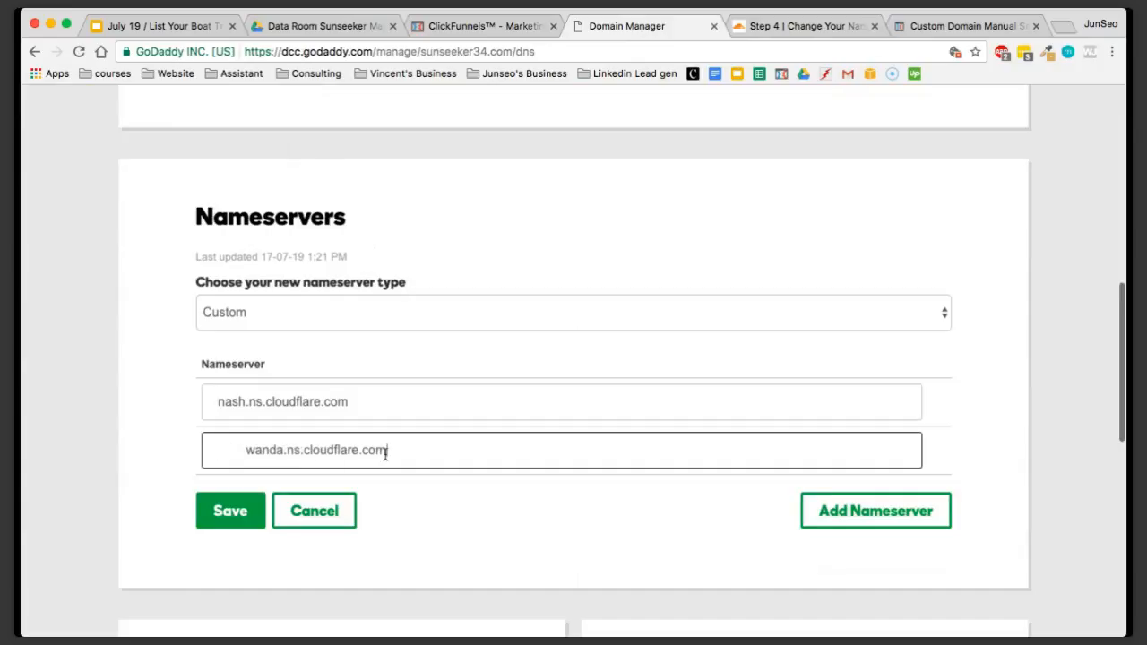
pyautogui.click(247, 452)
pyautogui.press('BackSpace')
pyautogui.click(210, 389)
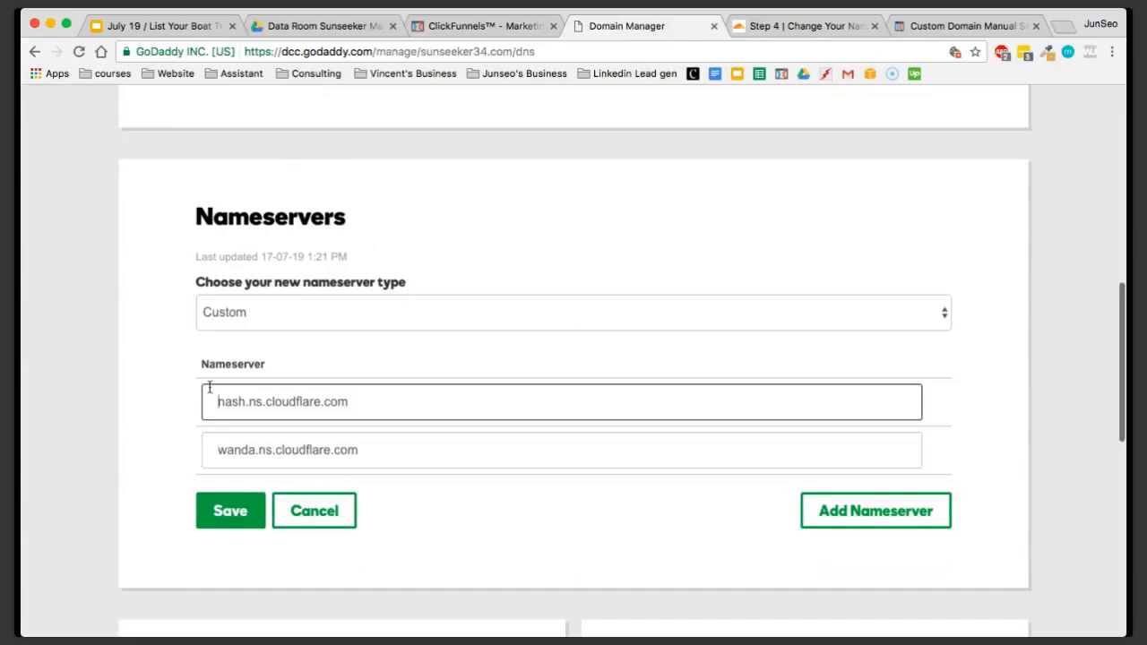
pyautogui.click(242, 513)
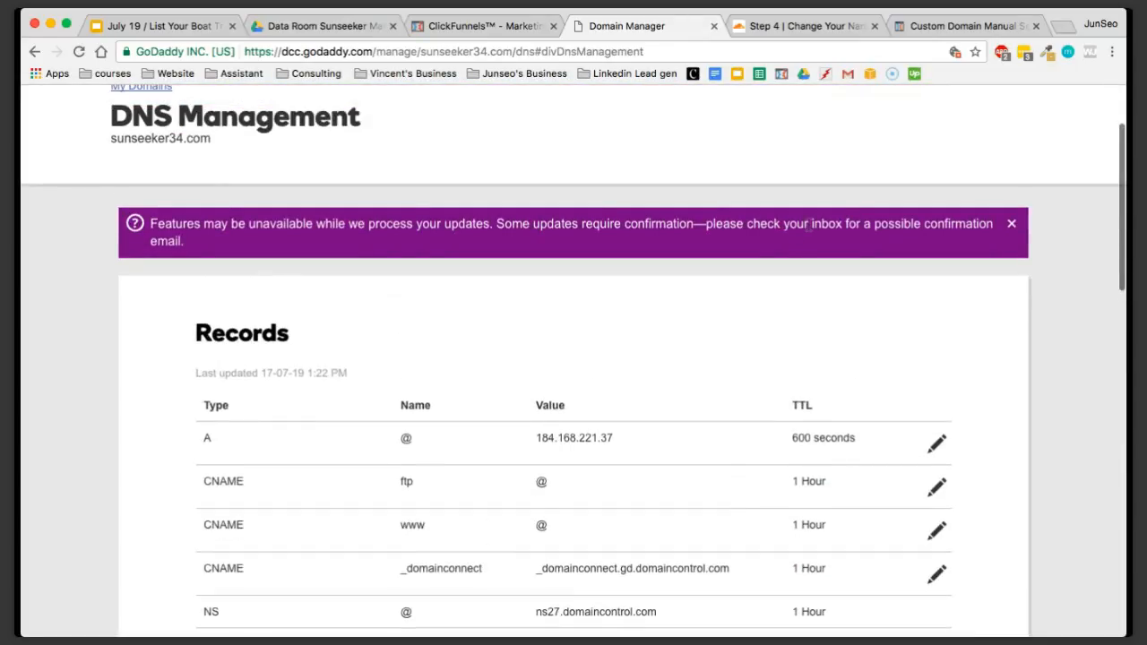
pyautogui.scroll(-6, 808, 225)
pyautogui.scroll(4, 797, 192)
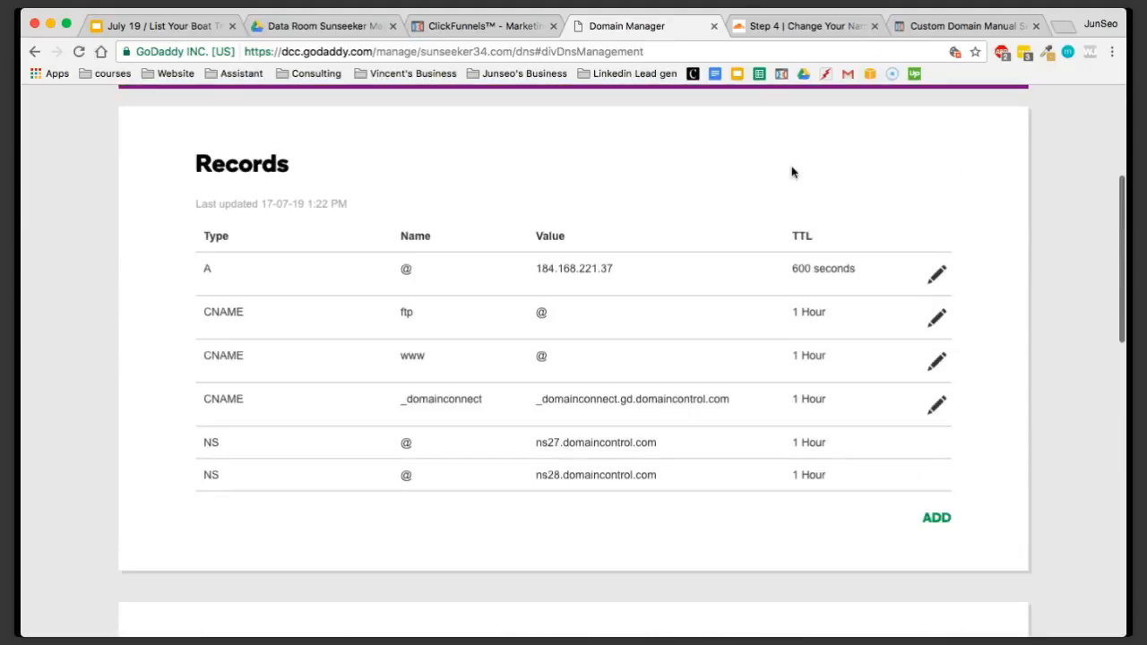
# Return to Cloudflare, complete the nameserver setup step and look over the domain's overview
pyautogui.click(775, 33)
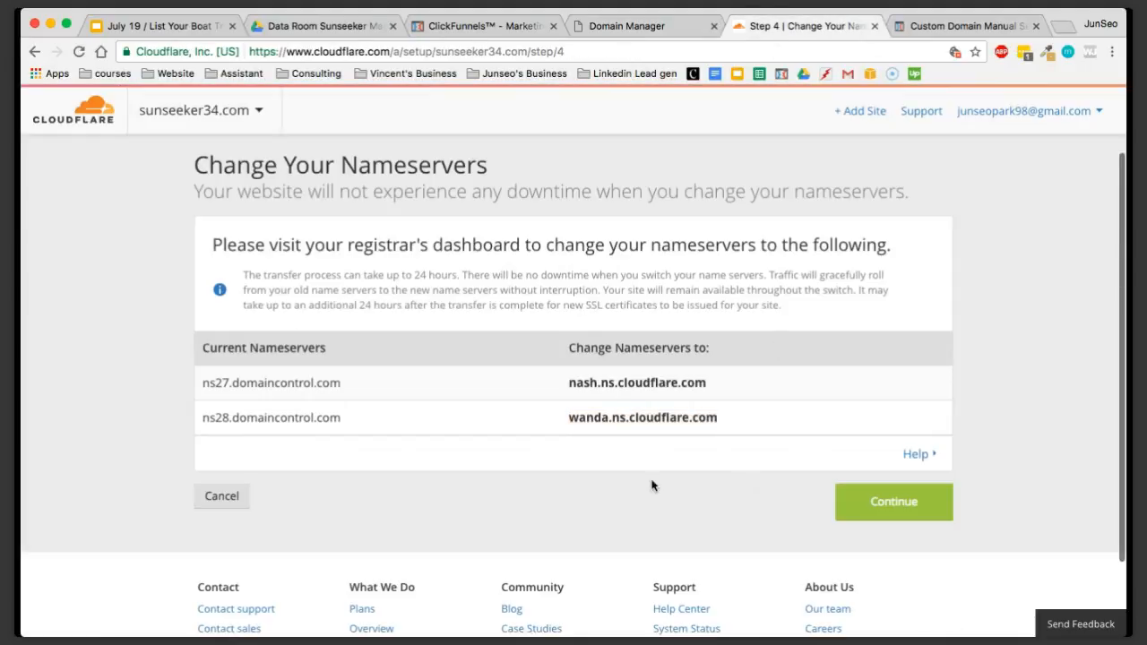
pyautogui.click(860, 512)
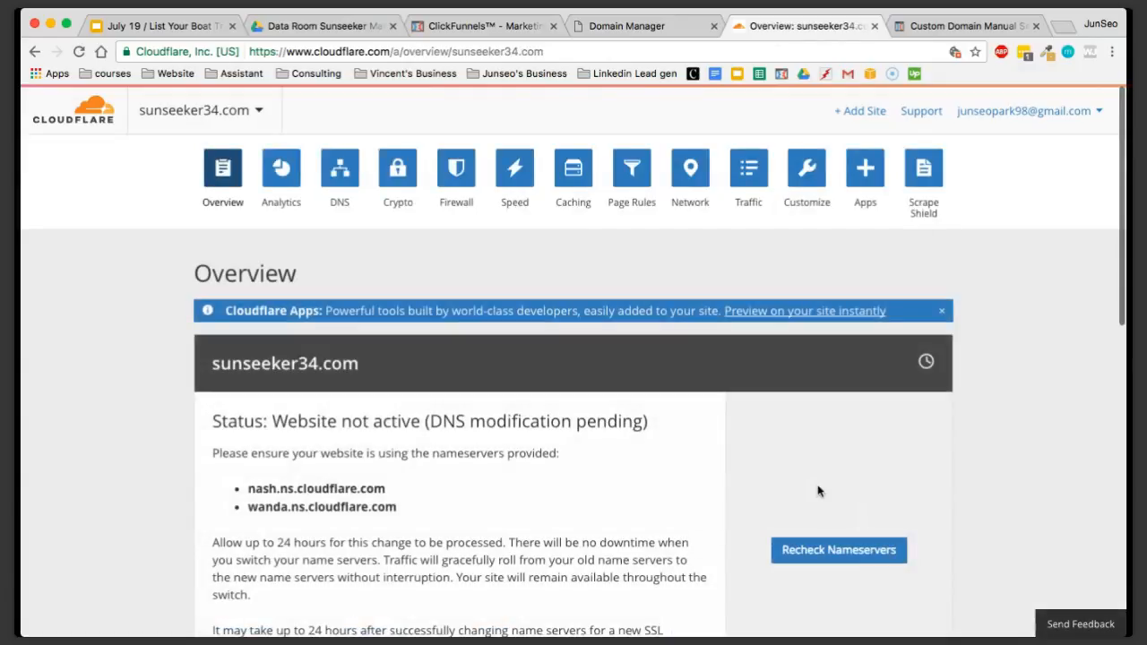
pyautogui.scroll(-6, 609, 461)
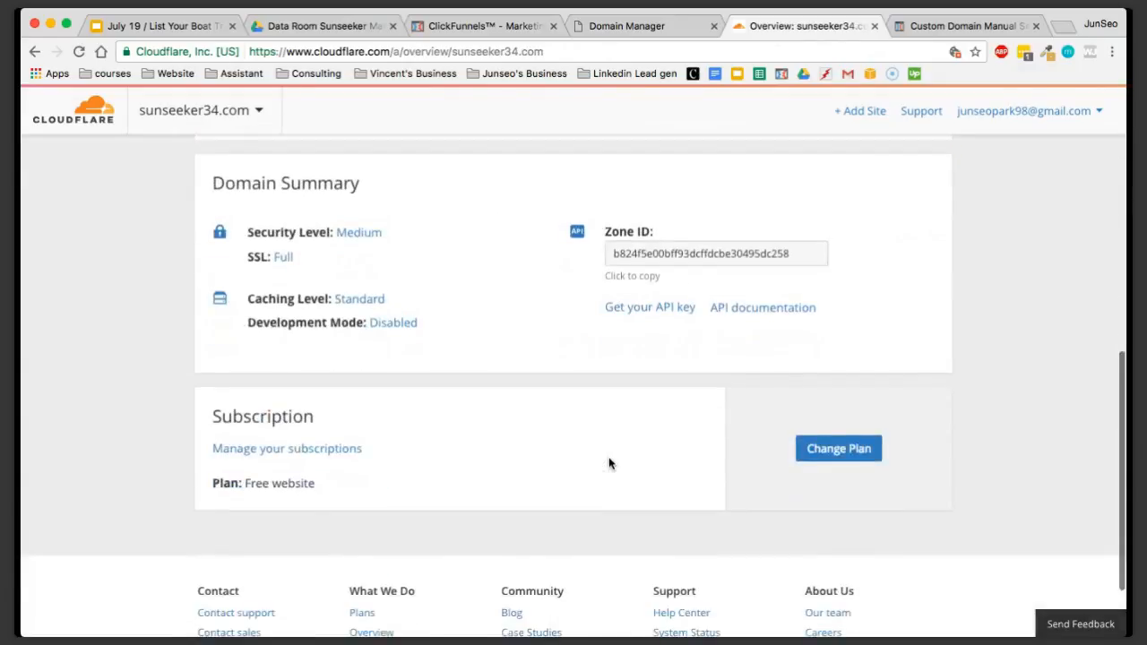
# Open the Crypto settings for sunseeker34.com and select Full as the SSL mode
pyautogui.scroll(7, 609, 463)
pyautogui.scroll(2, 610, 464)
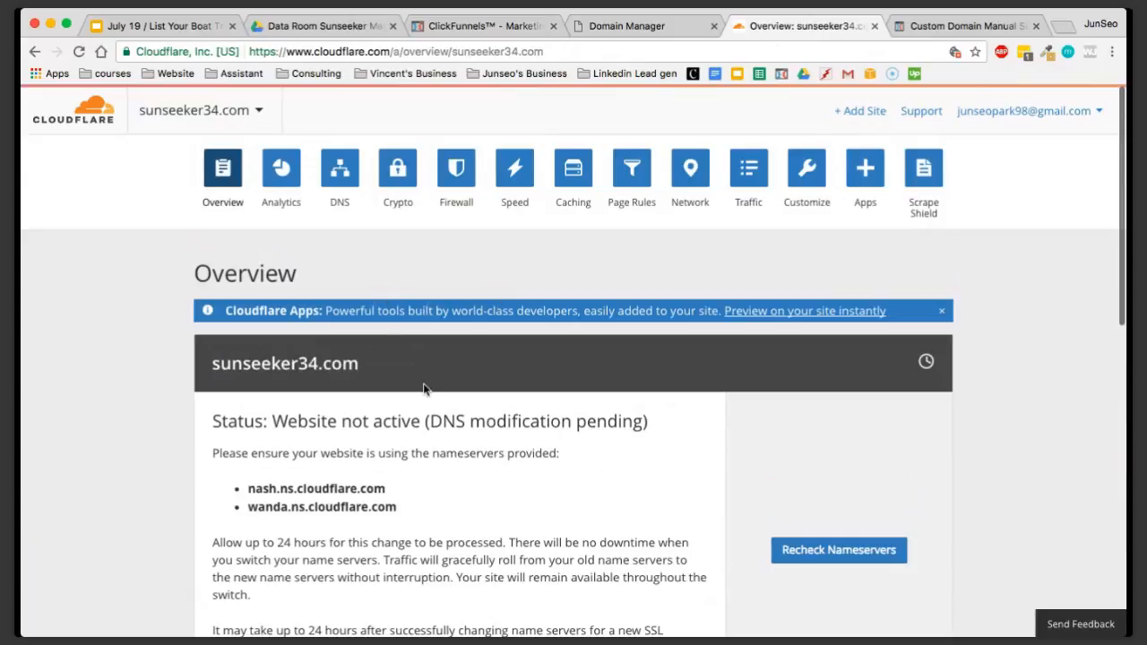
pyautogui.moveTo(205, 363); pyautogui.dragTo(372, 366)
pyautogui.click(380, 368)
pyautogui.click(402, 162)
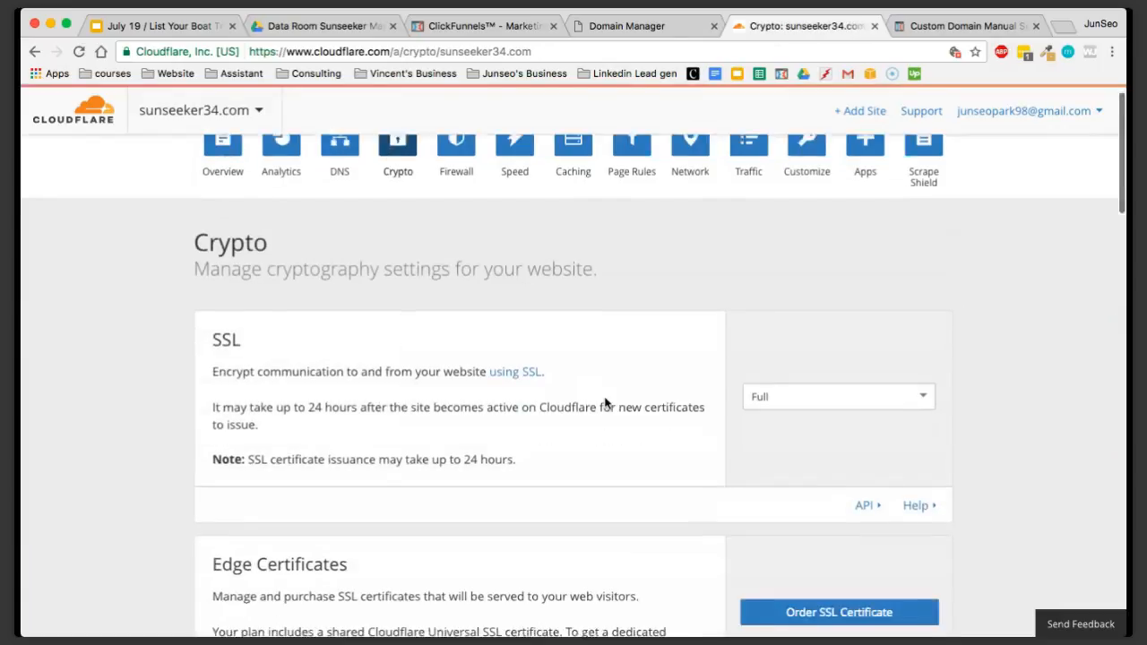
pyautogui.scroll(-3, 607, 403)
pyautogui.click(766, 286)
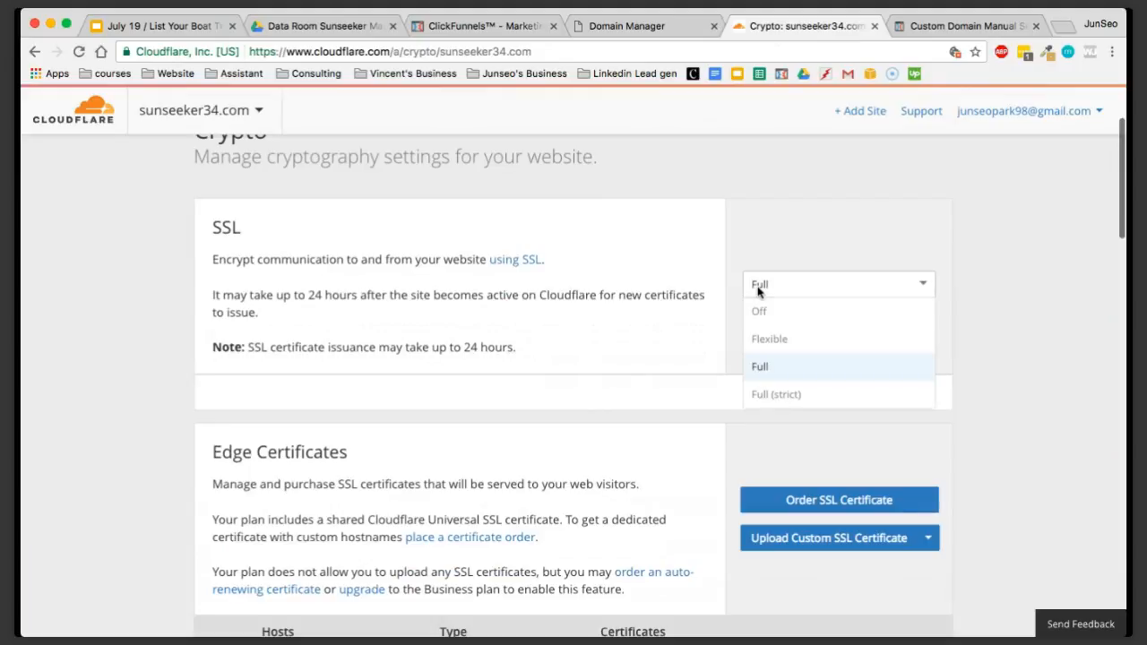
pyautogui.click(767, 365)
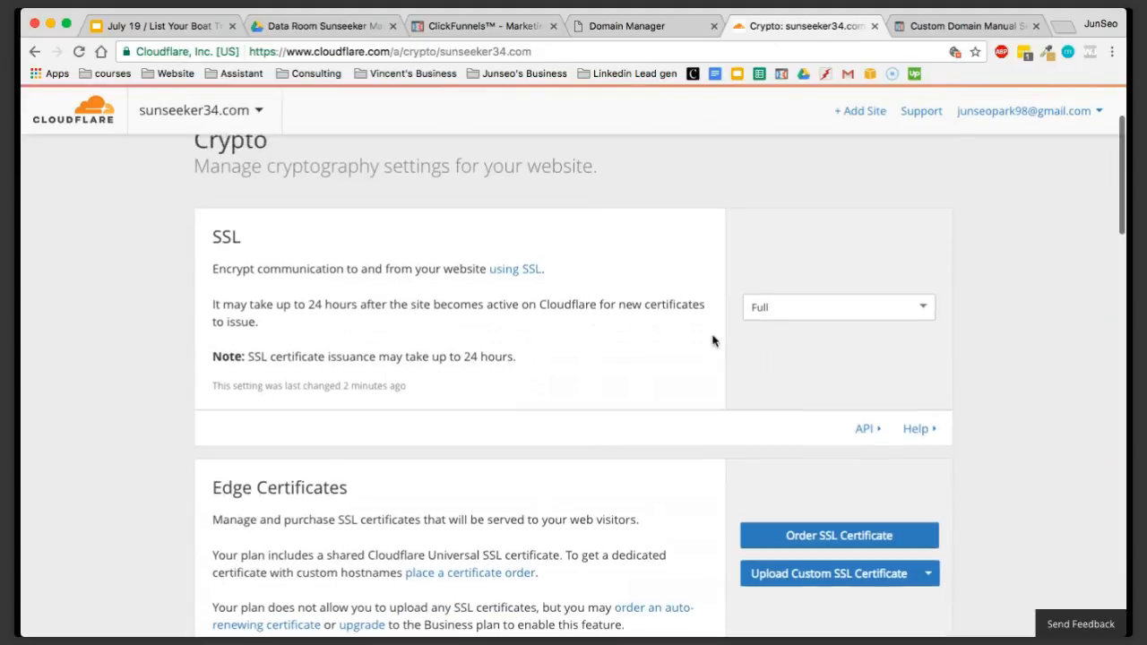
pyautogui.scroll(3, 711, 335)
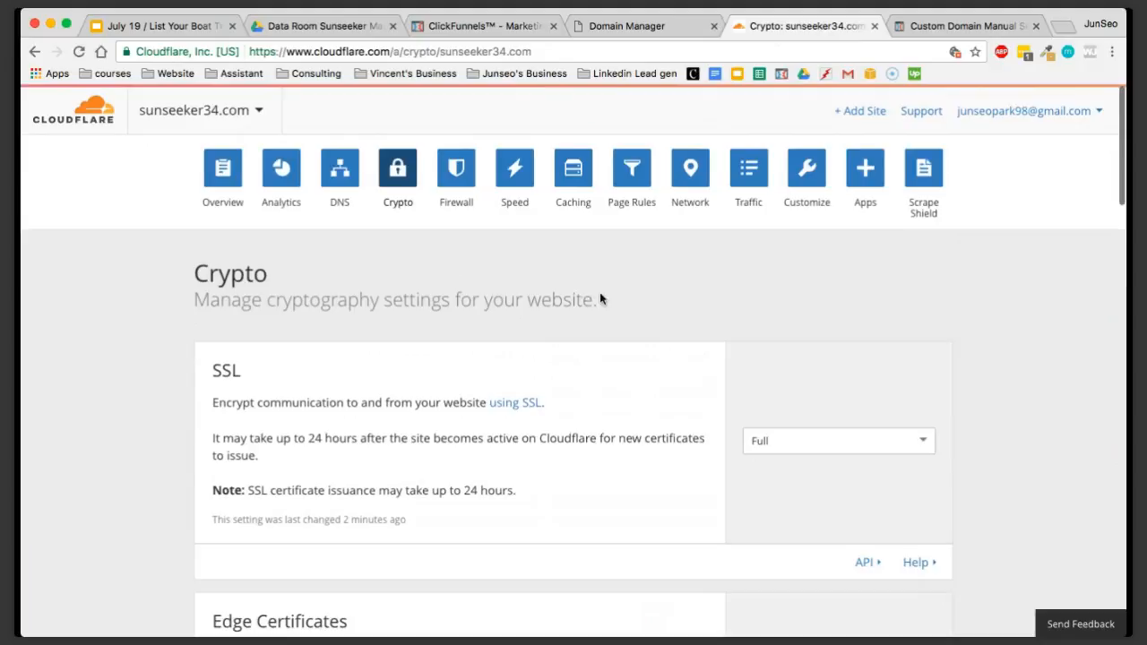
# Open the Page Rules settings for sunseeker34.com and start creating a new page rule
pyautogui.click(634, 181)
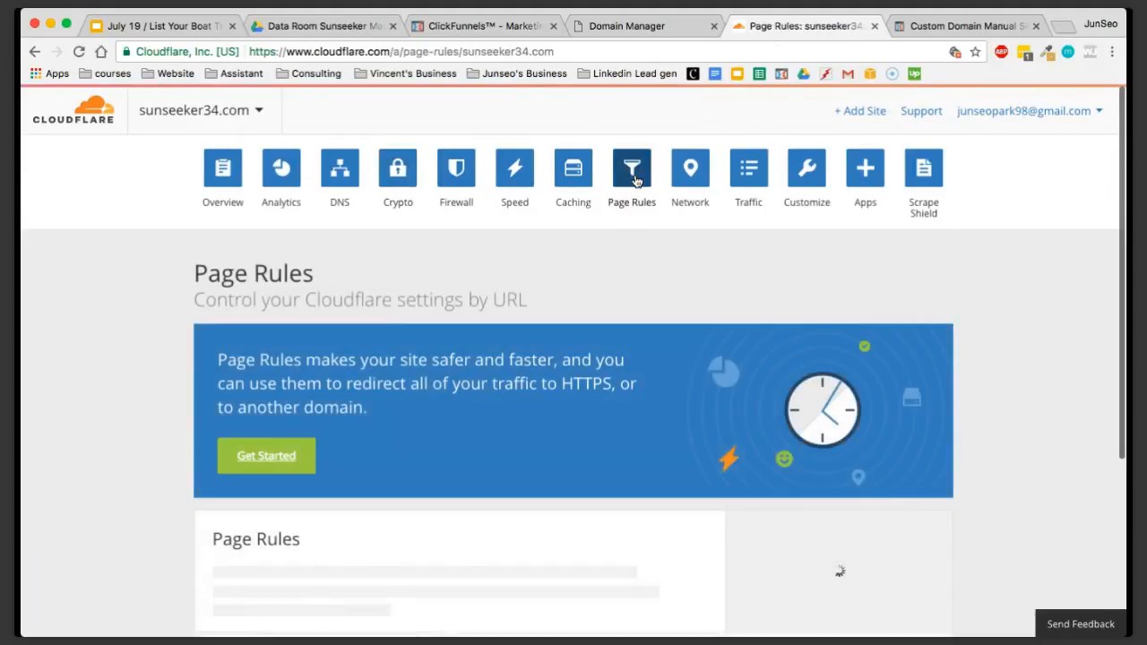
pyautogui.scroll(-2, 597, 387)
pyautogui.scroll(-5, 597, 387)
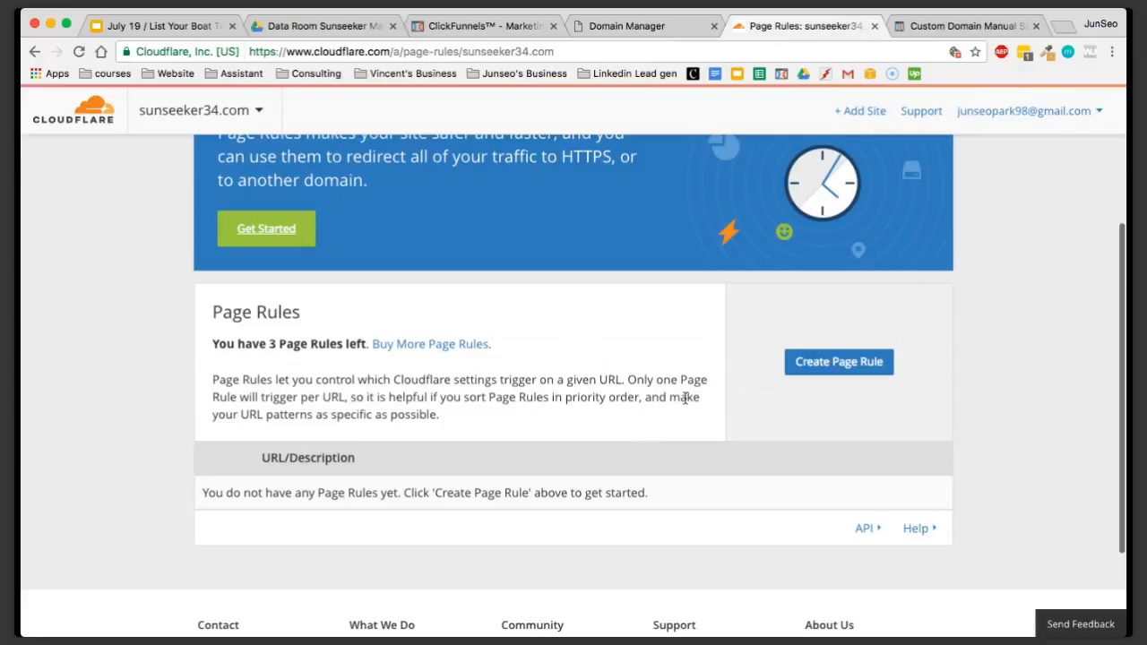
pyautogui.scroll(2, 674, 432)
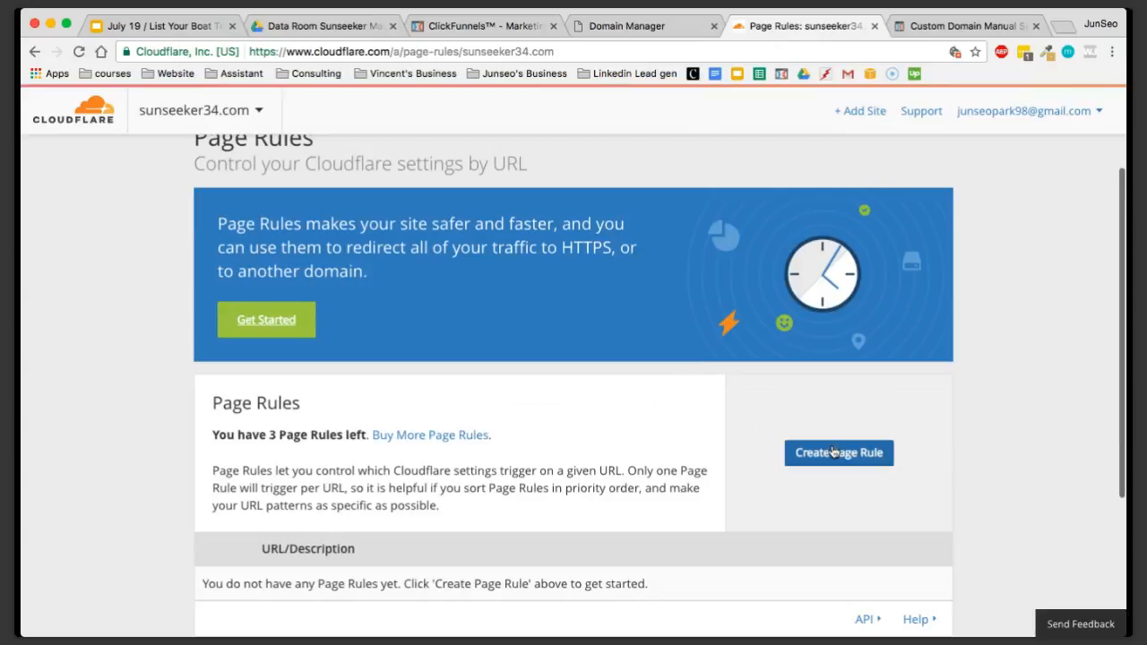
pyautogui.click(832, 452)
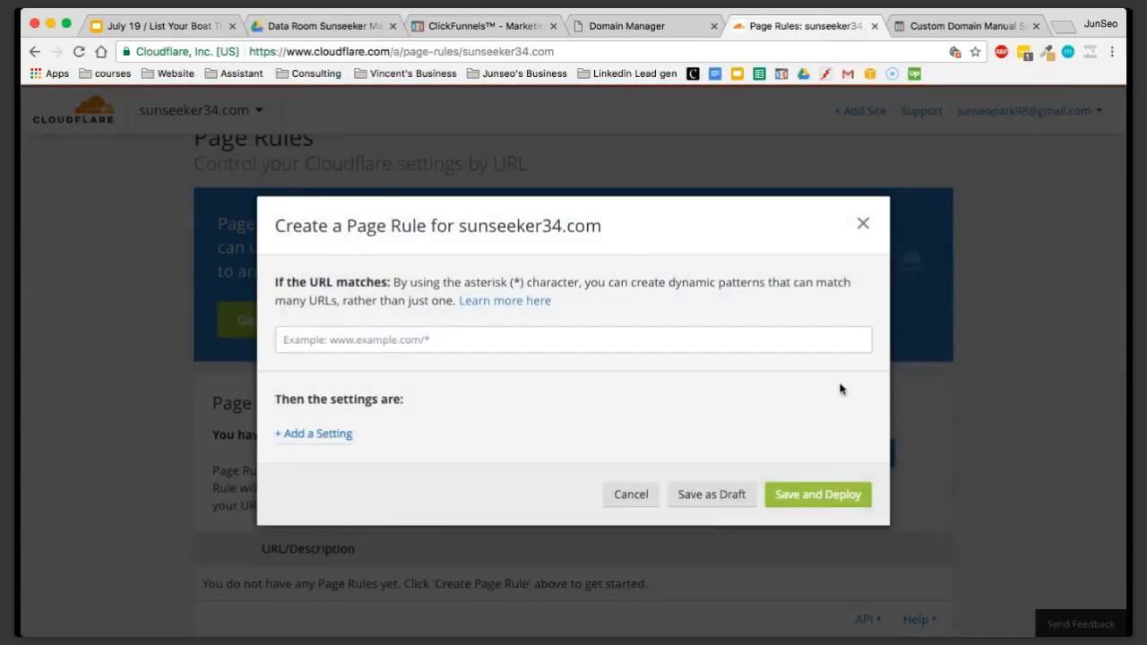
# Switch to the ClickFunnels custom domain guide and find the instructions under "Step 6: Add Page Rules"
pyautogui.click(952, 28)
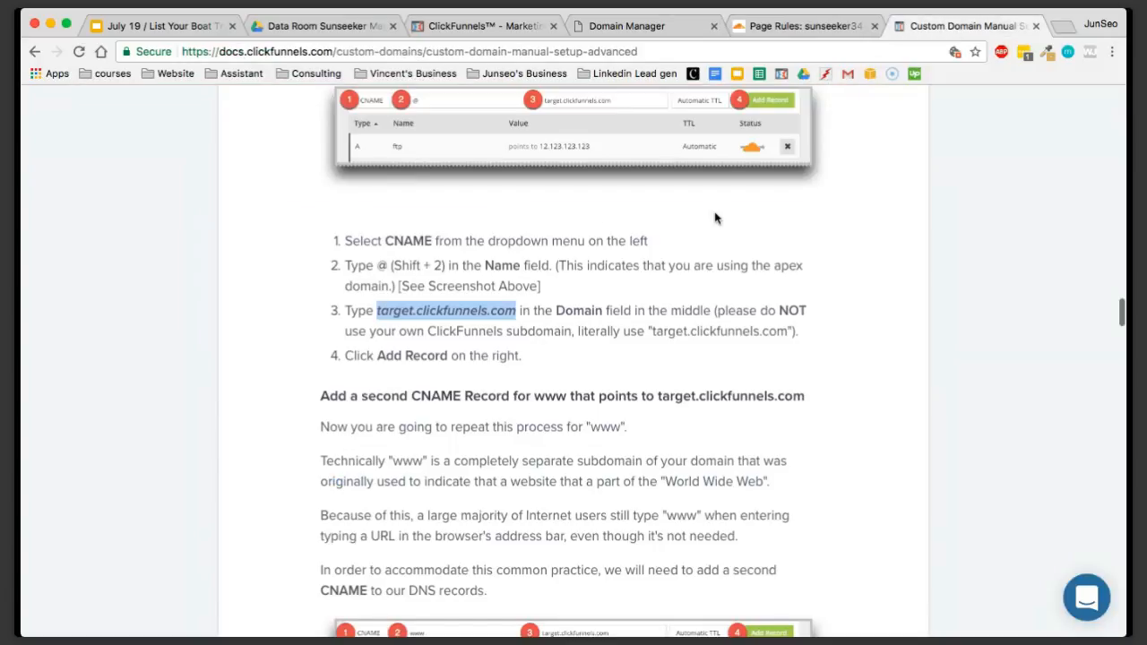
pyautogui.scroll(1, 638, 300)
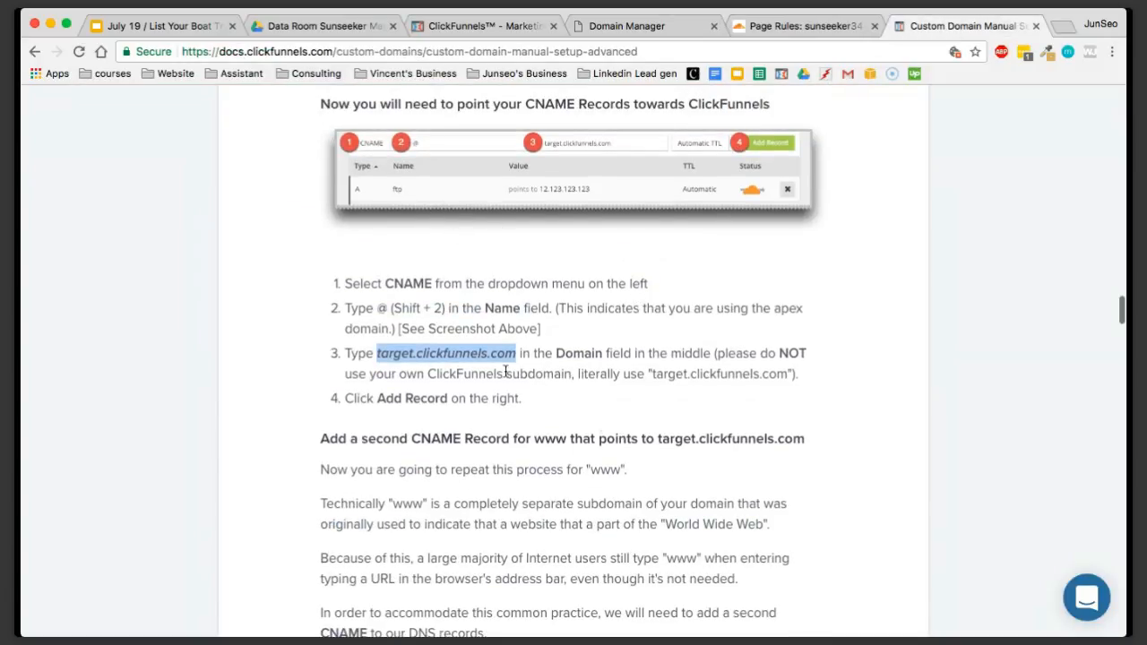
pyautogui.scroll(-15, 601, 426)
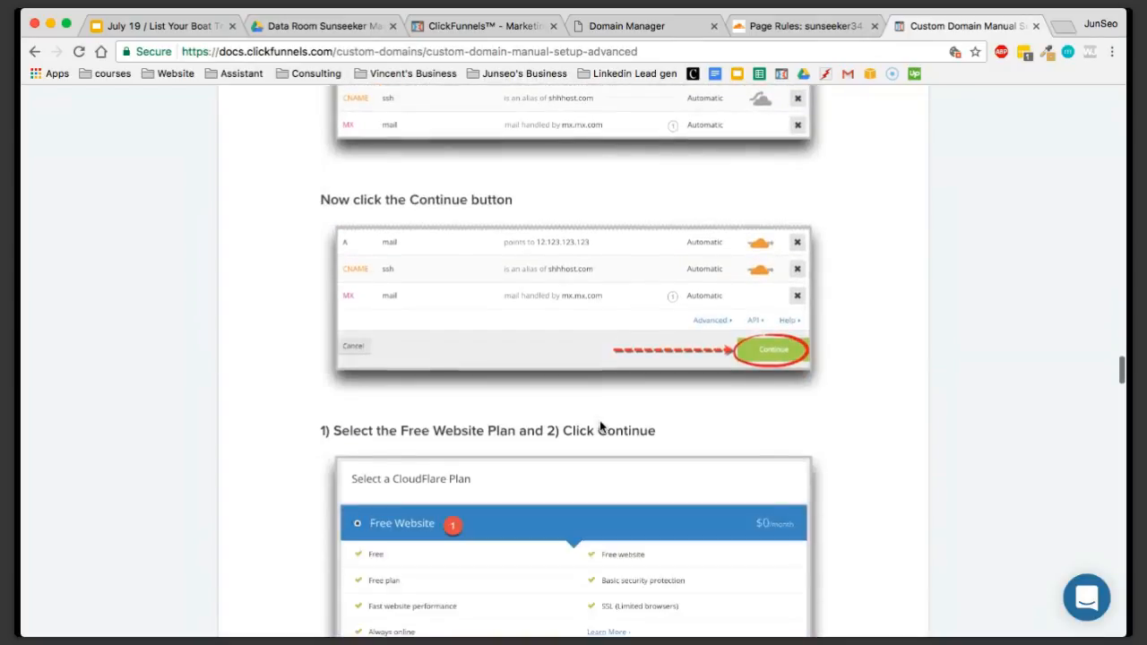
pyautogui.scroll(-15, 601, 426)
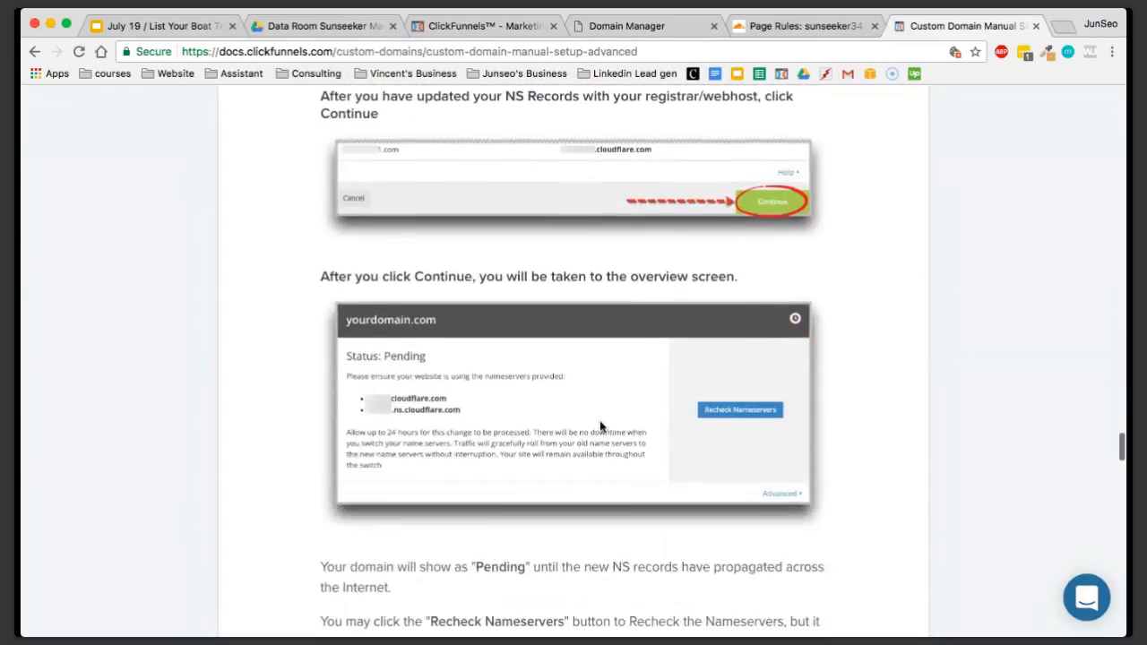
pyautogui.scroll(-10, 601, 426)
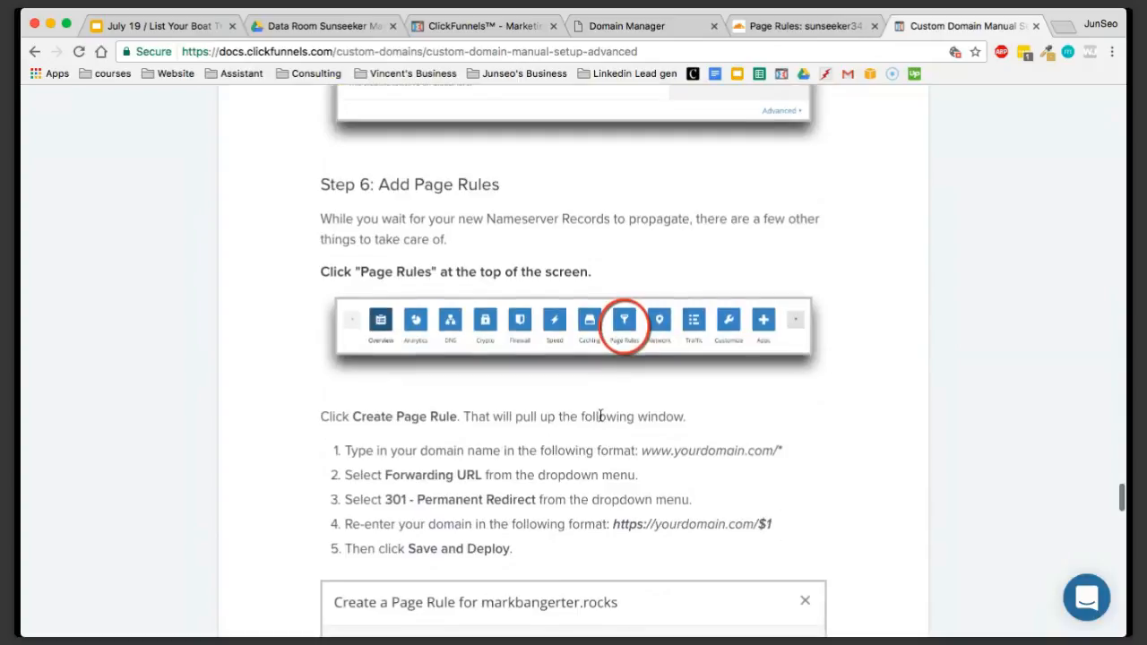
pyautogui.moveTo(321, 185); pyautogui.dragTo(516, 193)
pyautogui.click(515, 197)
pyautogui.scroll(-3, 633, 338)
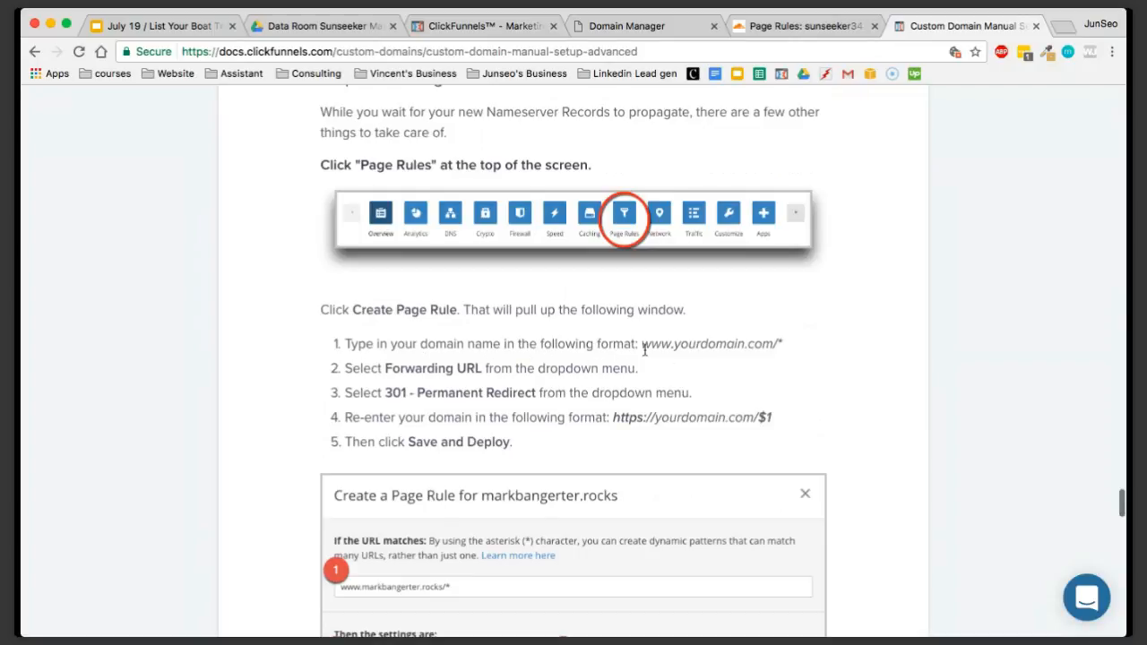
pyautogui.moveTo(643, 346); pyautogui.dragTo(789, 341)
pyautogui.press('super+c')
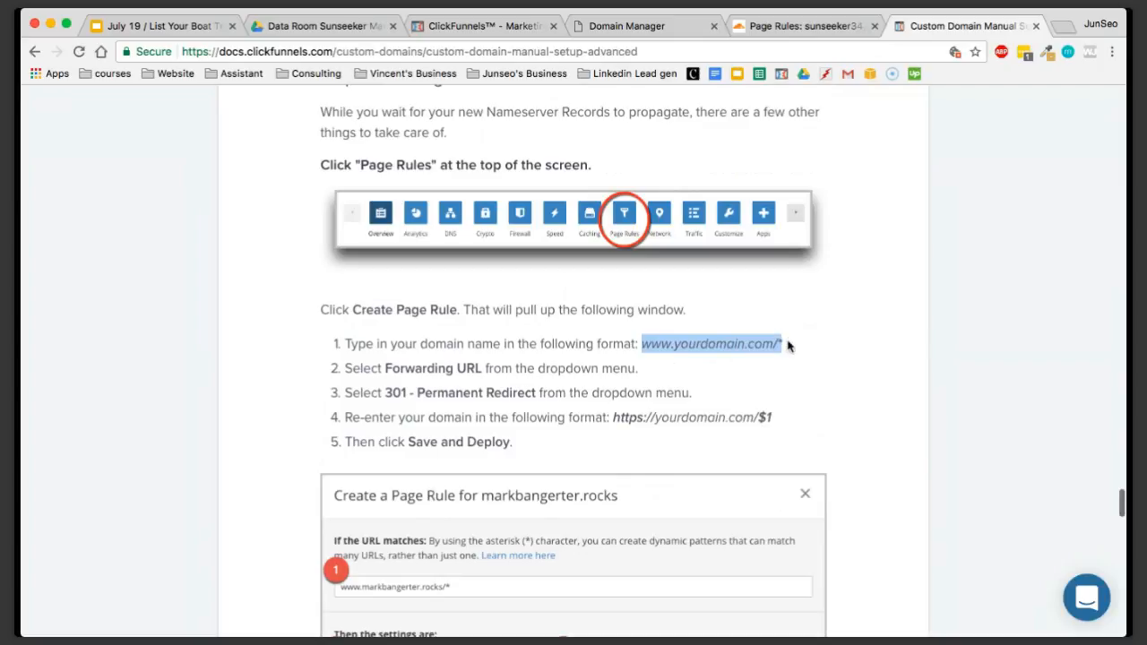
pyautogui.click(822, 28)
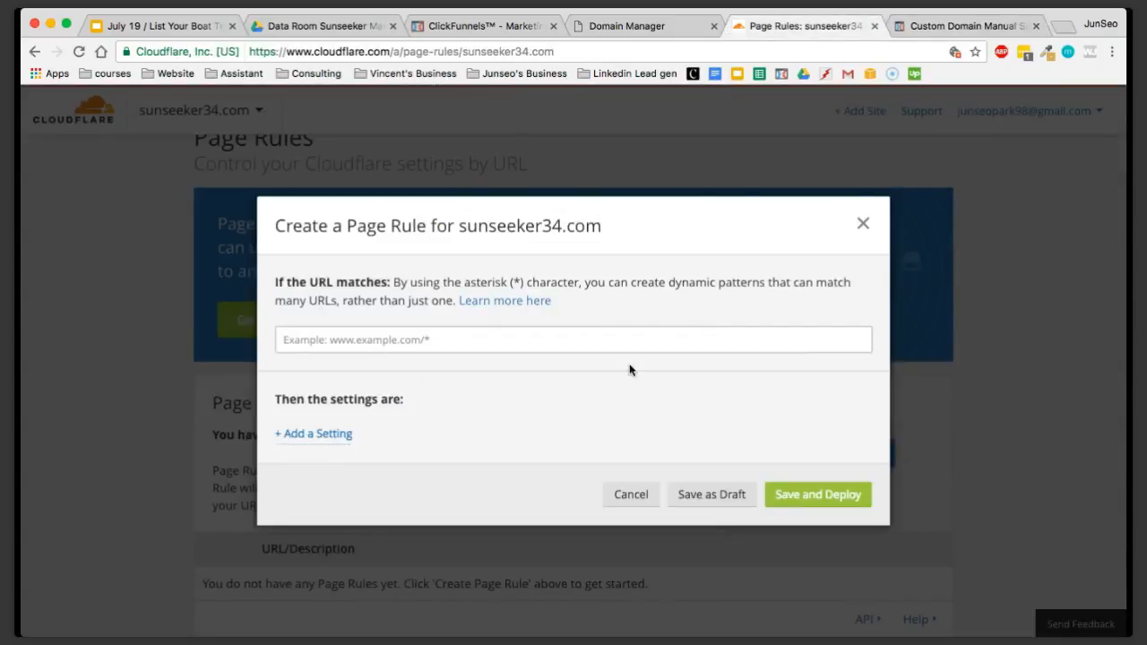
pyautogui.click(513, 348)
pyautogui.press('super+v')
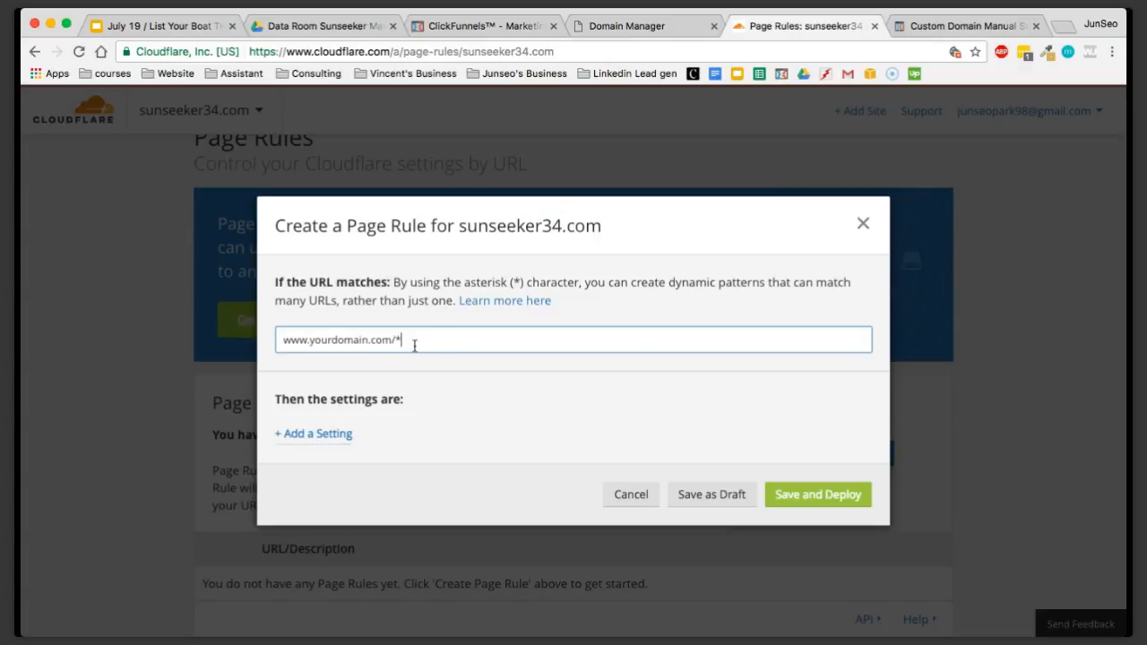
pyautogui.moveTo(368, 339); pyautogui.dragTo(314, 342)
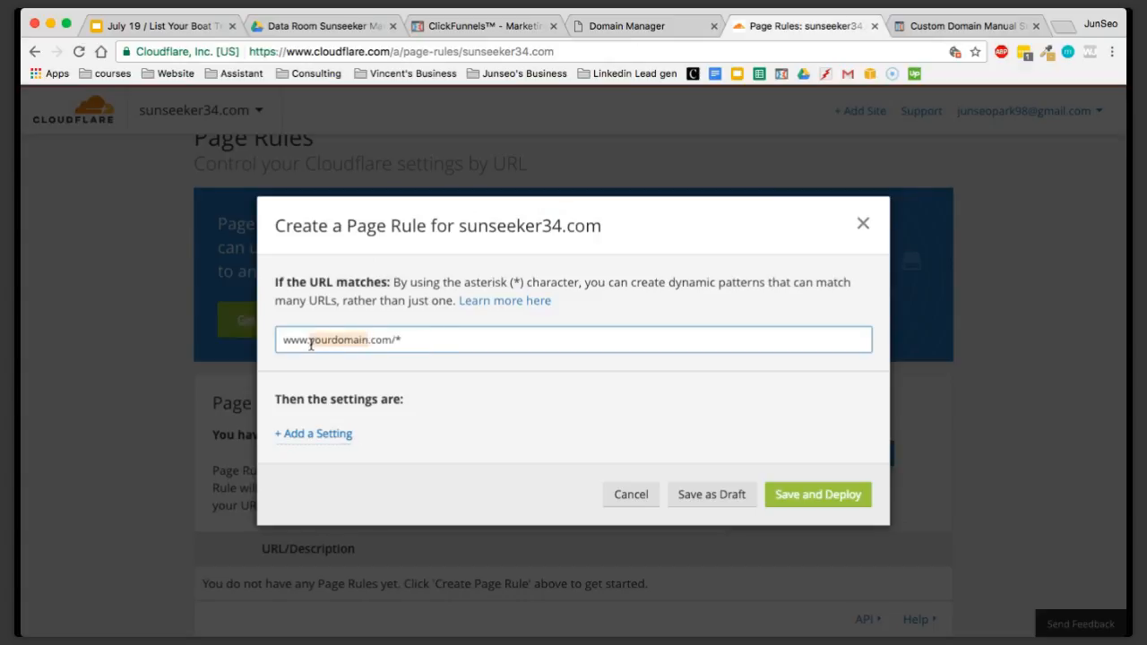
pyautogui.press('BackSpace')
pyautogui.write('sunse')
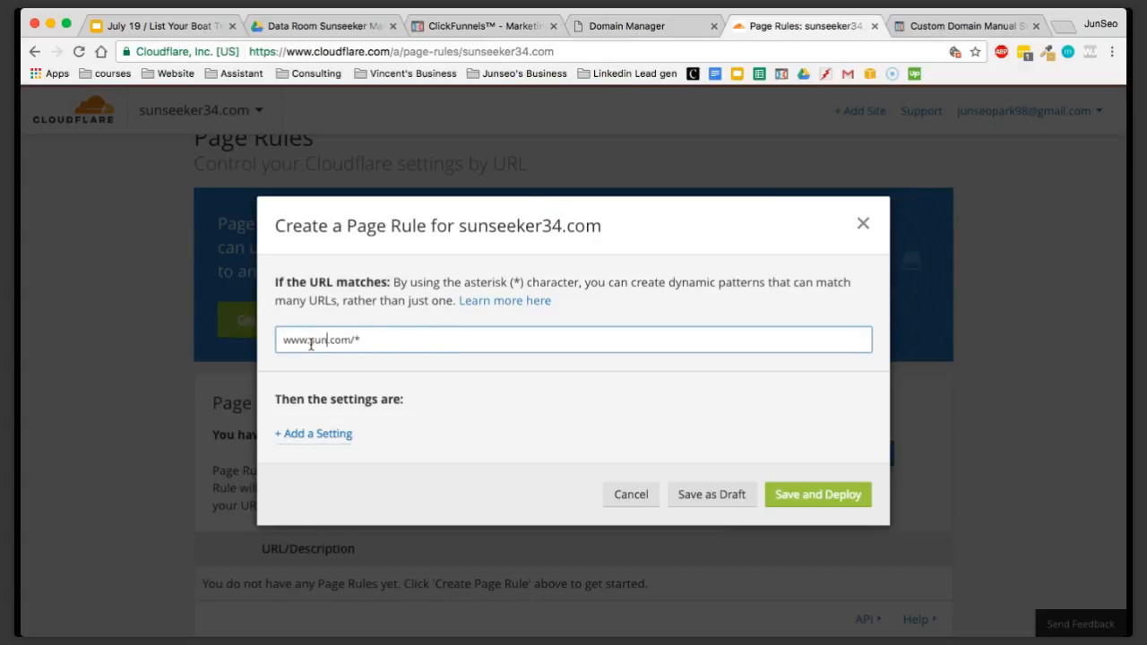
pyautogui.write('eker34')
pyautogui.click(439, 389)
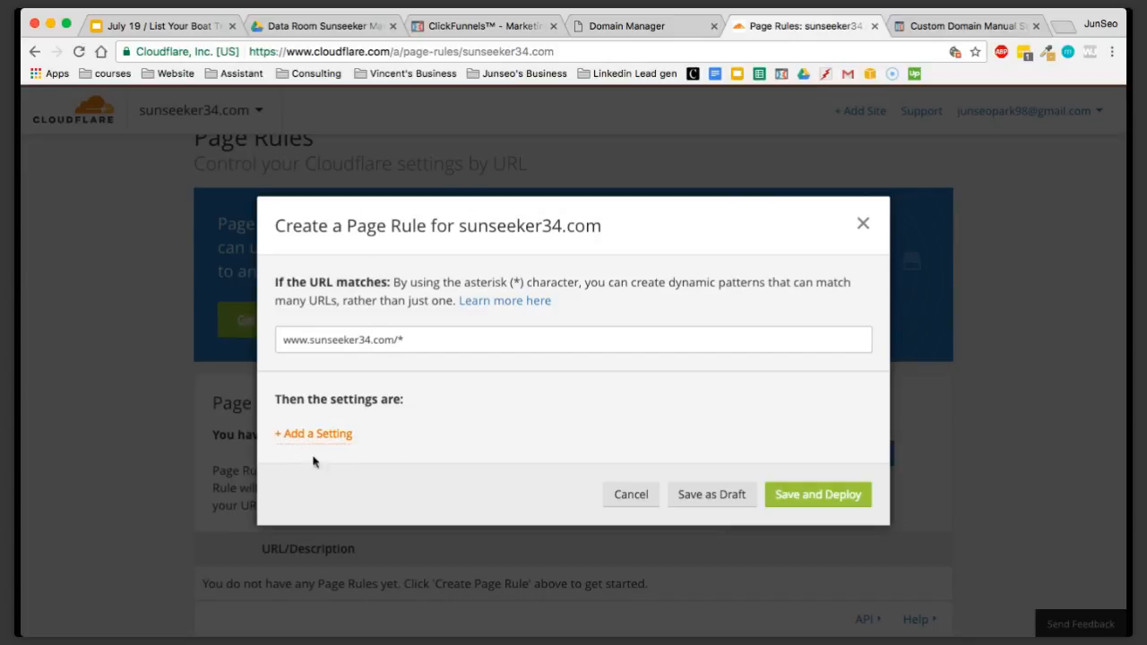
# Check the guide for the required page rule setting, and add Forwarding URL as the rule's setting in Cloudflare
pyautogui.click(948, 34)
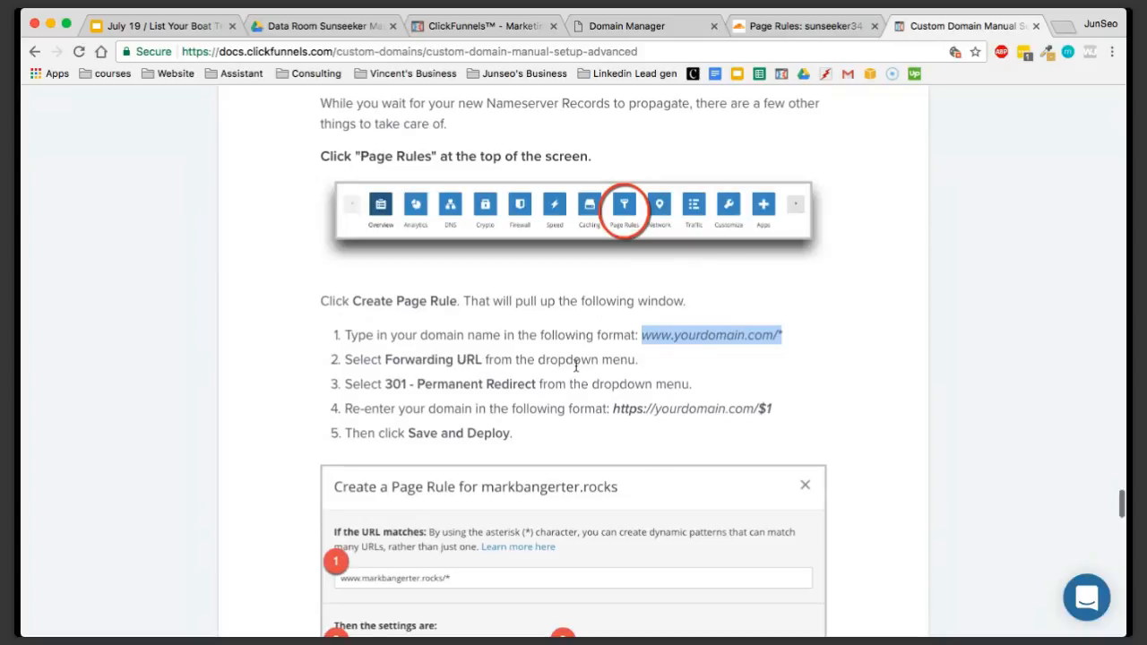
pyautogui.click(811, 29)
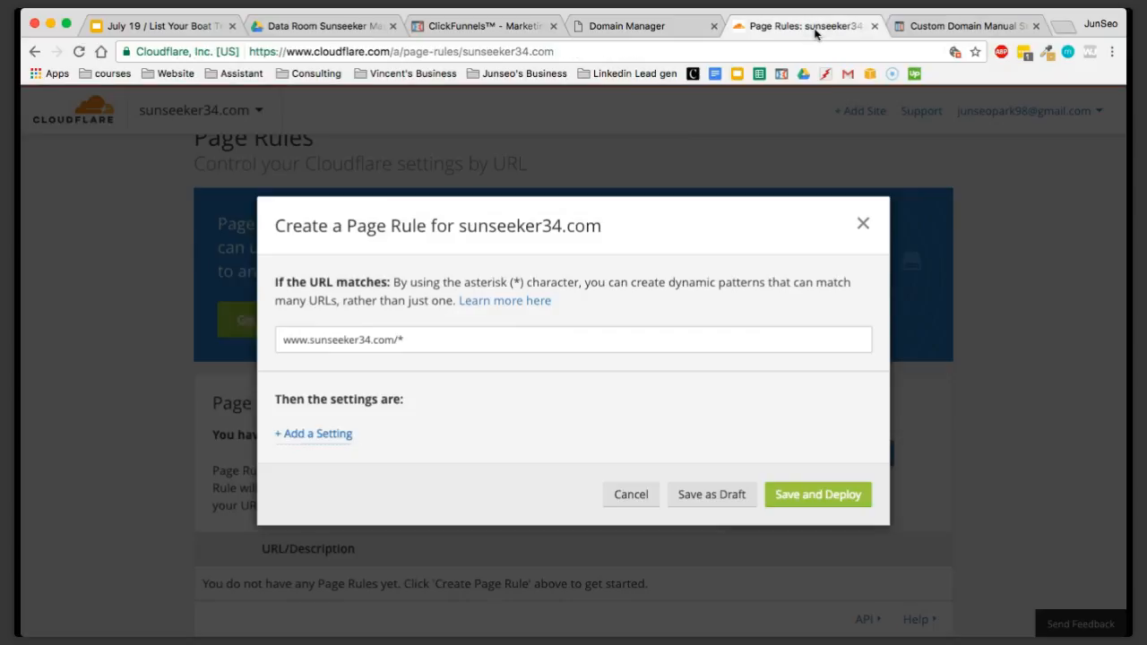
pyautogui.click(321, 436)
pyautogui.click(404, 448)
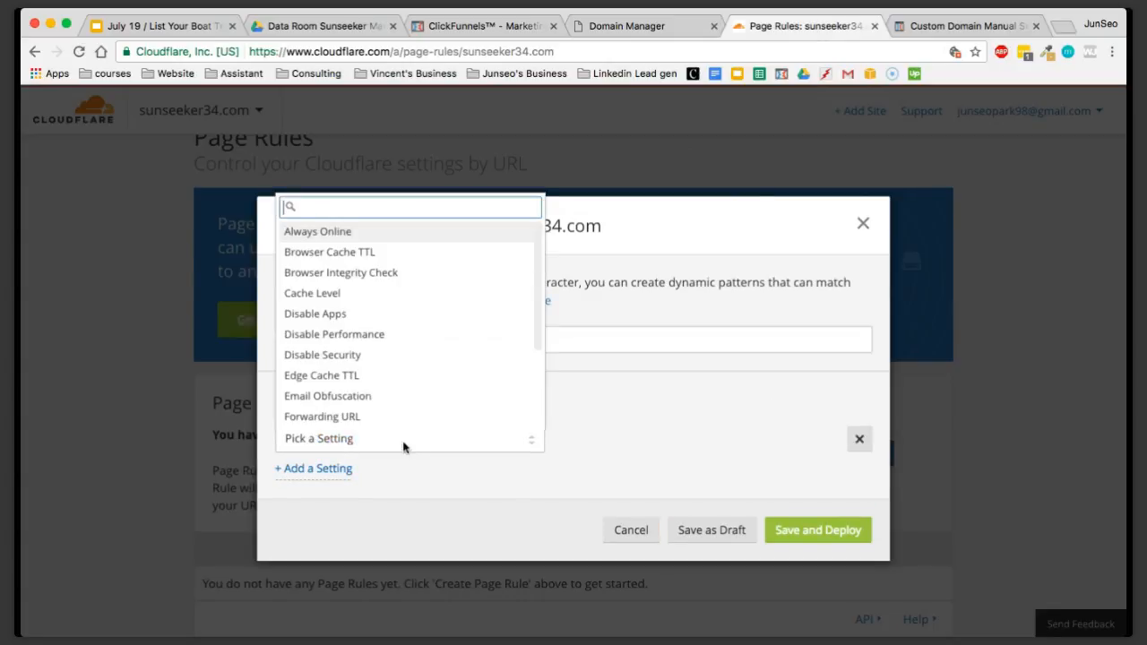
pyautogui.scroll(-1, 424, 259)
pyautogui.scroll(-3, 425, 259)
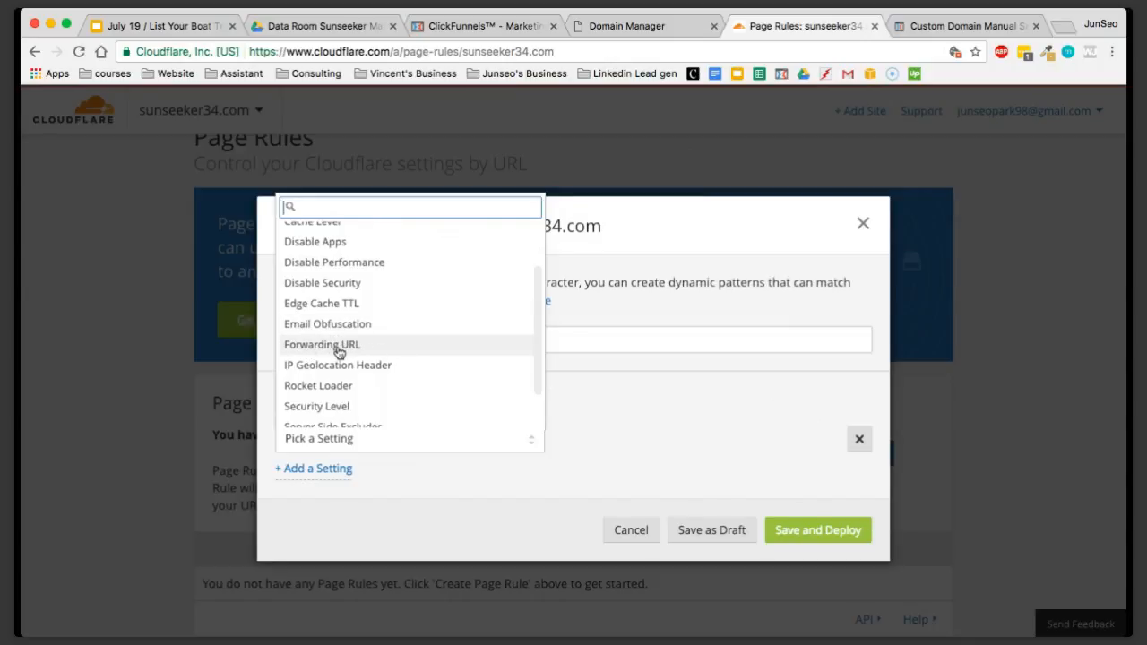
pyautogui.click(338, 349)
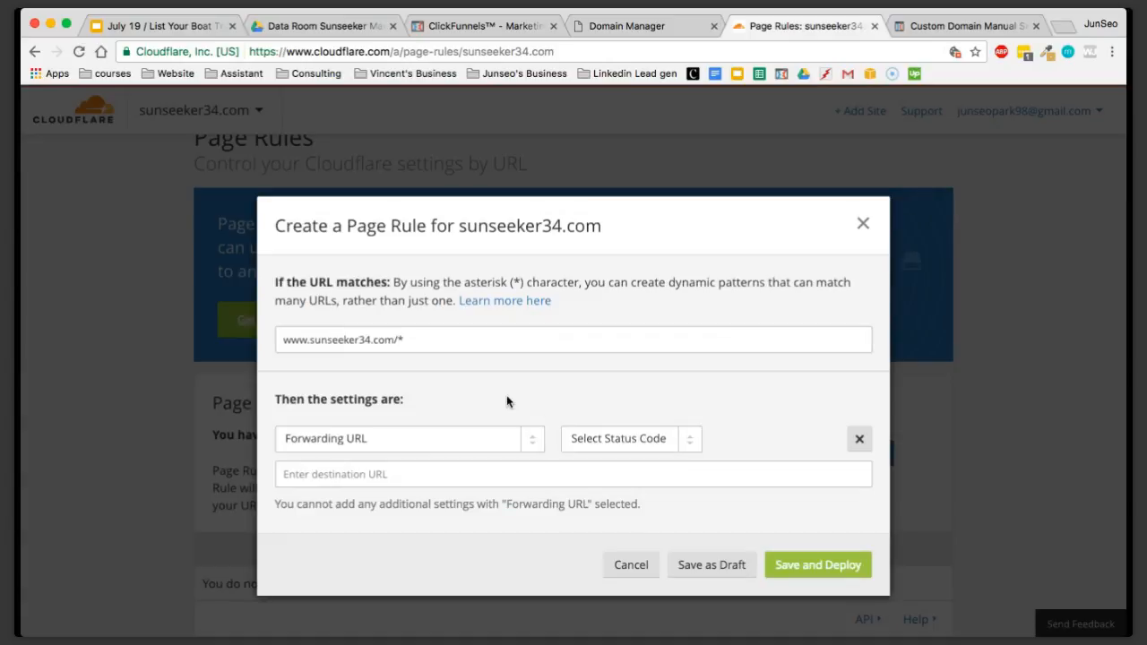
# Look up the redirect type in the guide and set the forwarding rule's status code to 301 - Permanent Redirect
pyautogui.click(956, 34)
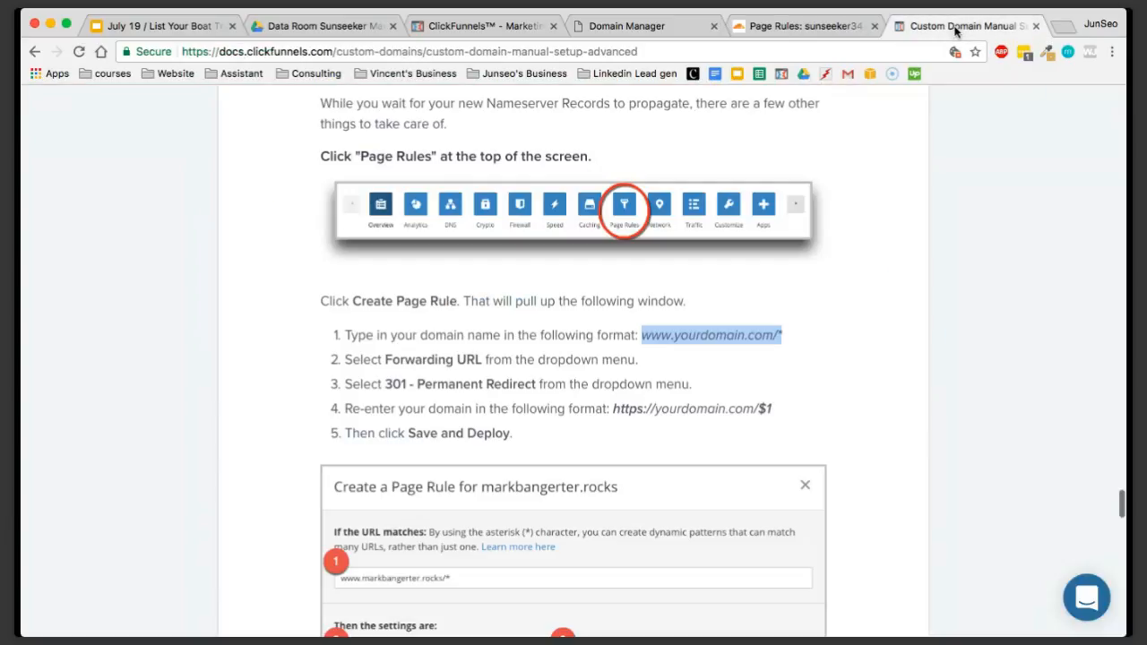
pyautogui.scroll(-1, 462, 380)
pyautogui.moveTo(383, 359); pyautogui.dragTo(534, 358)
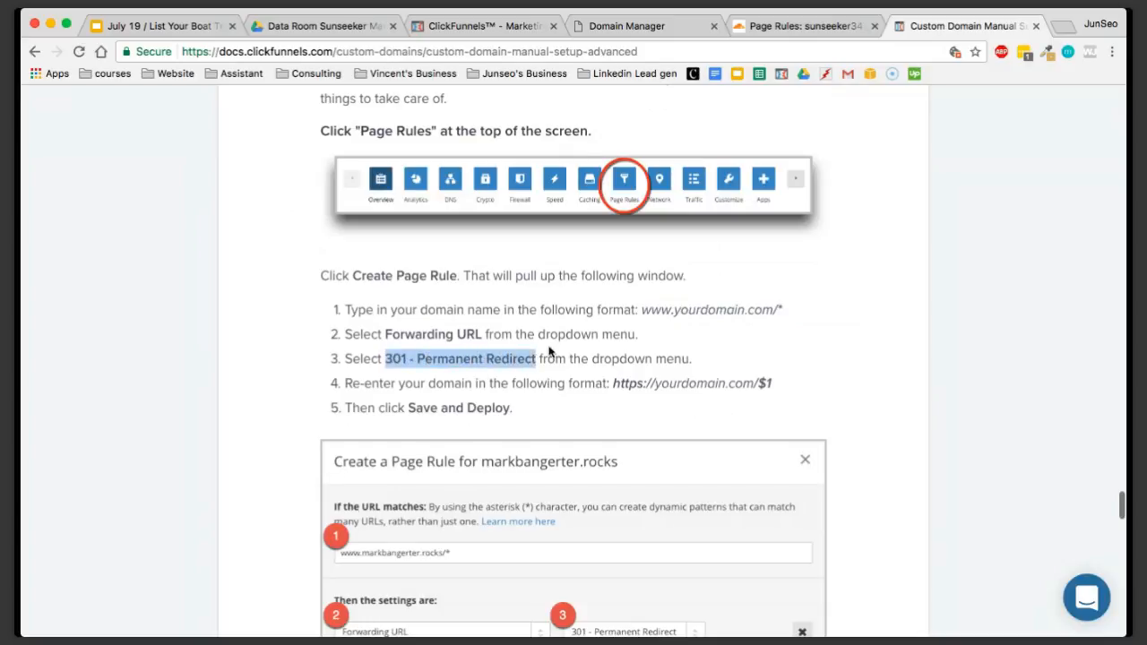
pyautogui.click(807, 26)
pyautogui.click(611, 439)
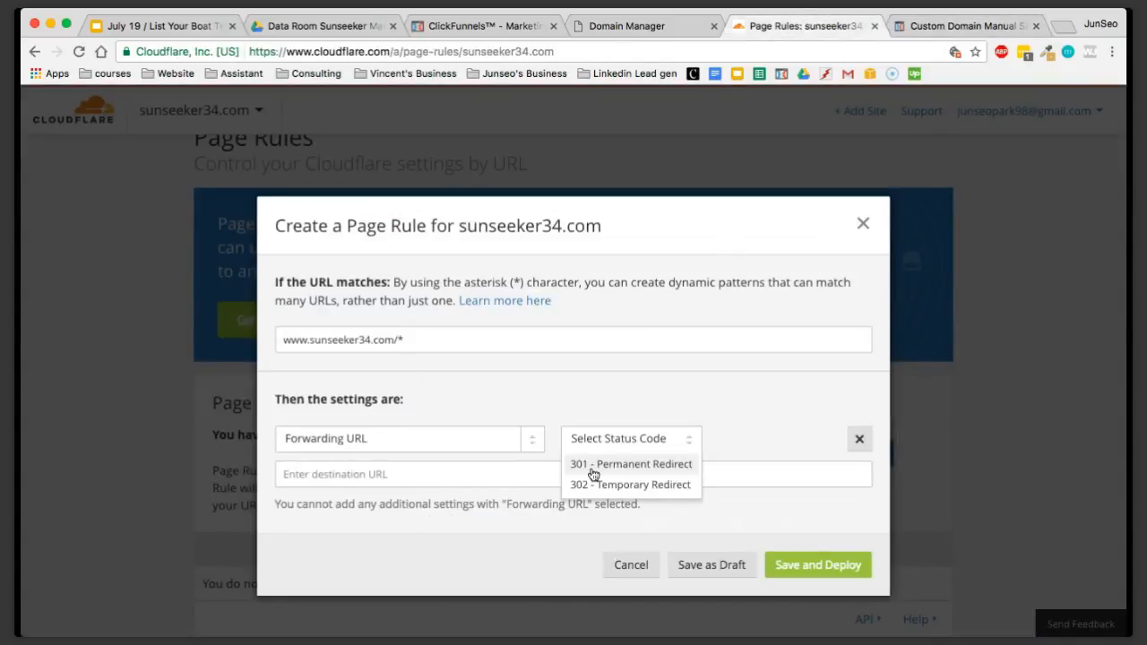
pyautogui.click(609, 464)
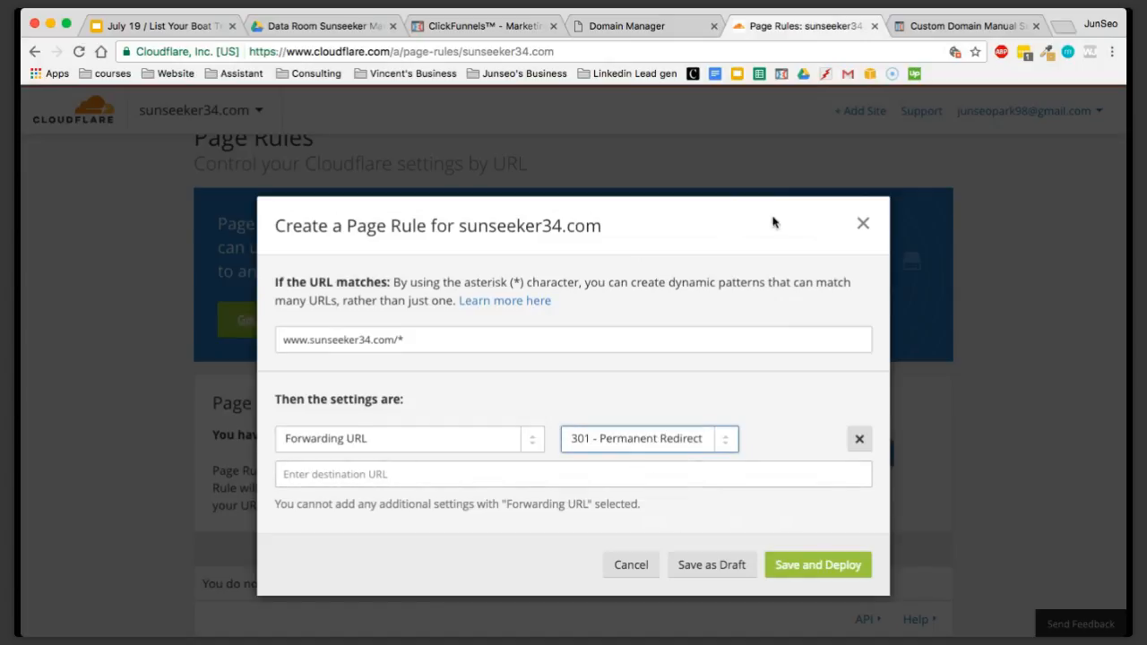
pyautogui.click(935, 29)
pyautogui.scroll(-1, 693, 415)
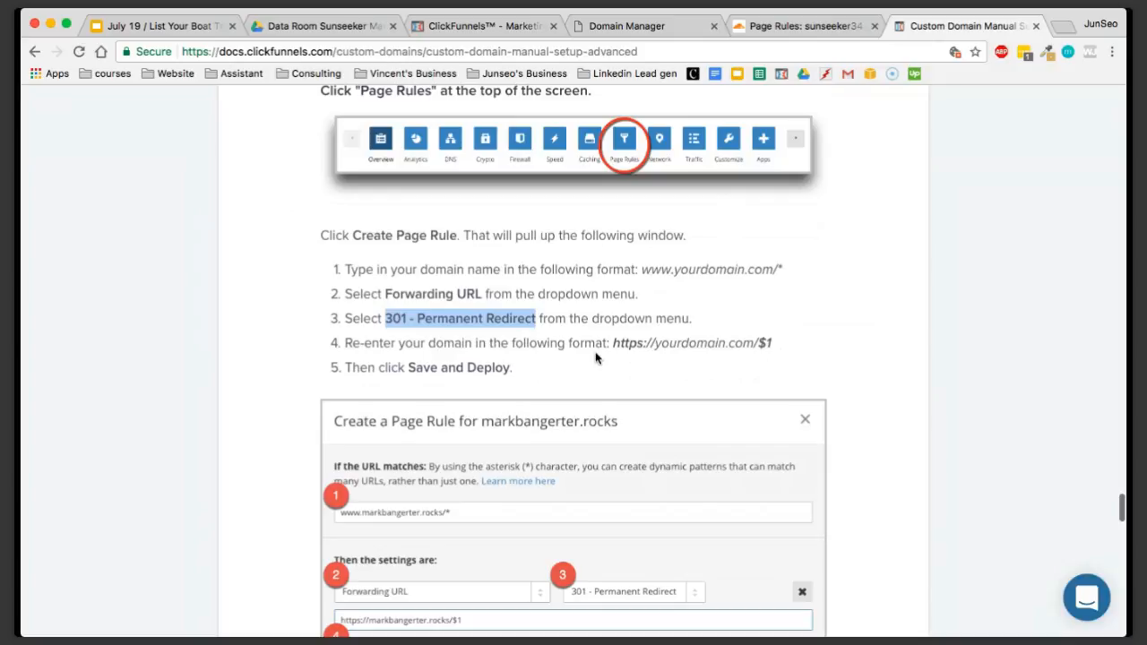
pyautogui.moveTo(784, 346); pyautogui.dragTo(622, 349)
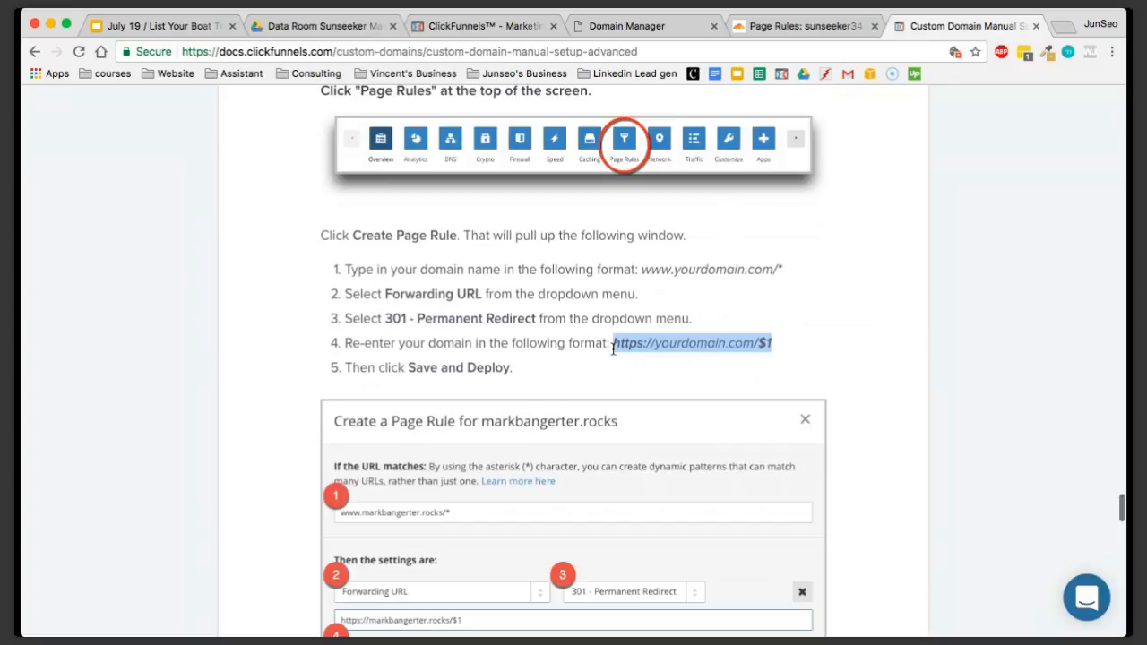
pyautogui.click(806, 27)
pyautogui.click(567, 471)
pyautogui.write('https://yourdomain.com/$1')
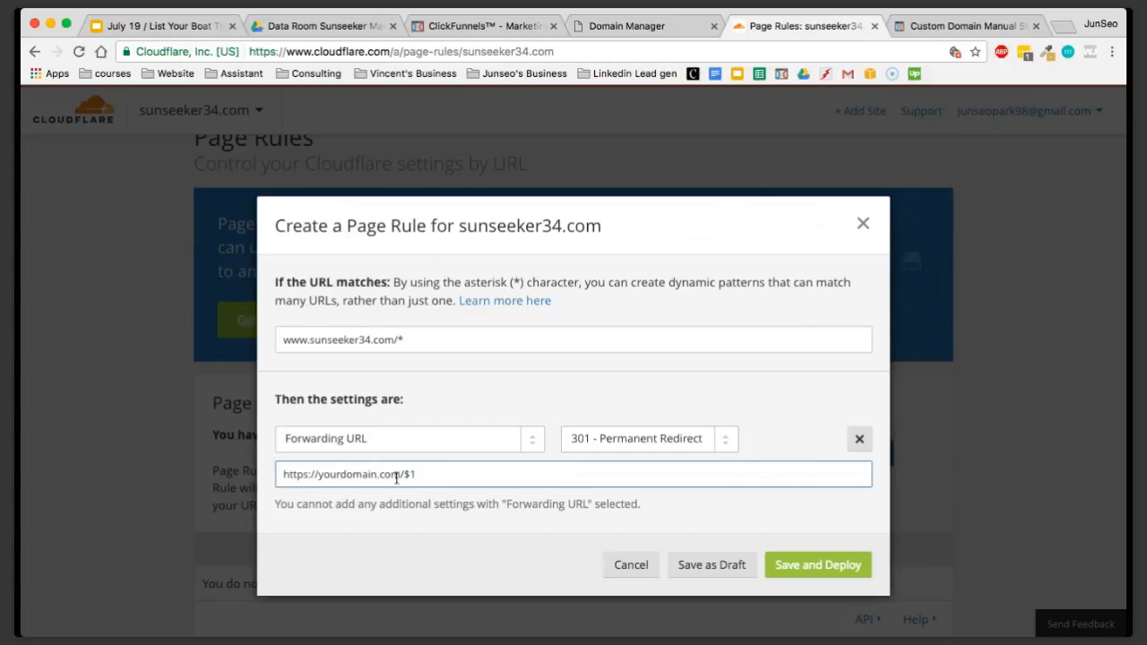
pyautogui.moveTo(376, 475); pyautogui.dragTo(326, 476)
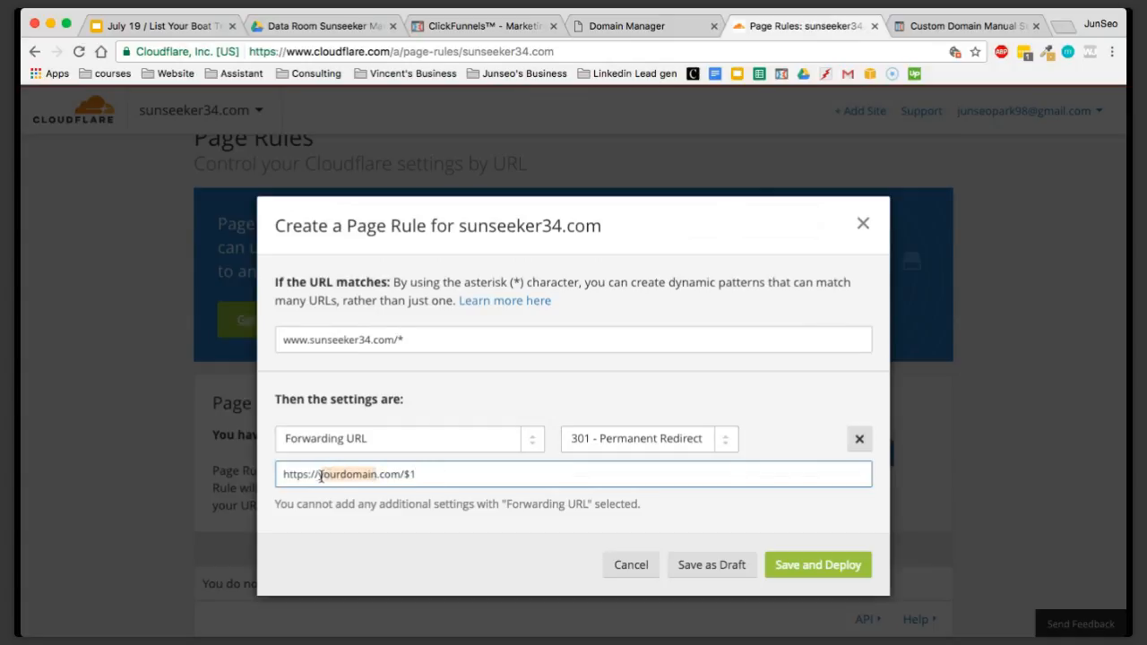
pyautogui.press('BackSpace')
pyautogui.write('jun')
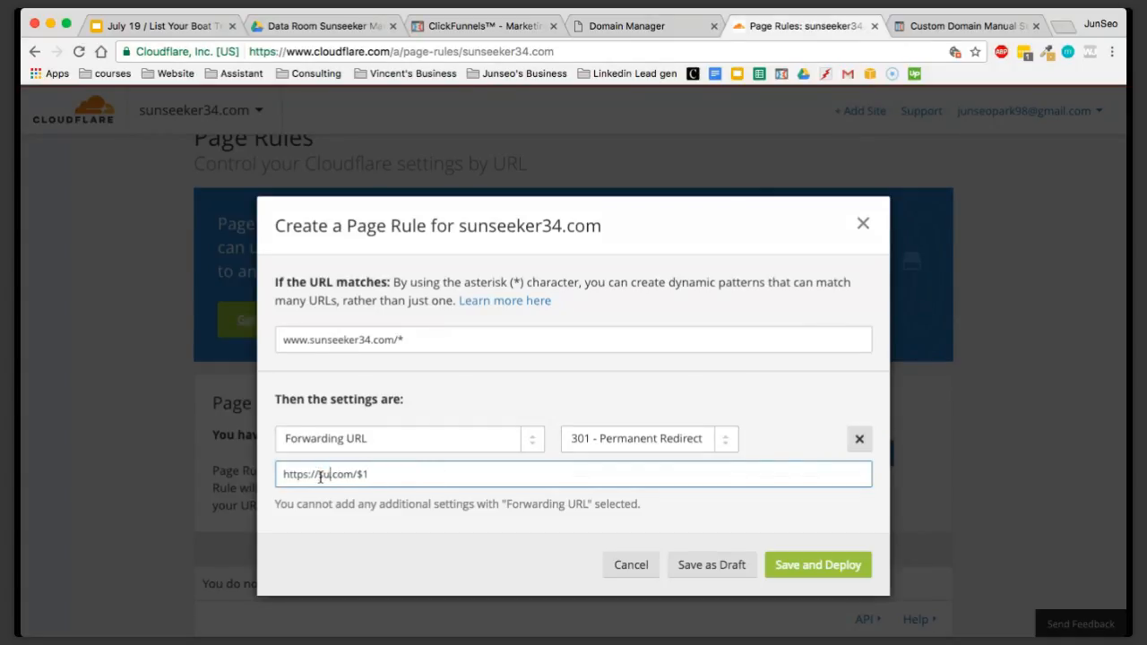
pyautogui.write('seeker34')
pyautogui.click(367, 342)
pyautogui.click(377, 476)
pyautogui.click(799, 560)
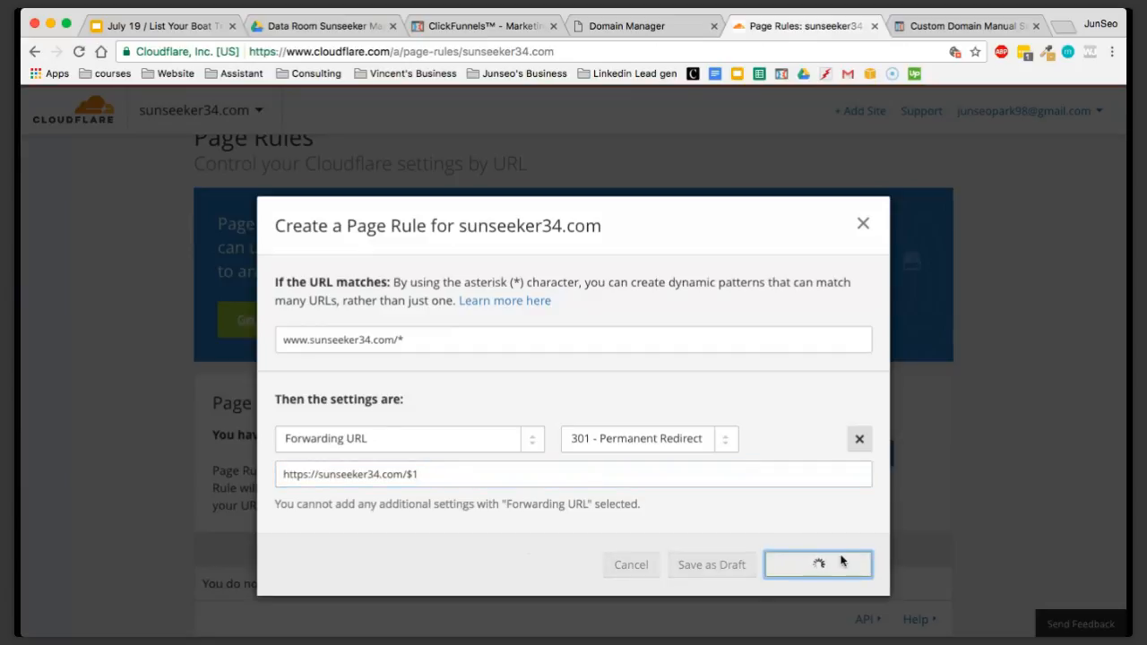
# Review the deployed page rule, then recheck the nameservers from the Cloudflare overview of sunseeker34.com
pyautogui.scroll(-3, 840, 558)
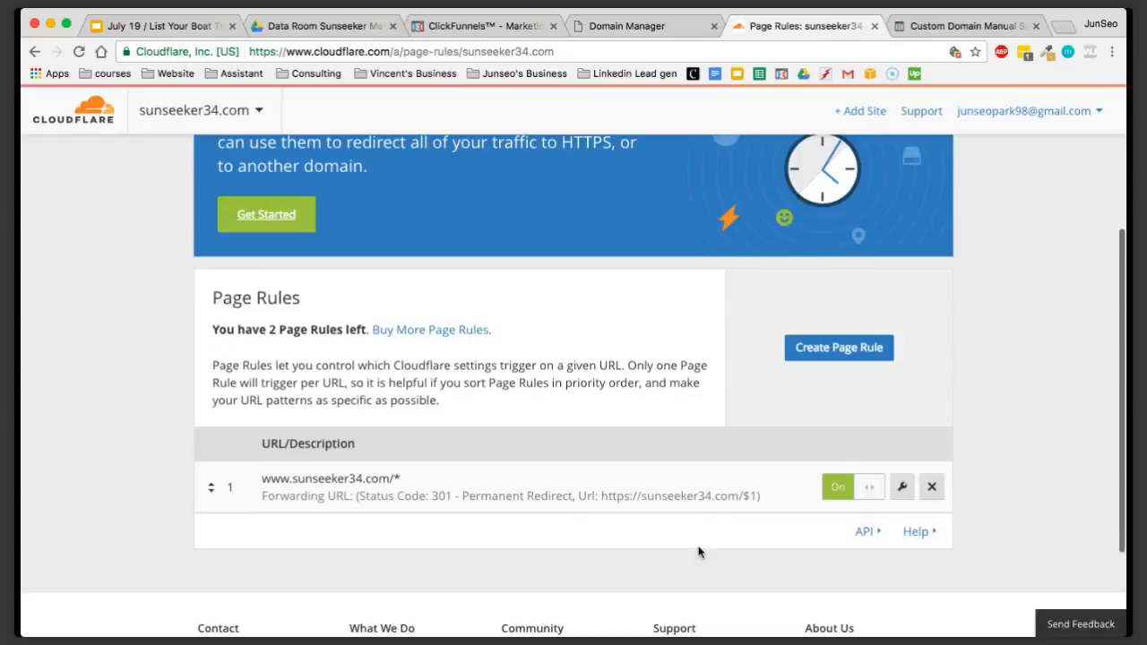
pyautogui.scroll(6, 730, 490)
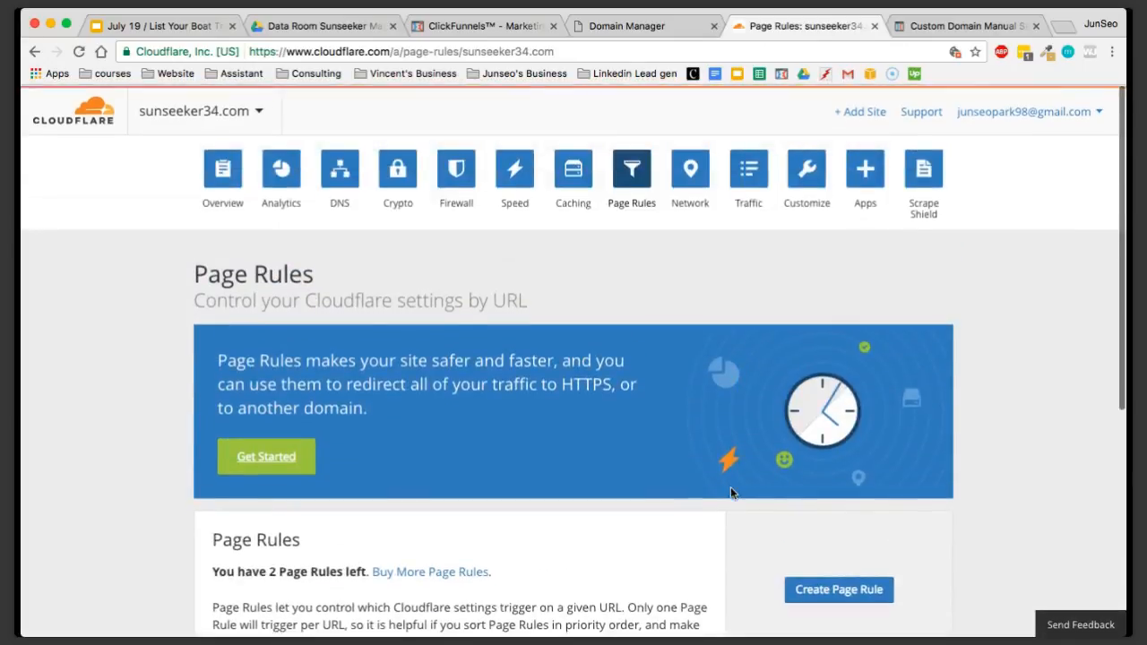
pyautogui.scroll(-1, 738, 460)
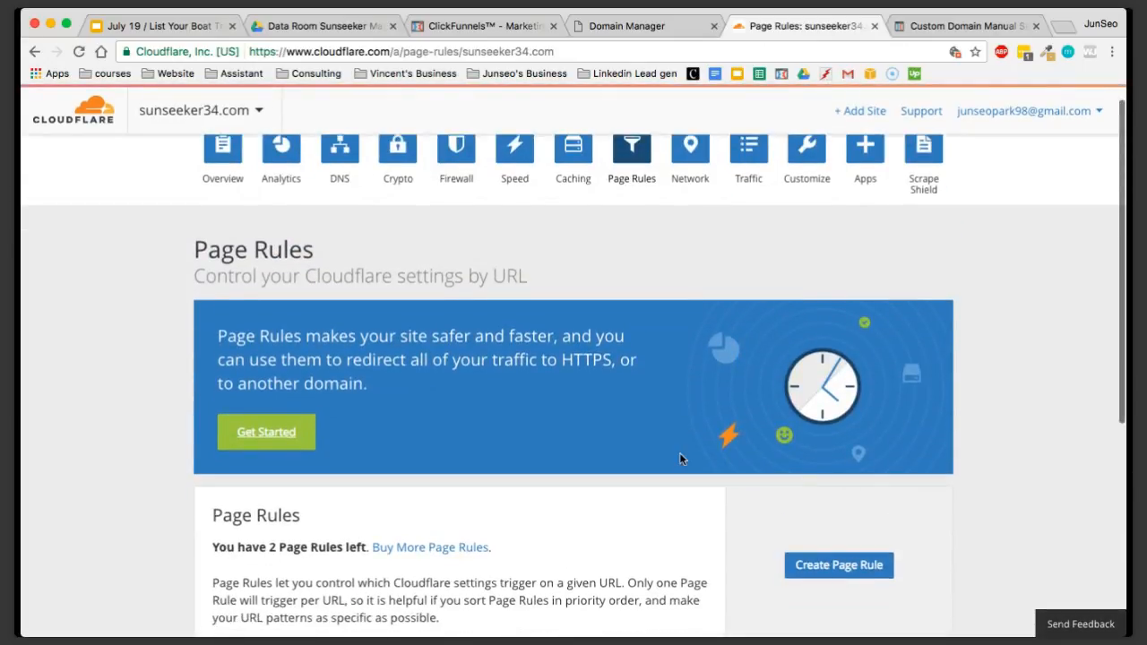
pyautogui.scroll(-2, 663, 392)
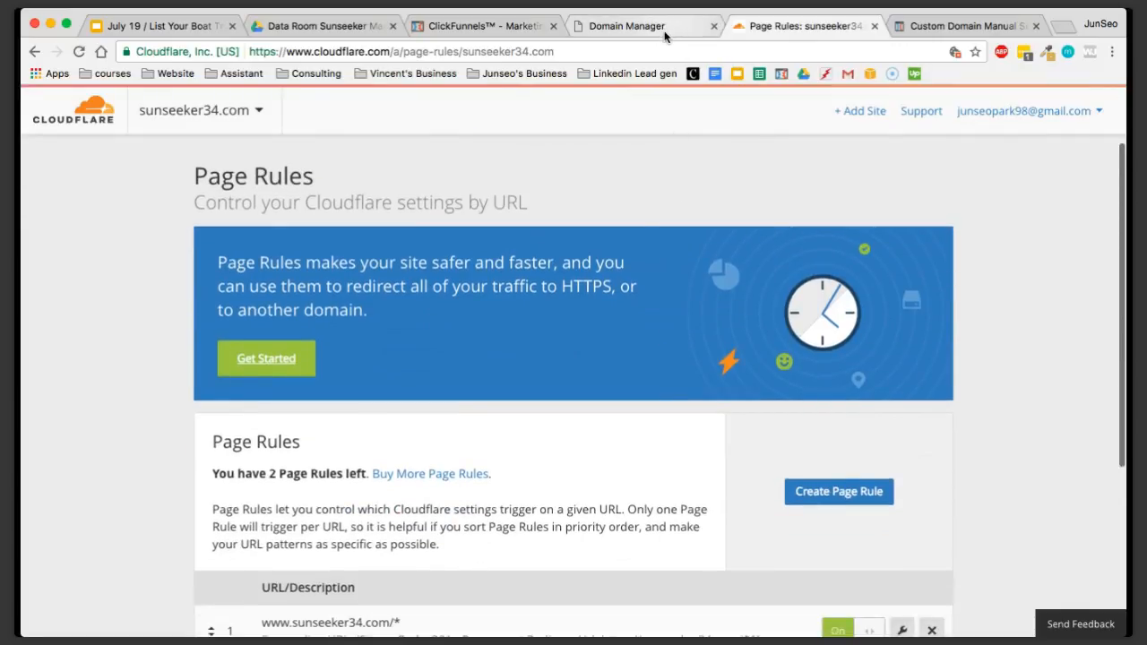
pyautogui.scroll(3, 640, 225)
pyautogui.click(223, 171)
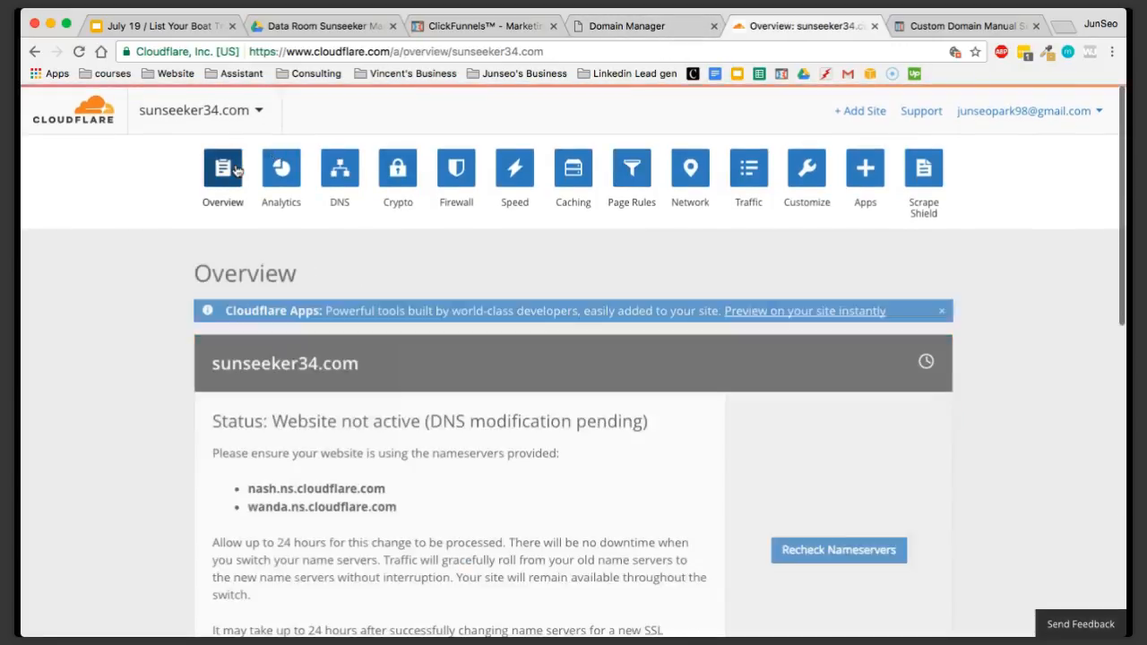
pyautogui.click(823, 448)
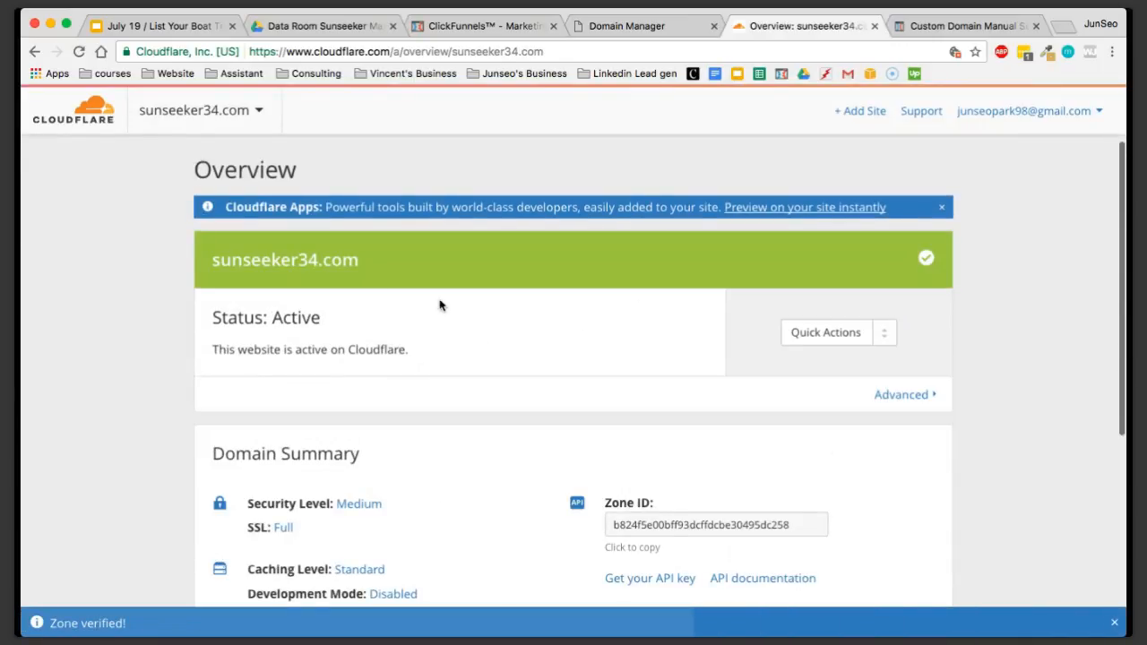
# Check the activation status of sunseeker34.com in the Cloudflare overview
pyautogui.moveTo(221, 317); pyautogui.dragTo(197, 317)
pyautogui.click(348, 317)
pyautogui.click(319, 317)
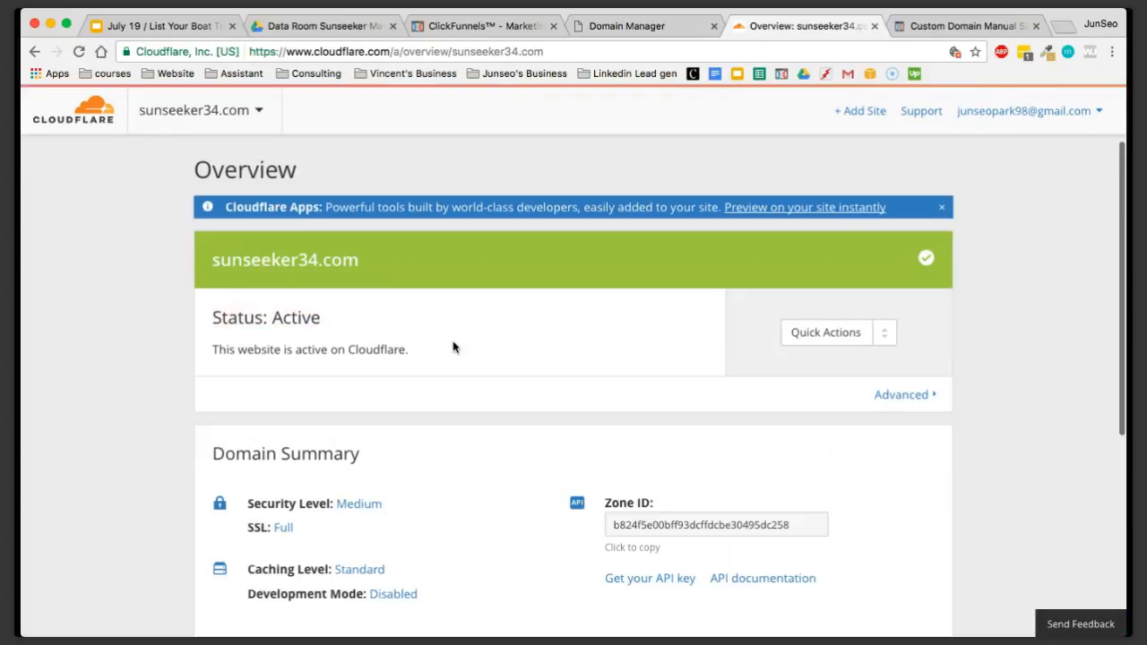
pyautogui.scroll(1, 483, 364)
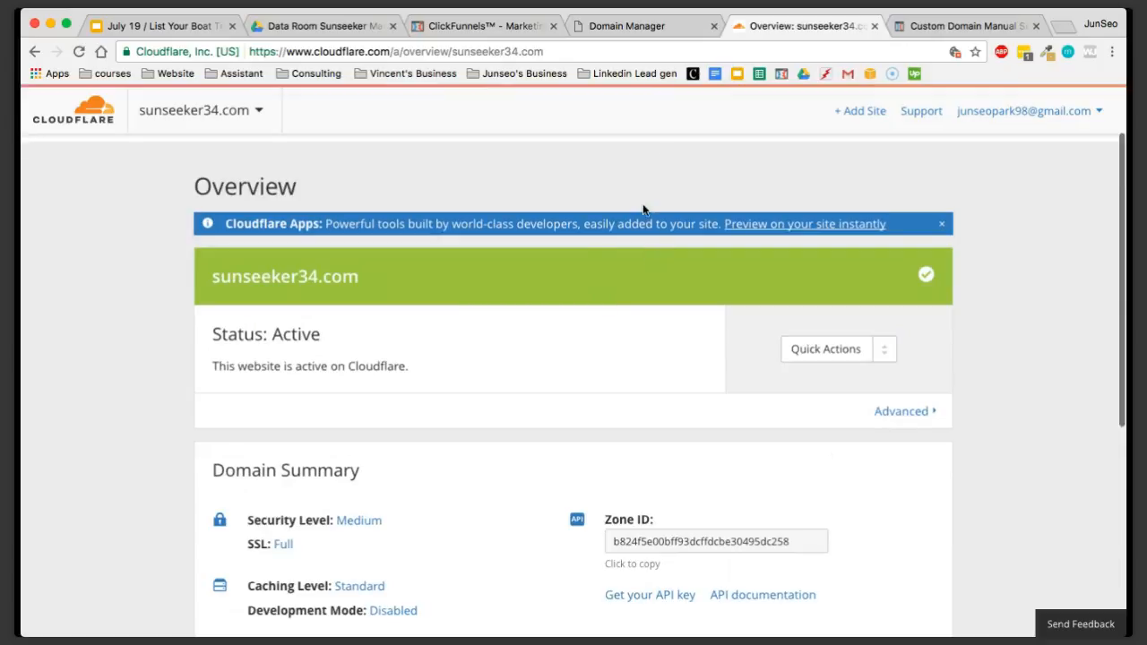
pyautogui.moveTo(356, 288); pyautogui.dragTo(192, 274)
pyautogui.press('super+c')
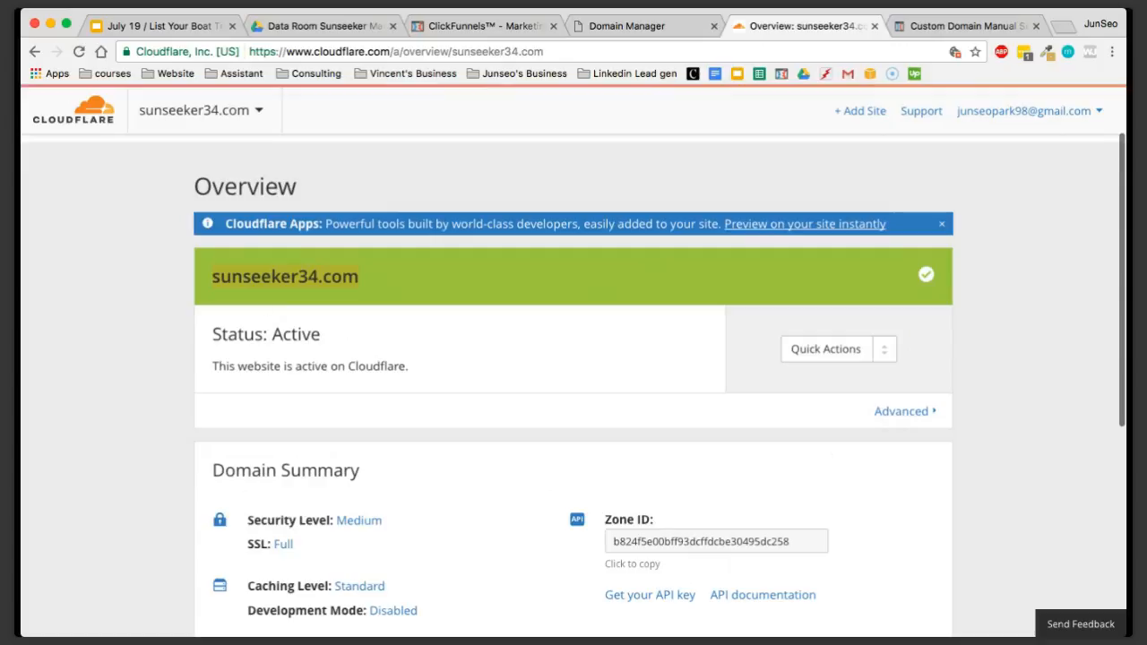
pyautogui.click(732, 141)
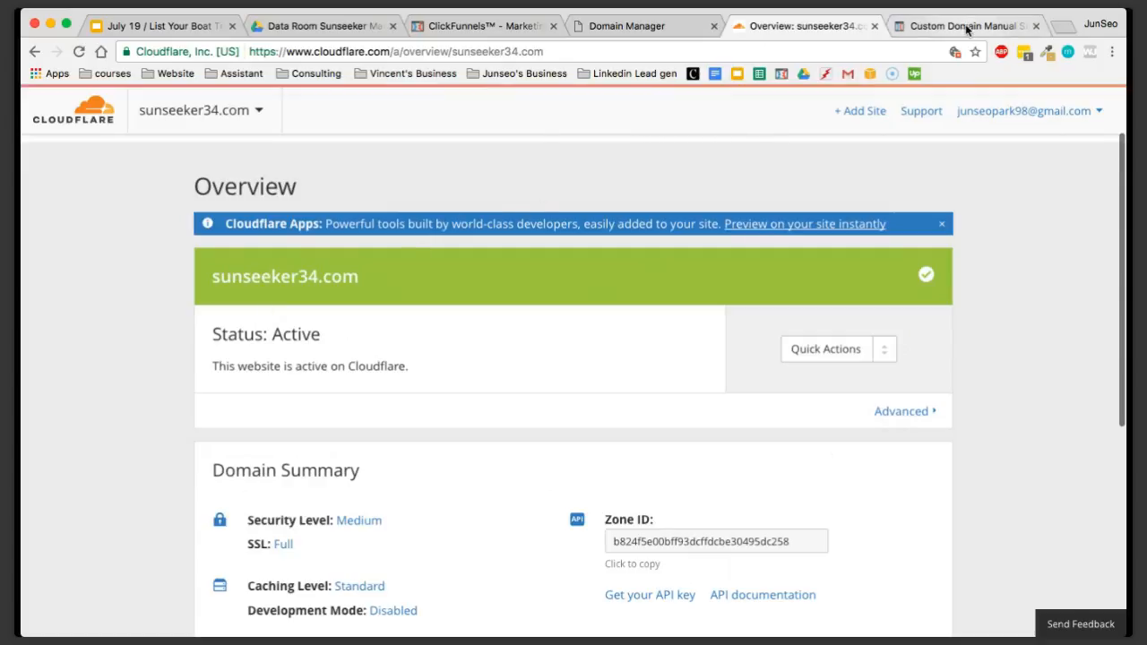
# Close the custom domain setup guide and switch to the ClickFunnels funnel list
pyautogui.click(965, 27)
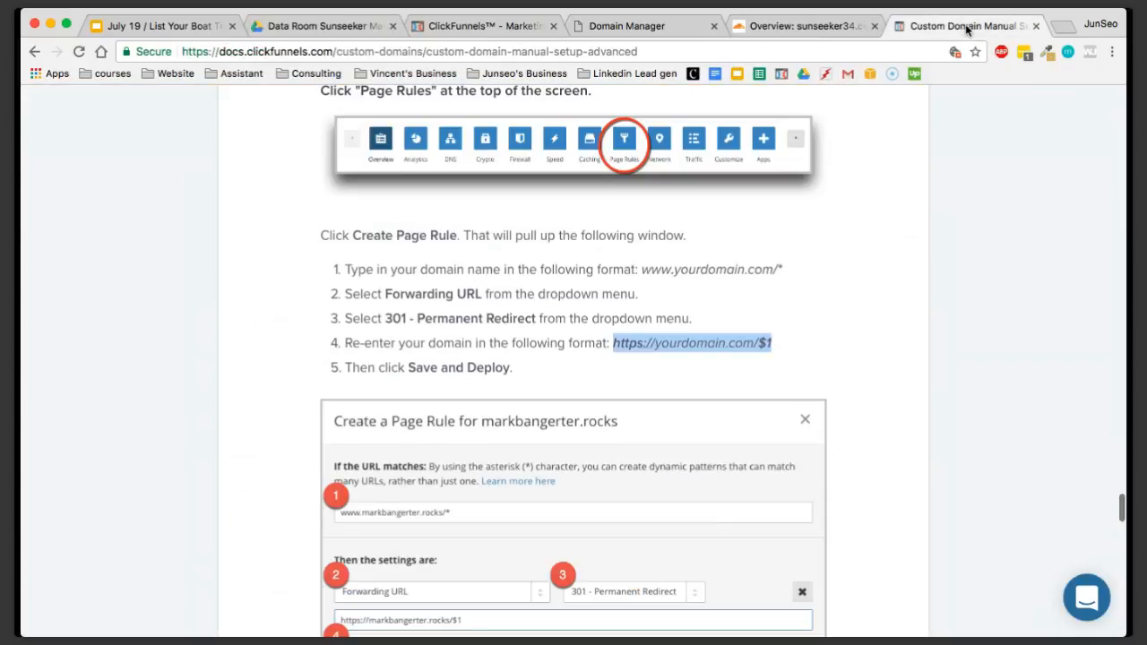
pyautogui.click(481, 26)
pyautogui.click(1028, 27)
pyautogui.click(1035, 26)
pyautogui.click(528, 26)
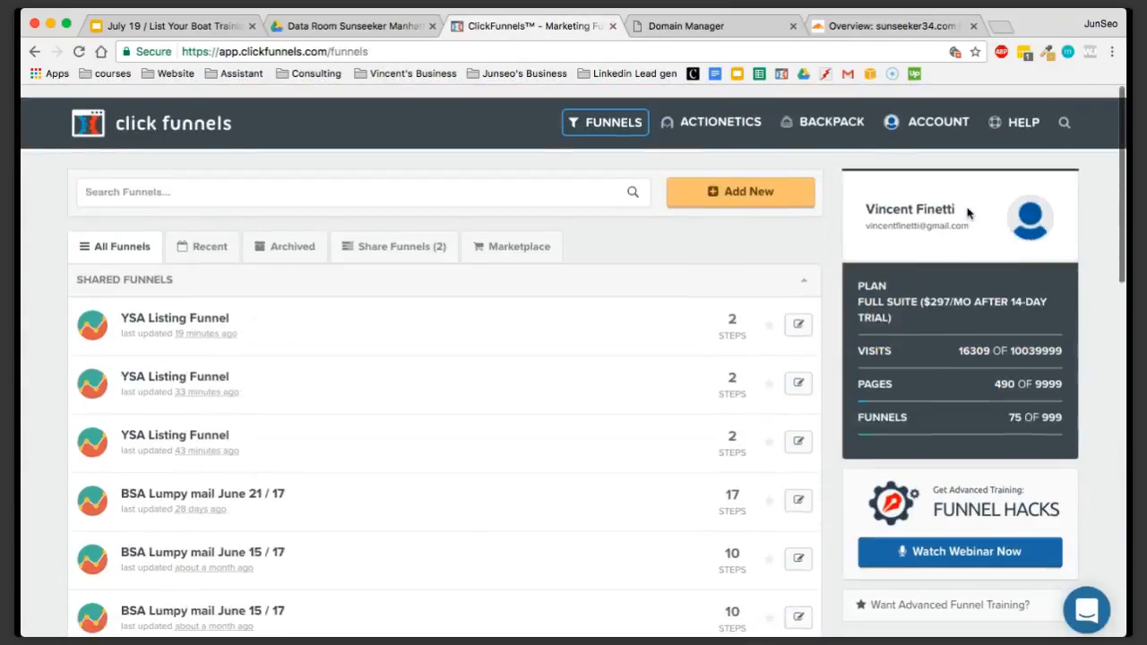
# Open the Custom Domains settings of the ClickFunnels account
pyautogui.scroll(-1, 896, 210)
pyautogui.moveTo(683, 118)
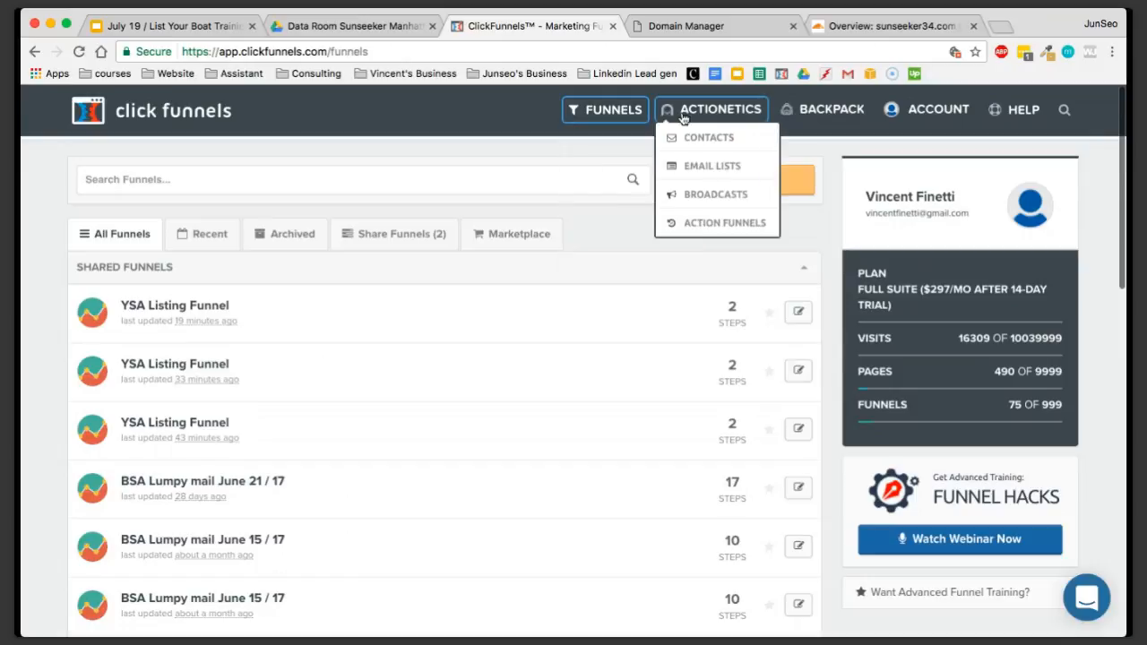
pyautogui.moveTo(911, 111)
pyautogui.moveTo(835, 110)
pyautogui.moveTo(736, 130)
pyautogui.moveTo(800, 121)
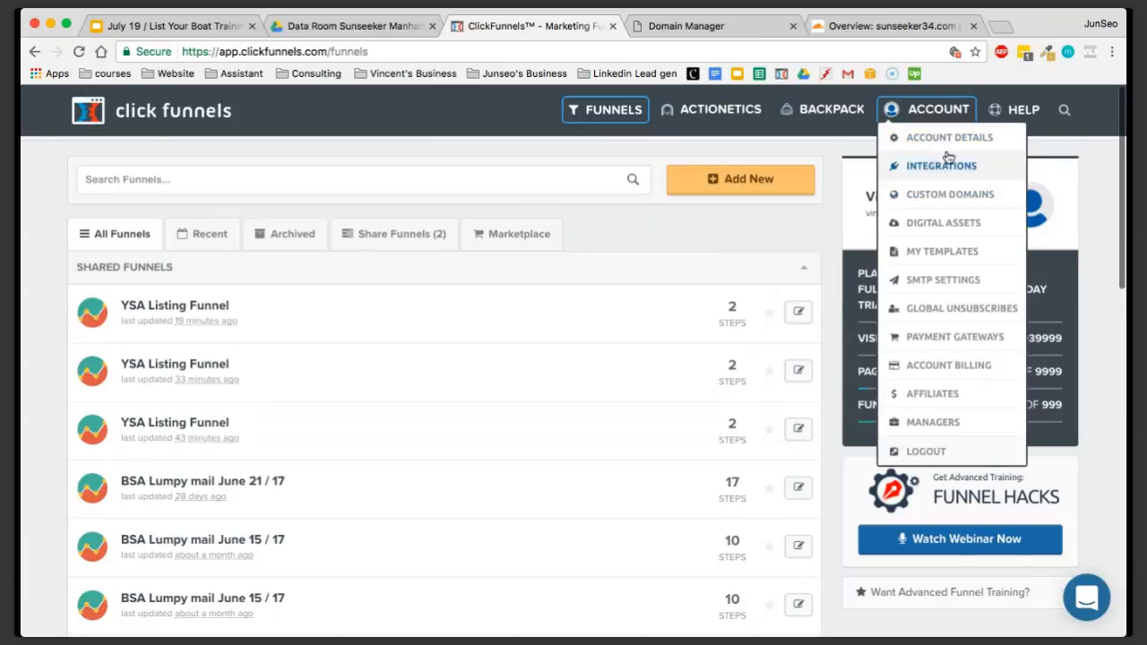
pyautogui.click(913, 199)
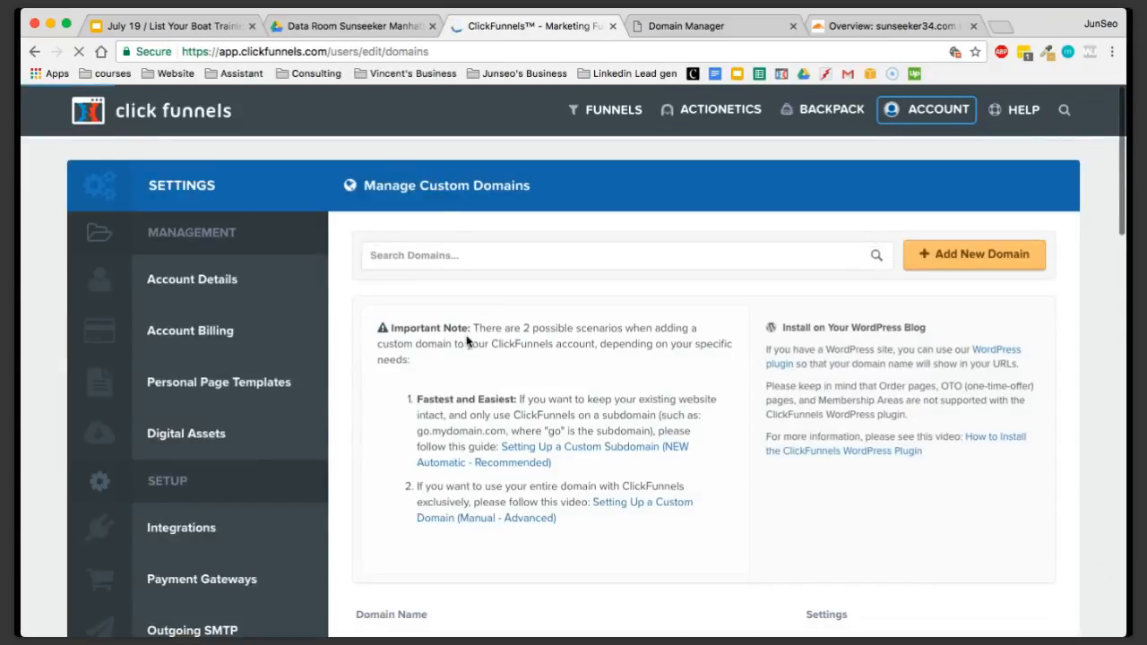
# Start adding a new domain, choosing an existing domain with Manual (Advanced) Setup
pyautogui.scroll(-1, 465, 341)
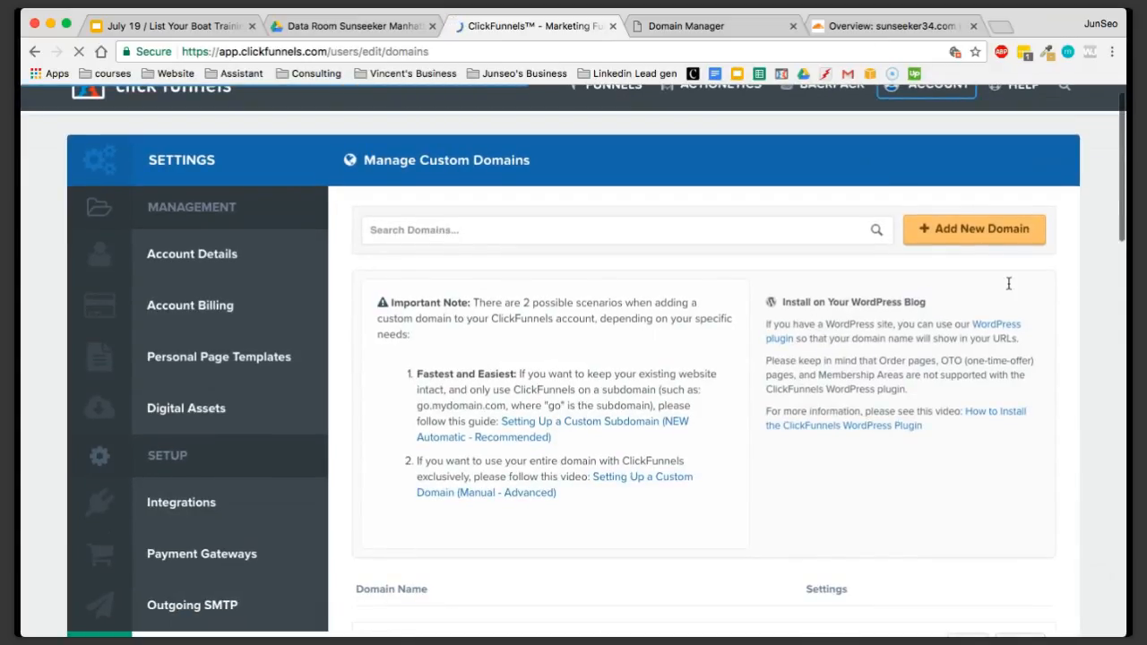
pyautogui.click(965, 229)
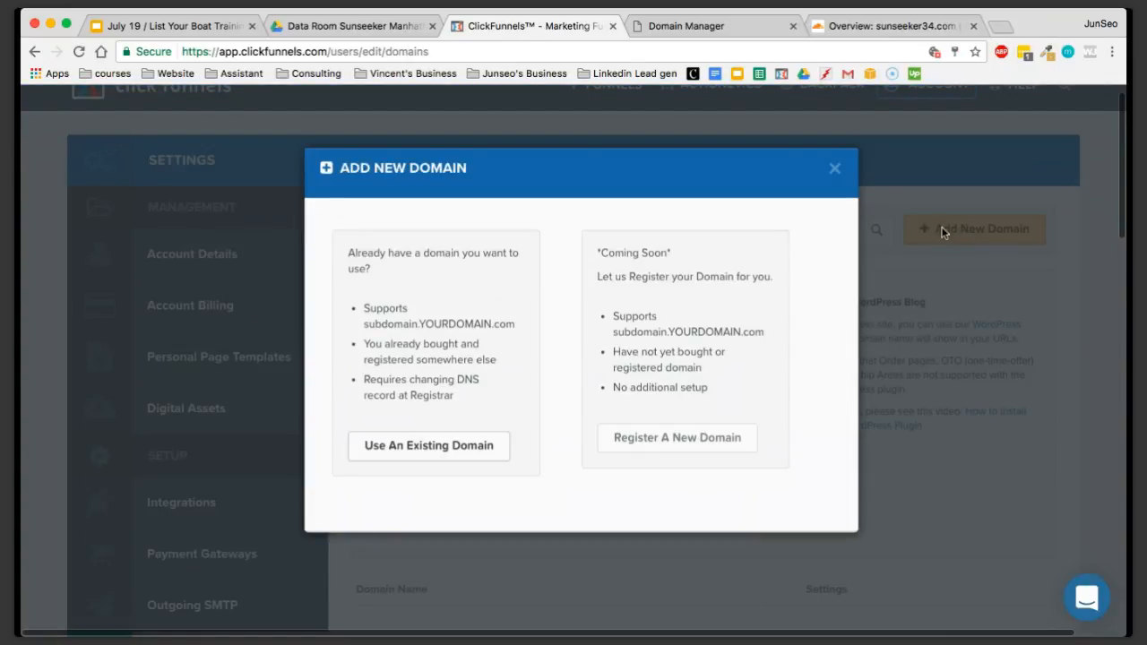
pyautogui.click(444, 453)
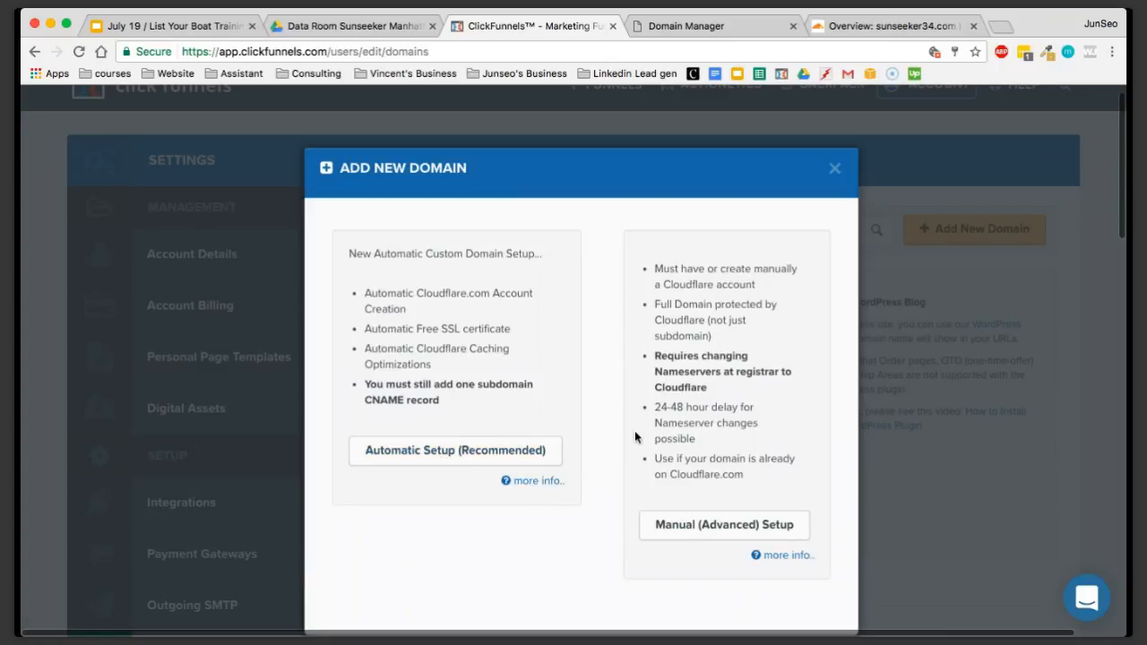
pyautogui.click(760, 526)
# Enter sunseeker34.com as the new domain's name
pyautogui.click(428, 269)
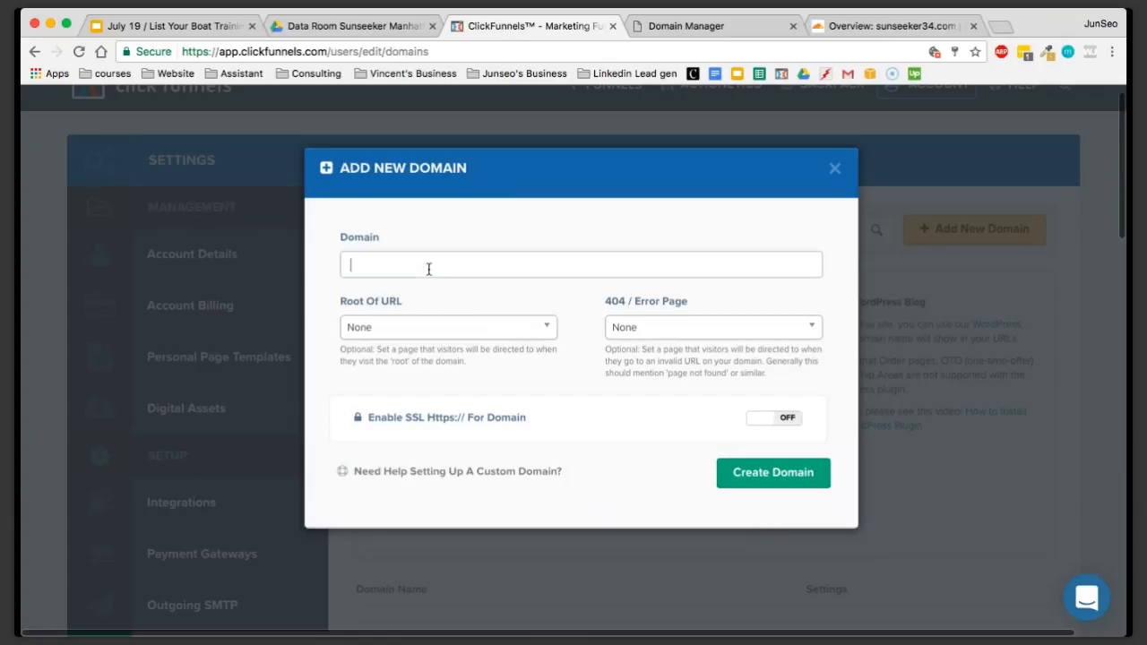
pyautogui.press('super+v')
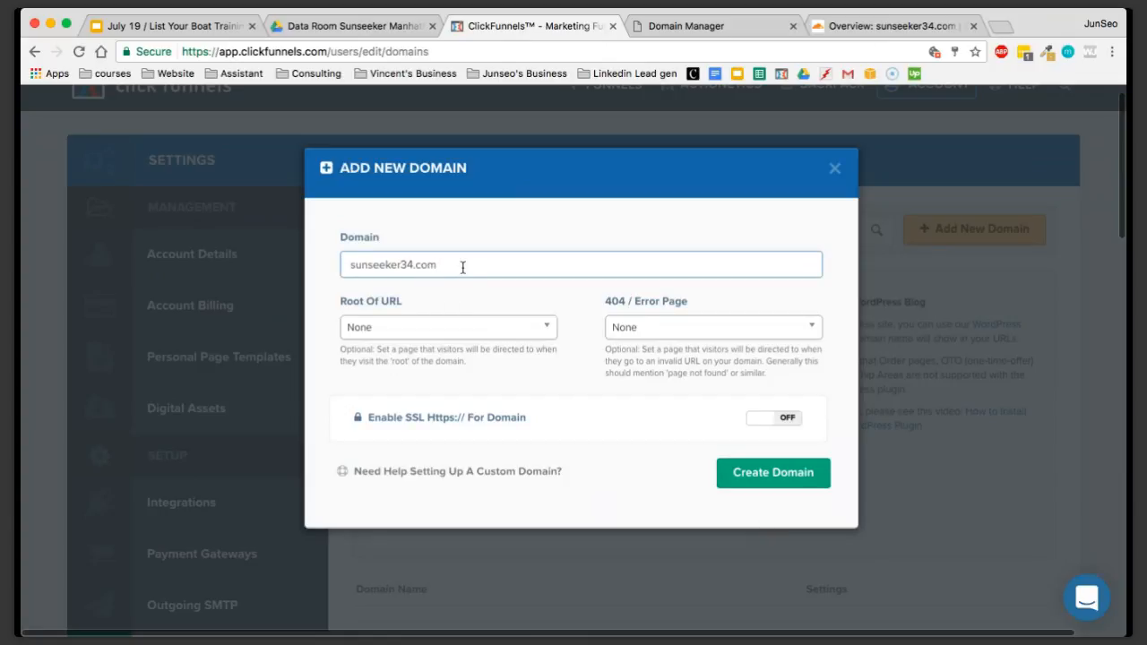
pyautogui.moveTo(461, 266); pyautogui.dragTo(334, 265)
pyautogui.click(334, 265)
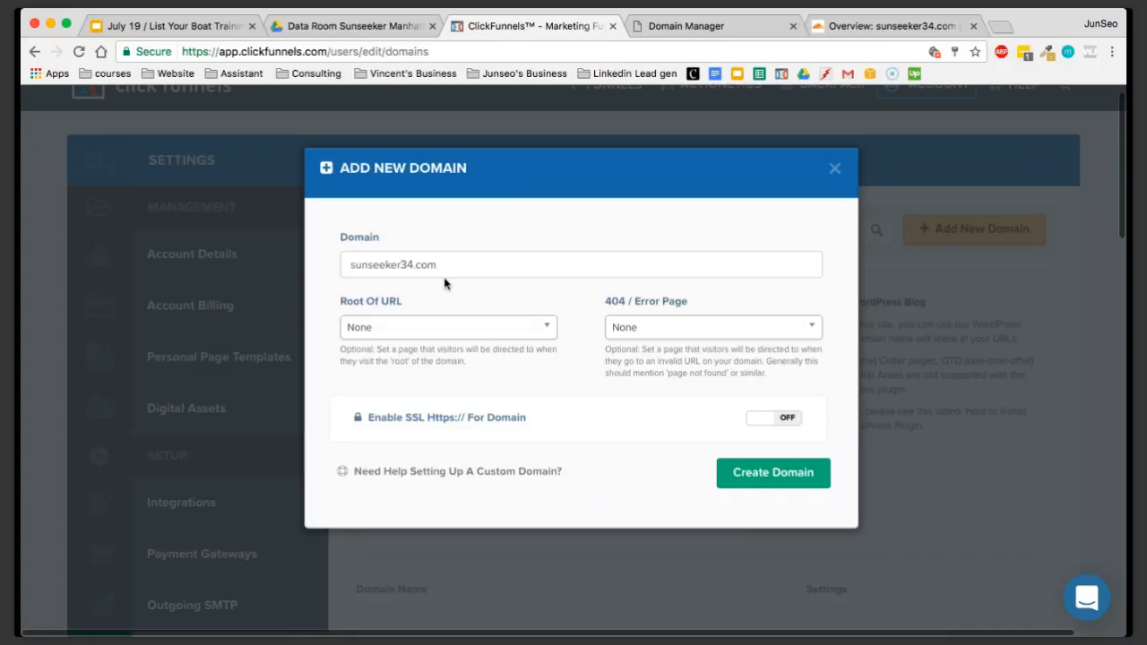
# Search the Root Of URL pages for YSA and select the Optin page of the first YSA Listing Funnel
pyautogui.click(430, 331)
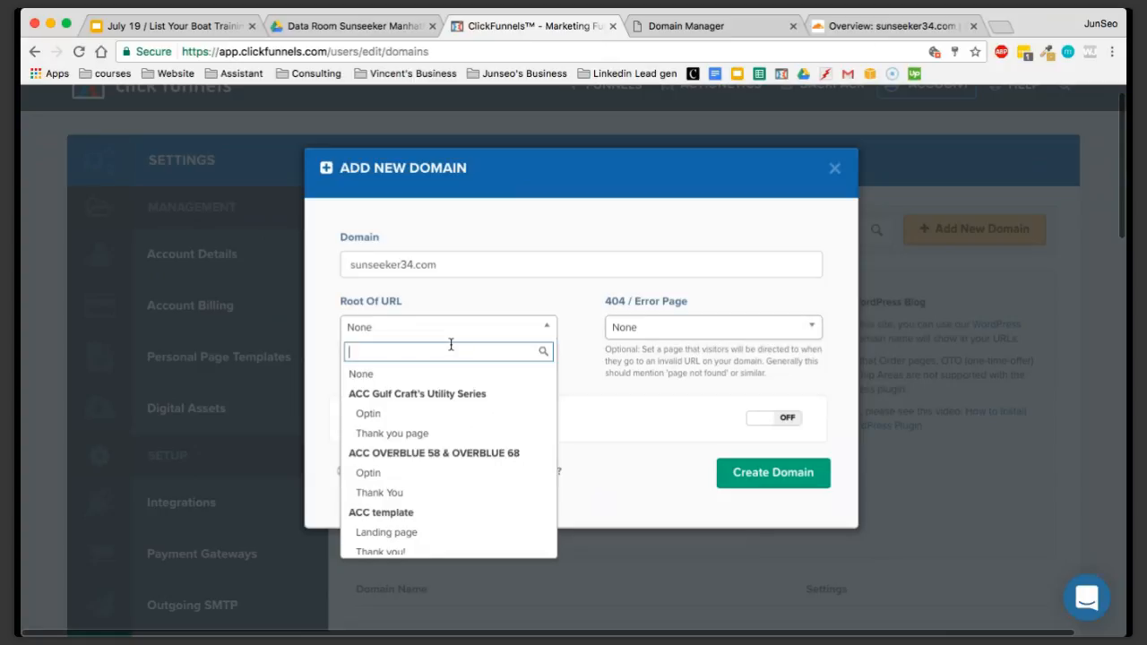
pyautogui.write('YS')
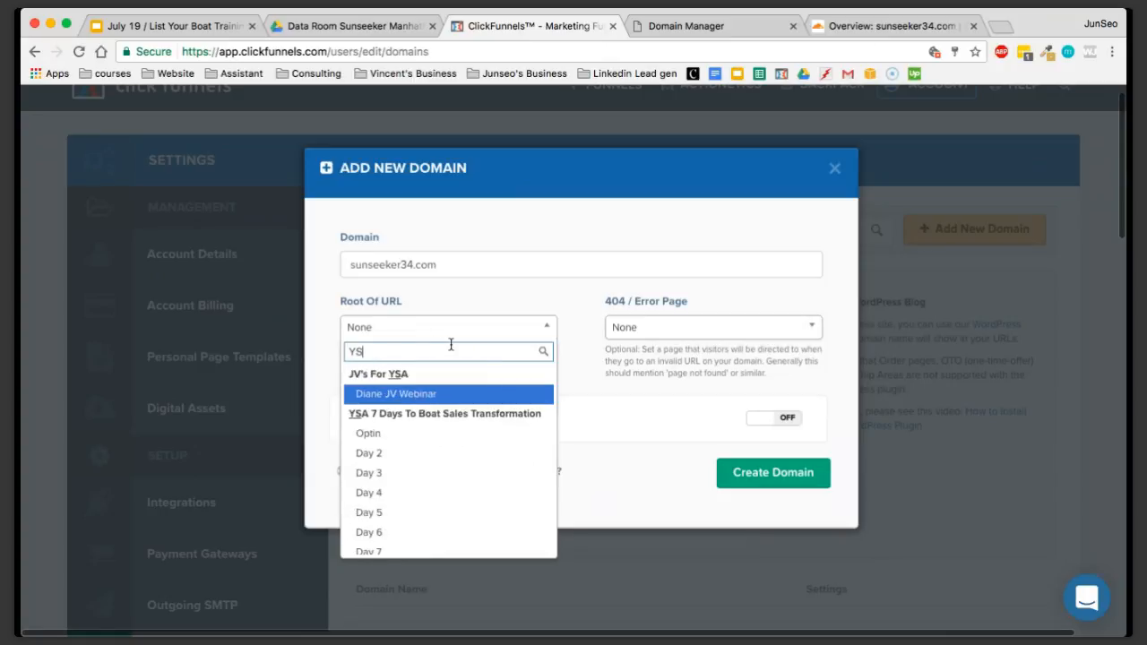
pyautogui.write('a')
pyautogui.press('BackSpace')
pyautogui.write('A')
pyautogui.scroll(-5, 475, 433)
pyautogui.scroll(-2, 450, 461)
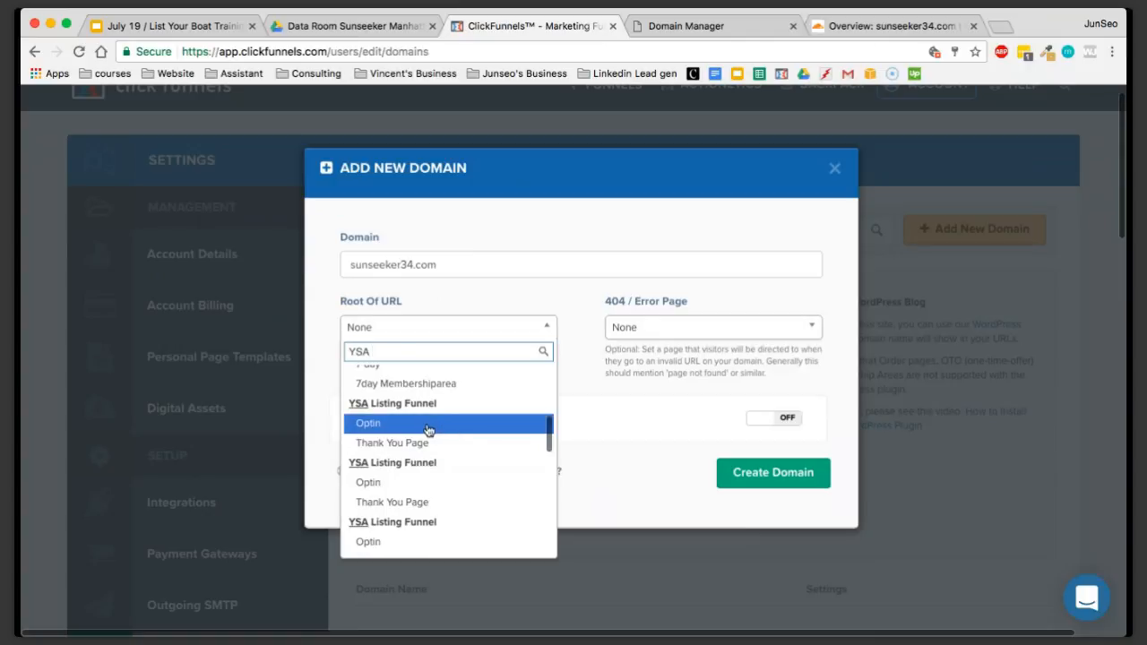
pyautogui.scroll(2, 450, 452)
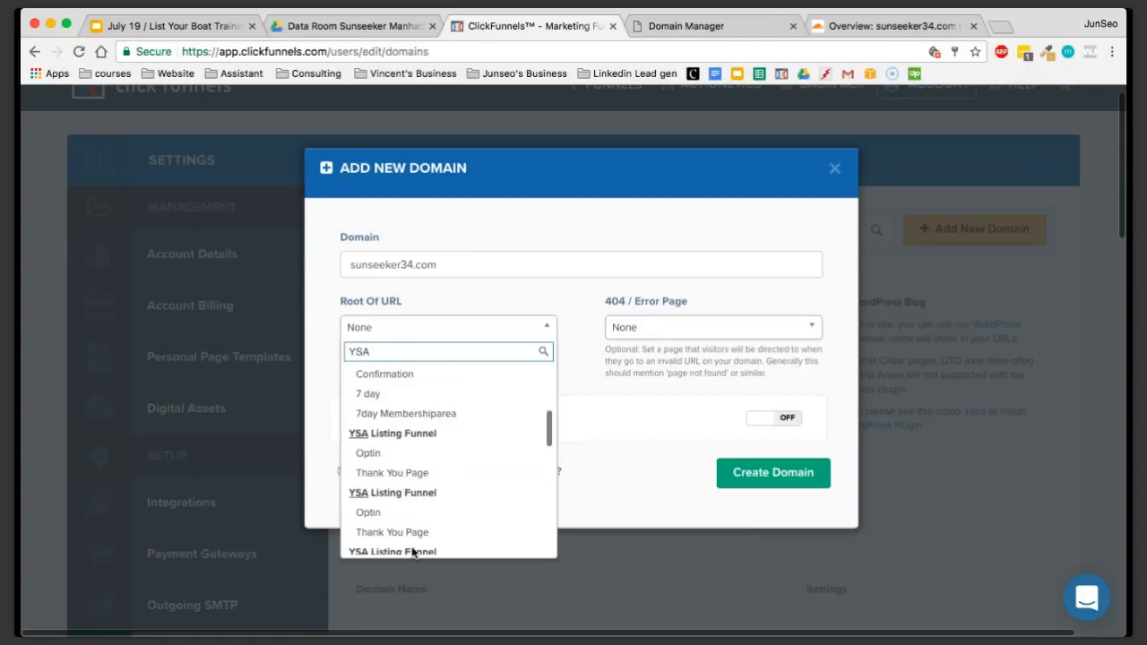
pyautogui.click(394, 453)
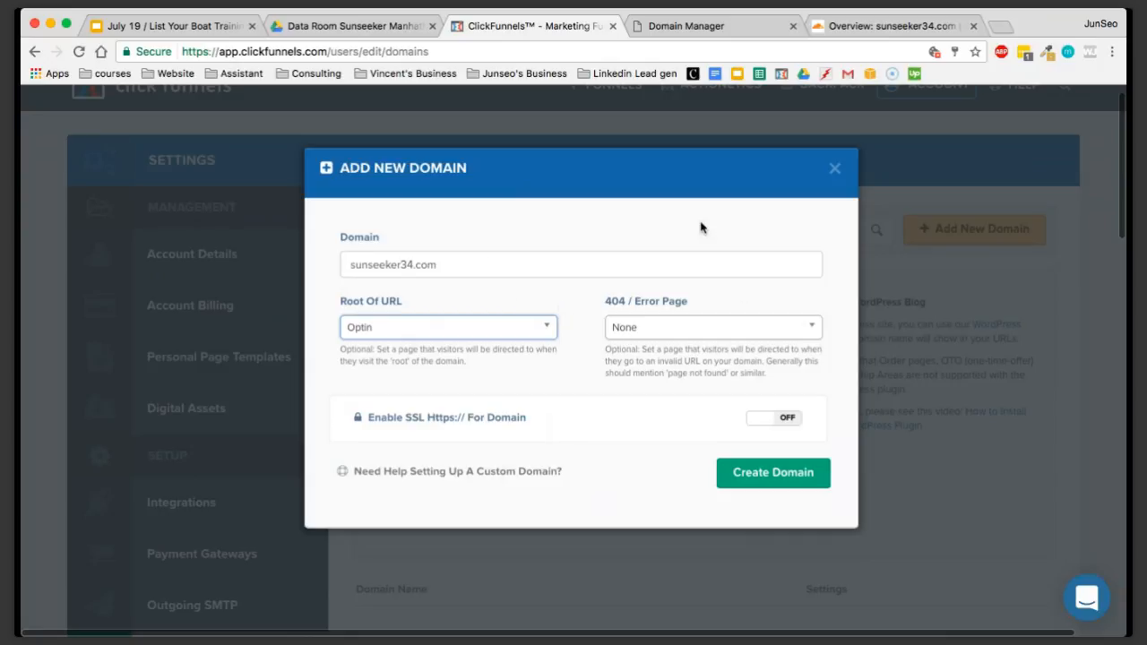
# Set the 404 / Error Page to the first YSA Listing Funnel's Optin page, searching for YSA
pyautogui.click(659, 328)
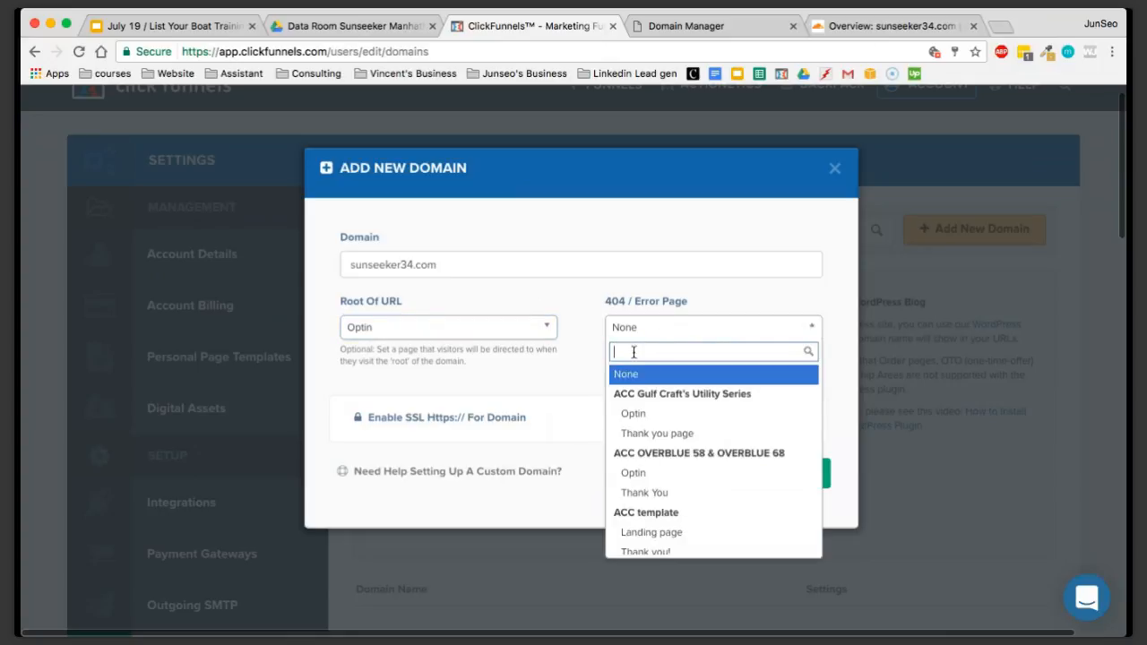
pyautogui.write('YSA')
pyautogui.scroll(-2, 691, 454)
pyautogui.scroll(-3, 688, 454)
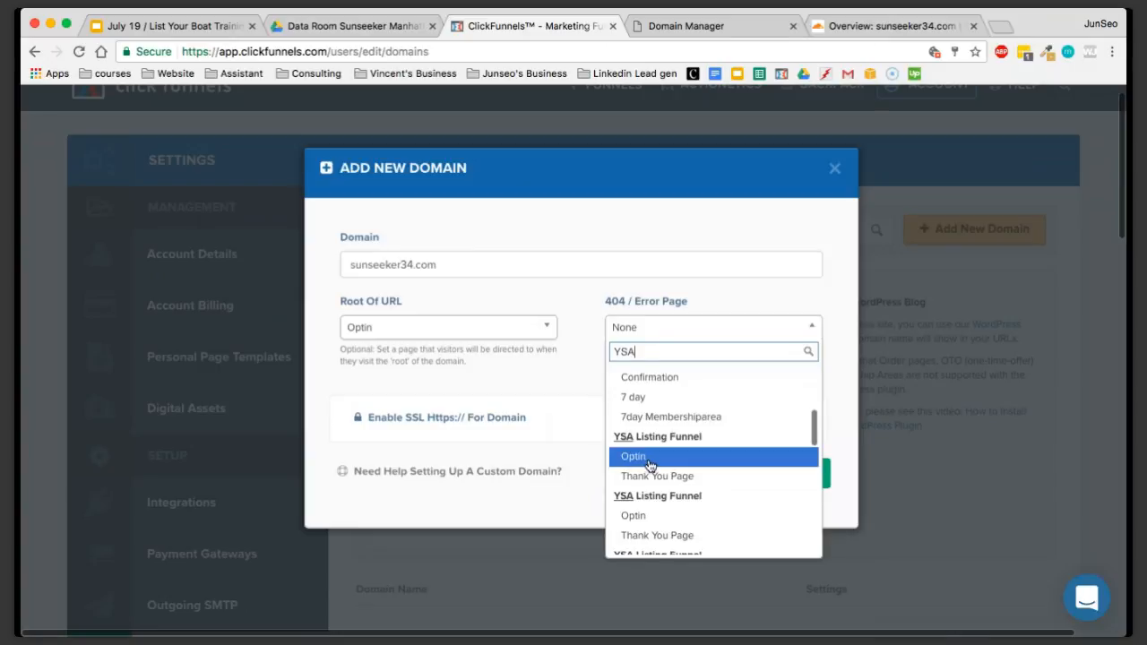
pyautogui.click(648, 461)
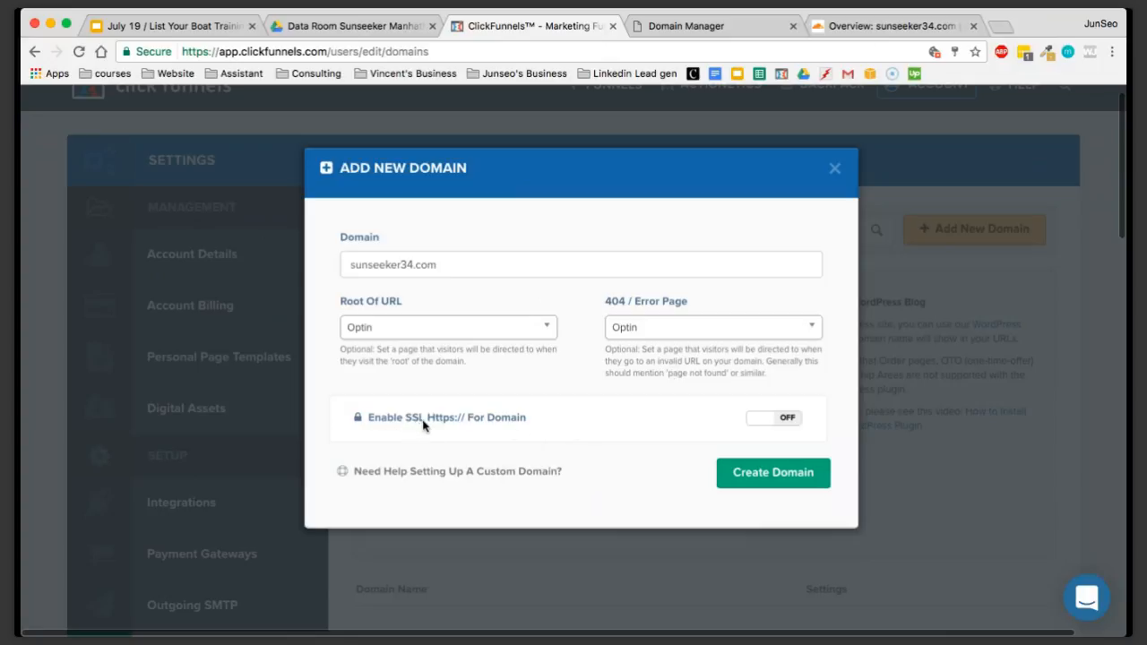
# Enable SSL for sunseeker34.com, create the domain, and dismiss the domain setup notice
pyautogui.click(764, 419)
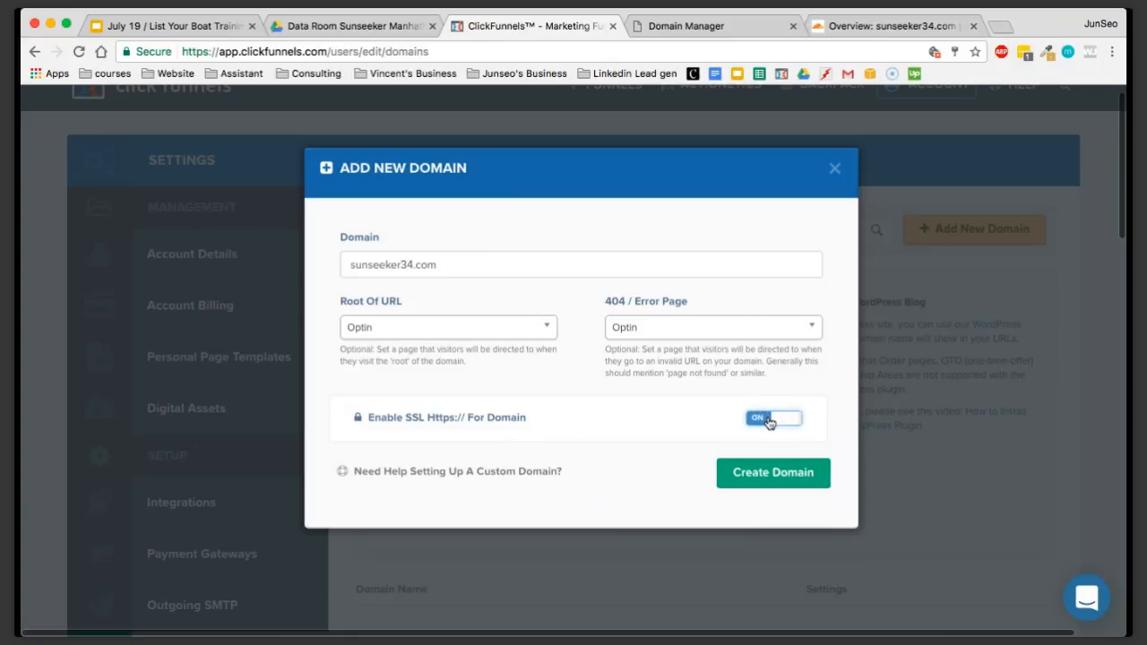
pyautogui.click(760, 475)
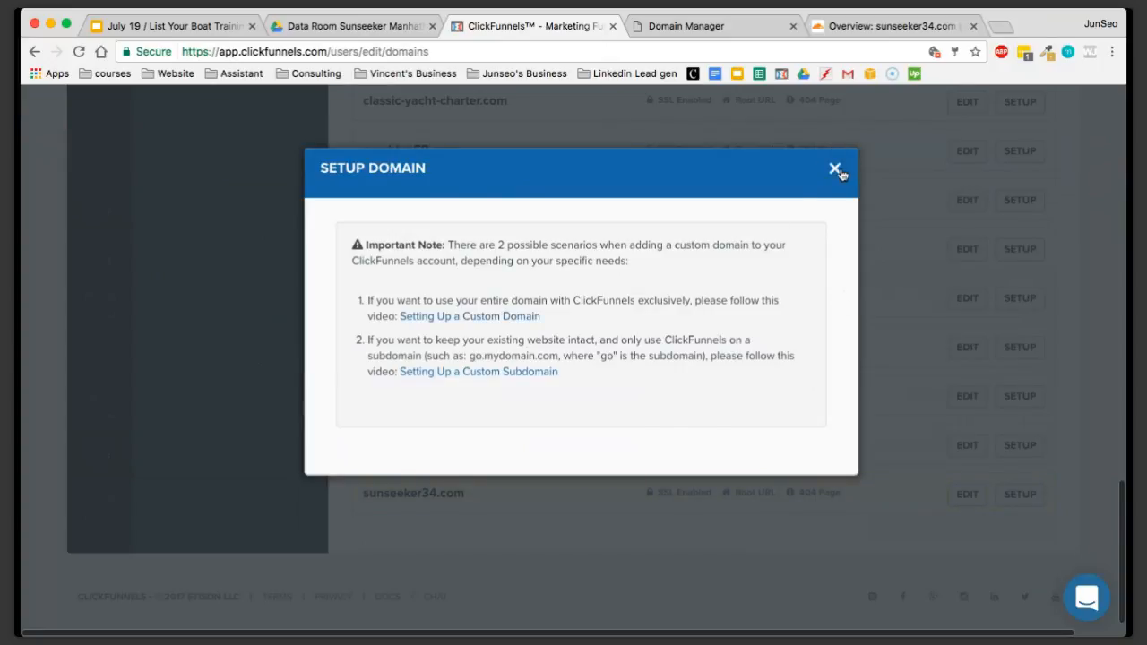
pyautogui.click(834, 168)
# Open the most recently updated YSA Listing Funnel from the list of all funnels
pyautogui.scroll(15, 526, 502)
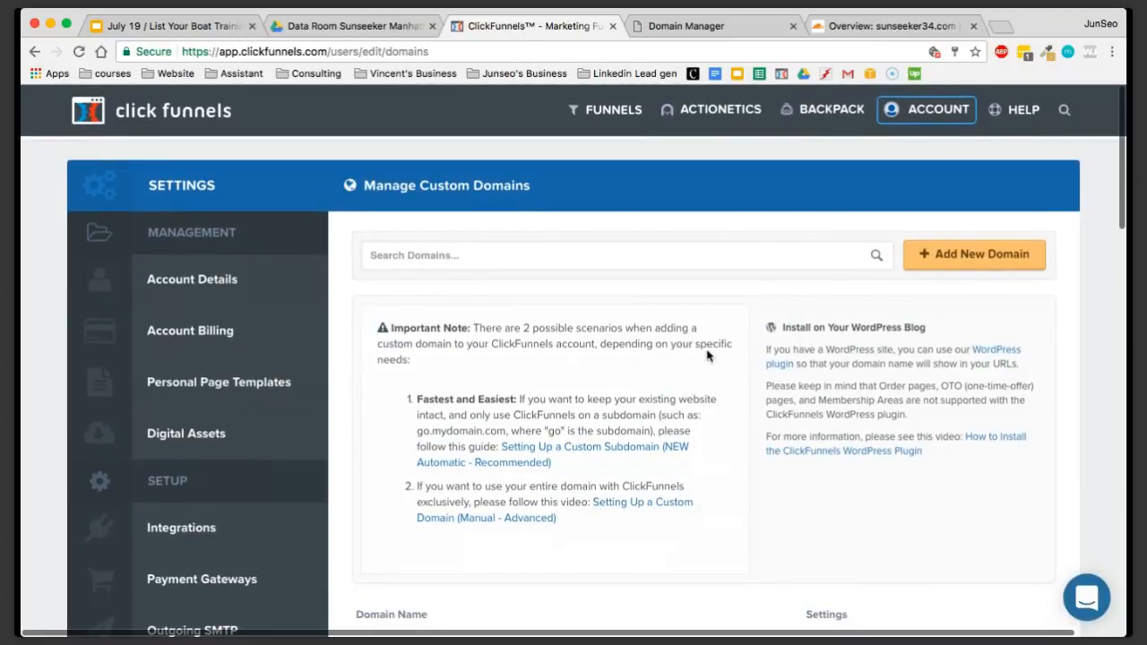
pyautogui.click(596, 109)
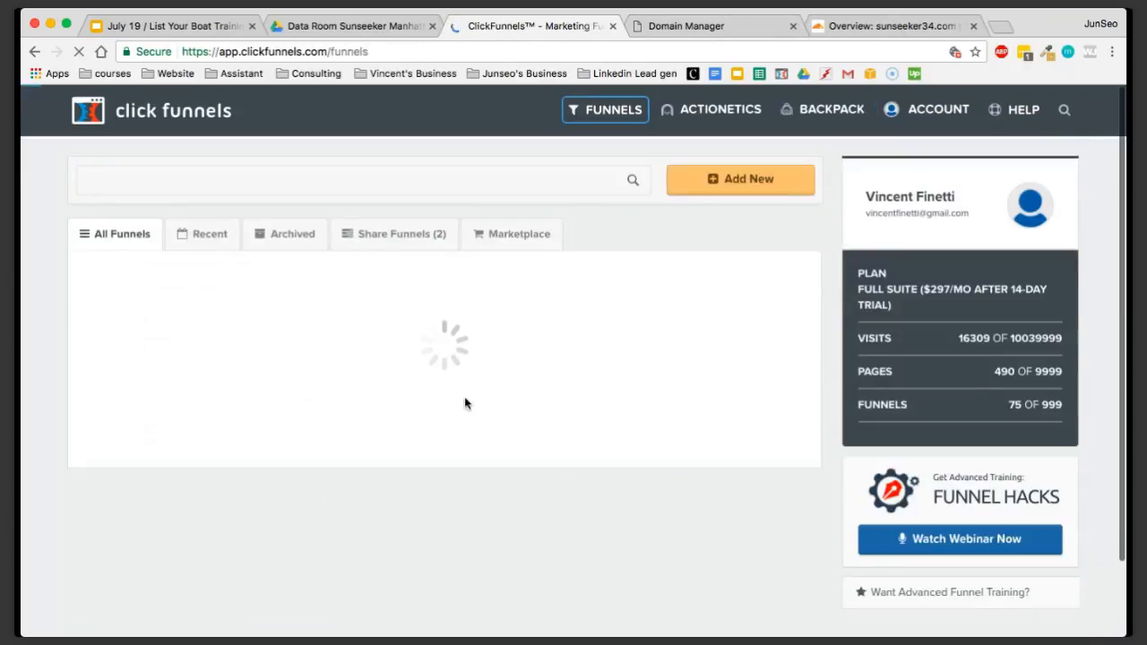
pyautogui.scroll(-2, 436, 358)
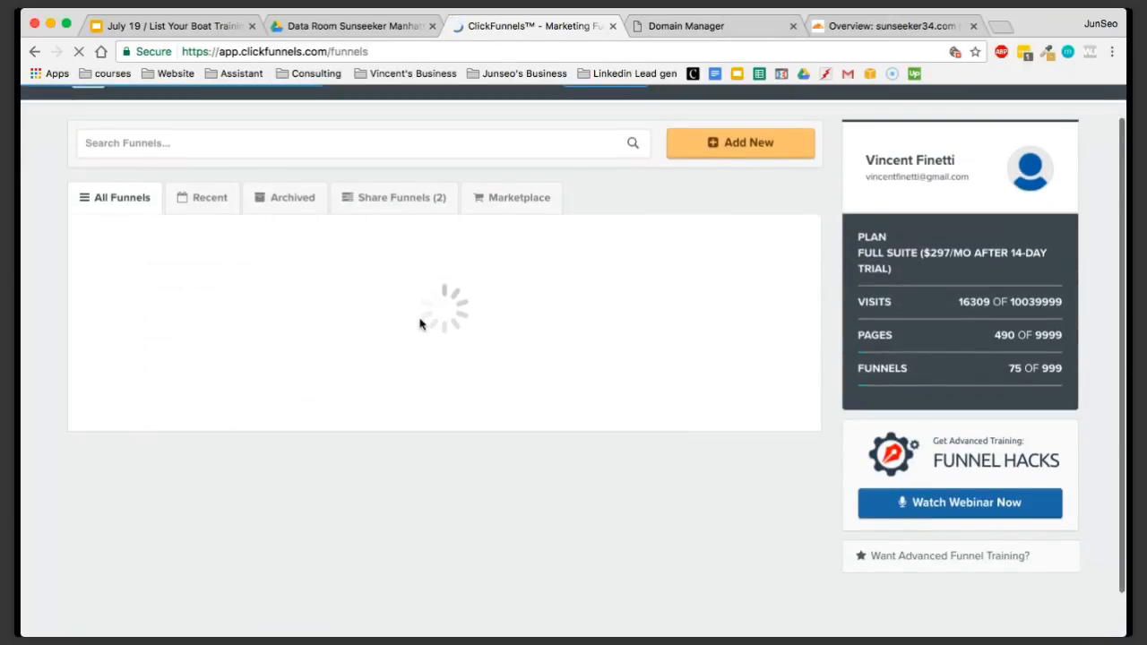
pyautogui.scroll(-1, 337, 280)
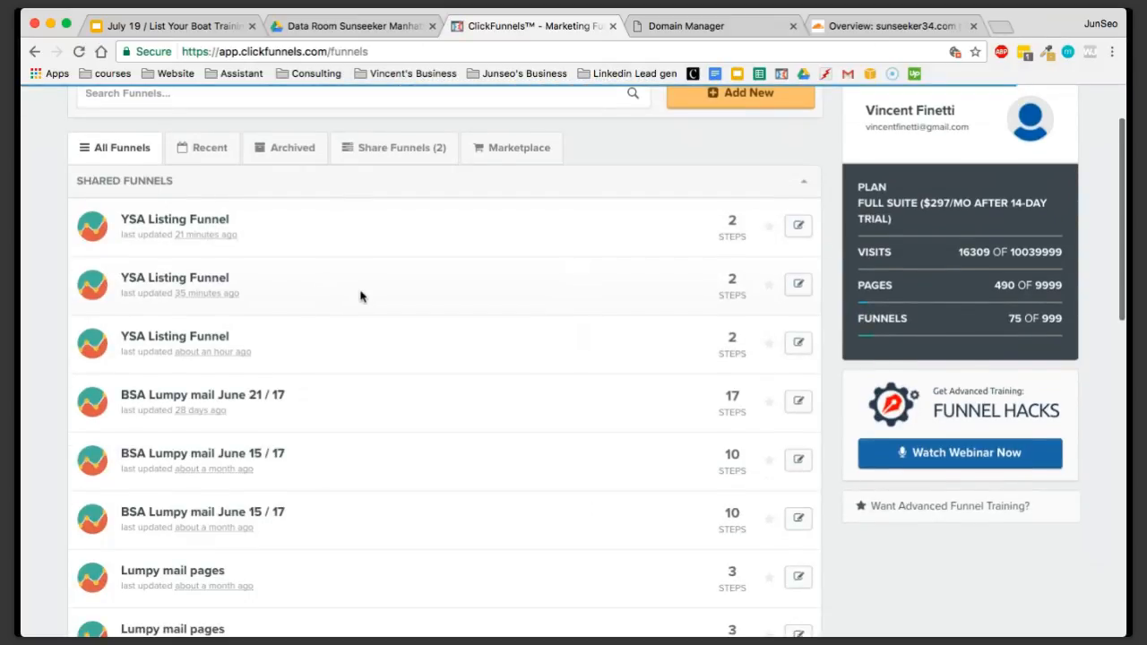
pyautogui.scroll(-1, 360, 297)
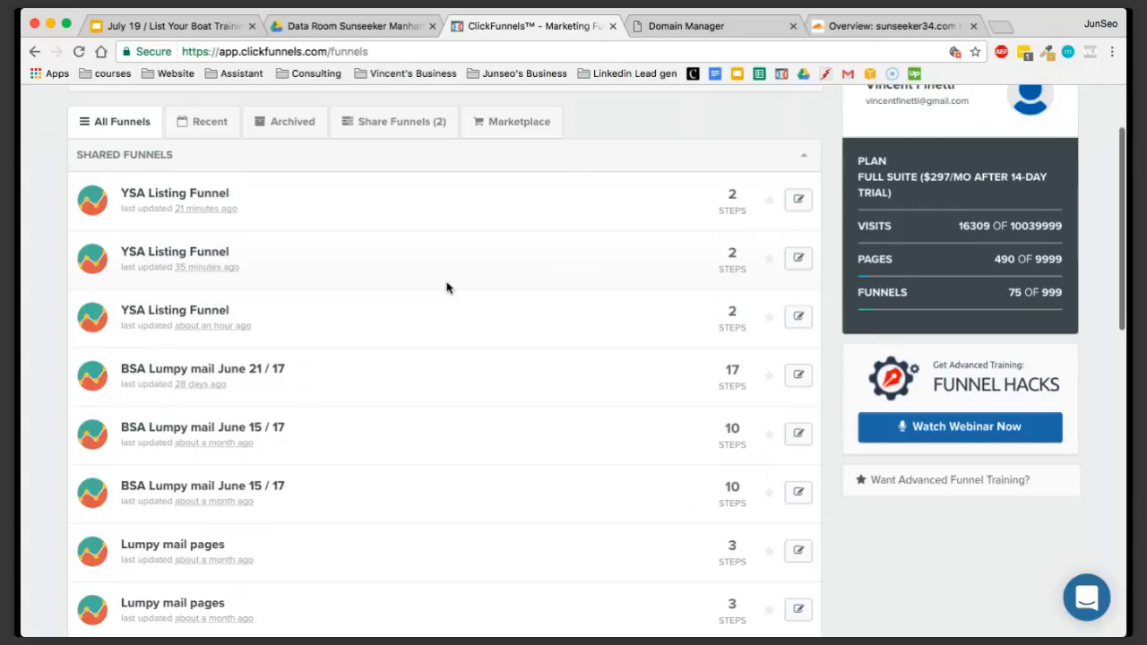
pyautogui.scroll(-1, 447, 288)
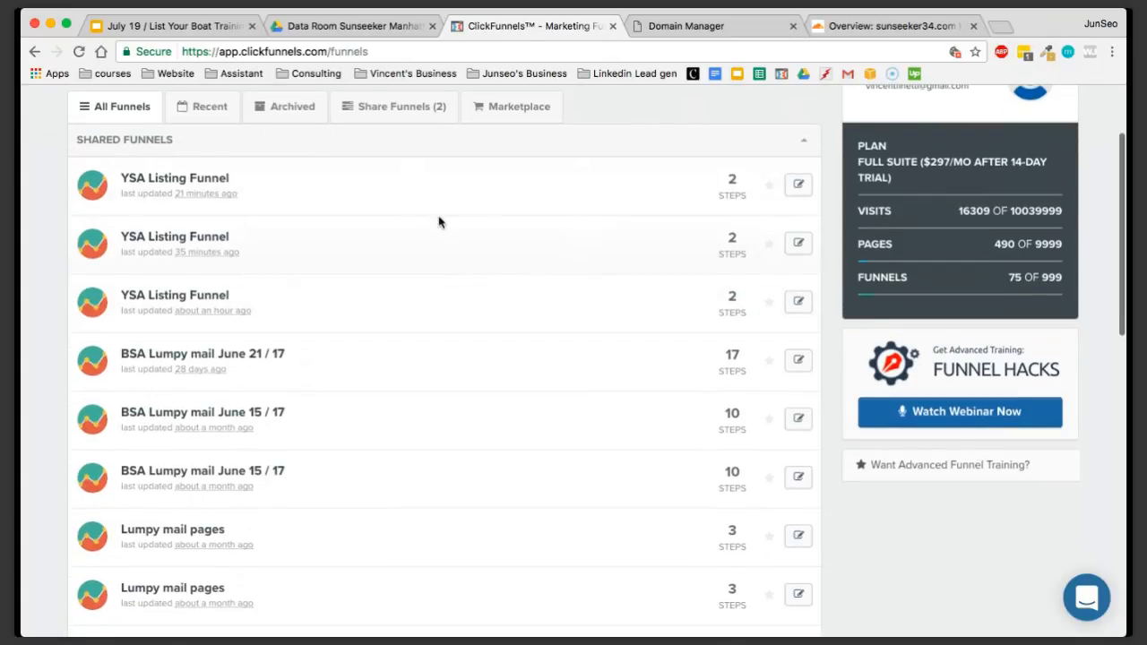
pyautogui.click(191, 180)
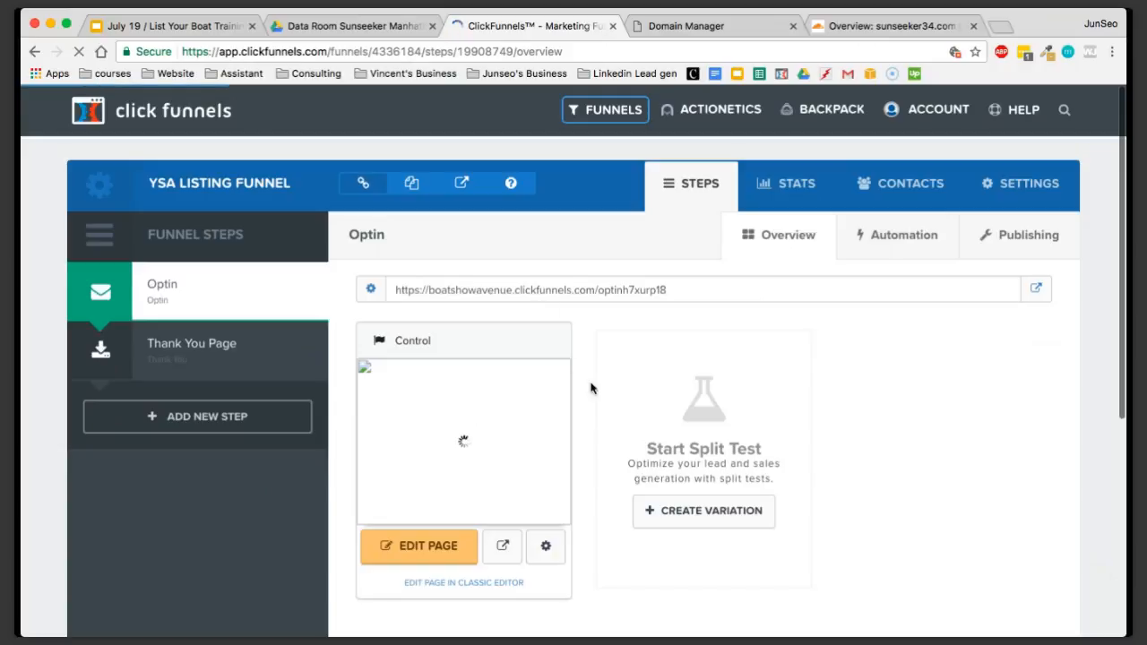
# In the funnel's settings, replace the Shared Funnels group tag with YSA
pyautogui.scroll(-1, 586, 395)
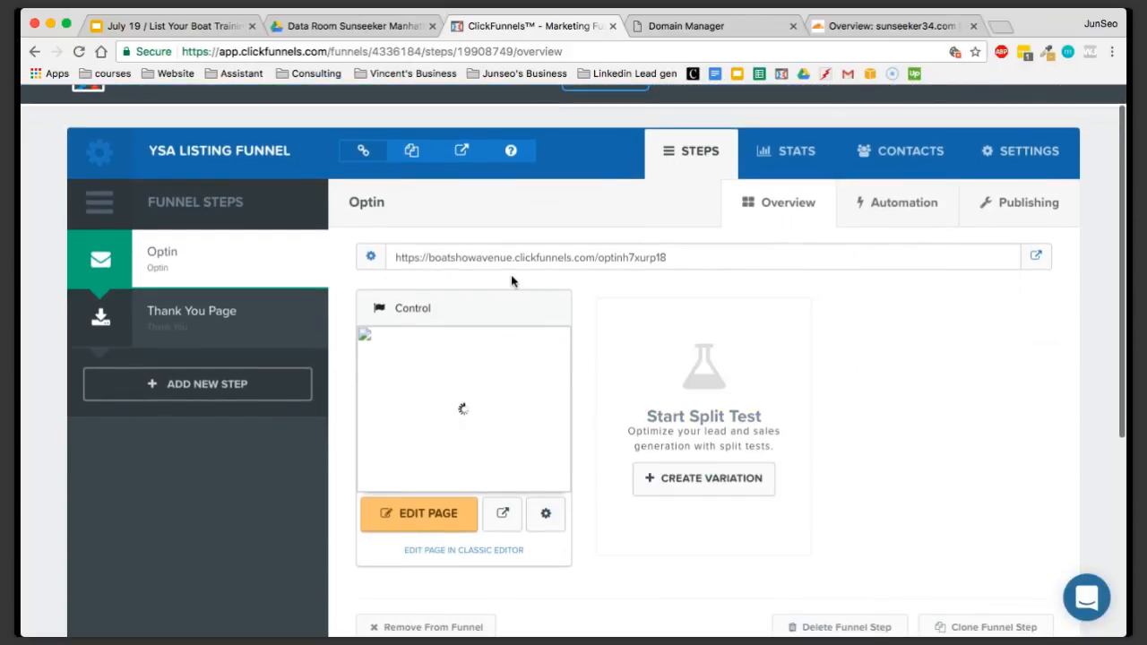
pyautogui.moveTo(429, 260); pyautogui.dragTo(636, 258)
pyautogui.click(845, 311)
pyautogui.scroll(1, 845, 315)
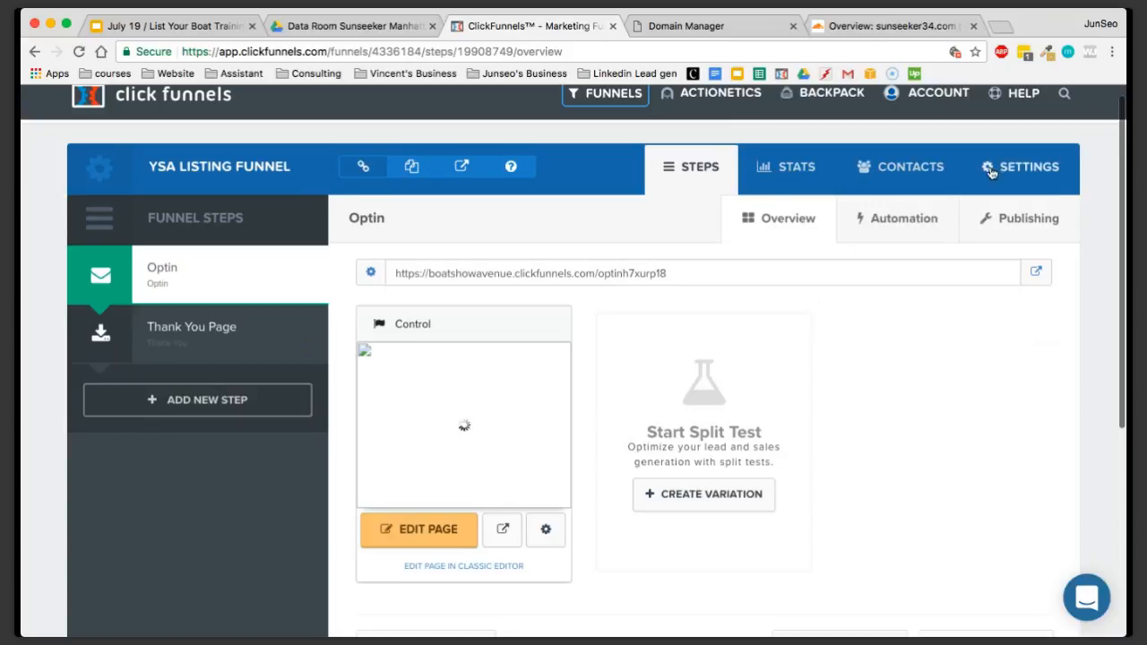
pyautogui.click(1028, 166)
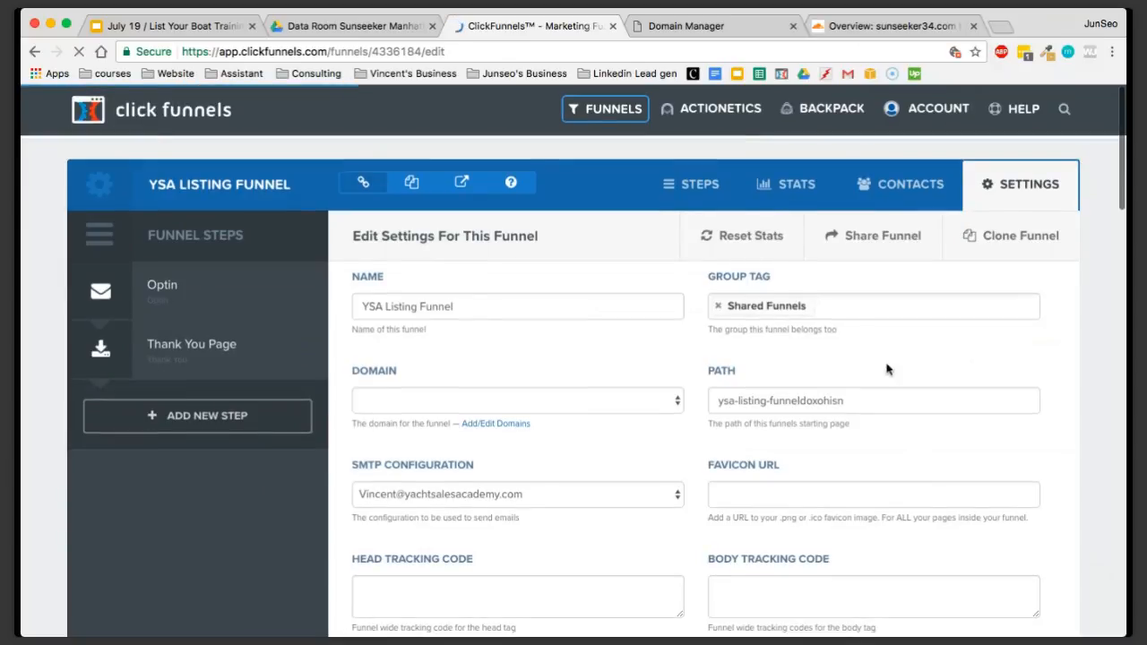
pyautogui.scroll(-2, 886, 369)
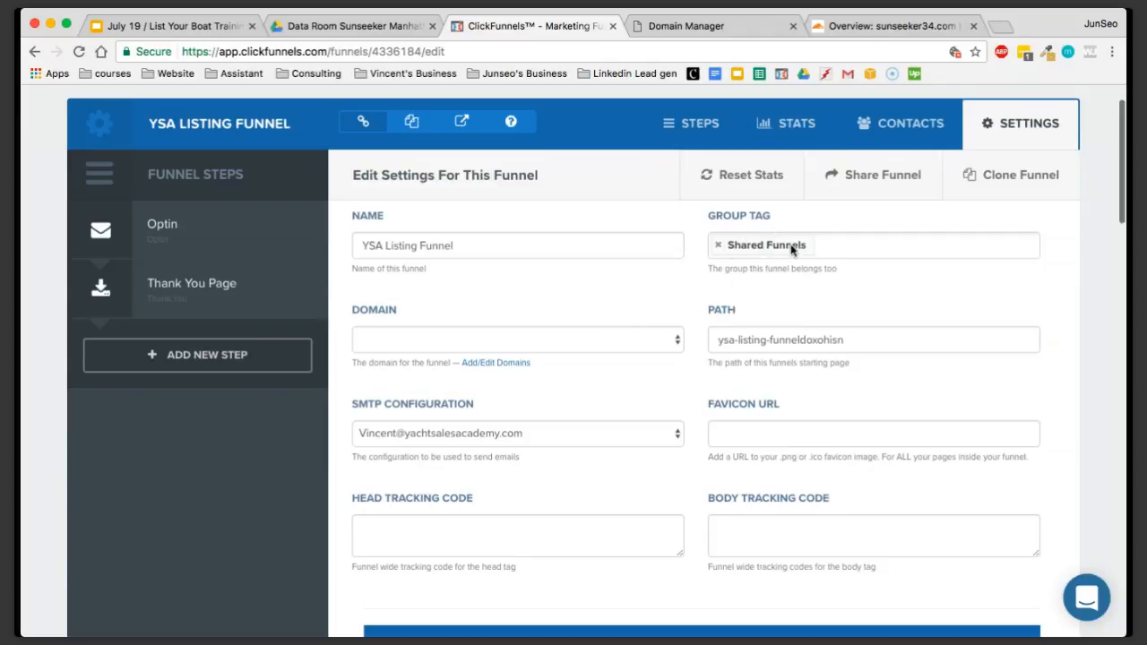
pyautogui.click(718, 244)
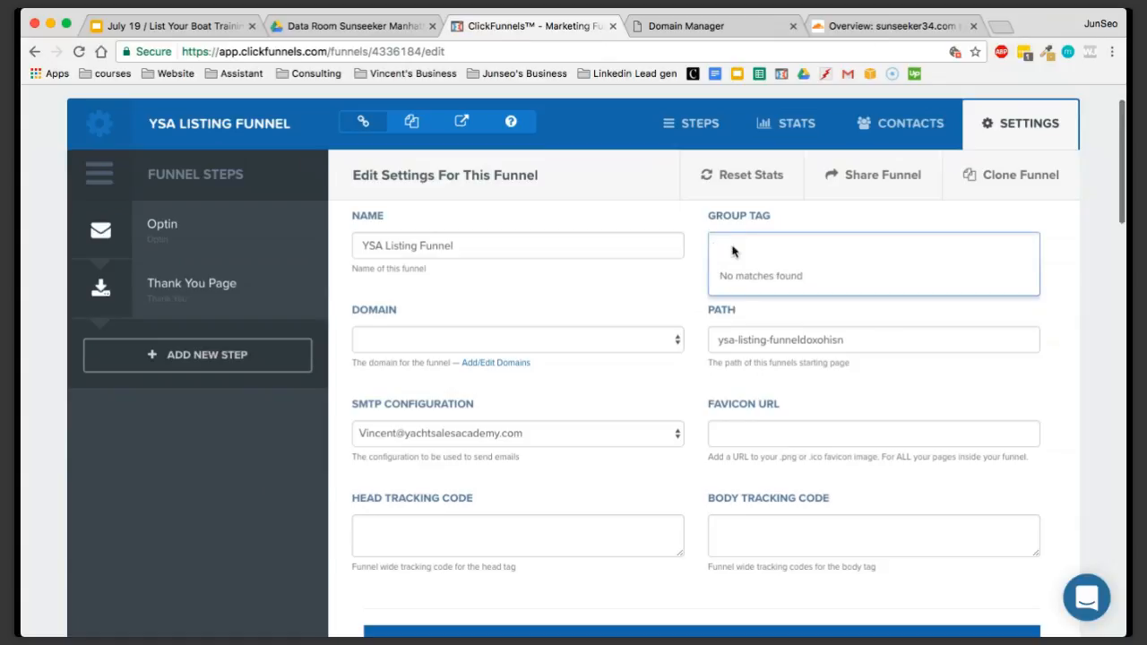
pyautogui.write('YSA')
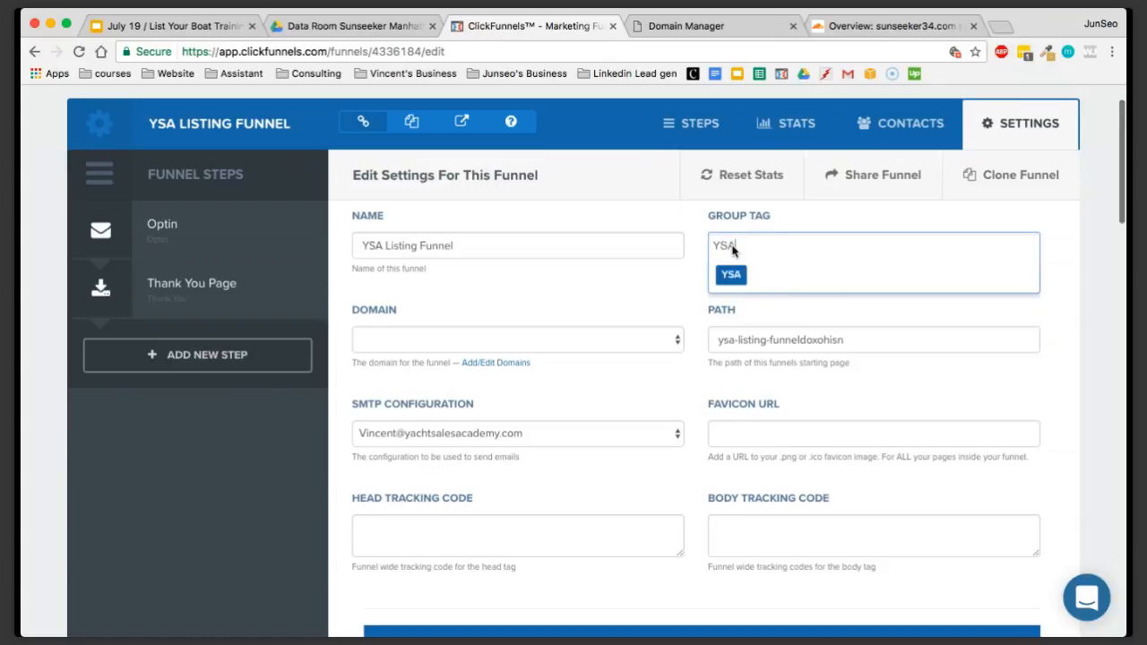
pyautogui.click(733, 277)
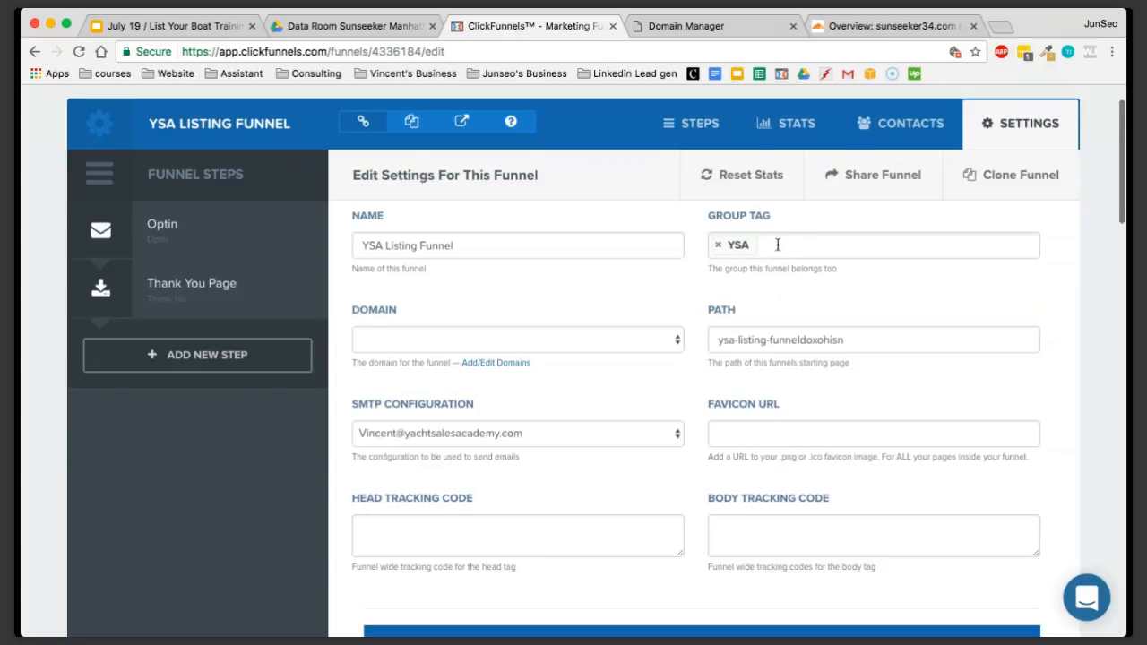
# Rename the funnel as "YSA sunseeker 34"
pyautogui.click(437, 246)
pyautogui.moveTo(486, 243); pyautogui.dragTo(327, 242)
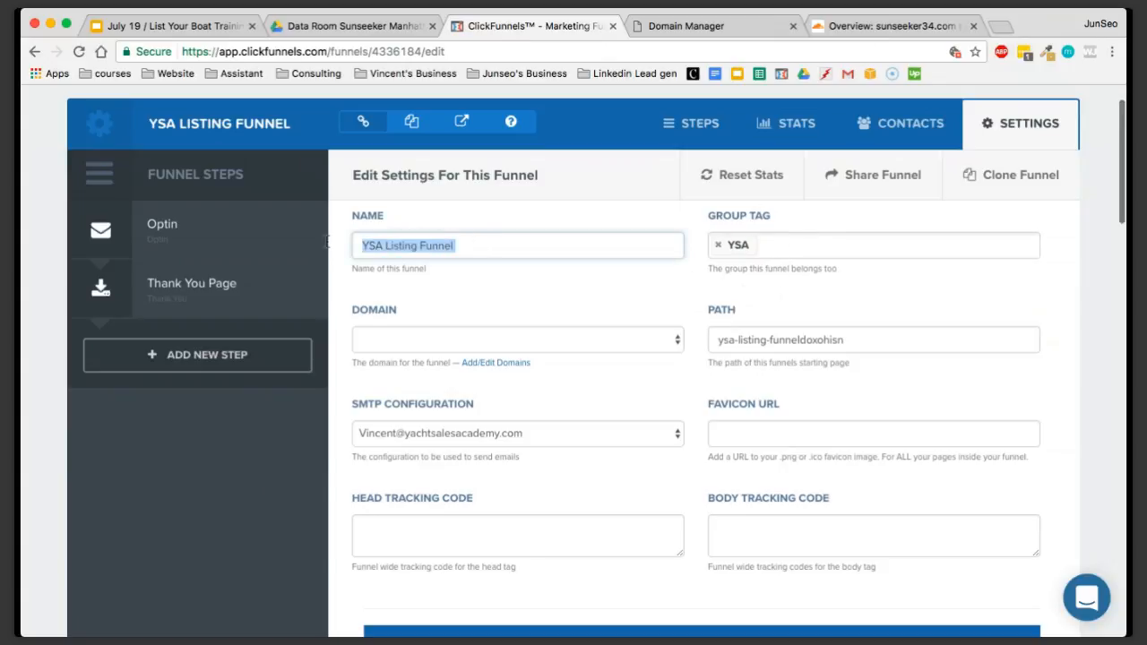
pyautogui.click(446, 245)
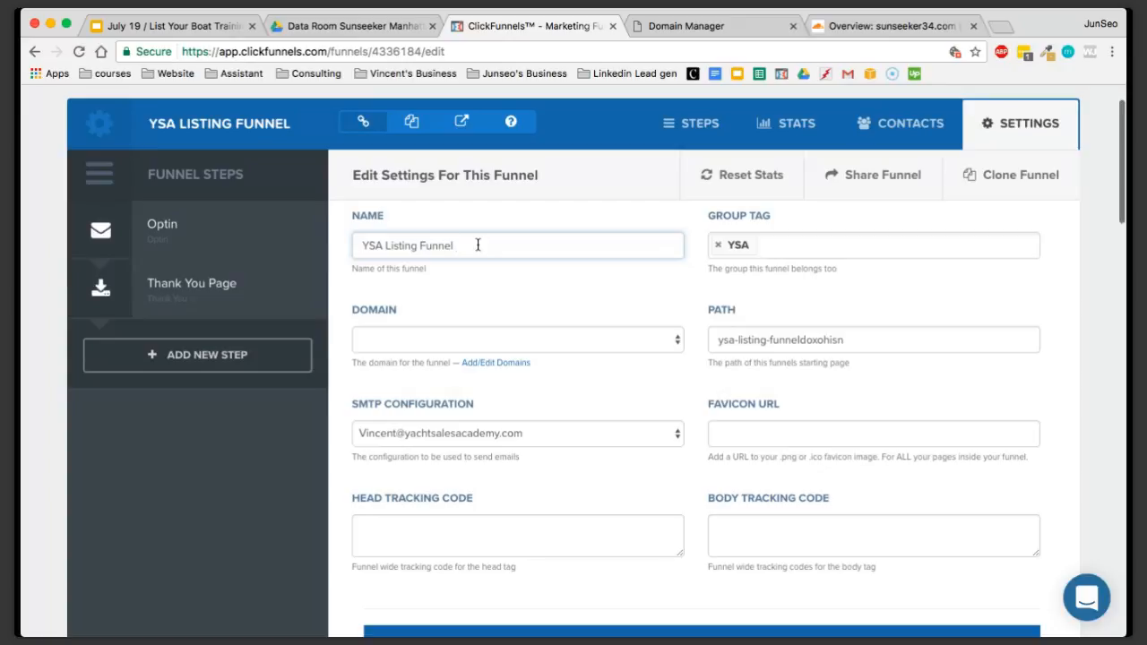
pyautogui.click(798, 252)
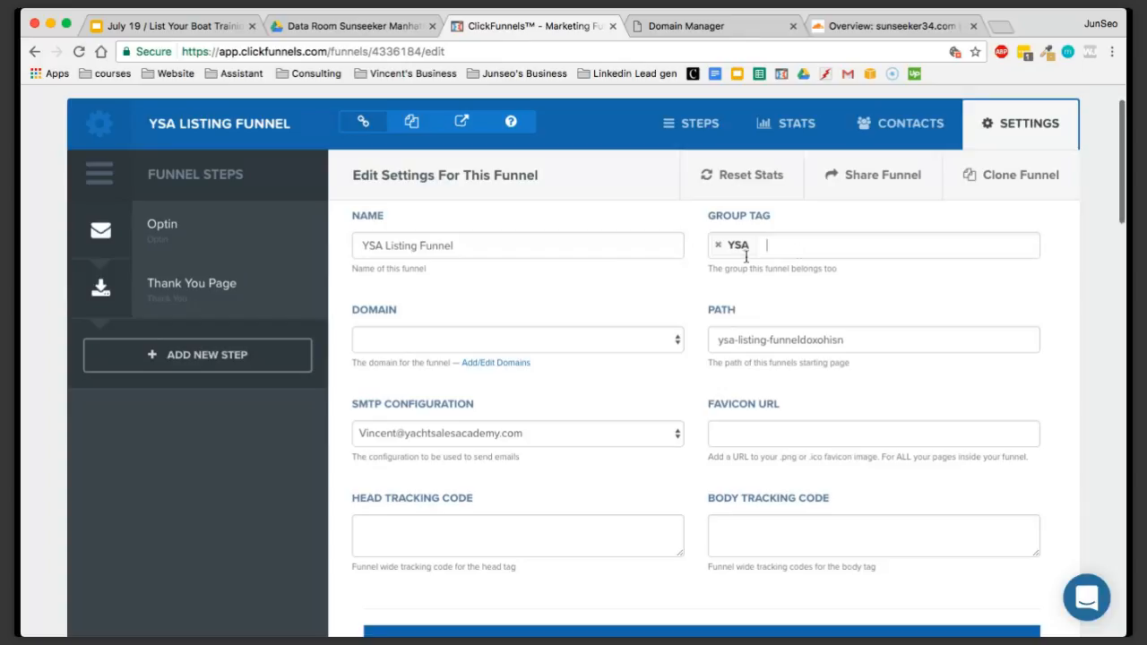
pyautogui.click(593, 253)
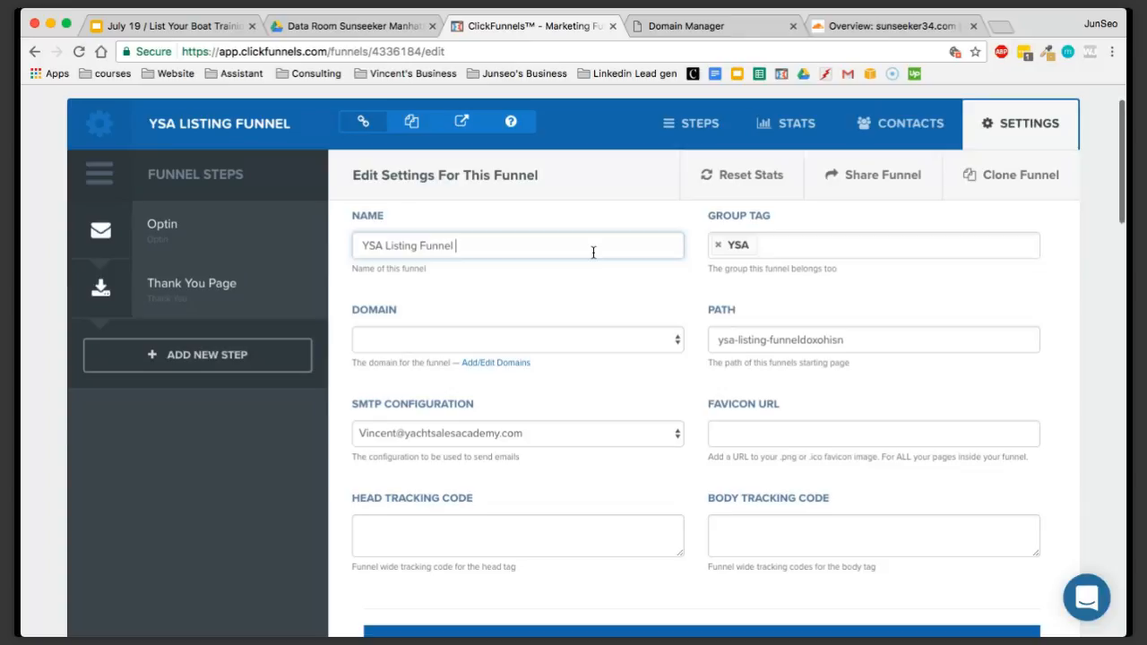
pyautogui.moveTo(507, 254); pyautogui.dragTo(361, 245)
pyautogui.click(399, 246)
pyautogui.moveTo(454, 246); pyautogui.dragTo(399, 245)
pyautogui.press('BackSpace')
pyautogui.write('sunseeker 34')
pyautogui.click(437, 290)
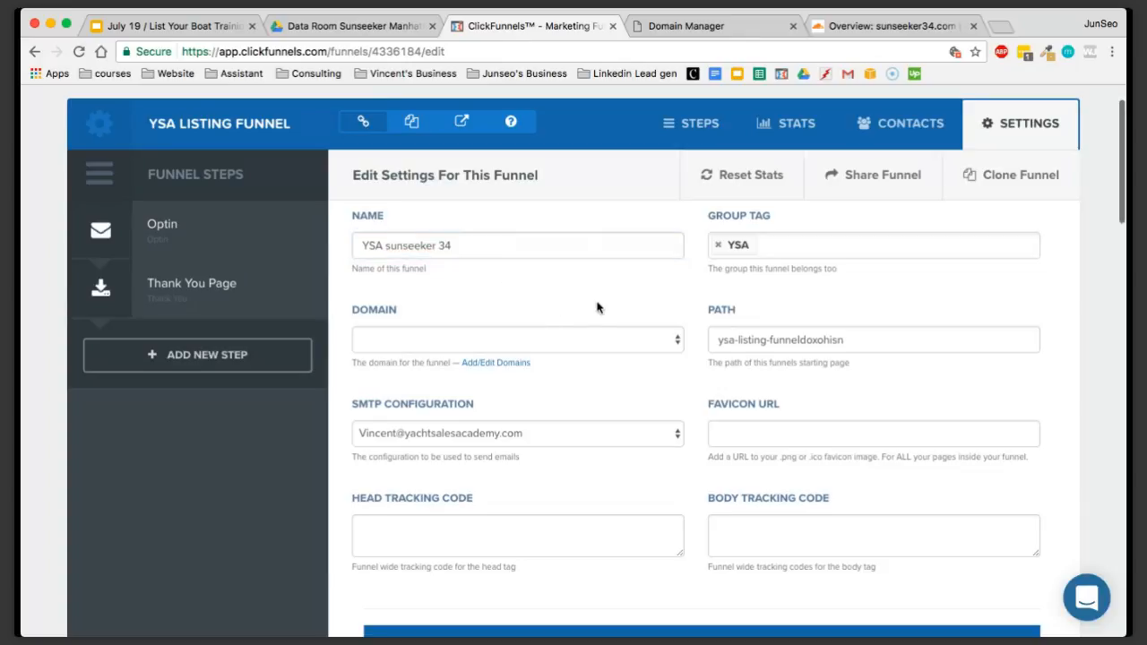
# Set the funnel's domain to sunseeker34.com and save the updated funnel settings
pyautogui.scroll(-2, 660, 286)
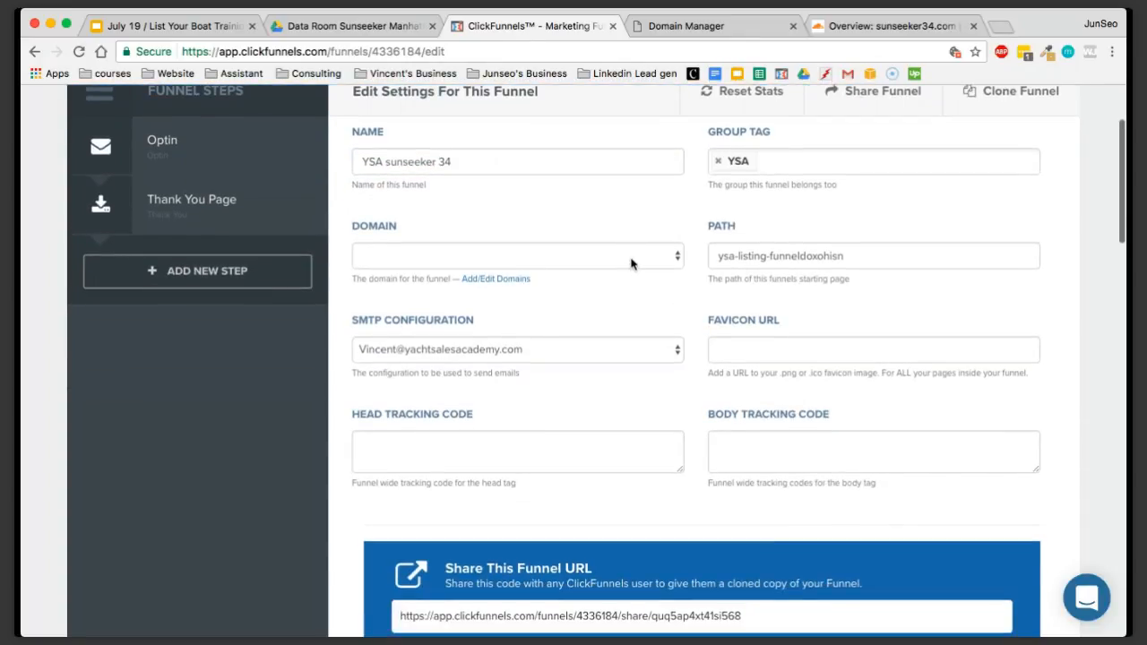
pyautogui.click(428, 261)
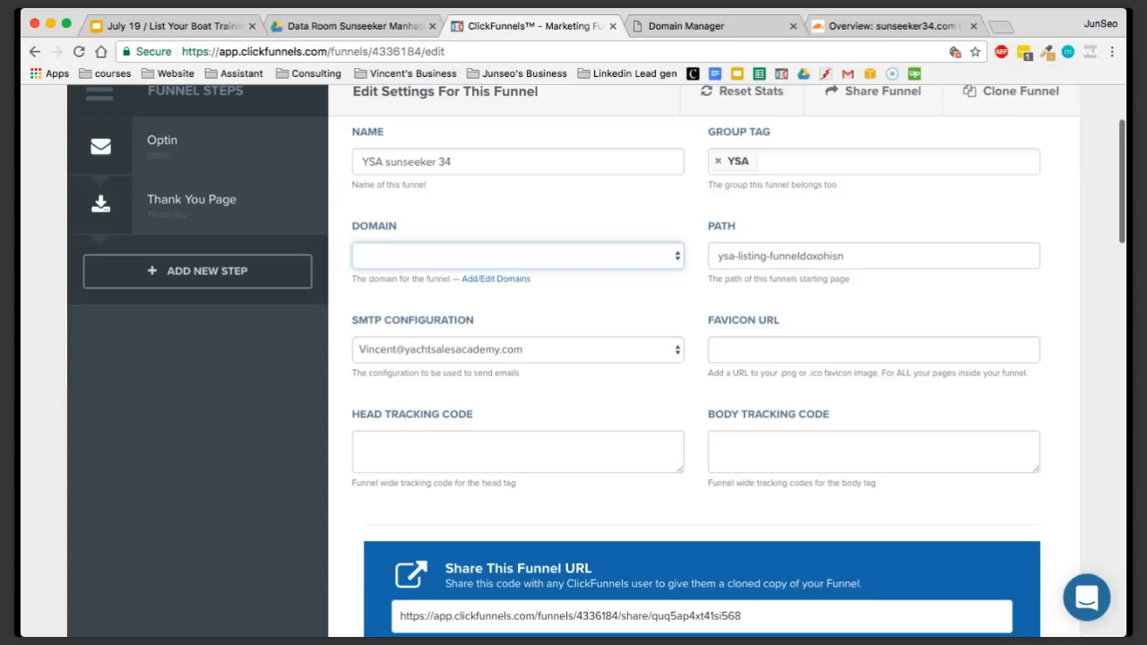
pyautogui.click(497, 339)
pyautogui.scroll(-10, 674, 324)
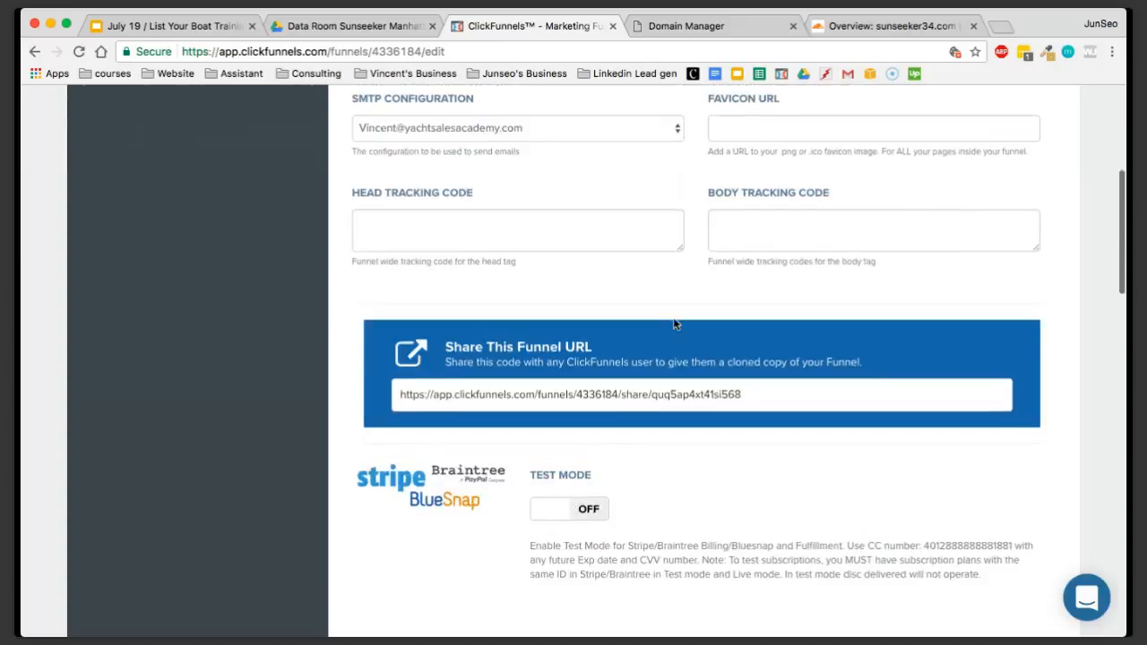
pyautogui.scroll(-5, 674, 324)
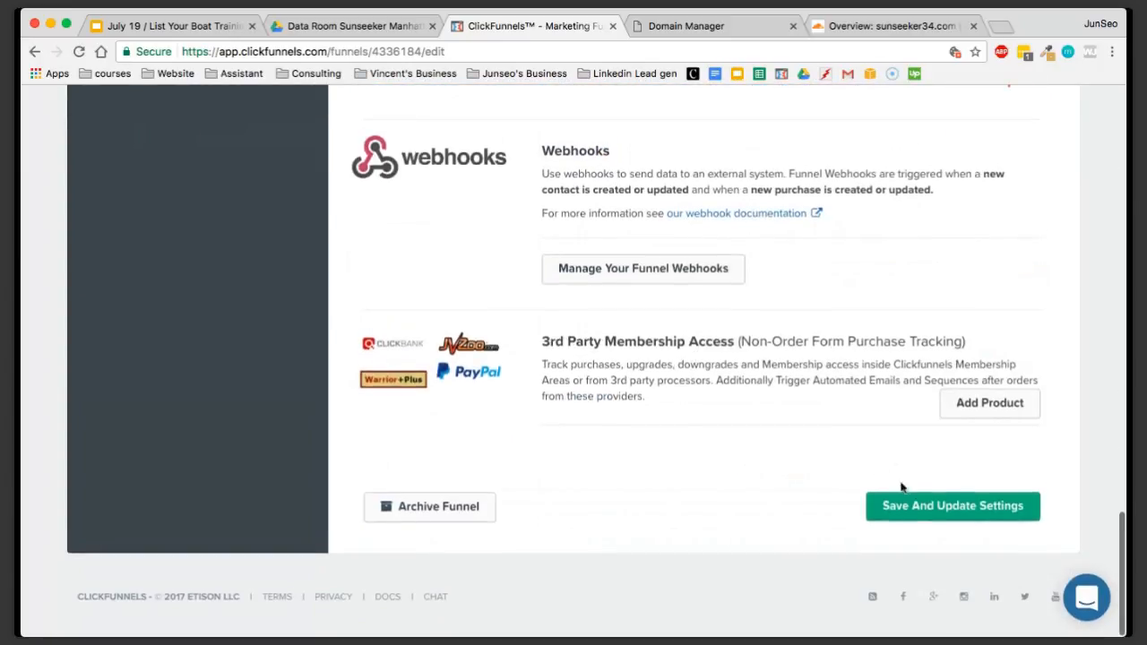
pyautogui.click(927, 501)
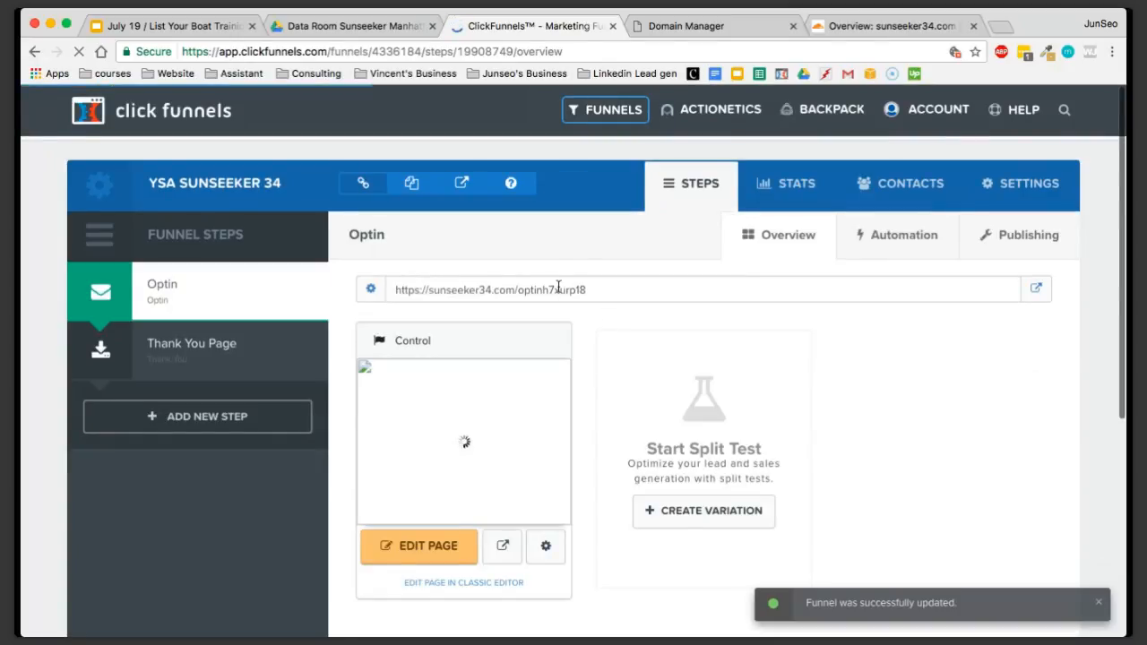
# Check the Optin step's new sunseeker34.com address by viewing the live page, and close it again
pyautogui.moveTo(394, 294); pyautogui.dragTo(546, 286)
pyautogui.click(588, 288)
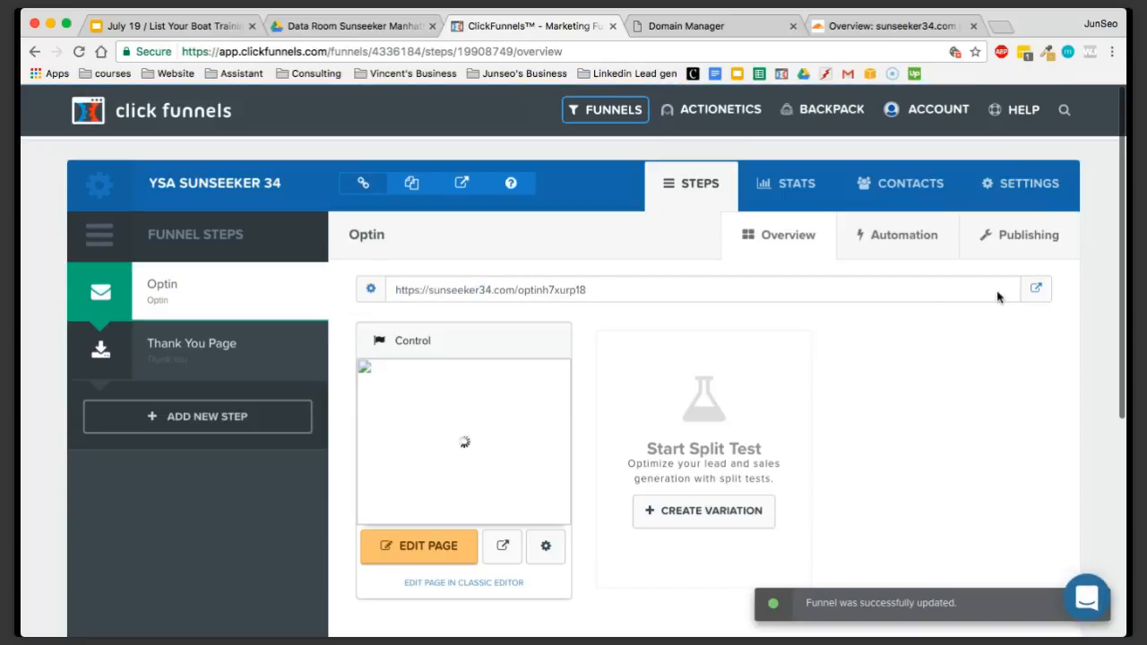
pyautogui.click(1036, 287)
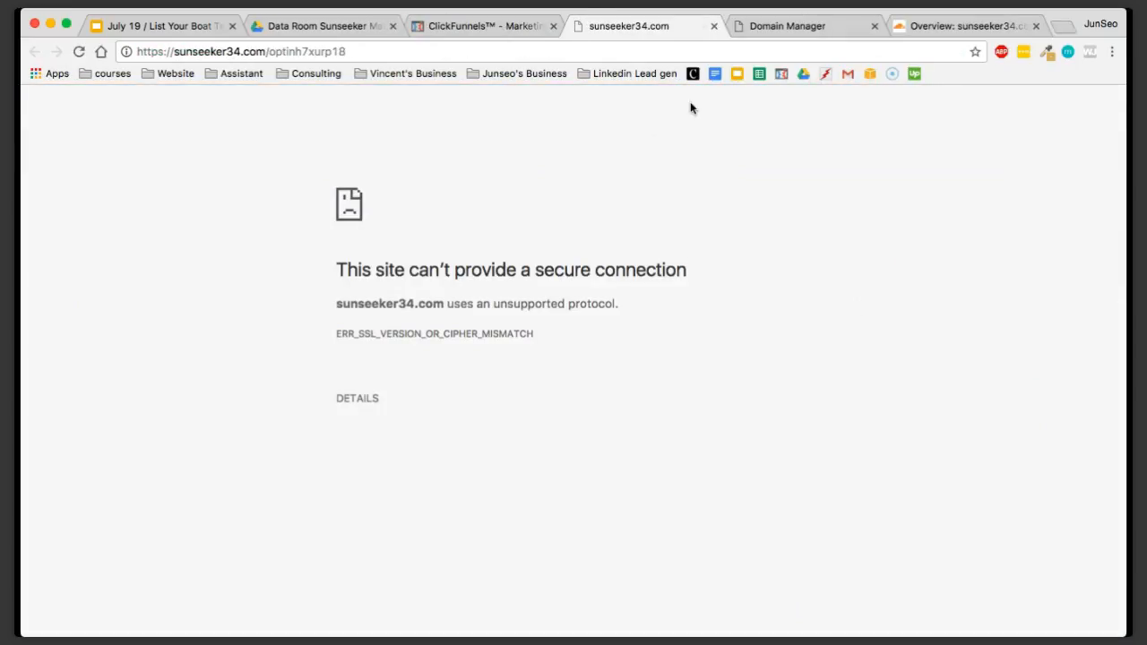
pyautogui.moveTo(337, 263); pyautogui.dragTo(494, 332)
pyautogui.click(524, 345)
pyautogui.click(505, 26)
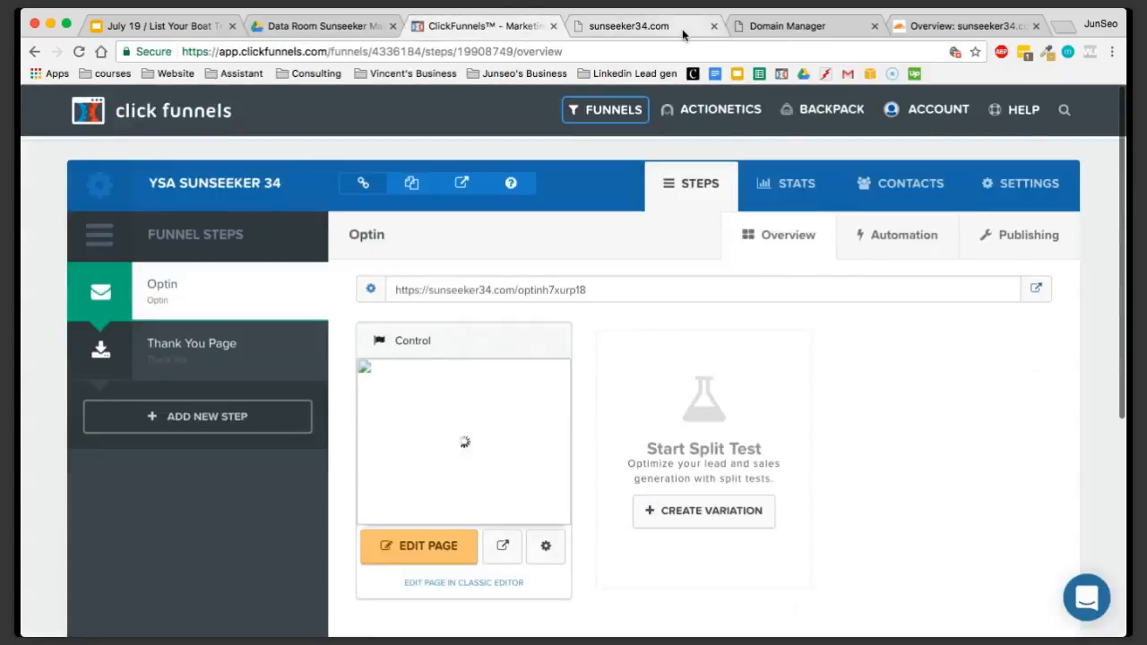
pyautogui.click(713, 26)
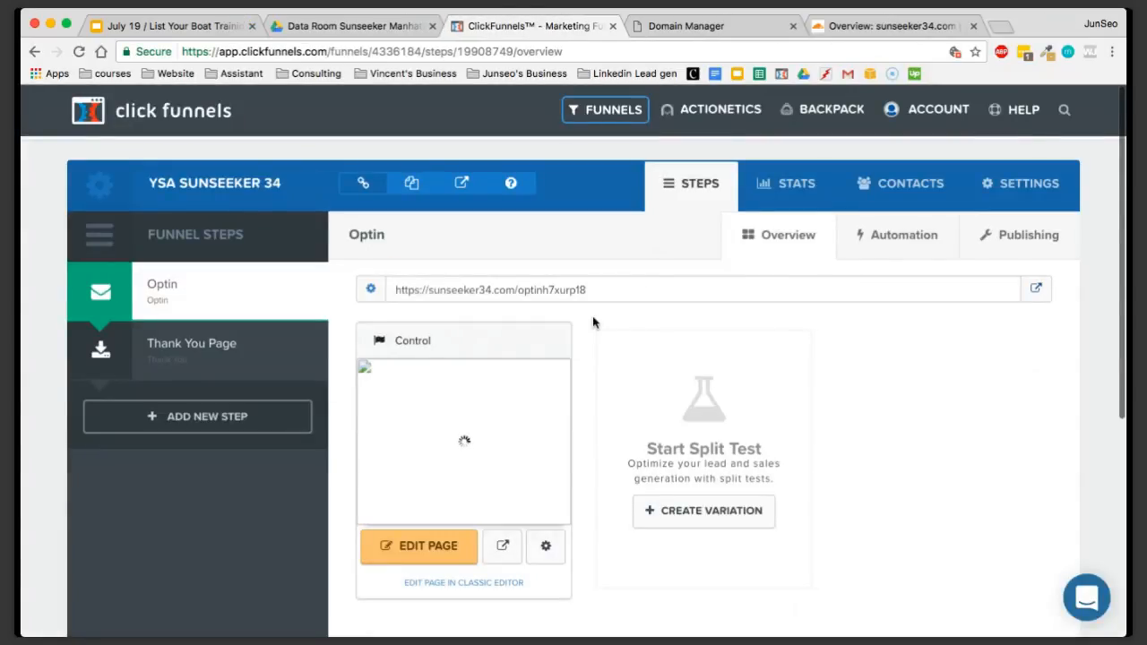
pyautogui.click(546, 548)
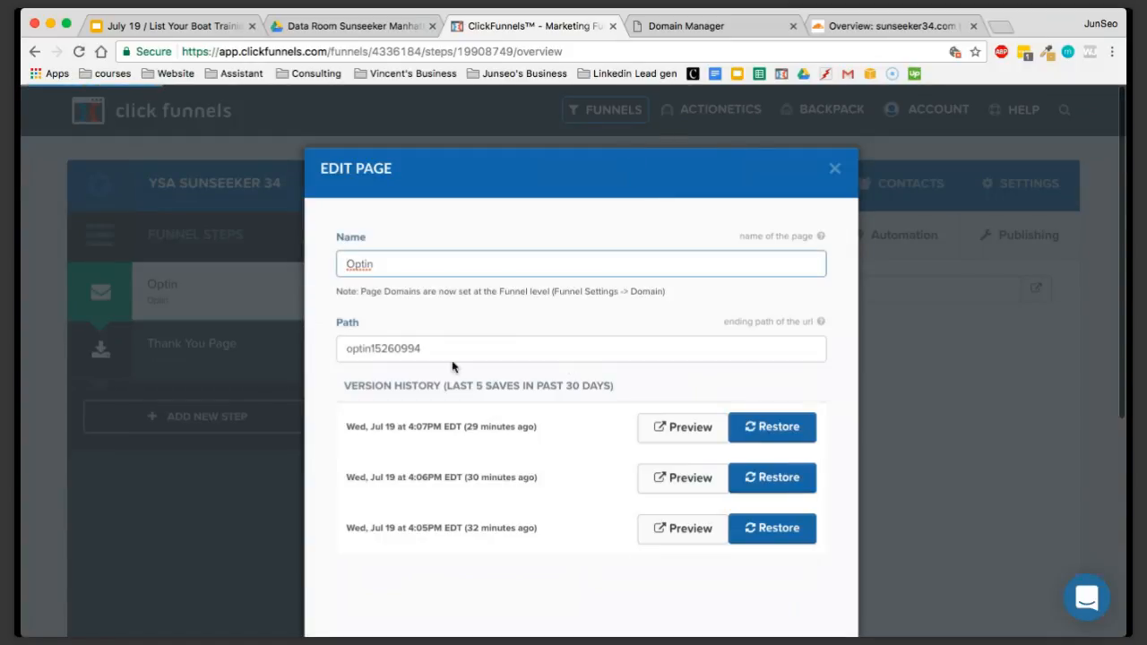
pyautogui.doubleClick(439, 349)
pyautogui.click(447, 348)
pyautogui.moveTo(447, 348); pyautogui.dragTo(345, 350)
pyautogui.click(429, 351)
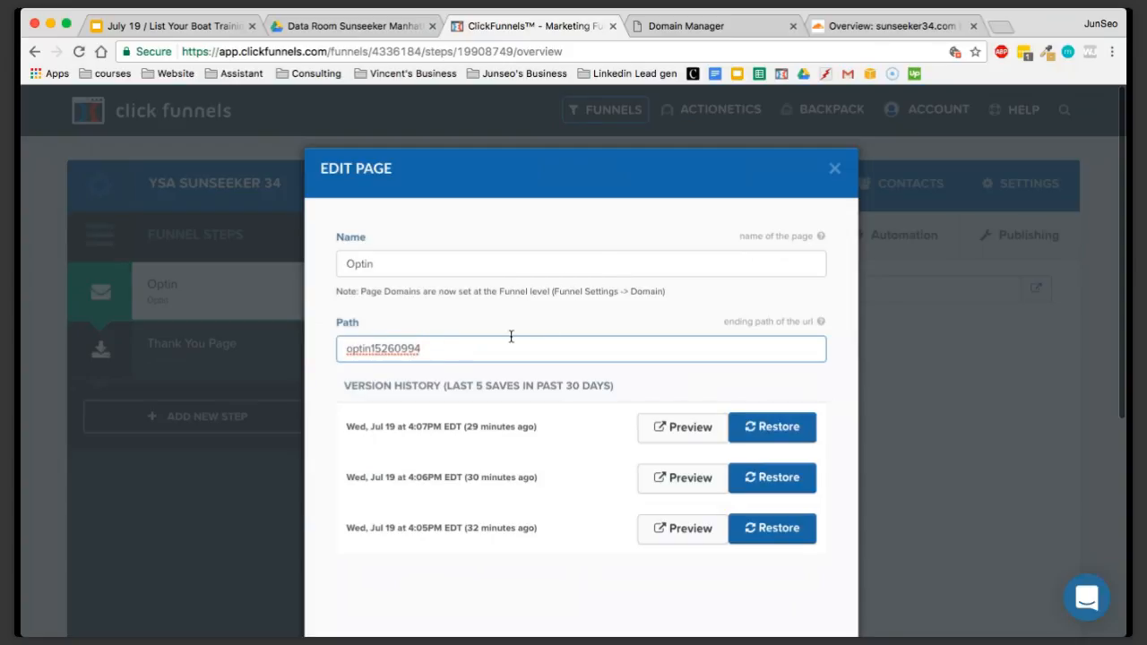
pyautogui.moveTo(347, 349); pyautogui.dragTo(386, 351)
pyautogui.click(380, 351)
pyautogui.moveTo(428, 352); pyautogui.dragTo(326, 343)
pyautogui.click(457, 349)
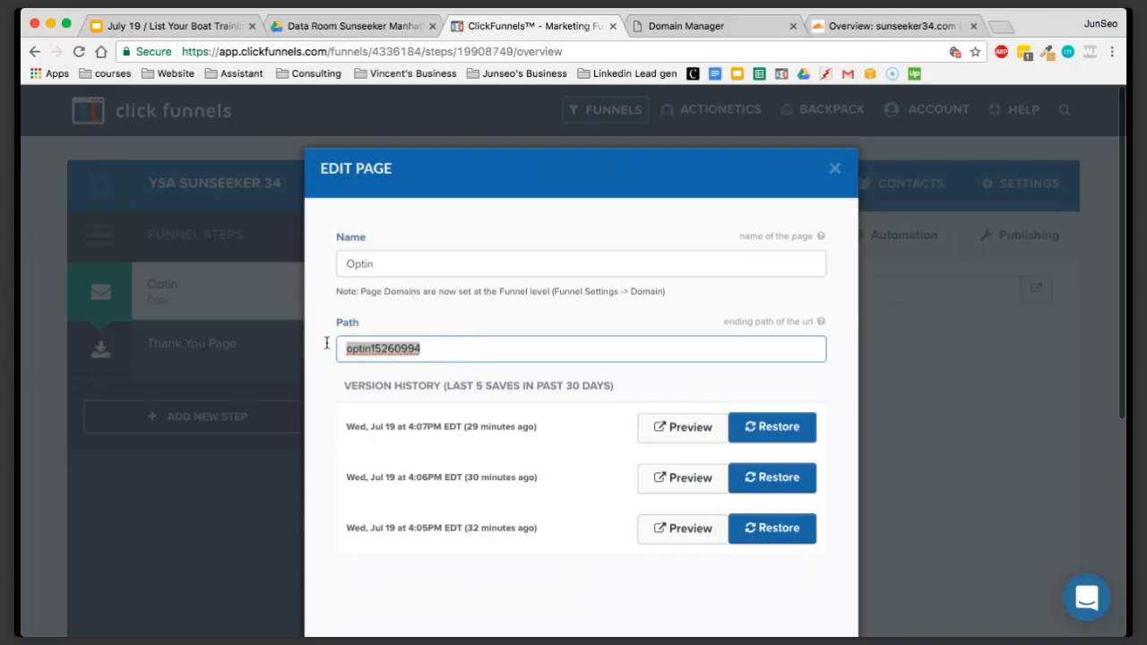
pyautogui.press('BackSpace')
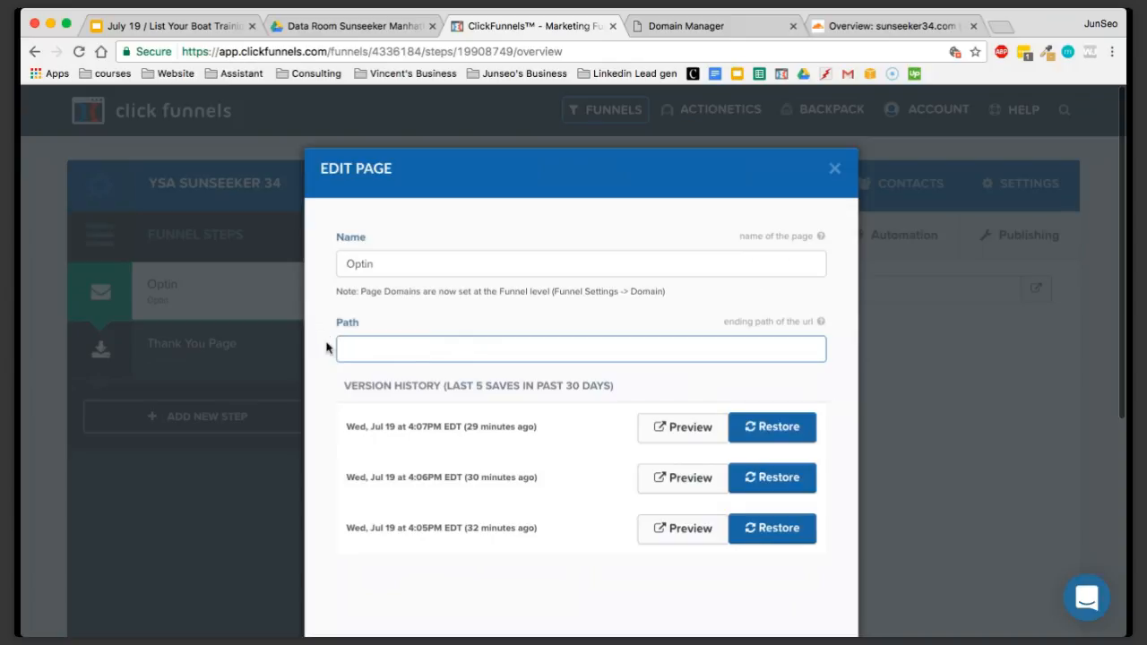
pyautogui.click(834, 168)
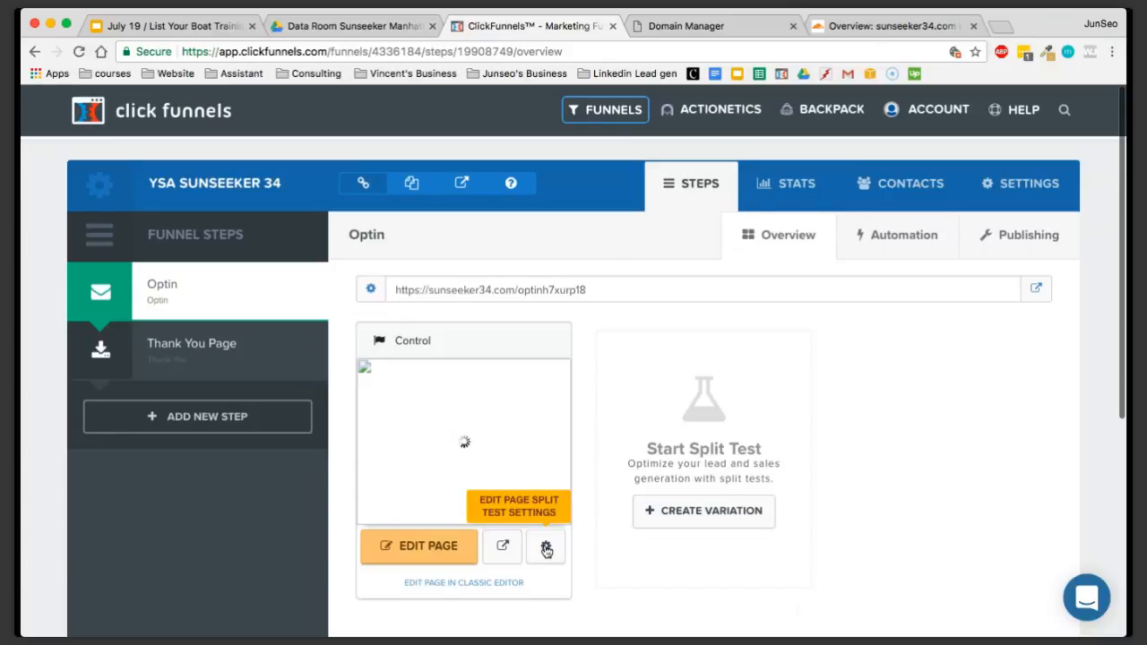
# Set the Optin page's path to "welcome" in its page settings and save the change
pyautogui.click(545, 550)
pyautogui.click(419, 347)
pyautogui.moveTo(419, 347); pyautogui.dragTo(331, 349)
pyautogui.press('BackSpace')
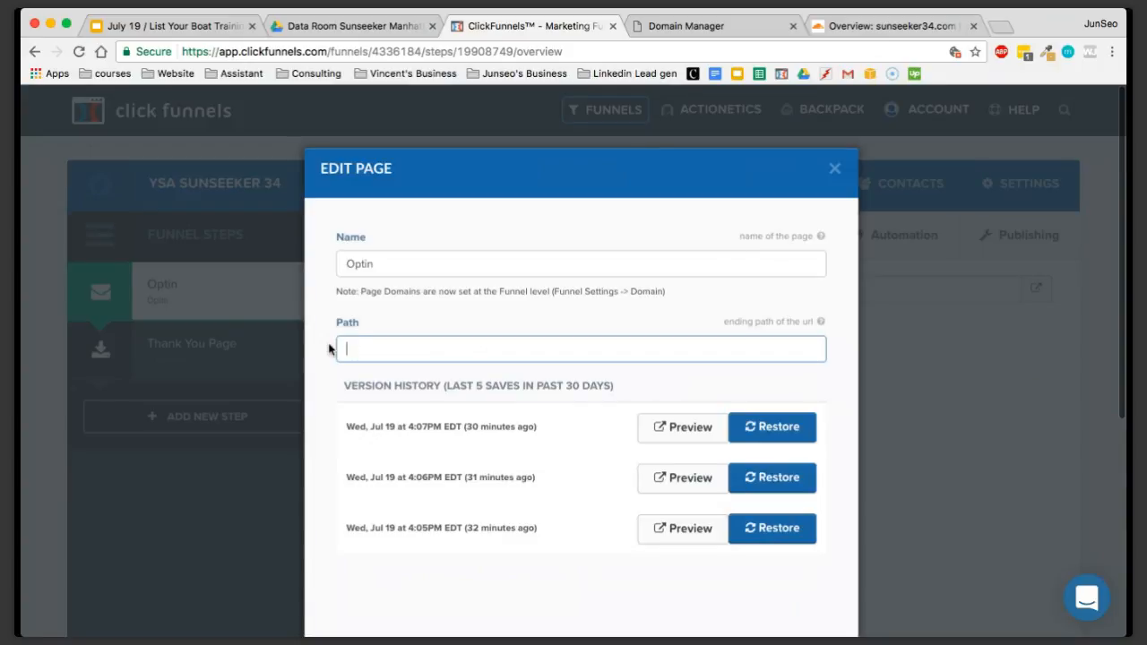
pyautogui.write('Welcome')
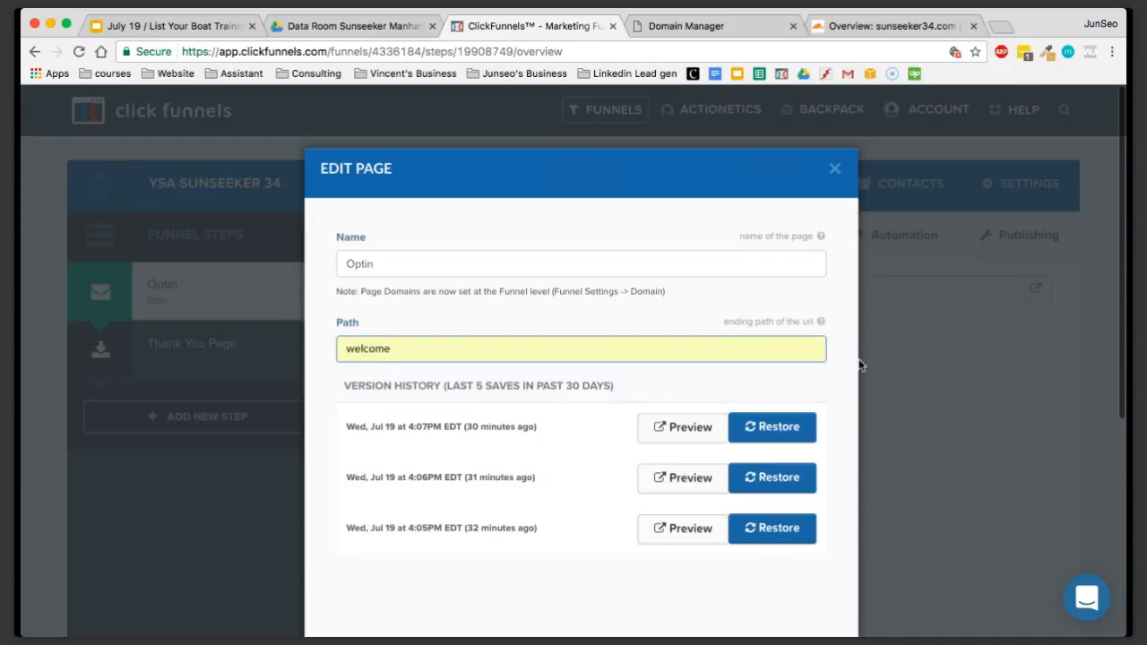
pyautogui.scroll(-2, 861, 364)
pyautogui.click(770, 591)
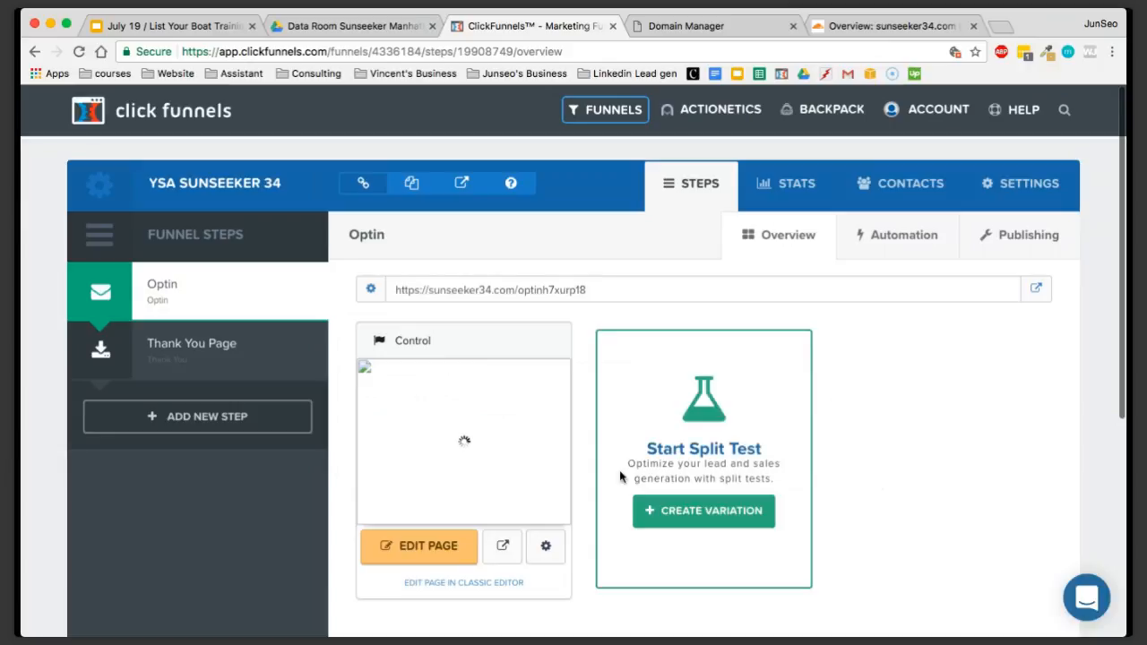
# Open the Optin step's live sunseeker34.com page, inspect the path ending in its address, and close it again
pyautogui.click(1038, 290)
pyautogui.moveTo(344, 52); pyautogui.dragTo(136, 54)
pyautogui.click(464, 157)
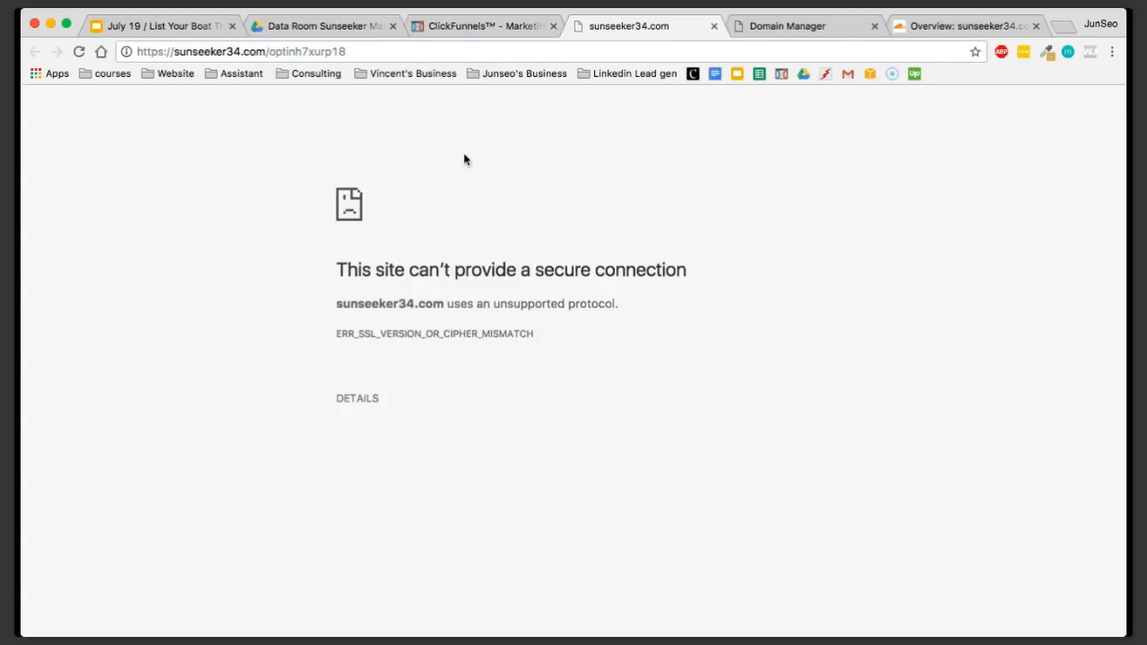
pyautogui.moveTo(276, 52)
pyautogui.mouseDown()
pyautogui.moveTo(364, 52)
pyautogui.moveTo(271, 52)
pyautogui.mouseUp()
pyautogui.click(354, 54)
pyautogui.click(270, 52)
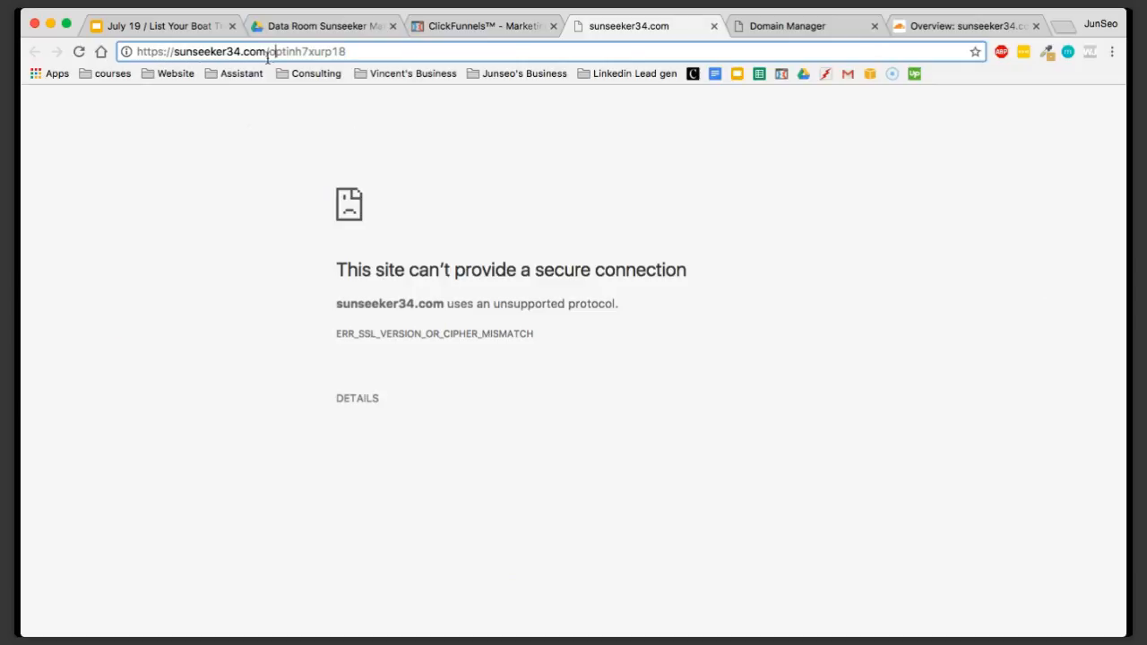
pyautogui.click(714, 26)
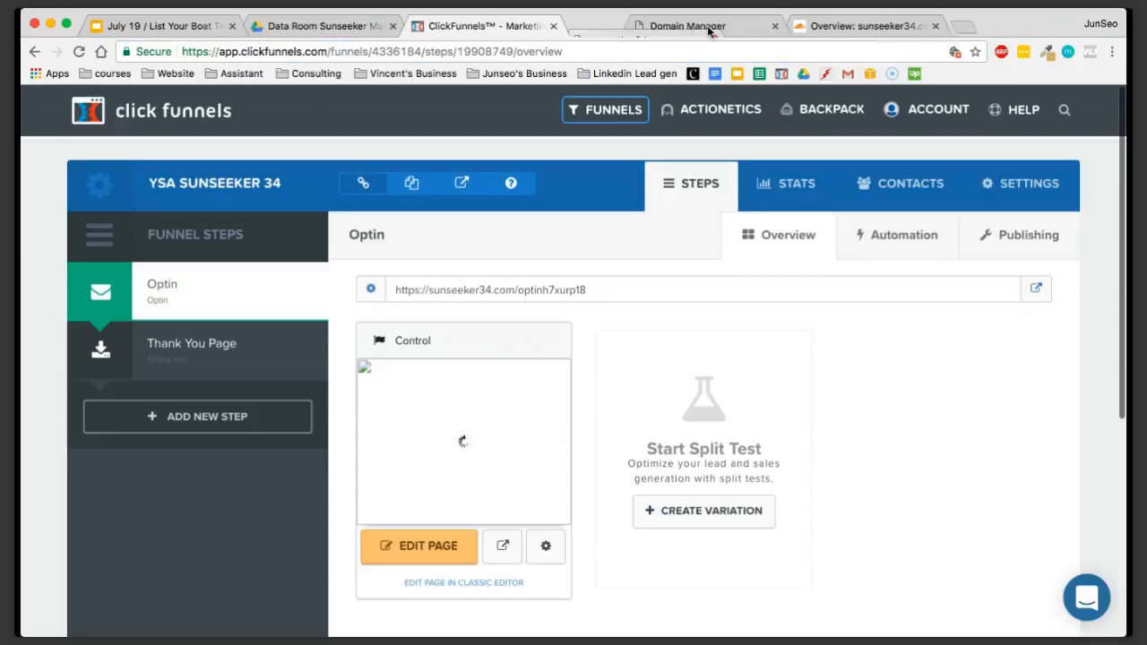
# View the example listing page at sunseekermanhattan73.com/discover in a separate browser page, and close it again
pyautogui.click(900, 27)
pyautogui.write('sunseekermanhattan73.com/discover')
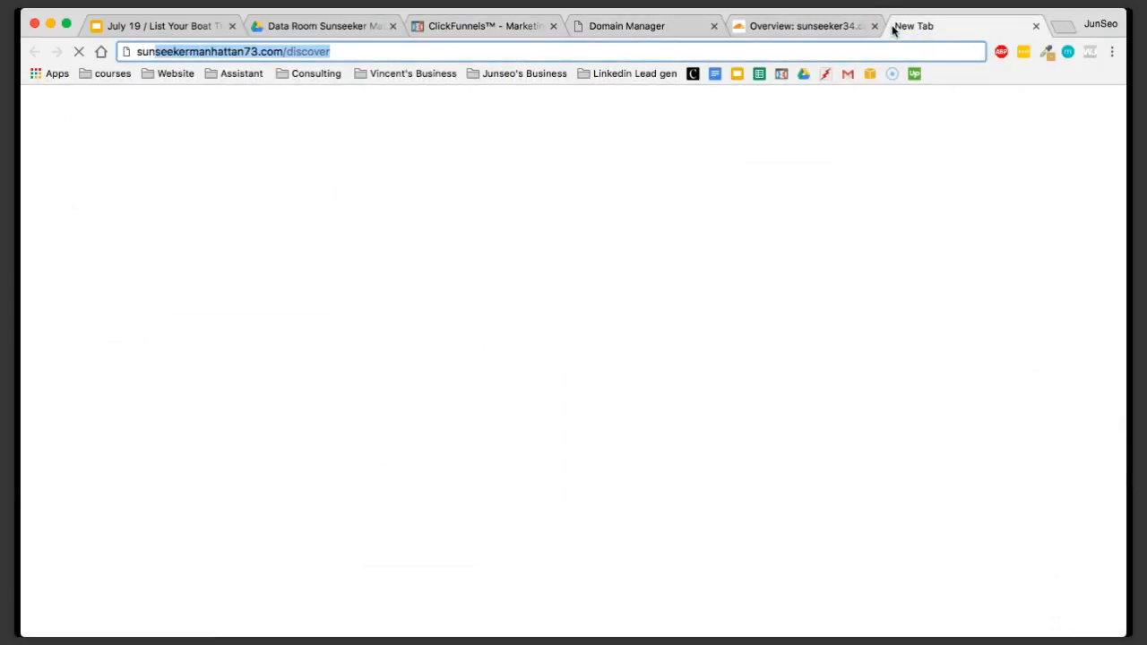
pyautogui.press('Return')
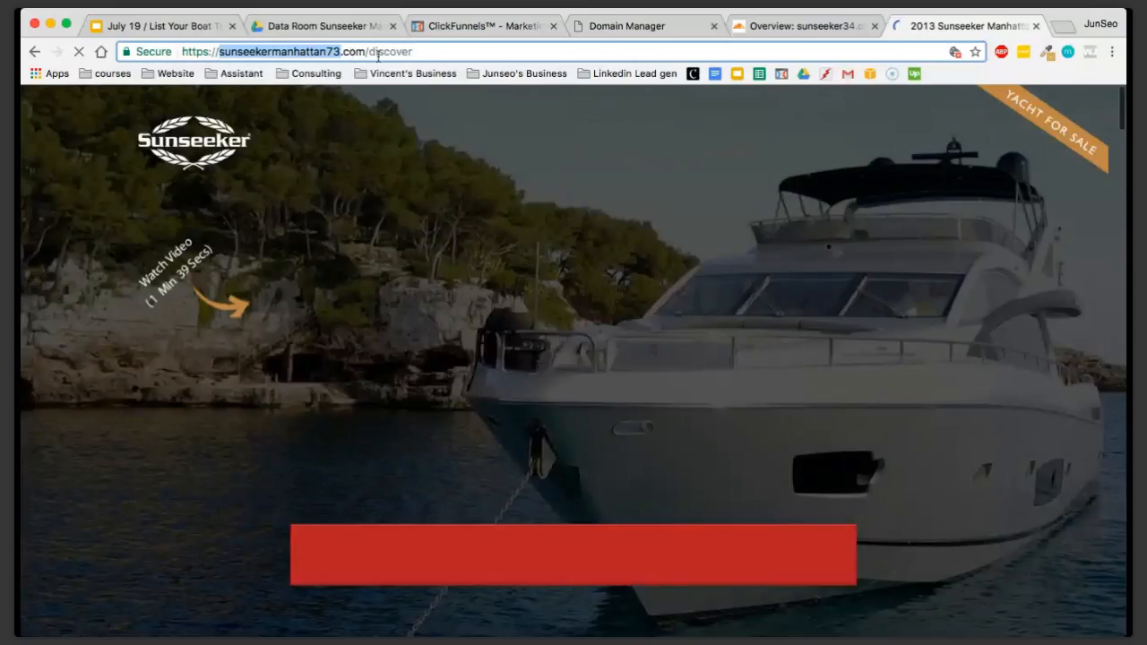
pyautogui.click(1036, 27)
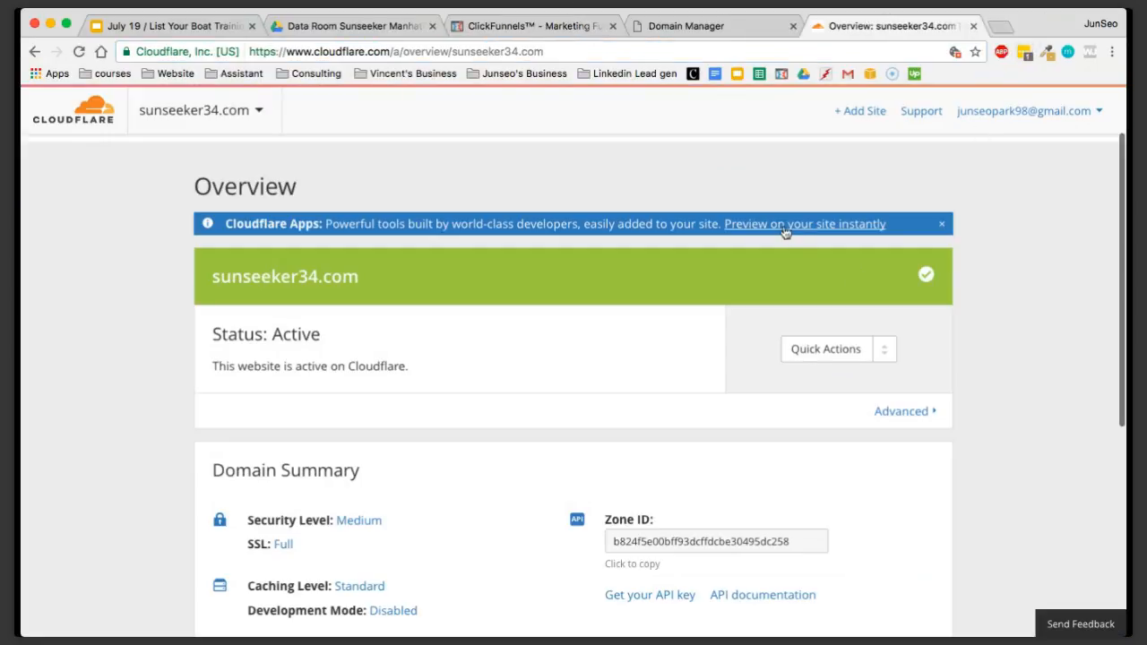
# Try to shorten the Thank You Page's path to "thank-you", but restore the page's 4:15PM version instead of saving
pyautogui.click(738, 33)
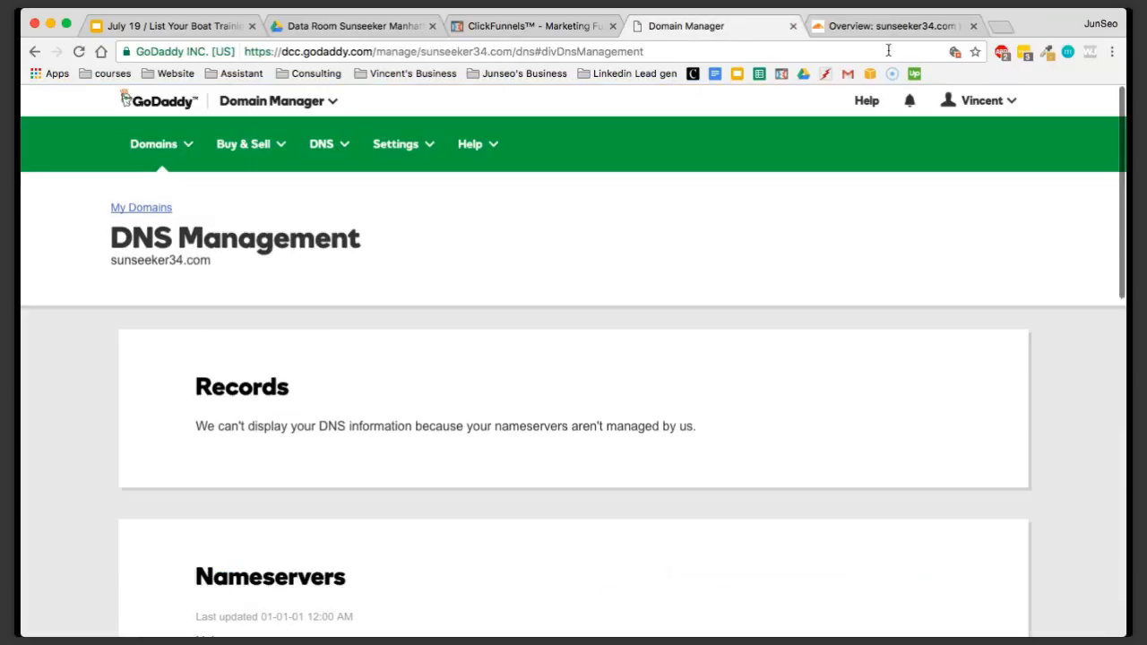
pyautogui.click(548, 29)
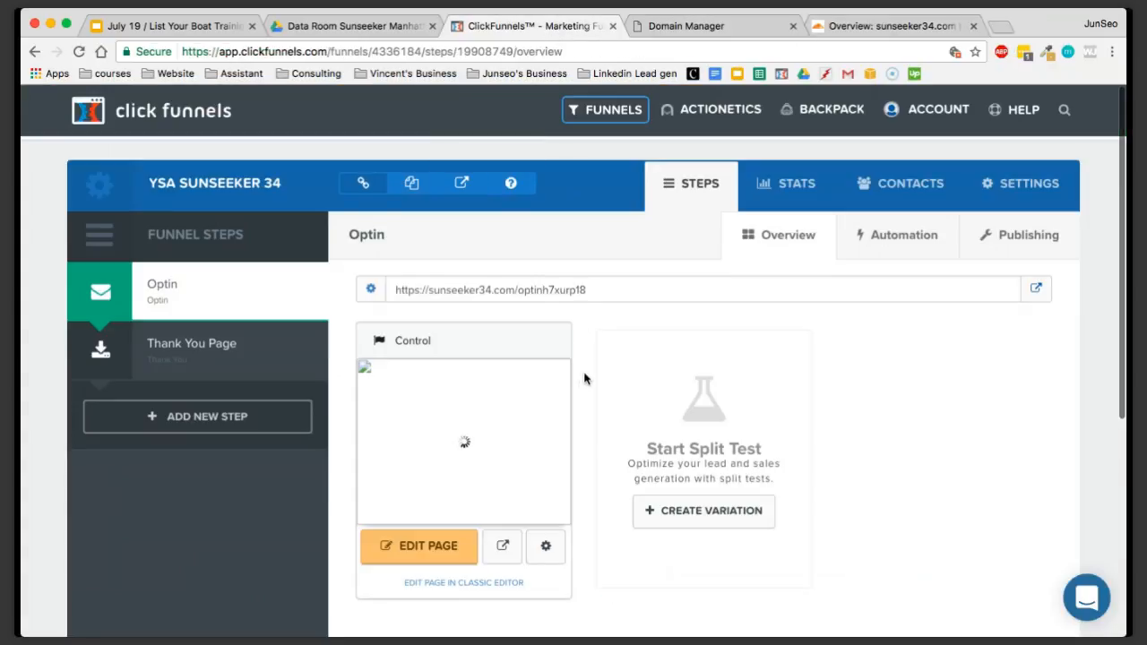
pyautogui.scroll(-1, 584, 379)
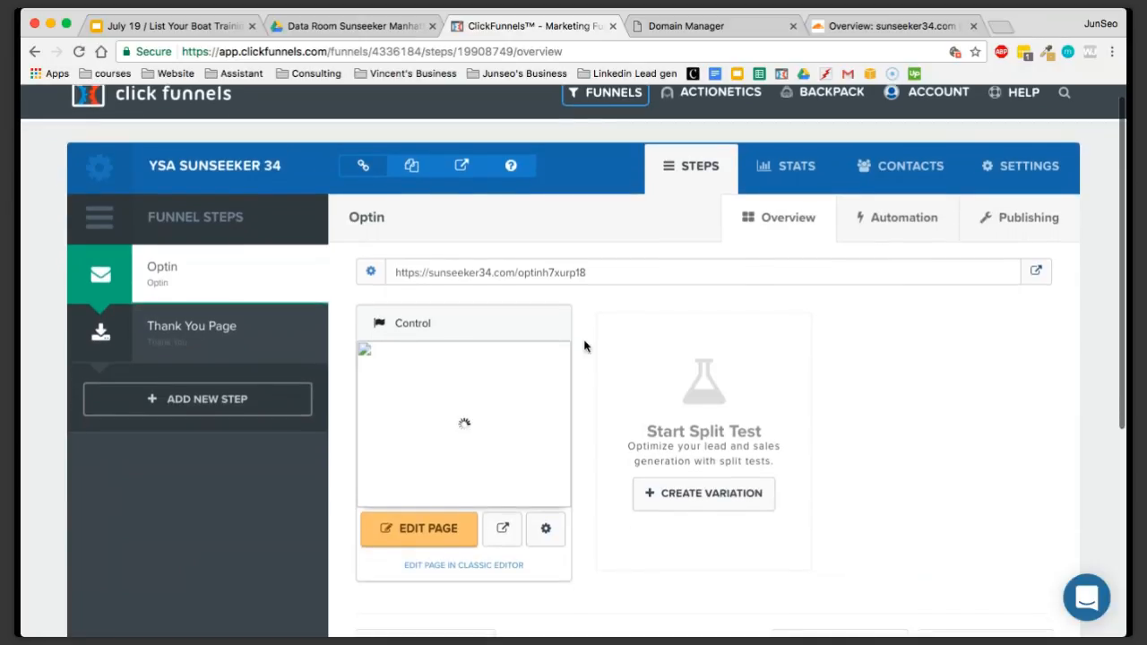
pyautogui.scroll(-1, 584, 340)
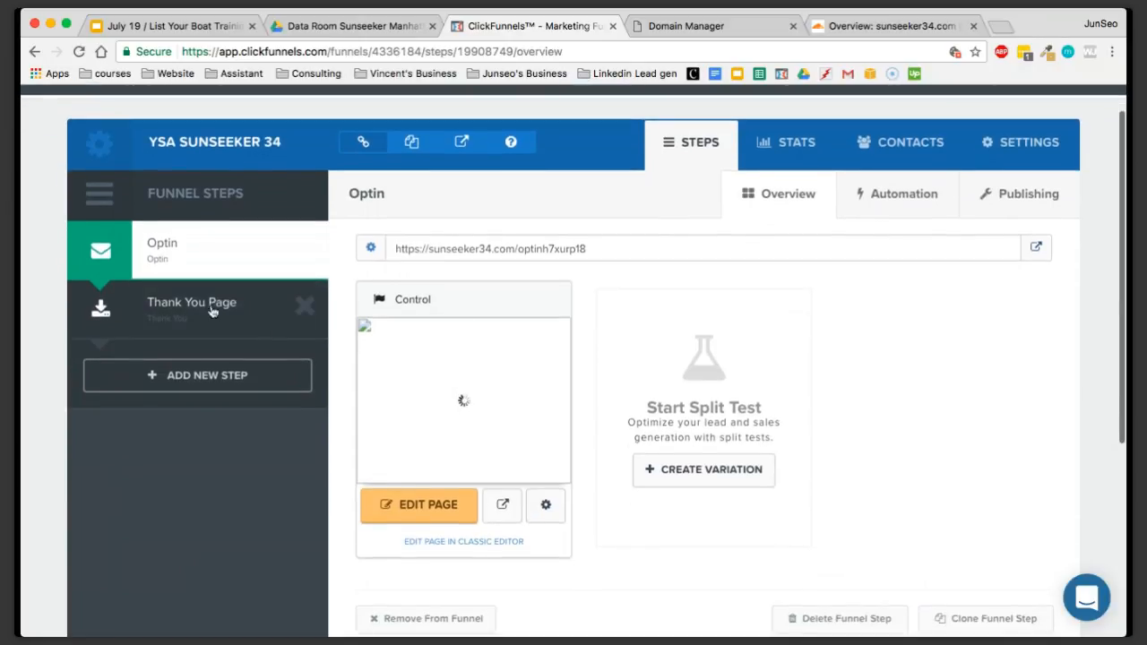
pyautogui.click(185, 304)
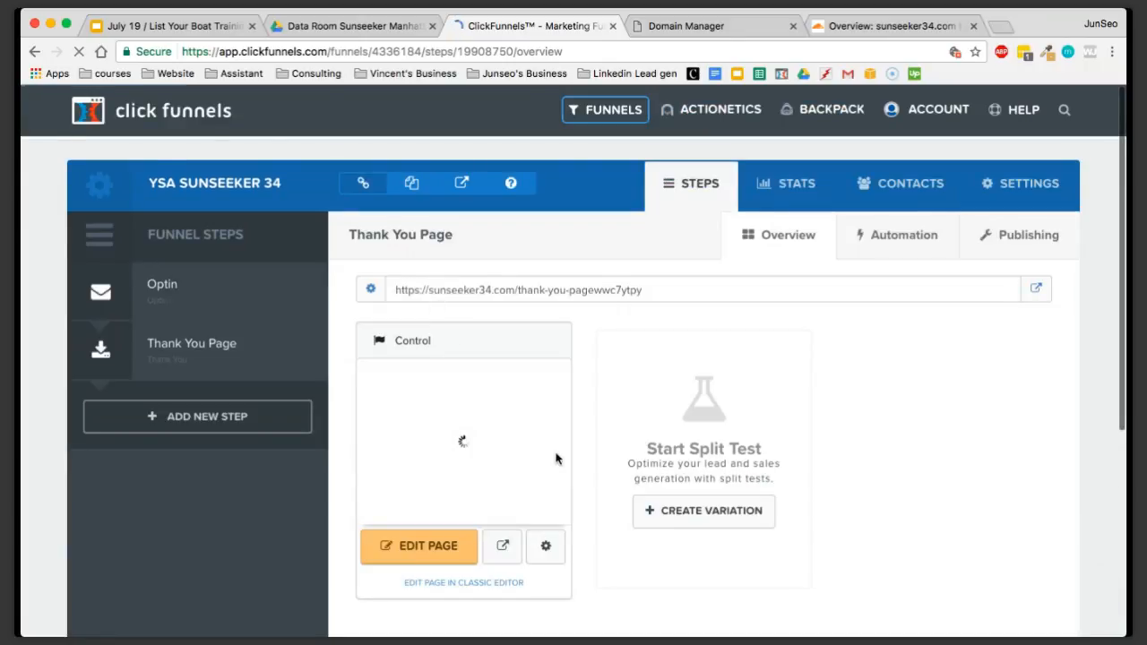
pyautogui.click(549, 548)
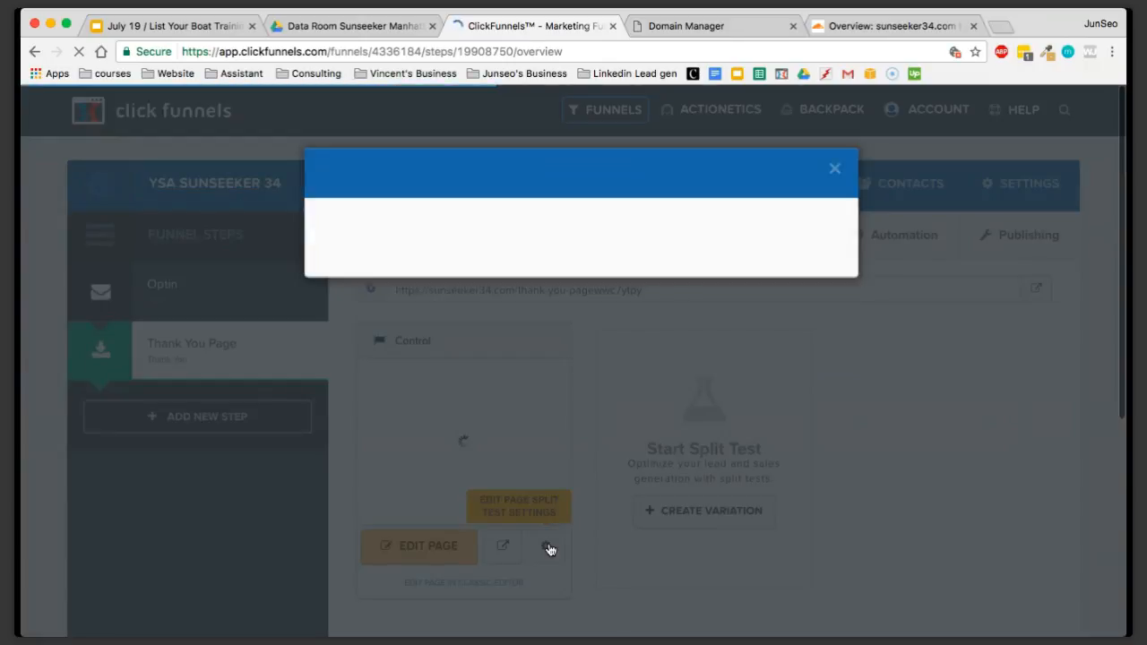
pyautogui.moveTo(494, 347); pyautogui.dragTo(399, 349)
pyautogui.press('BackSpace')
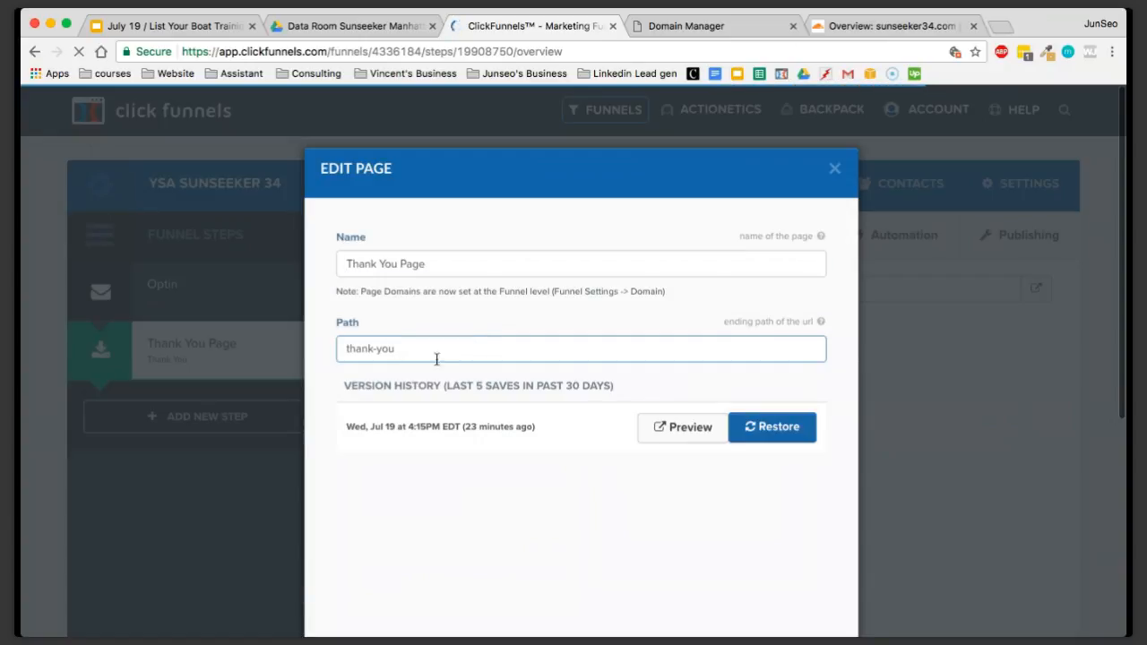
pyautogui.click(787, 428)
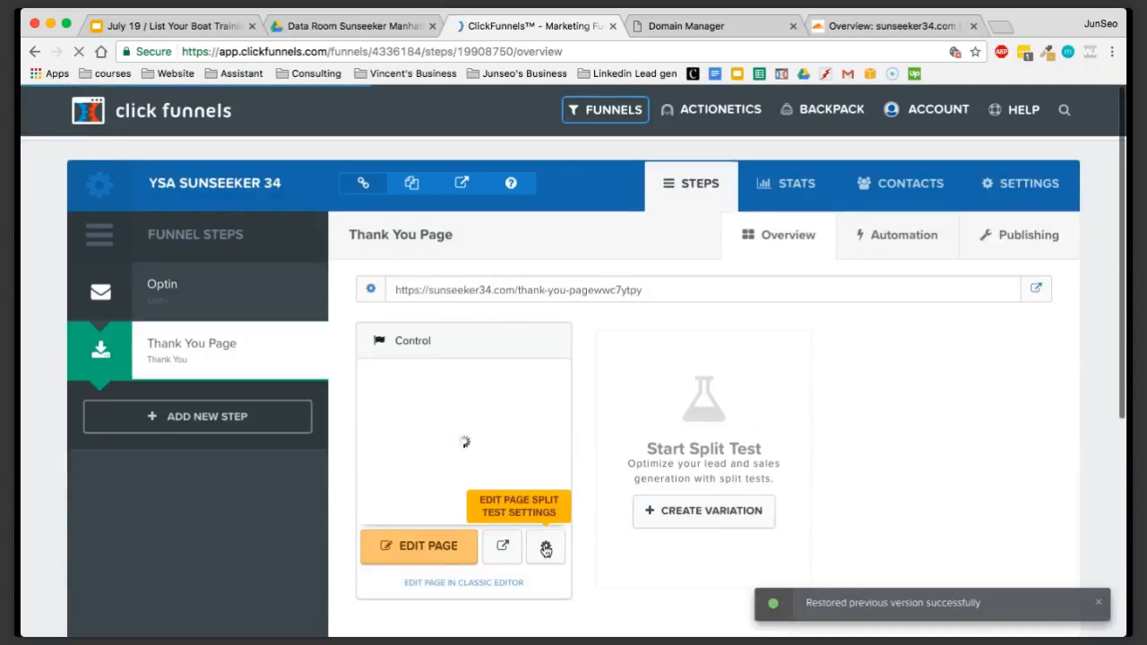
# Shorten the Thank You Page's path to "thank-you" in its page settings and save the change
pyautogui.click(546, 549)
pyautogui.moveTo(346, 349); pyautogui.dragTo(400, 348)
pyautogui.click(402, 347)
pyautogui.click(452, 348)
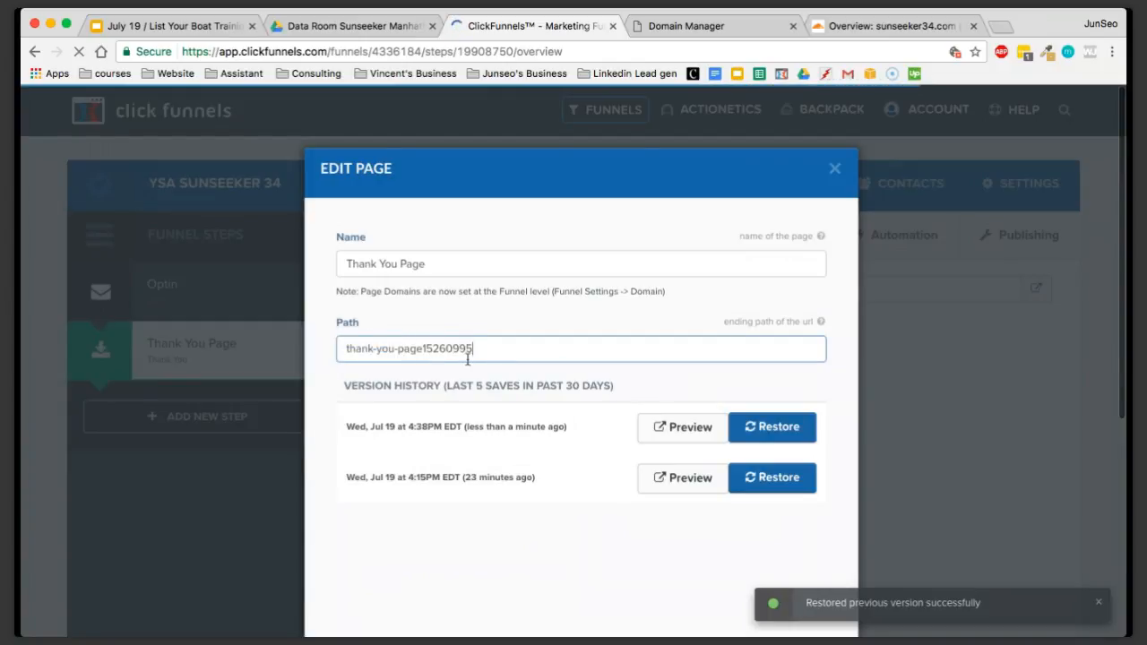
pyautogui.doubleClick(396, 351)
pyautogui.press('BackSpace')
pyautogui.press('BackSpace')
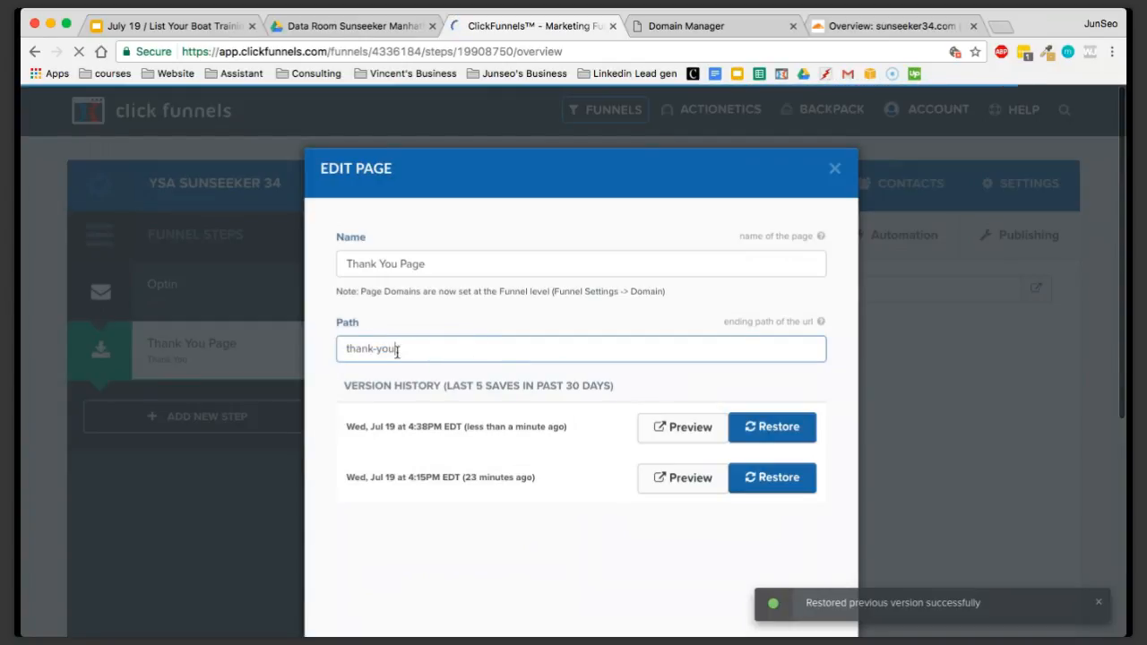
pyautogui.scroll(-2, 499, 435)
pyautogui.click(776, 567)
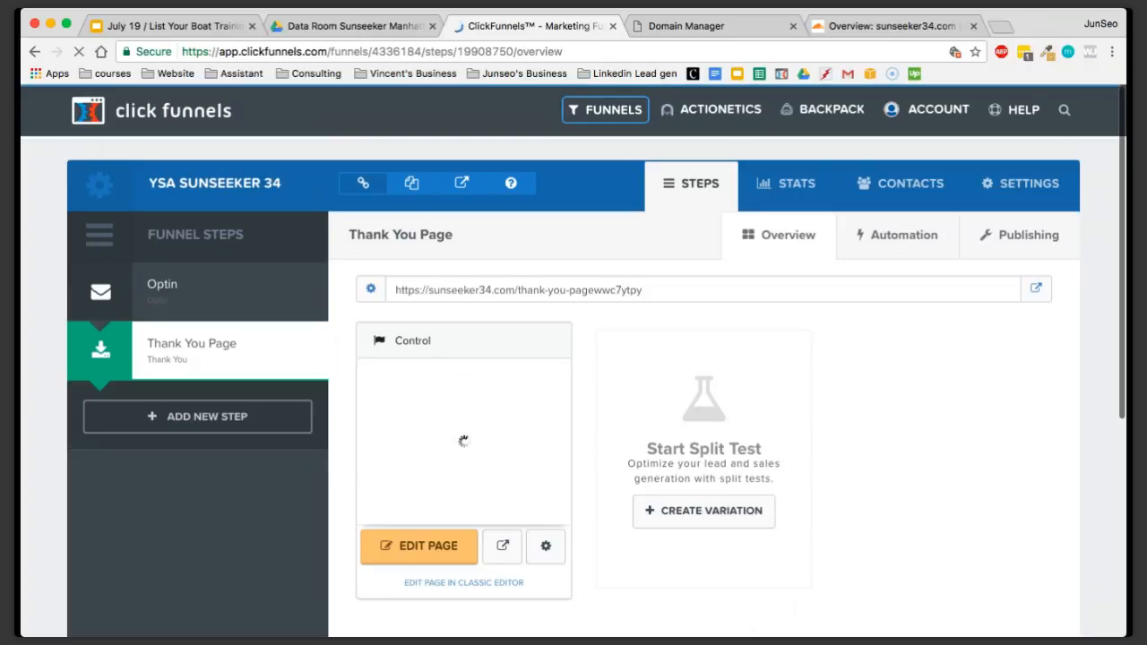
pyautogui.click(1111, 3)
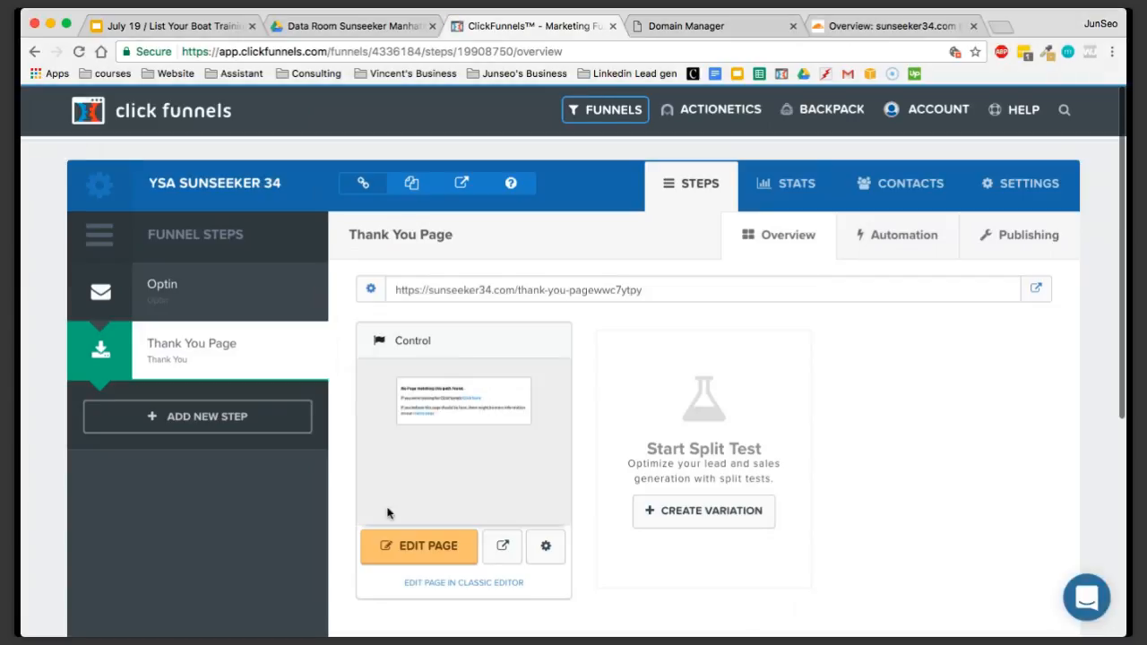
# Open the Optin page in the page editor and bring up its SEO meta data settings
pyautogui.click(209, 308)
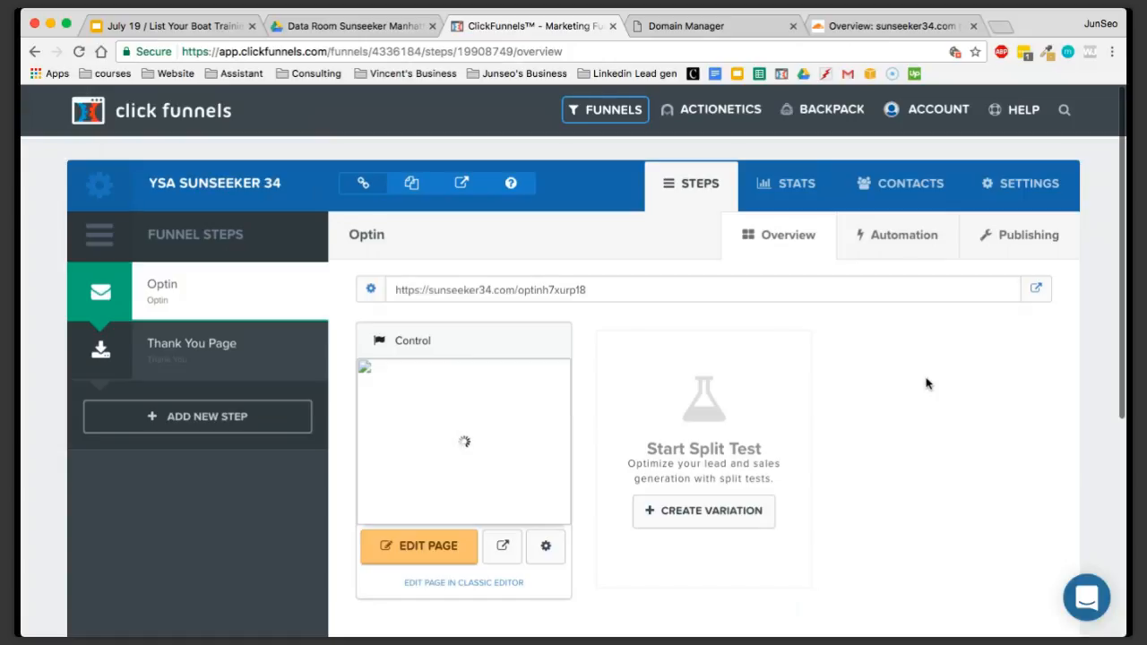
pyautogui.click(403, 544)
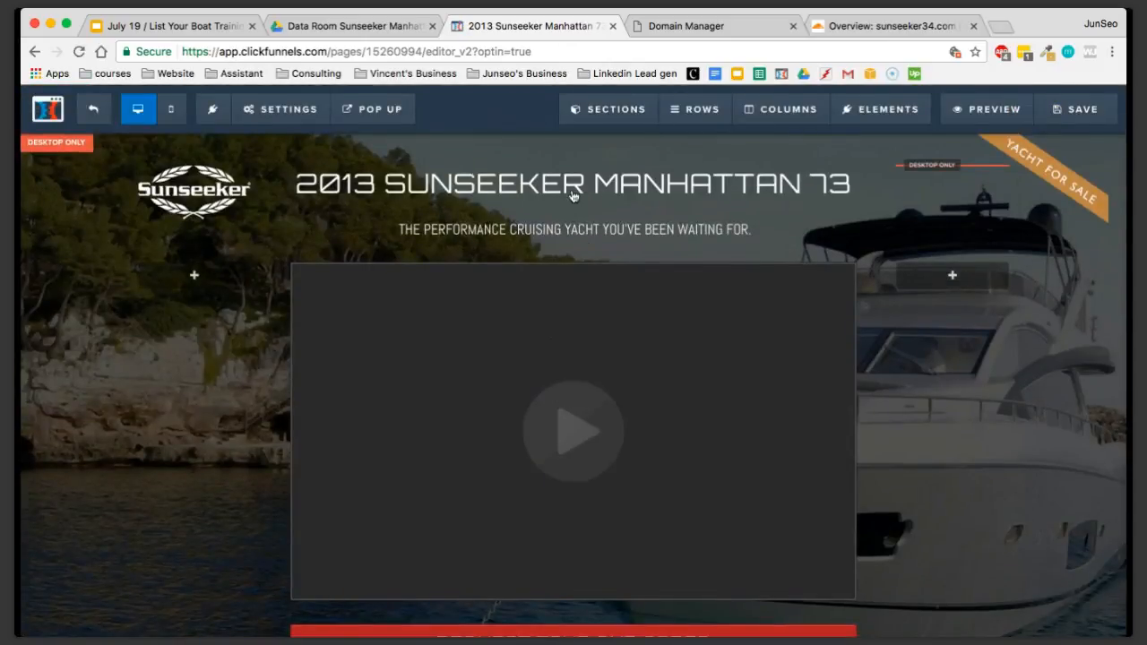
pyautogui.click(303, 110)
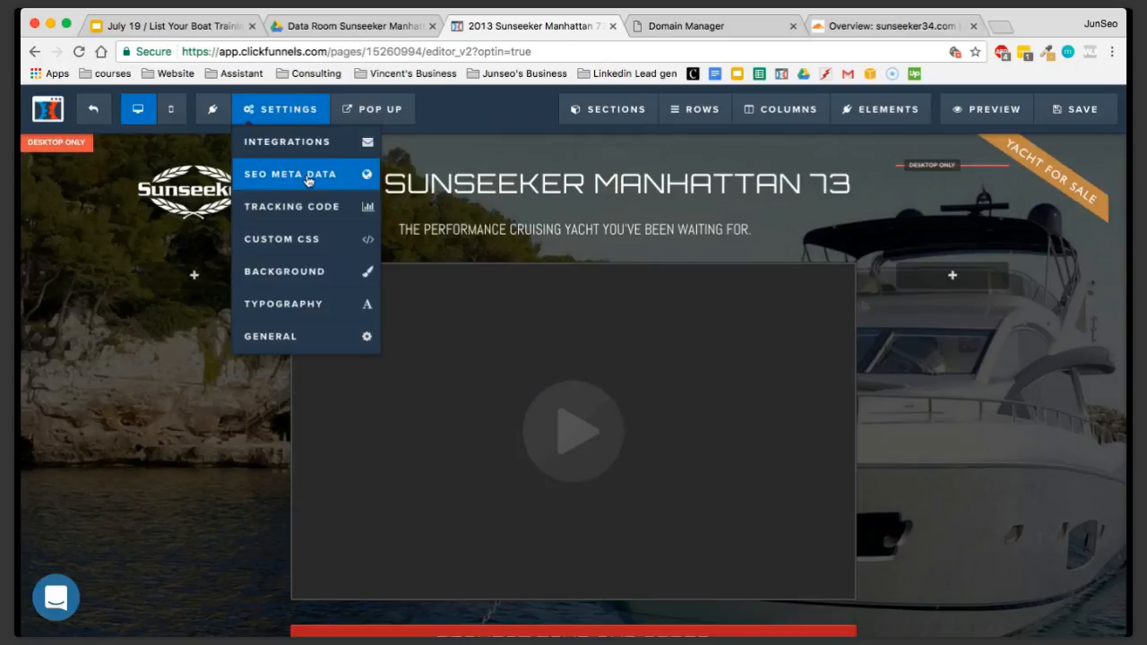
pyautogui.click(316, 178)
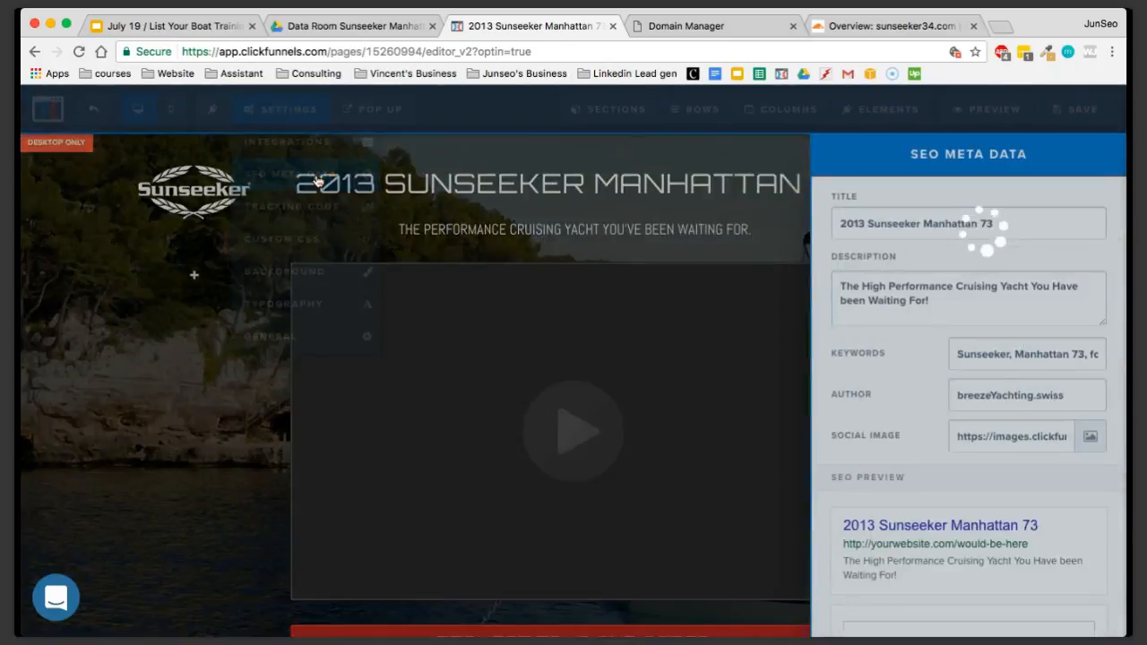
# Examine the page's SEO title, description, social image and preview, and return to the Optin step's overview
pyautogui.moveTo(973, 224); pyautogui.dragTo(835, 224)
pyautogui.click(868, 224)
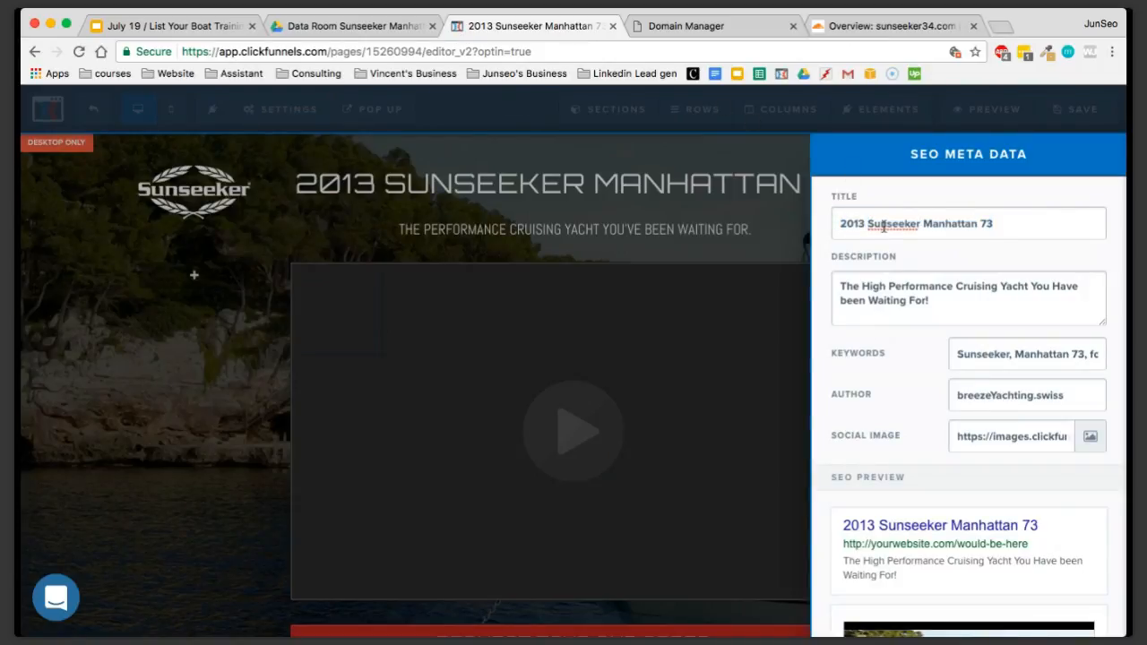
pyautogui.click(929, 314)
pyautogui.moveTo(929, 314); pyautogui.dragTo(840, 284)
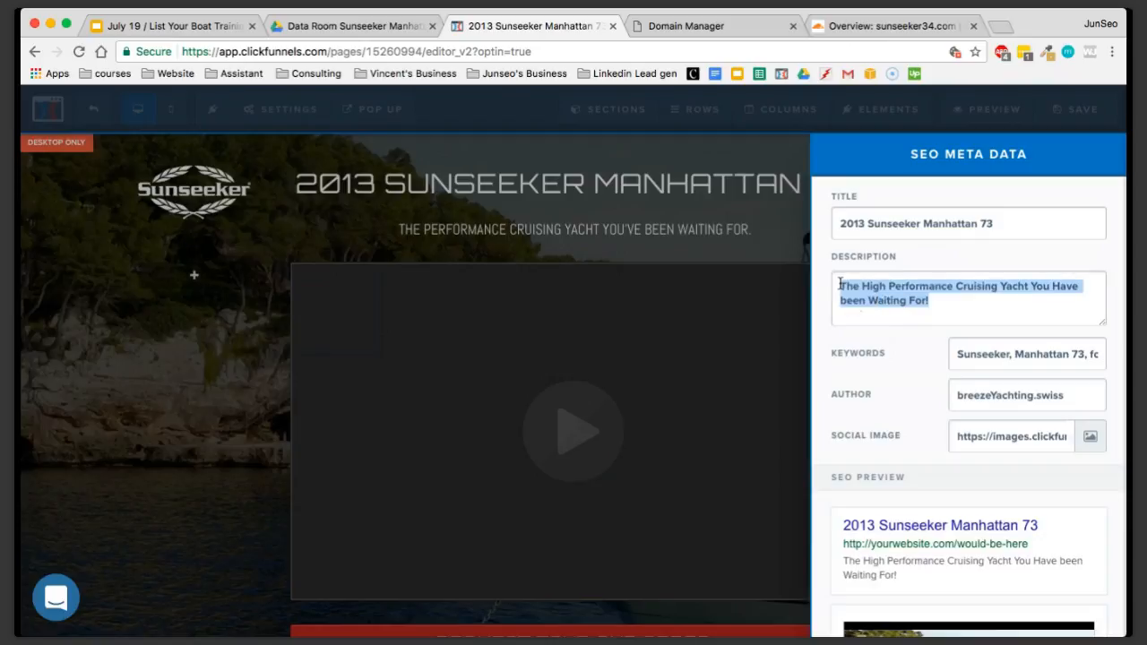
pyautogui.click(891, 436)
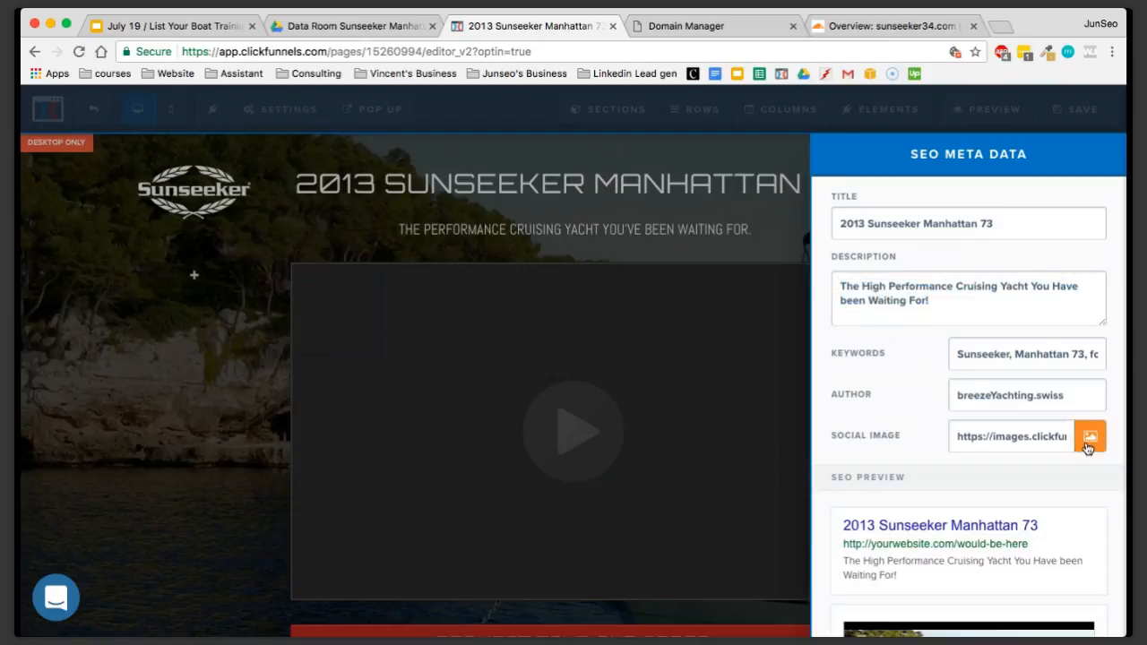
pyautogui.scroll(-1, 1024, 435)
pyautogui.scroll(-4, 980, 399)
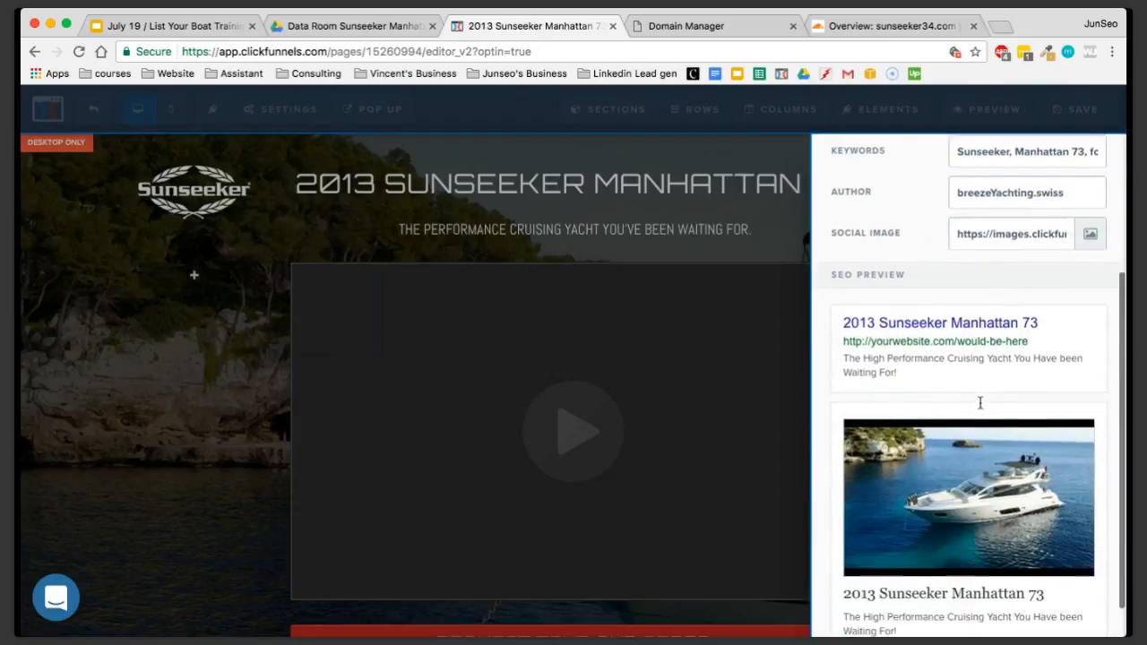
pyautogui.scroll(-1, 980, 403)
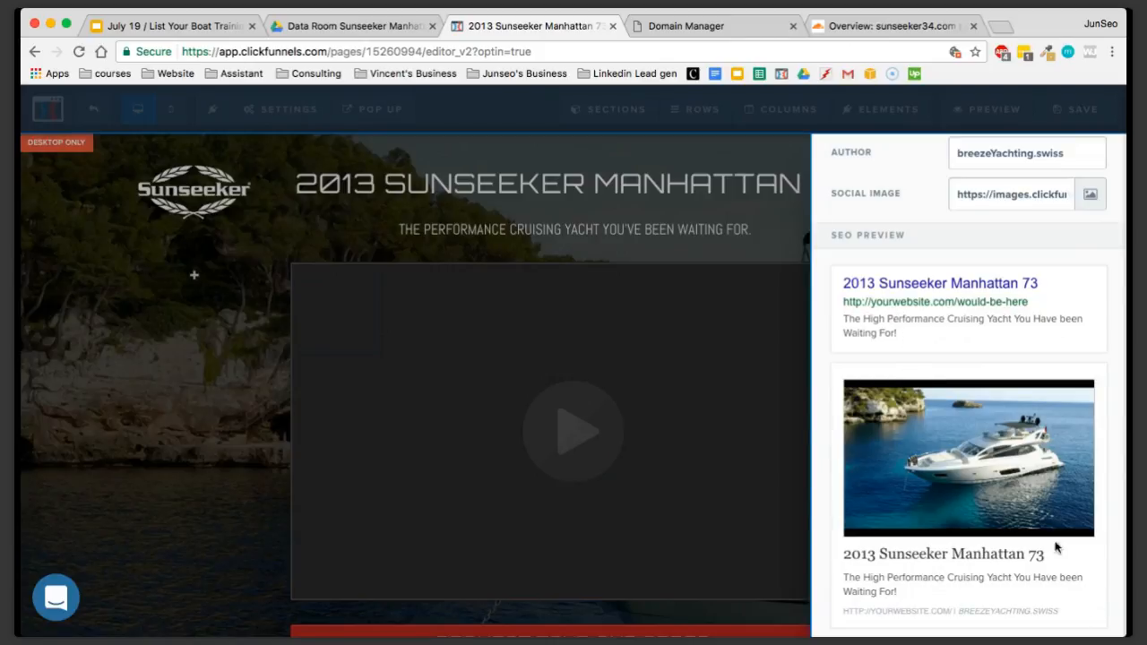
pyautogui.scroll(2, 986, 374)
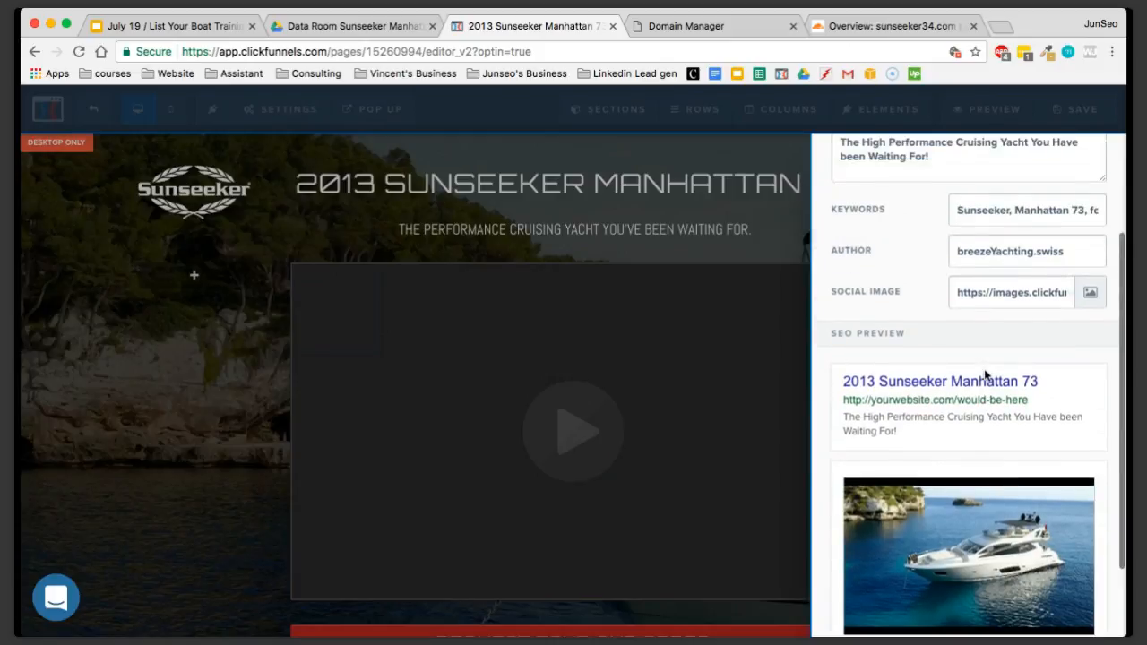
pyautogui.scroll(2, 985, 374)
pyautogui.click(729, 213)
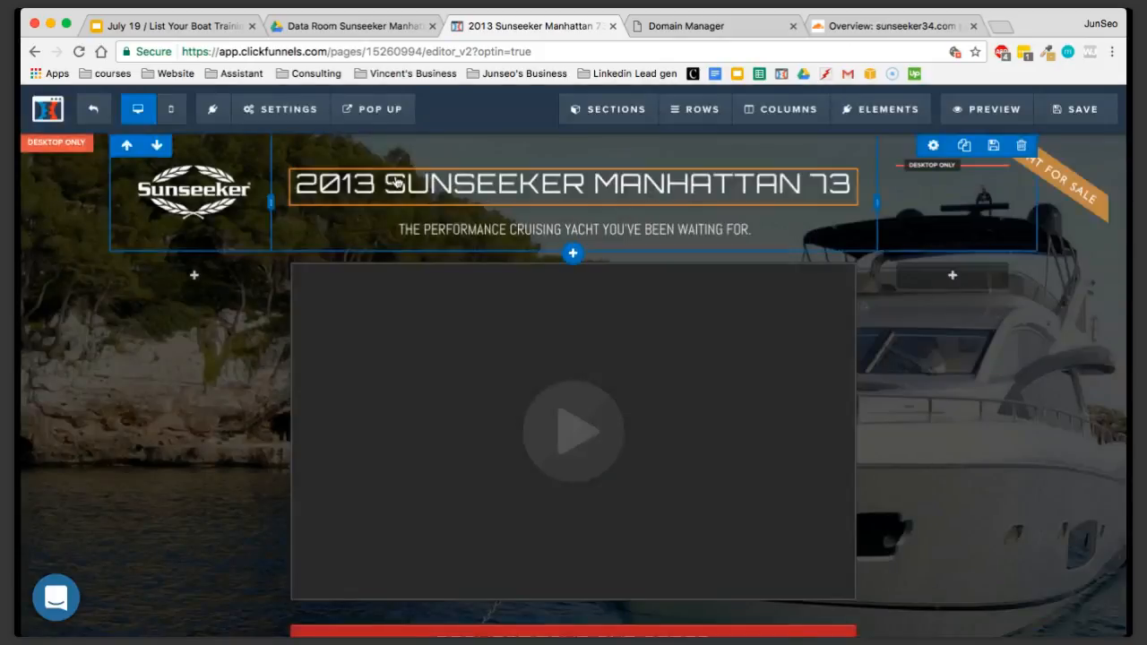
pyautogui.click(93, 108)
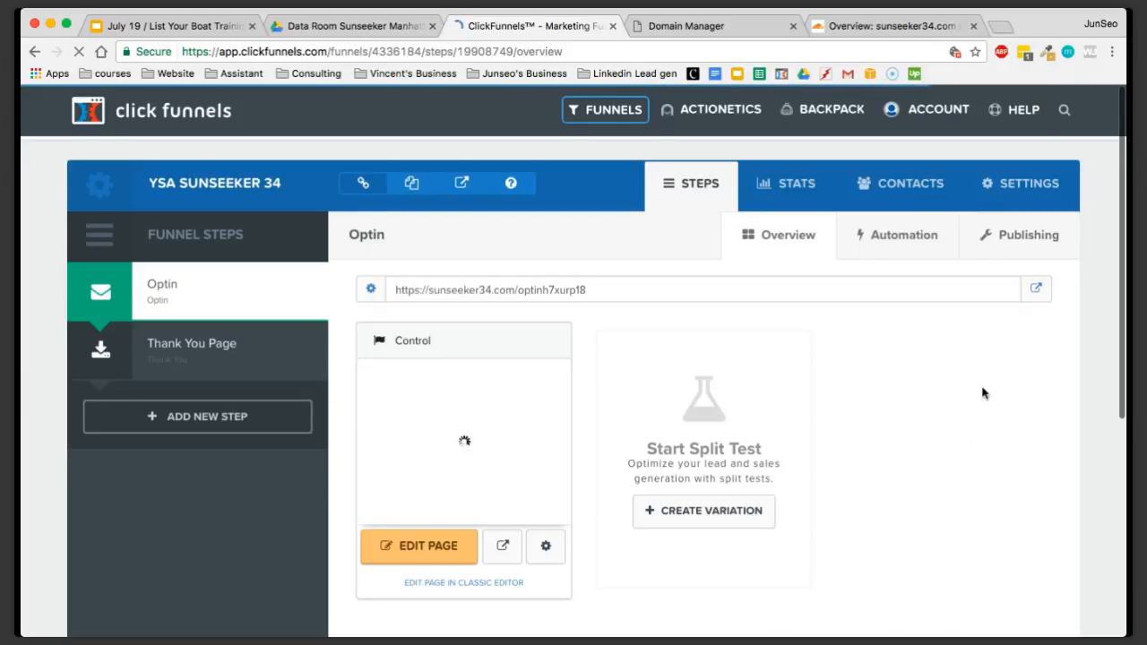
pyautogui.scroll(-2, 981, 392)
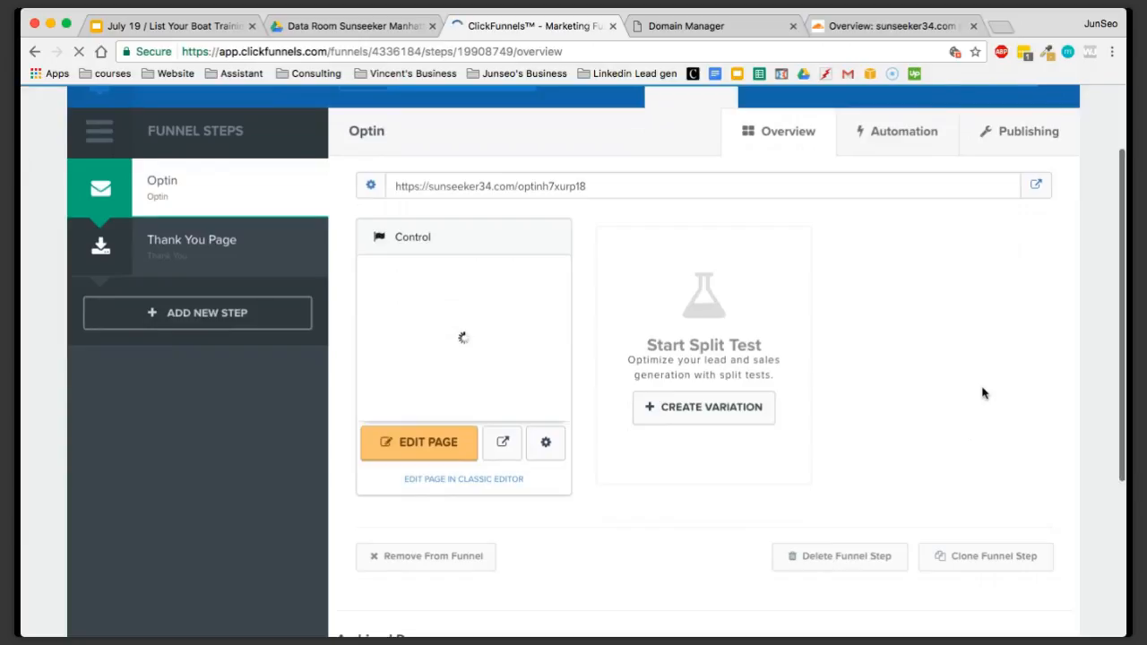
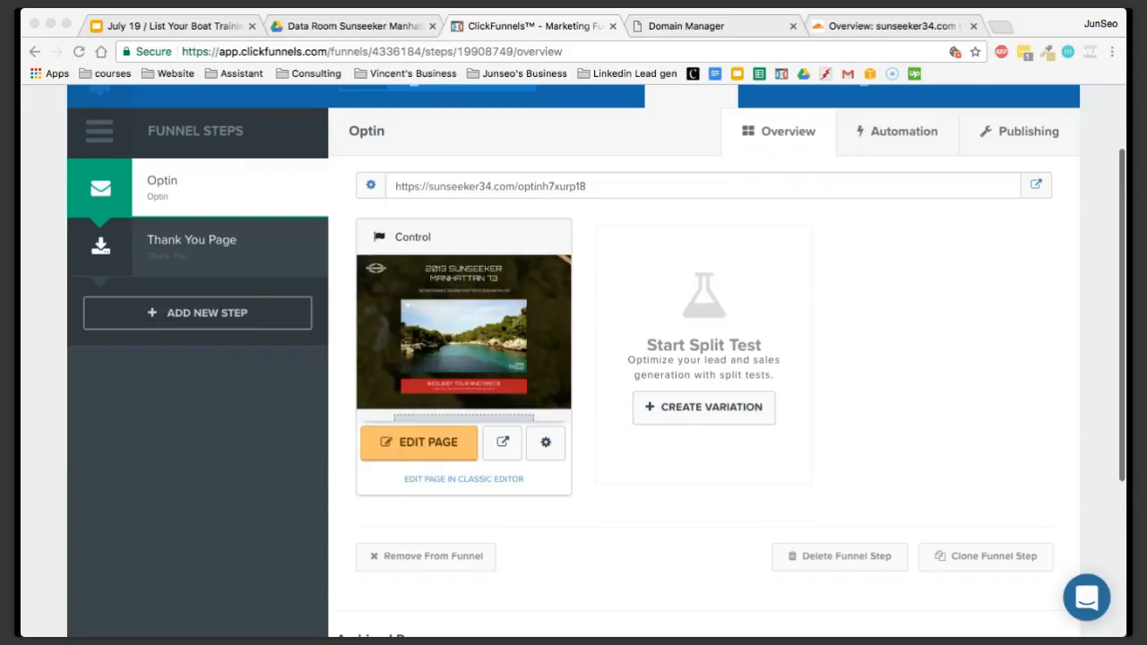
# Search Google for "fiverr" in a new browser tab and open the Fiverr home page from the results
pyautogui.click(172, 426)
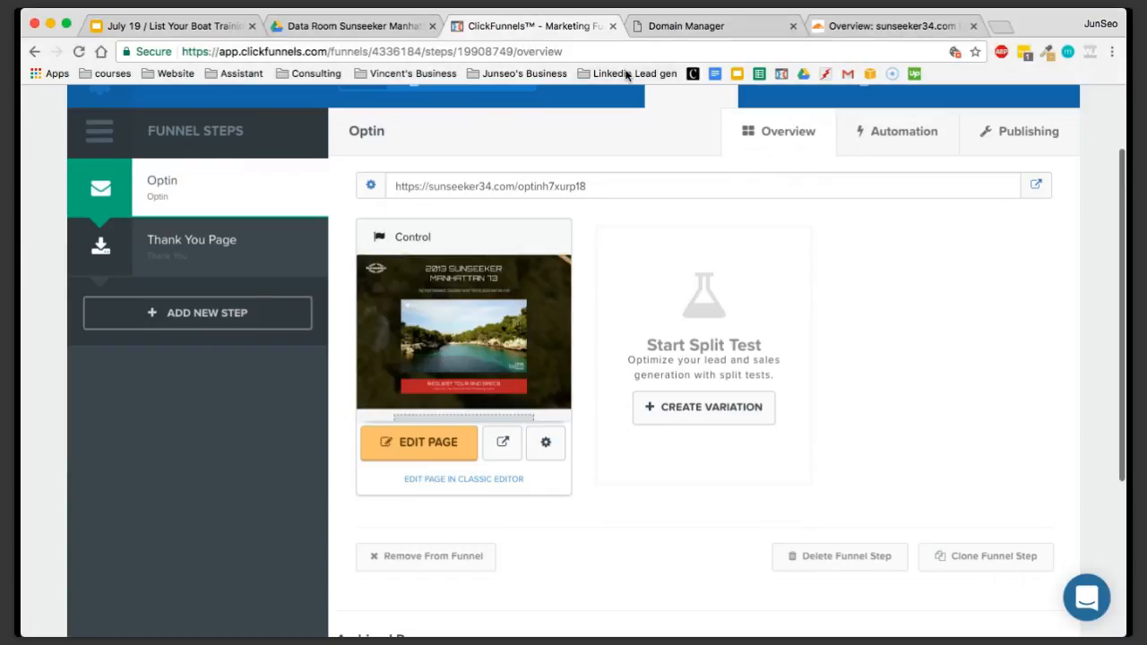
pyautogui.click(1006, 26)
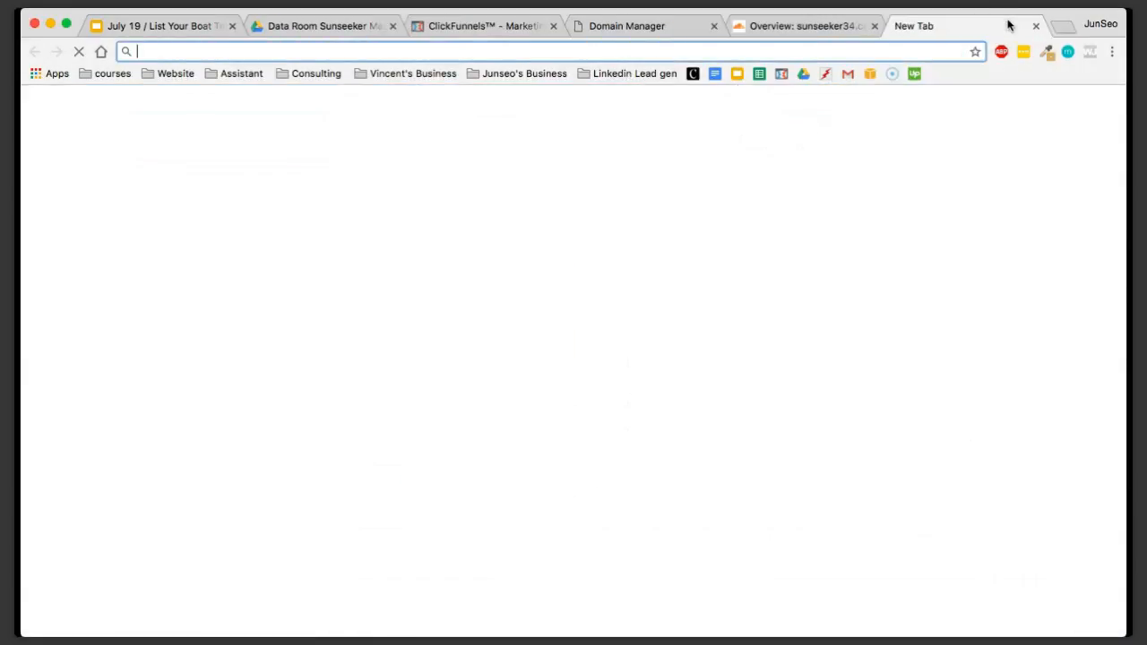
pyautogui.write('fo')
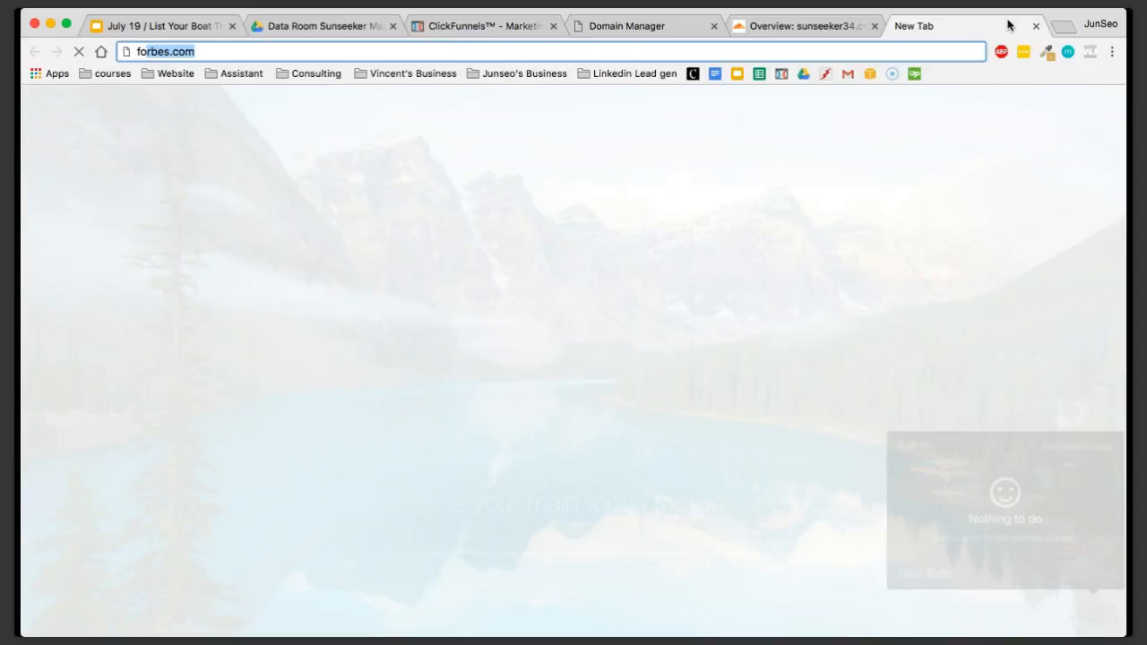
pyautogui.press('BackSpace')
pyautogui.press('BackSpace')
pyautogui.write('iverr')
pyautogui.press('Return')
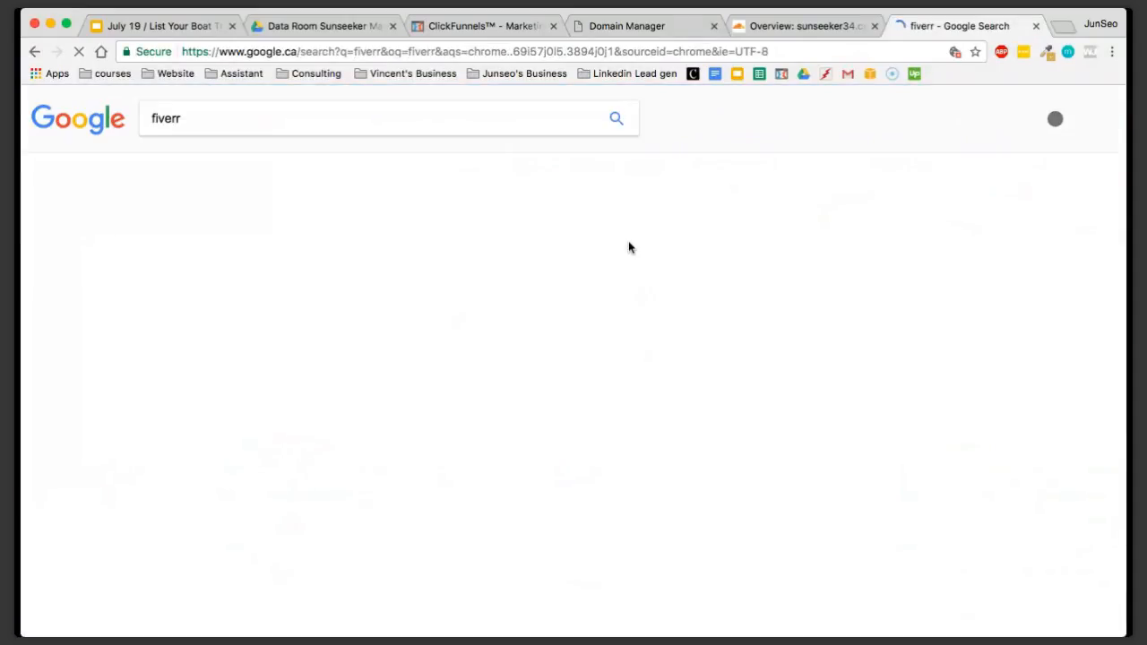
pyautogui.click(299, 364)
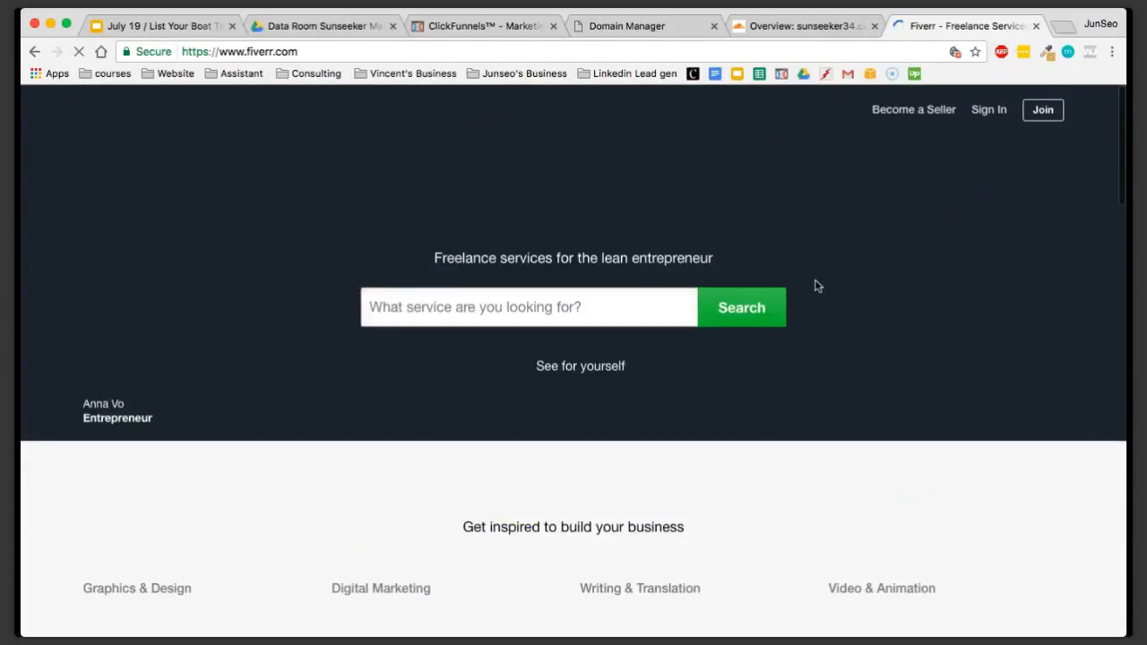
pyautogui.click(1102, 26)
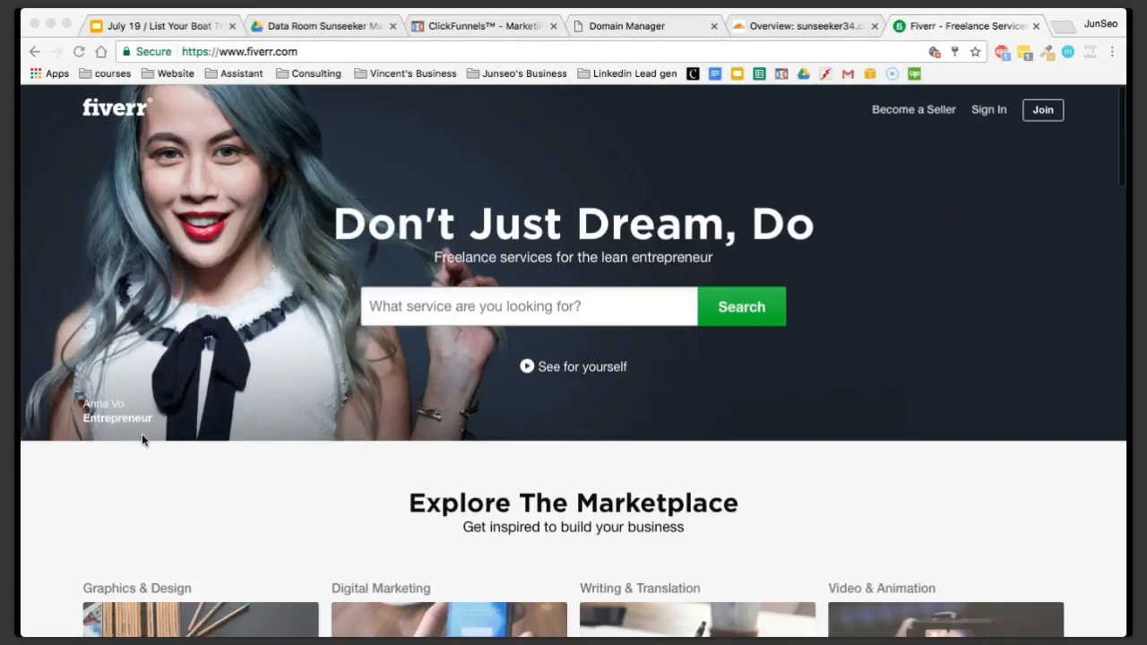
pyautogui.click(166, 466)
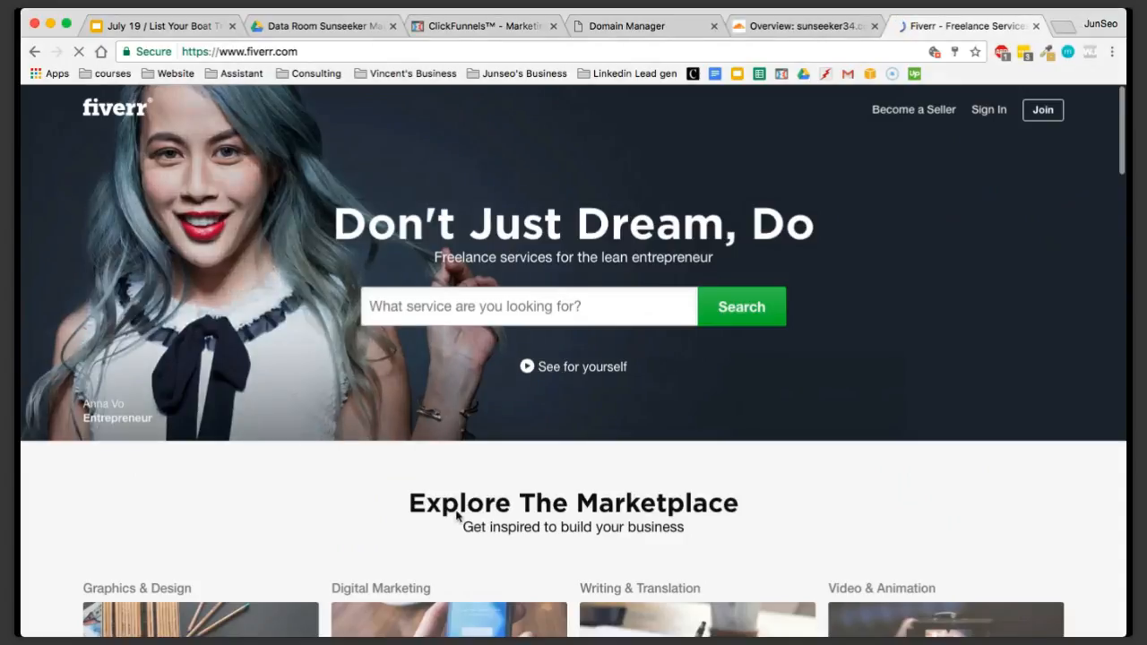
pyautogui.scroll(-5, 527, 197)
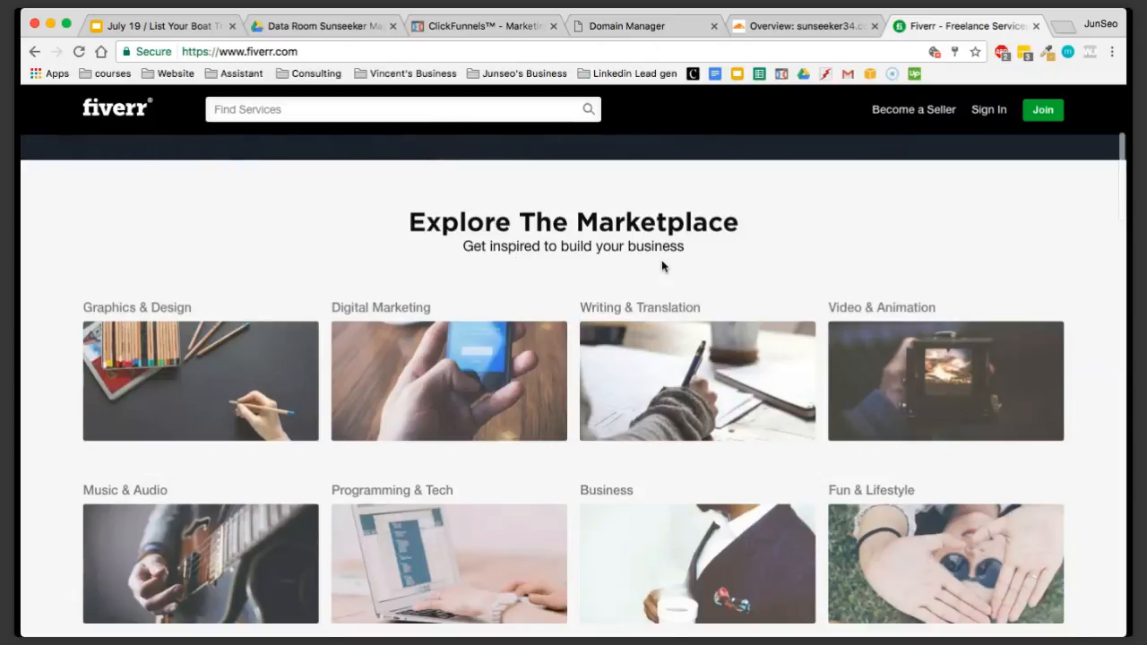
pyautogui.scroll(5, 663, 265)
pyautogui.scroll(-1, 663, 265)
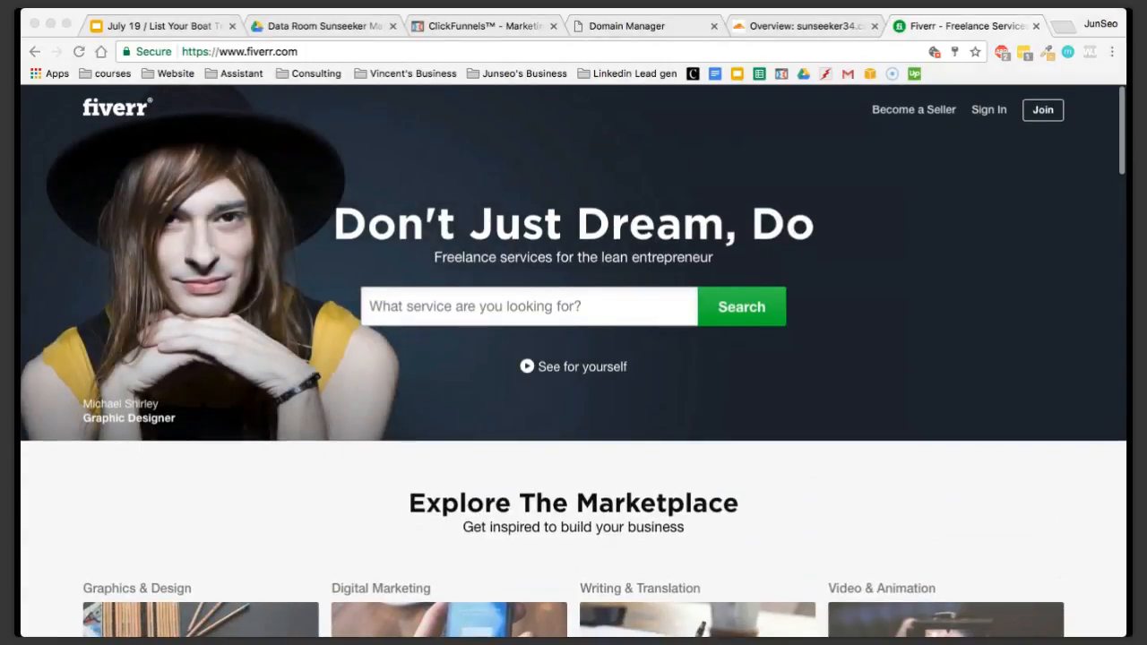